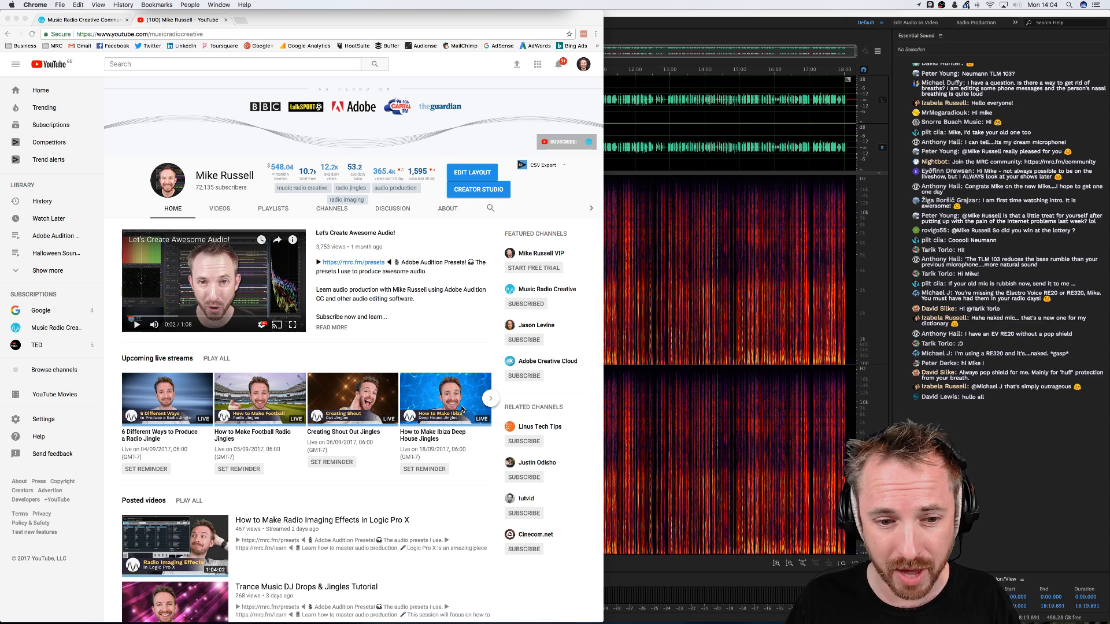
Switch to Adobe Audition and open INV 0498 – Part 1.wav in the waveform editor
left_click(437, 343)
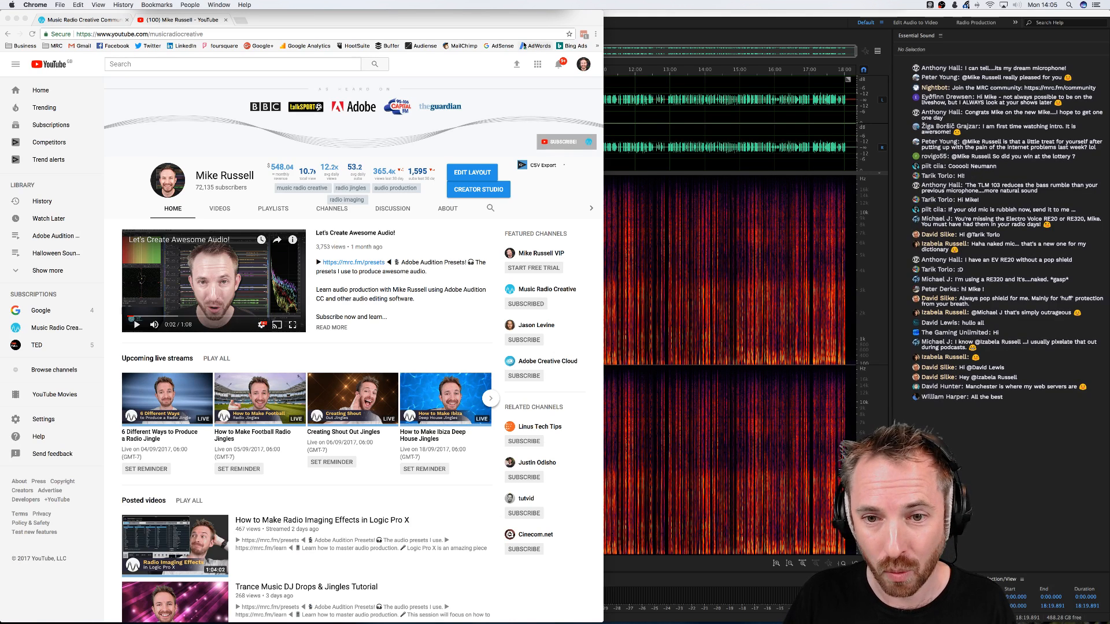
left_click(704, 138)
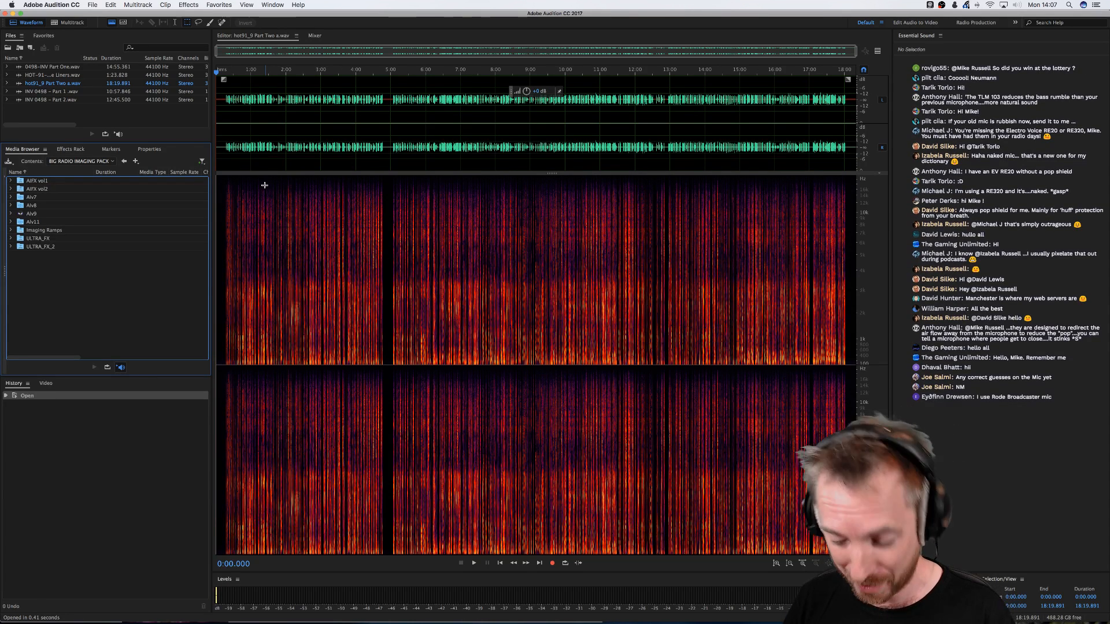
left_click(229, 112)
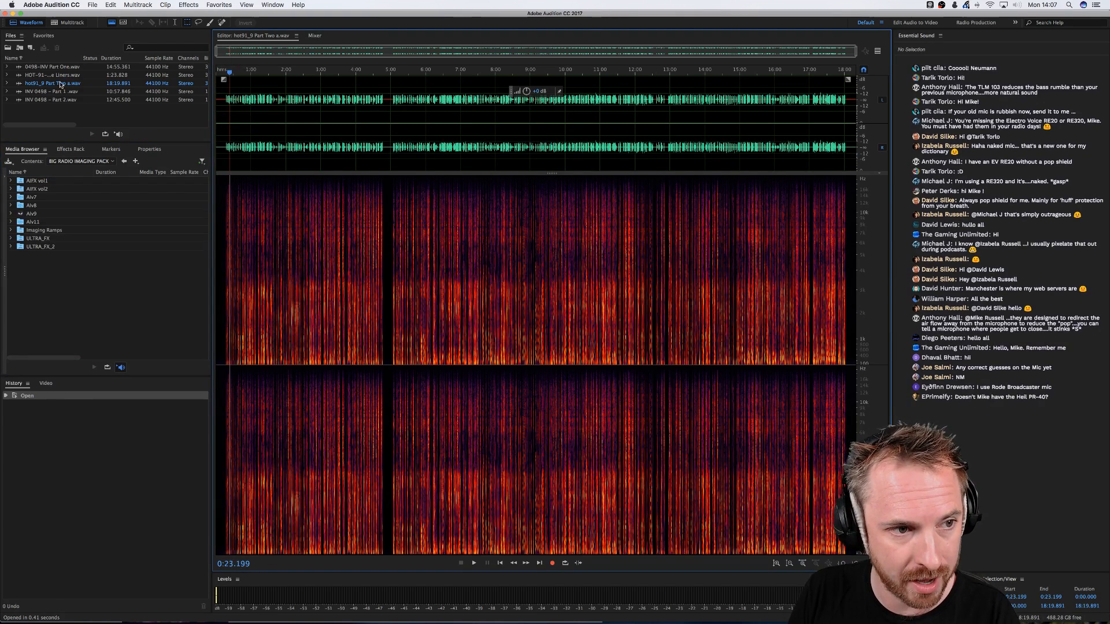
double_click(59, 93)
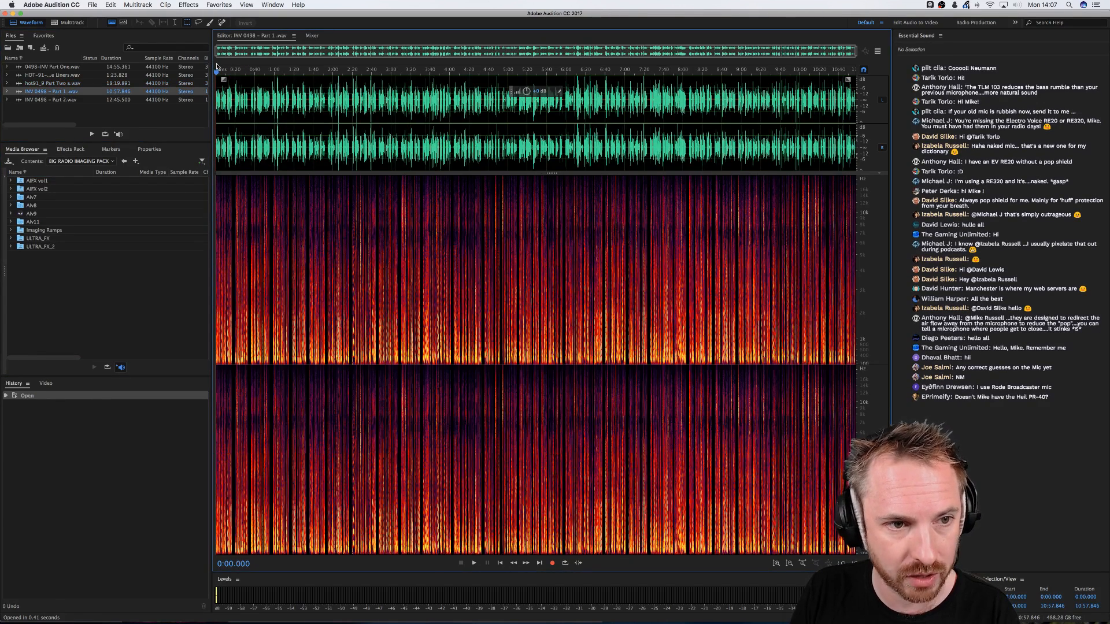
scroll(220, 93, "up", 10)
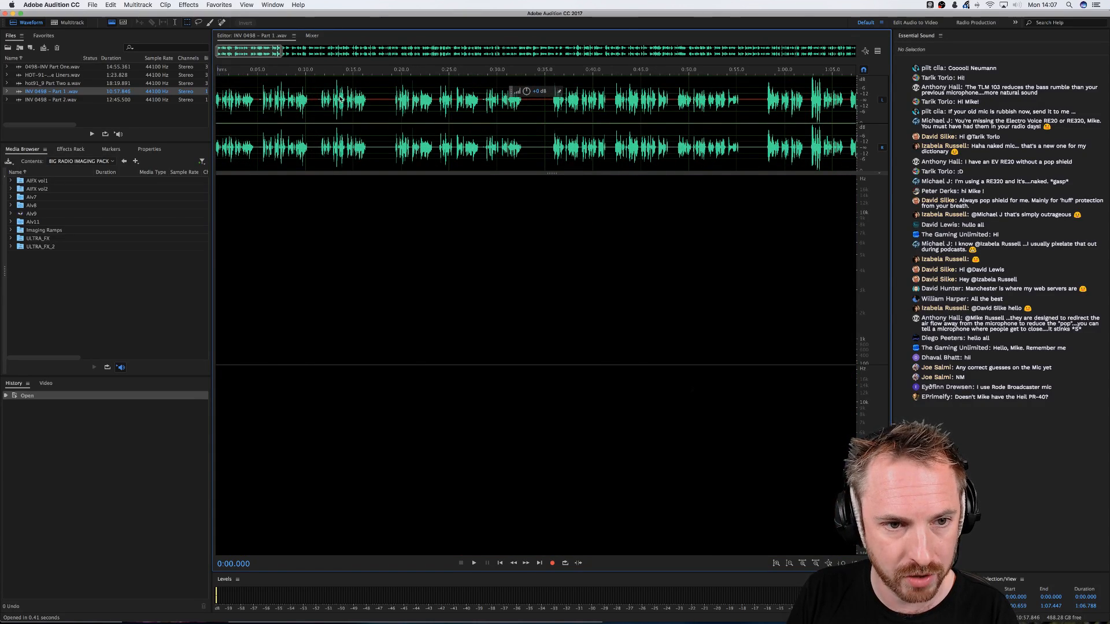
scroll(374, 98, "left", 1)
left_click(375, 98)
Create a new multitrack session named Radio Jingles Examples using the MRC template
left_click(65, 23)
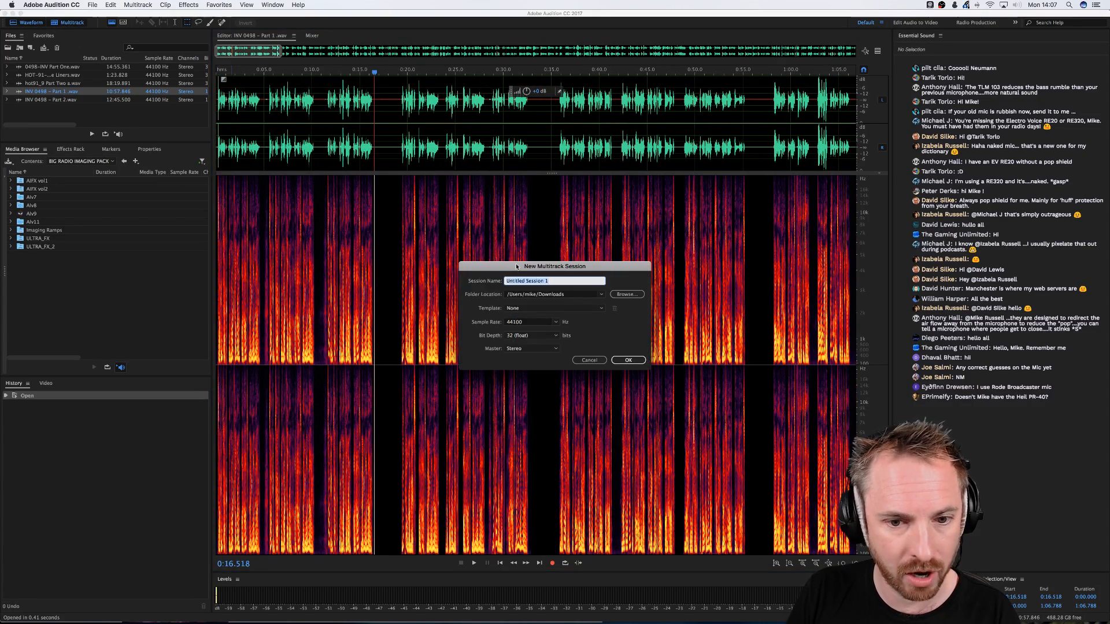
left_click(554, 308)
left_click(537, 375)
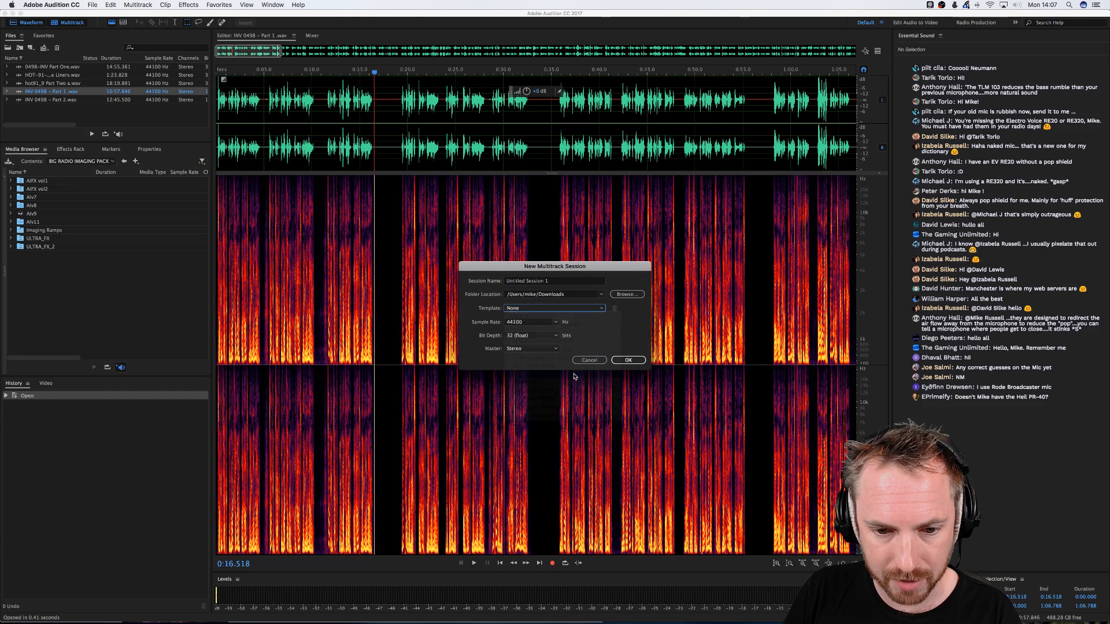
left_click(567, 282)
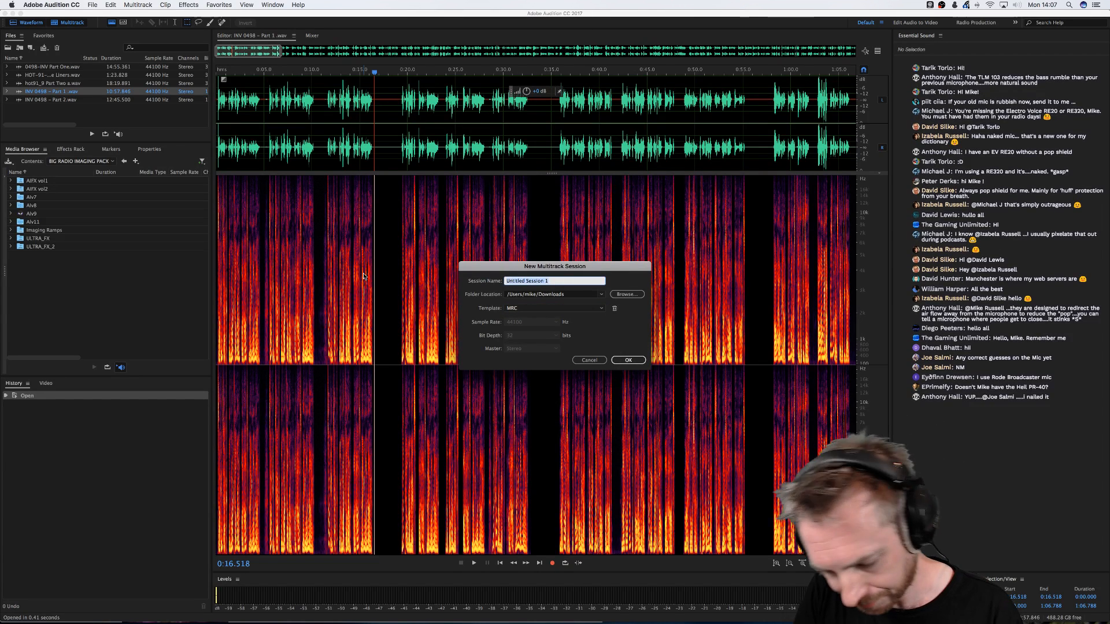
type("R")
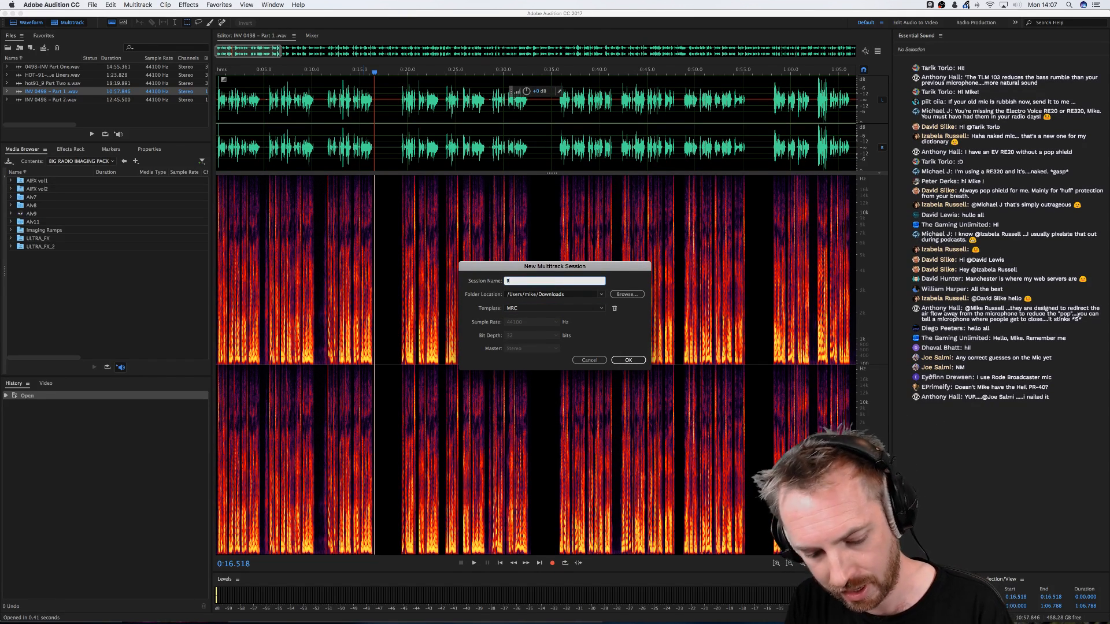
type("adio Jingles Exa")
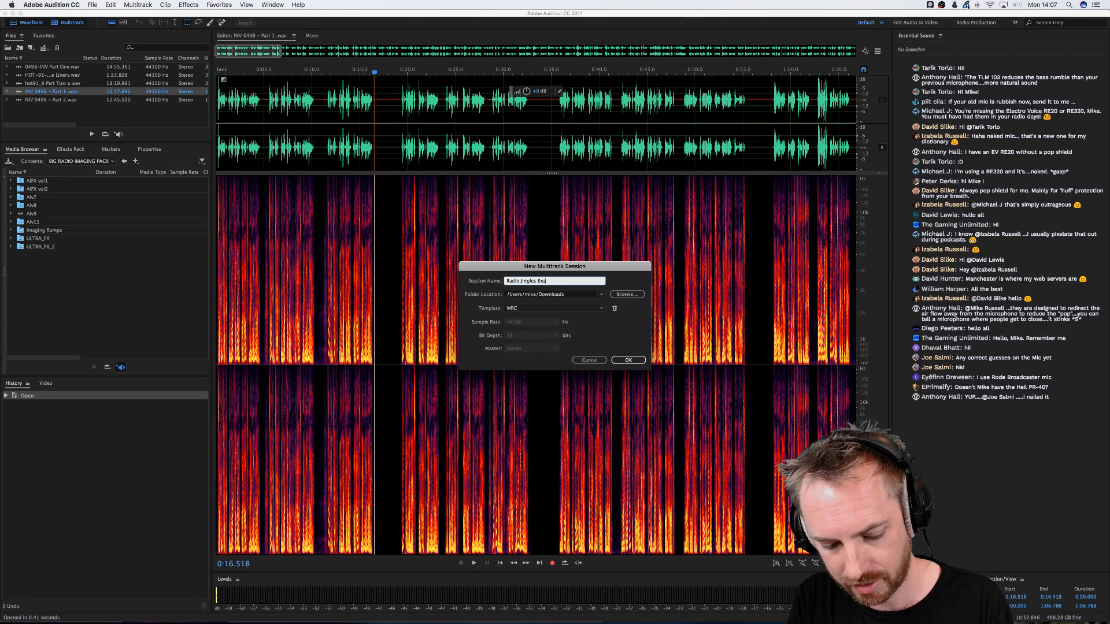
type("mples")
key("Return")
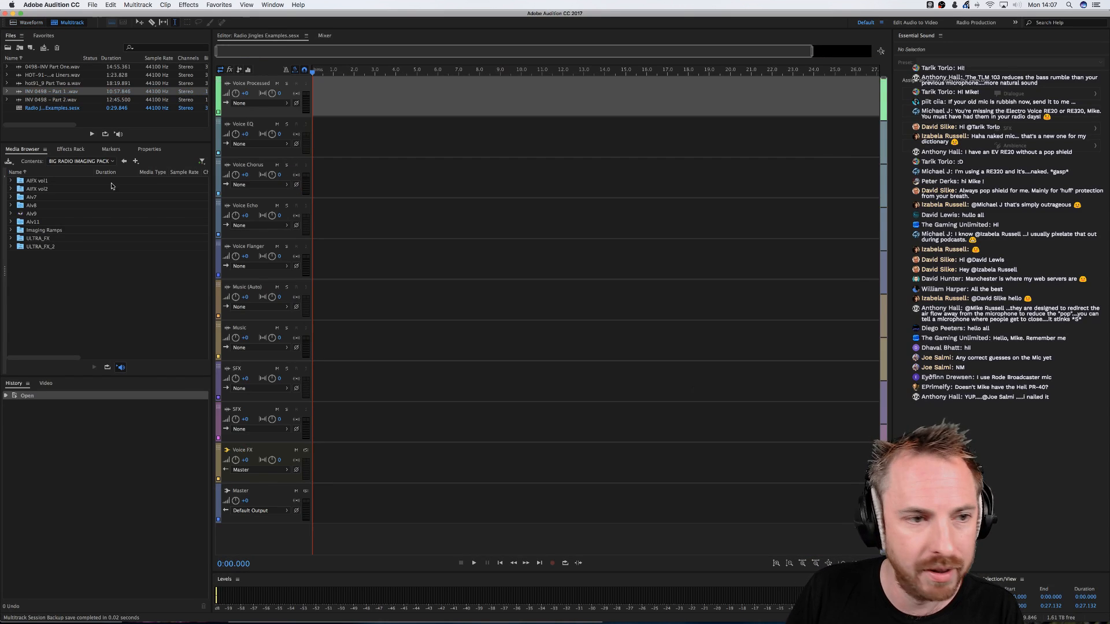
Place INV 0498 – Part 1.wav at the start of the Voice Processed track
left_click_drag(40, 104, 324, 90)
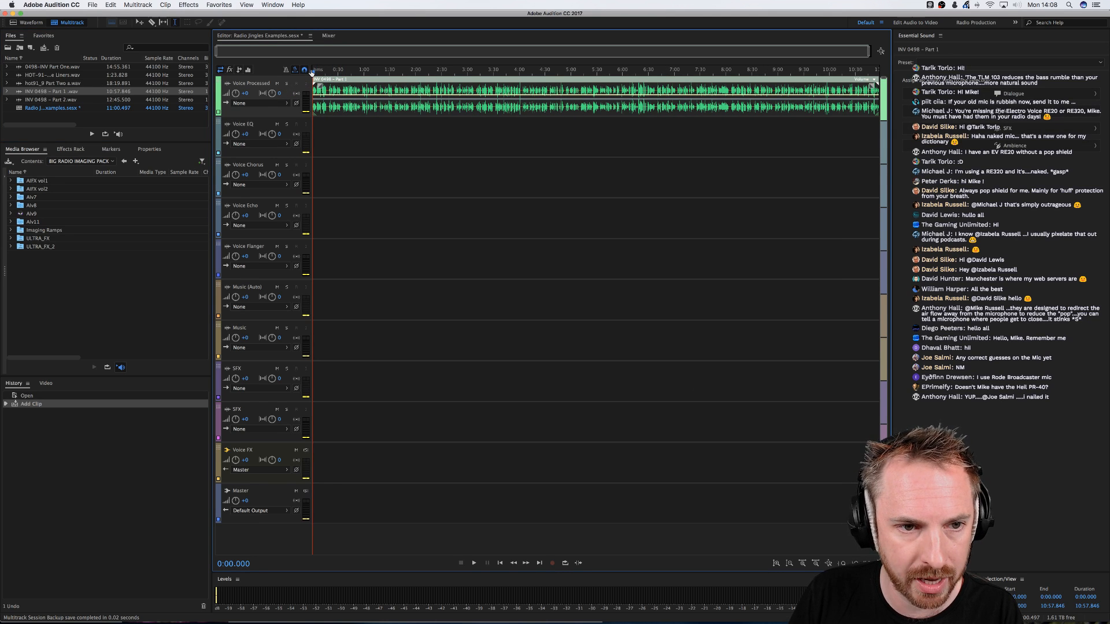
scroll(312, 70, "up", 8)
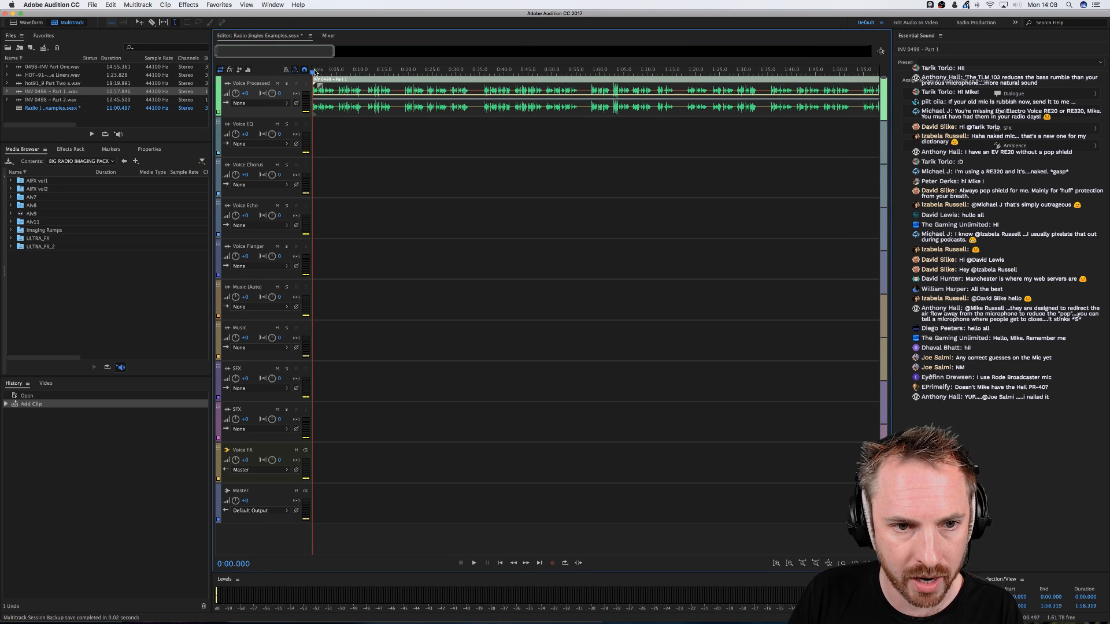
scroll(314, 68, "up", 2)
Cut the voice clip between about 0:17 and 0:23 and move the remaining part to start at about 0:55
left_click_drag(454, 144, 508, 146)
key("Delete")
left_click_drag(512, 80, 789, 80)
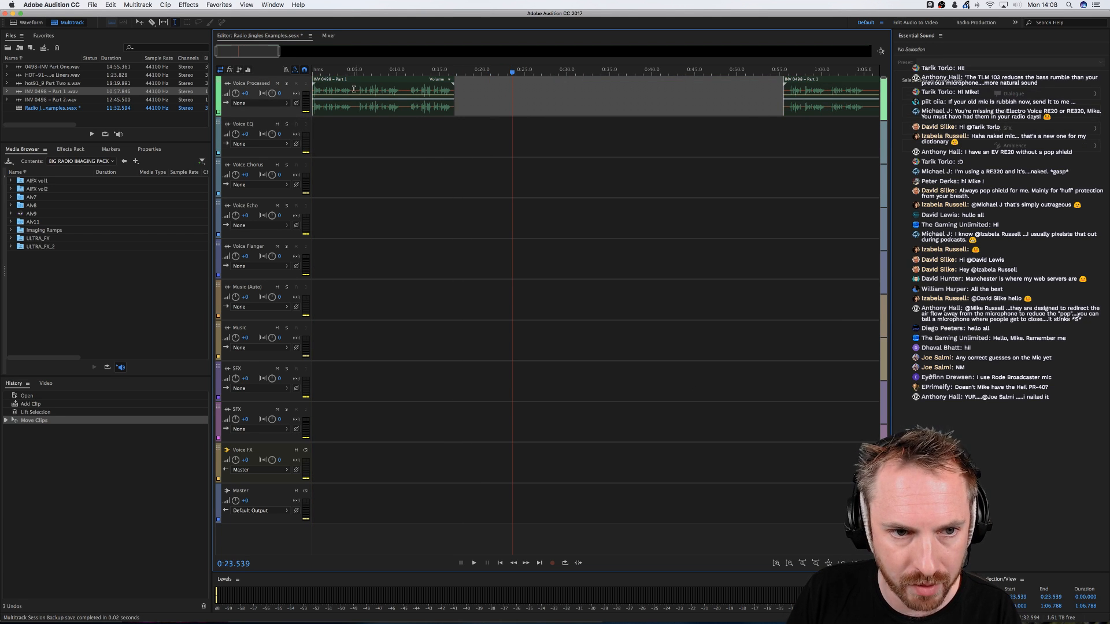
Play the opening voice clip from the start and delete everything in it after about 0:05
key("Home")
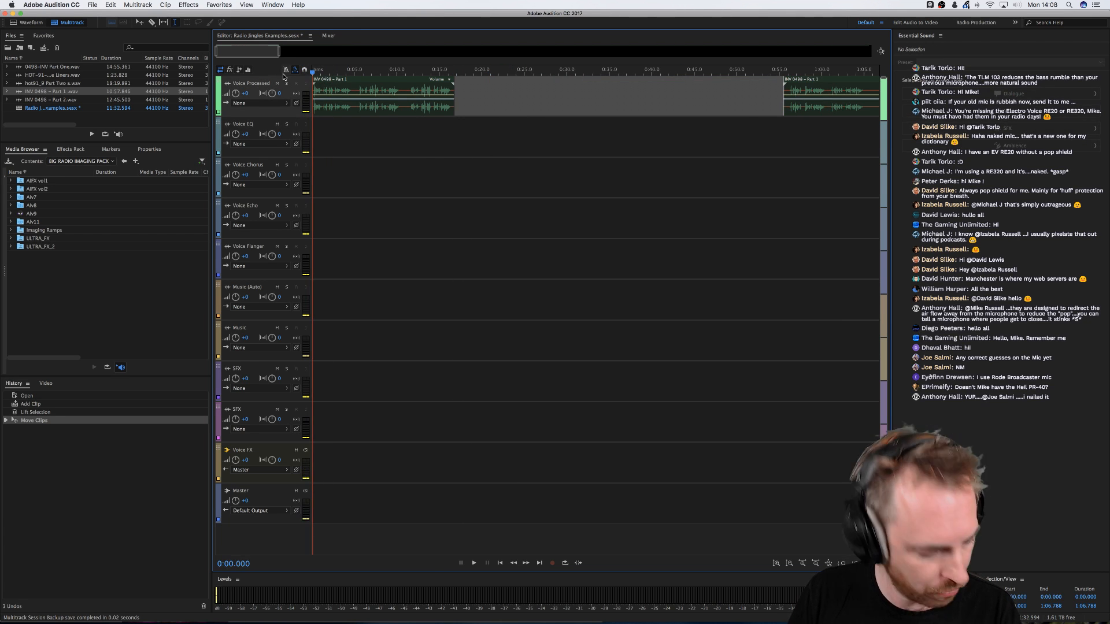
key("space")
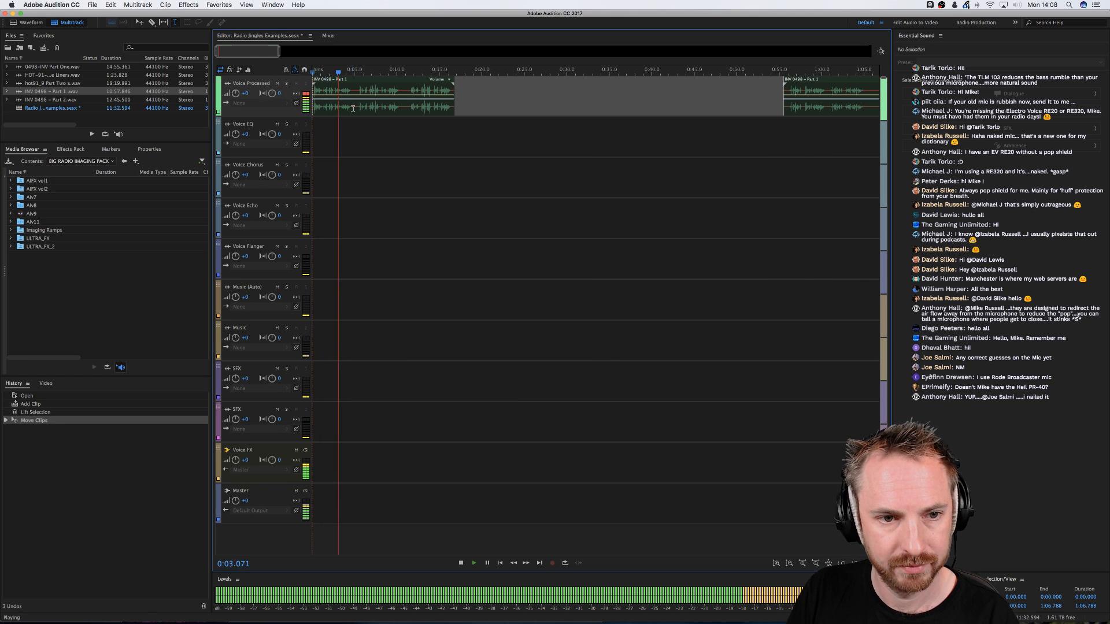
left_click_drag(354, 107, 512, 107)
key("Delete")
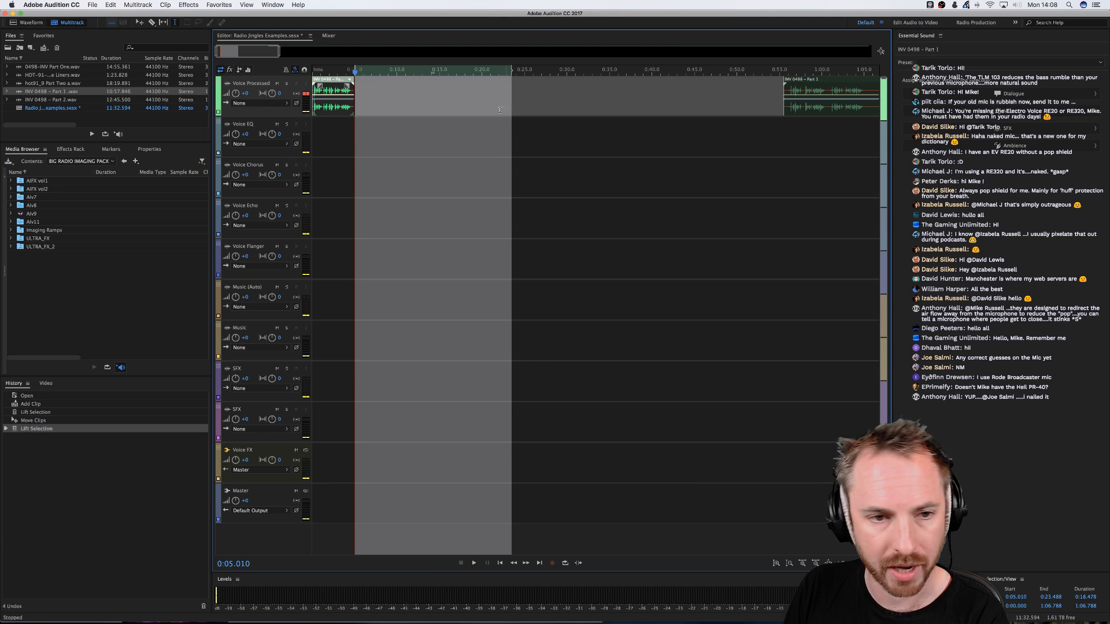
Select the opening voice clip with a time range of about 0 to 5.2 seconds and bounce only the selected clips to a new track
left_click(339, 131)
scroll(320, 74, "up", 5)
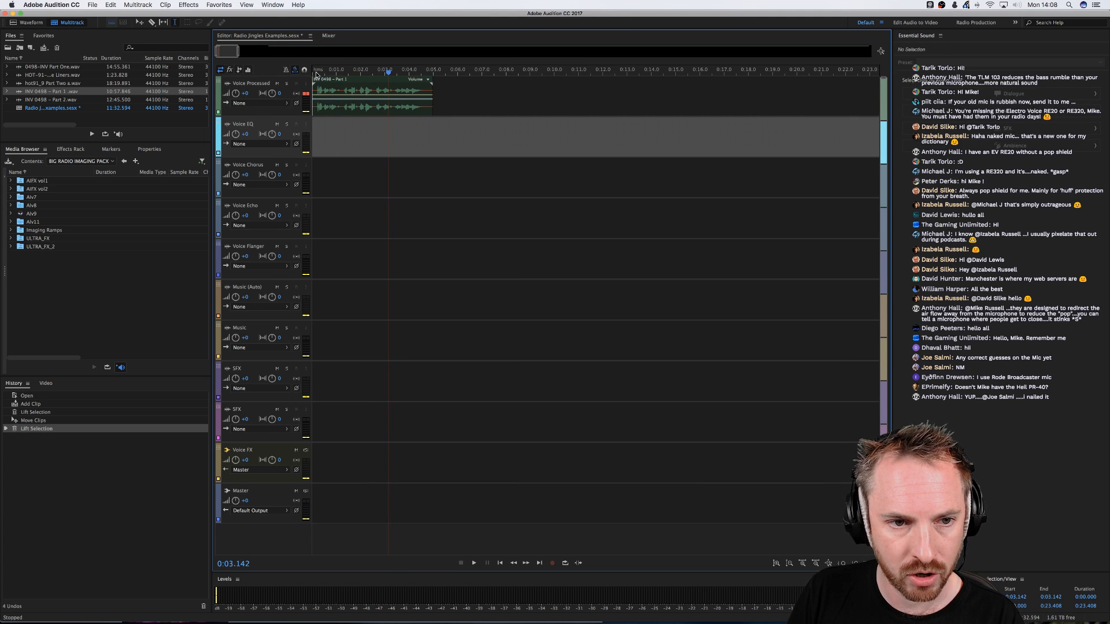
left_click(340, 129)
left_click(318, 105)
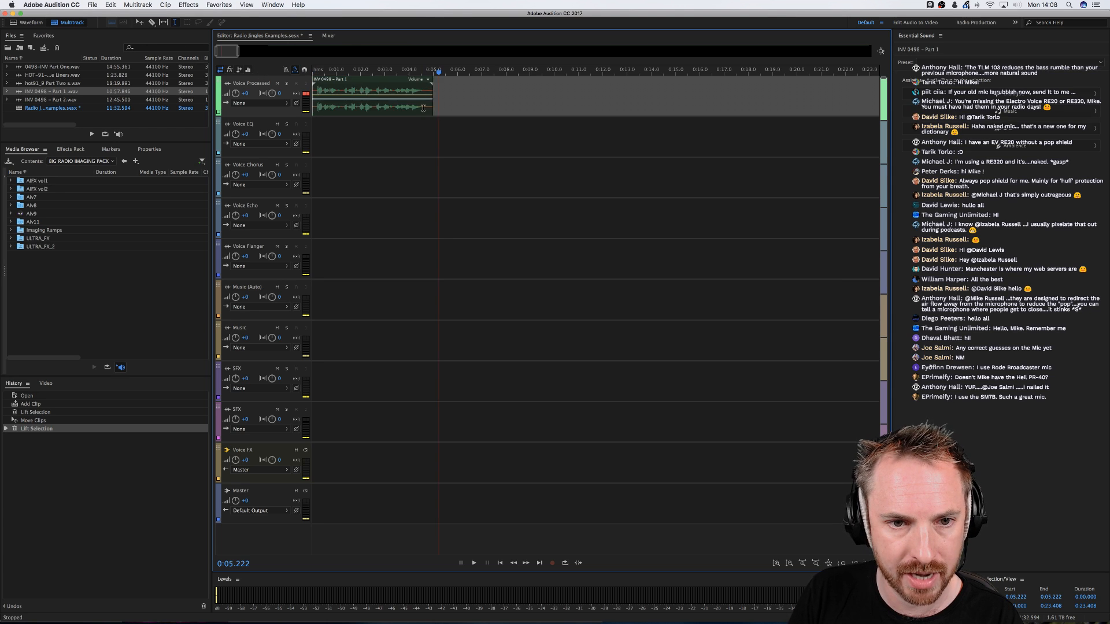
left_click_drag(438, 124, 274, 93)
left_click(139, 5)
mouse_move(190, 55)
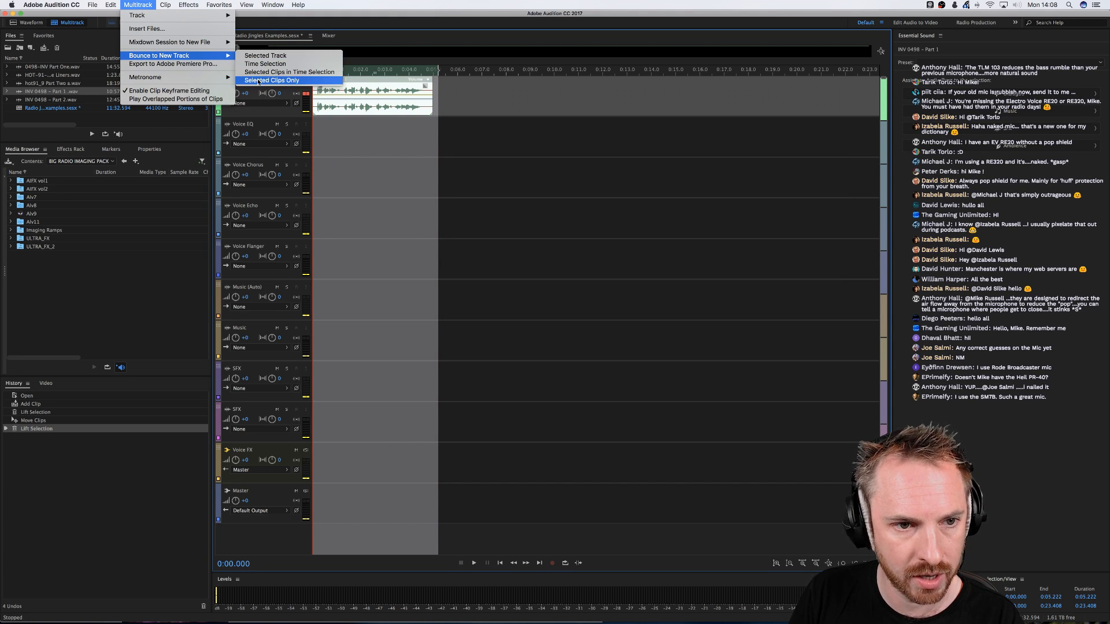
left_click(259, 80)
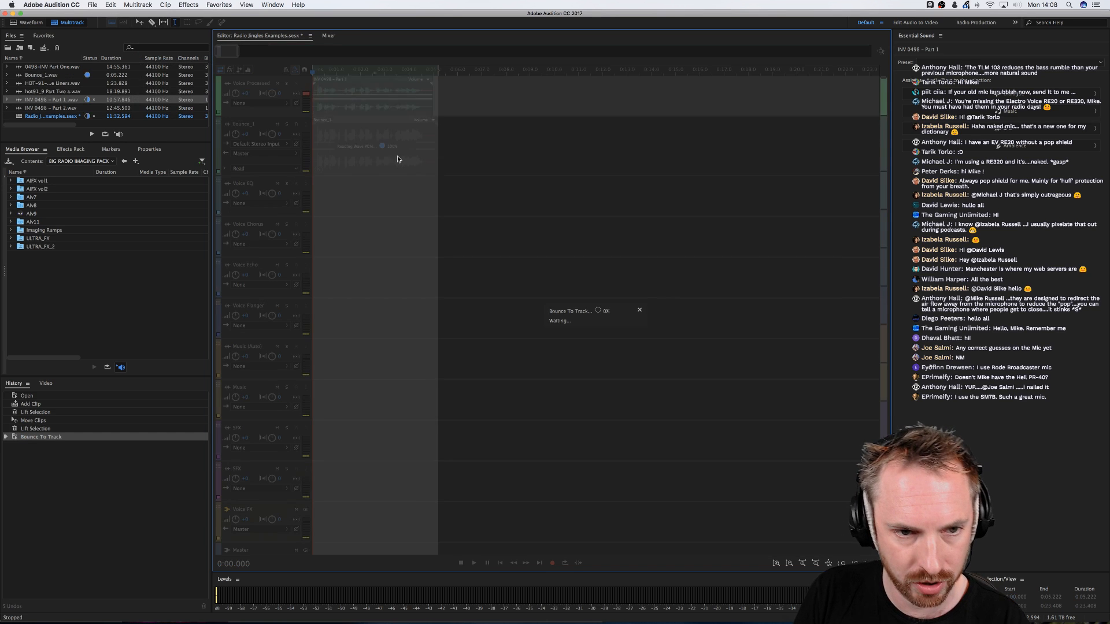
Open the bounced voice clip in the waveform editor
left_click(343, 171)
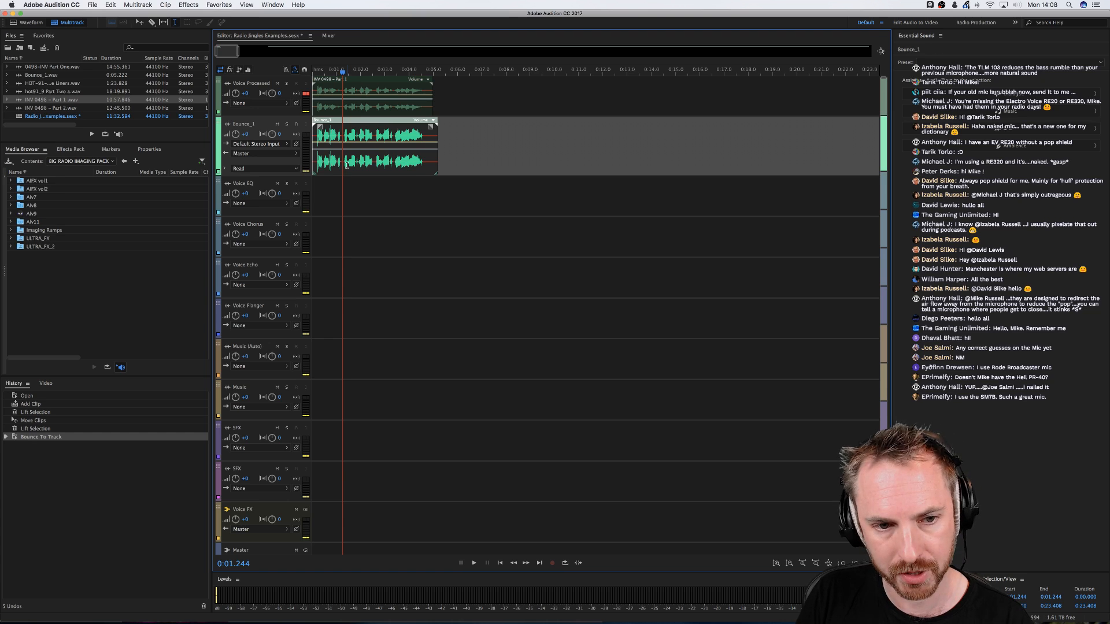
left_click(334, 163)
double_click(333, 162)
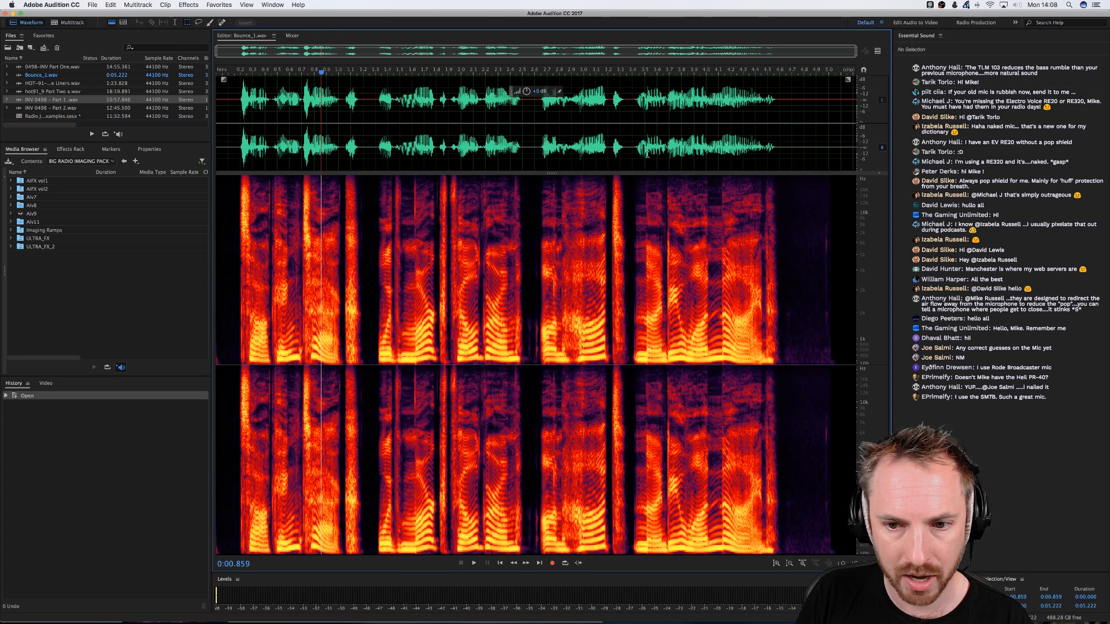
Fade in the bounced clip over the silence before the first word and fade it out after the last word
left_click_drag(241, 141, 216, 141)
left_click_drag(776, 145, 855, 143)
left_click(682, 139)
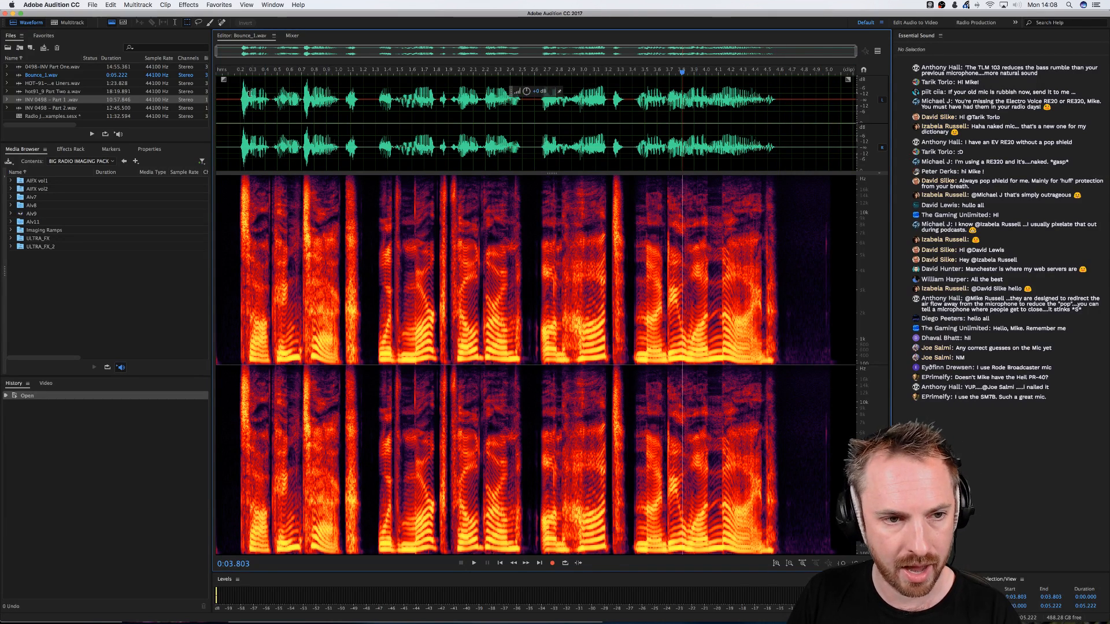
left_click_drag(224, 80, 246, 123)
left_click_drag(848, 79, 777, 125)
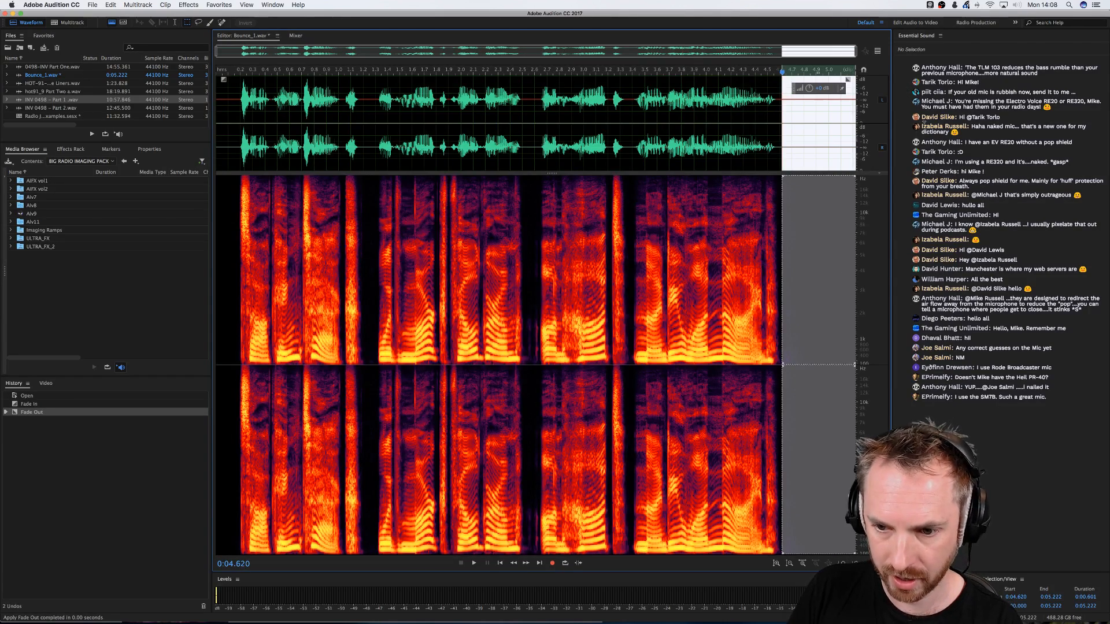
Delete the silent tail after about 4.62 seconds and the roughly 0.2 seconds of silence at the start, accepting the multitrack sync alerts
key("Delete")
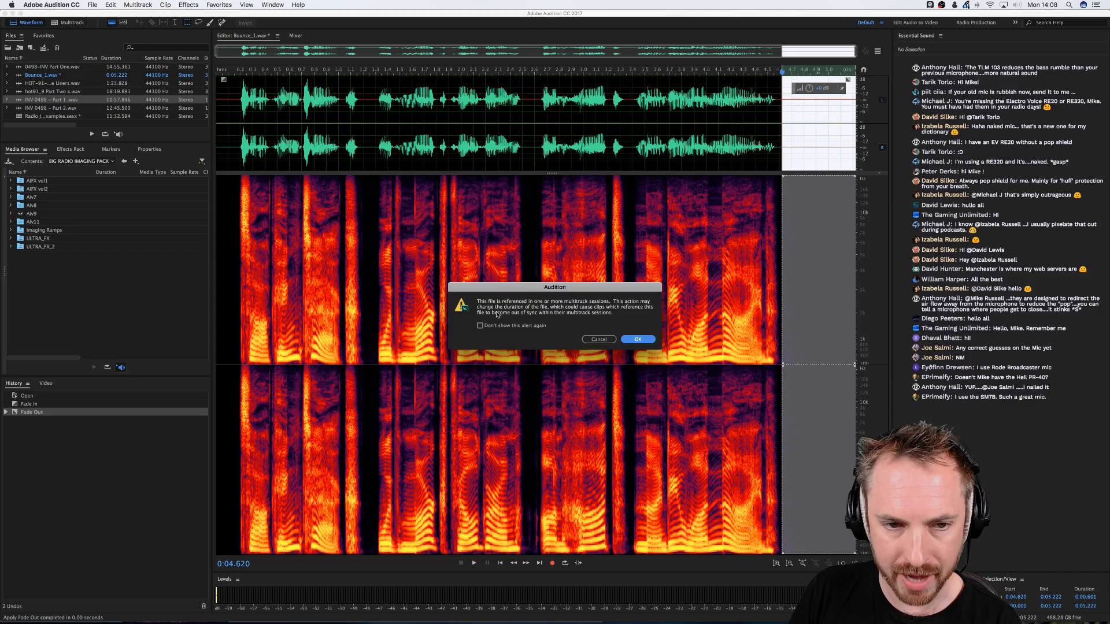
key("Return")
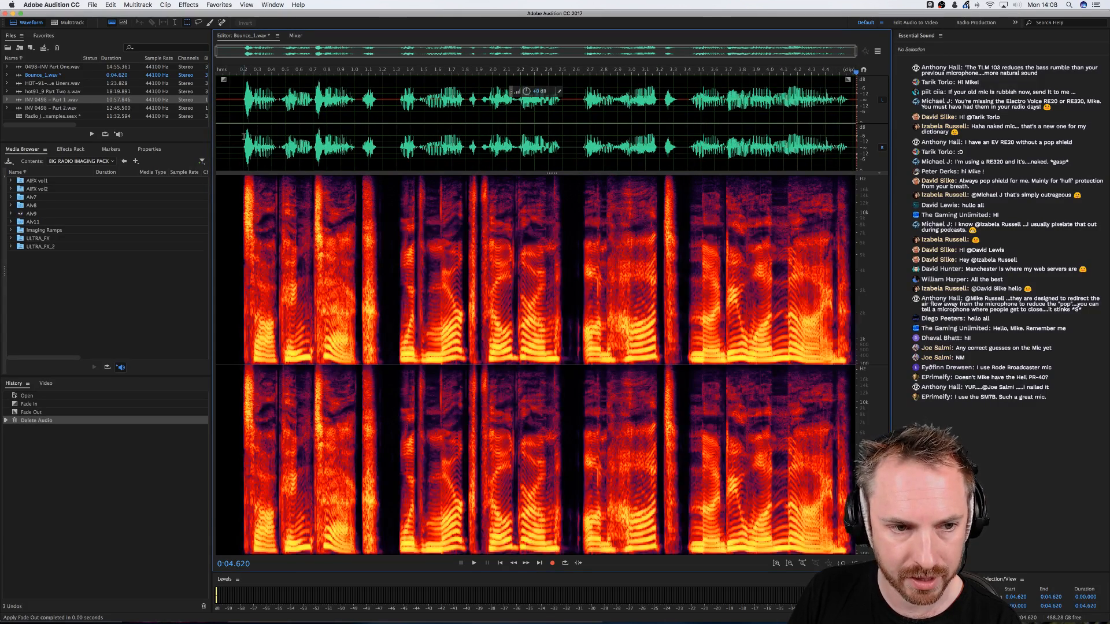
left_click_drag(243, 136, 217, 138)
key("Delete")
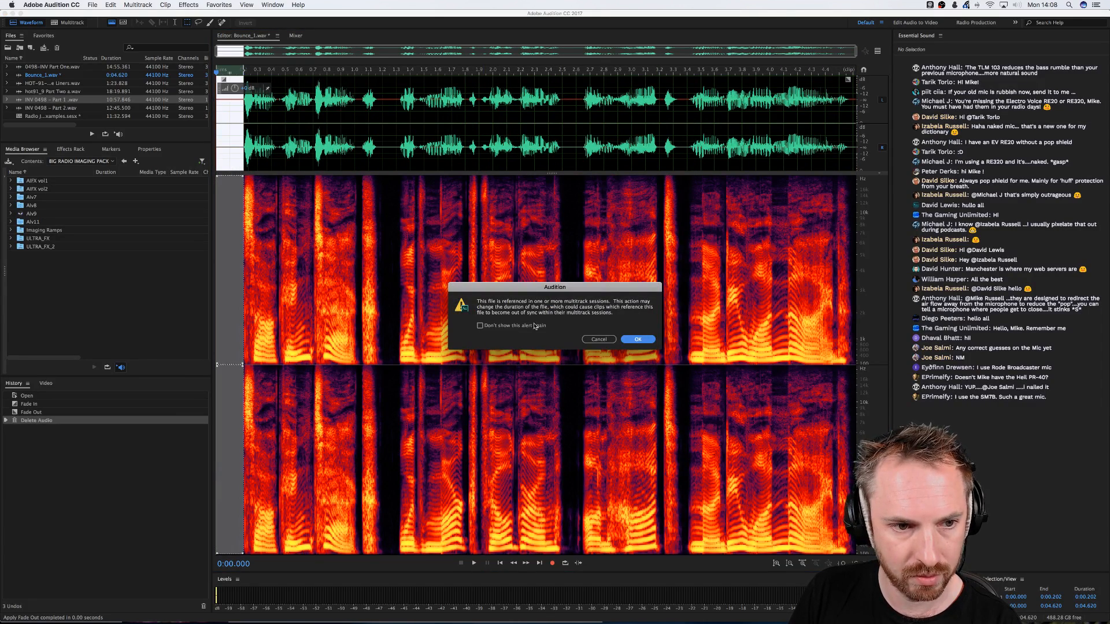
left_click(604, 340)
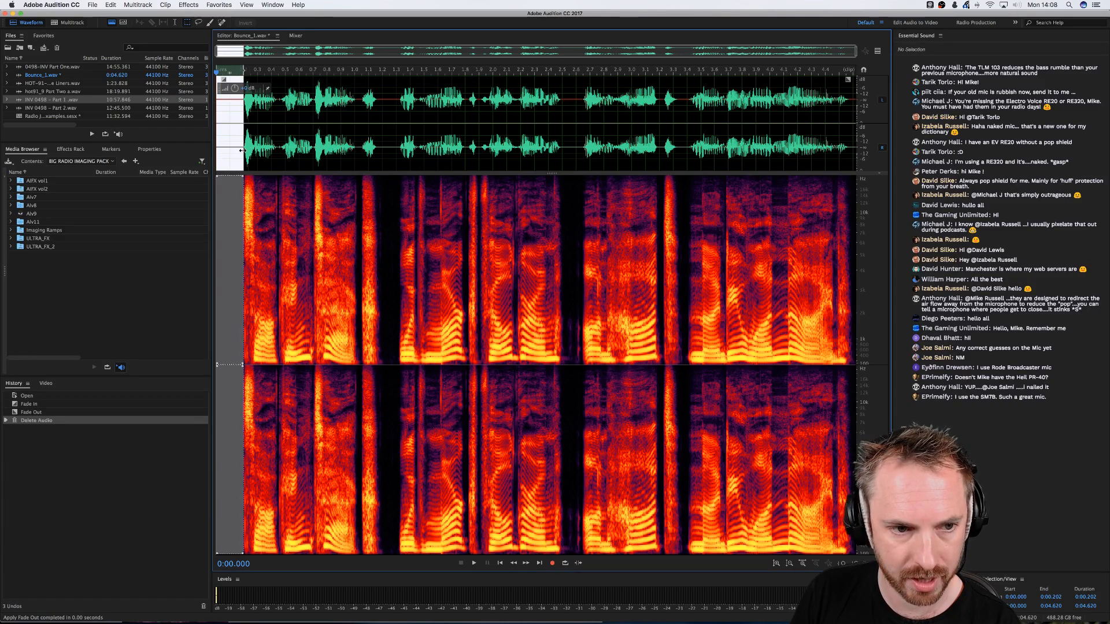
key("Delete")
key("Return")
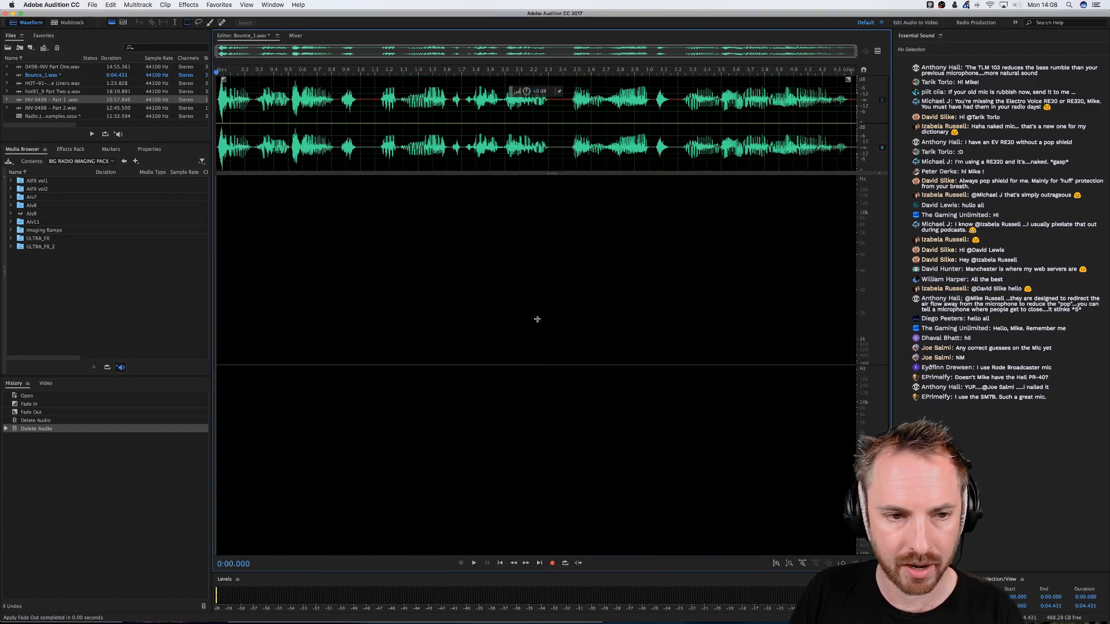
Return to the multitrack session and mute the Bounce_1 track
left_click(71, 23)
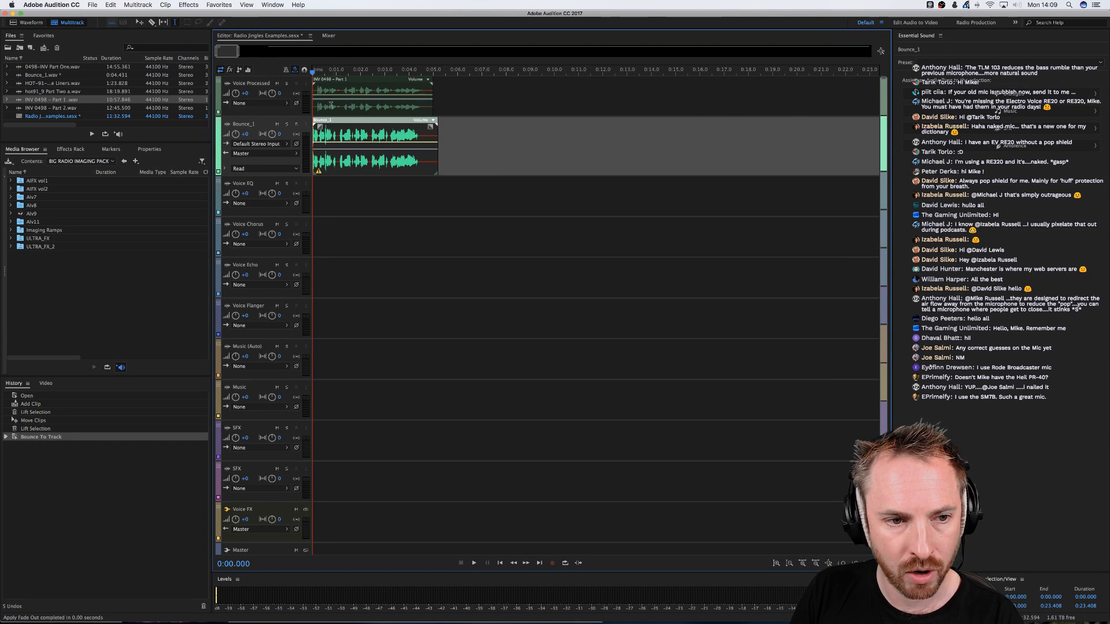
scroll(313, 71, "up", 3)
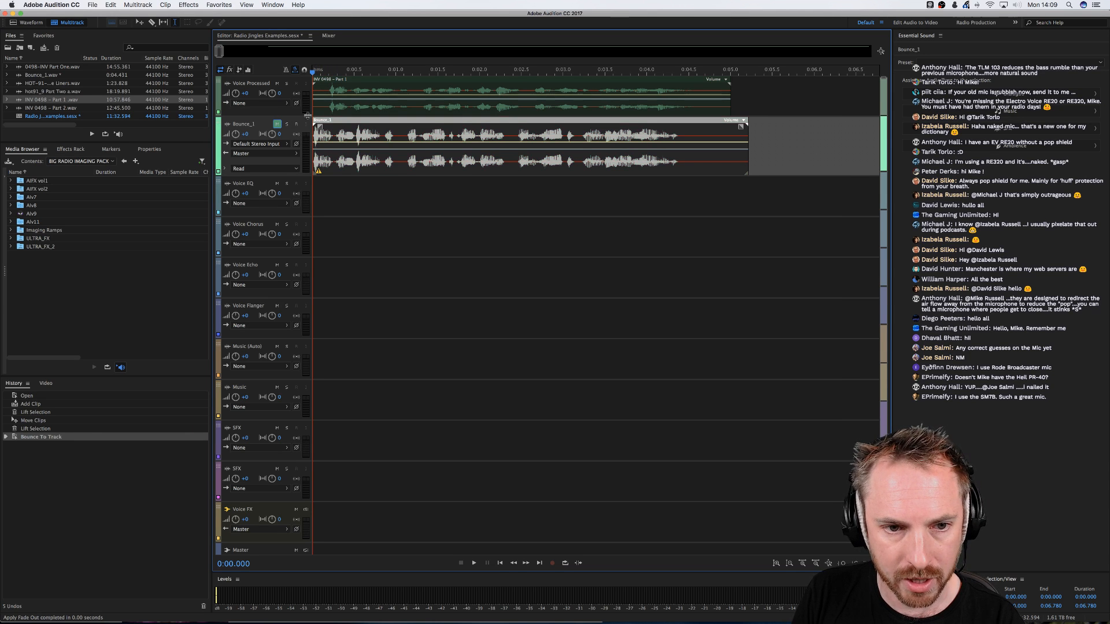
Add the Waves L3 UltraMaximizer (s) AU plug-in to slot 8 of the Voice Processed track's effects rack
left_click(326, 99)
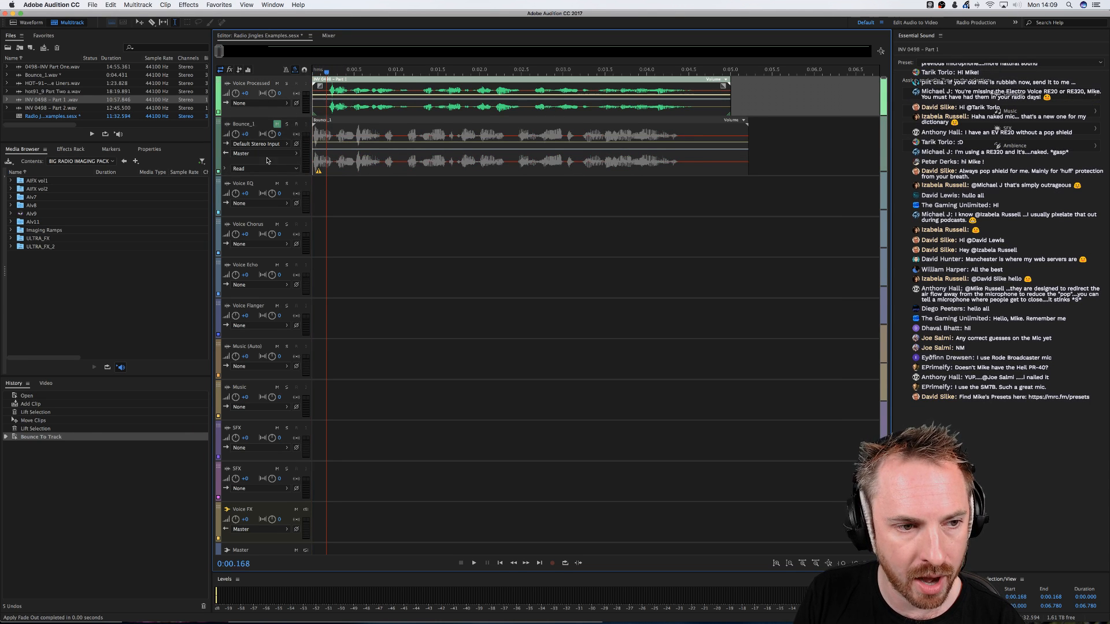
left_click(63, 150)
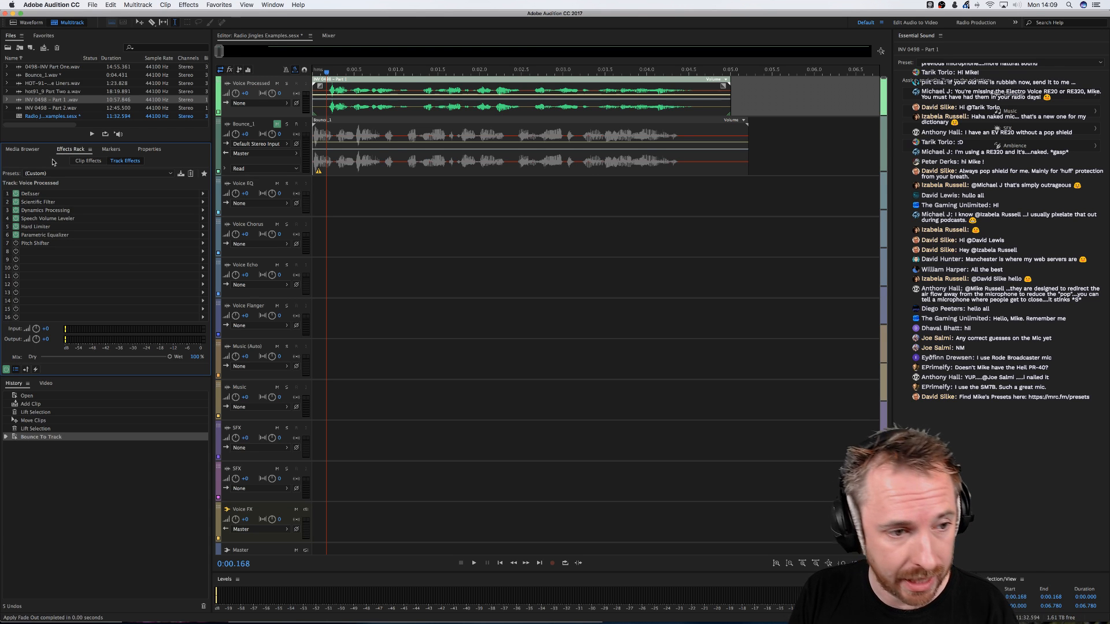
left_click(204, 252)
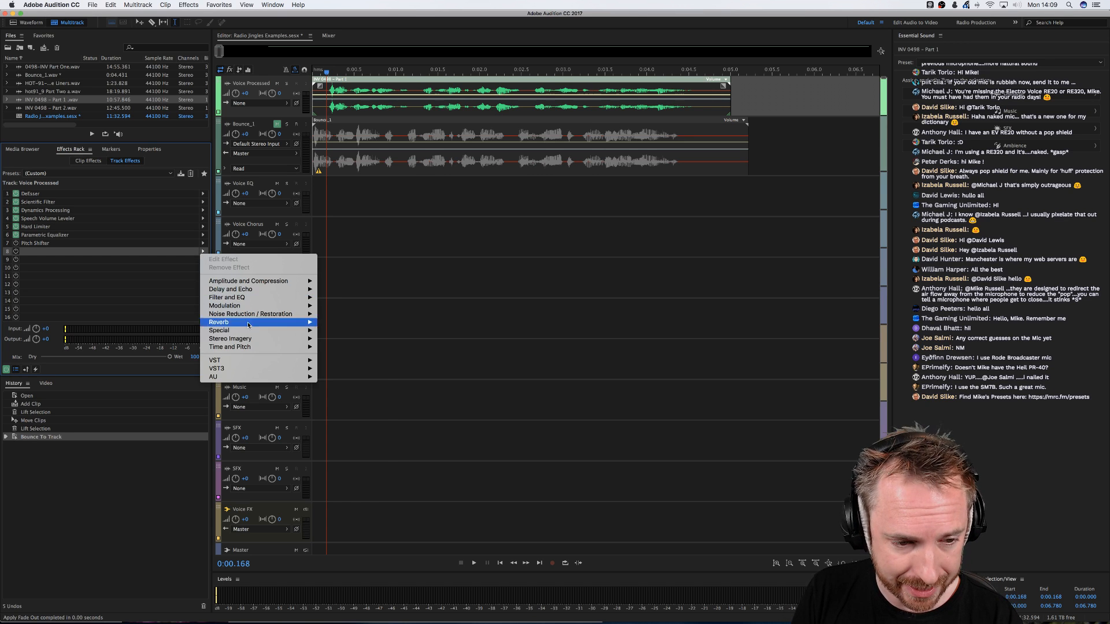
mouse_move(249, 368)
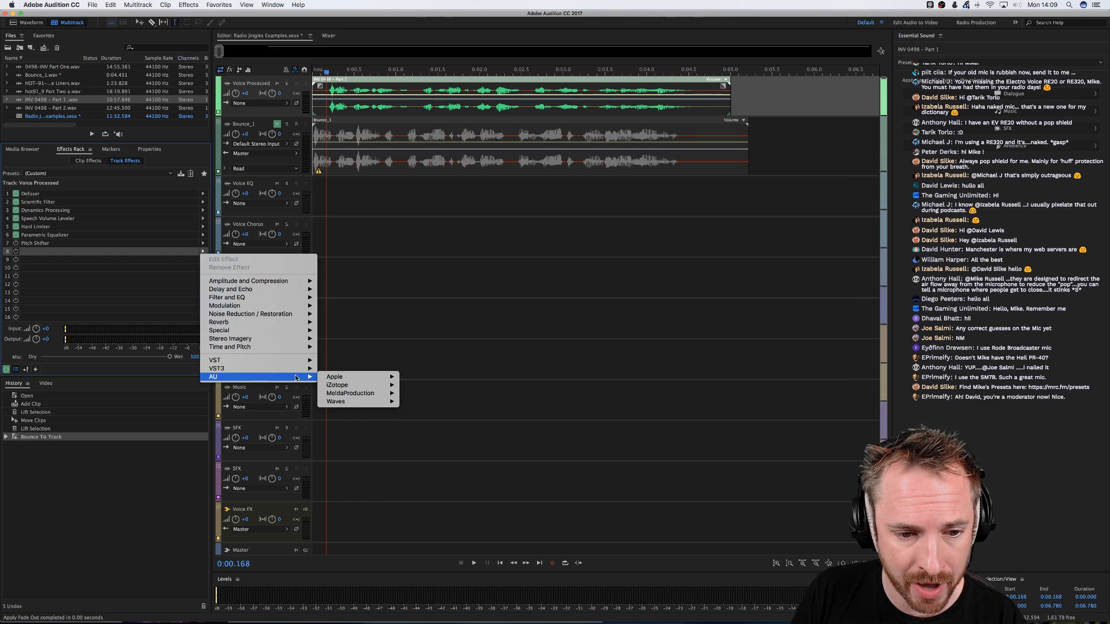
mouse_move(358, 403)
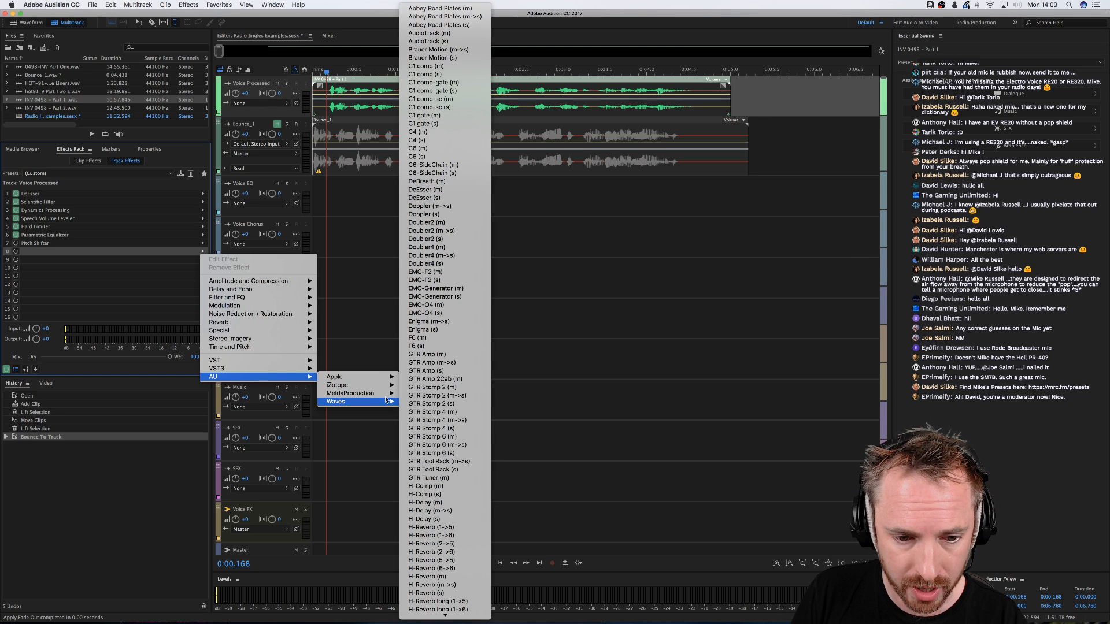
scroll(422, 387, "down", 10)
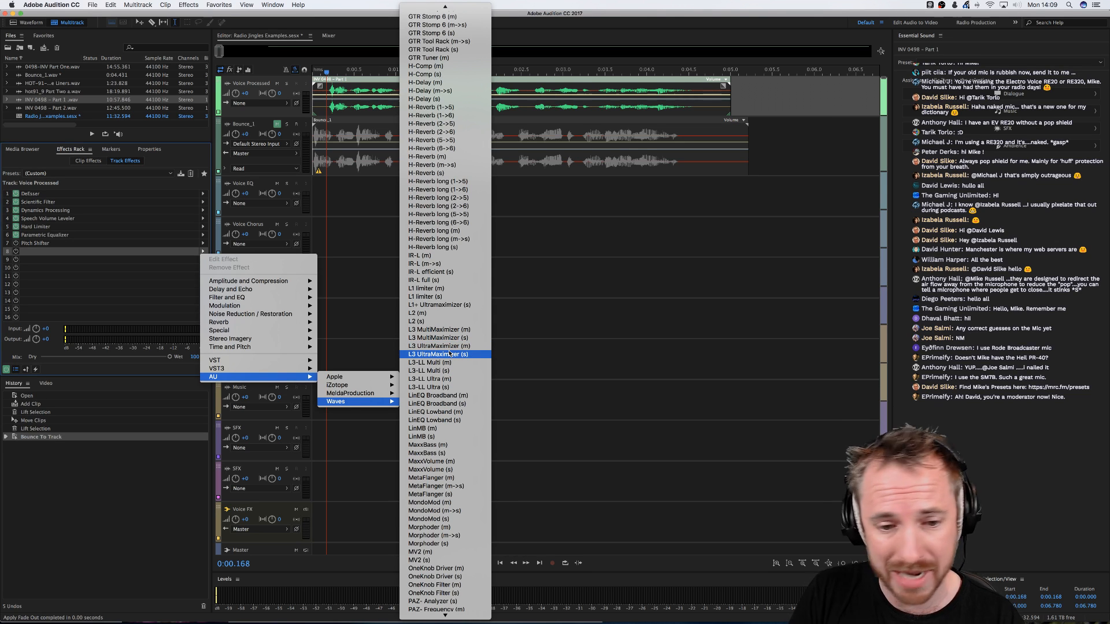
left_click(450, 353)
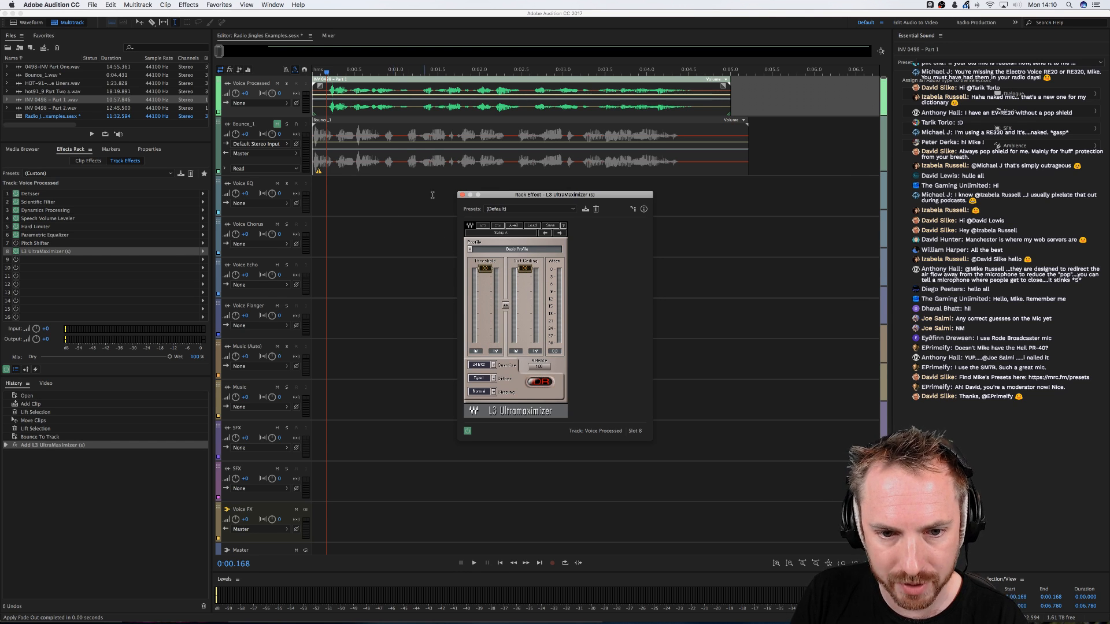
Copy the voice phrase from about 0.11 to 4.70 seconds in the track's source recording into a new 44100 Hz stereo 32-bit float file
double_click(361, 107)
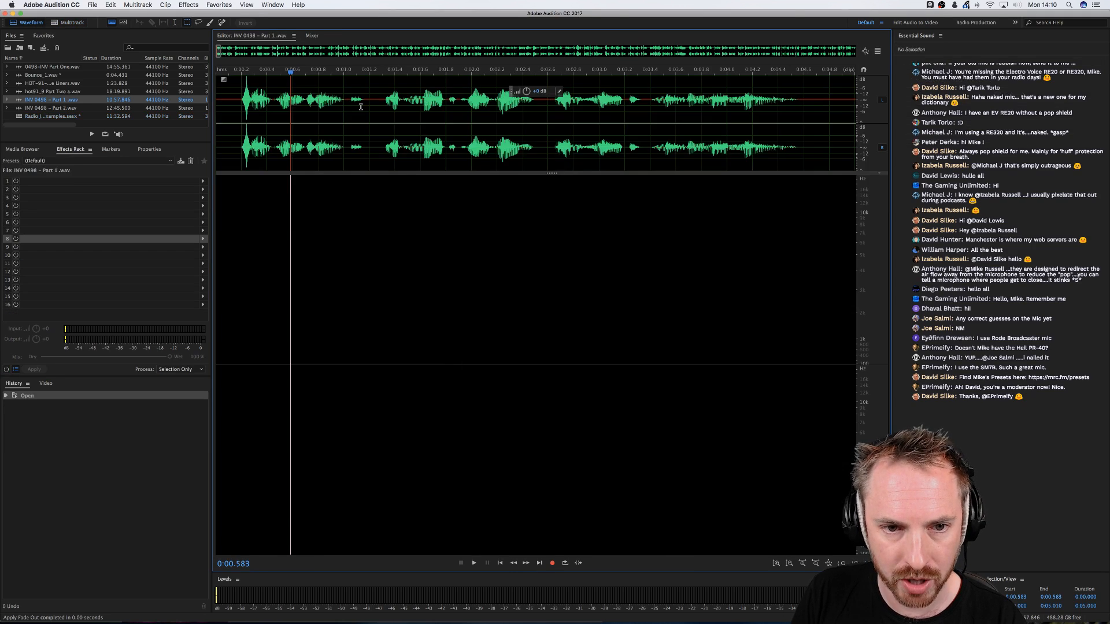
left_click_drag(231, 133, 816, 134)
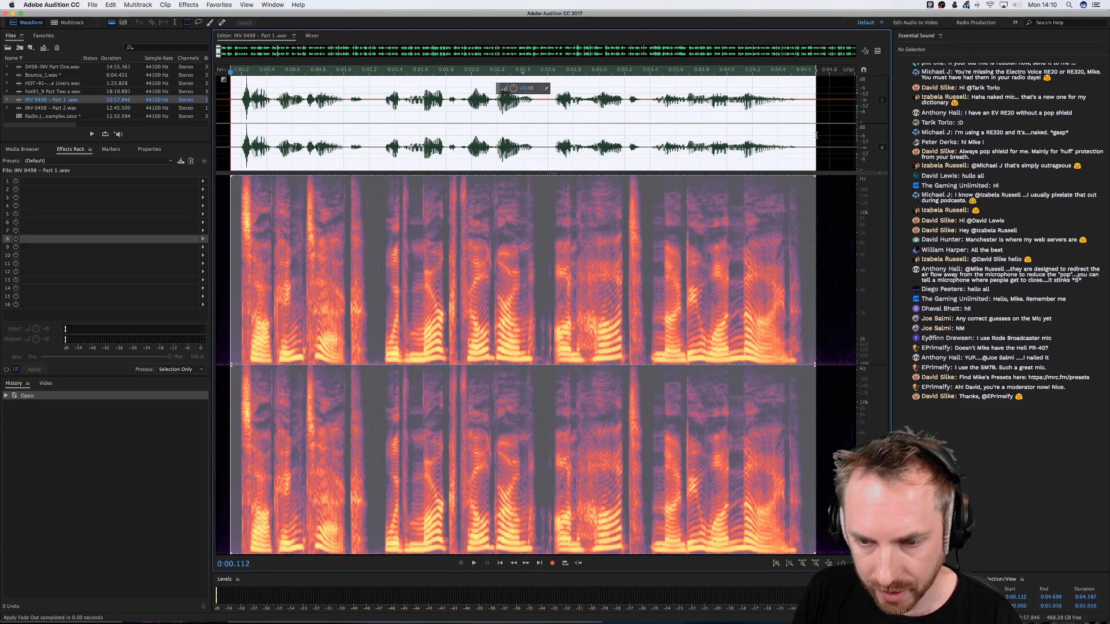
key("super+c")
key("super+shift+n")
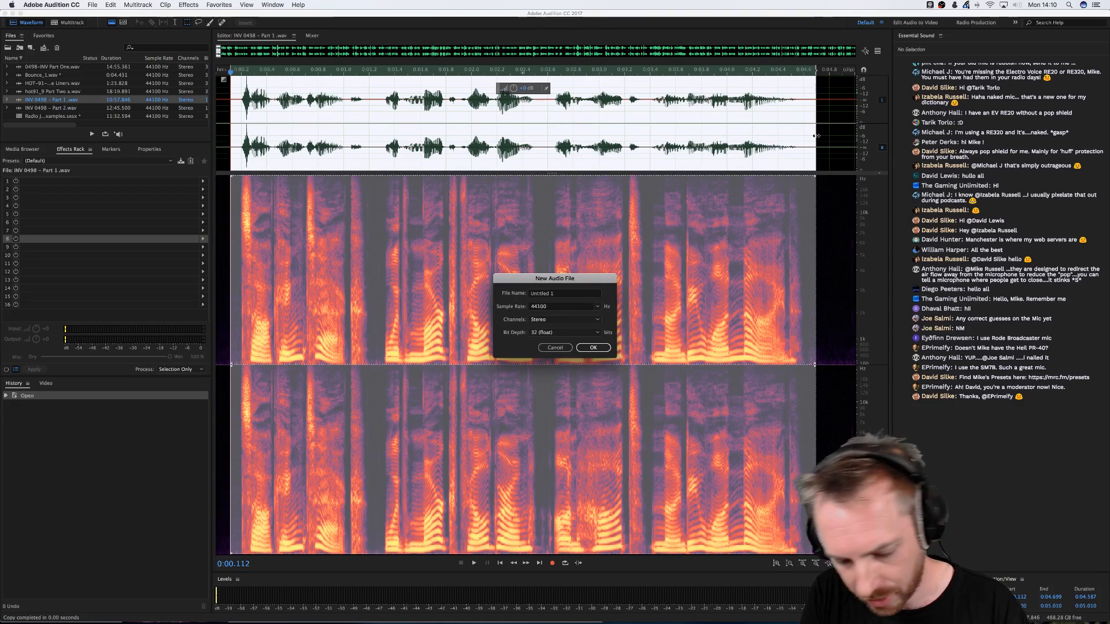
key("Return")
key("super+v")
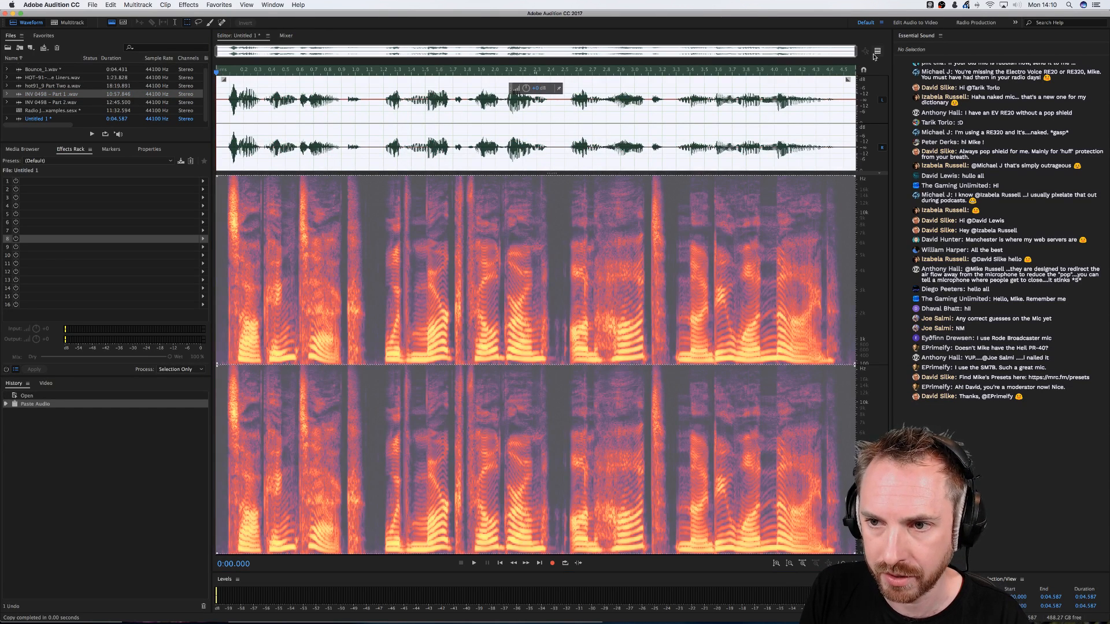
Hide the spectral frequency display and show the preview editor beneath the pasted waveform
key("shift+d")
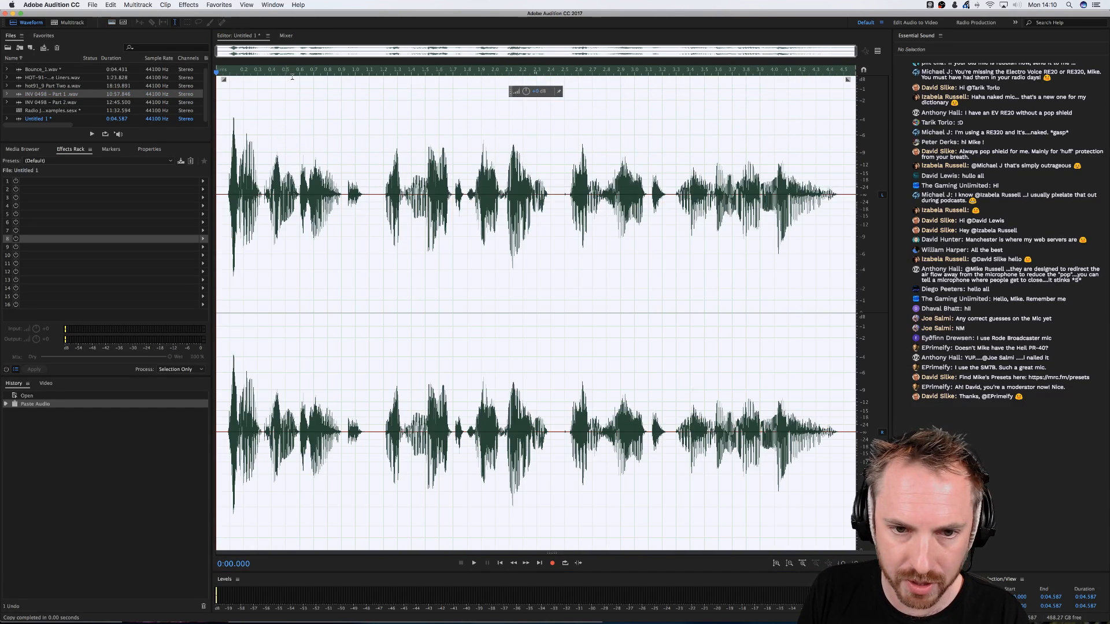
left_click(535, 124)
left_click(877, 50)
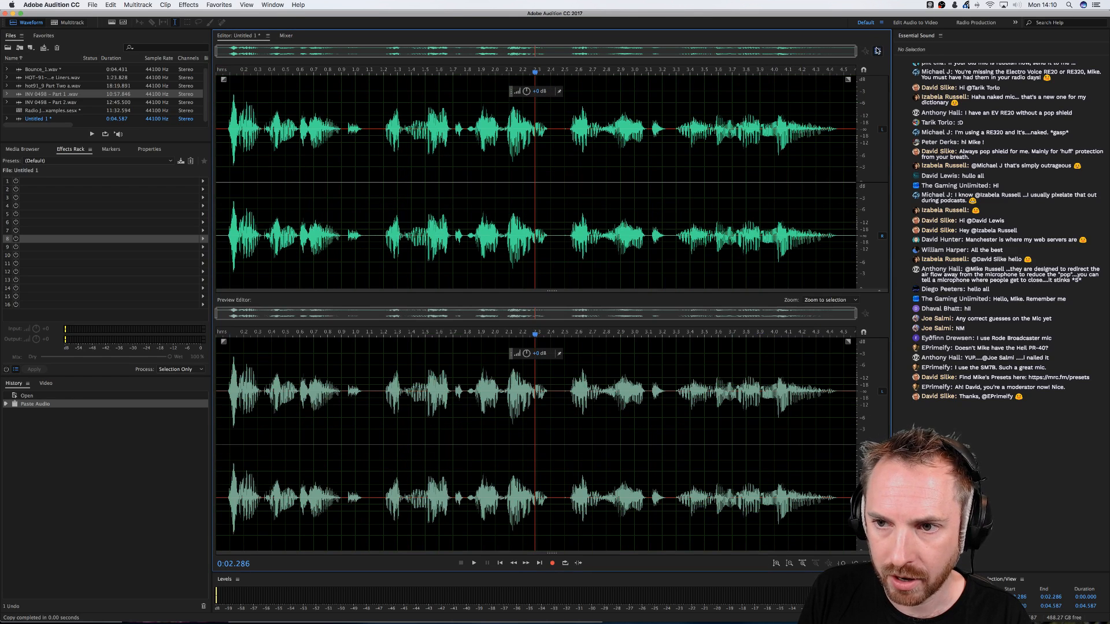
Select the entire pasted waveform and open the Waves L3 UltraMaximizer (s) AU effect for it
double_click(359, 250)
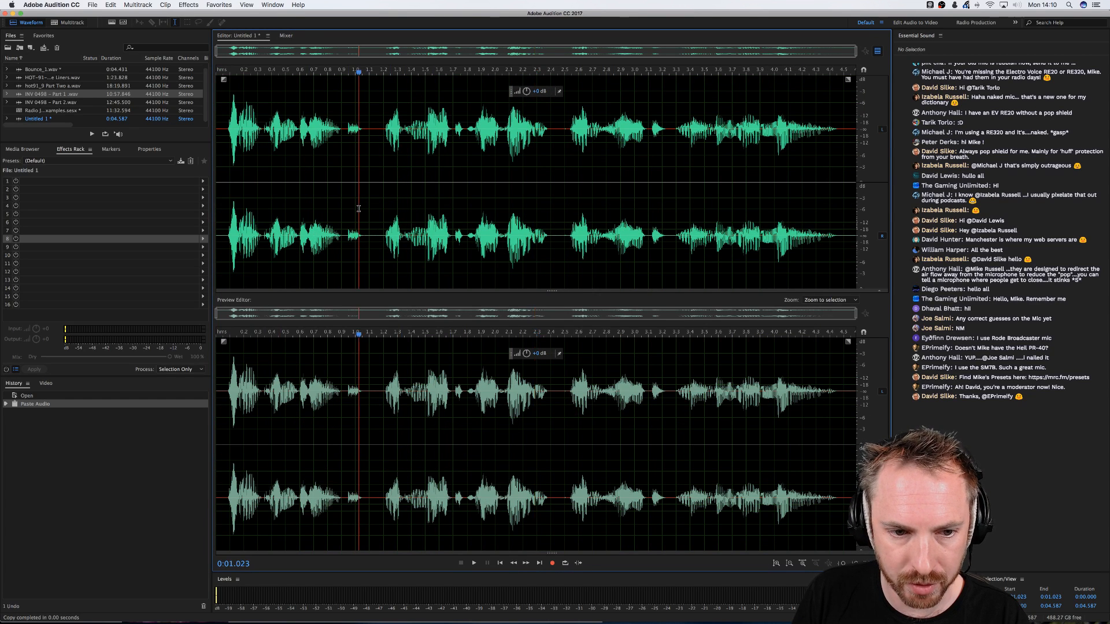
left_click(184, 5)
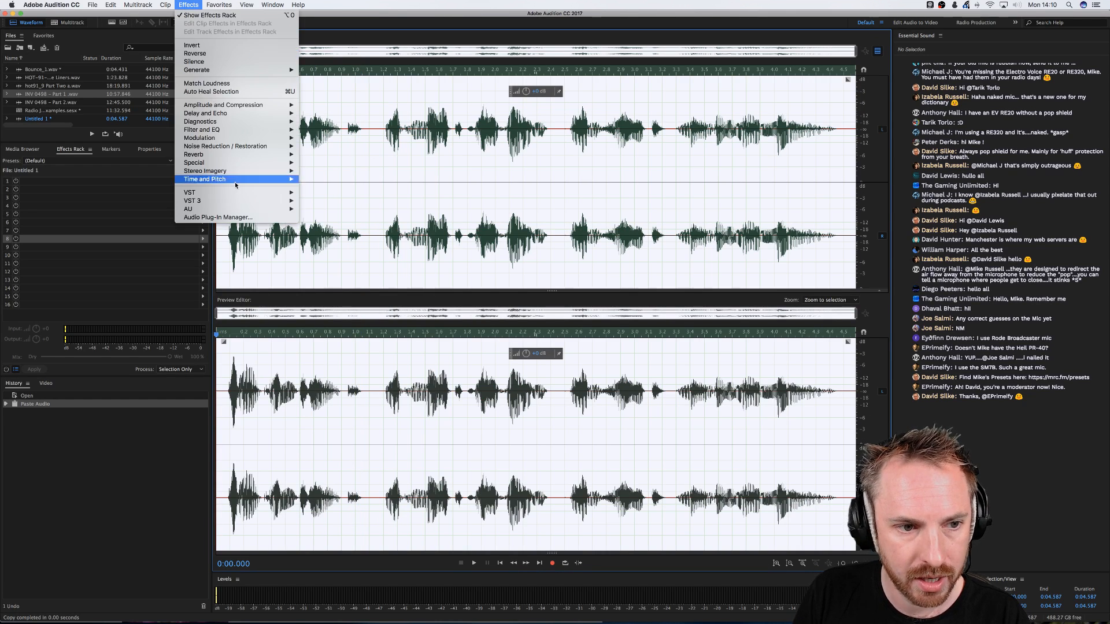
mouse_move(254, 209)
mouse_move(347, 233)
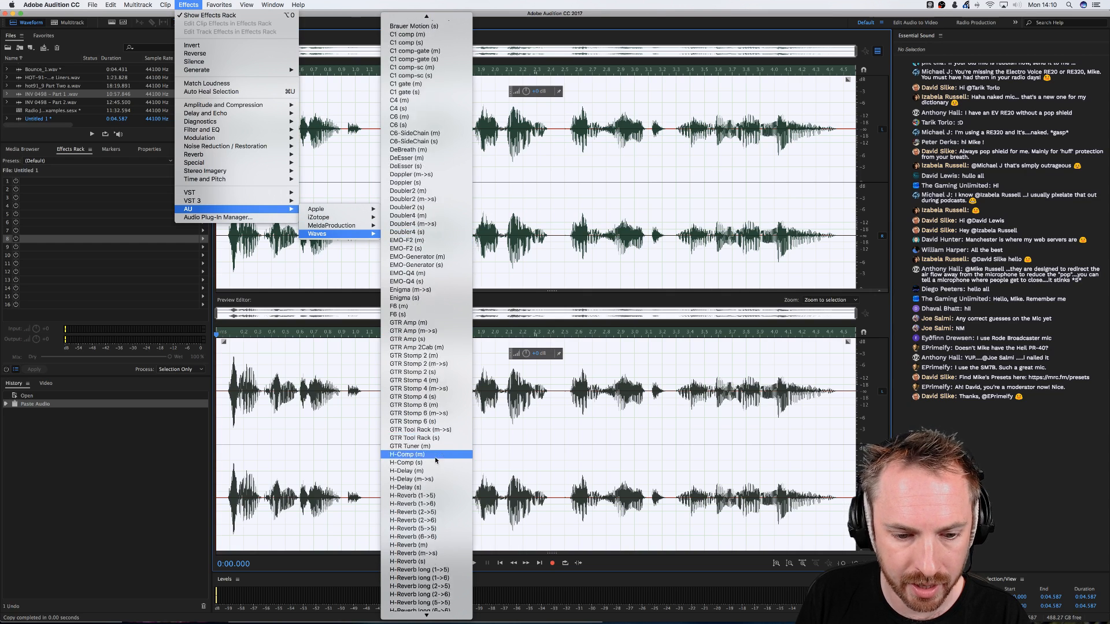
scroll(428, 453, "down", 8)
scroll(430, 208, "down", 3)
scroll(434, 214, "up", 5)
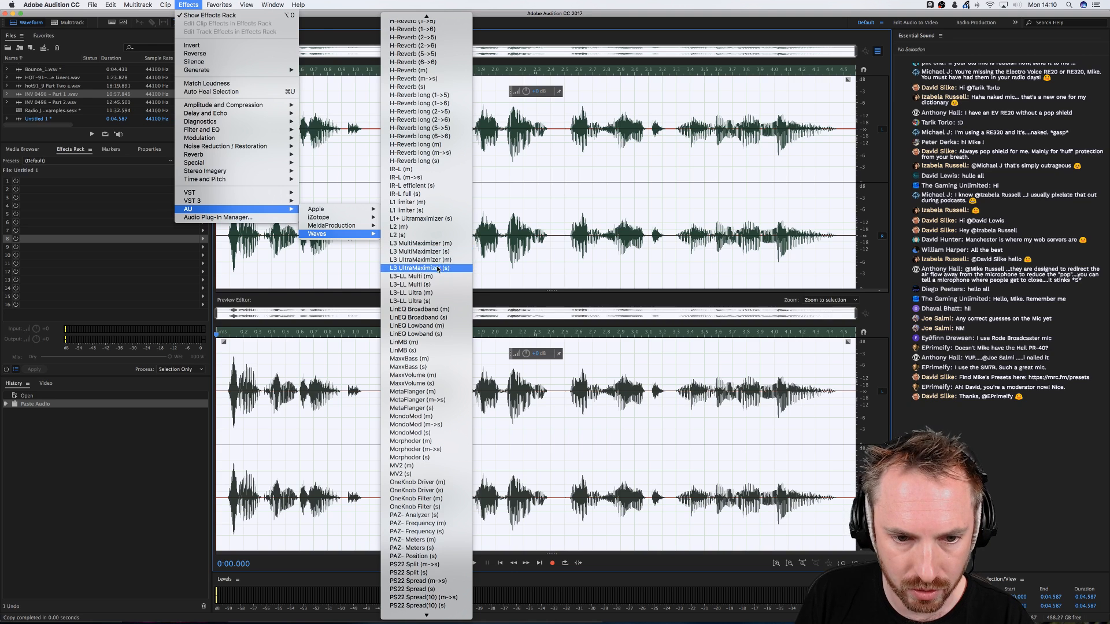
left_click(428, 269)
Play the voice through the UltraMaximizer and lower its threshold, auditioning the louder result
mouse_move(490, 275)
left_mouse_down()
mouse_move(490, 286)
mouse_move(491, 269)
left_mouse_up()
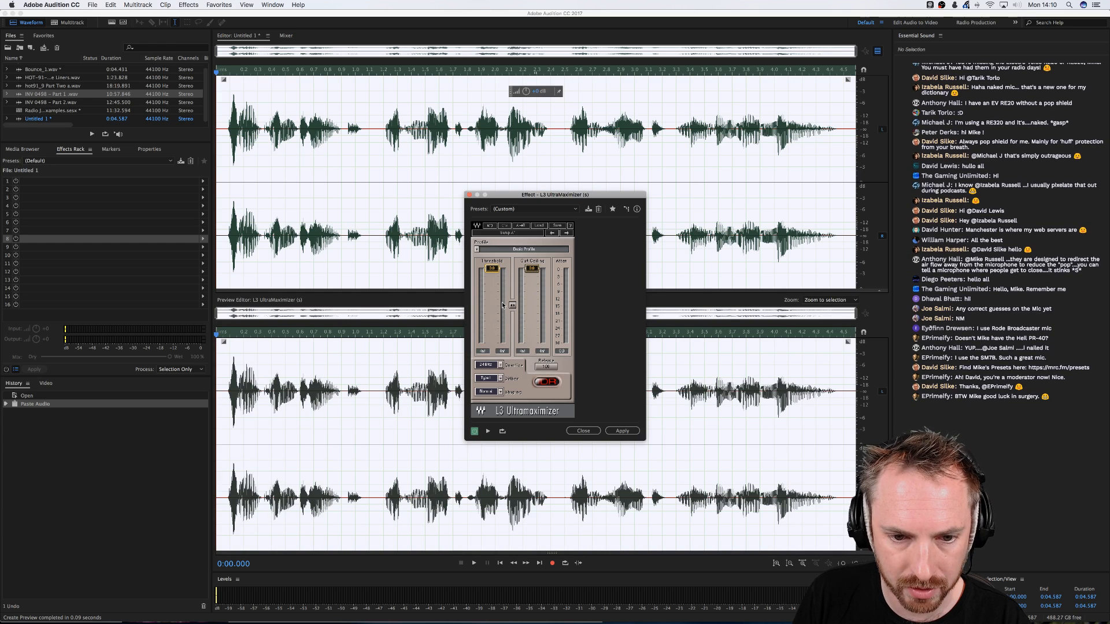
key("space")
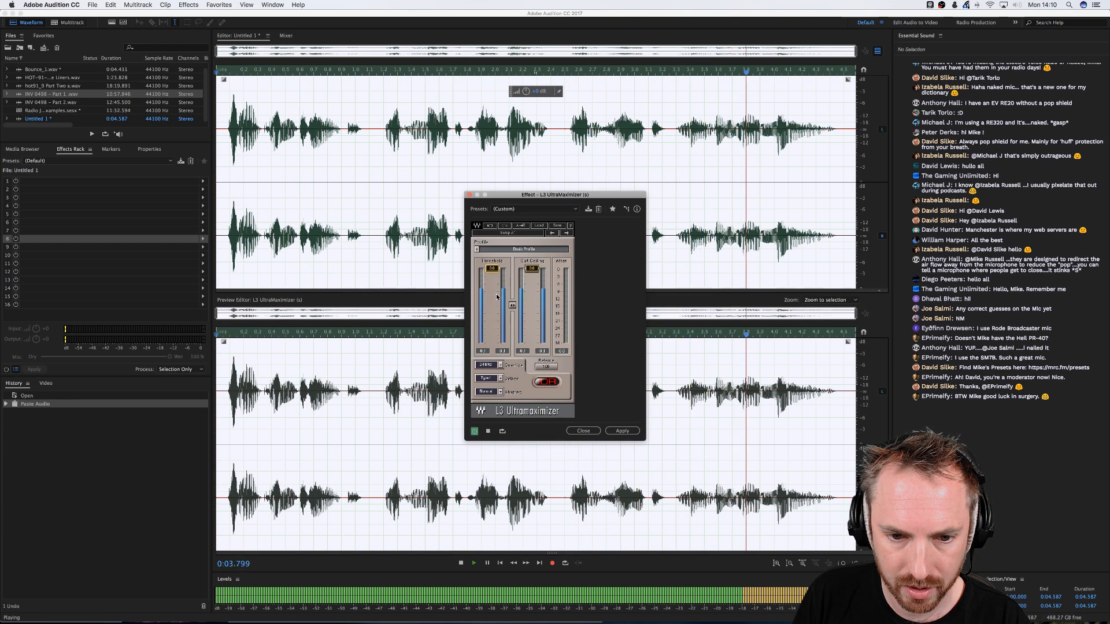
key("space")
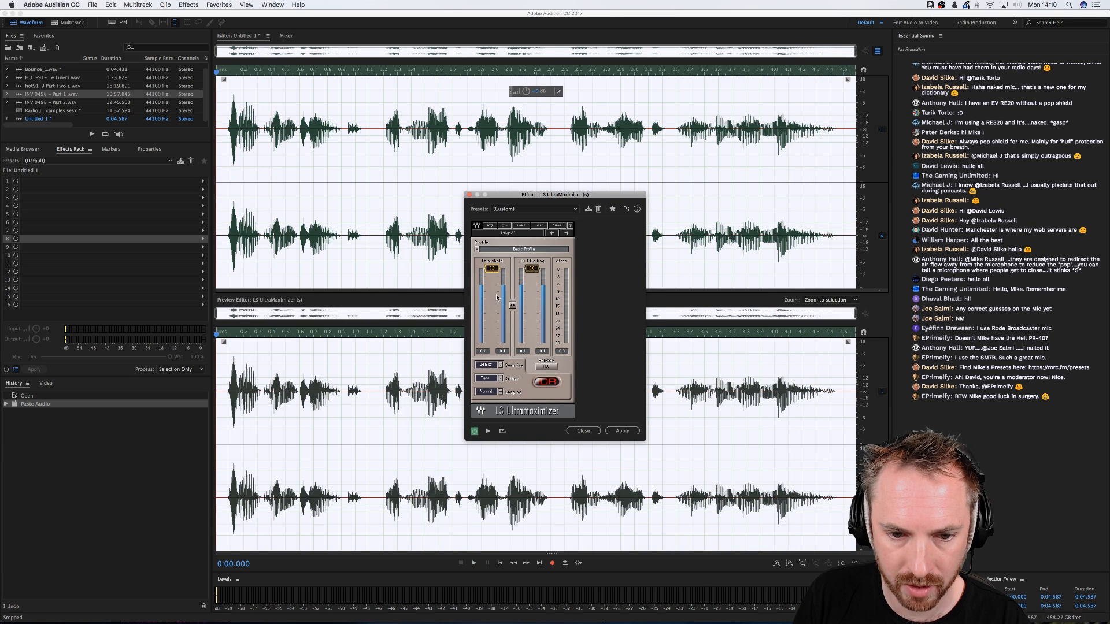
left_click_drag(493, 275, 493, 280)
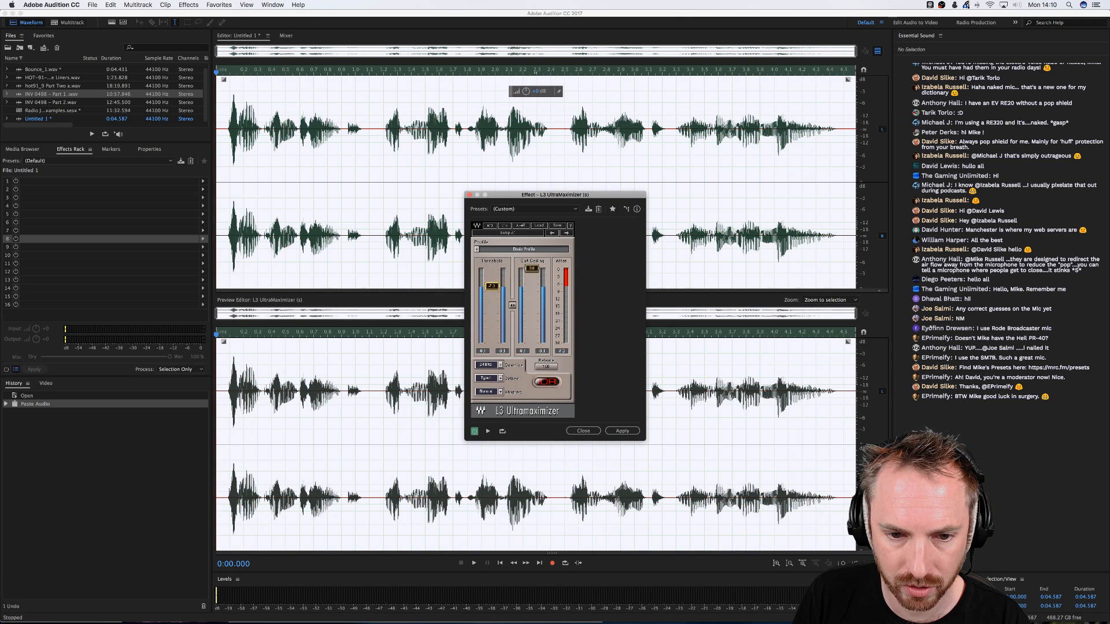
left_click_drag(492, 289, 492, 290)
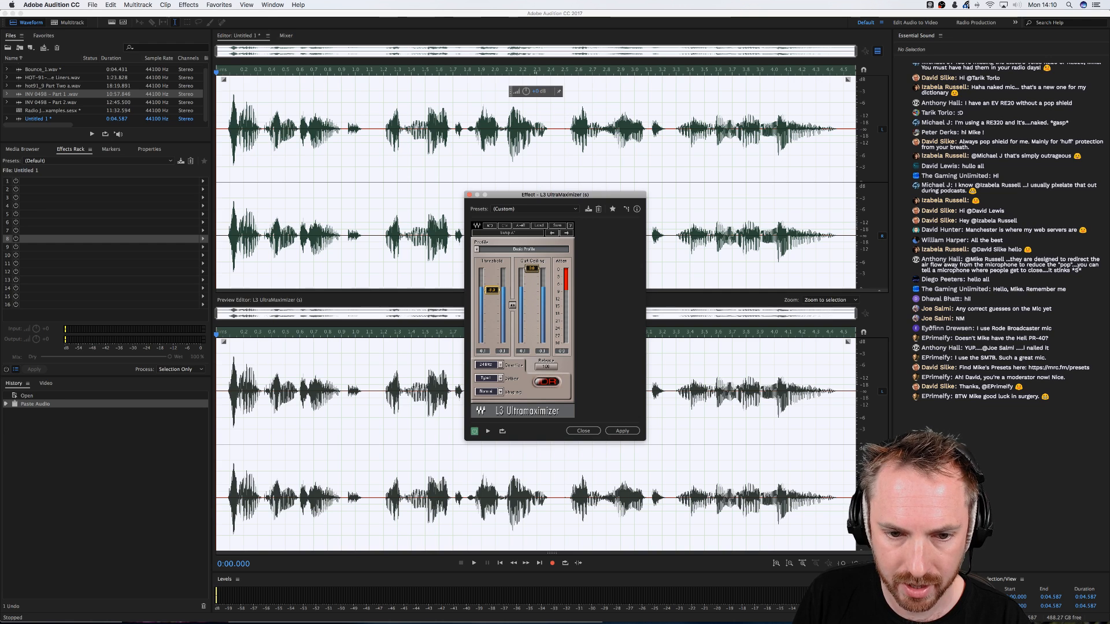
key("space")
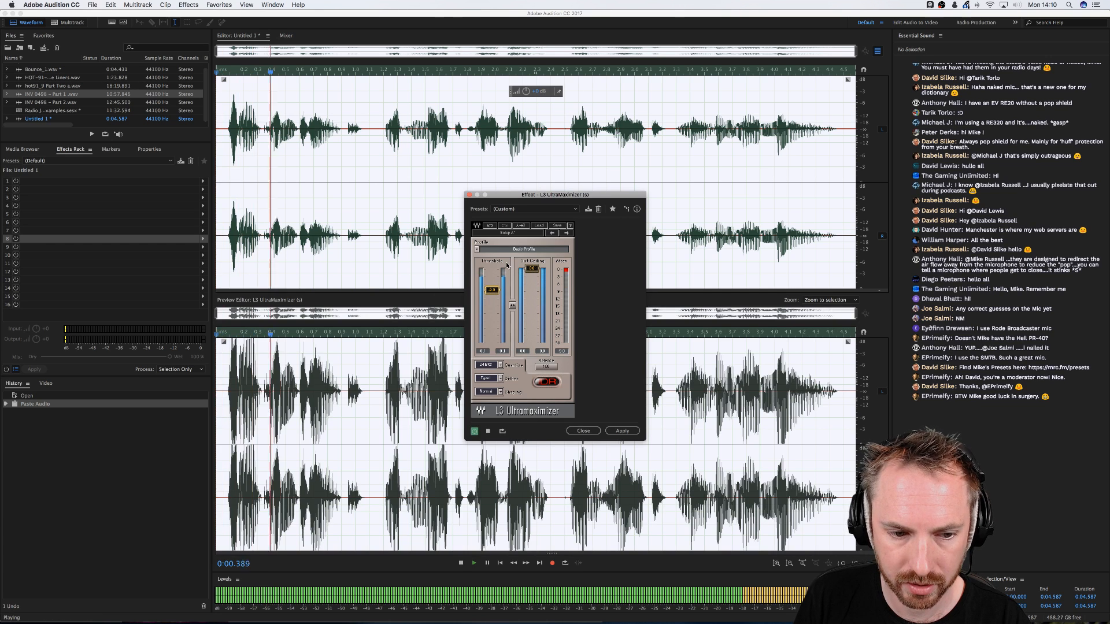
key("space")
Lower the UltraMaximizer's out ceiling slightly and pull the threshold down further for heavier limiting
left_click_drag(532, 268, 527, 273)
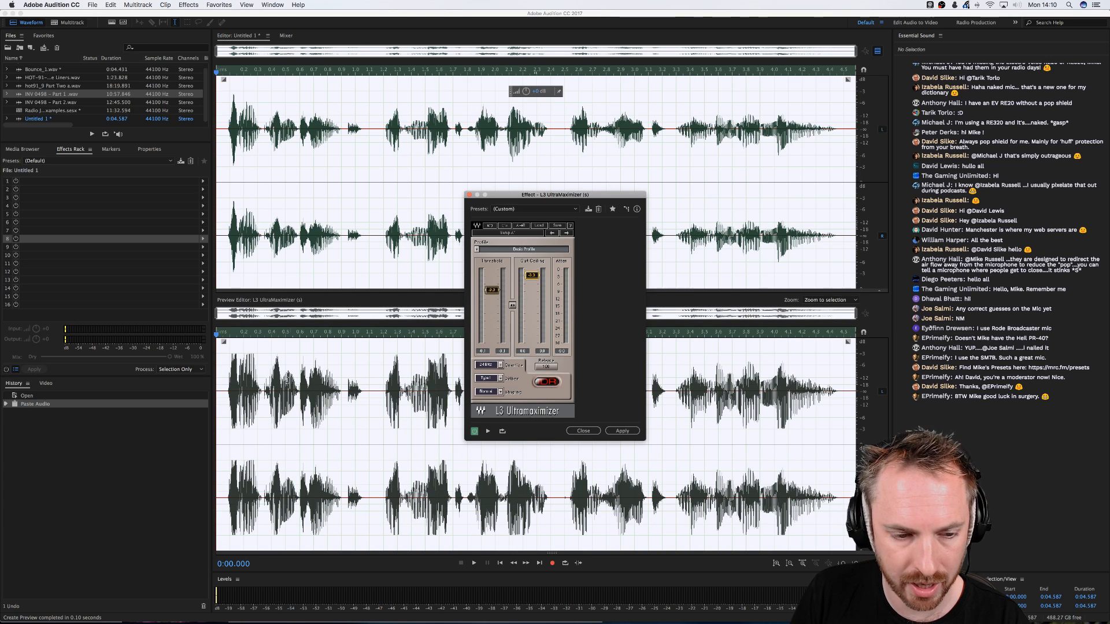
left_click_drag(493, 296, 492, 298)
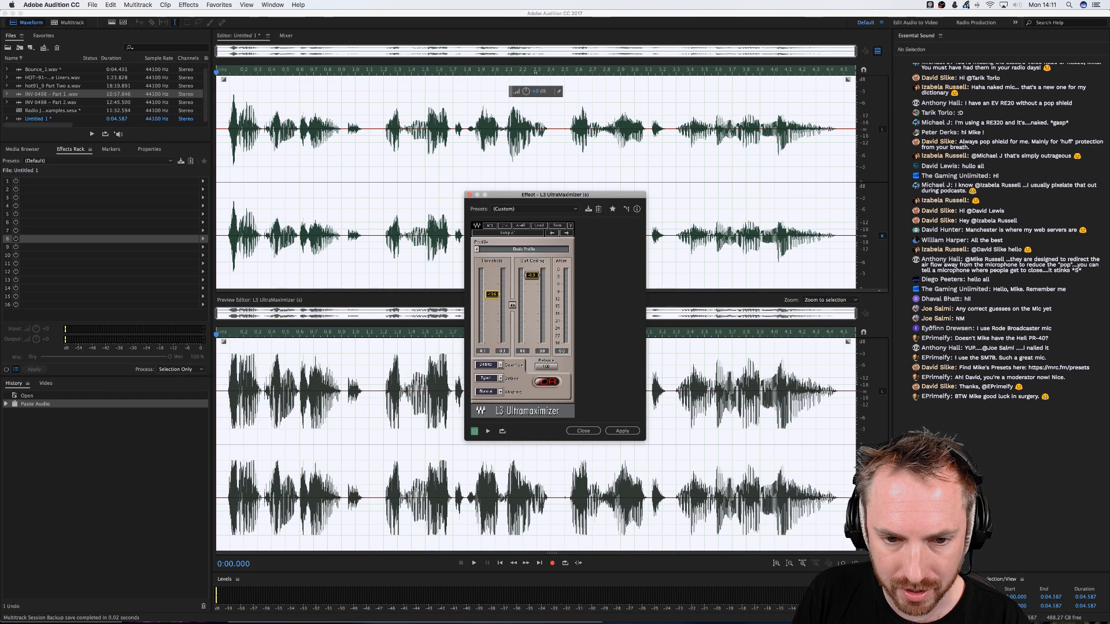
left_click_drag(492, 295, 492, 297)
key("space")
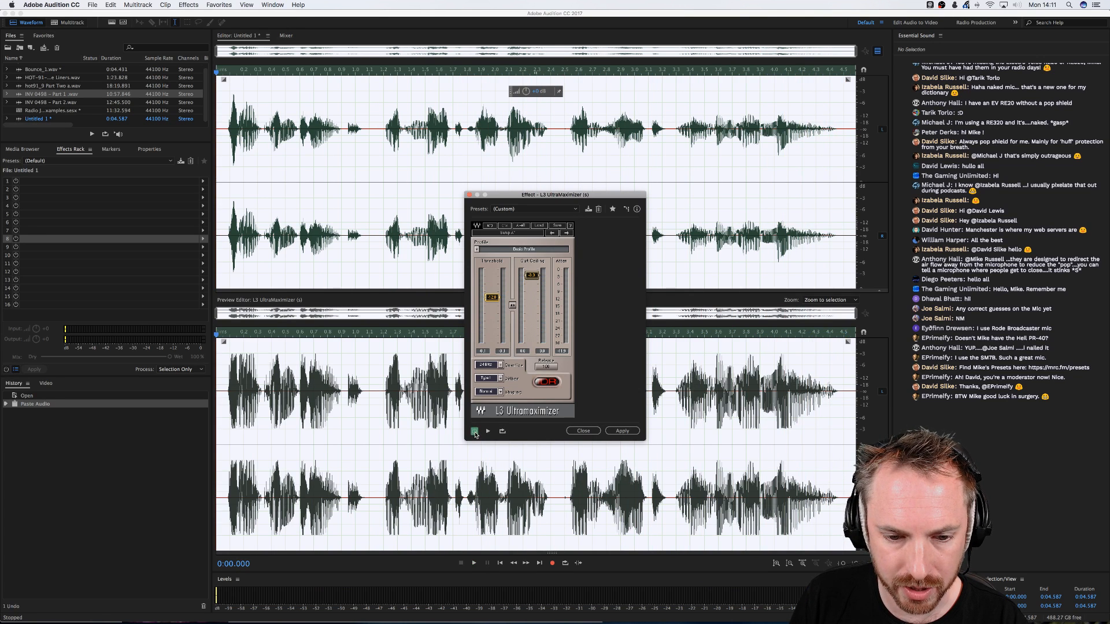
Compare the voice with the UltraMaximizer bypassed, re-enable the effect and apply it to the file
left_click(474, 431)
key("space")
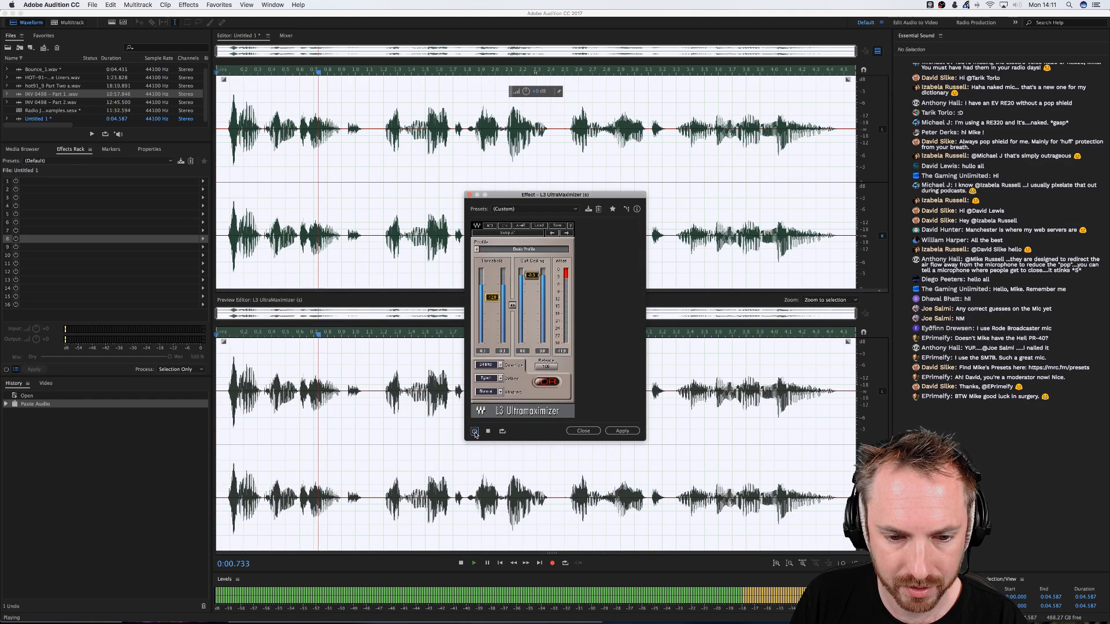
left_click(475, 431)
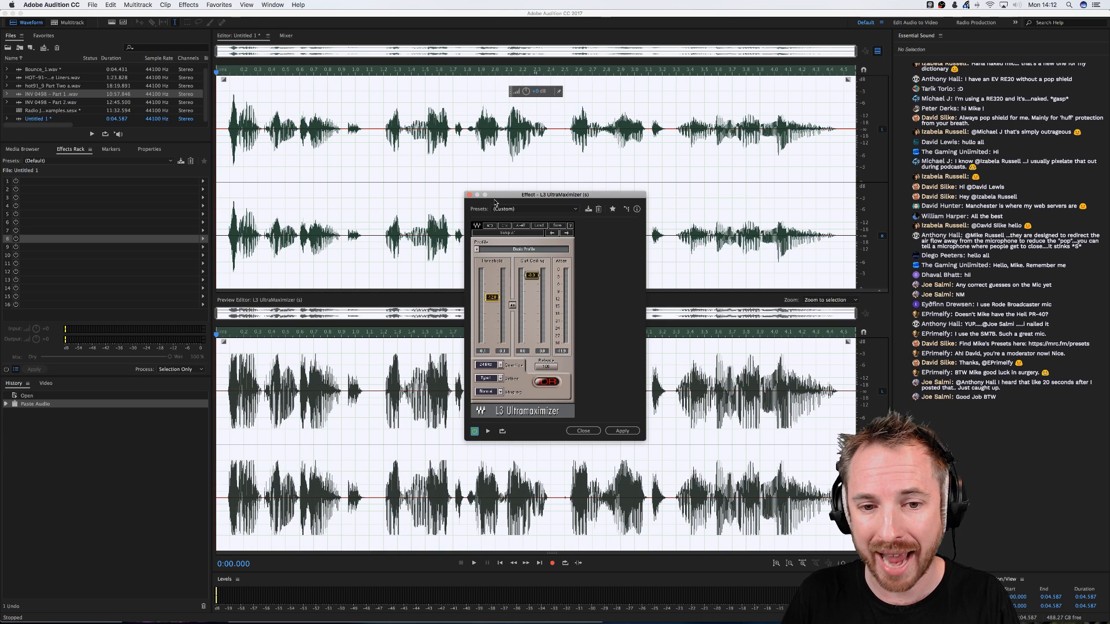
left_click(620, 430)
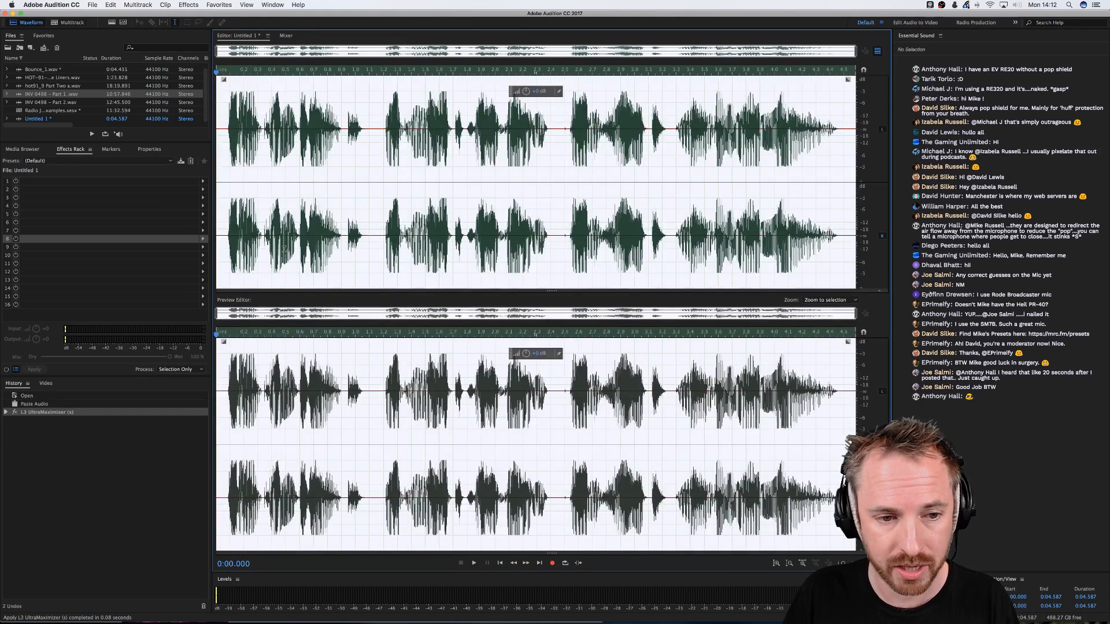
left_click(342, 260)
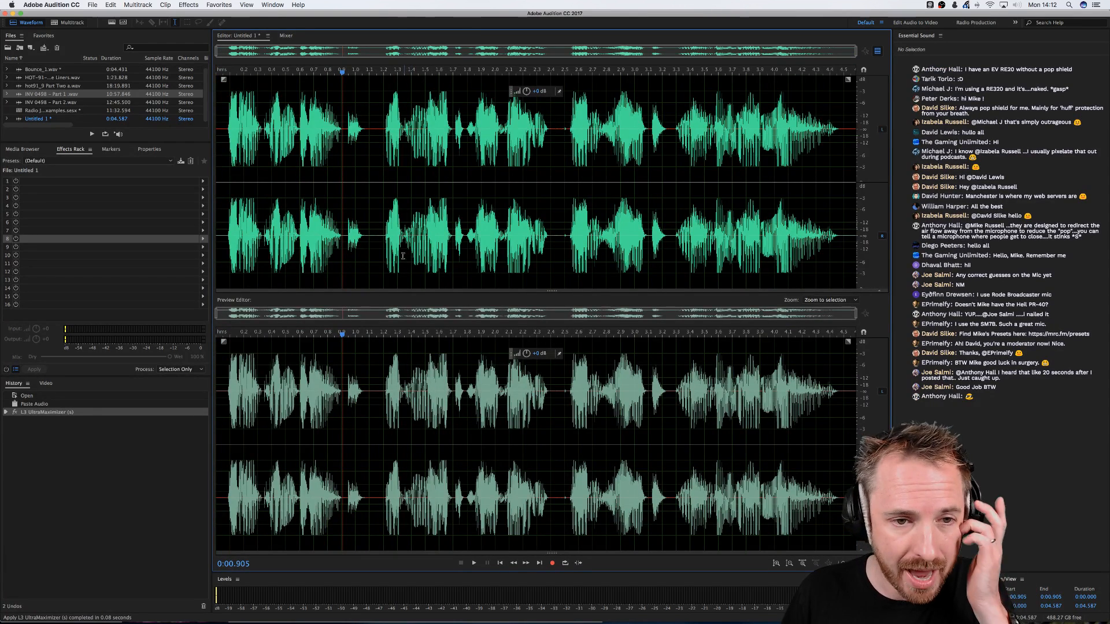
Return to the multitrack session, reopen the Voice Processed clip's source and copy its whole displayed section into another new audio file
left_click(68, 22)
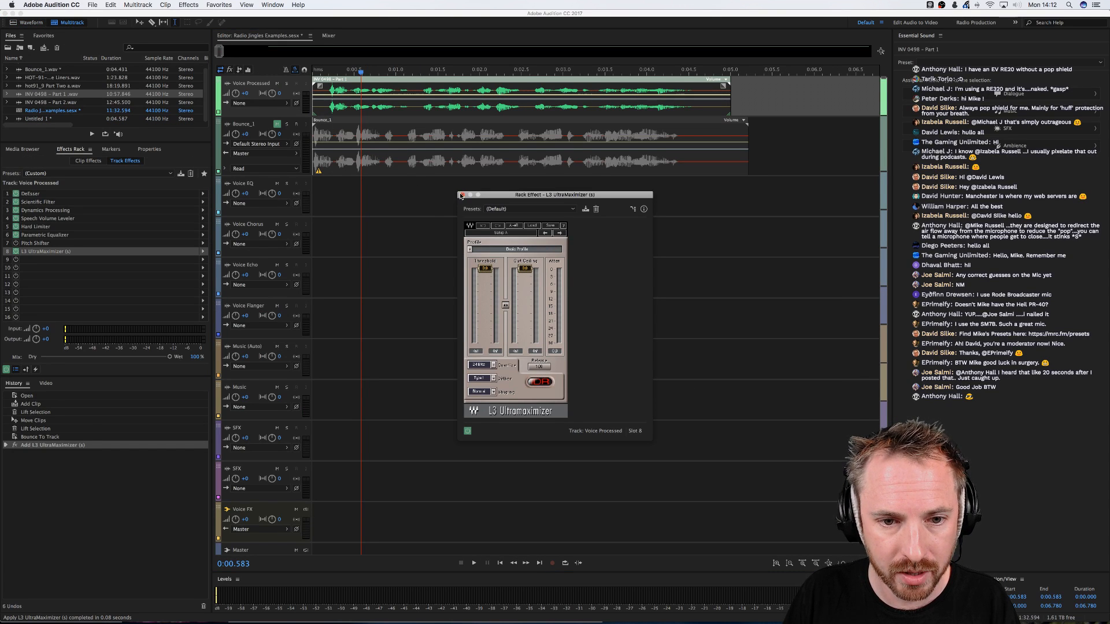
double_click(374, 106)
key("super+c")
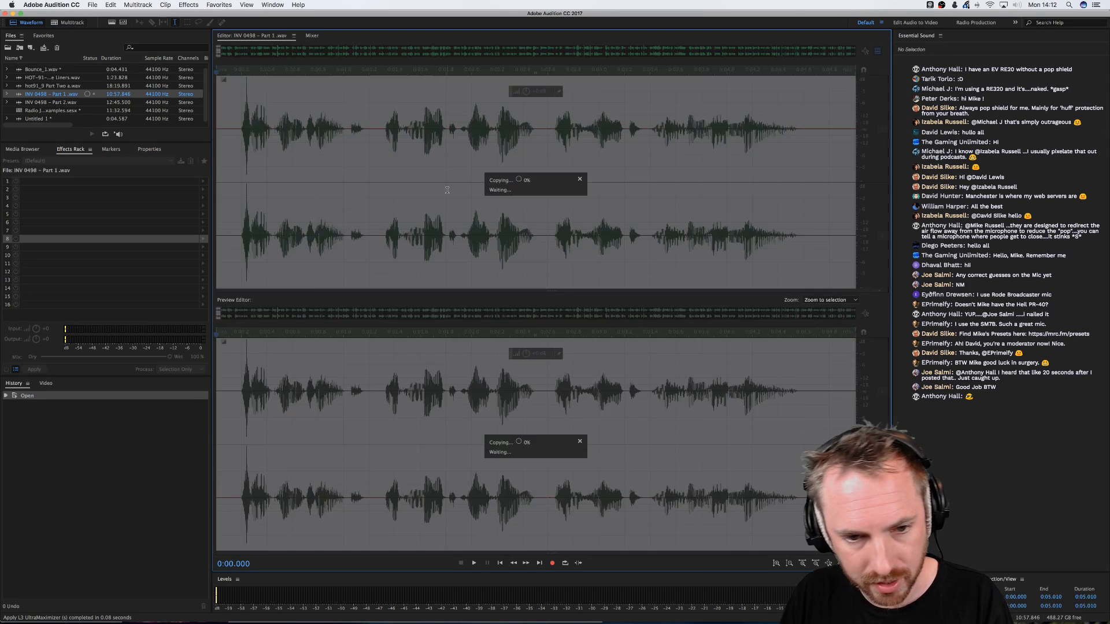
key("shift+super+n")
key("Return")
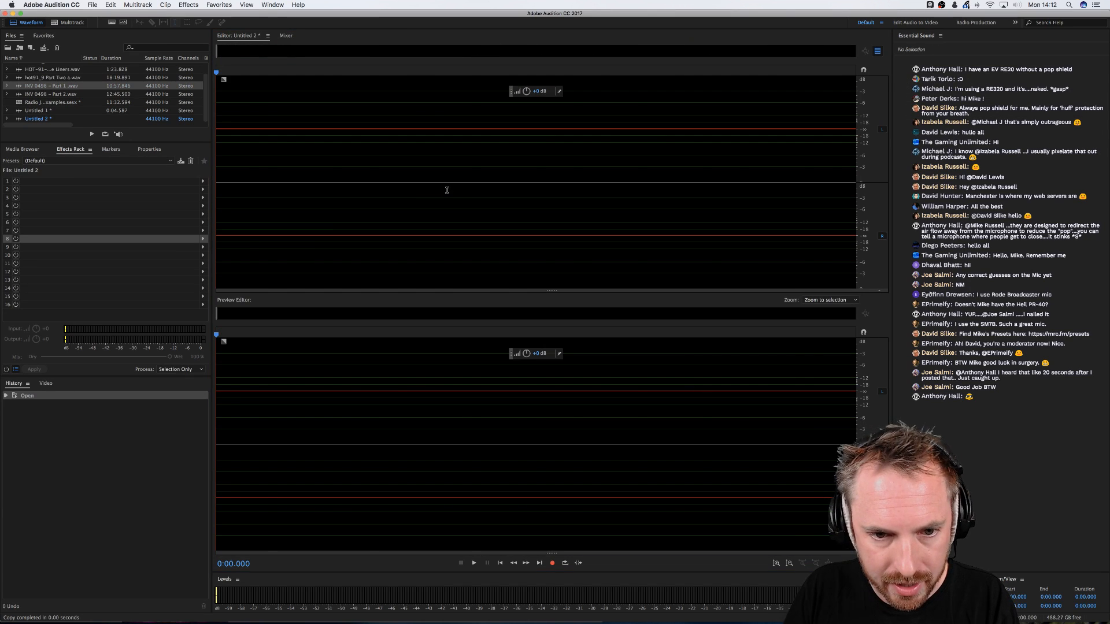
key("super+v")
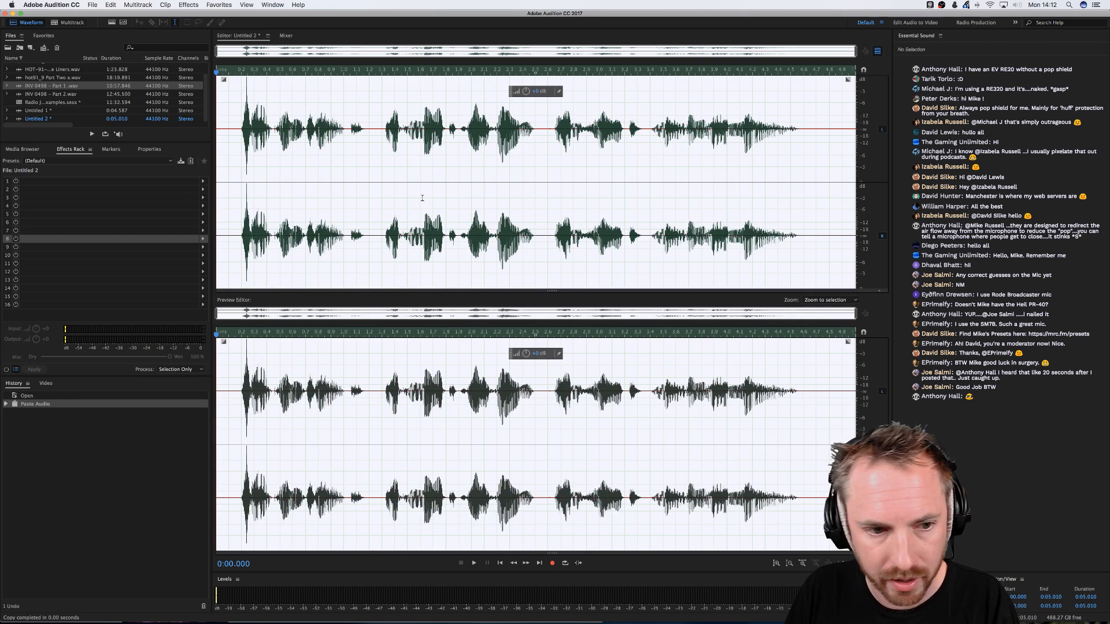
Insert the Waves Vocal Rider (s) plug-in in the first effects rack slot of the copied voice file
left_click(202, 181)
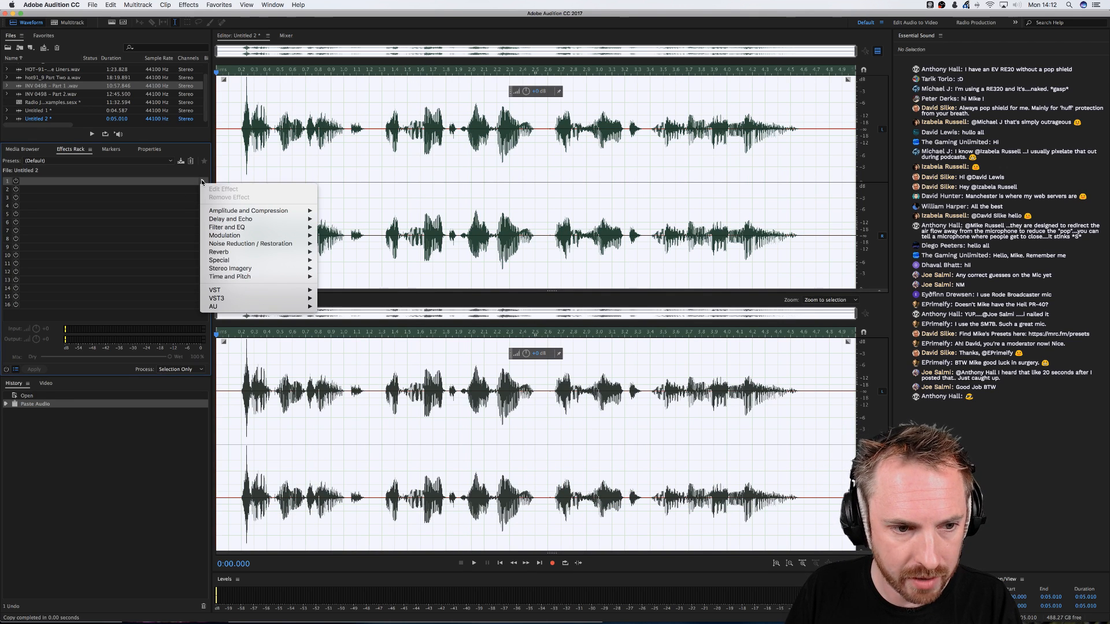
mouse_move(267, 307)
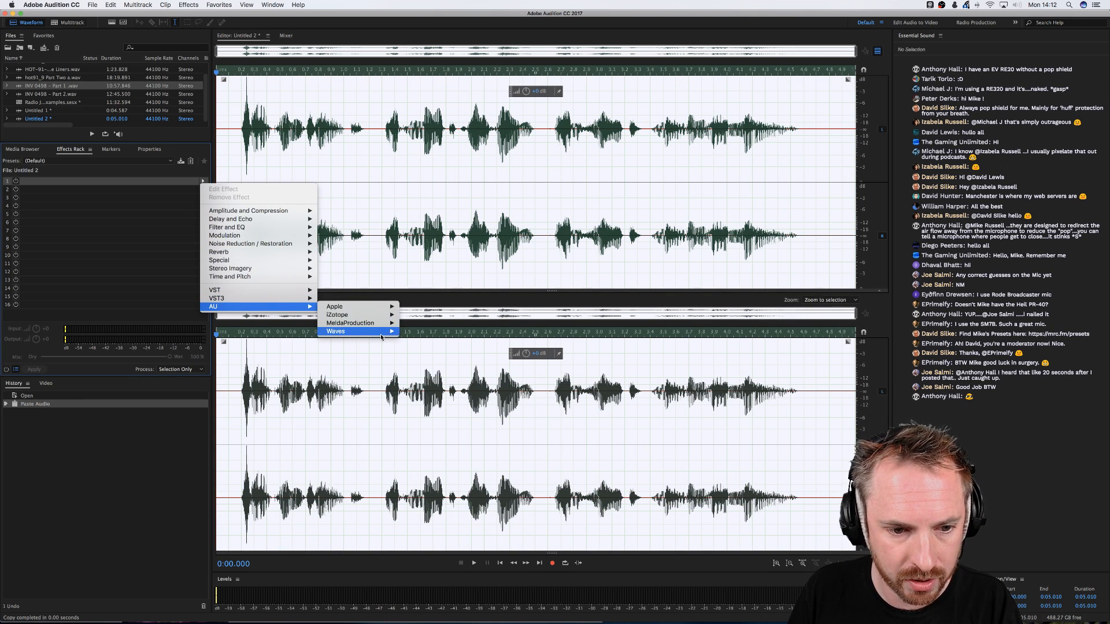
mouse_move(353, 332)
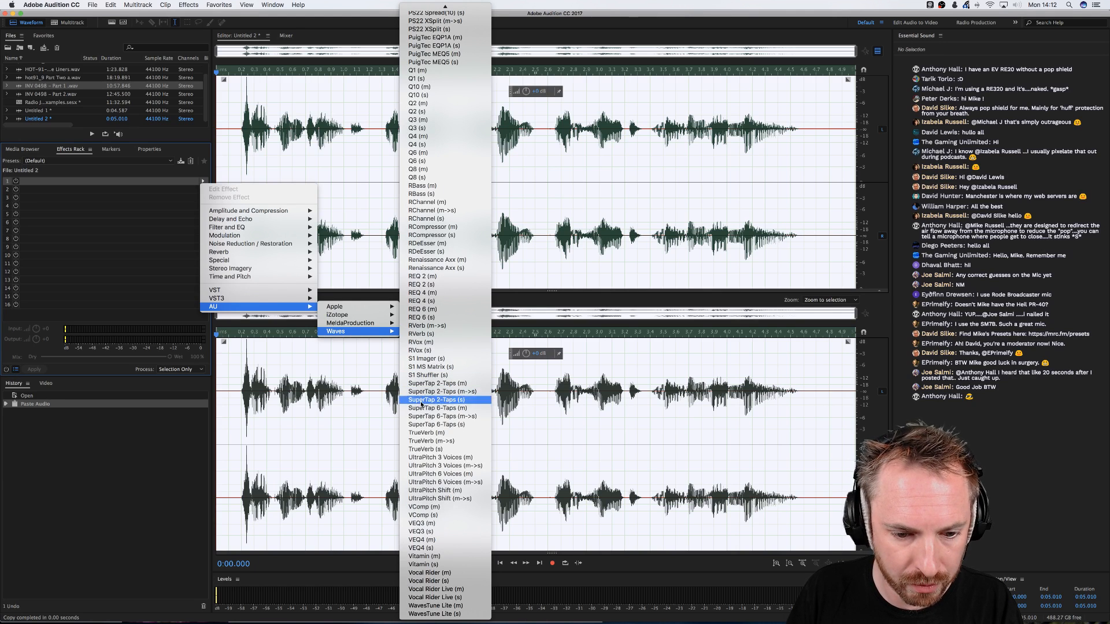
left_click(437, 581)
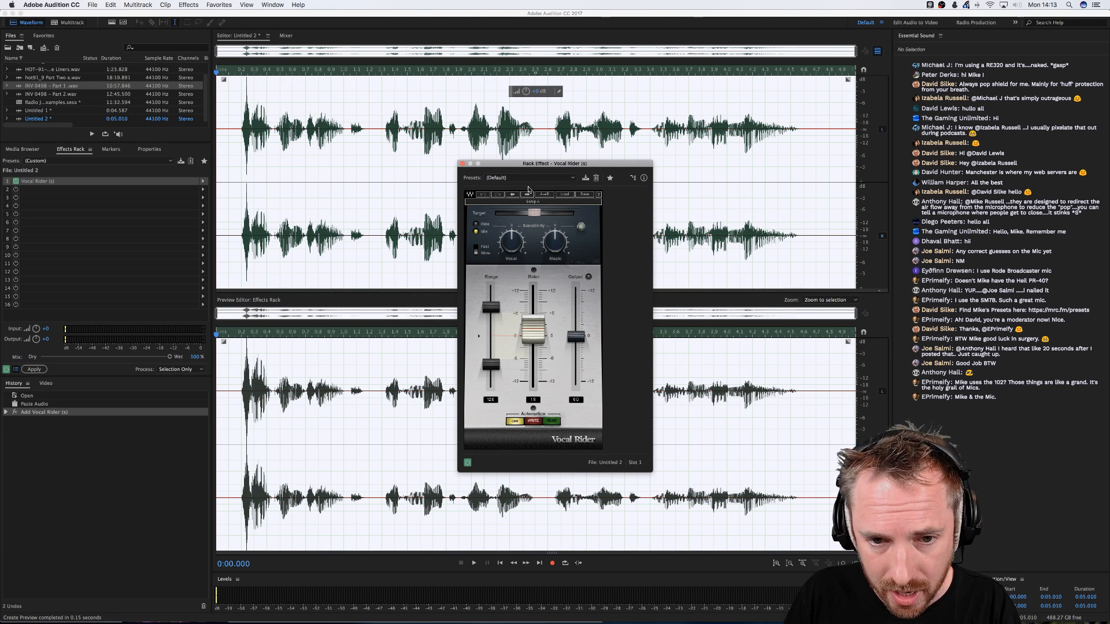
Try the Loud Vocal preset in Vocal Rider, and switch it to the Rocky Ride preset
left_click(517, 178)
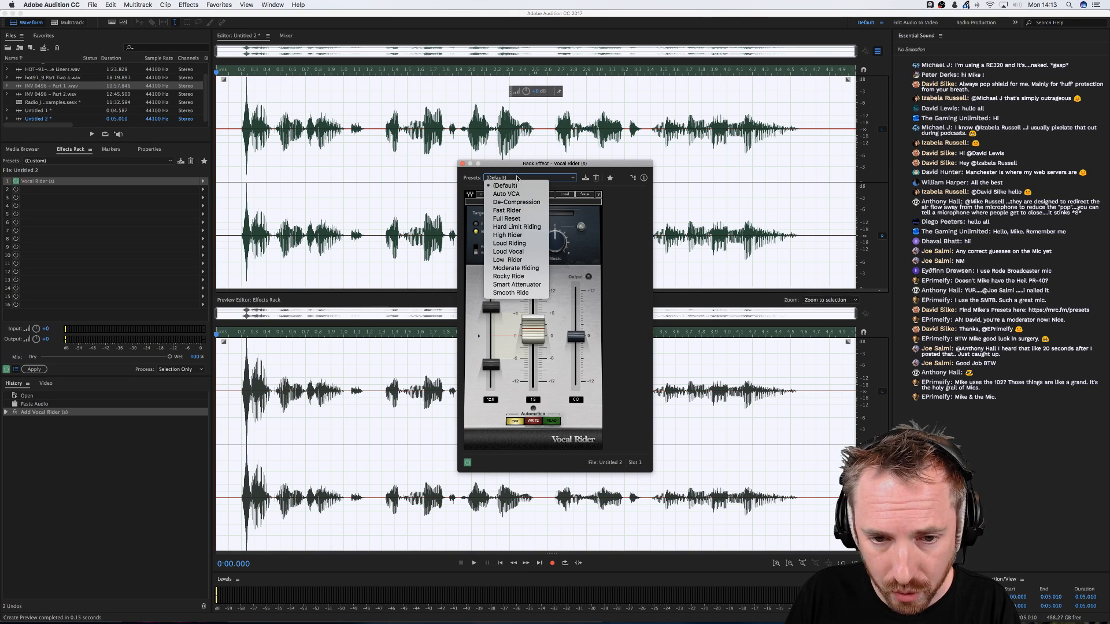
left_click(519, 252)
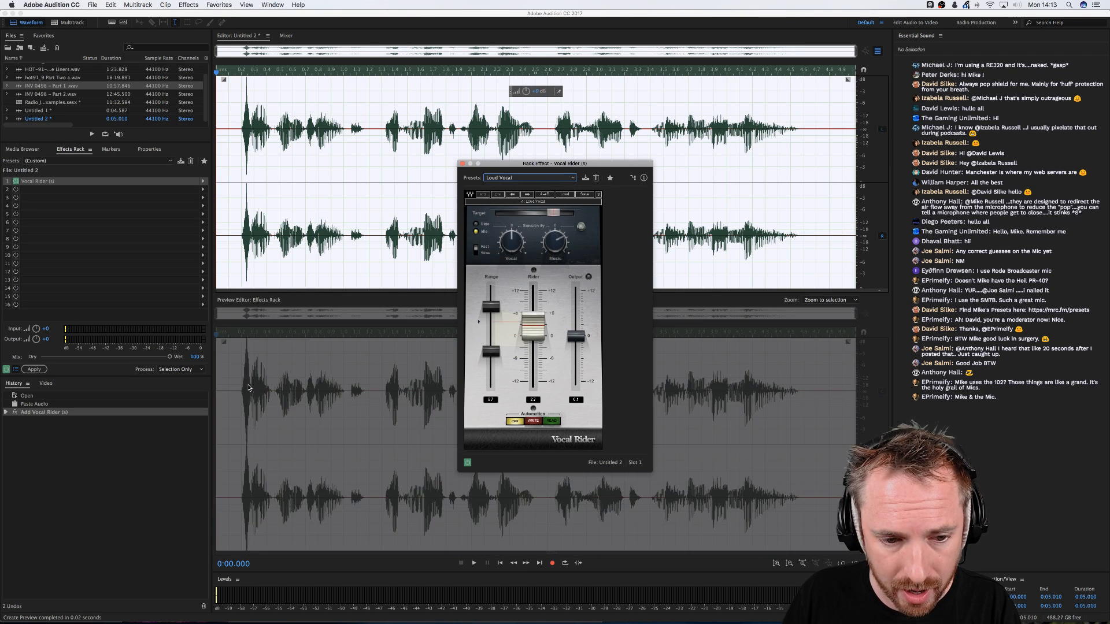
left_click(520, 178)
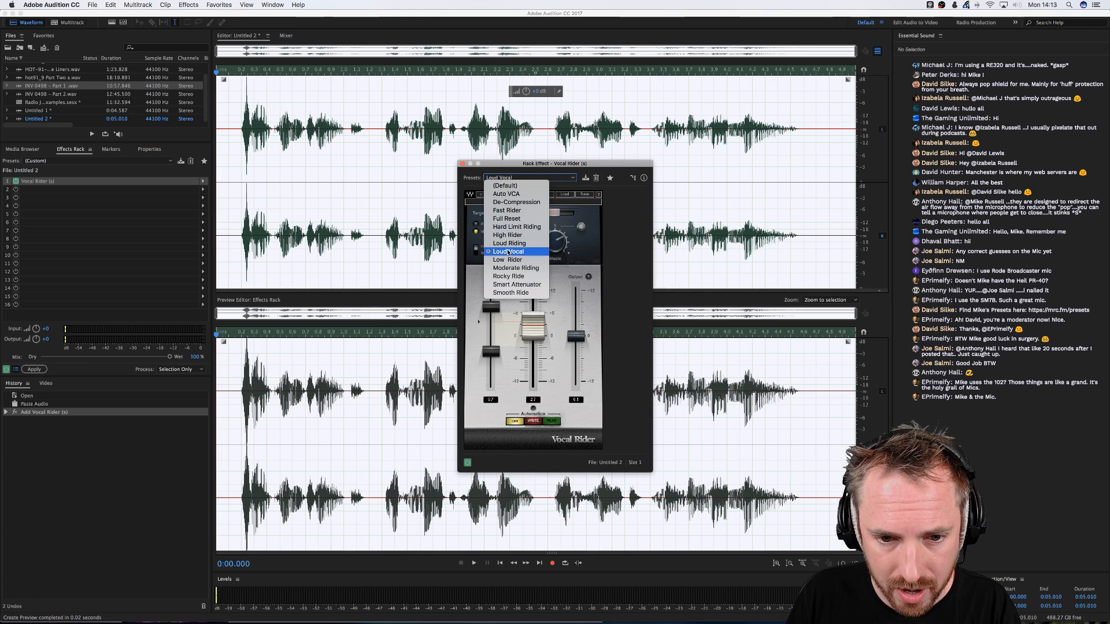
left_click(511, 277)
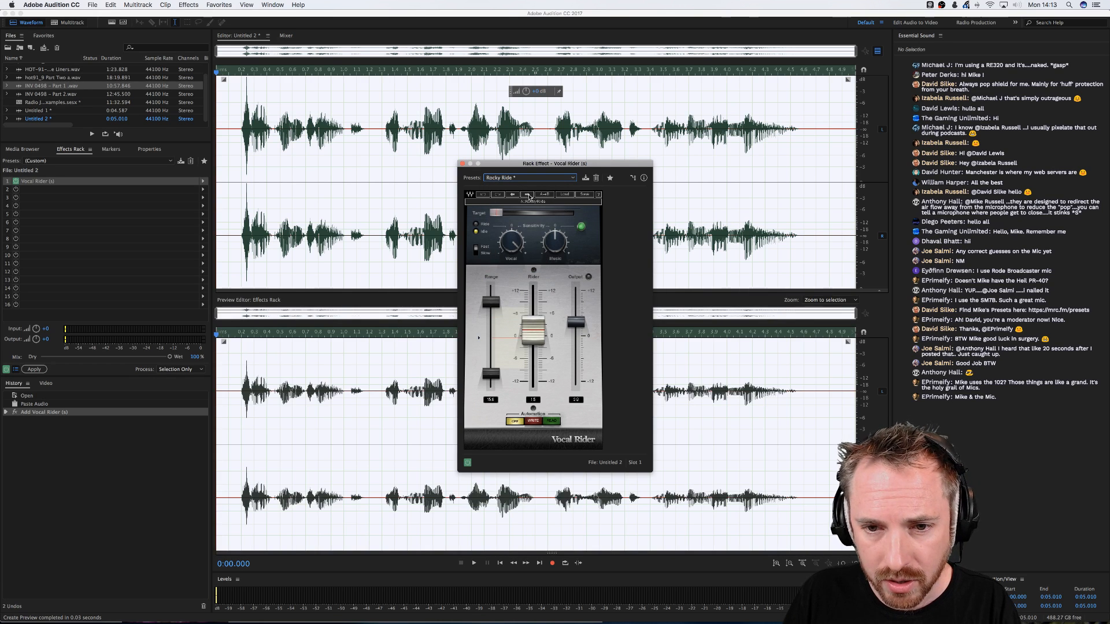
Move the Vocal Rider window clear of the waveform, examine its rider fader and controls, and close it
left_click_drag(497, 167, 668, 157)
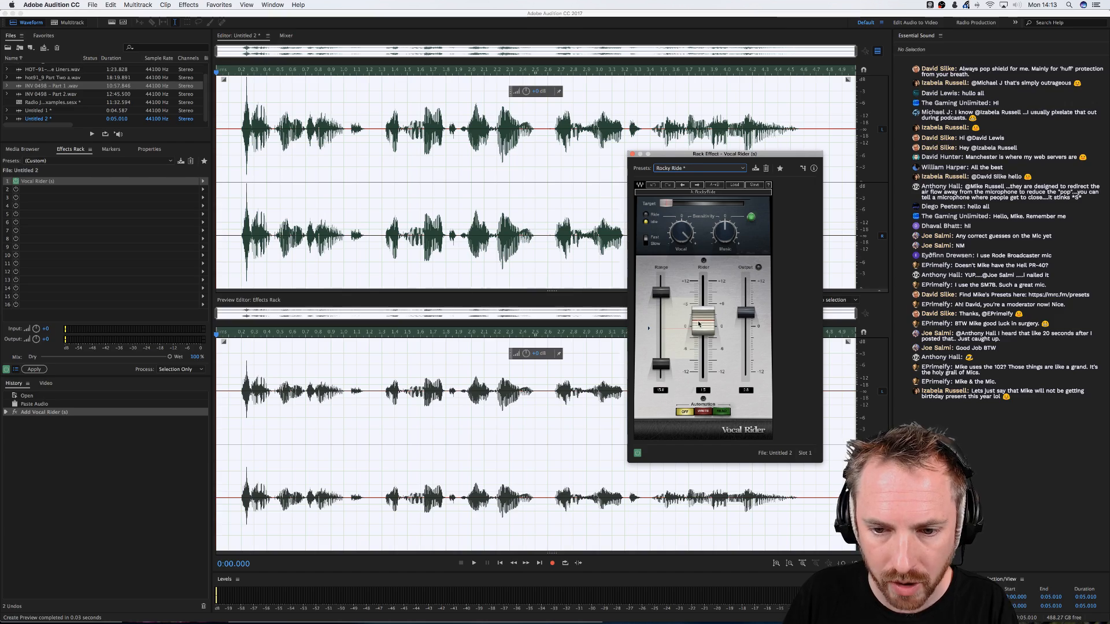
left_click_drag(691, 155, 456, 187)
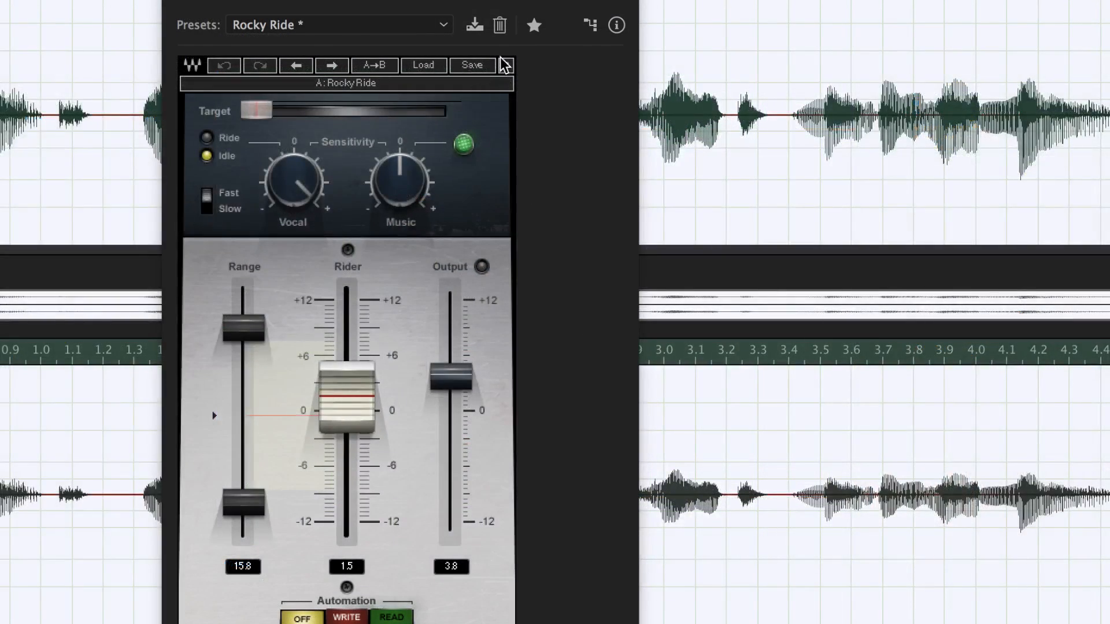
left_click_drag(406, 0, 510, 17)
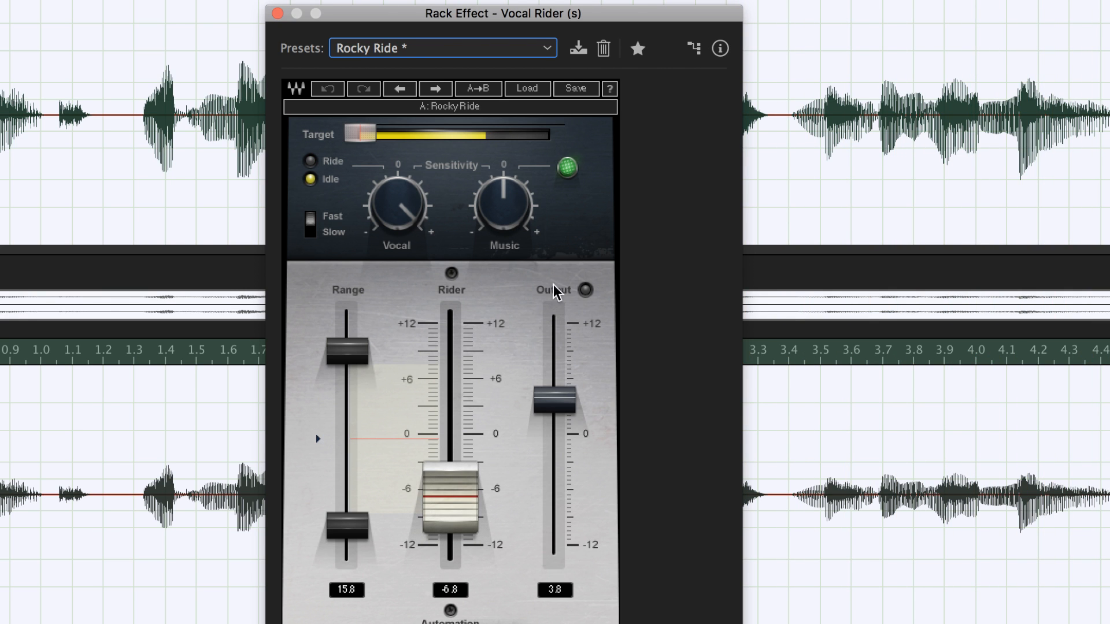
left_click(278, 12)
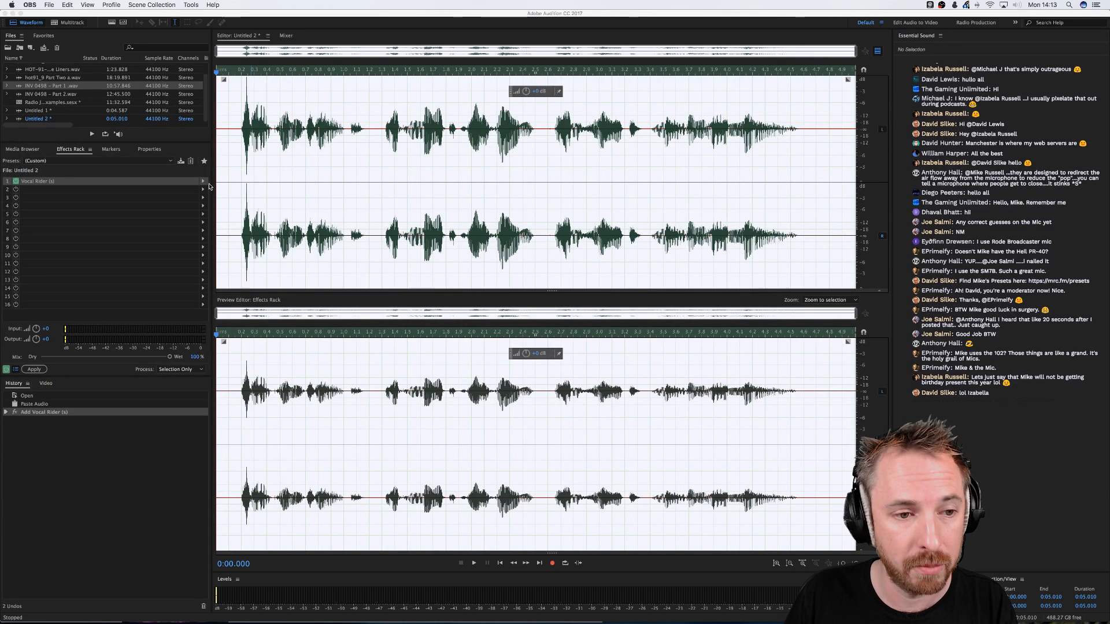
Replace Vocal Rider in the first rack slot with the Parametric Equalizer and reset it to the Default preset
left_click(207, 185)
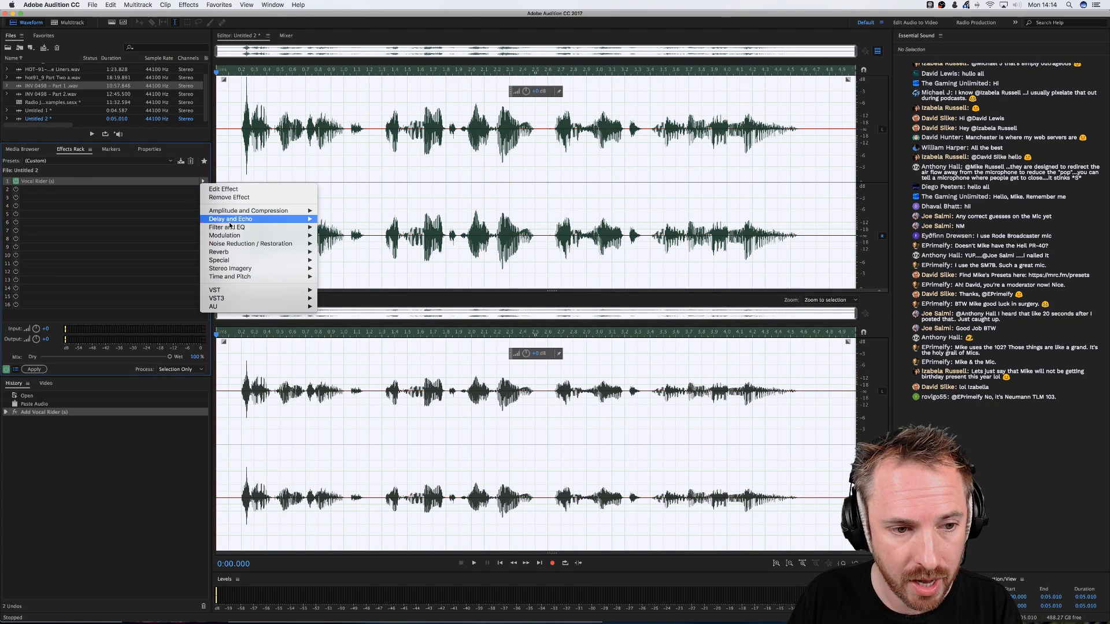
mouse_move(256, 229)
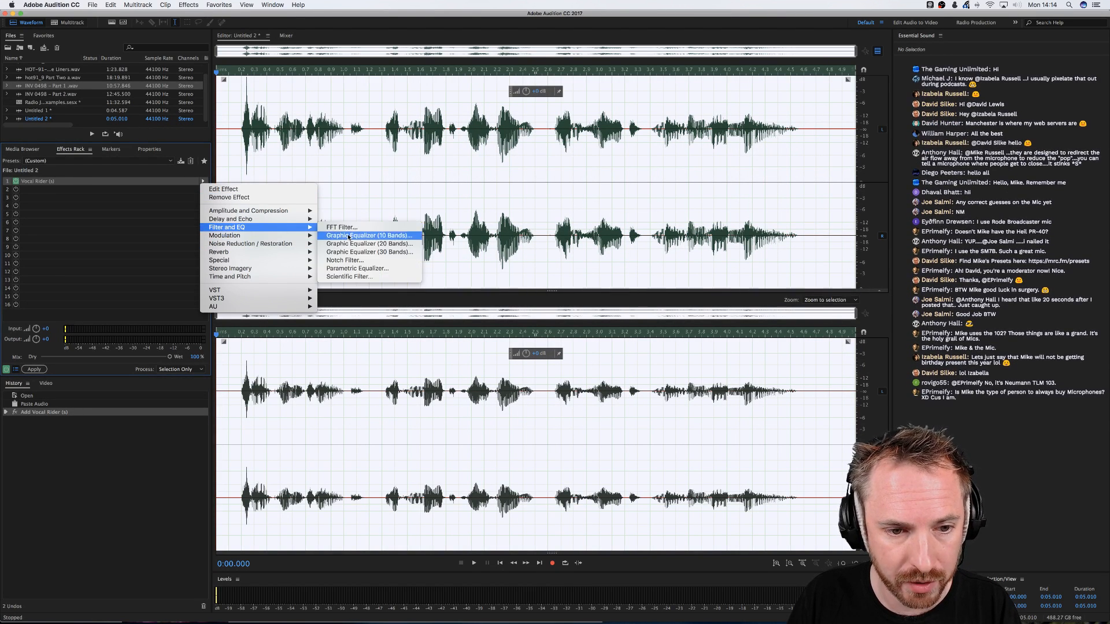
left_click(357, 268)
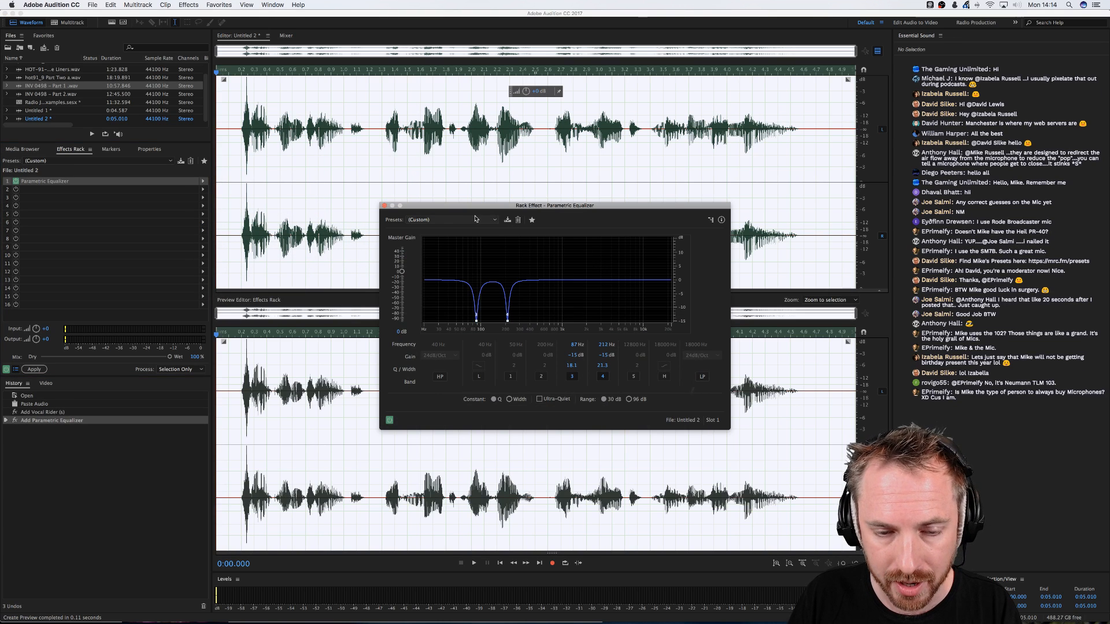
left_click(456, 220)
left_click(440, 225)
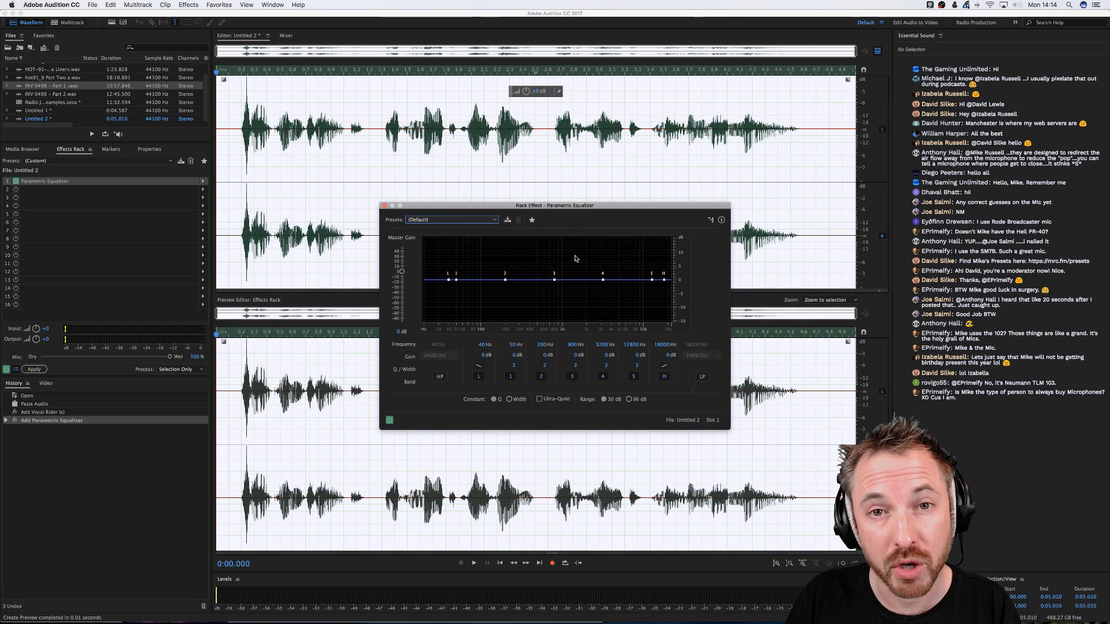
Replace the Parametric Equalizer in the first rack slot with iZotope Neutron and switch off its Compressor 1 module
left_click(202, 181)
mouse_move(253, 308)
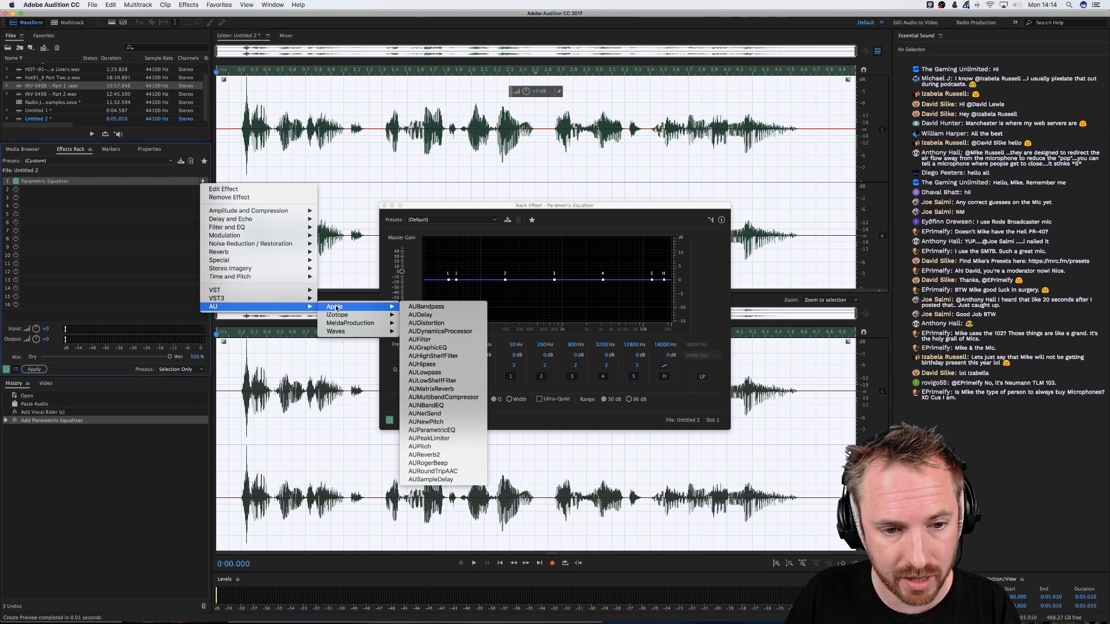
mouse_move(341, 315)
left_click(439, 348)
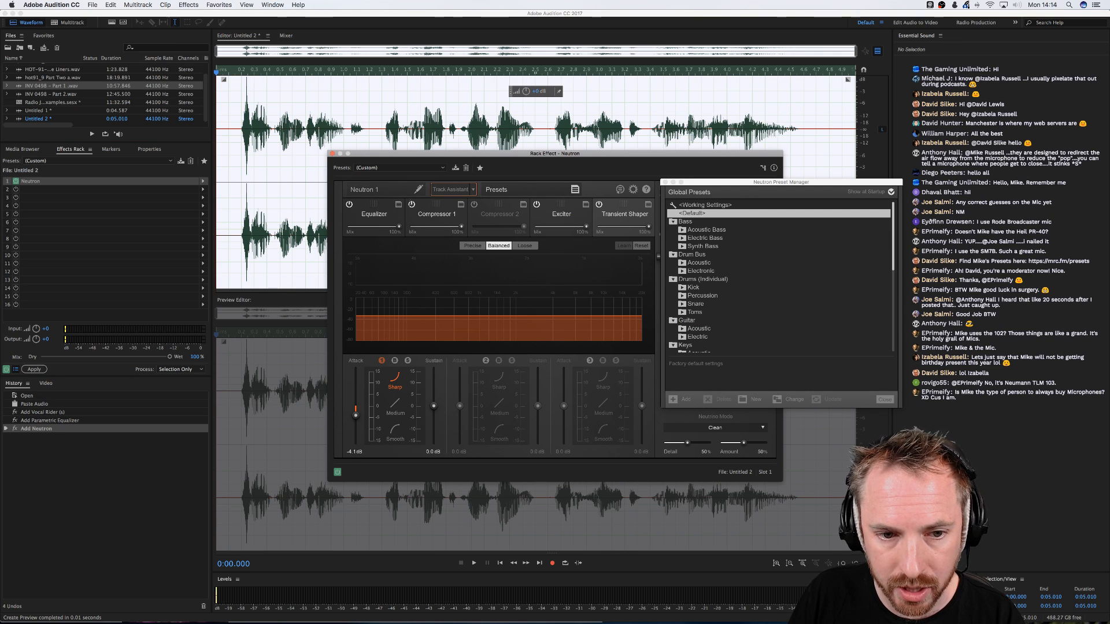
left_click(411, 205)
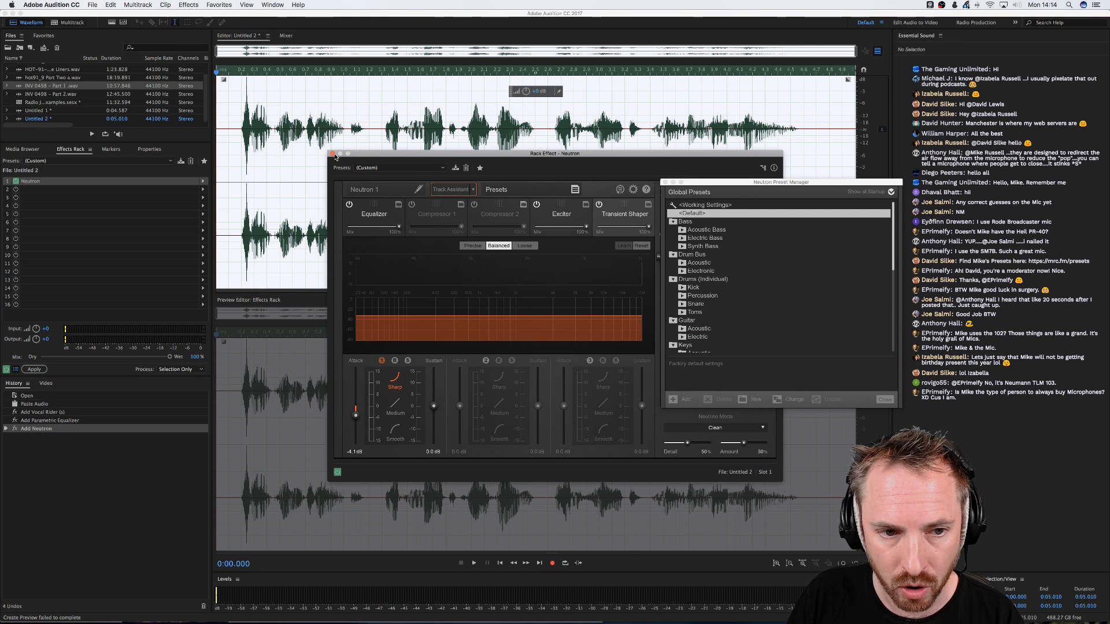
Open the iZotope Neutron Equalizer as a standalone effect on the file, hide its preset list and reposition its window
left_click(189, 5)
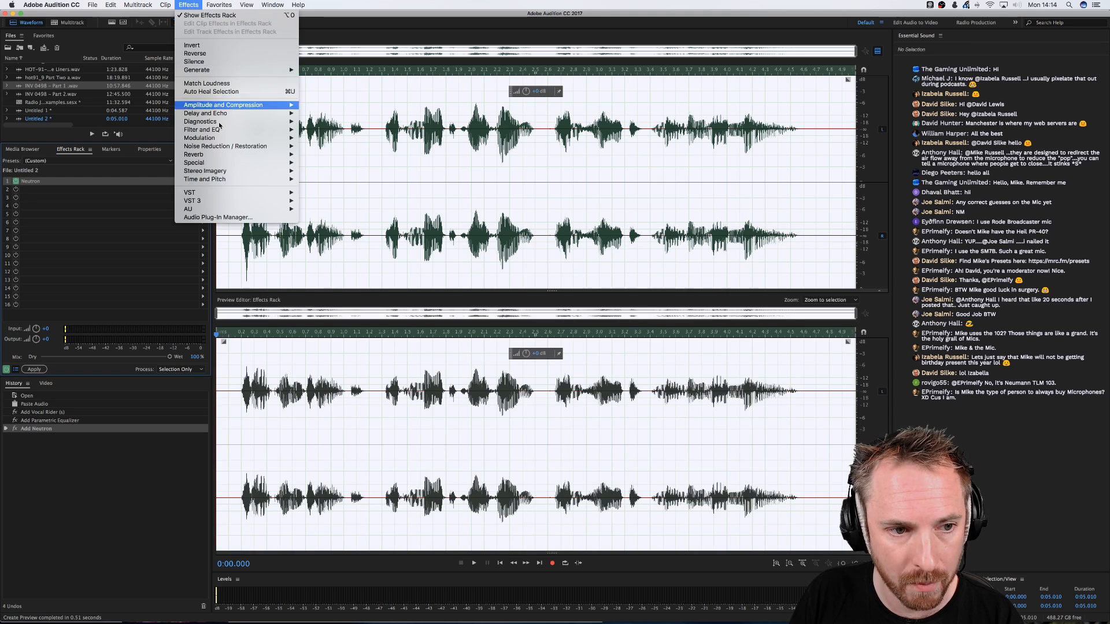
mouse_move(254, 210)
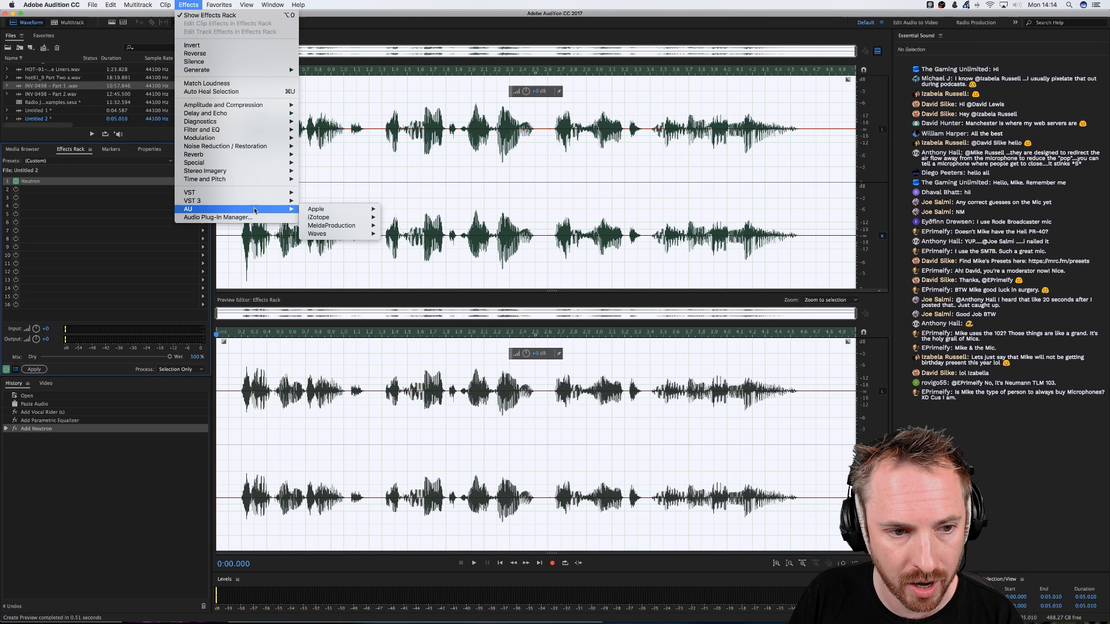
mouse_move(318, 217)
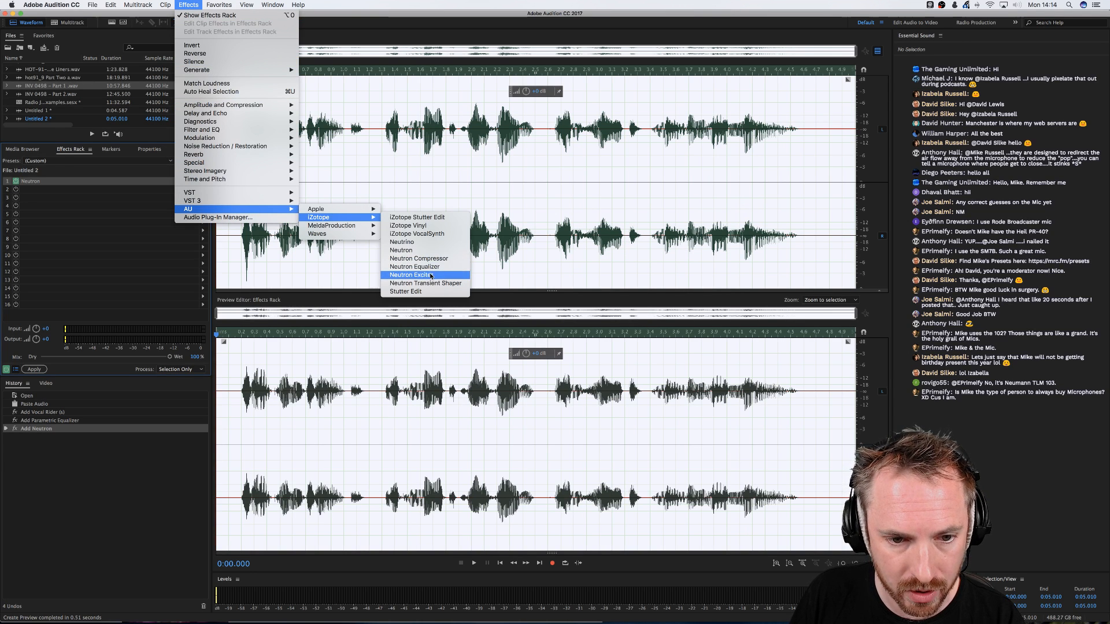
left_click(432, 270)
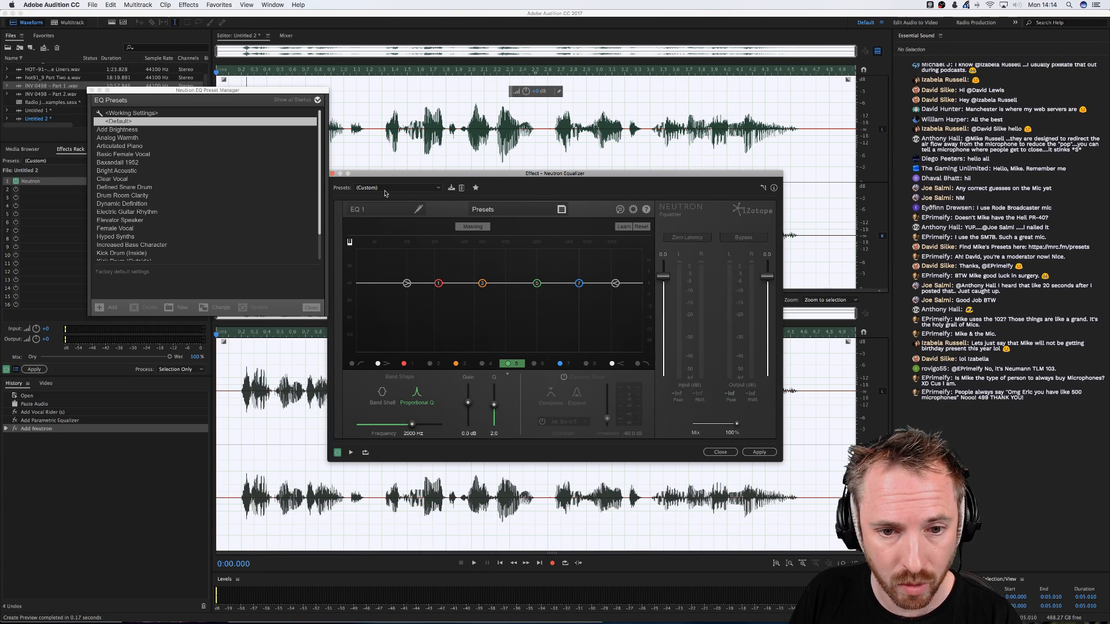
left_click(519, 210)
left_click_drag(515, 177, 455, 166)
Cut the Neutron Equalizer's low shelf by about 22.3 dB at 50 Hz while auditioning the voice
key("space")
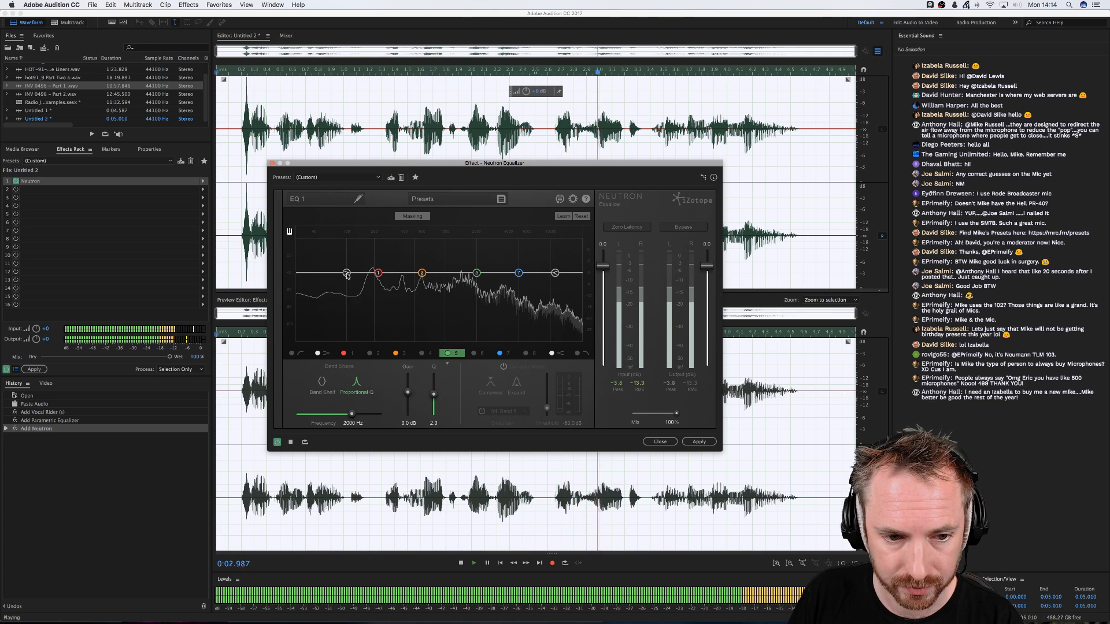
key("space")
left_click_drag(347, 272, 322, 326)
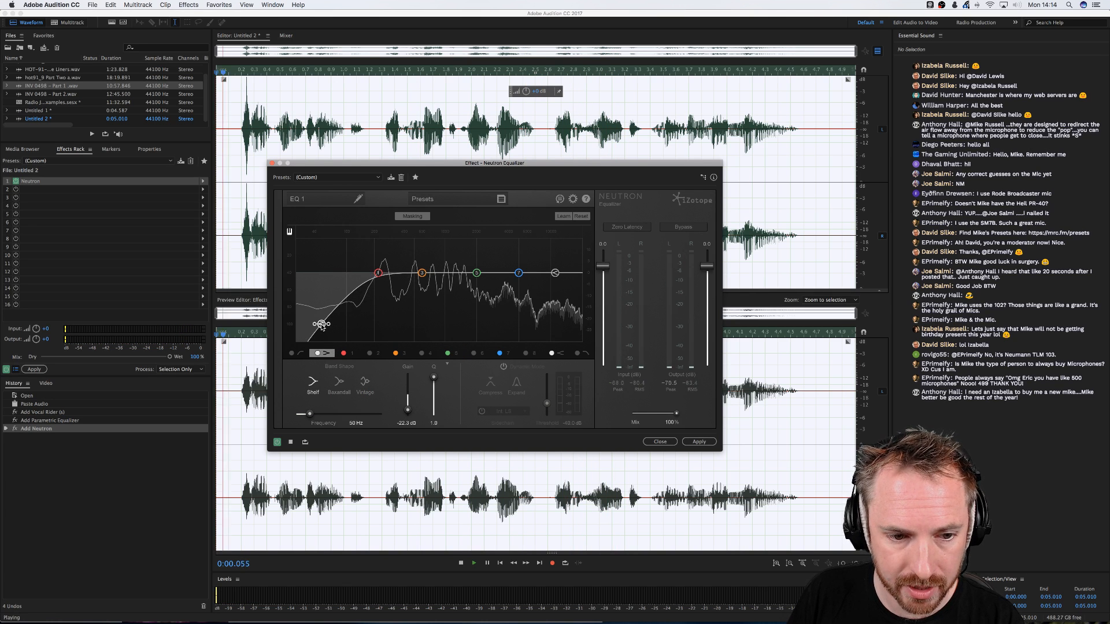
key("space")
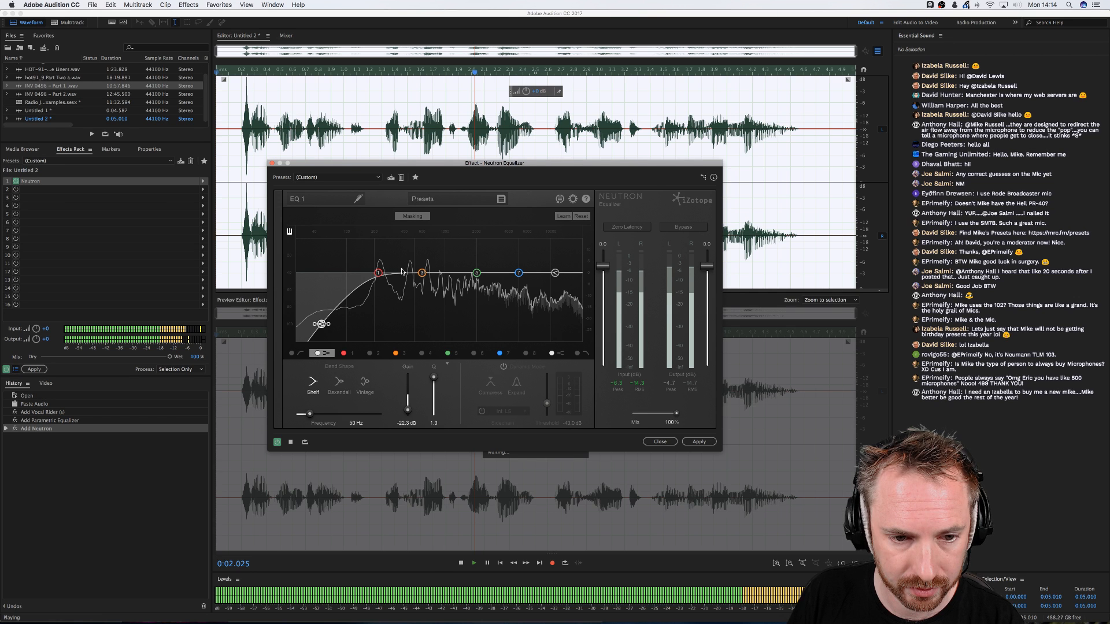
key("space")
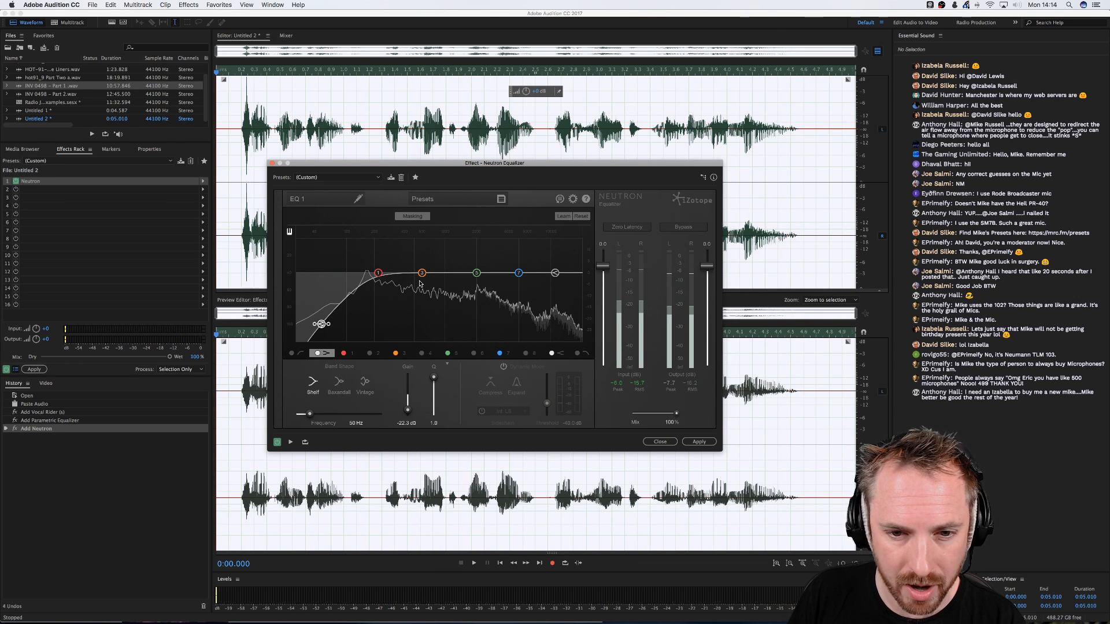
Let the equalizer learn its band frequencies from the playing voice, and boost the high band near 8224 Hz by about 6.0 dB
left_click(564, 216)
key("space")
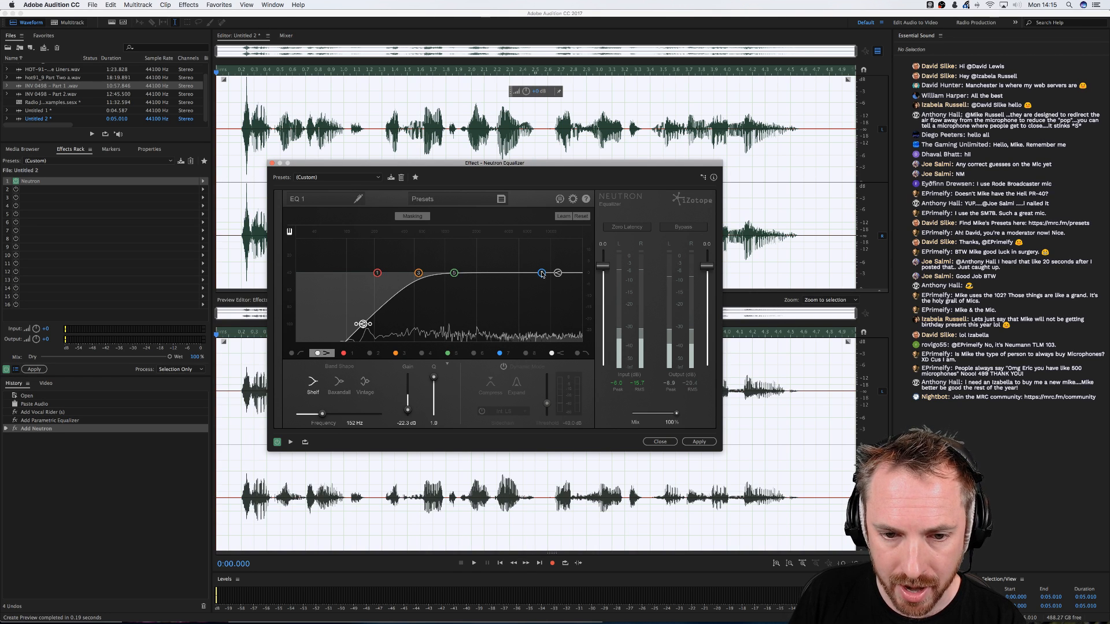
left_click_drag(542, 275, 543, 263)
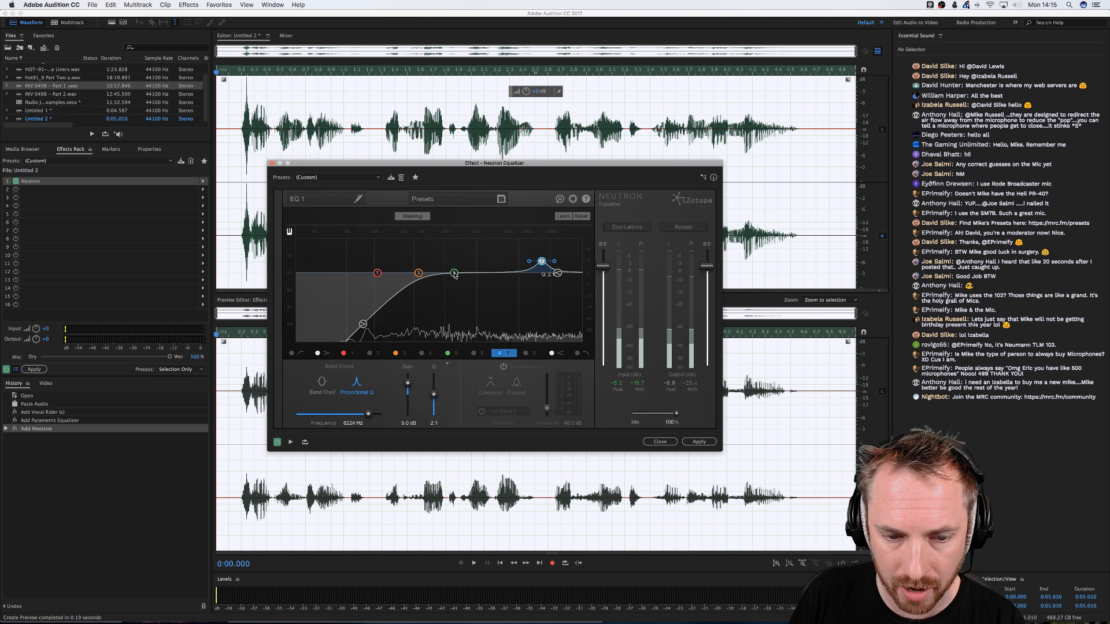
During playback, boost the mid band at 1206 Hz by about 3.9 dB and reduce the high band's boost to about 2.6 dB
key("space")
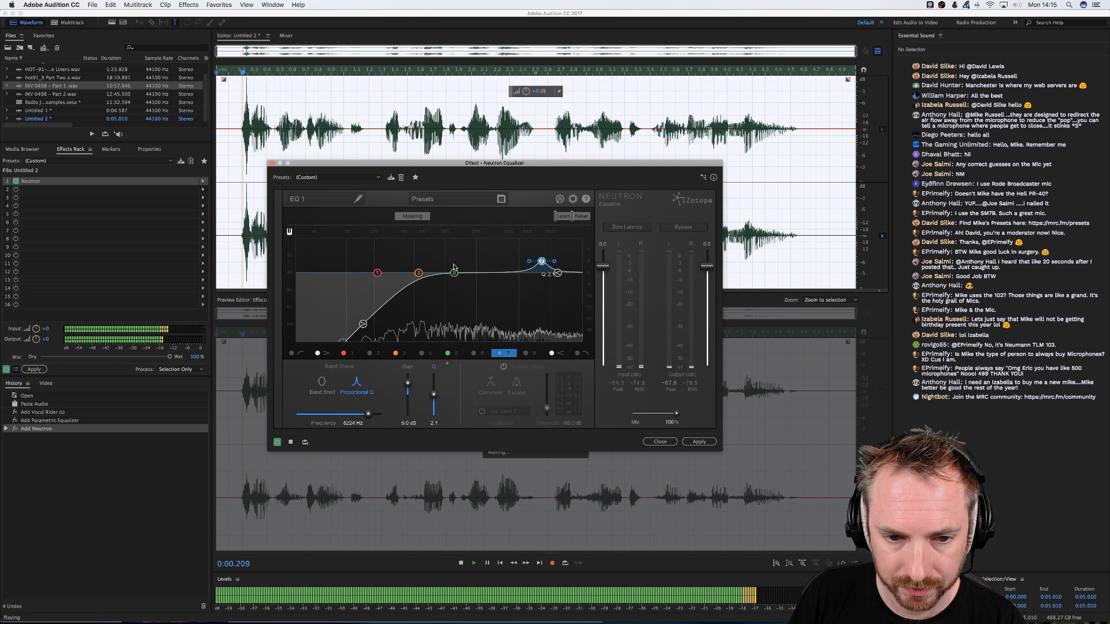
left_click_drag(454, 268, 454, 263)
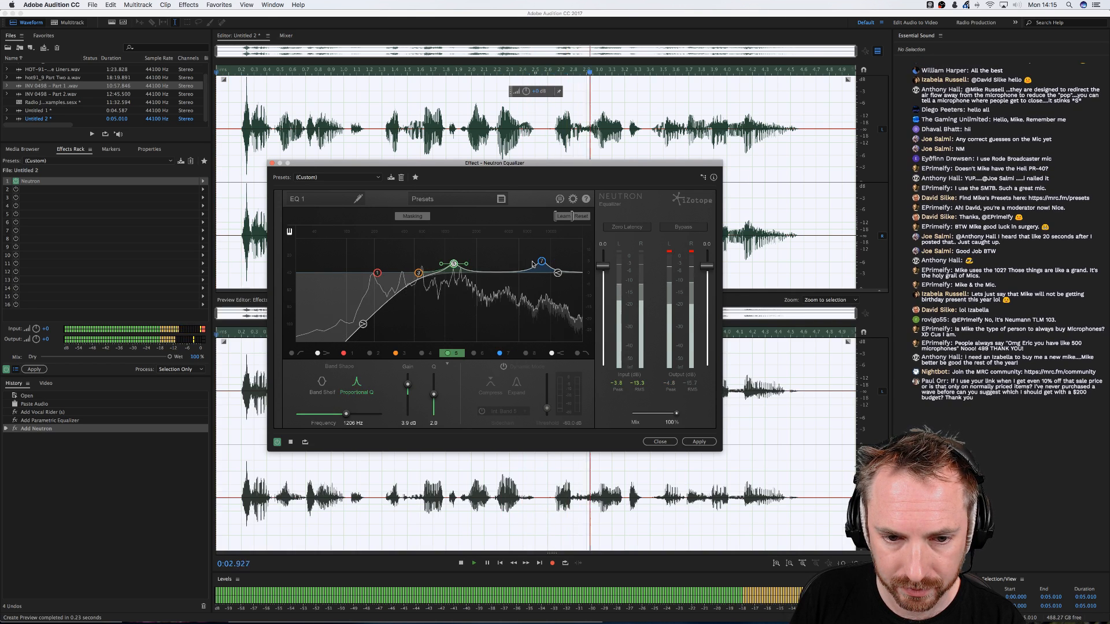
left_click_drag(542, 262, 542, 266)
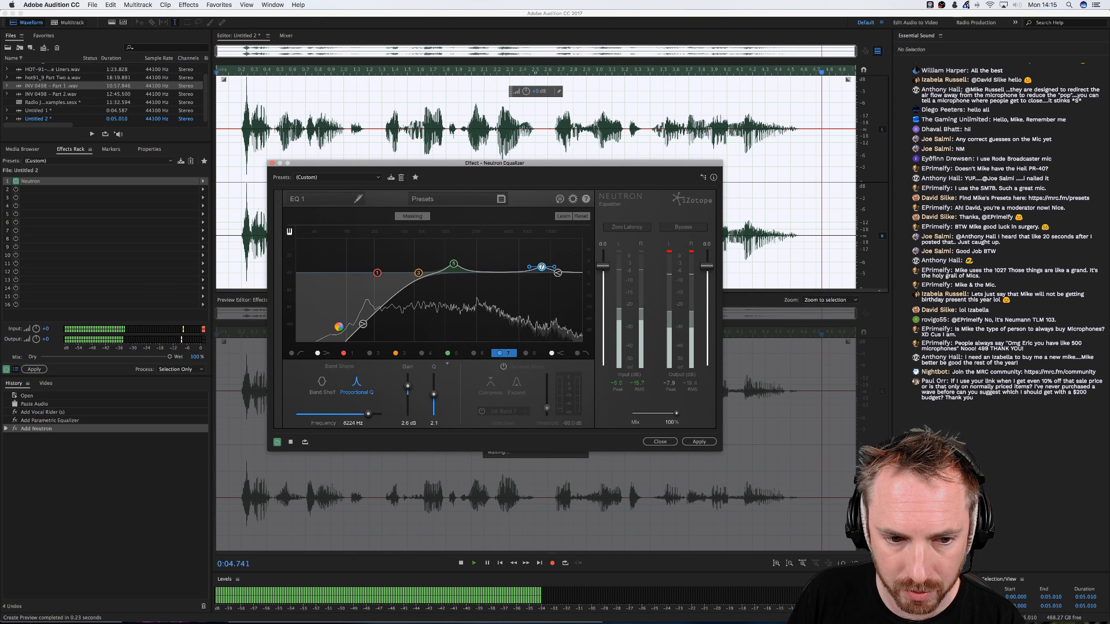
Move the low shelf down to about 33 Hz at -22.1 dB, and raise the 8224 Hz band to 6.0 dB during playback
left_click_drag(363, 324, 314, 325)
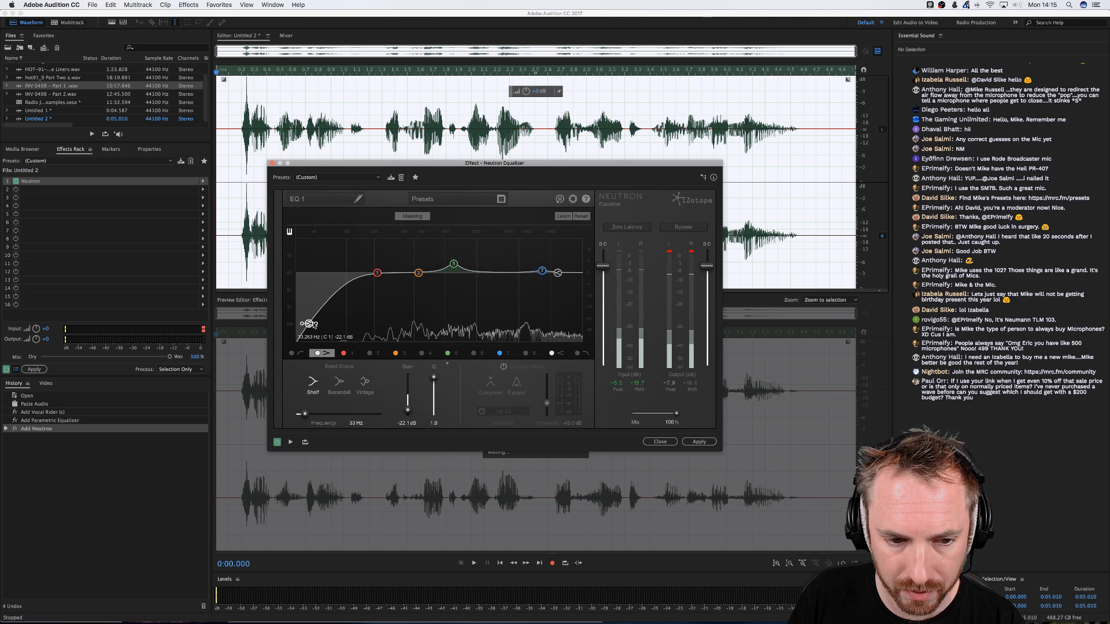
left_click(542, 269)
key("space")
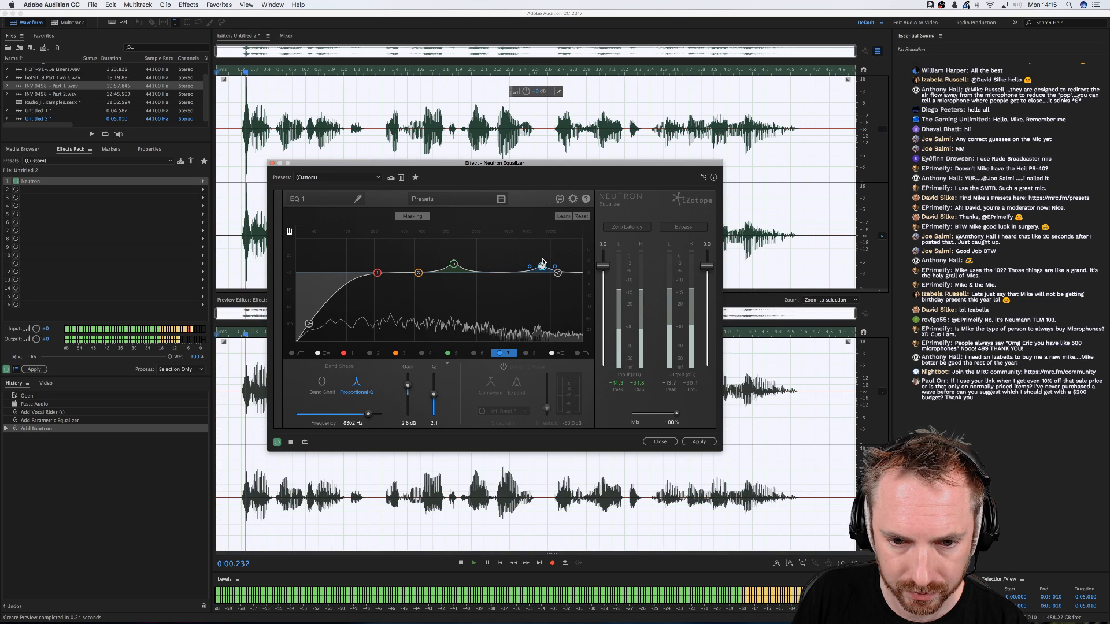
left_click_drag(542, 262, 543, 260)
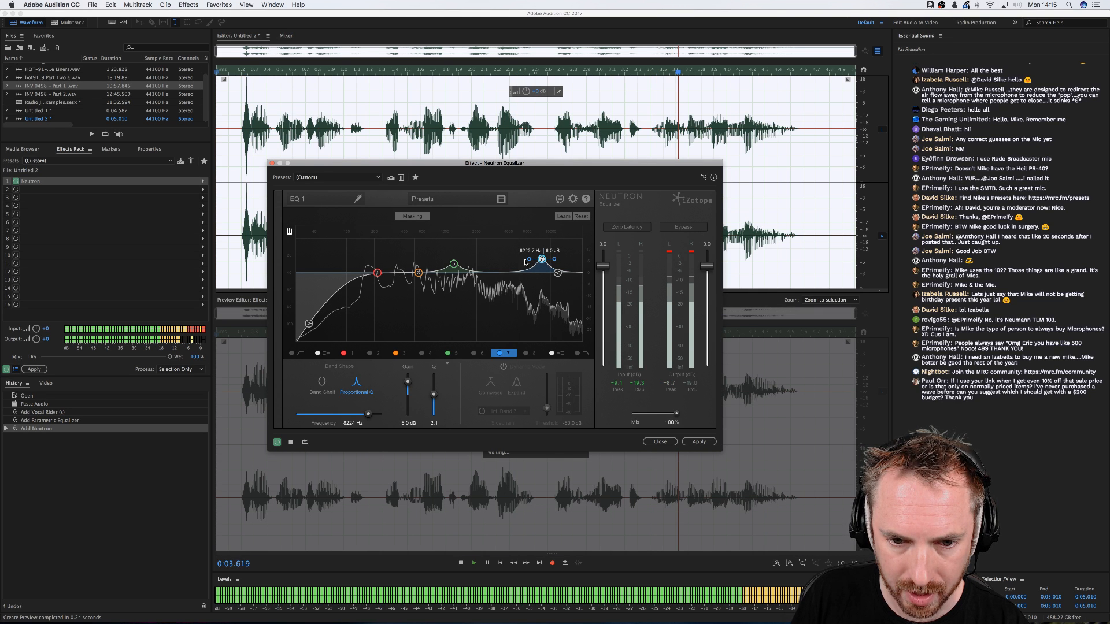
Widen the 8224 Hz band to Q 0.4, raise the orange low-mid band slightly, and boost the 215 Hz band by 2.8 dB
left_click_drag(529, 259, 521, 260)
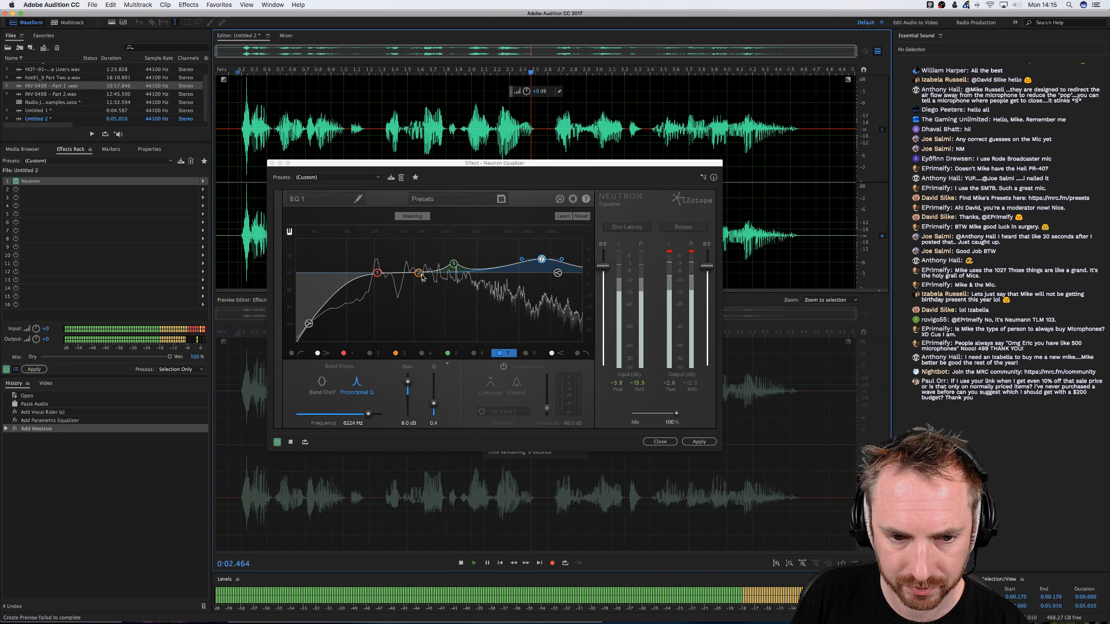
left_click_drag(418, 272, 376, 271)
key("space")
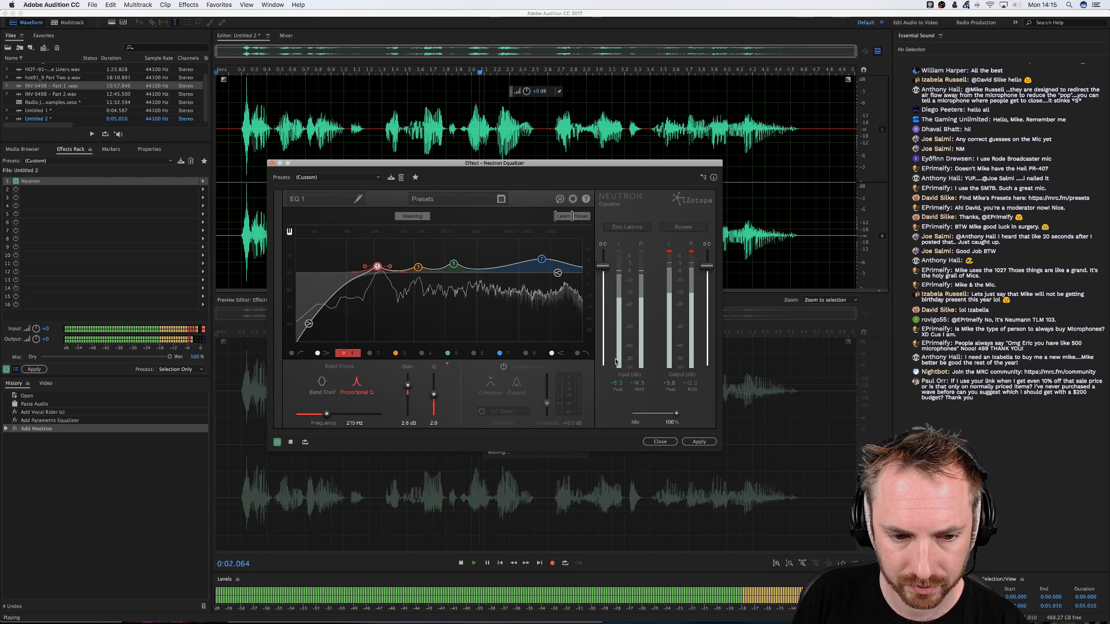
Play the voice with the Neutron Equalizer bypassed and with it enabled to compare the sound, leaving the effect on
left_click(285, 444)
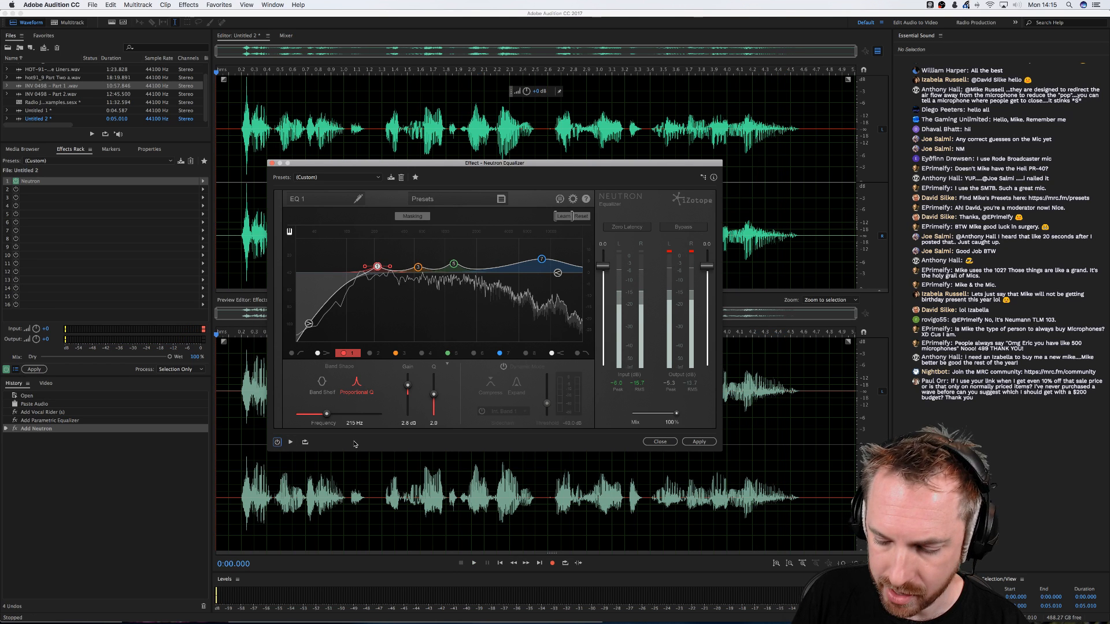
key("space")
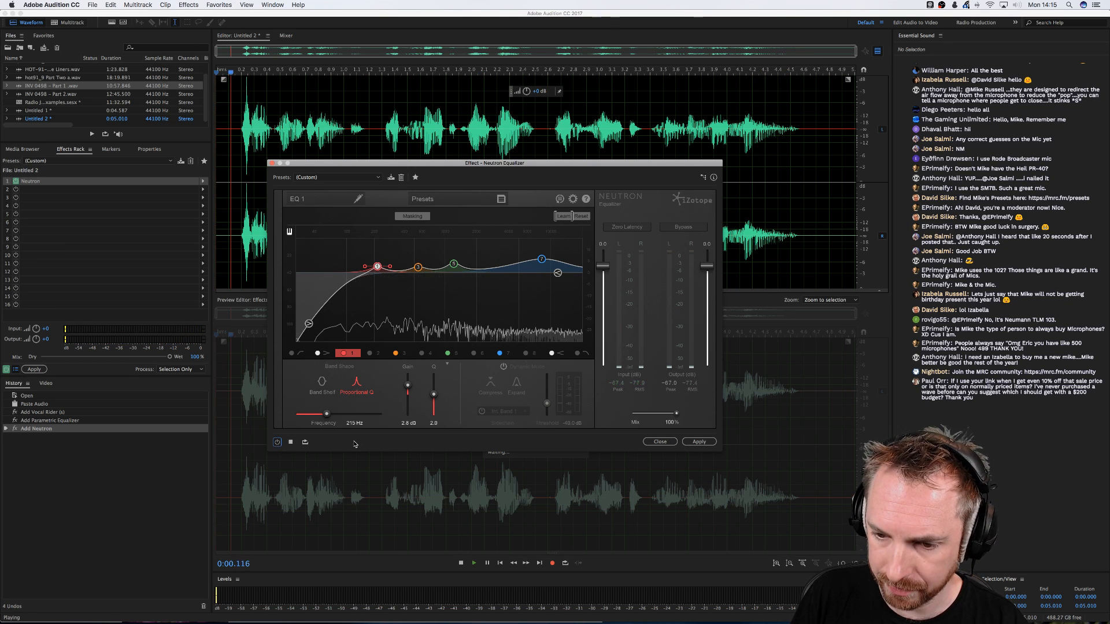
left_click(277, 443)
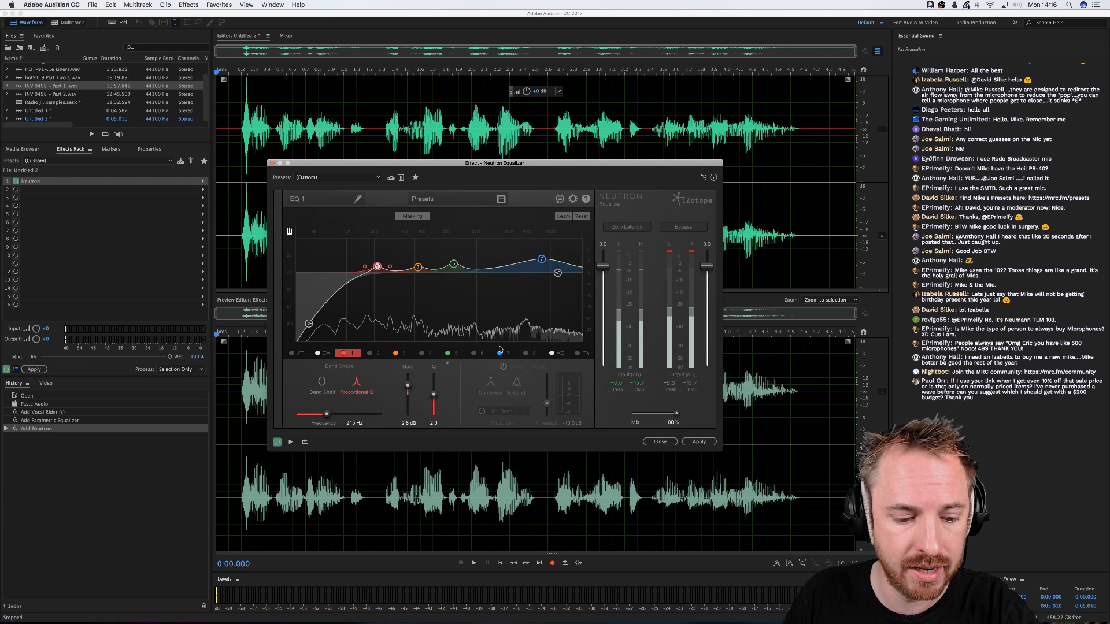
Switch to Chrome, browse the plugins and bundles pages on the Waves website, and return to Adobe Audition
key("super+Tab")
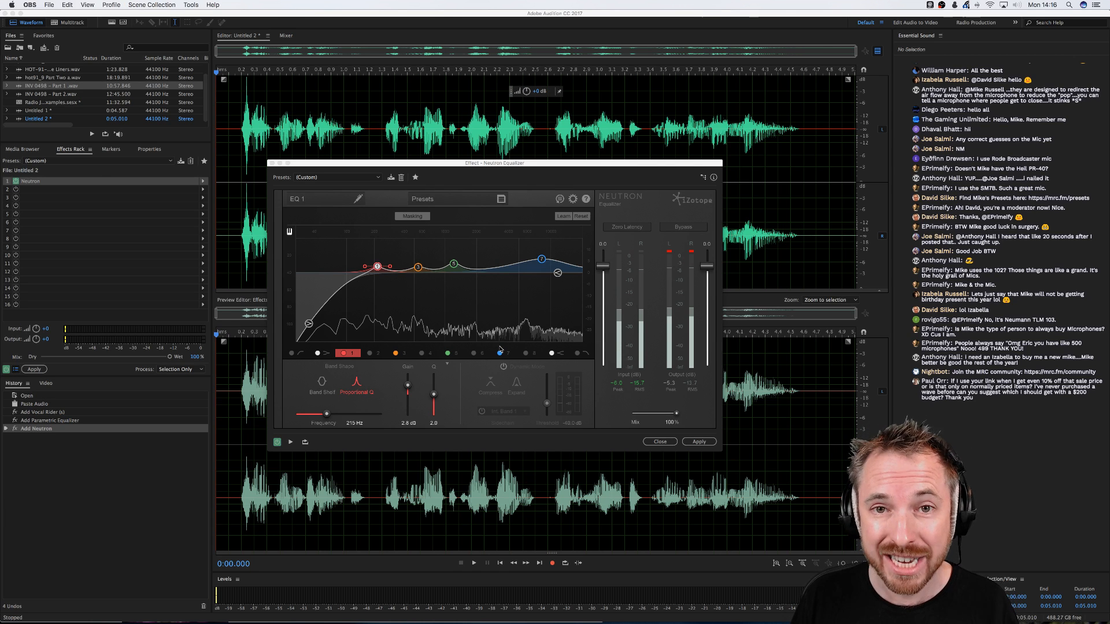
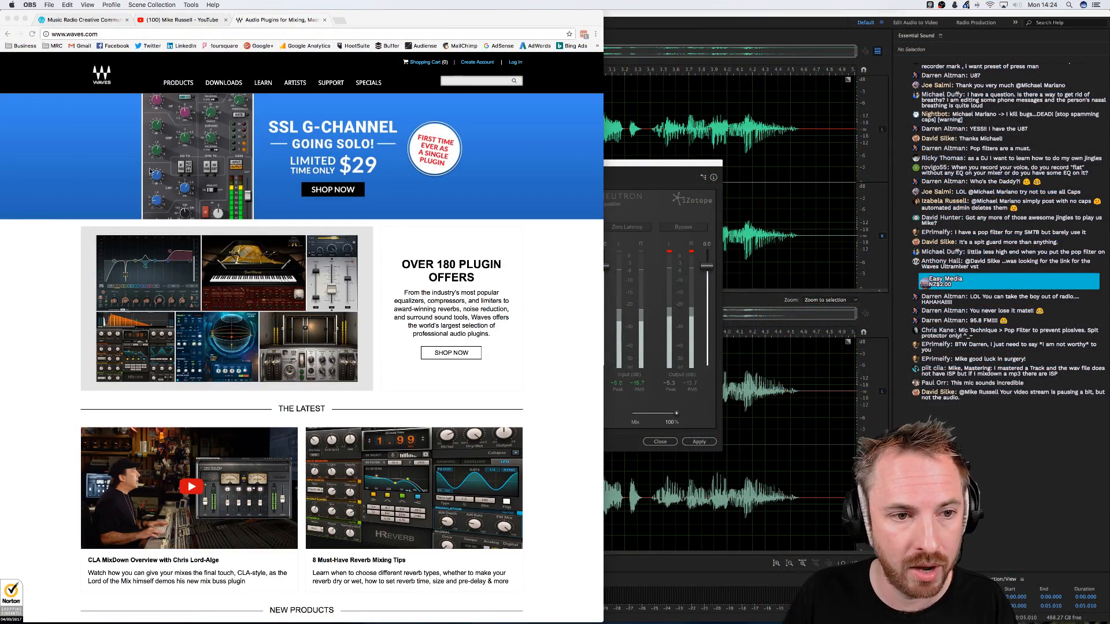
left_click(180, 81)
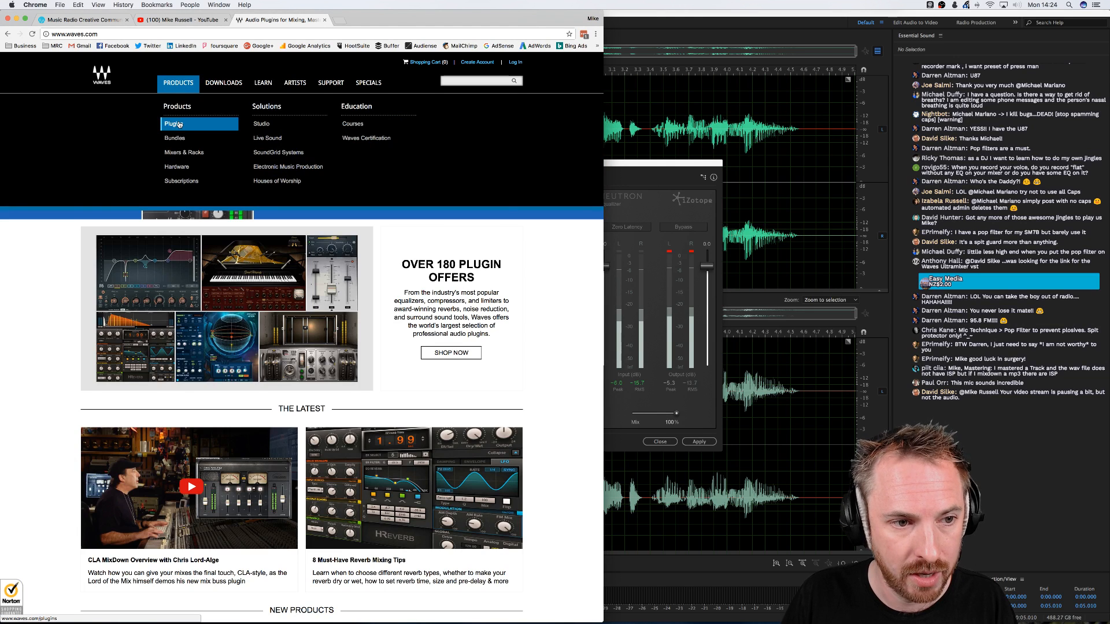
left_click(203, 118)
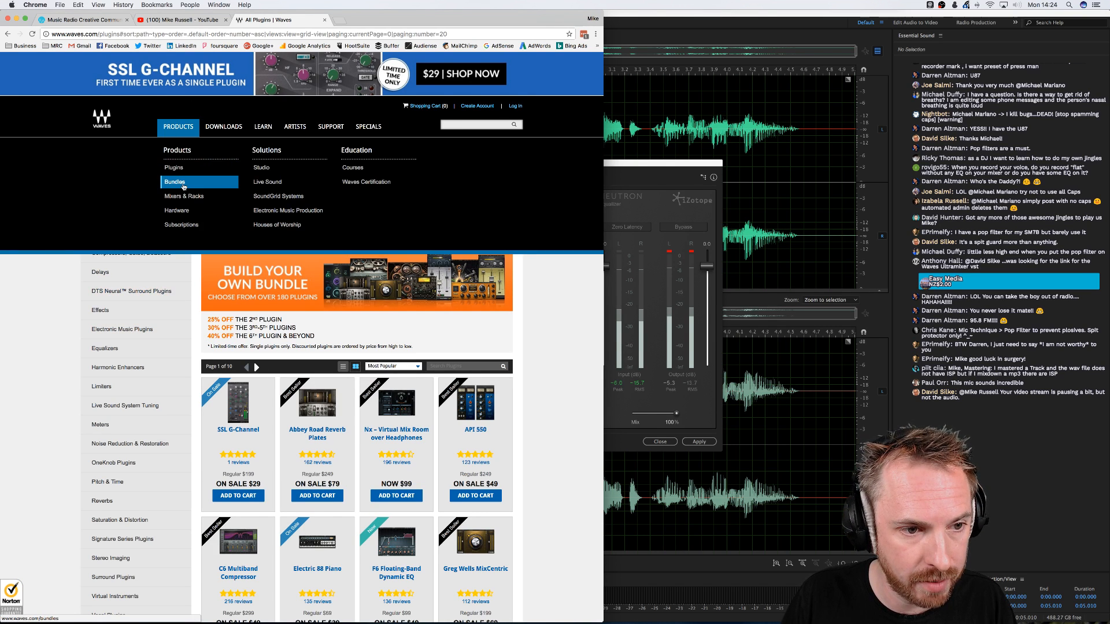
left_click(175, 182)
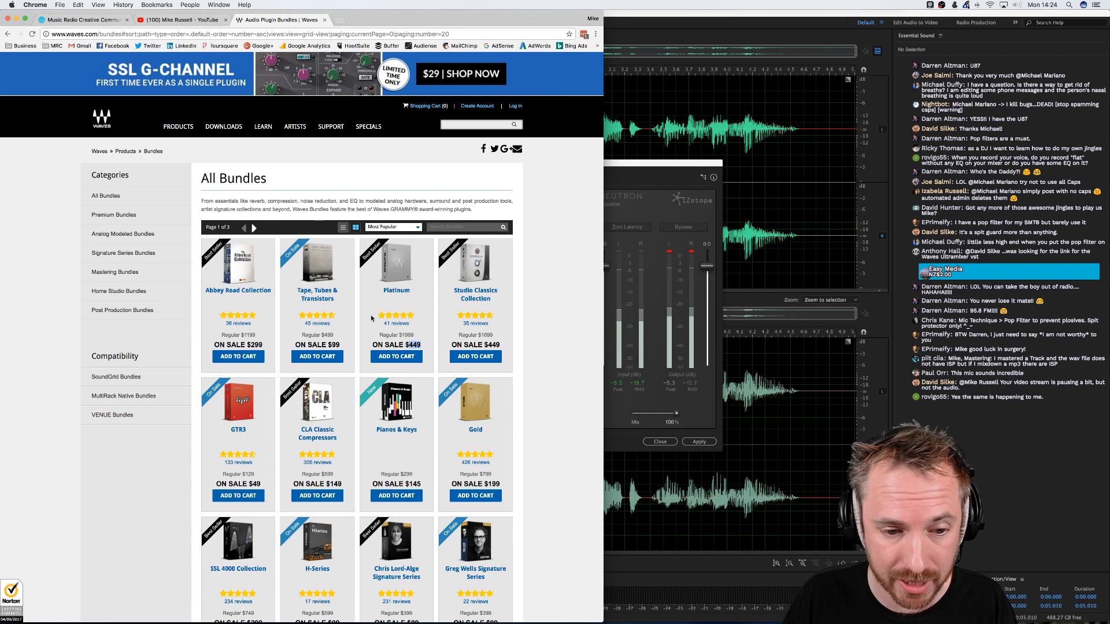
scroll(402, 298, "down", 3)
scroll(398, 289, "up", 3)
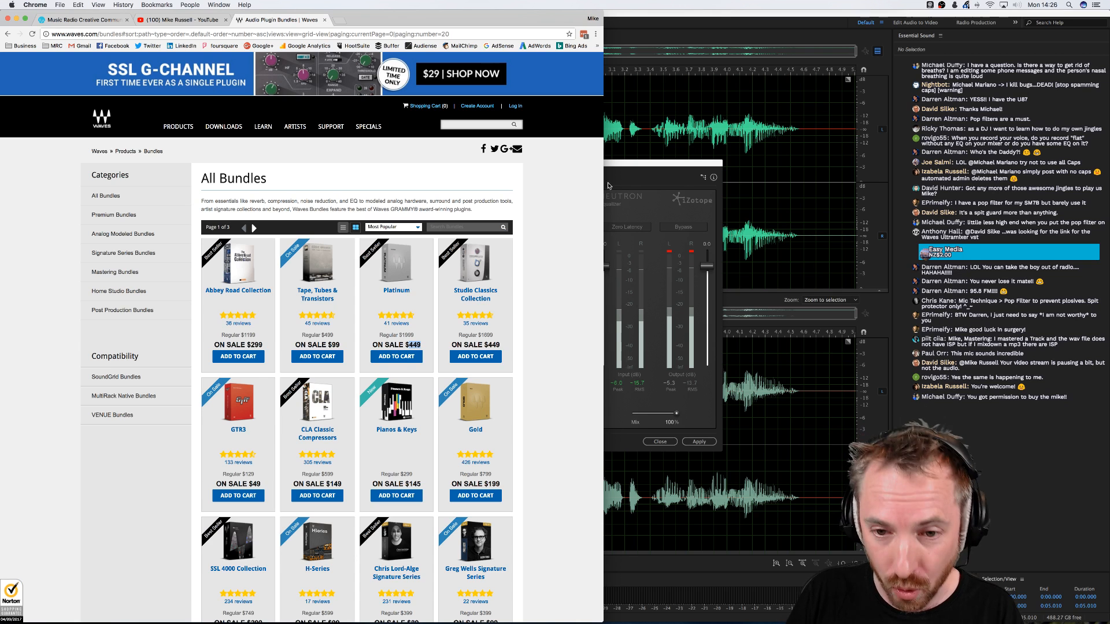
key("super+Tab")
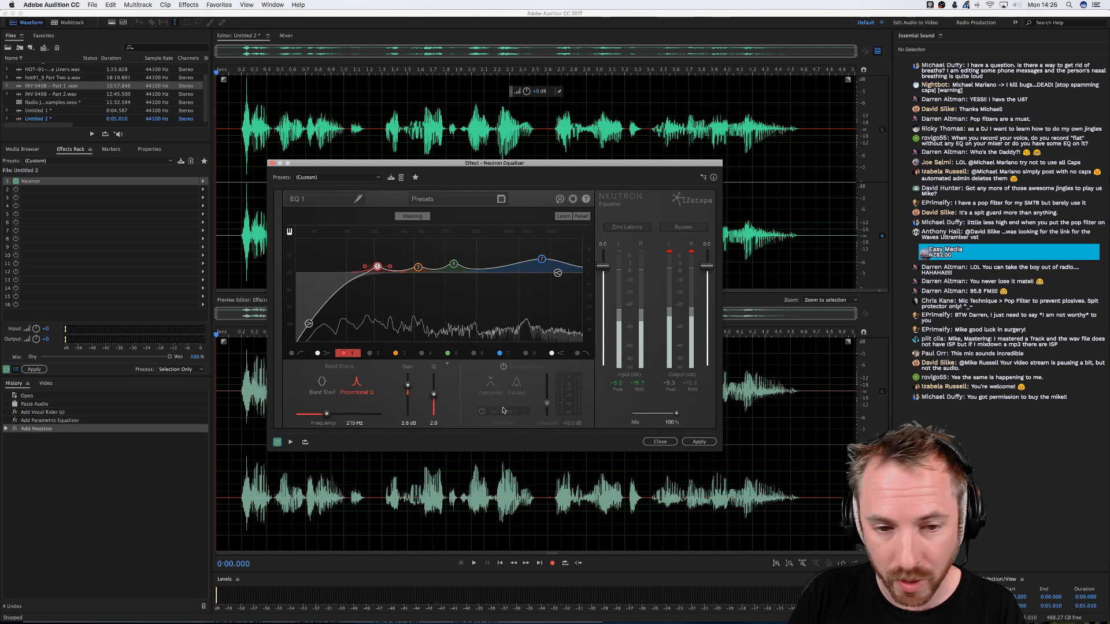
In the multitrack session, close the L3 UltraMaximizer window and delete the bounced clip from the Bounce_1 track
key("super+Tab")
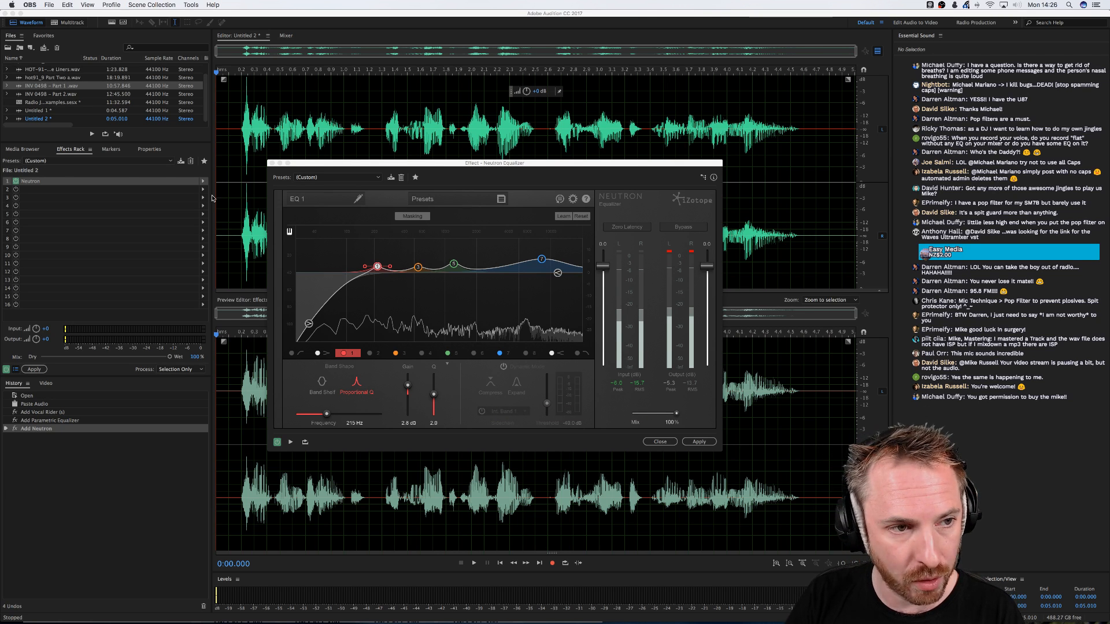
left_click(65, 23)
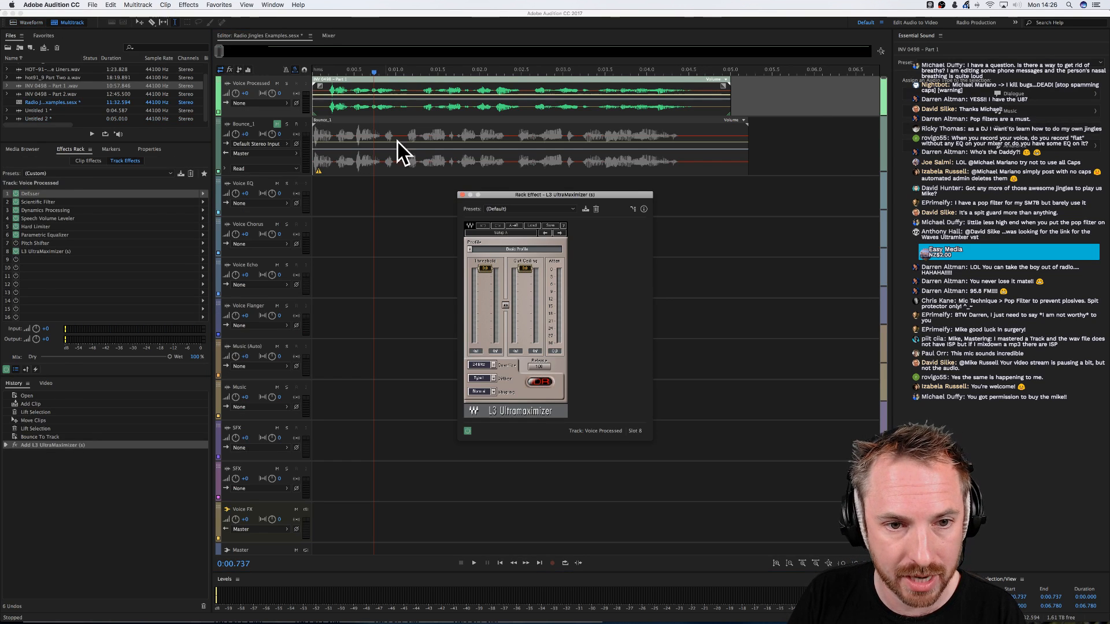
left_click(398, 148)
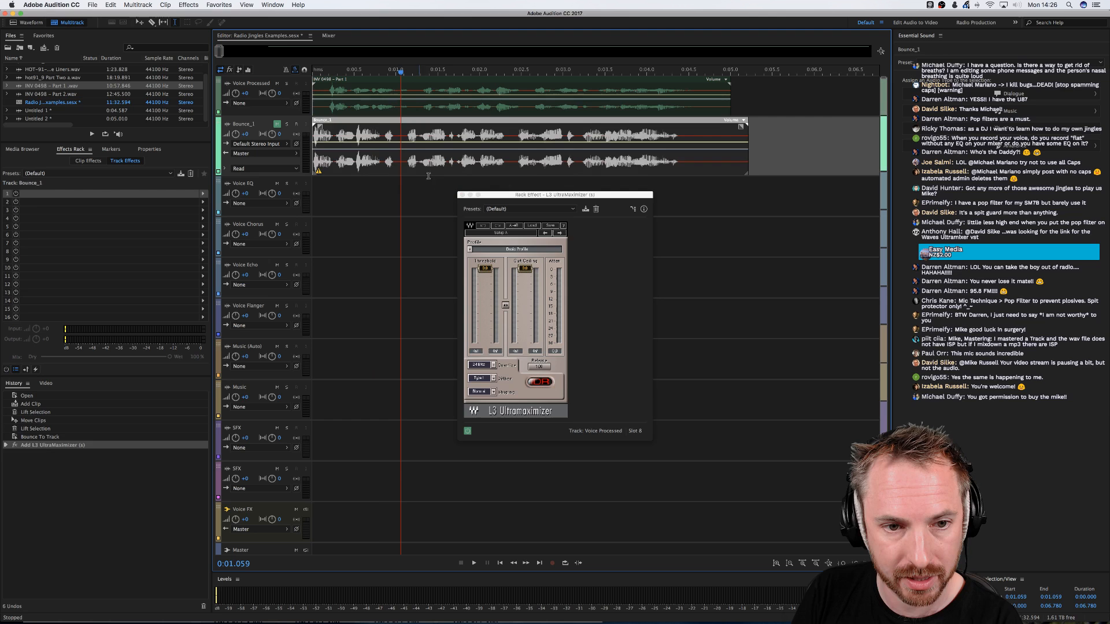
left_click(461, 195)
left_click(327, 105)
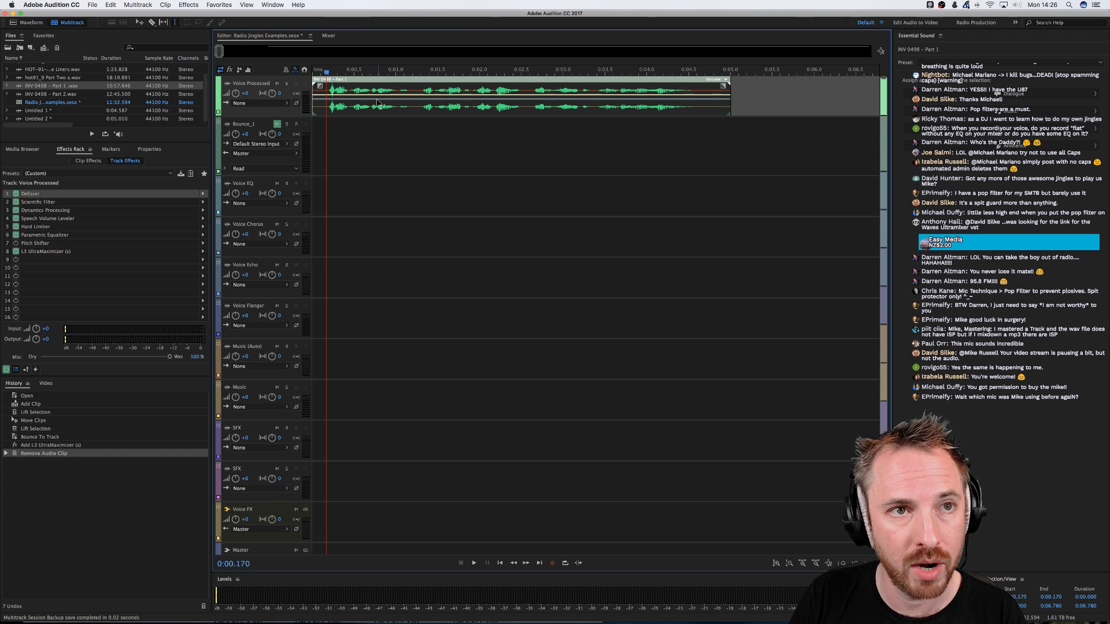
Open the Voice Processed clip's source file in the waveform editor, hide the preview editor, and show about the first two minutes
left_click(358, 107)
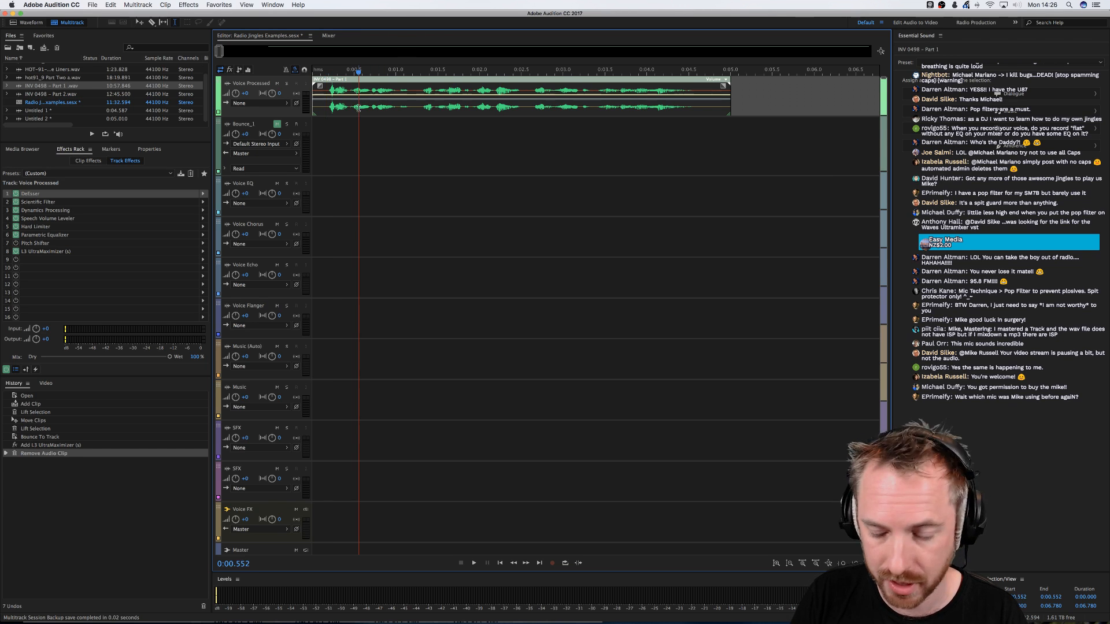
left_click(32, 23)
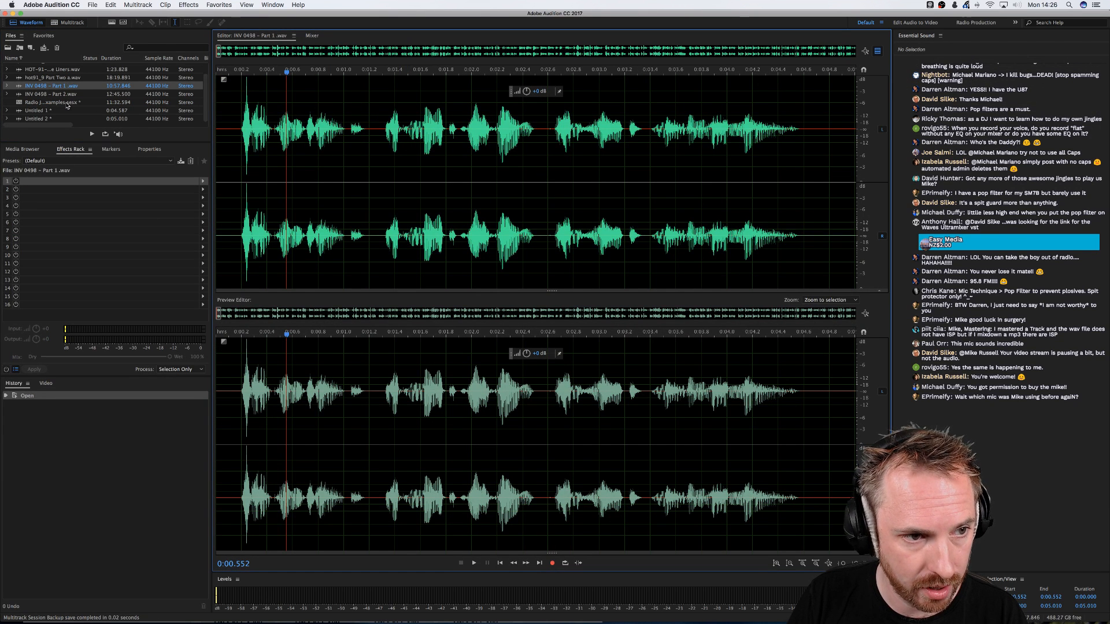
scroll(362, 119, "down", 6)
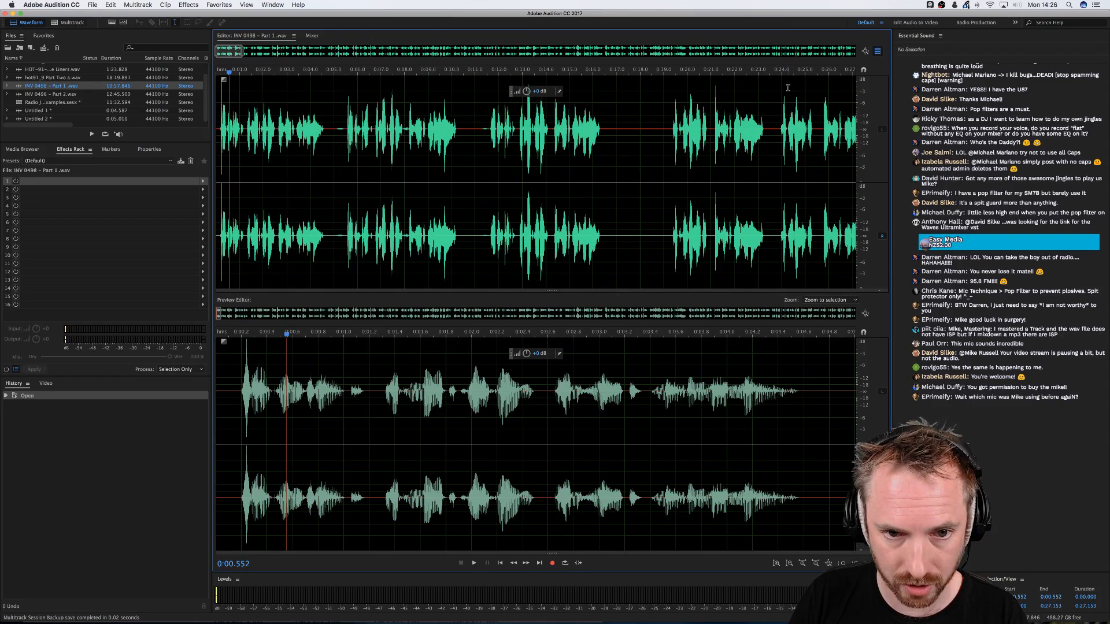
left_click(877, 52)
scroll(548, 161, "down", 6)
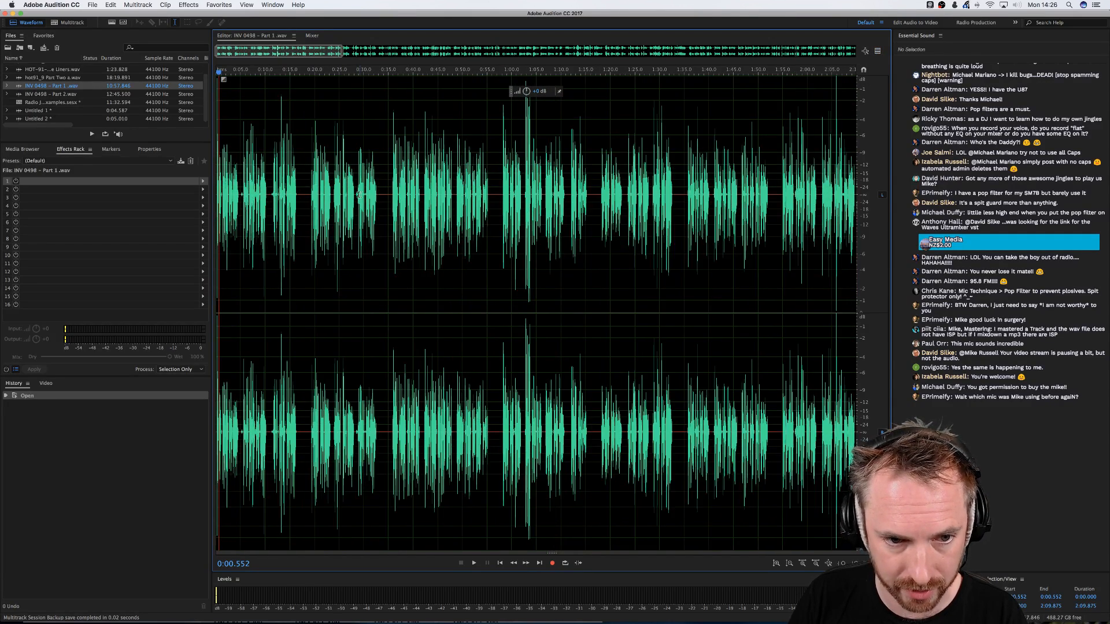
Play the recording from about 0:28, then select and copy the phrase between about 0:28.3 and 0:32.9
left_click(358, 194)
key("space")
scroll(353, 66, "up", 2)
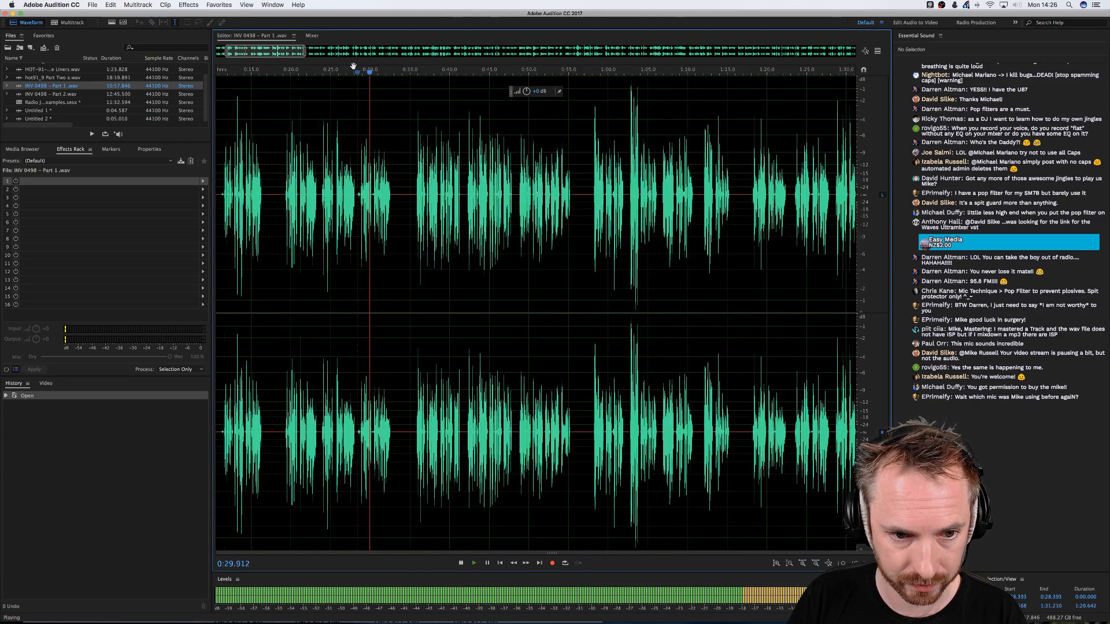
scroll(353, 65, "up", 5)
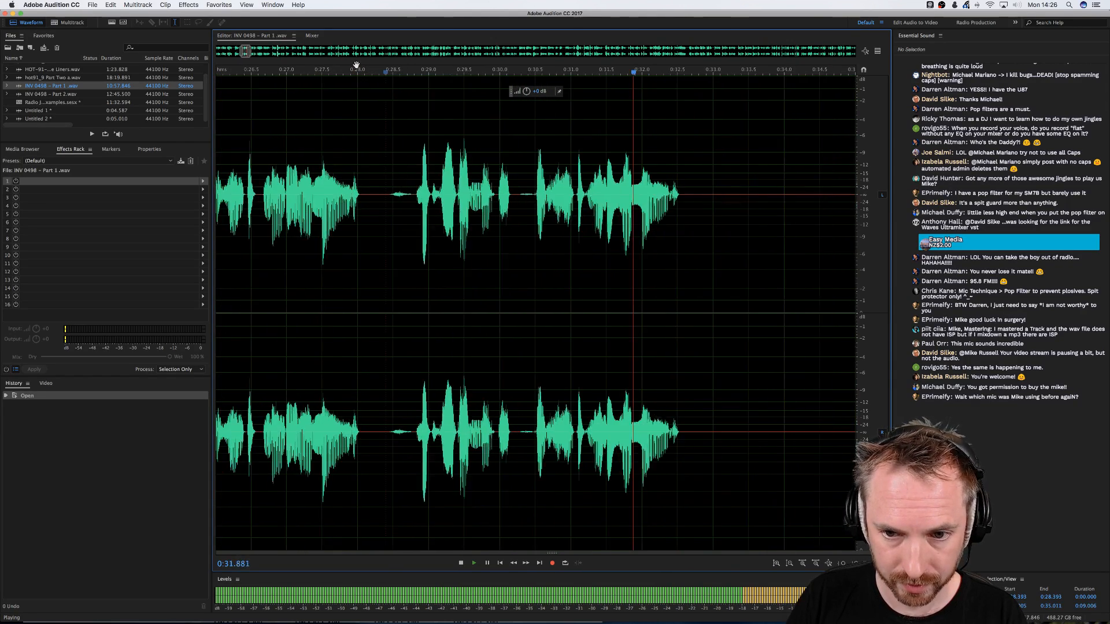
scroll(356, 66, "down", 1)
left_click_drag(378, 196, 673, 200)
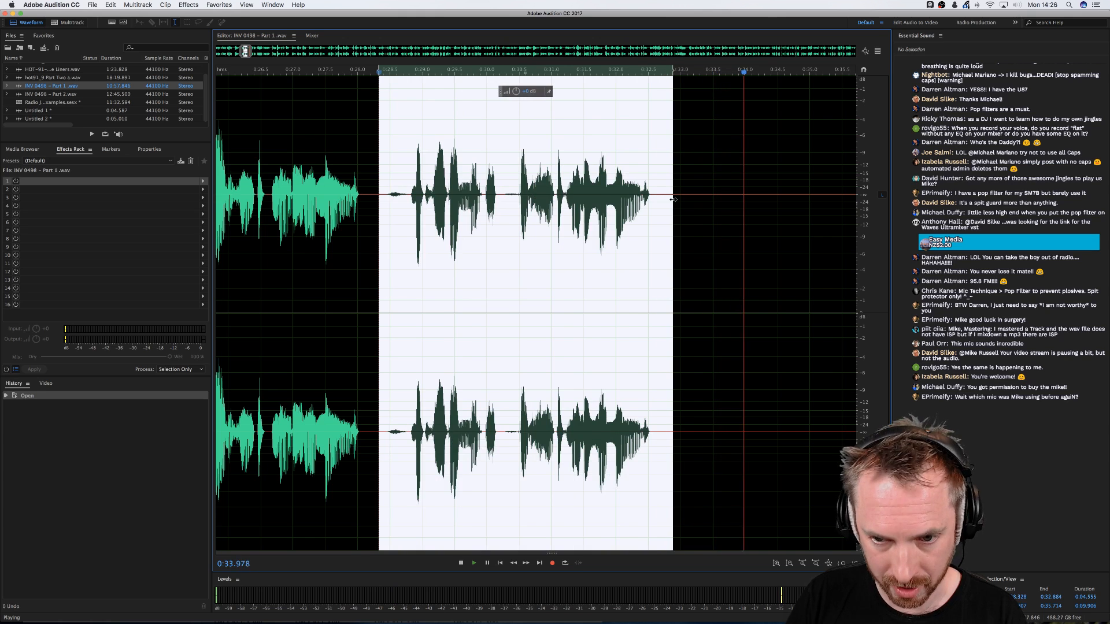
key("space")
key("super+c")
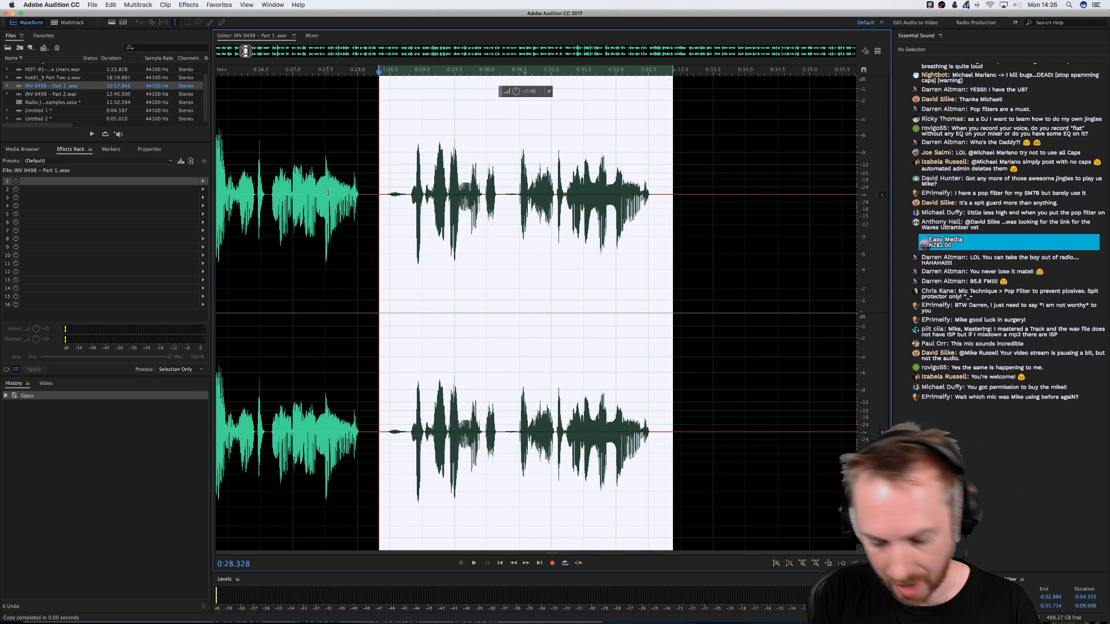
Create a new audio file and paste the copied phrase into it
key("super+shift+n")
key("Return")
key("super+v")
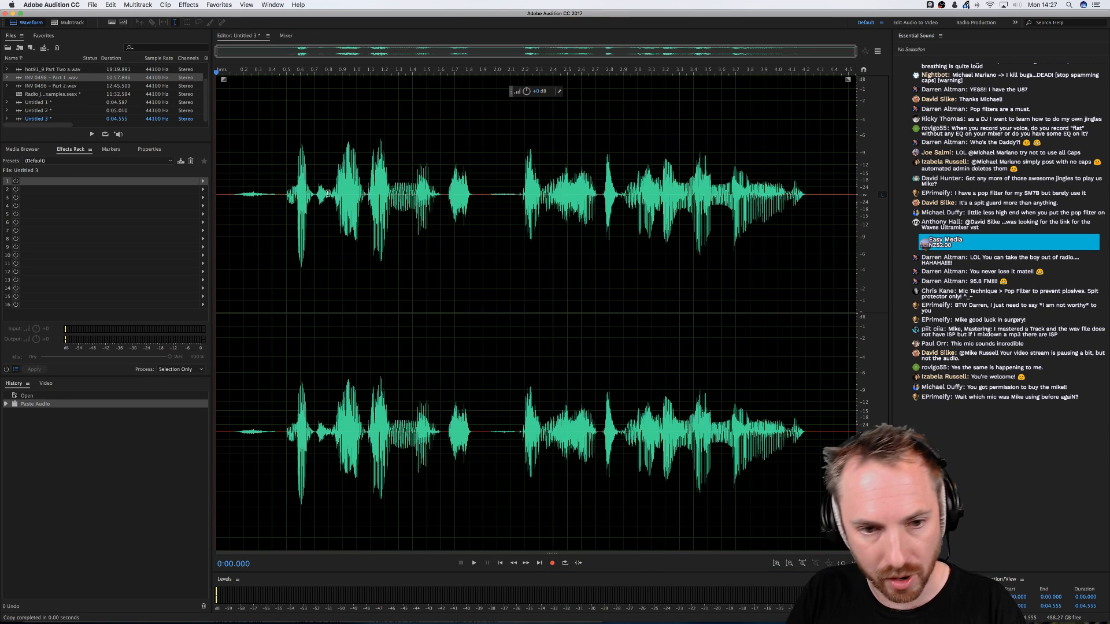
Mark the two quiet breaths in the pasted phrase, select the entire waveform, and open the Dynamics Processing effect
key("super+a")
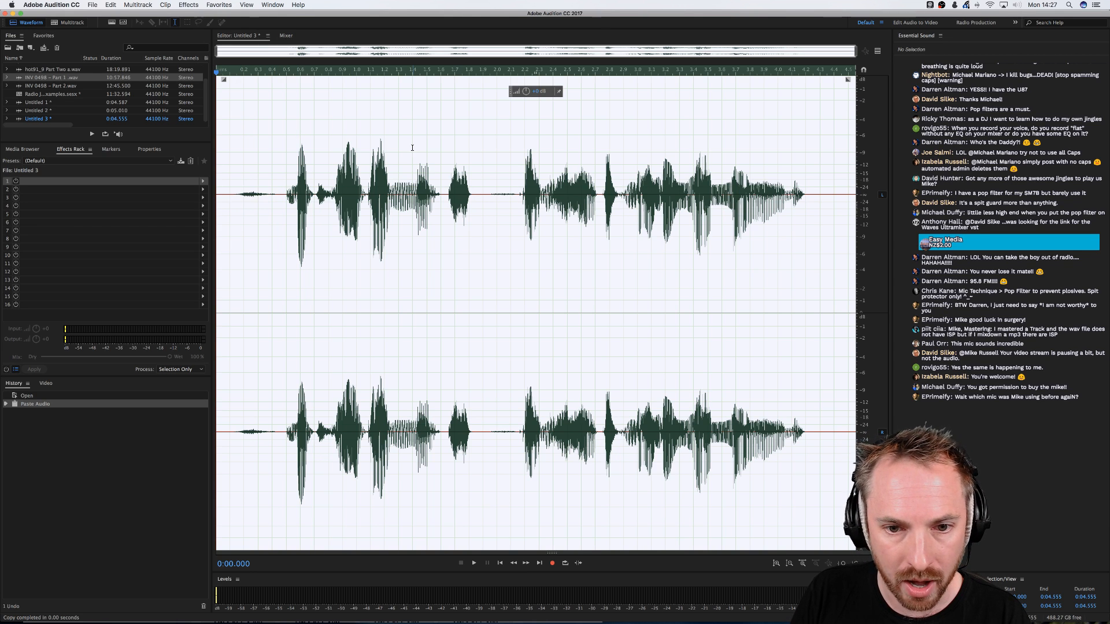
left_click_drag(489, 203, 517, 243)
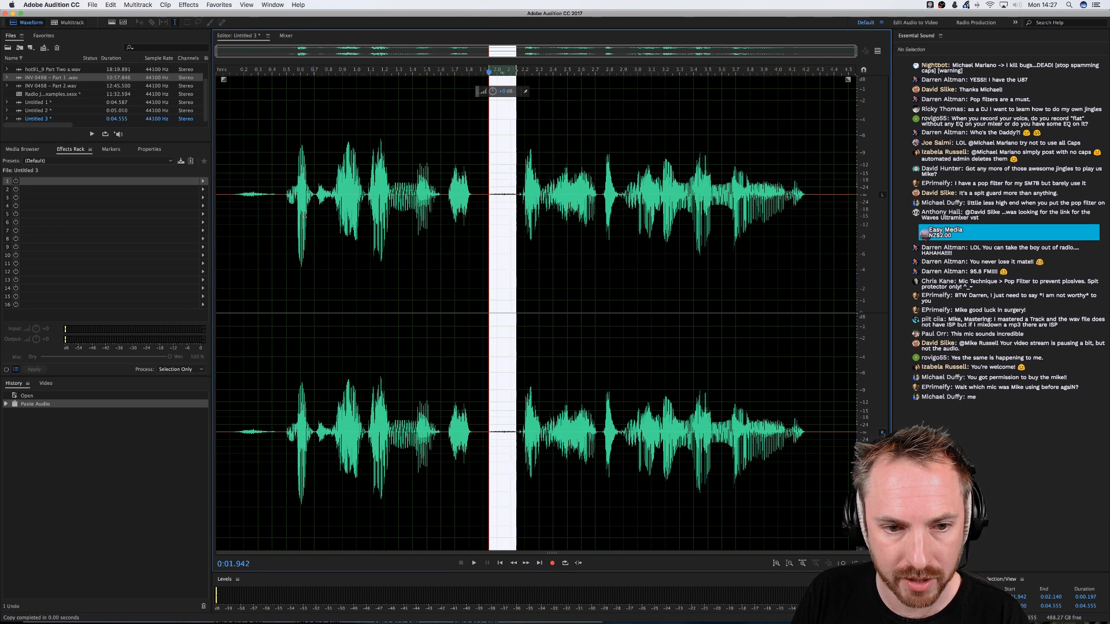
left_click_drag(240, 208, 284, 207)
double_click(546, 212)
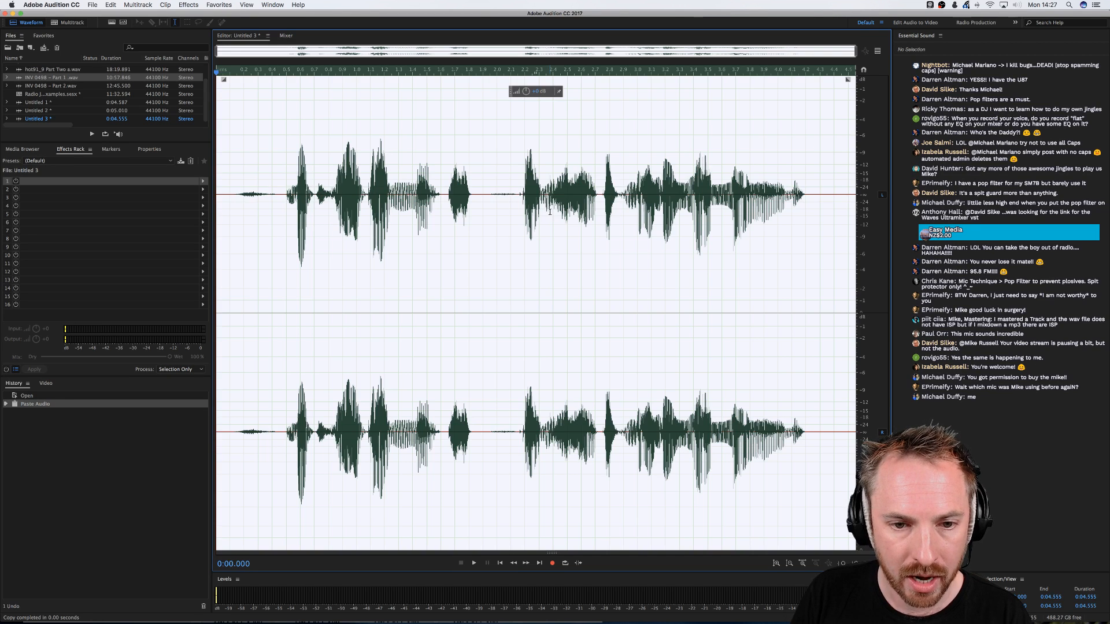
left_click(188, 4)
mouse_move(249, 104)
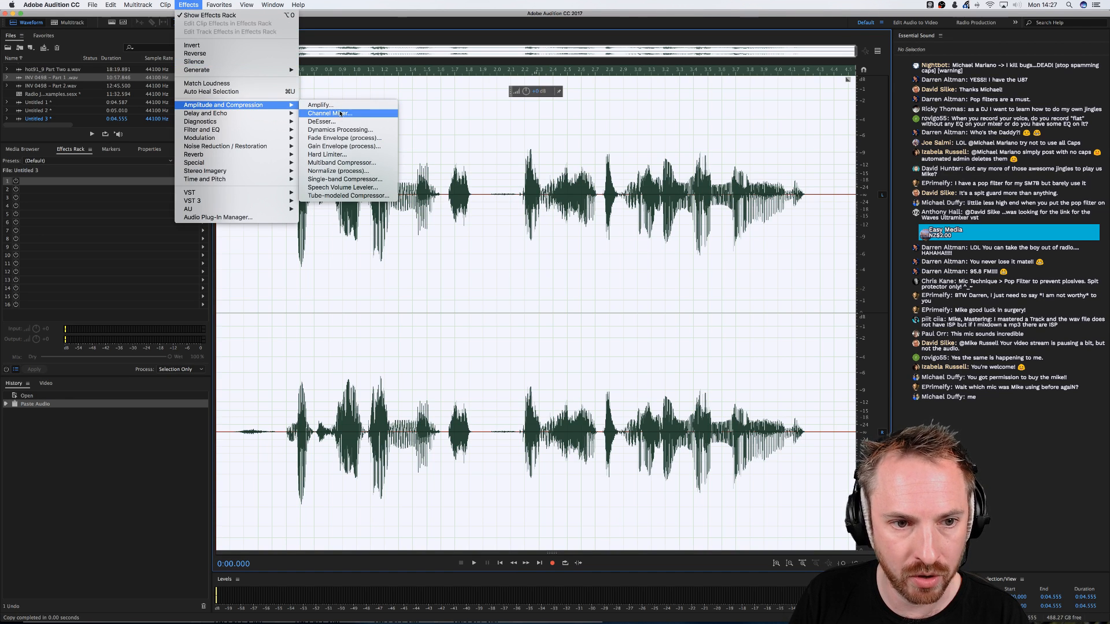
left_click(342, 130)
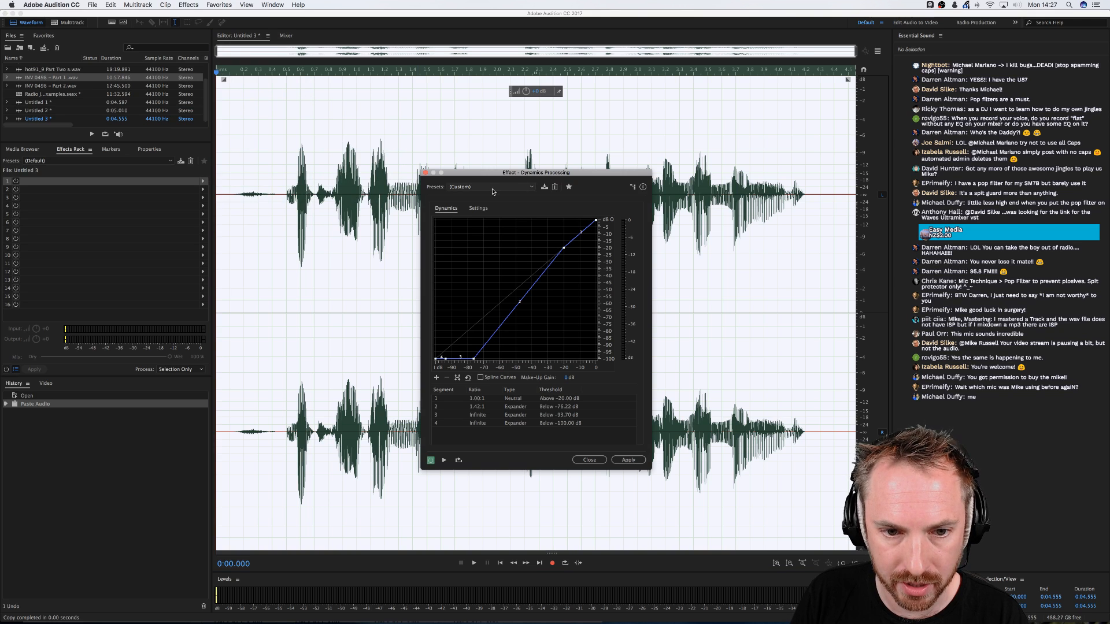
left_click(490, 187)
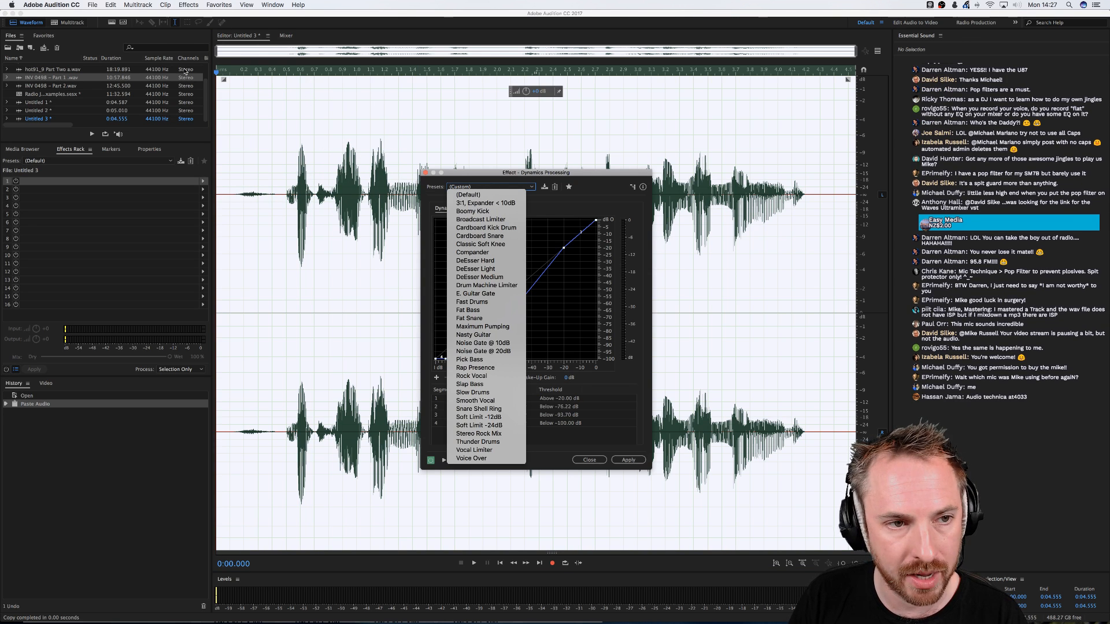
left_click(192, 24)
left_click(187, 2)
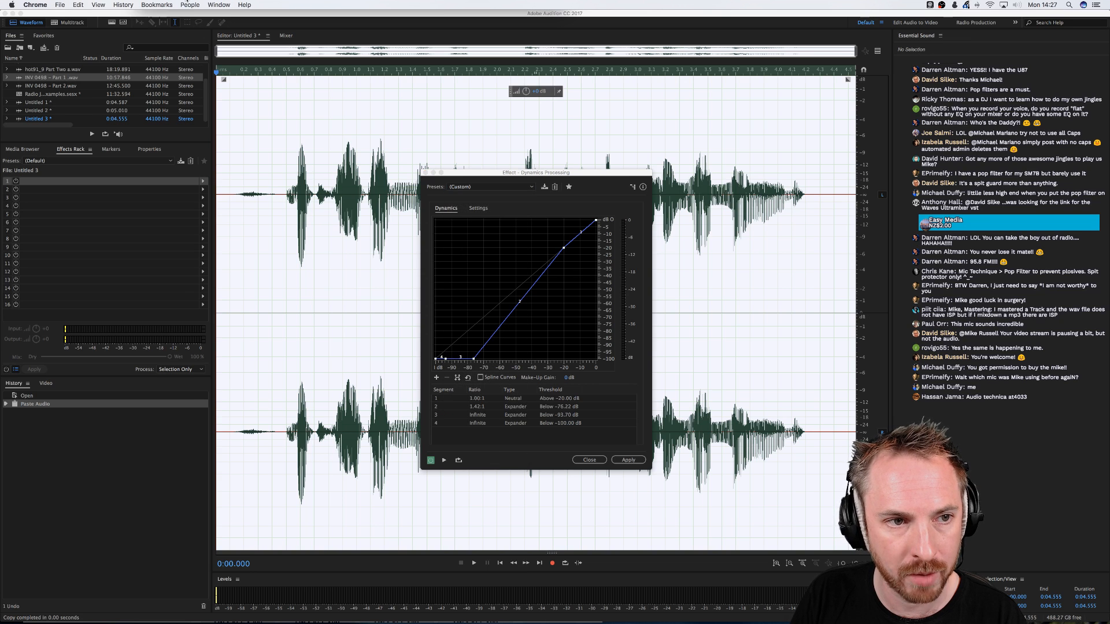
left_click(189, 10)
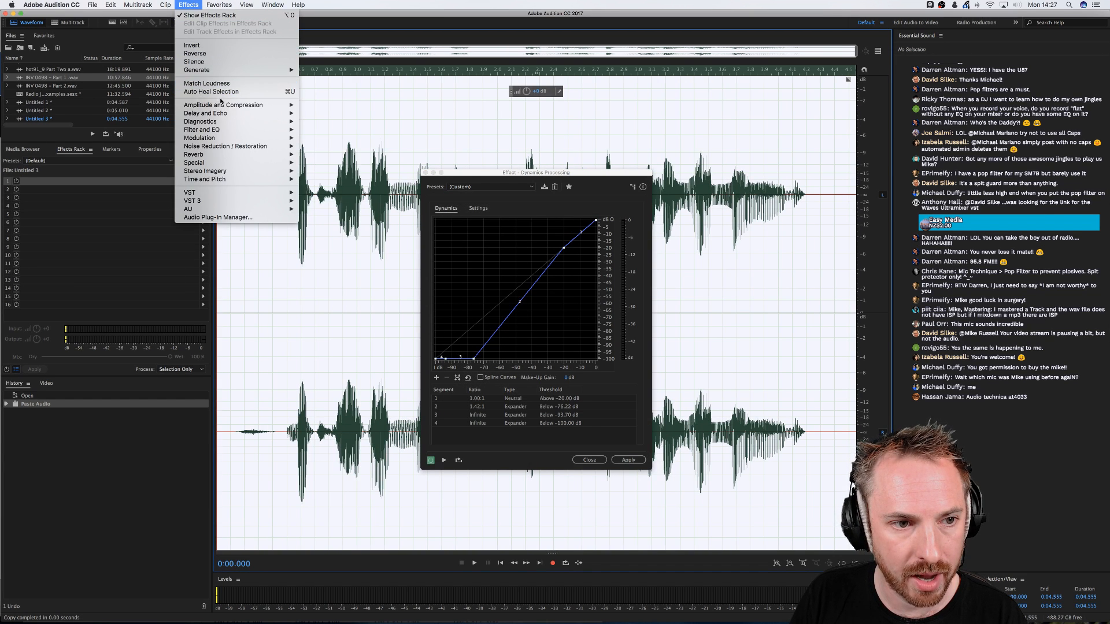
mouse_move(232, 105)
left_click(356, 14)
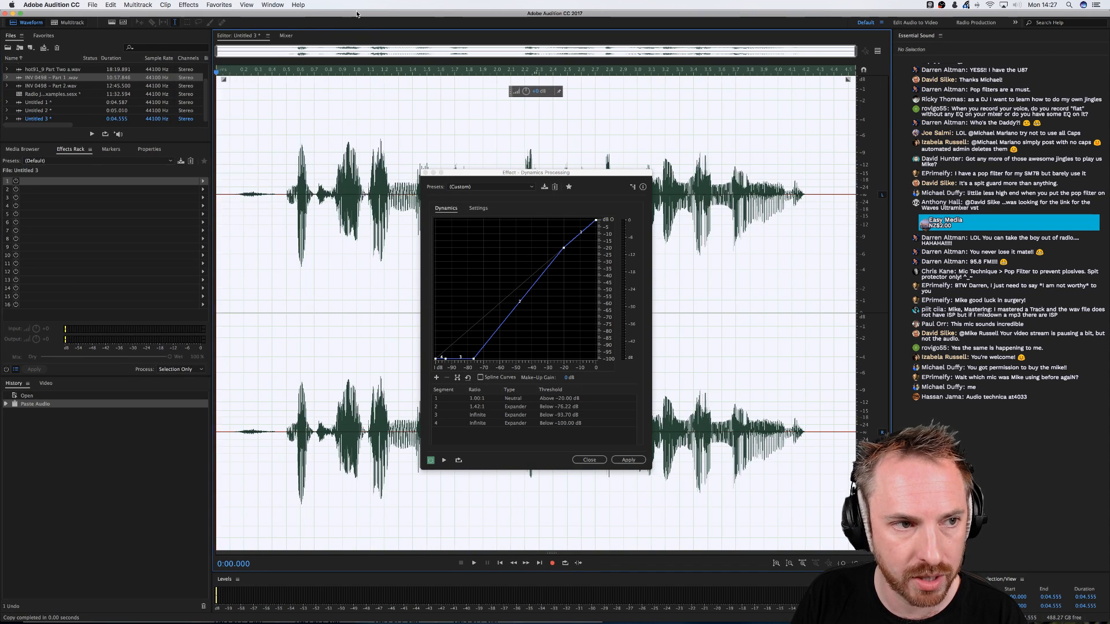
Load the Noise Gate @ 20dB preset in Dynamics Processing and show the preview editor below the original waveform
left_click(506, 187)
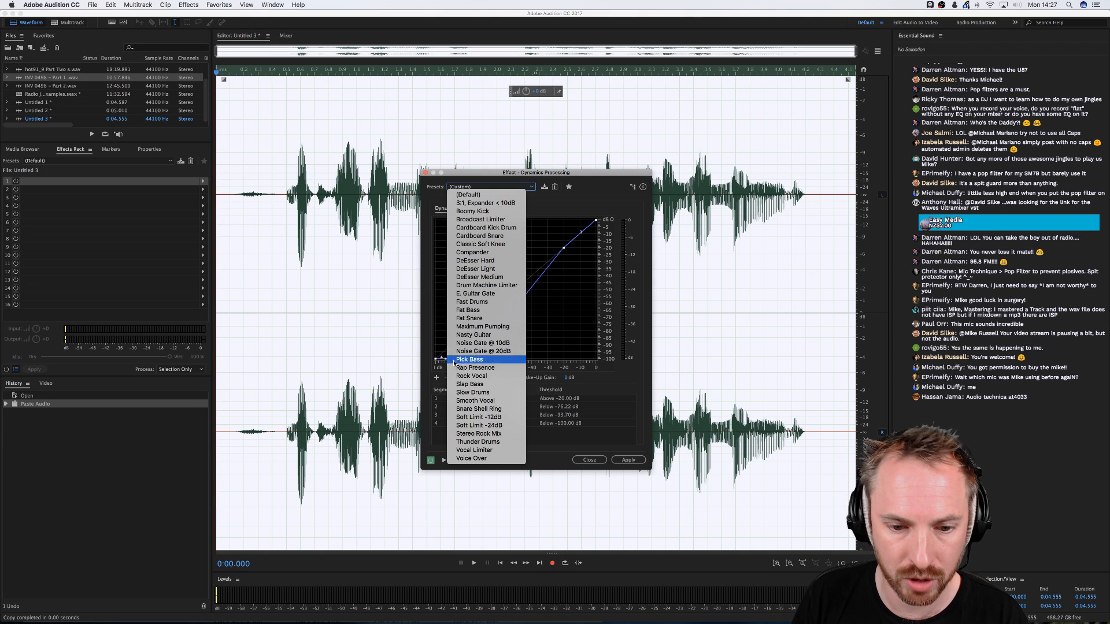
left_click(492, 352)
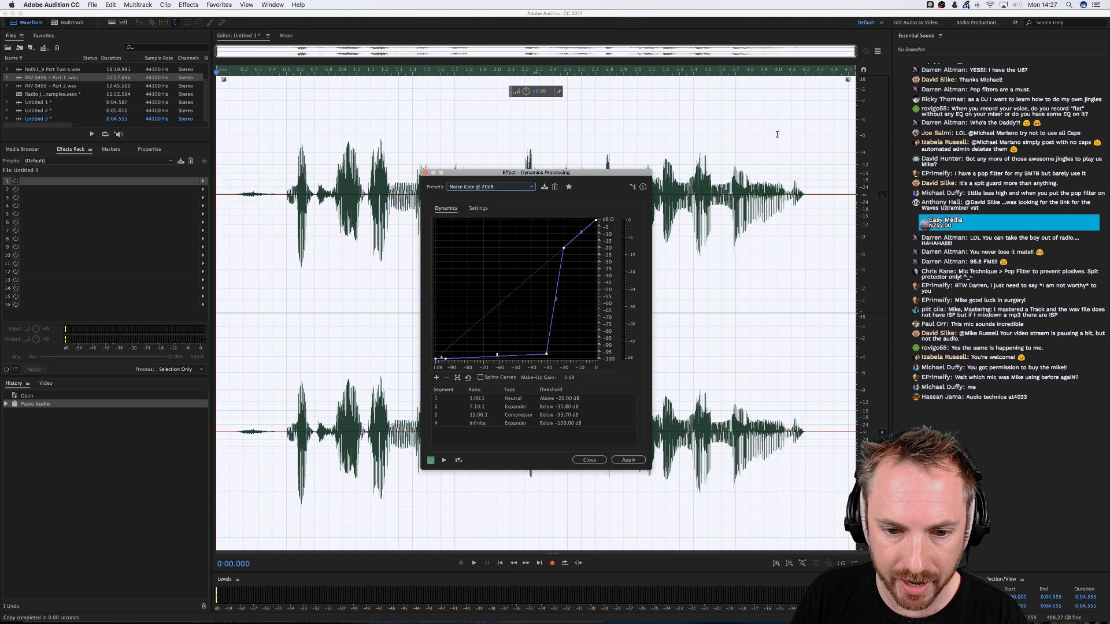
left_click(877, 51)
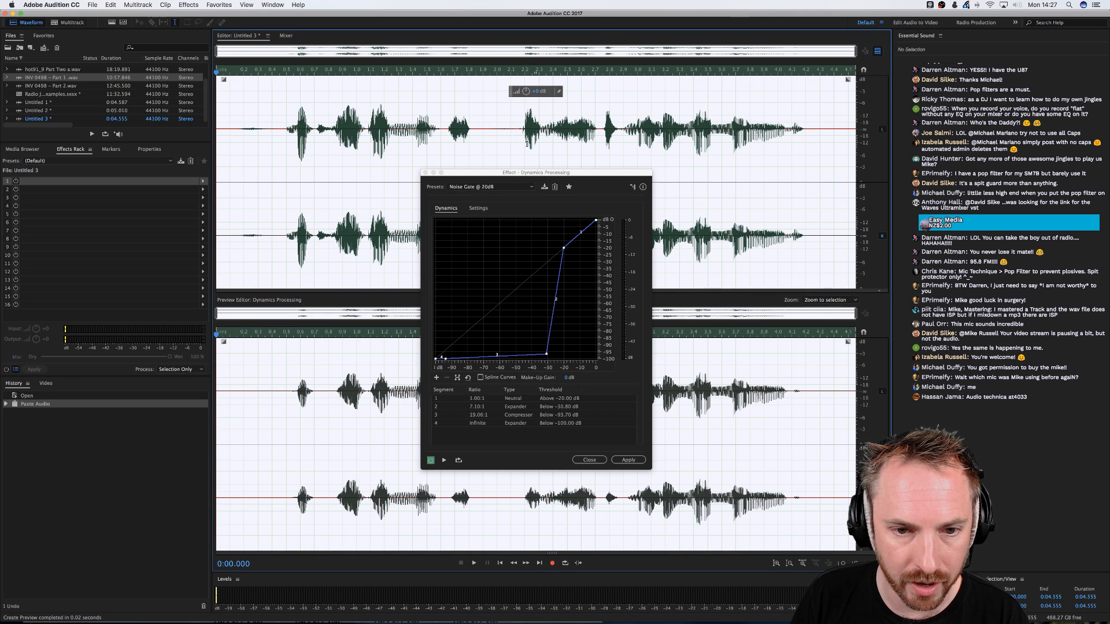
left_click_drag(531, 179, 672, 95)
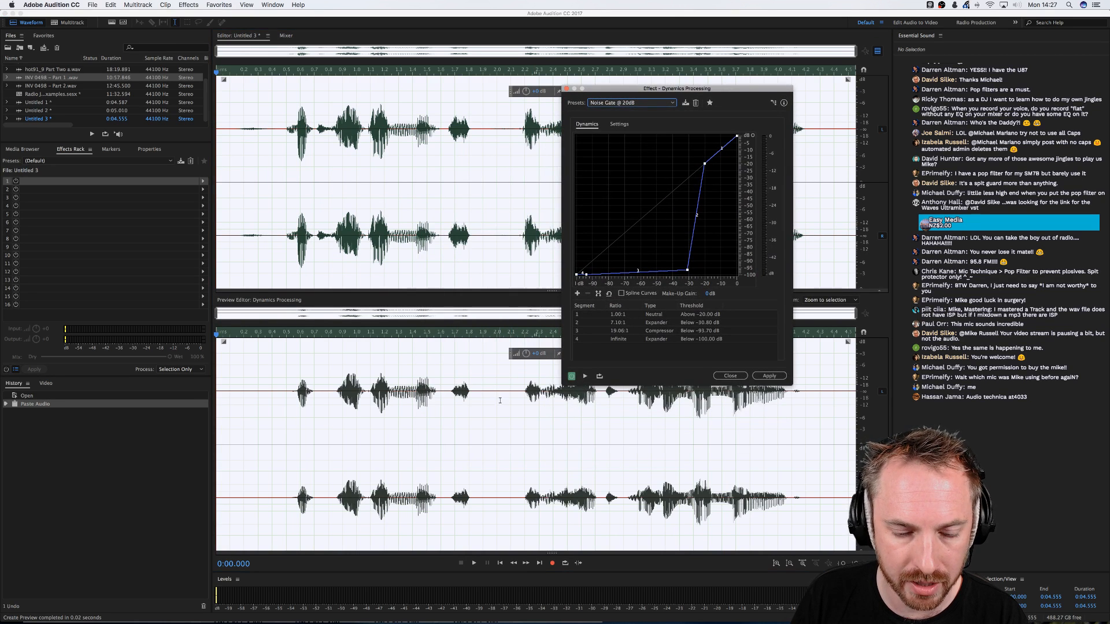
Lower the gate's expander threshold point to about -62 dB and audition the phrase with the spectral frequency display shown
left_click_drag(692, 275, 637, 283)
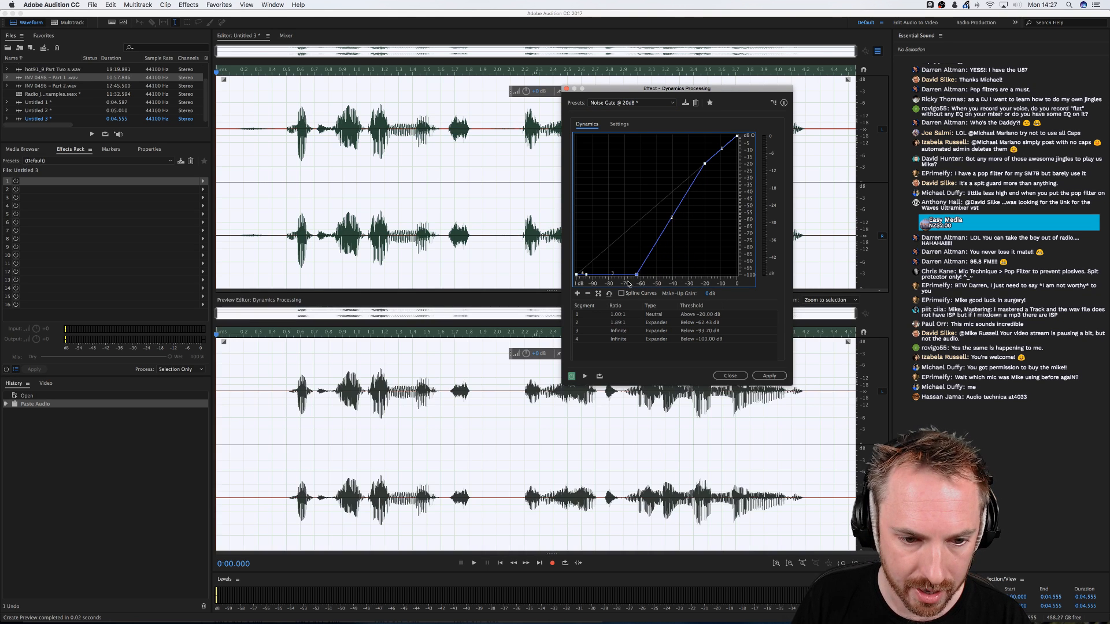
key("shift+d")
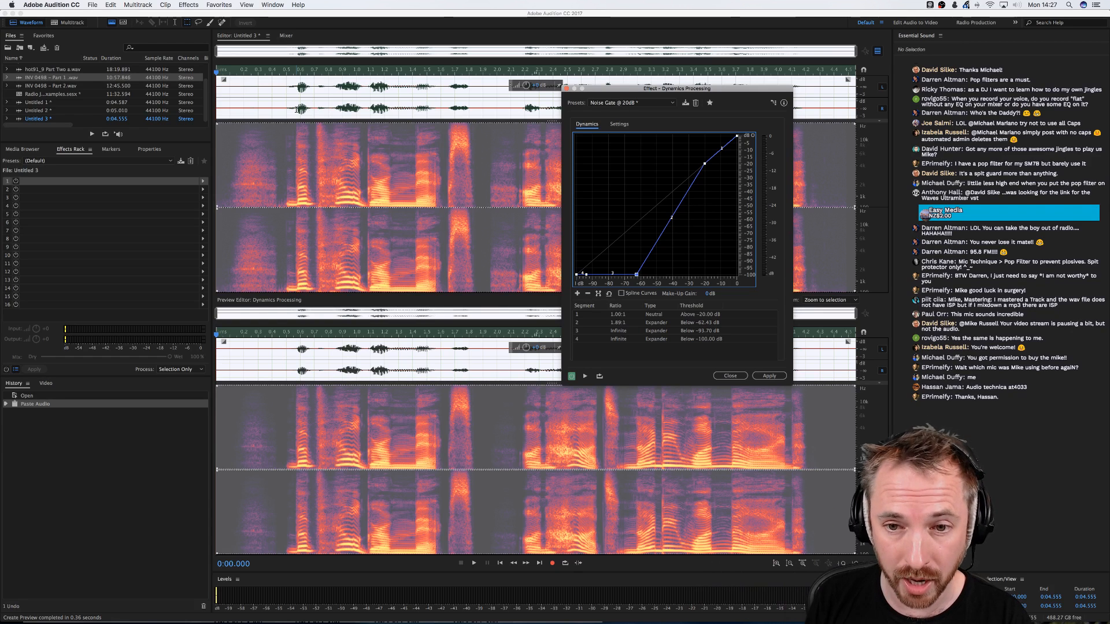
key("space")
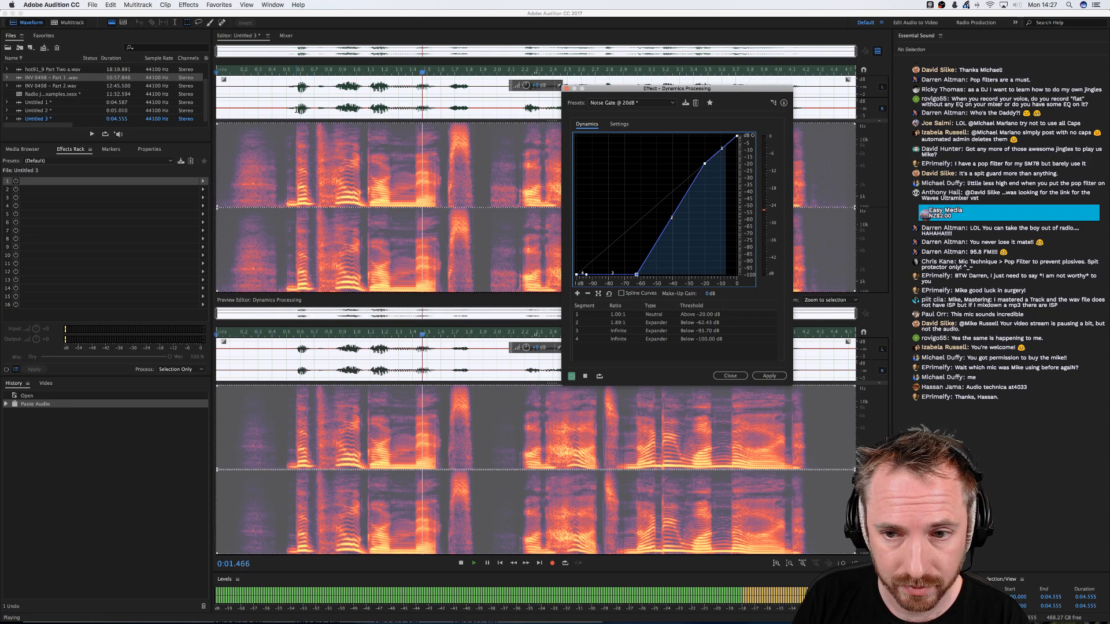
key("space")
key("space")
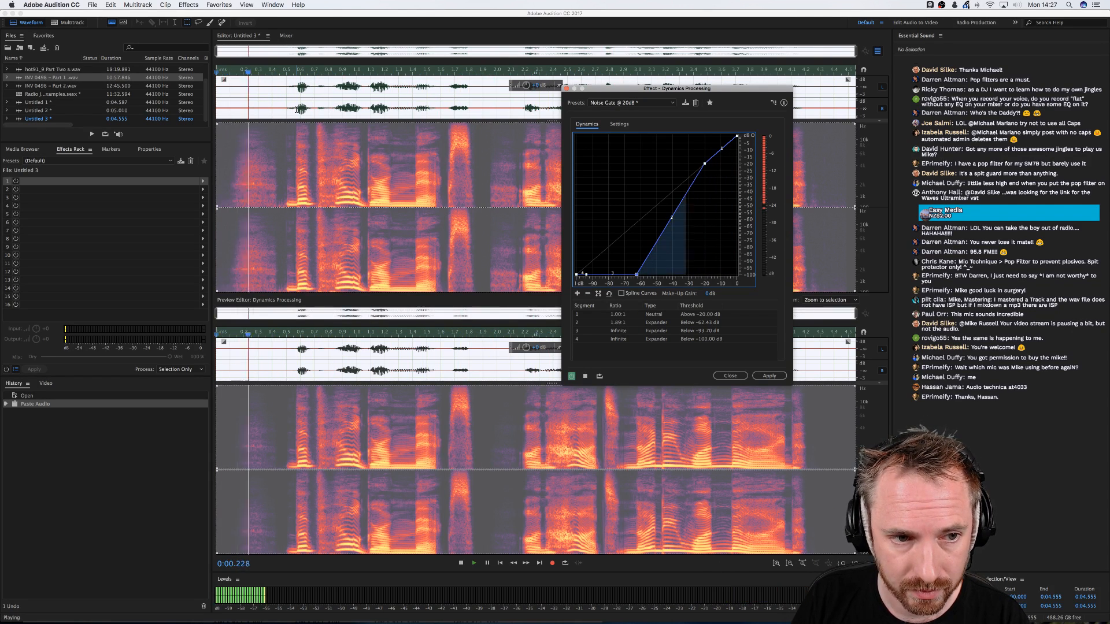
key("space")
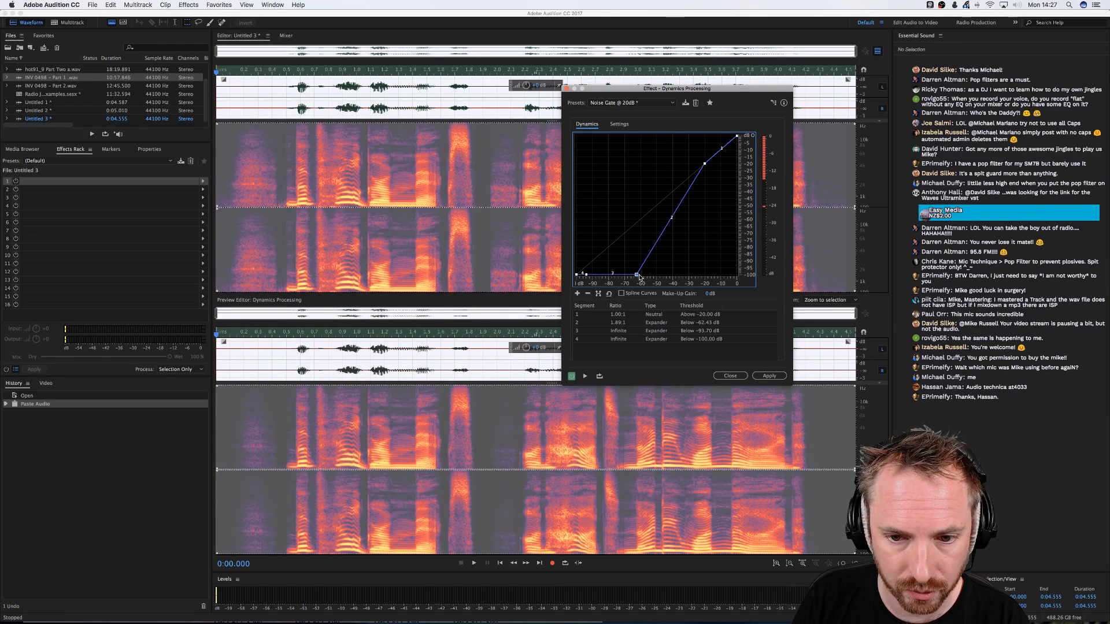
Try raising the expander threshold in stages to about -47 dB while previewing, and close Dynamics Processing without applying it
left_click_drag(637, 276, 645, 276)
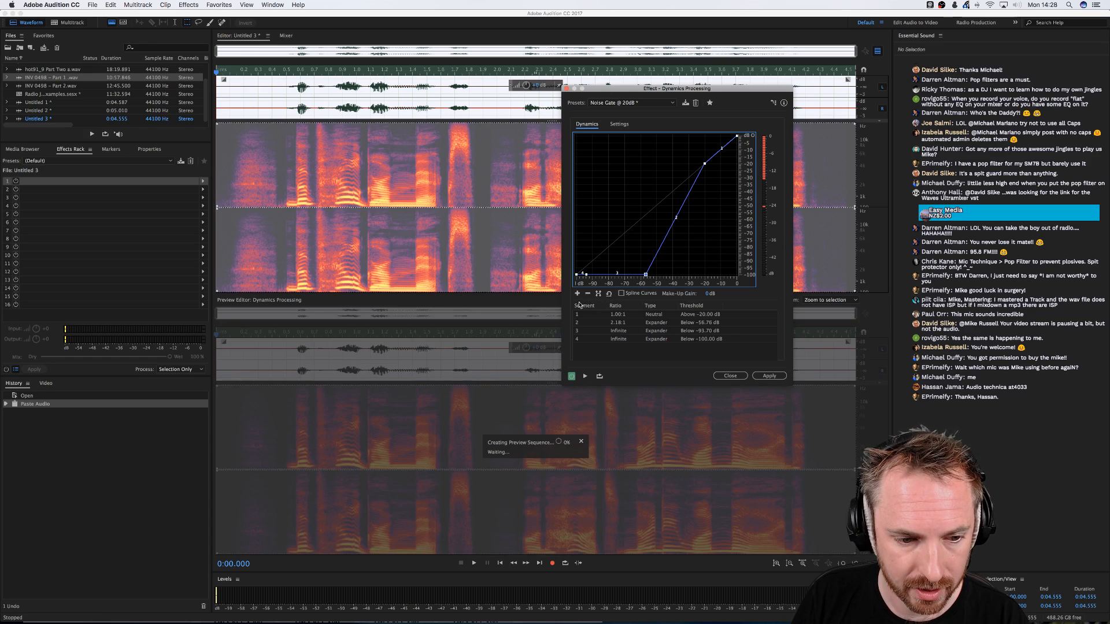
key("space")
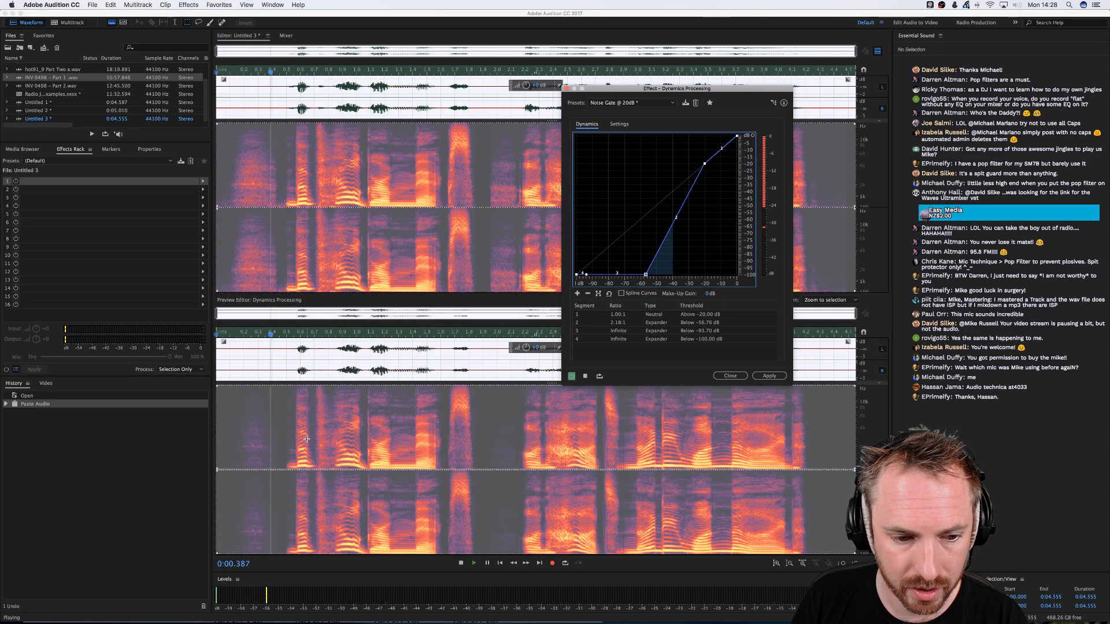
key("space")
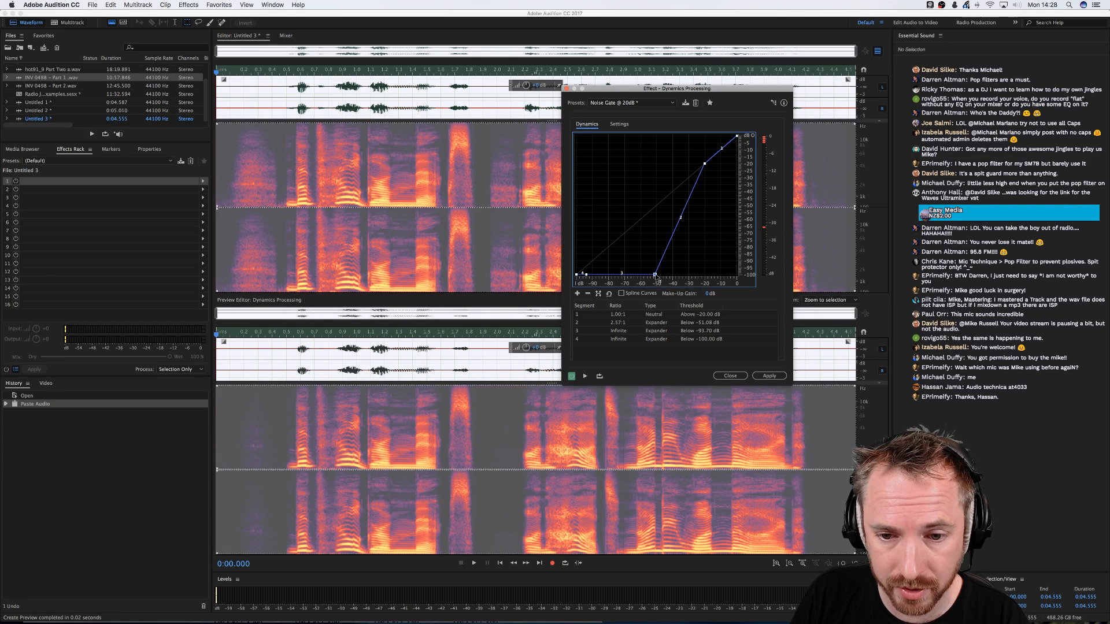
key("space")
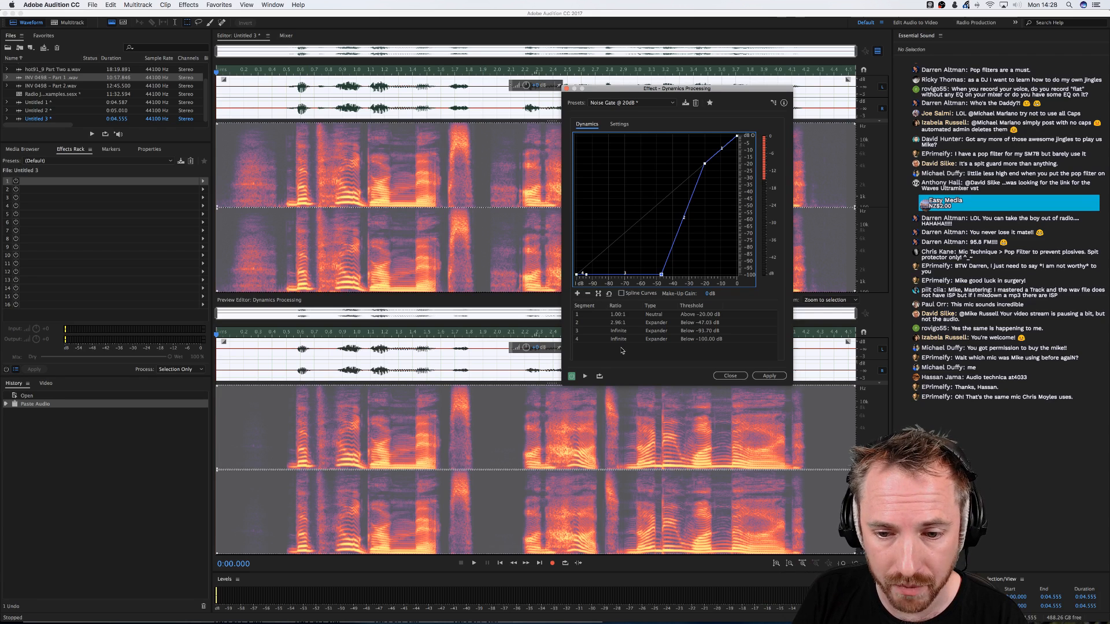
left_click(730, 376)
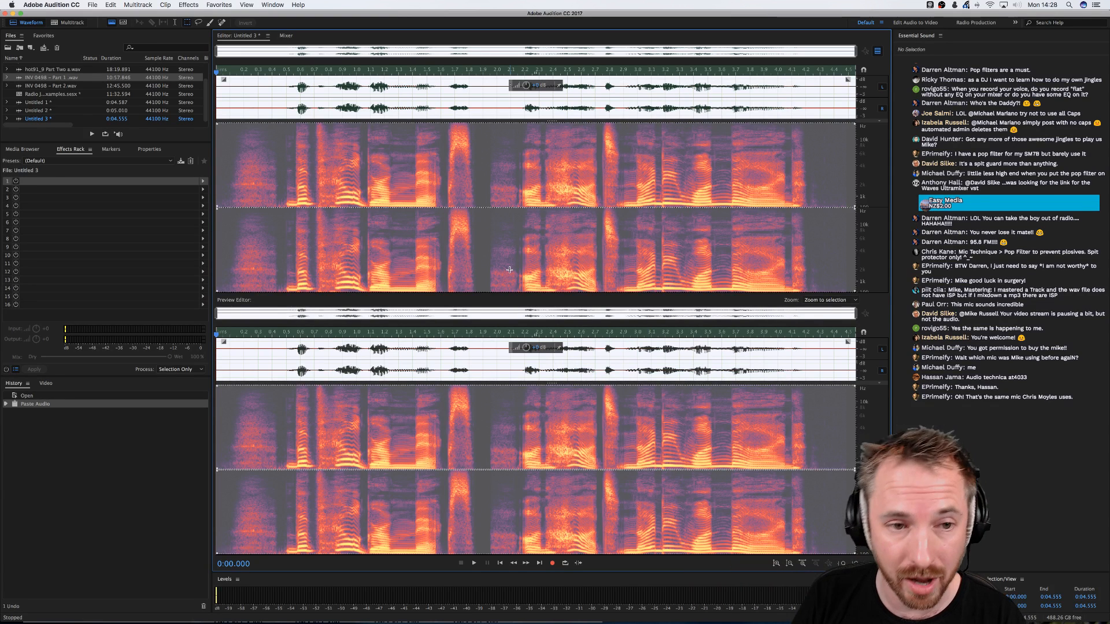
left_click(219, 5)
mouse_move(195, 8)
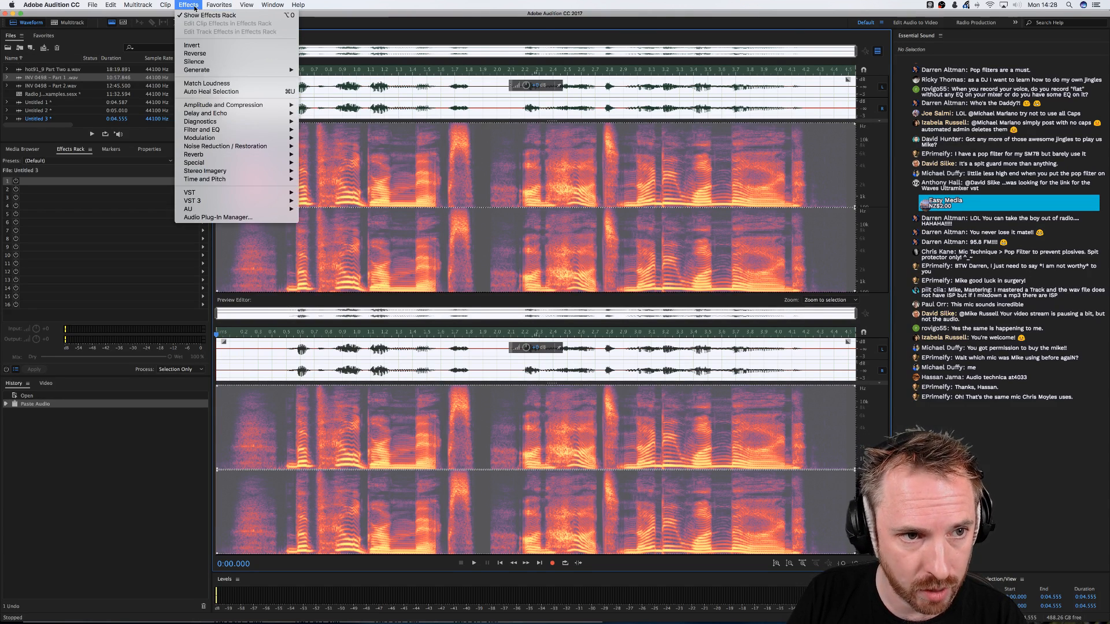
mouse_move(228, 212)
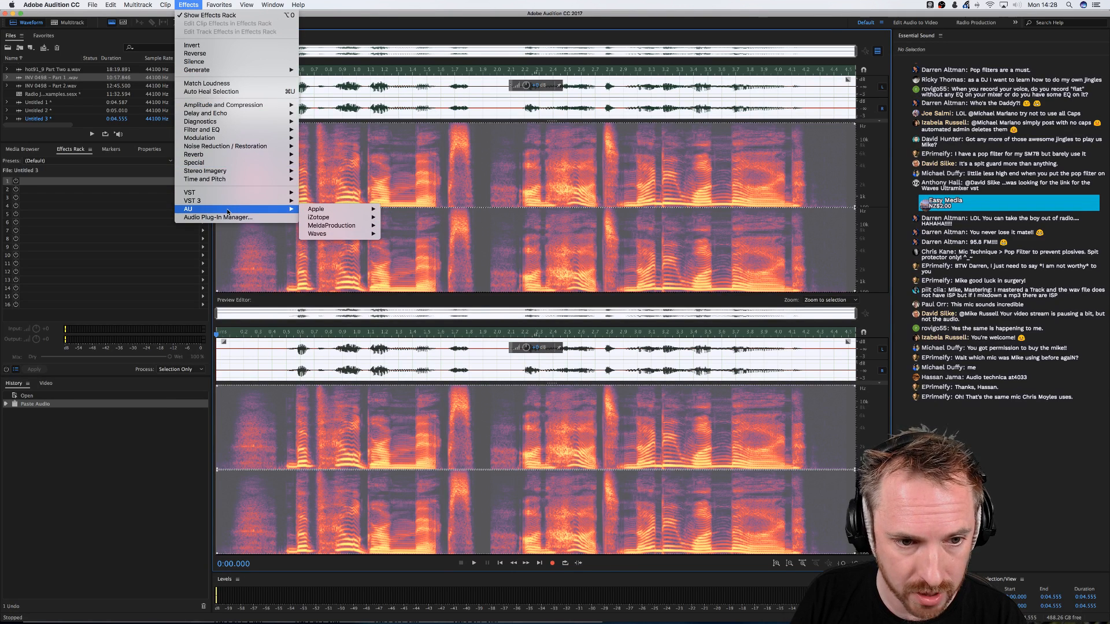
mouse_move(341, 233)
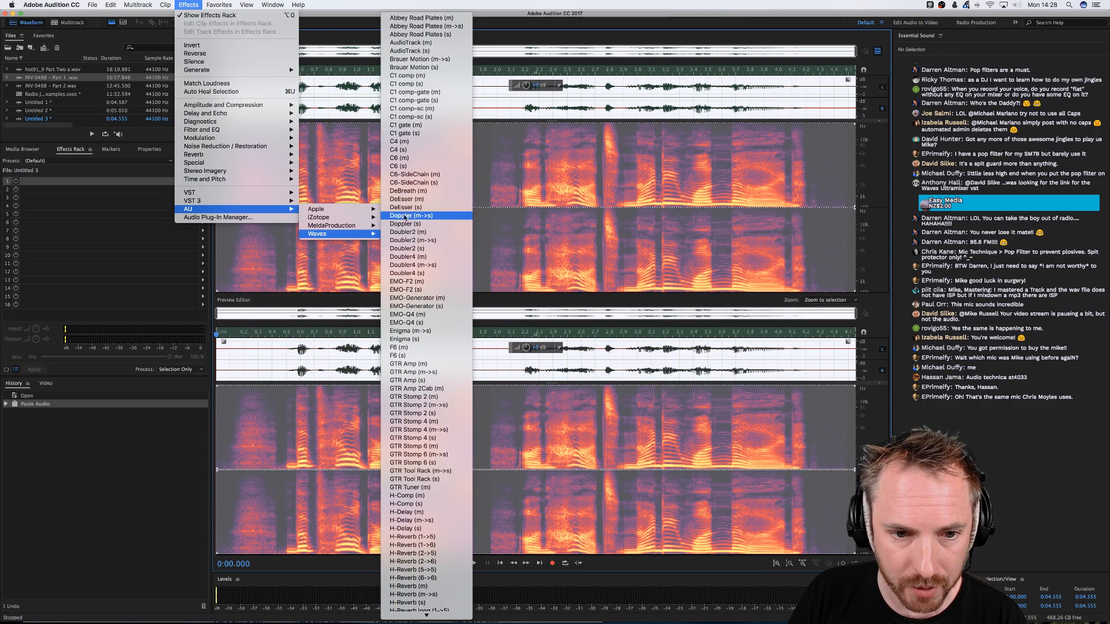
left_click(500, 105)
left_click_drag(464, 99, 463, 99)
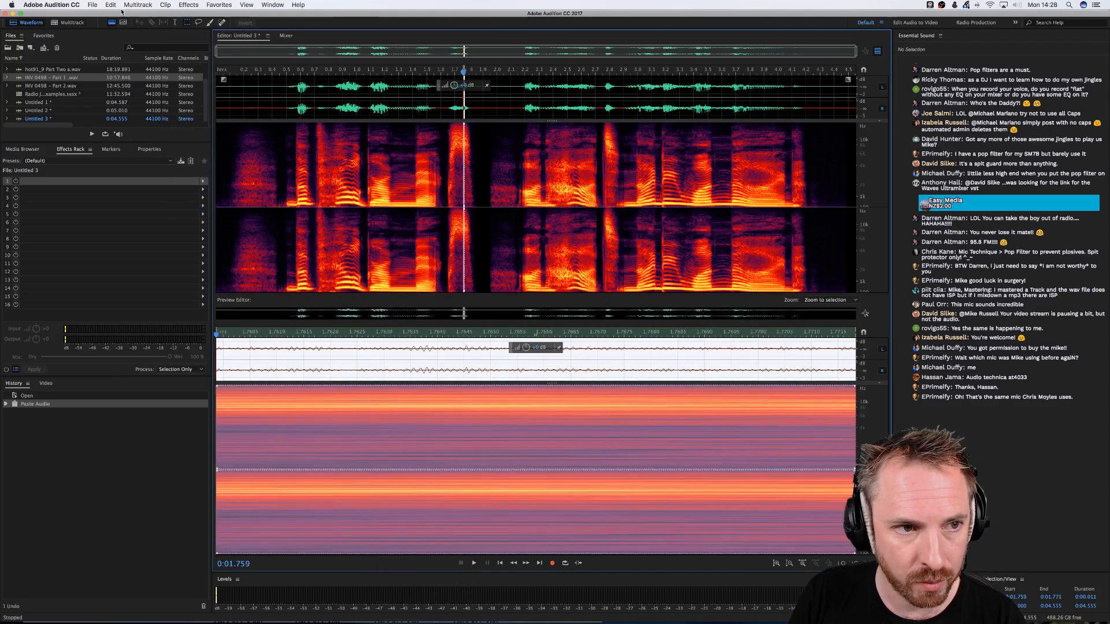
Convert the pasted phrase's sample type from stereo to mono, keeping 44100 Hz and 16 bits
left_click(110, 5)
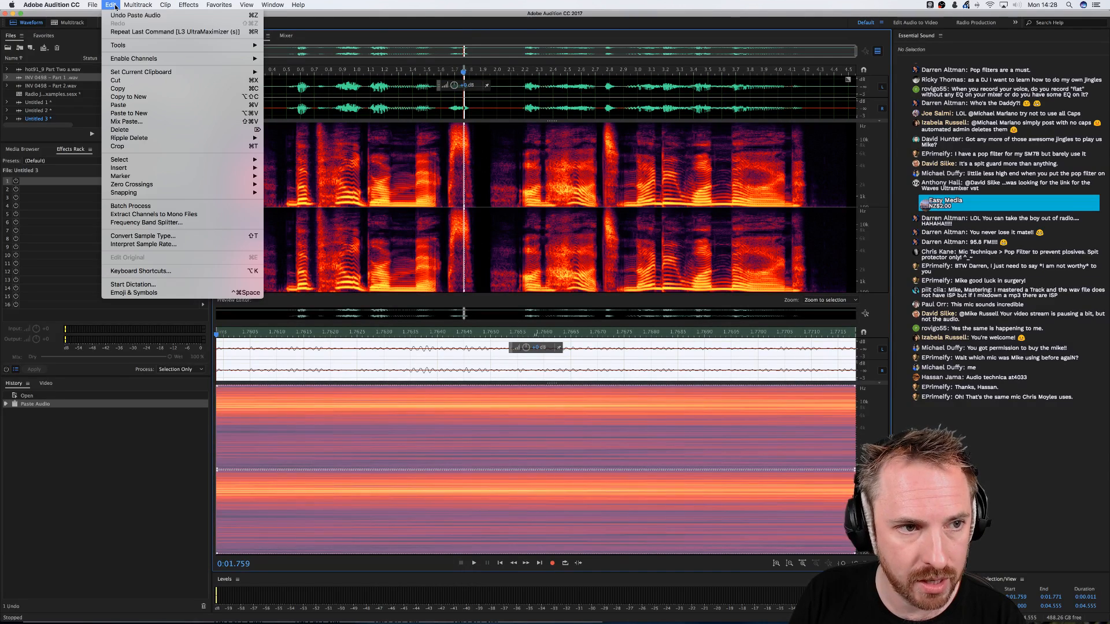
left_click(149, 236)
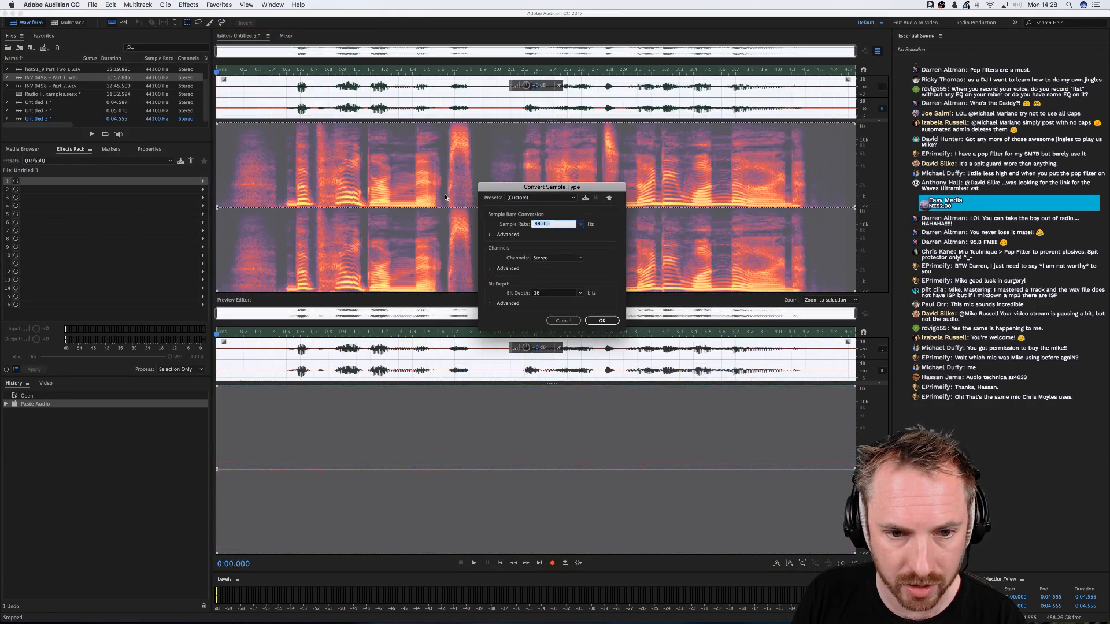
left_click(578, 258)
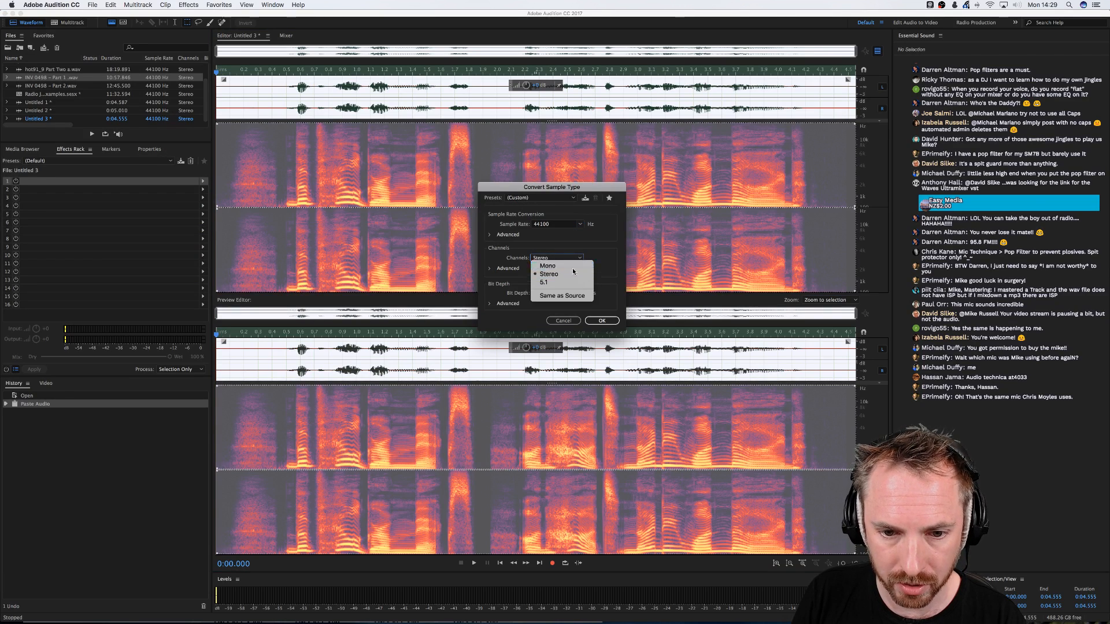
left_click(572, 263)
left_click(588, 321)
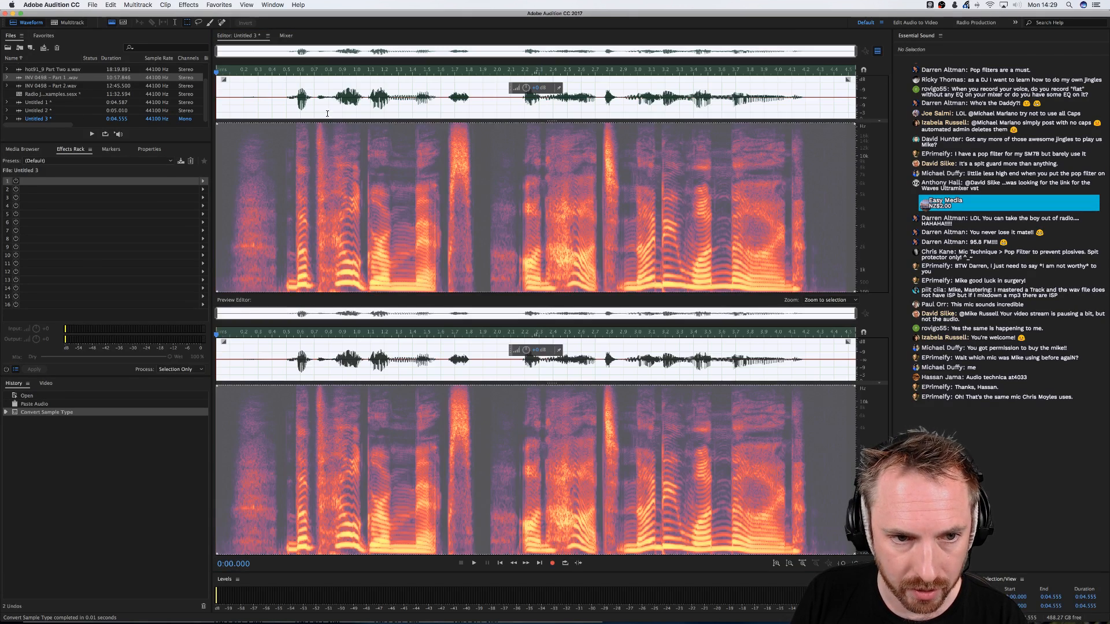
Mark the opening breath between about 0.1 and 0.4 s and the breath around 2 s, and clear the range selection
left_click_drag(271, 106, 230, 105)
key("space")
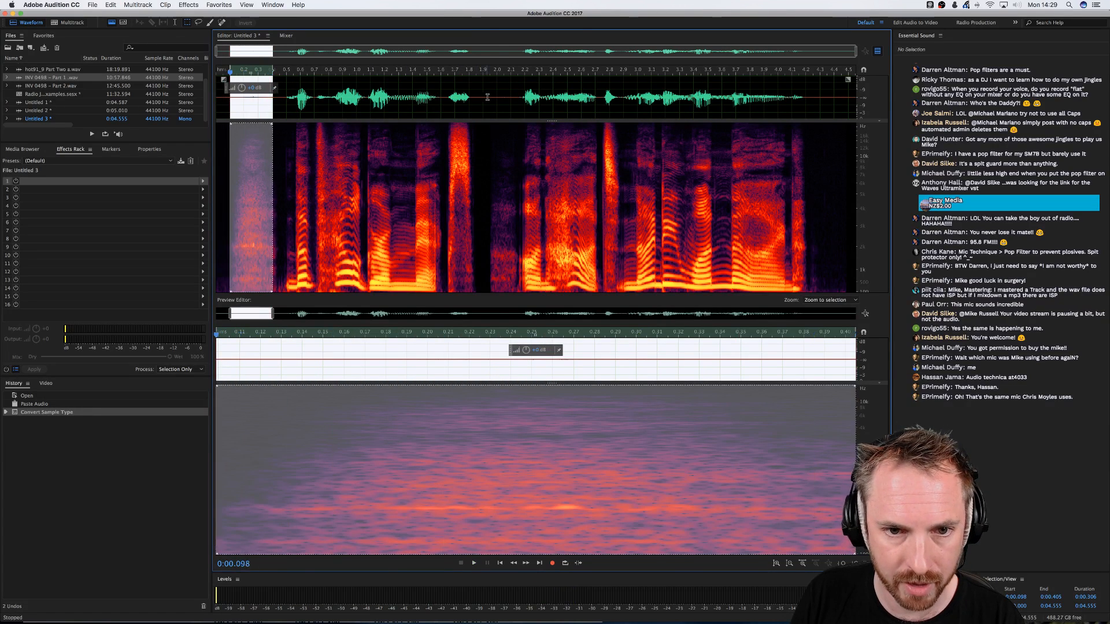
left_click_drag(487, 99, 522, 98)
double_click(310, 81)
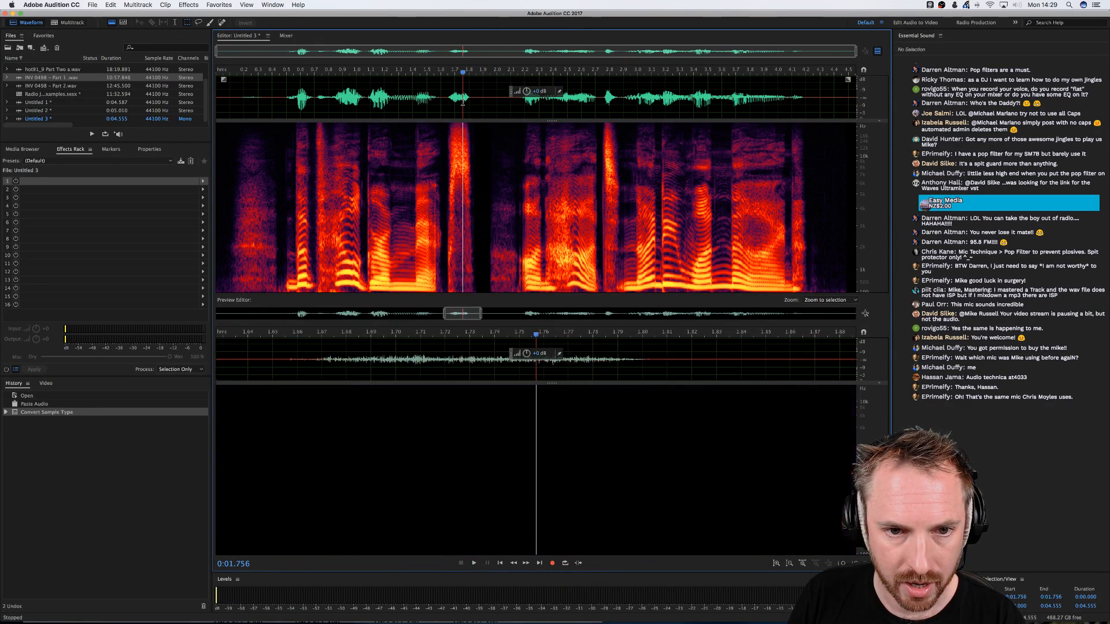
Open the Waves DeBreath (m) effect on the whole mono phrase and preview it with its initial settings
left_click(188, 4)
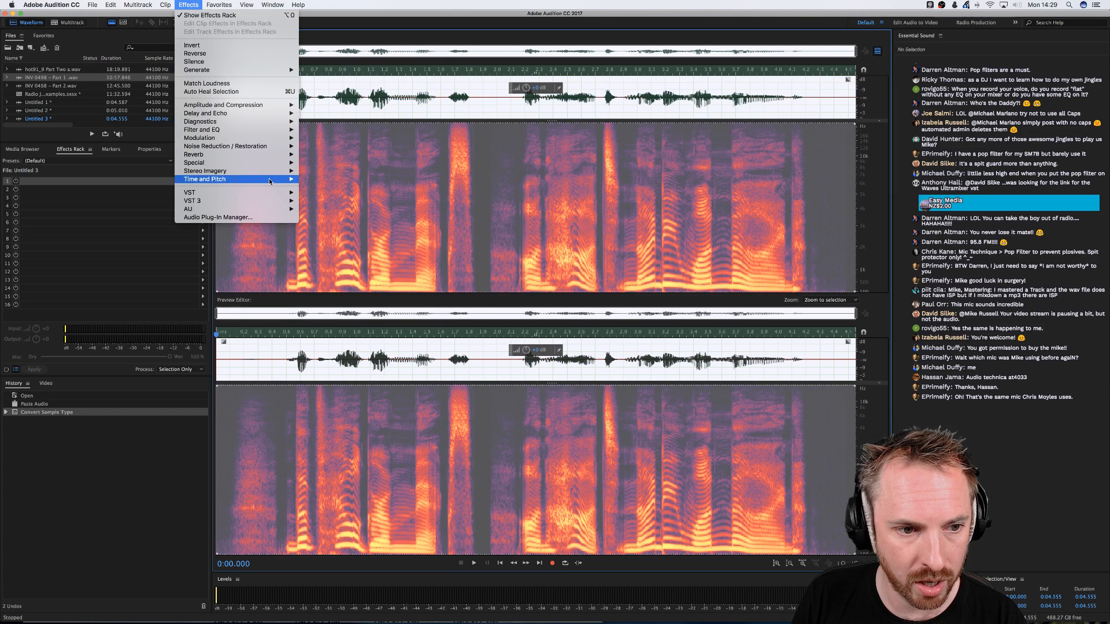
mouse_move(265, 209)
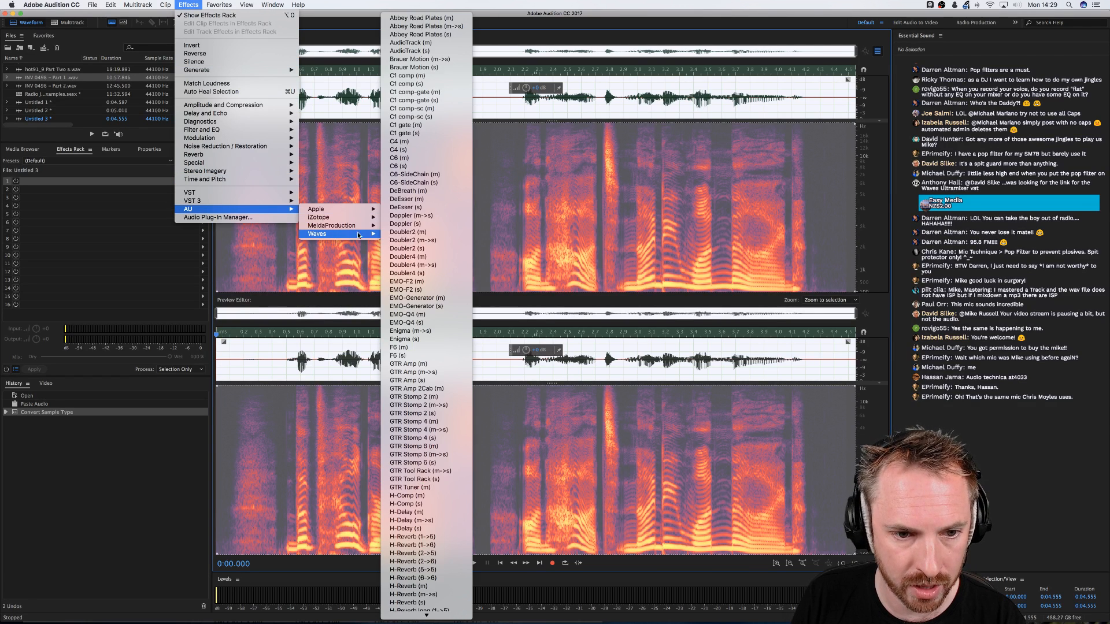
left_click(418, 191)
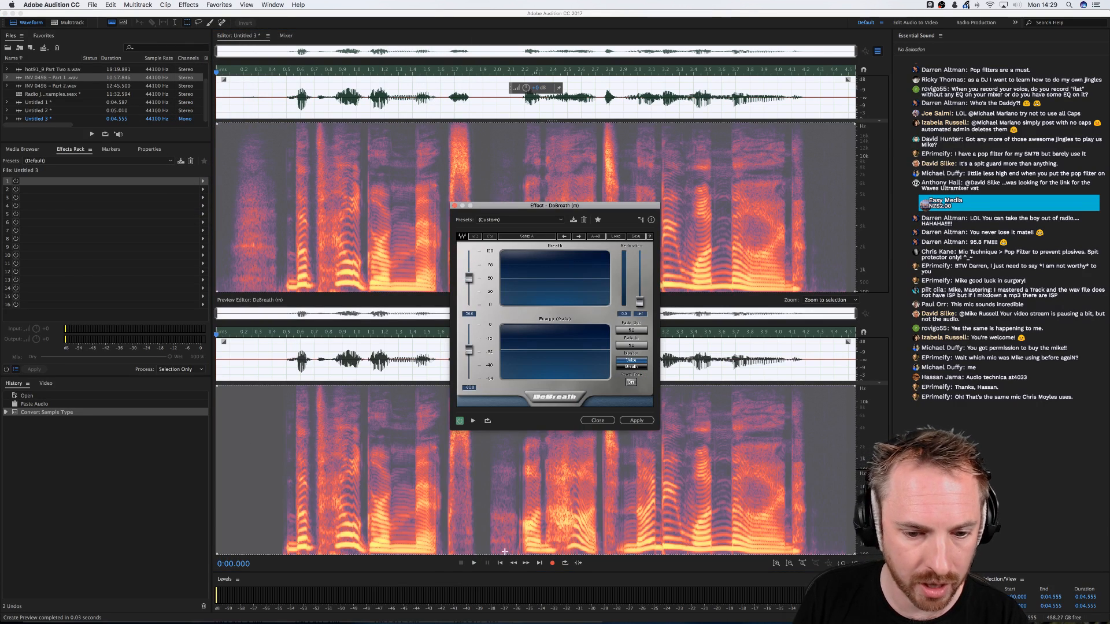
left_click_drag(532, 206, 678, 193)
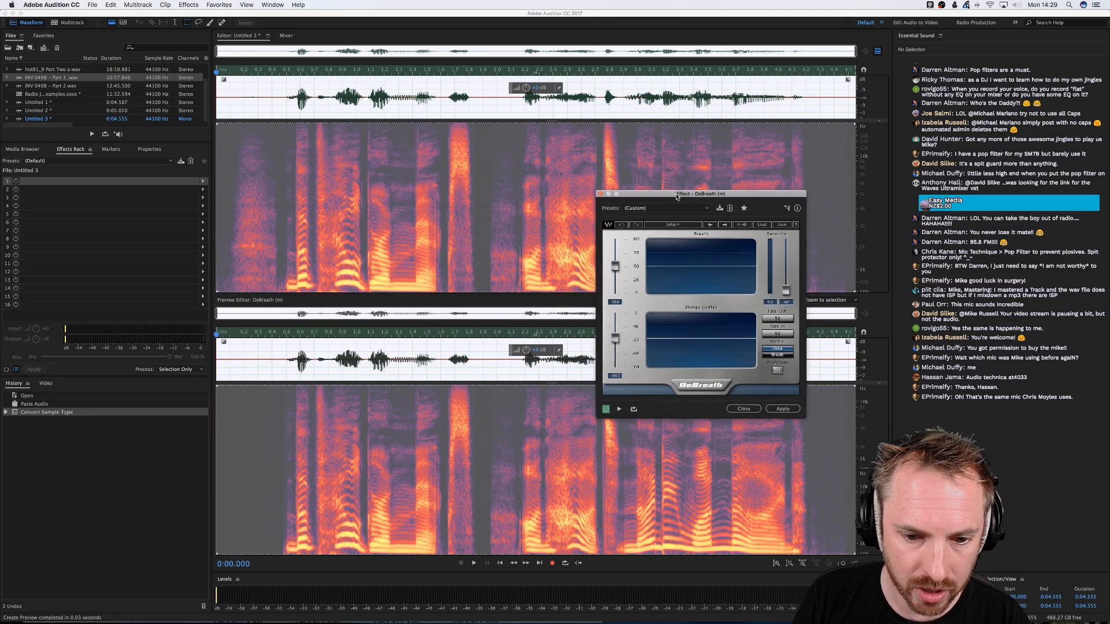
key("space")
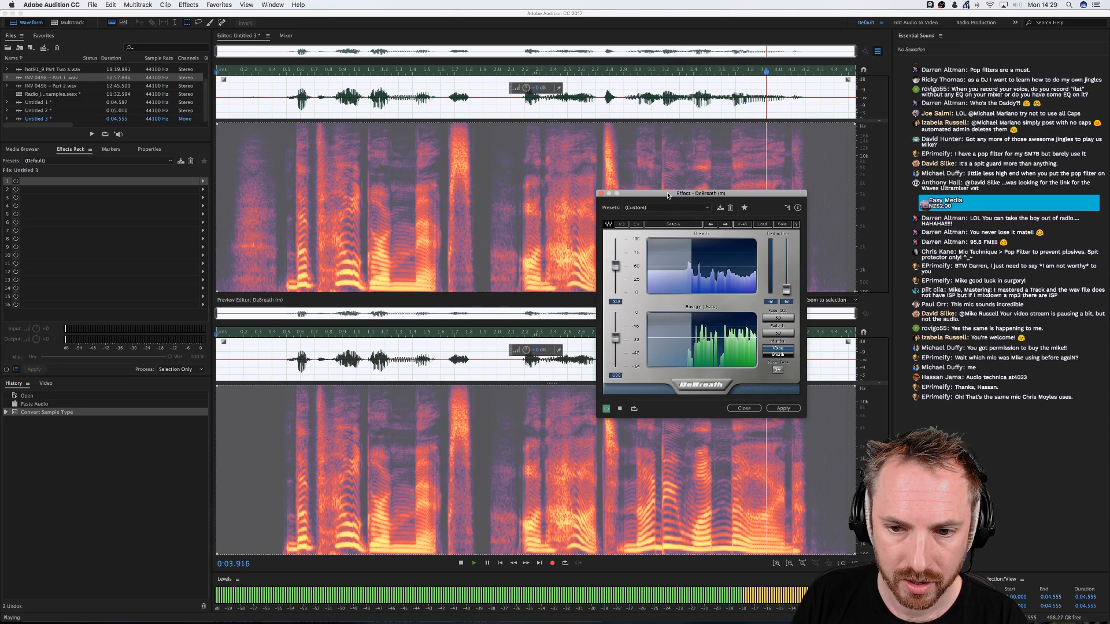
left_click_drag(667, 194, 491, 195)
key("space")
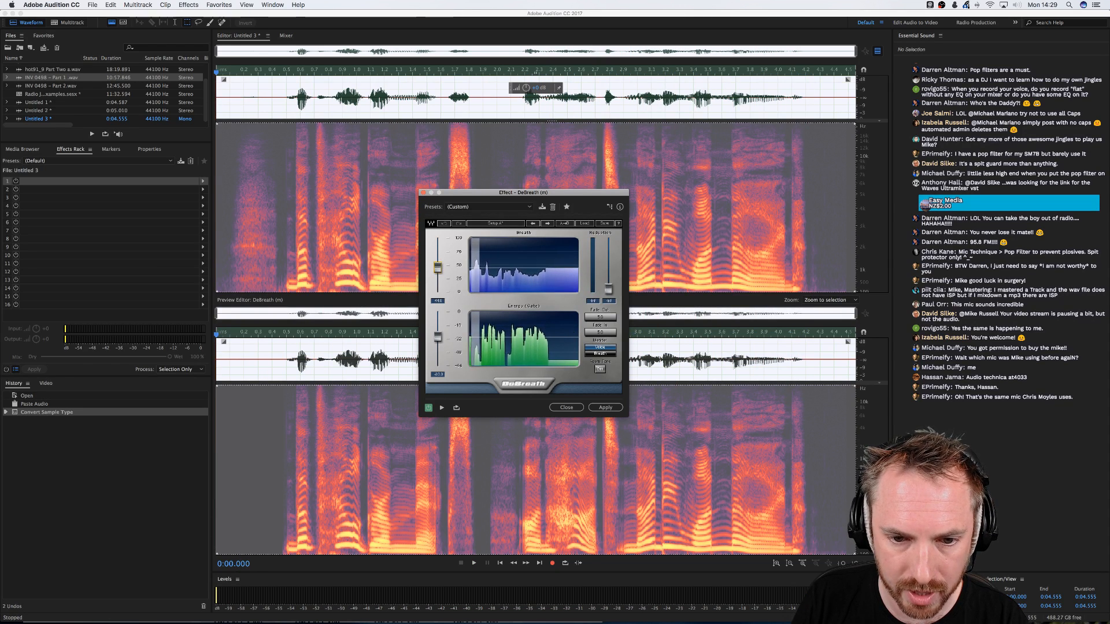
Try lowering the DeBreath breath threshold in stages to nearly 0 while repeatedly previewing the phrase
key("space")
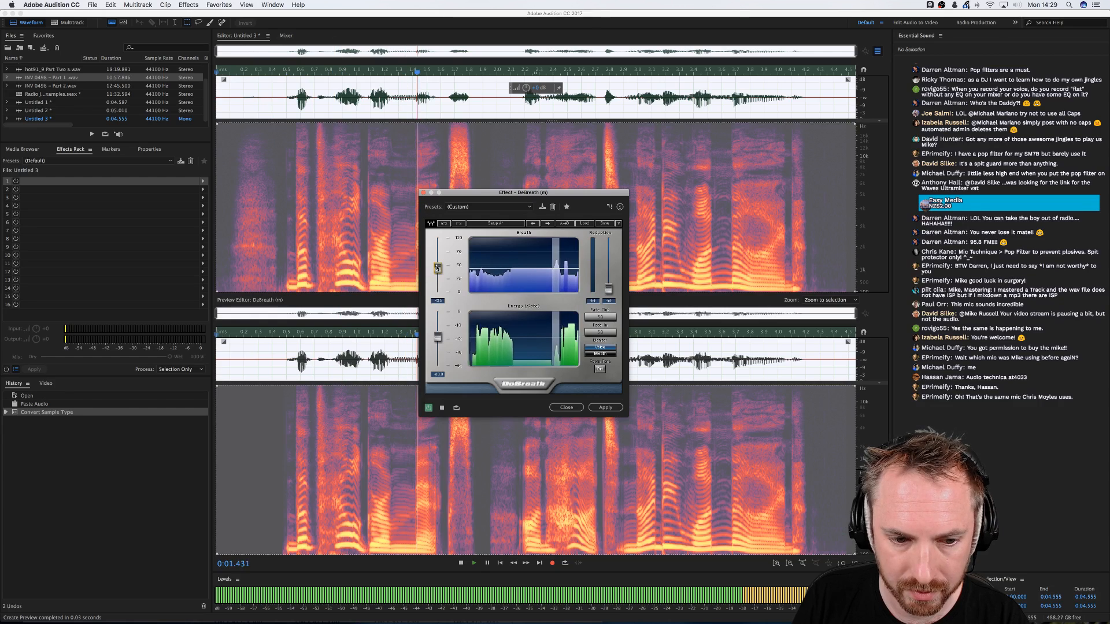
key("space")
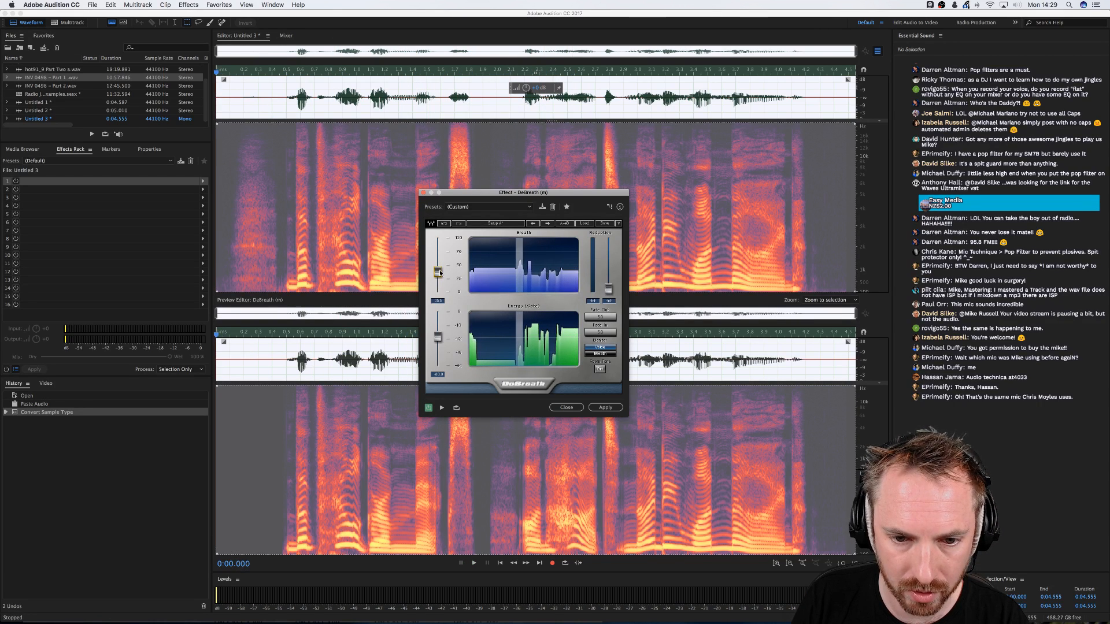
key("space")
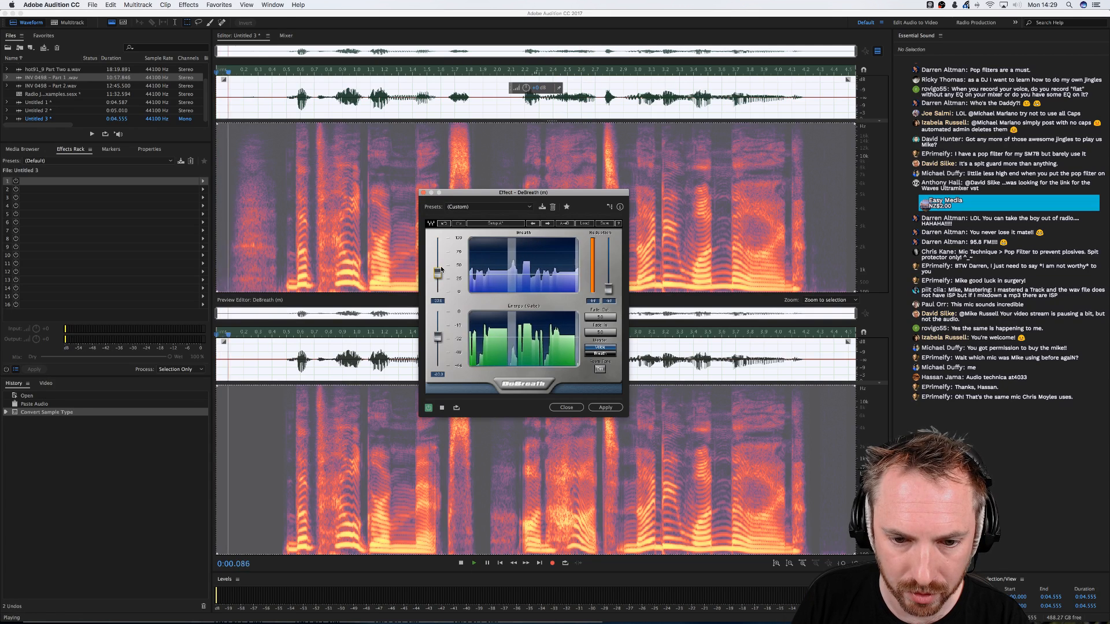
left_click_drag(440, 272, 441, 270)
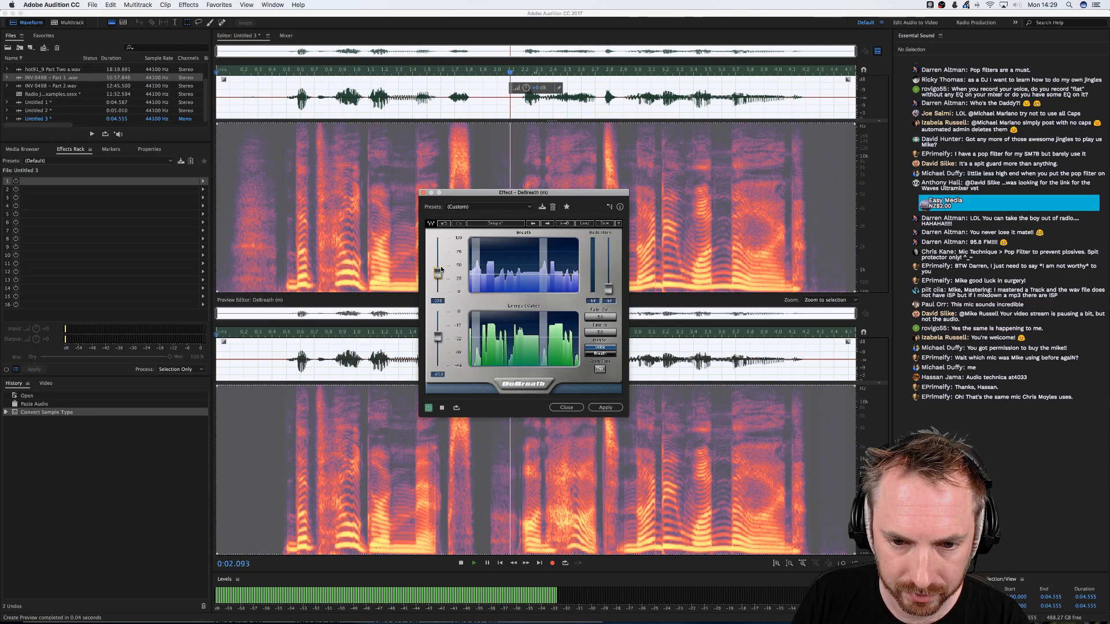
key("space")
key("space")
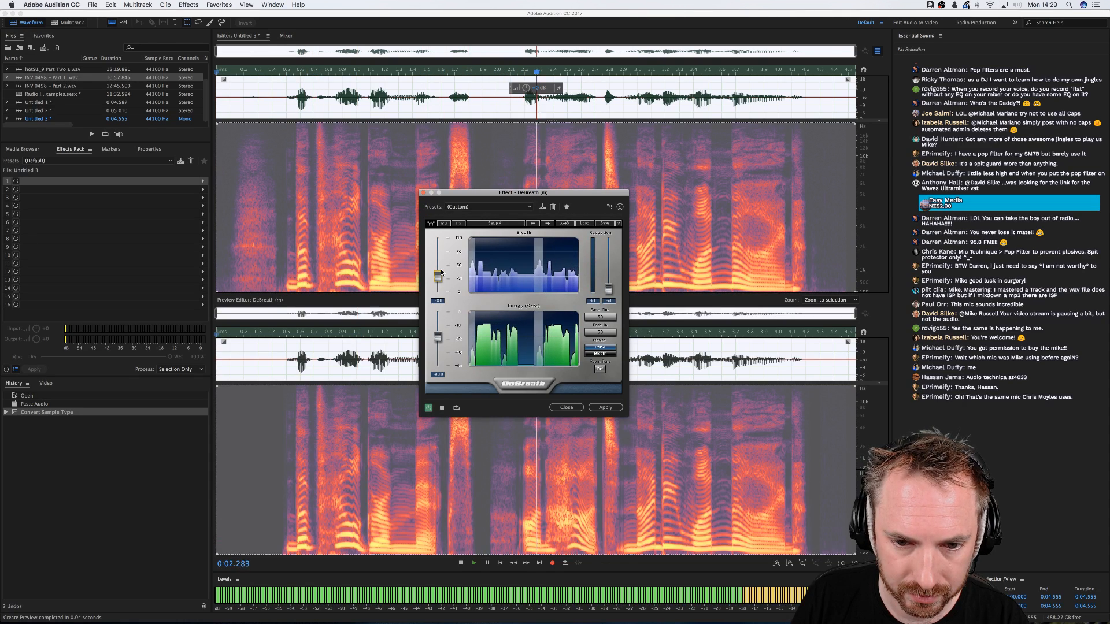
left_click_drag(441, 272, 441, 279)
key("space")
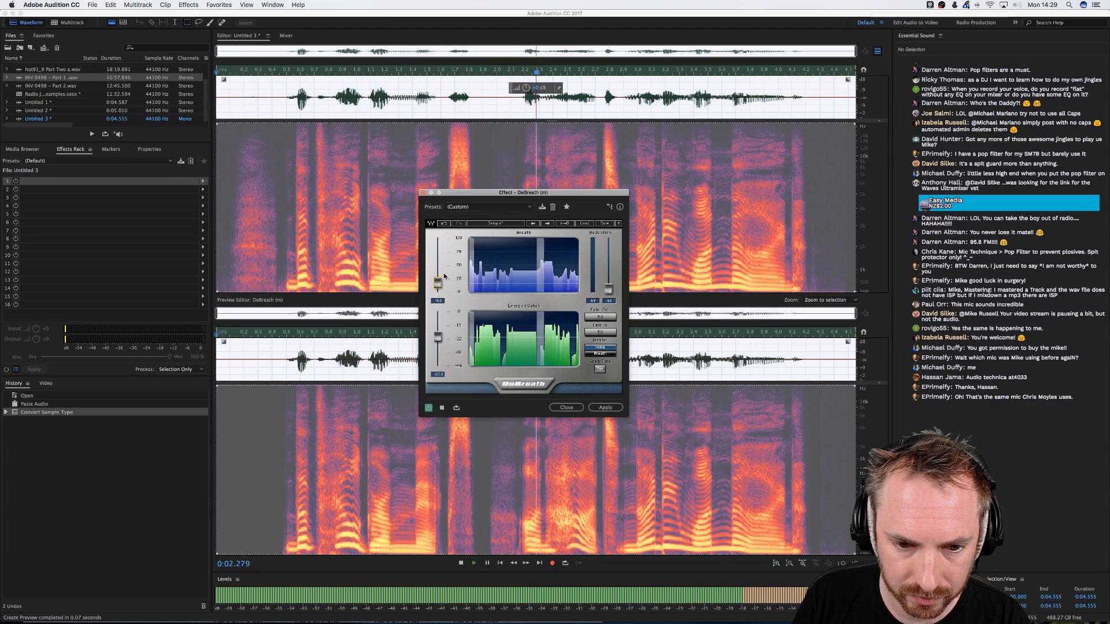
left_click_drag(437, 284, 441, 288)
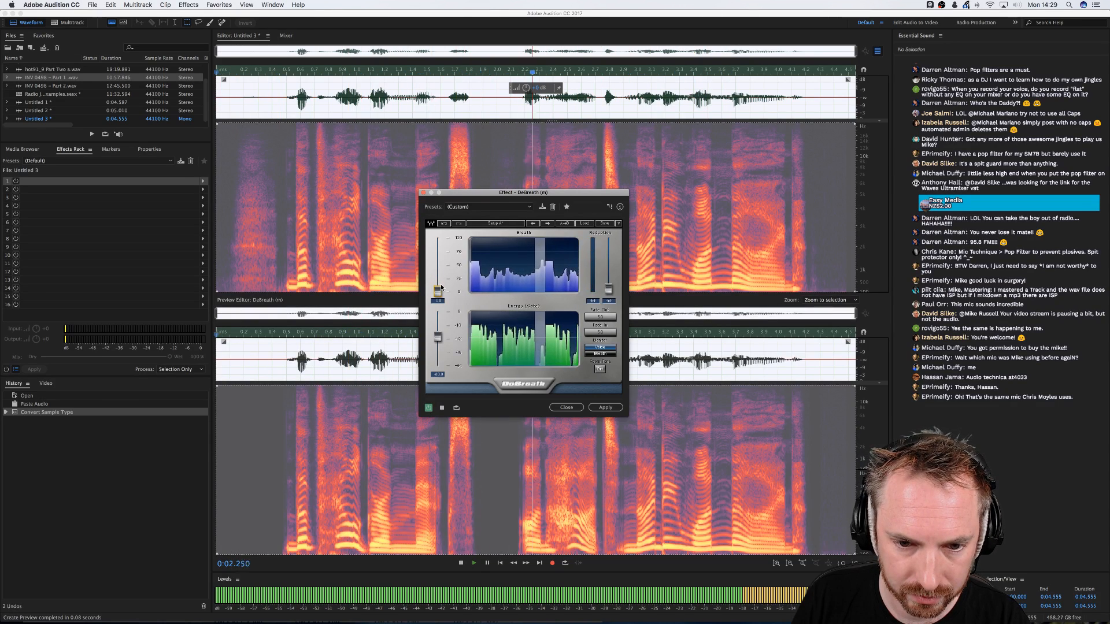
Move the DeBreath window clear of the preview spectrogram, then try lowering the energy threshold and raising it again while previewing
left_click_drag(501, 193, 637, 134)
key("space")
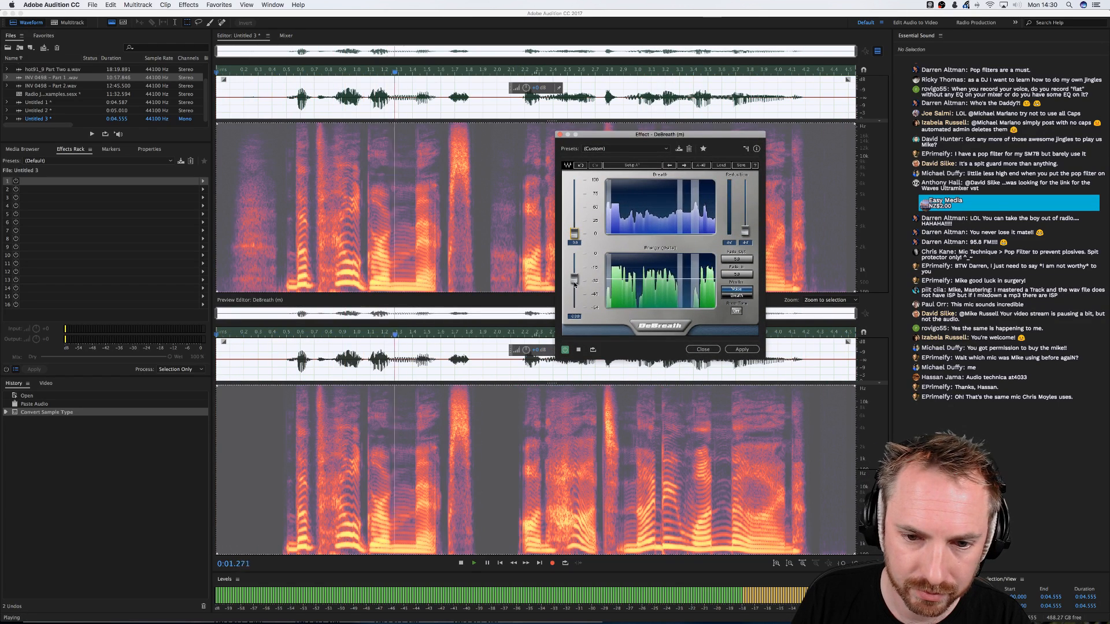
left_click_drag(574, 278, 573, 287)
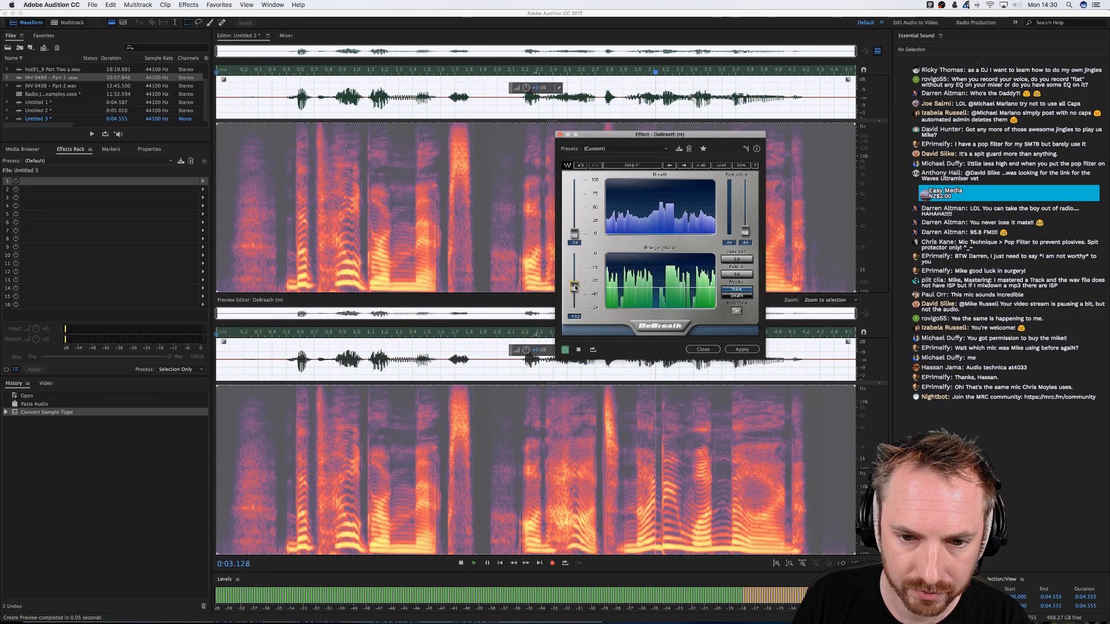
left_click_drag(576, 287, 574, 280)
key("space")
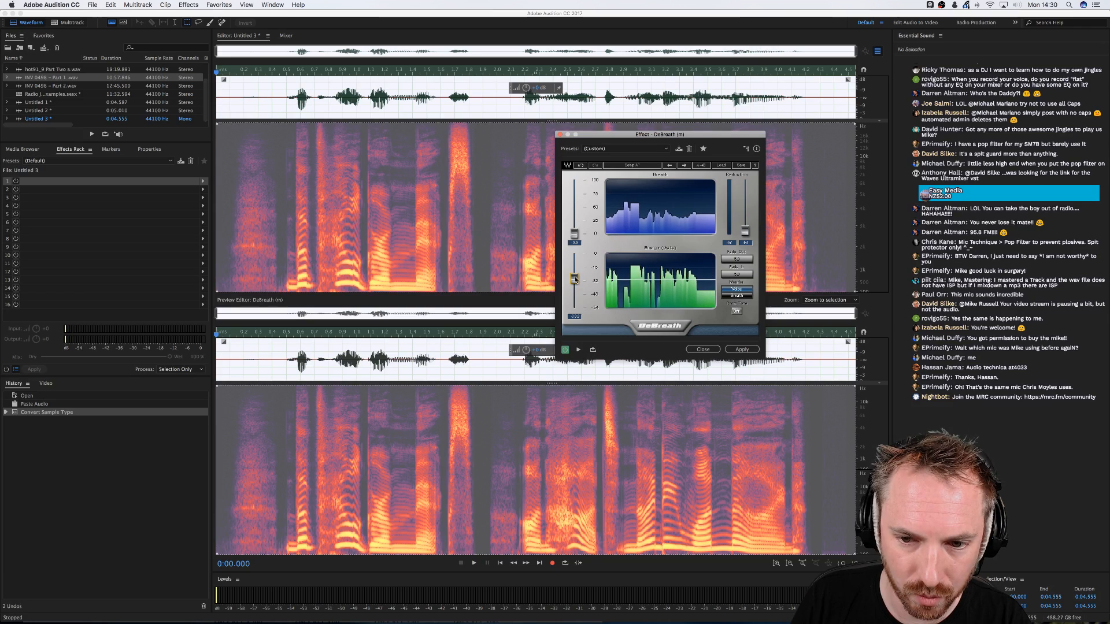
key("space")
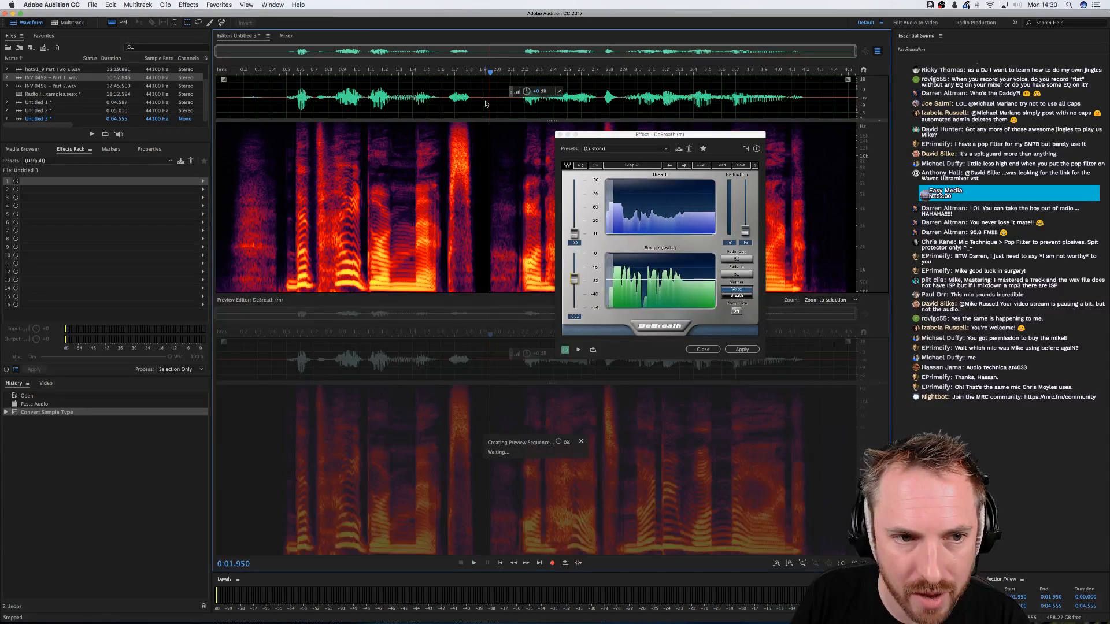
Amplify the breath between about 1.92 and 2.15 s with the on-waveform gain control and preview that range in DeBreath
mouse_move(485, 99)
left_mouse_down()
mouse_move(522, 98)
mouse_move(491, 86)
left_mouse_up()
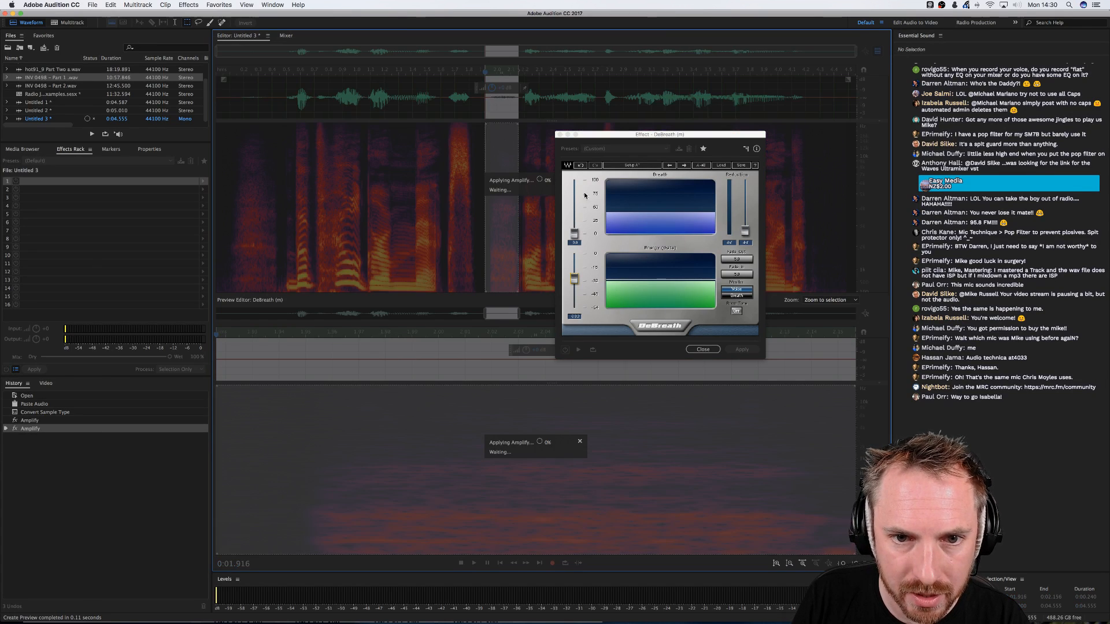
left_click(605, 134)
key("space")
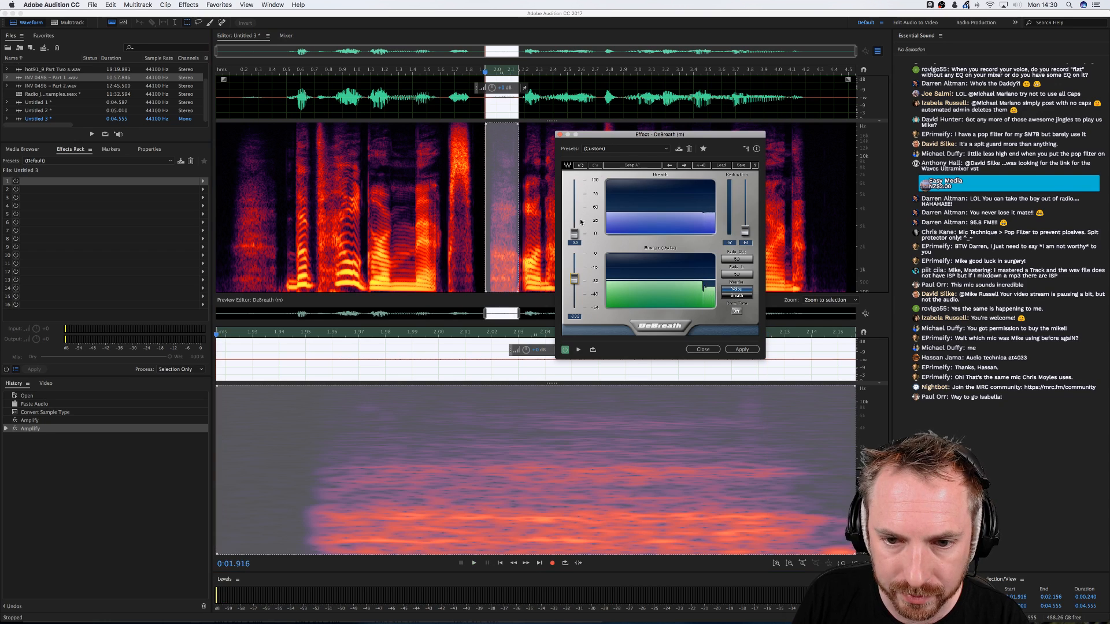
Select the whole phrase, try a breath threshold of about 20 with a slightly lower energy threshold, and preview it
key("space")
key("super+a")
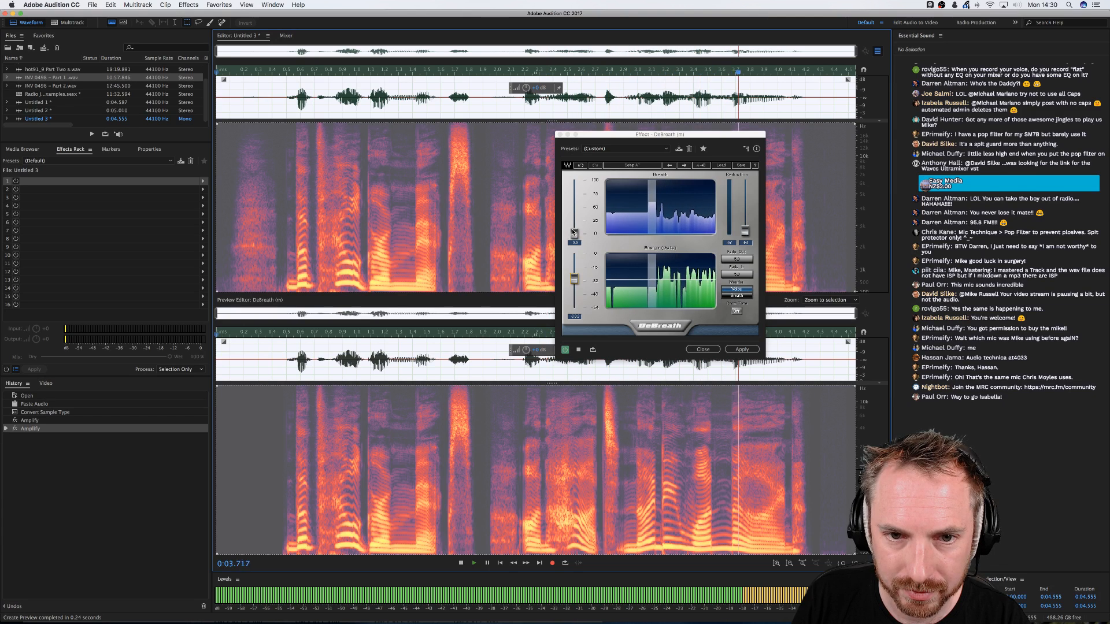
left_click_drag(572, 231, 574, 223)
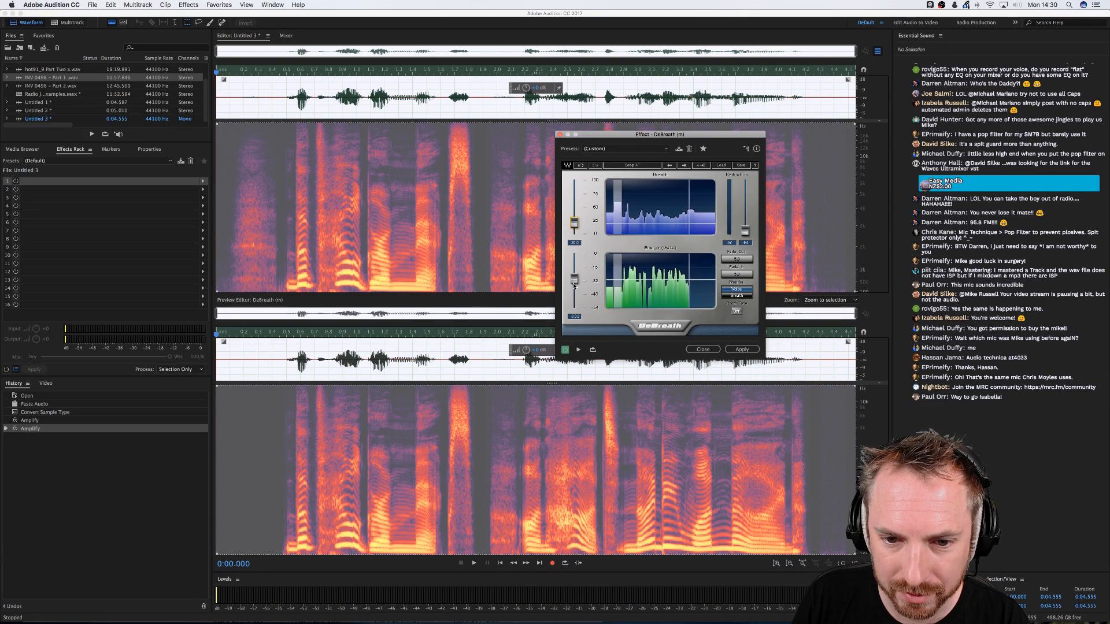
left_click_drag(573, 286, 573, 289)
key("space")
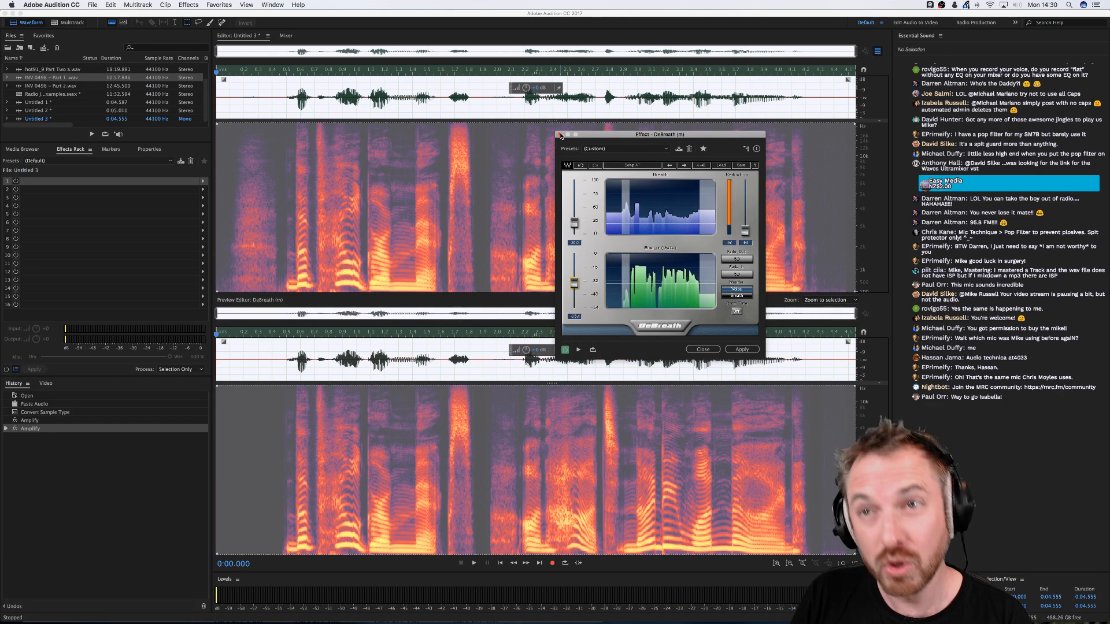
Set the DeBreath monitor to Breath, preview the isolated breaths, and close the effect without applying it
left_click_drag(592, 136, 473, 145)
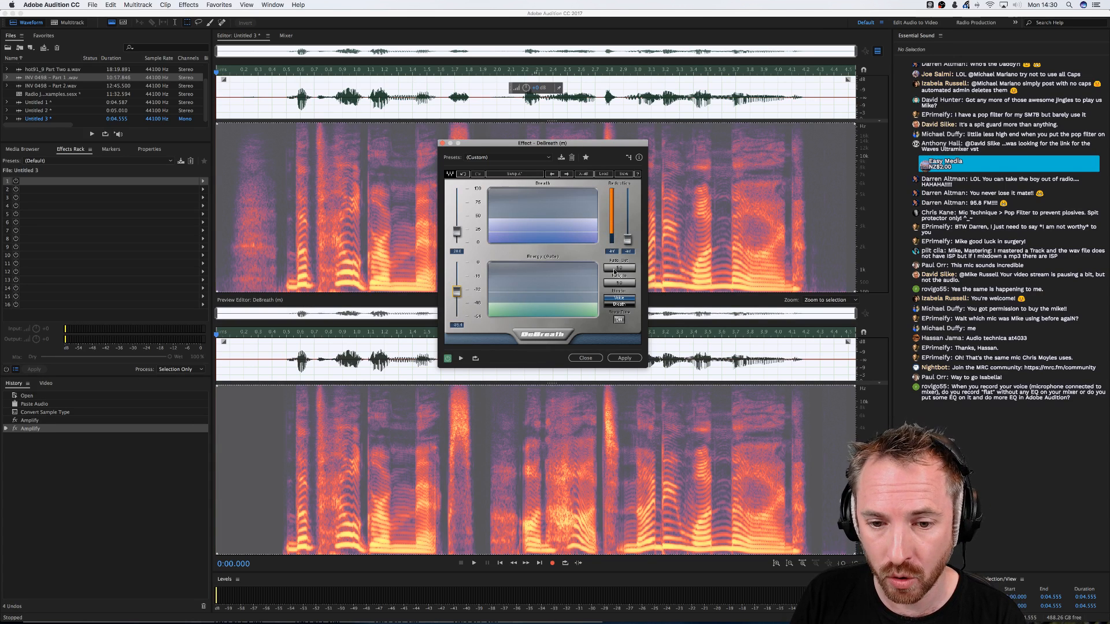
left_click(620, 305)
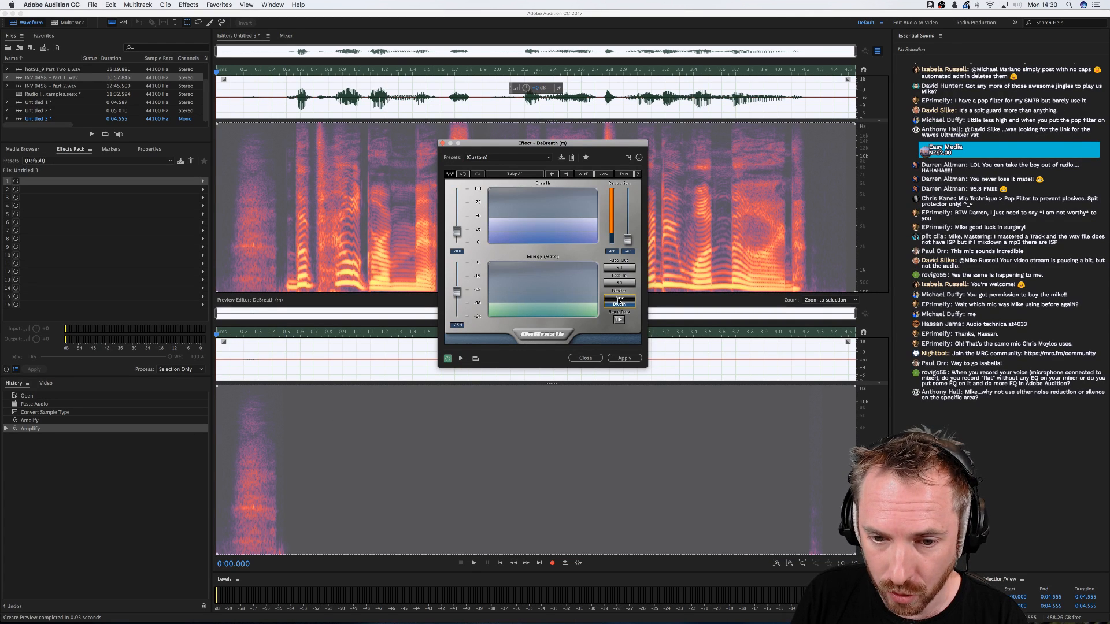
key("space")
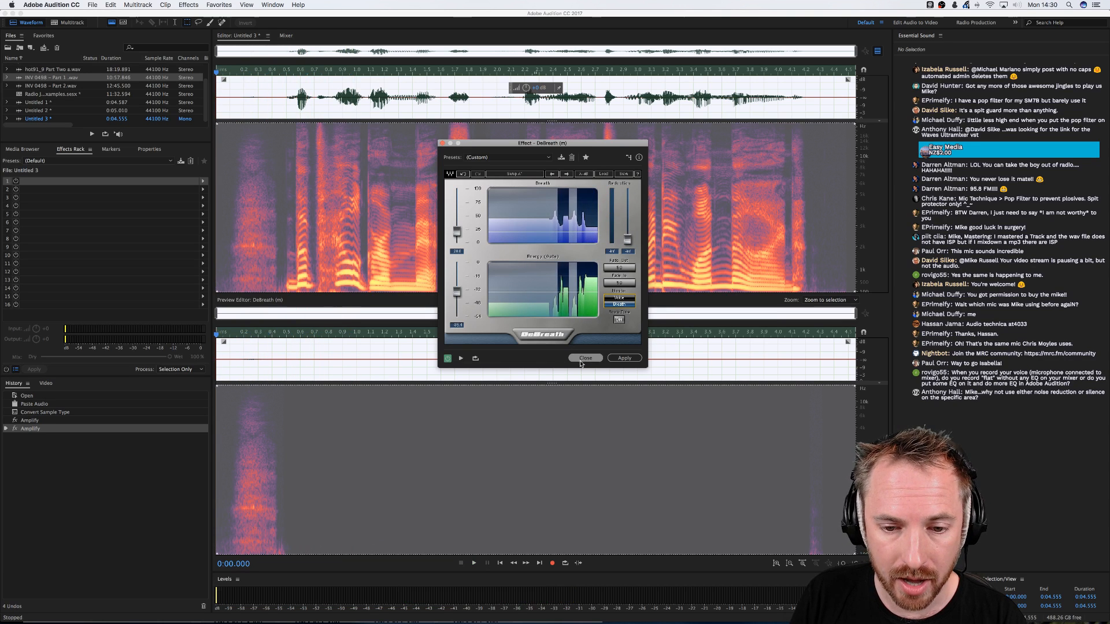
key("space")
left_click_drag(492, 142, 418, 162)
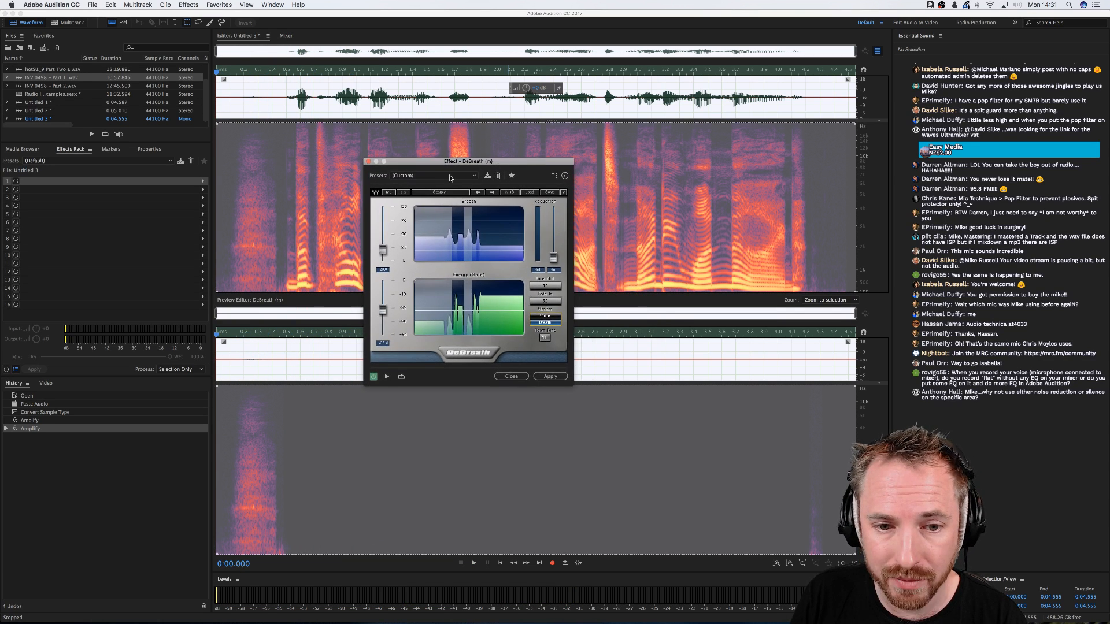
left_click(510, 377)
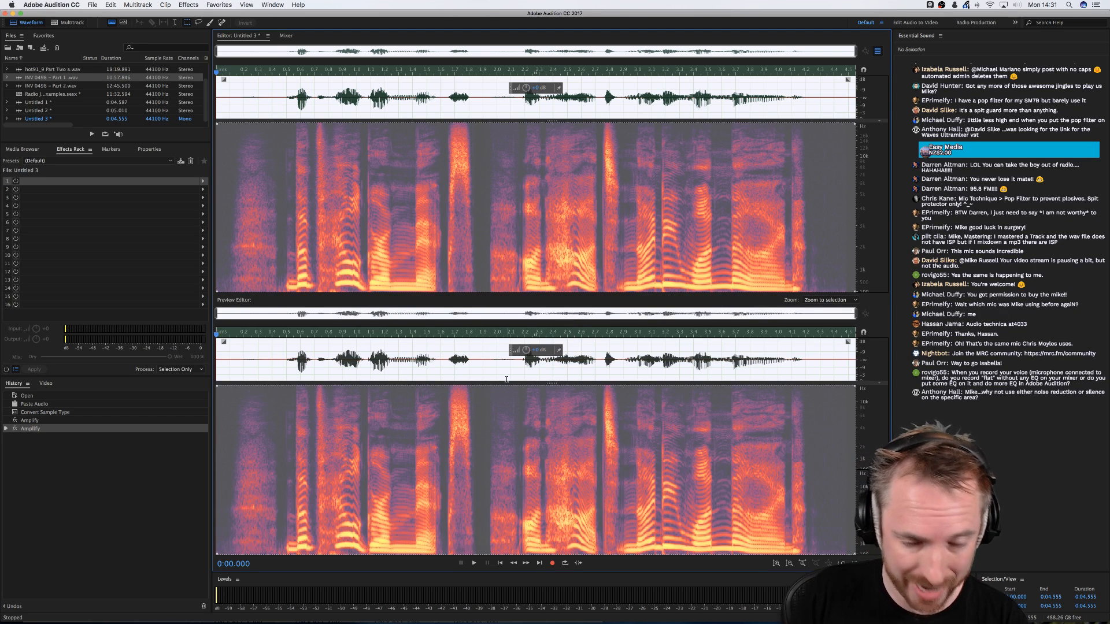
Mark the mid-phrase breath from about 1.92 to 2.10 s and the opening breath from about 0.09 to 0.47 s
left_click(487, 248)
left_click_drag(487, 105, 510, 106)
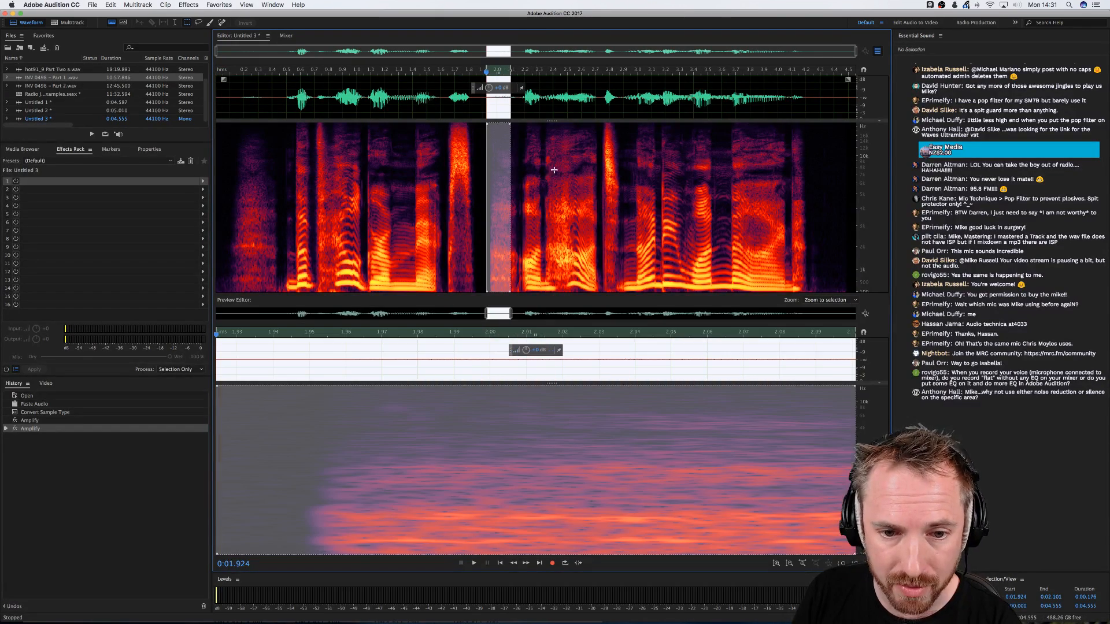
left_click(520, 232)
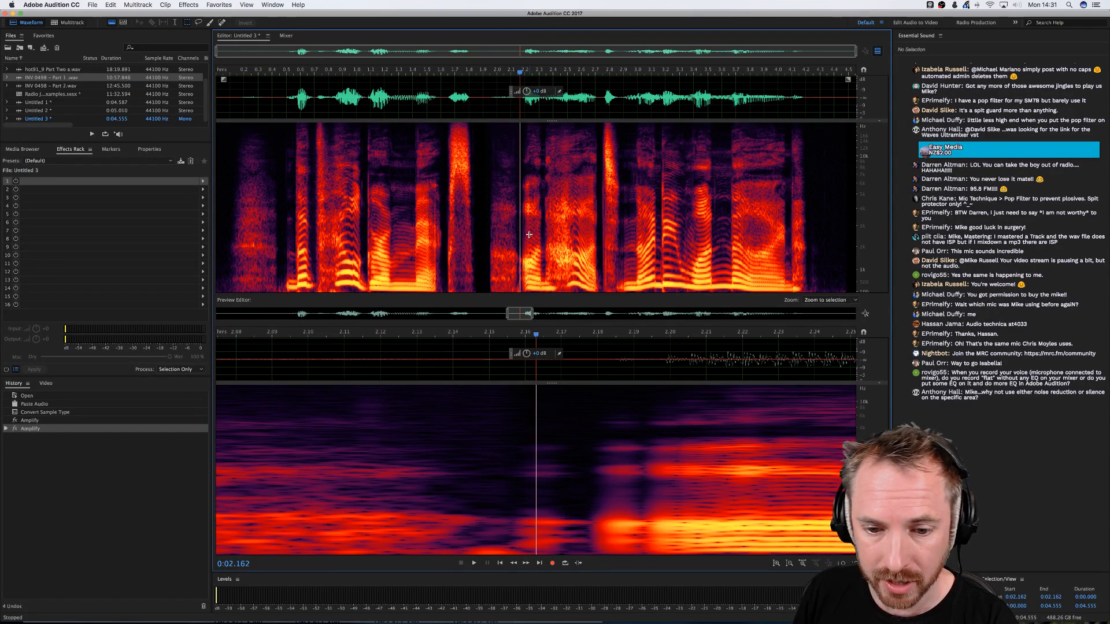
left_click(488, 72)
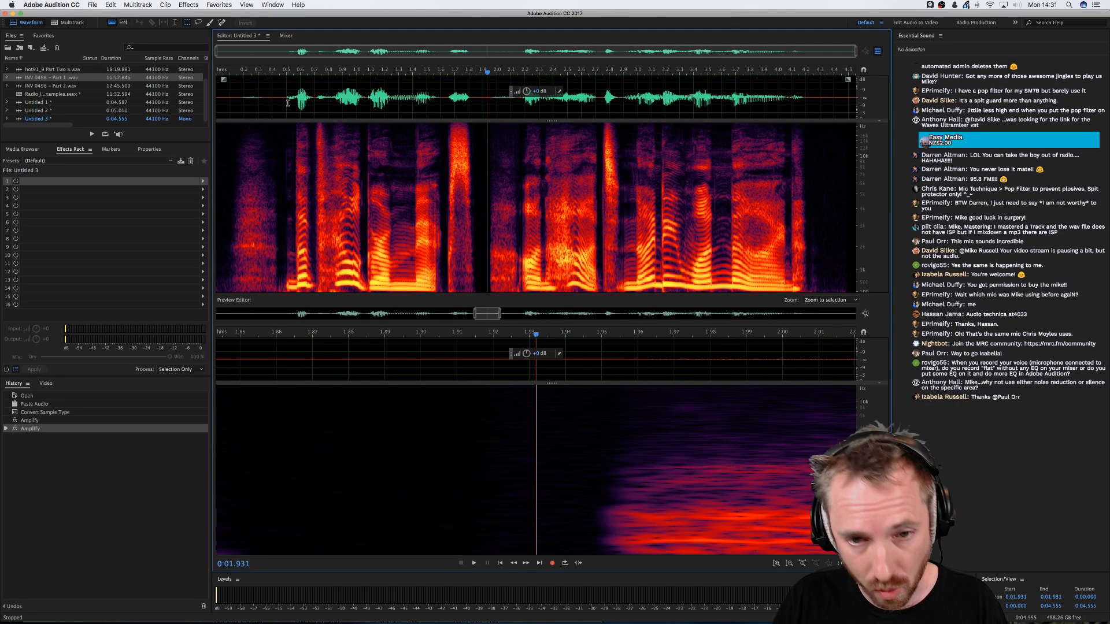
mouse_move(270, 103)
left_mouse_down()
mouse_move(229, 103)
mouse_move(281, 103)
left_mouse_up()
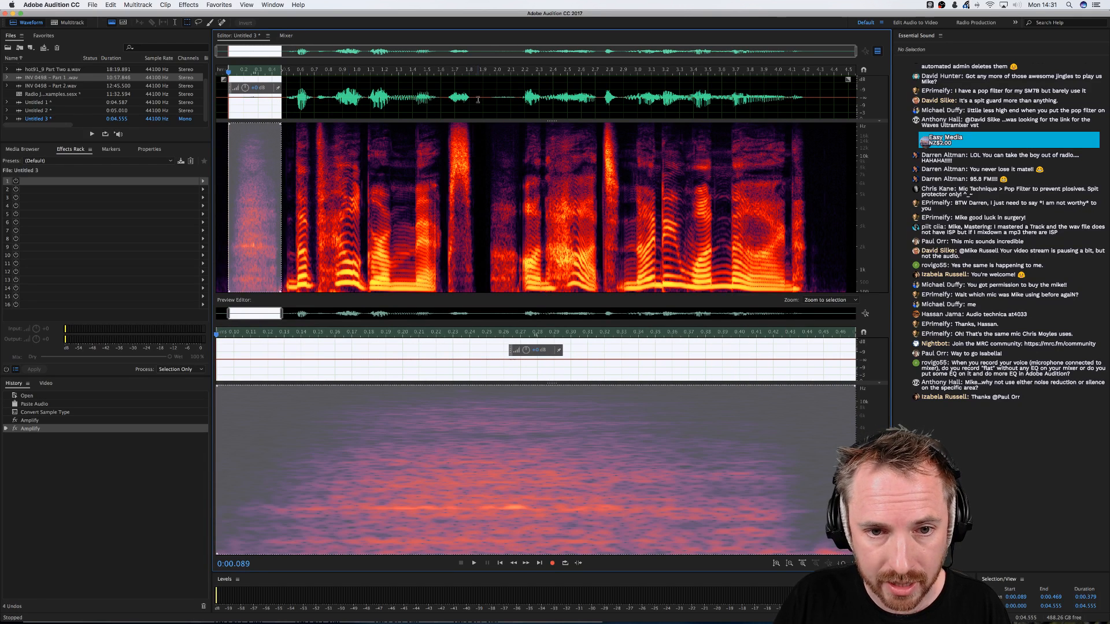
Replace the mid-phrase breath between about 1.898 and 2.183 s with inserted silence of the same length
left_click_drag(482, 100, 522, 99)
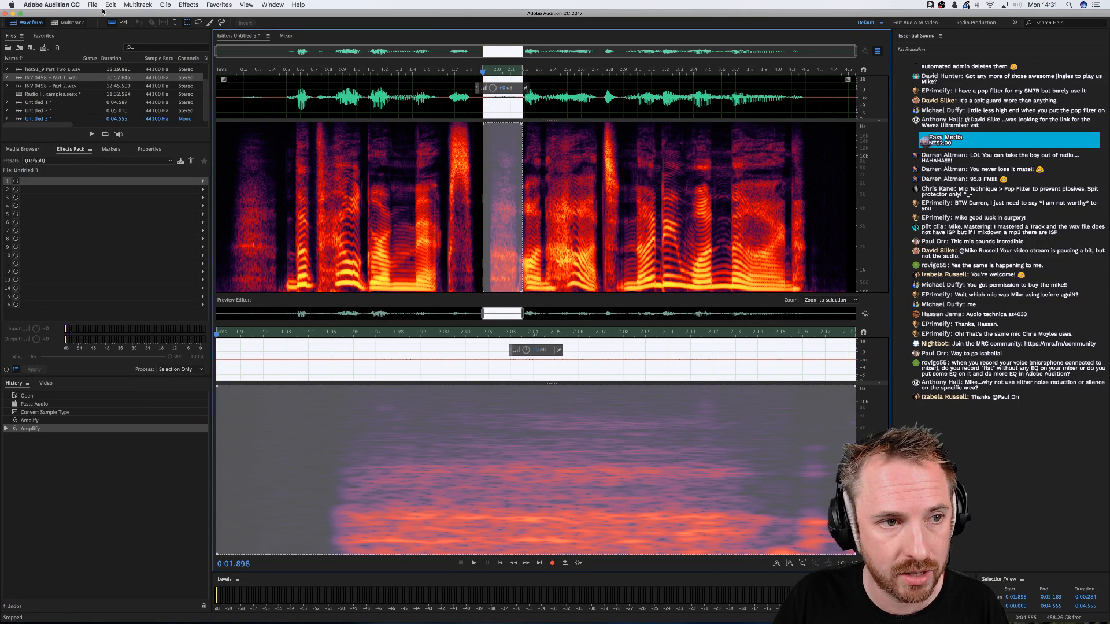
left_click(146, 5)
mouse_move(110, 5)
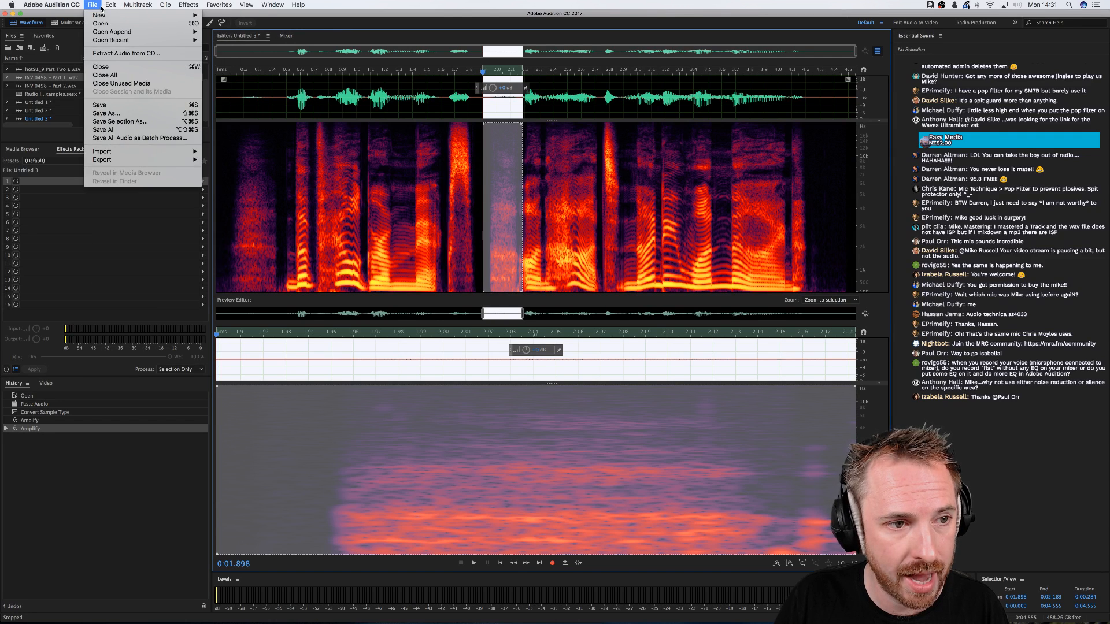
mouse_move(151, 168)
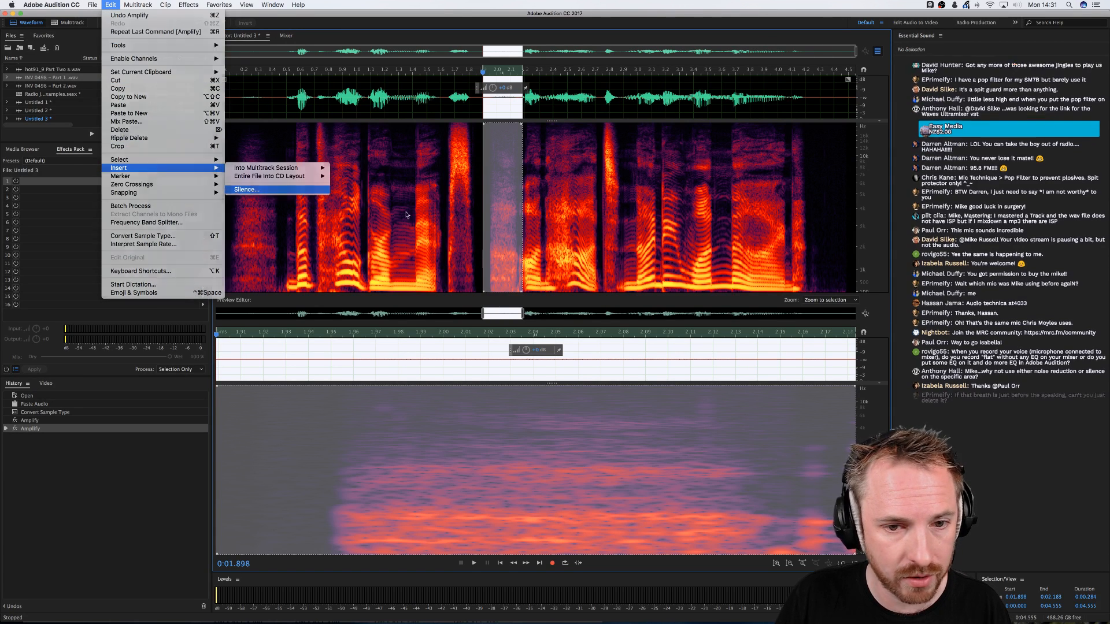
left_click(246, 189)
left_click(593, 327)
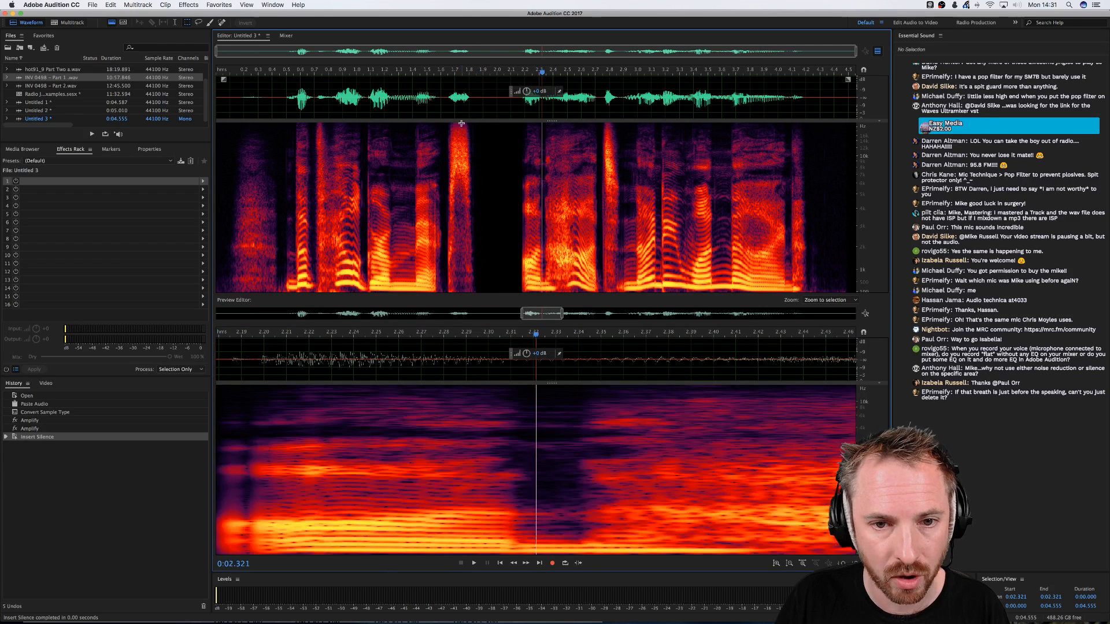
Shorten the silent gap by deleting the 0.100 s between about 1.992 and 2.092 s
left_click(487, 163)
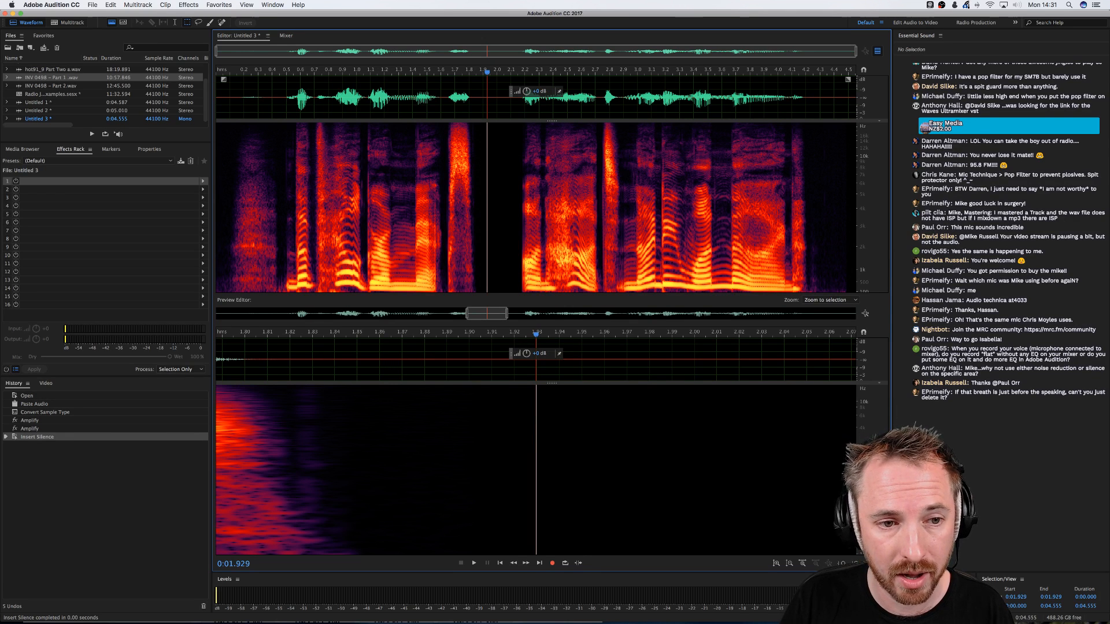
left_click(487, 104)
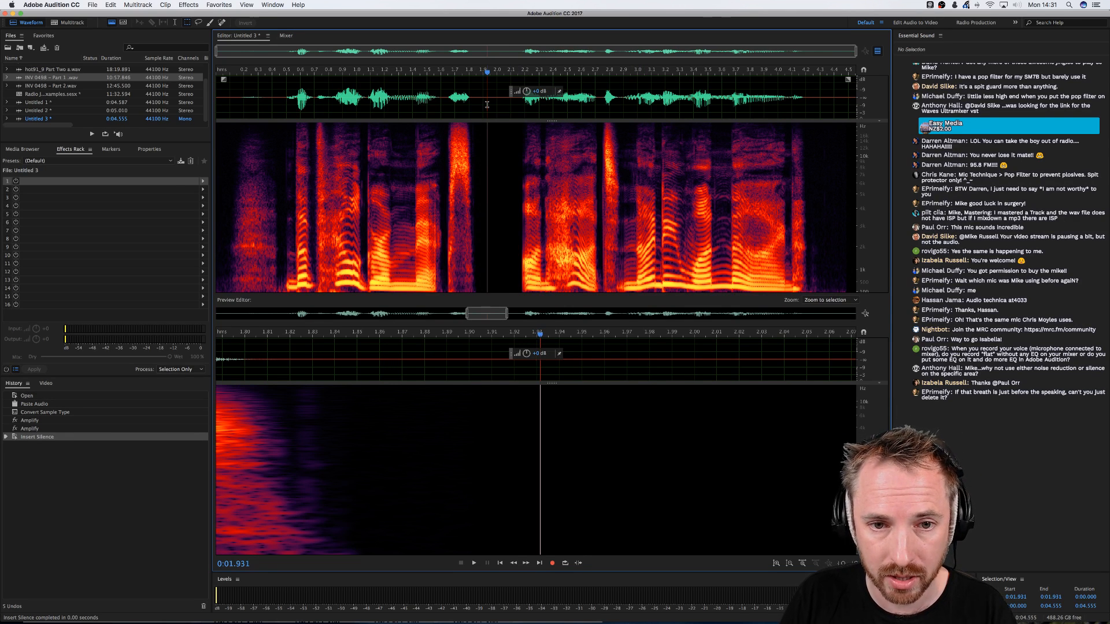
left_click_drag(496, 103, 510, 103)
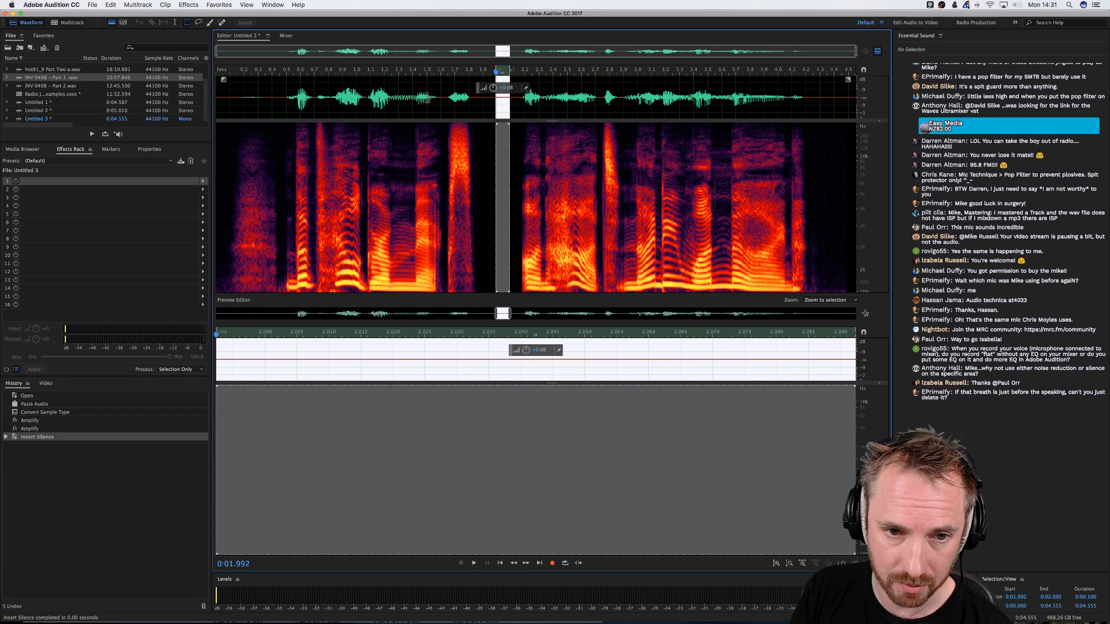
key("Delete")
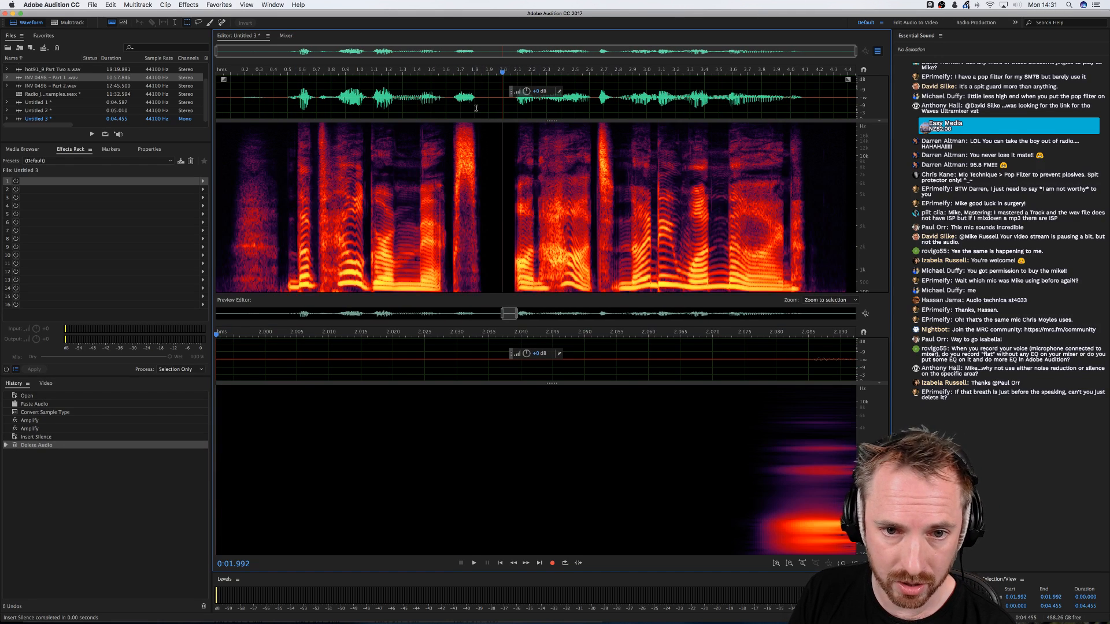
Select the opening breath between about 0.101 and 0.491 s and reduce its level with Amplify
left_click(475, 108)
left_click_drag(287, 99, 230, 99)
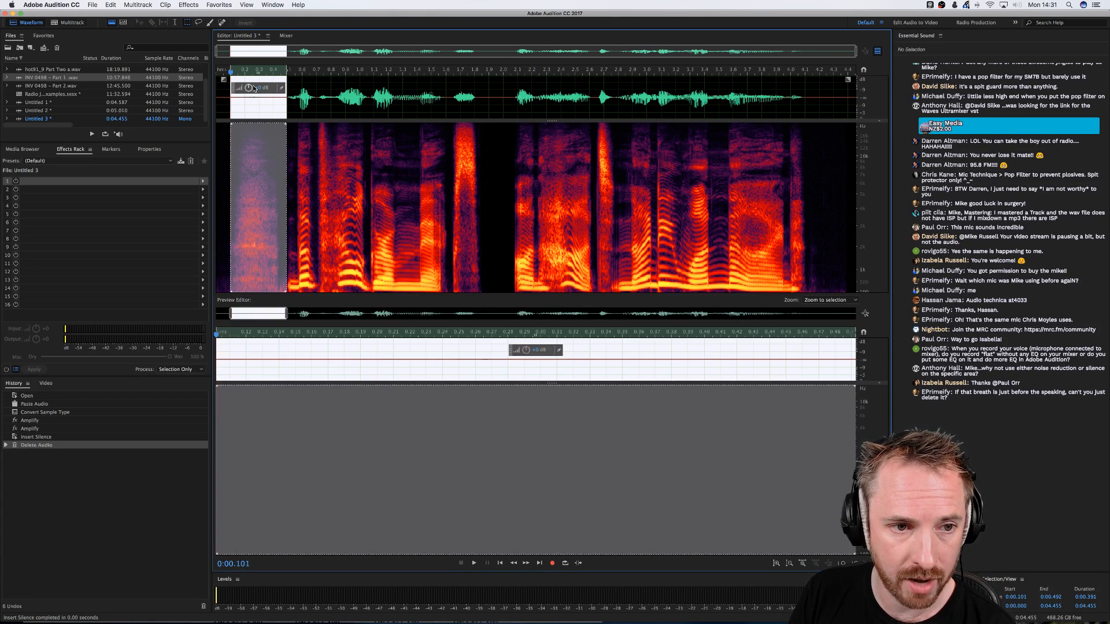
key("shift+r")
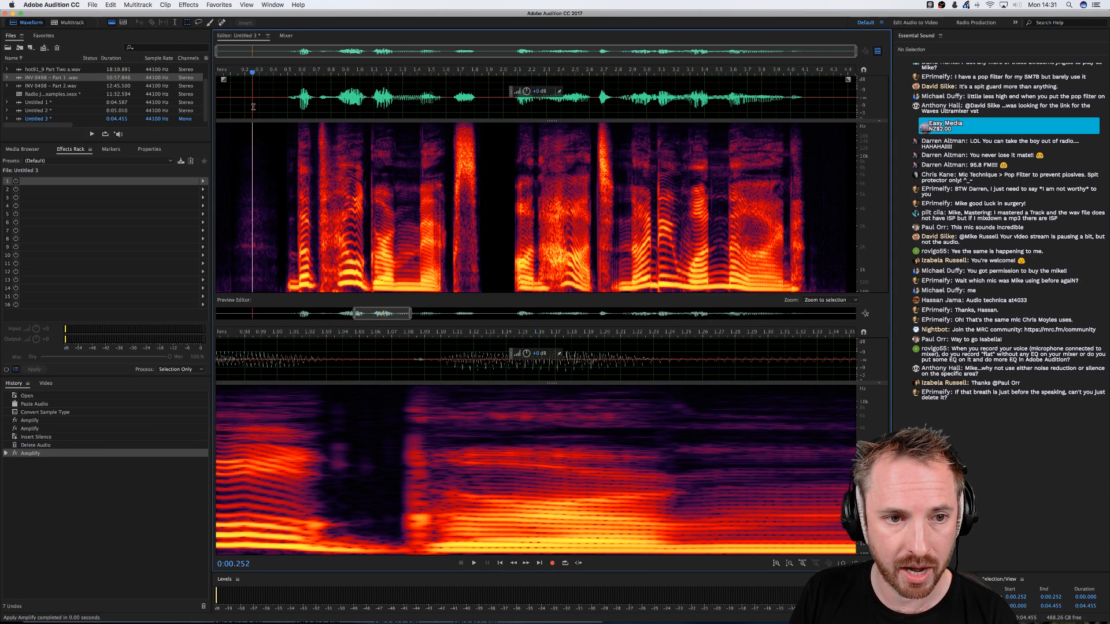
Return to the multitrack session and move L3 UltraMaximizer above Pitch Shifter in the Voice Processed track's effects chain
left_click(233, 106)
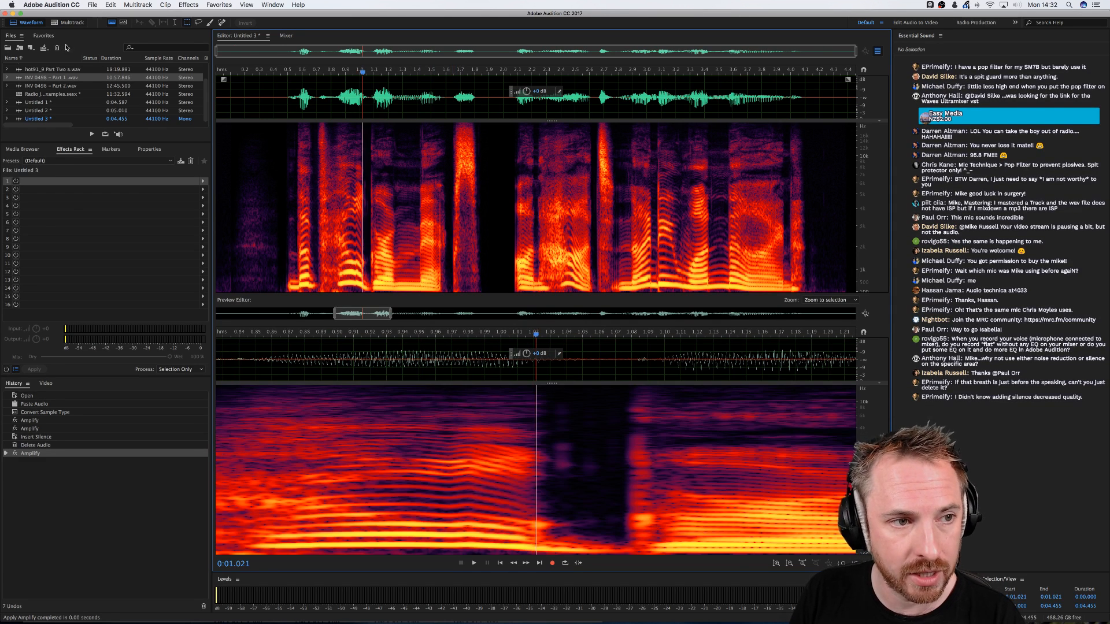
left_click(68, 22)
left_click(339, 117)
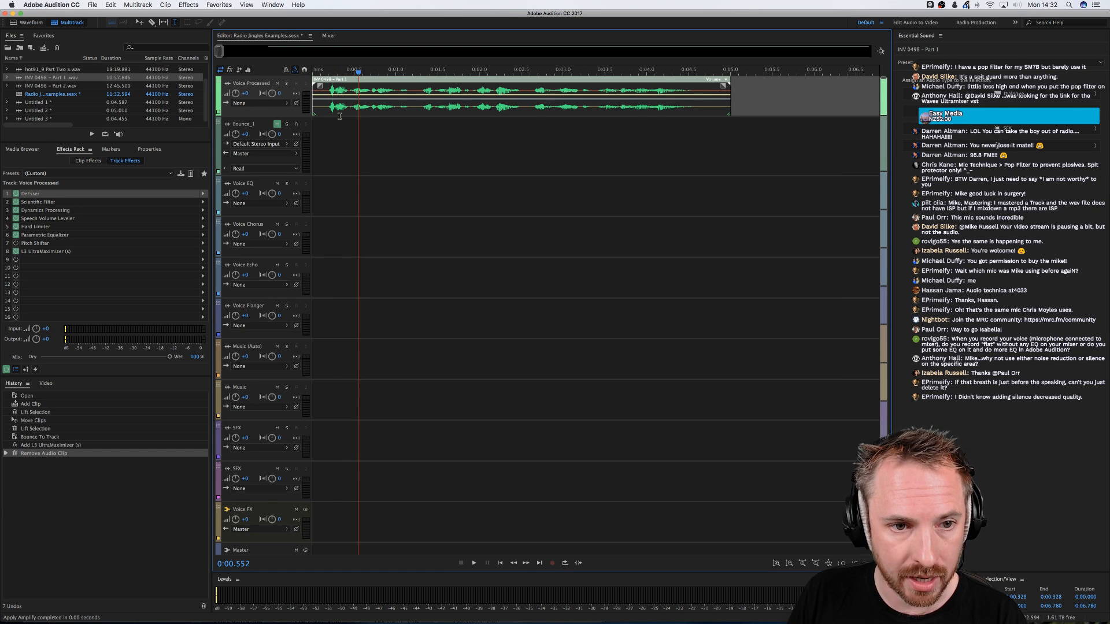
left_click(327, 115)
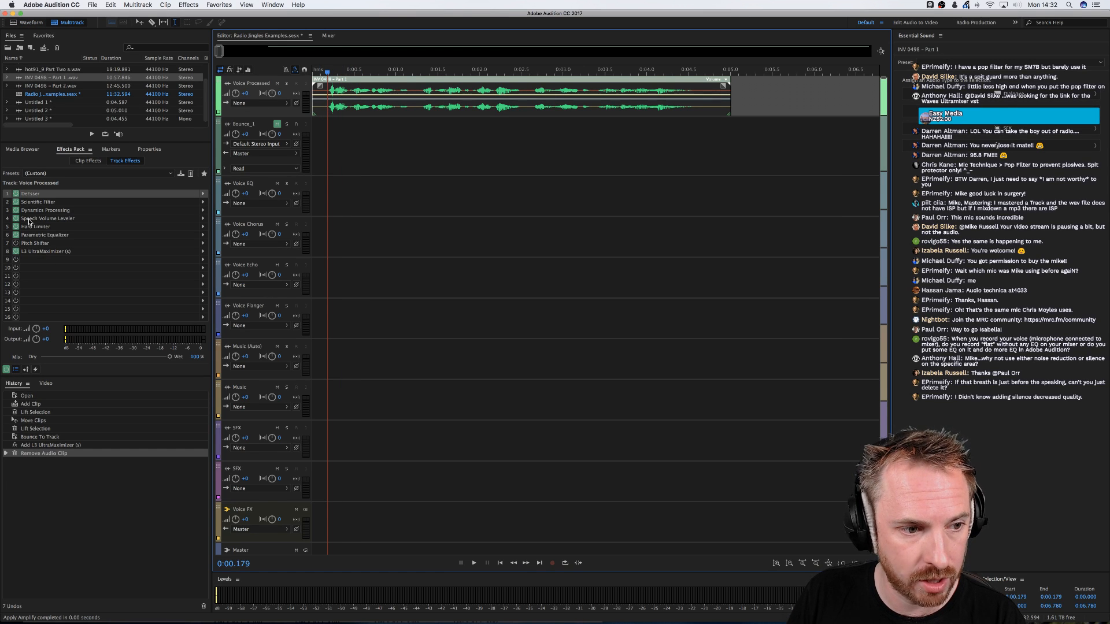
left_click_drag(31, 254, 49, 245)
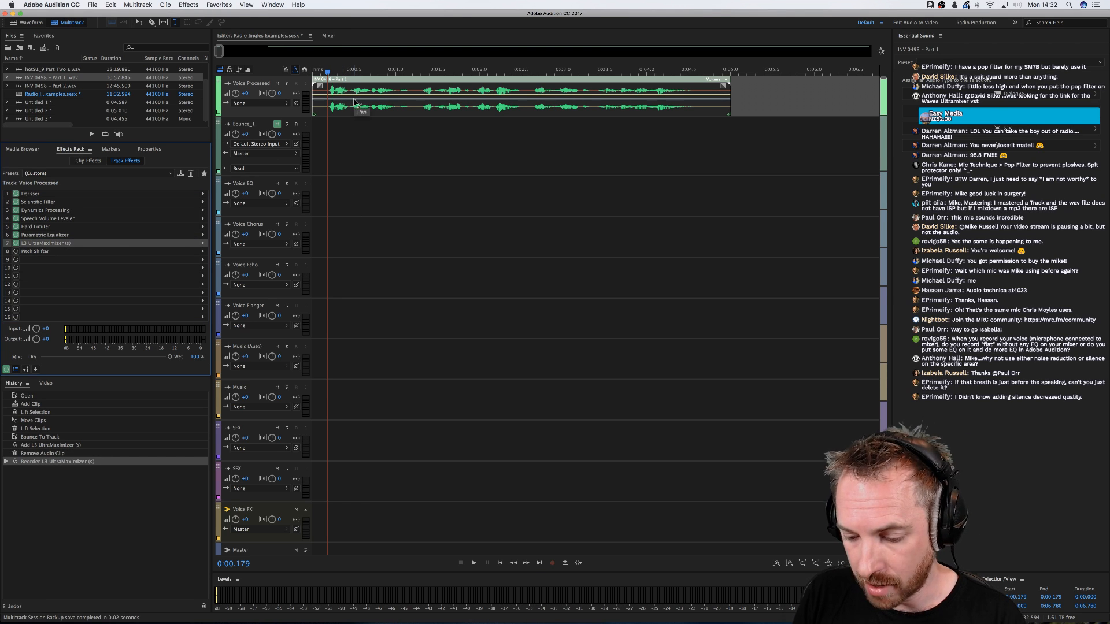
Browse to the Alv9 FX w Tails folder and add Alv9 FX w Tail 13.wav at the start of the first SFX track
left_click(22, 149)
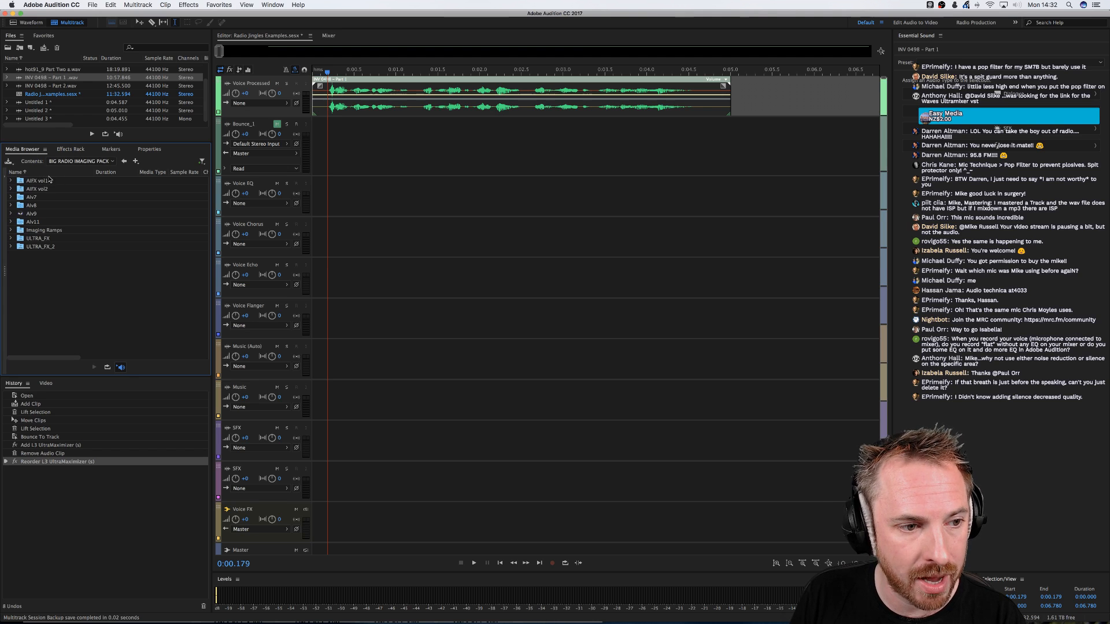
double_click(32, 213)
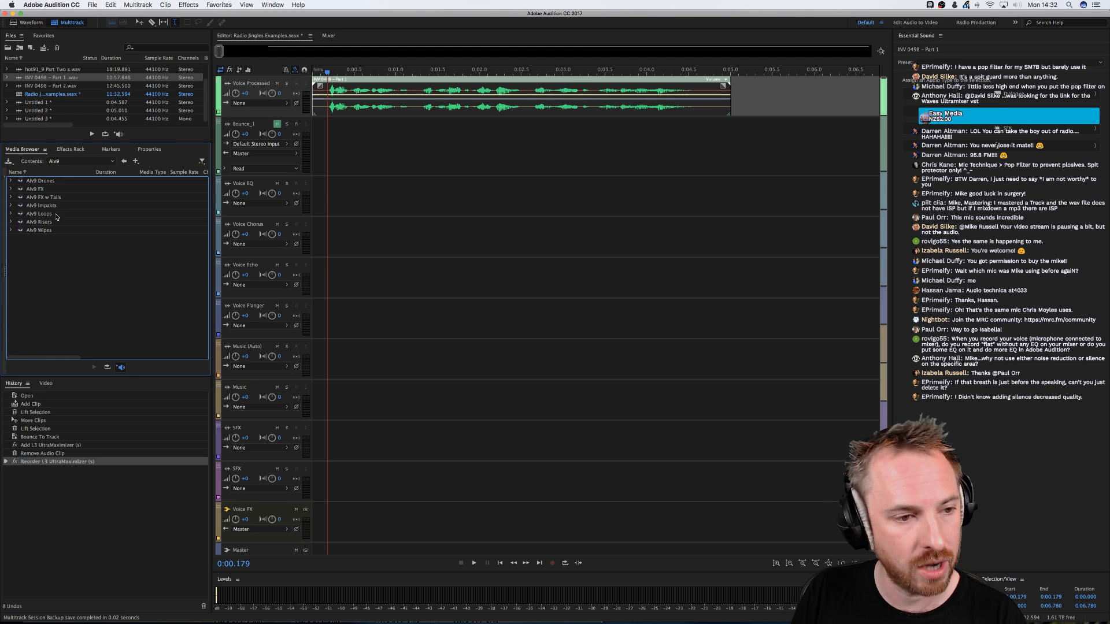
double_click(42, 197)
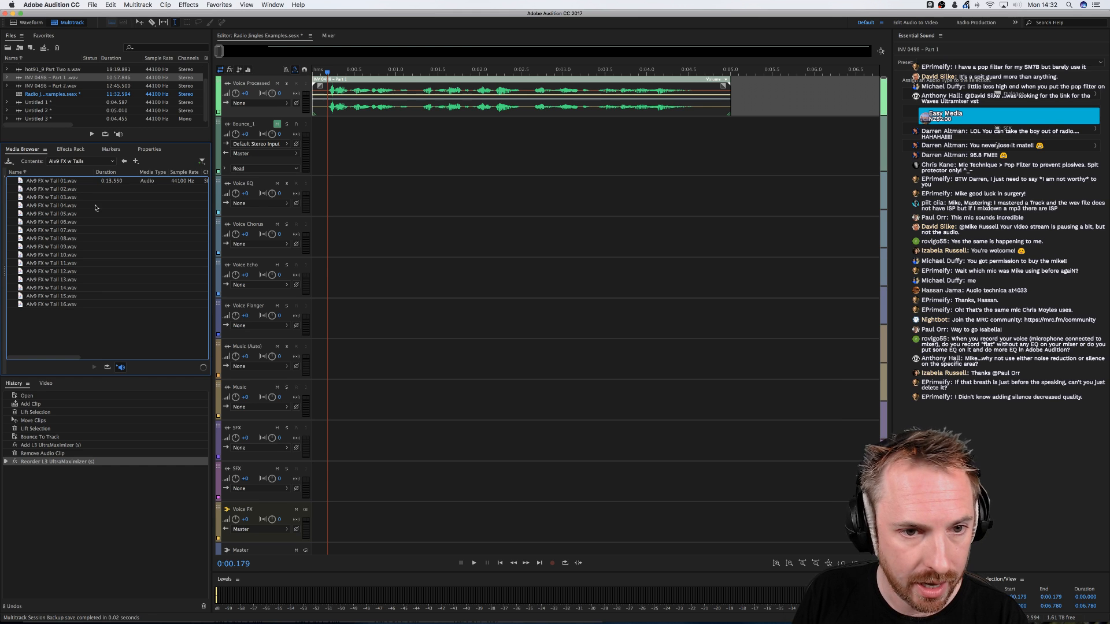
left_click_drag(52, 279, 343, 458)
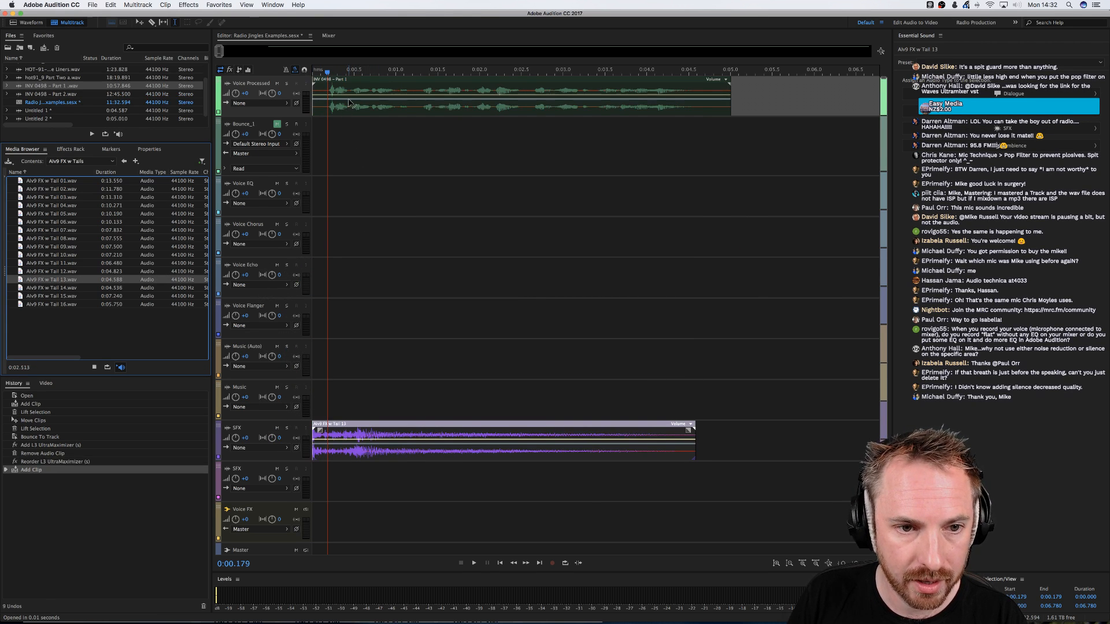
Shift the voice clip to start at about 0.4 s, auditioning its timing against the sound effect
left_click_drag(349, 103, 368, 104)
left_click_drag(329, 74, 313, 73)
key("space")
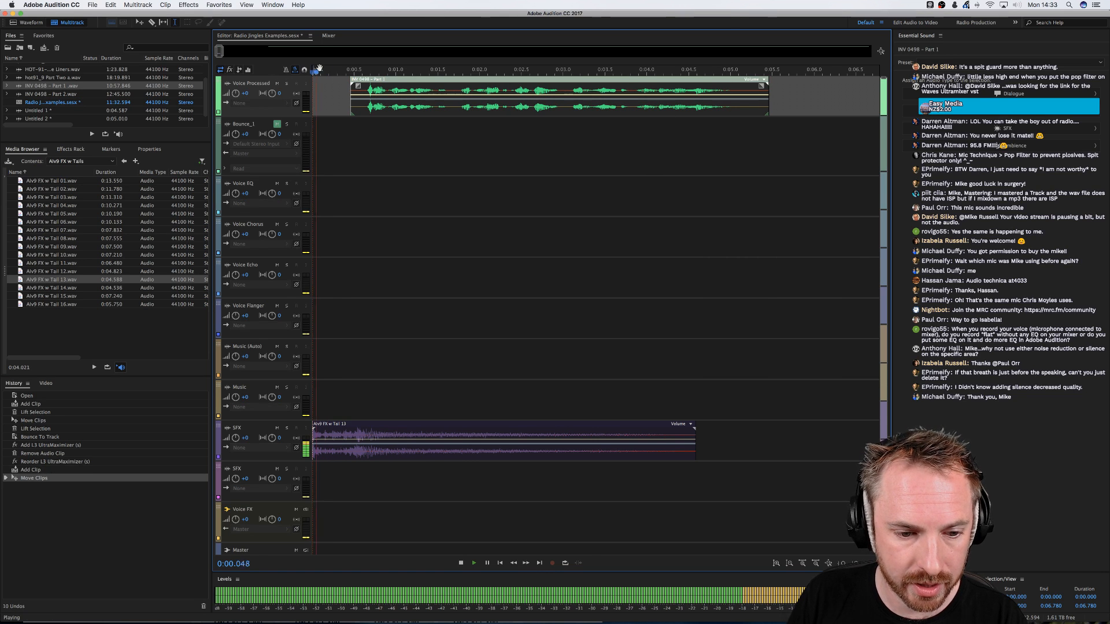
key("space")
left_click_drag(373, 110, 367, 107)
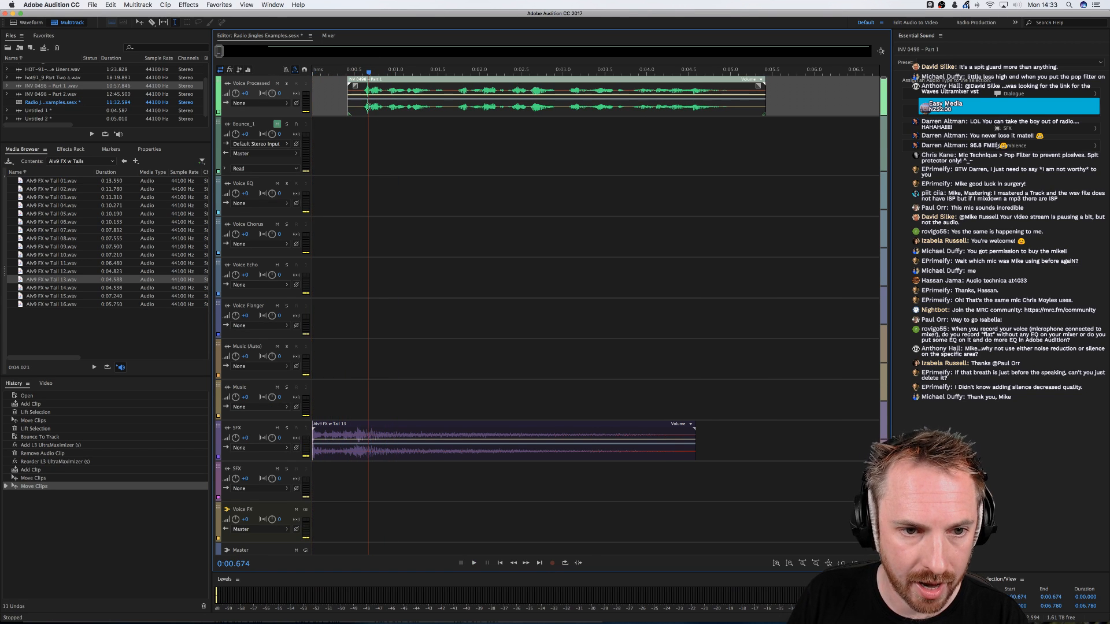
Match the clip loudness of the voice and sound effect clips and play the result from the start
left_click(382, 447)
right_click(373, 449)
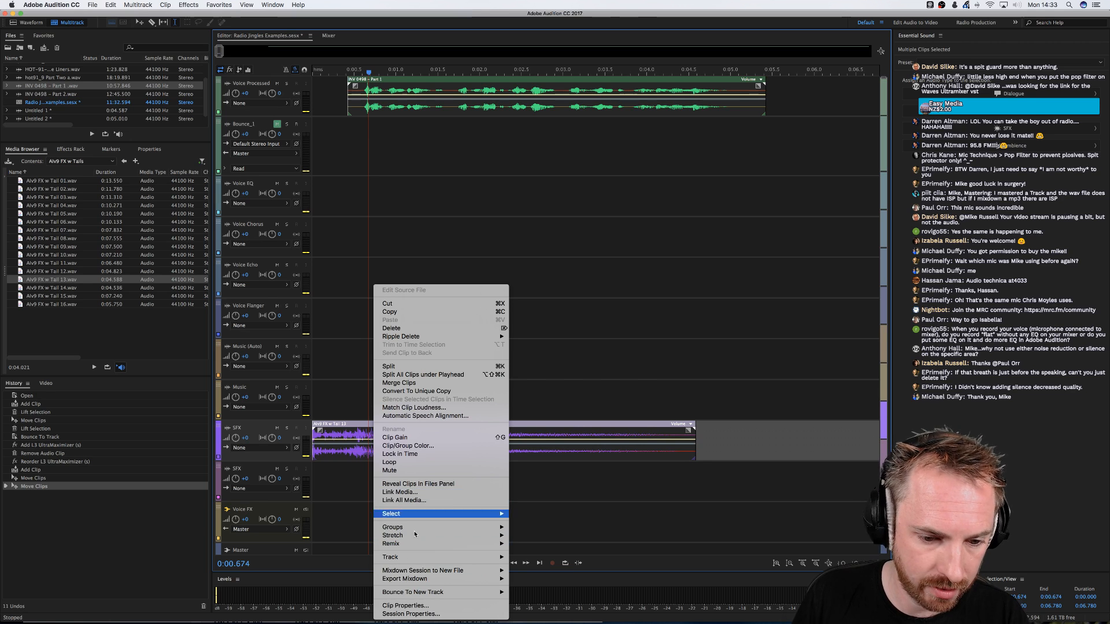
mouse_move(408, 571)
left_click(414, 407)
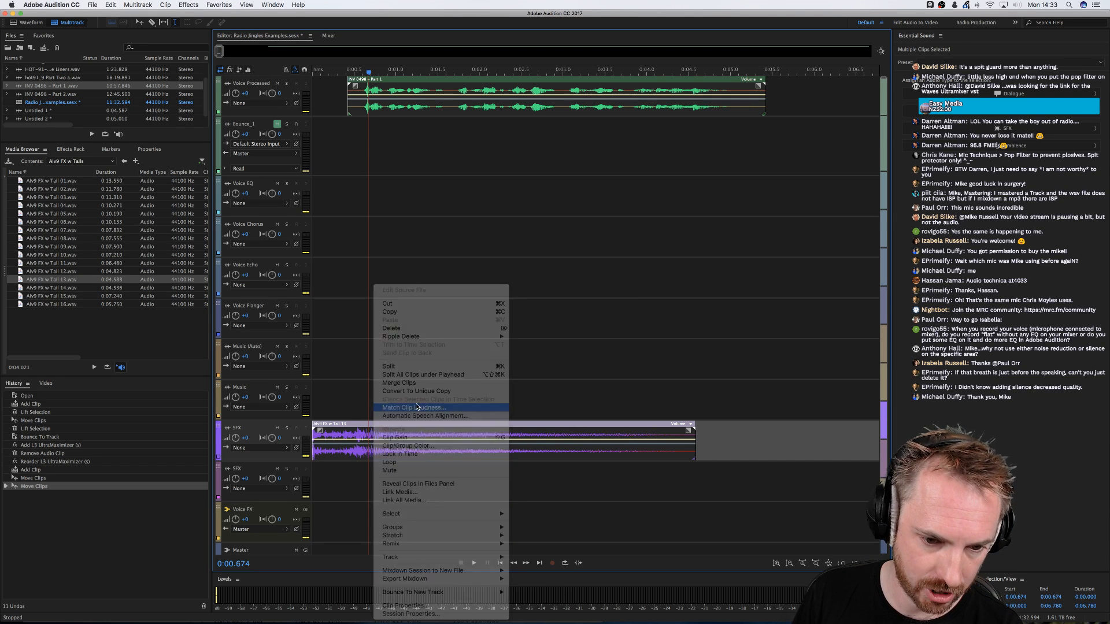
left_click(313, 71)
key("space")
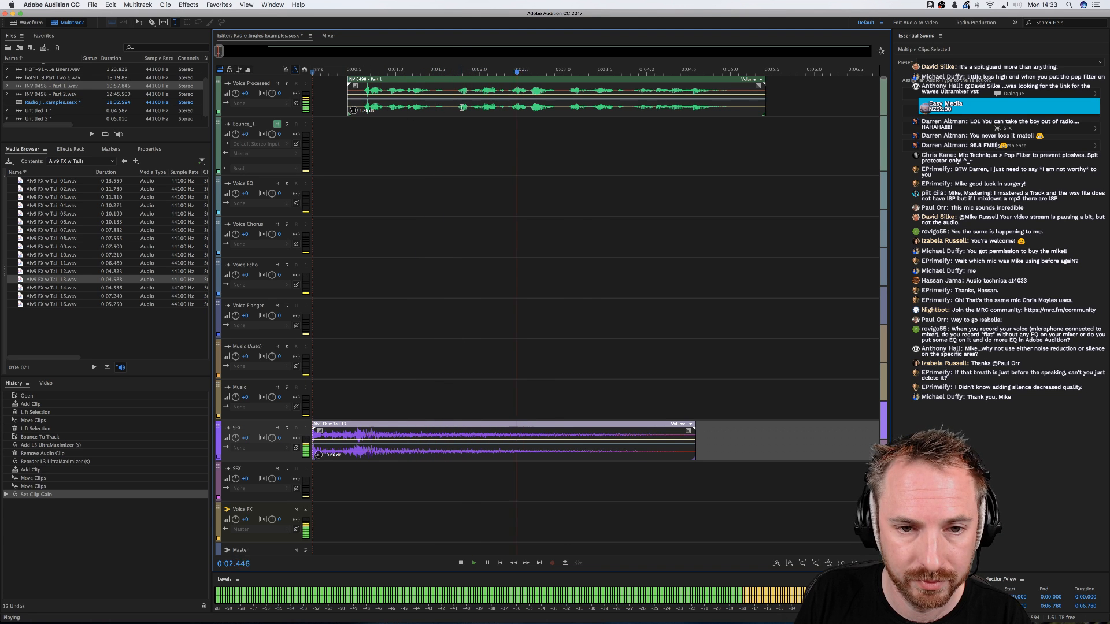
key("space")
Browse to the Alv9 FX folder and add Alv9 FX 52.wav to the second SFX track
left_click(81, 161)
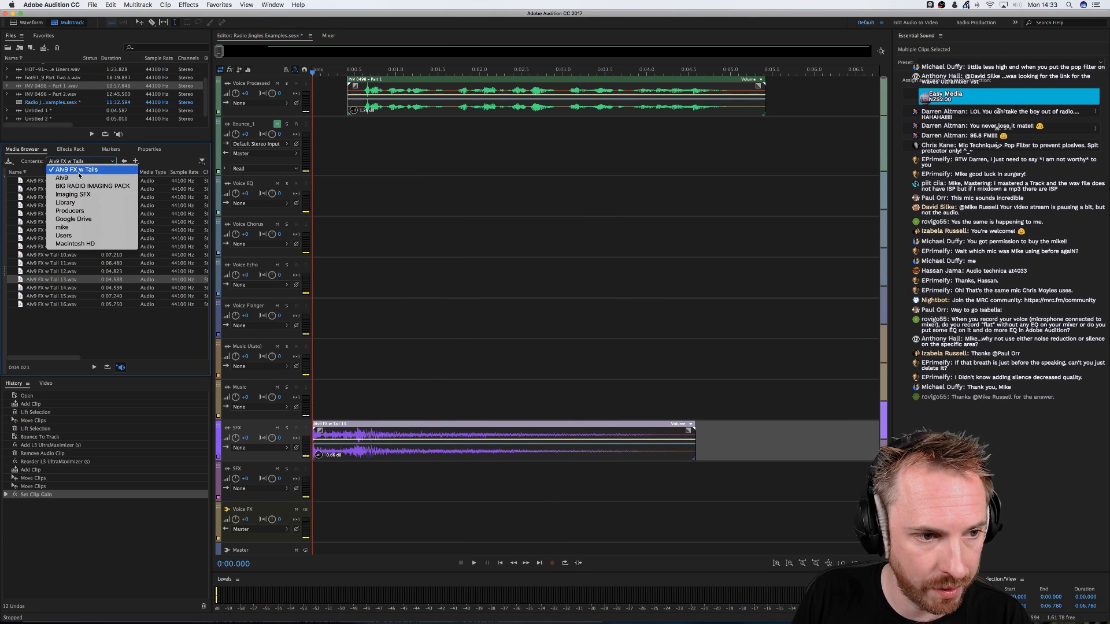
key("Return")
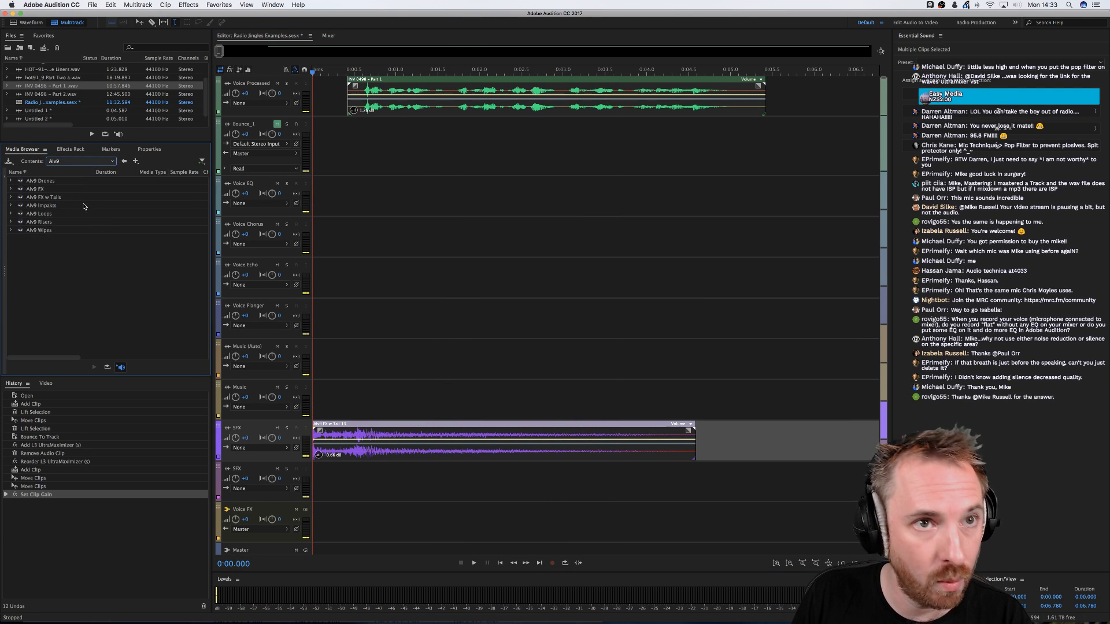
double_click(46, 191)
scroll(41, 277, "down", 10)
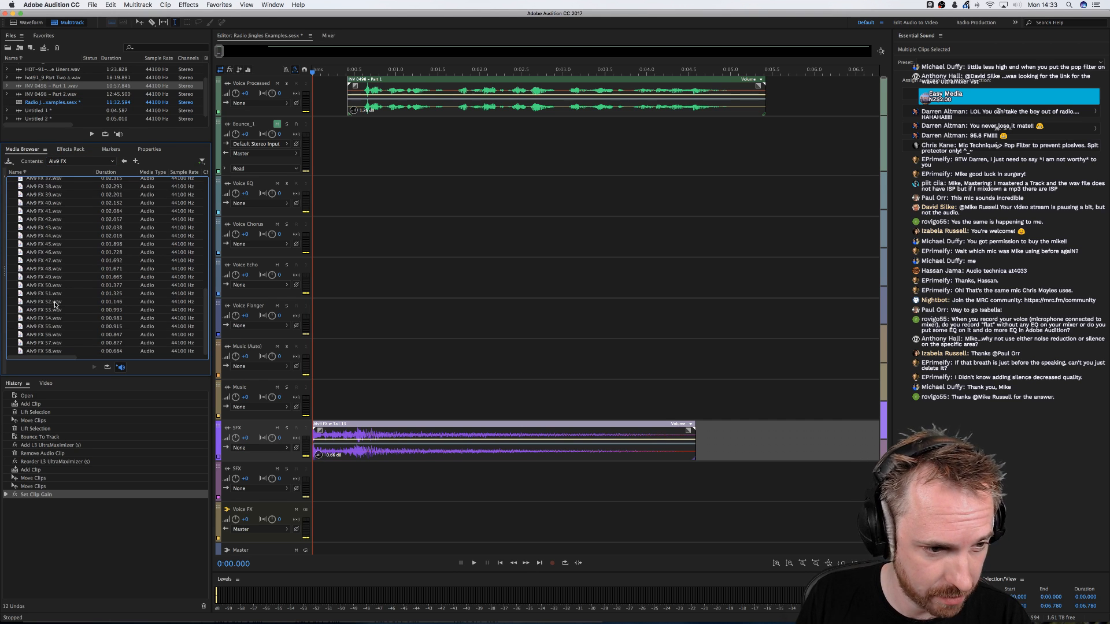
left_click_drag(39, 300, 458, 476)
Split the Alv9 FX 52 clip, place its parts at about 1.4 s and 2.8 s, and play the passage
left_click(558, 367)
key("super+k")
left_click(401, 358)
key("space")
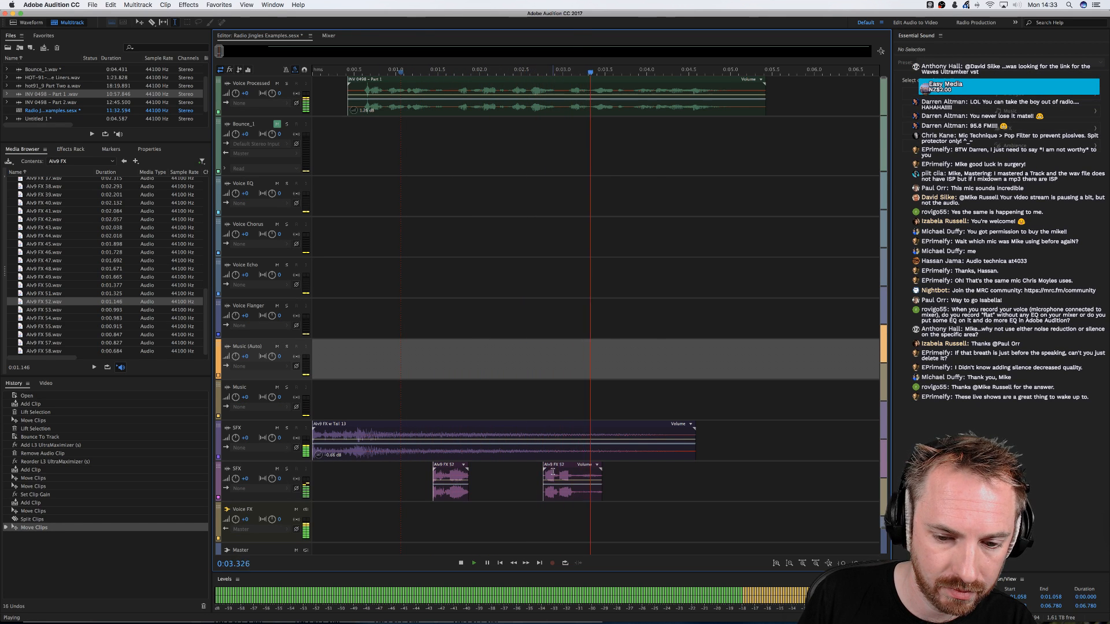
key("space")
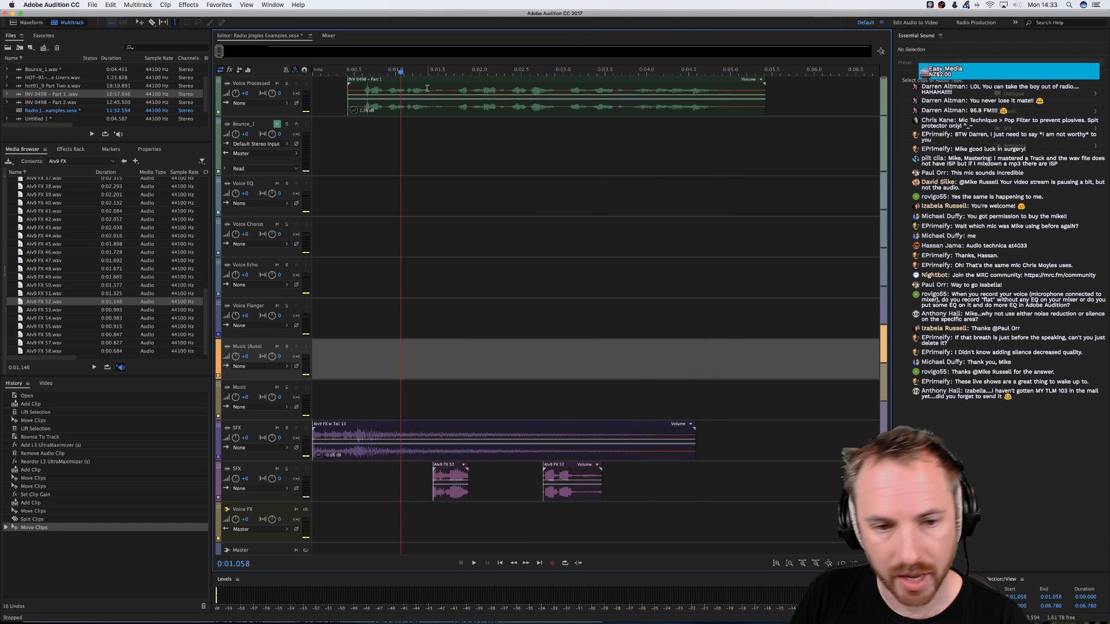
Play the jingle from the start of the session to check the mix
left_click_drag(385, 72, 312, 72)
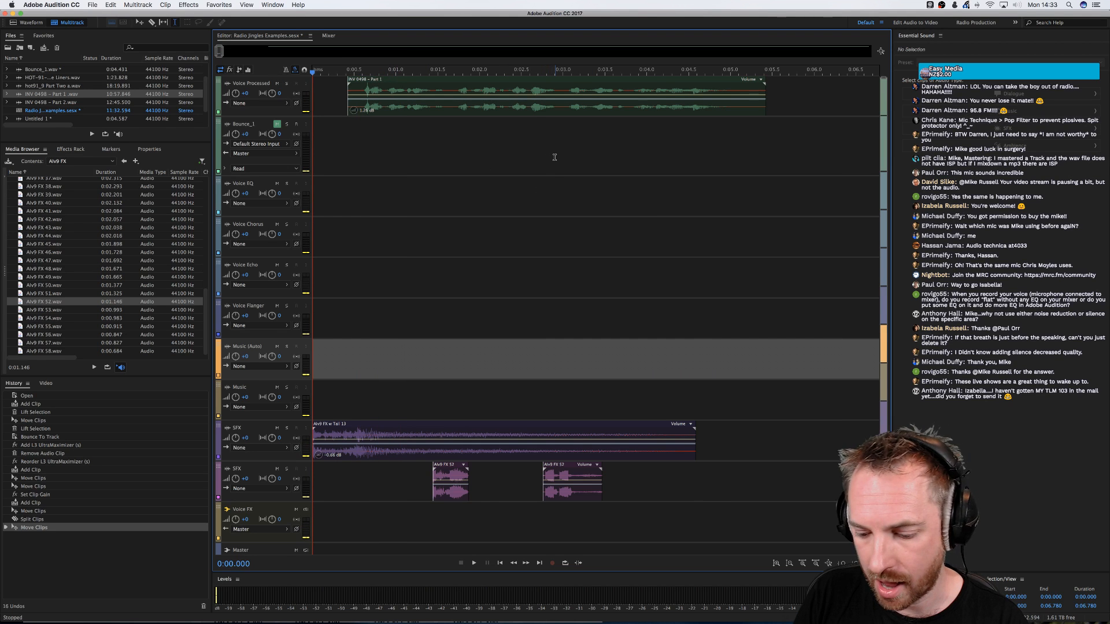
key("minus")
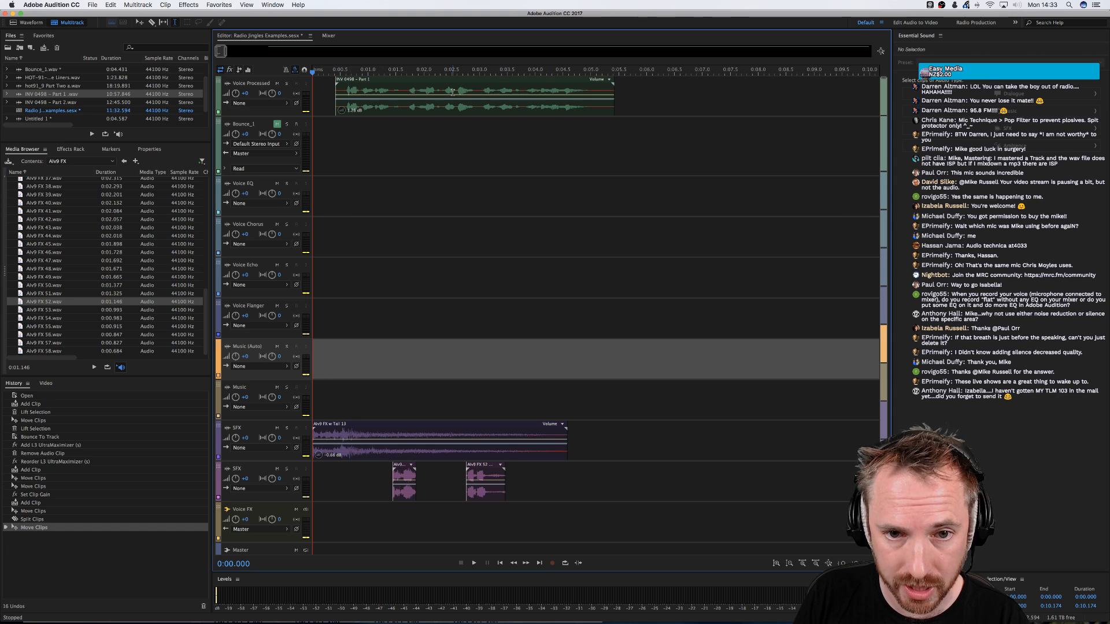
key("space")
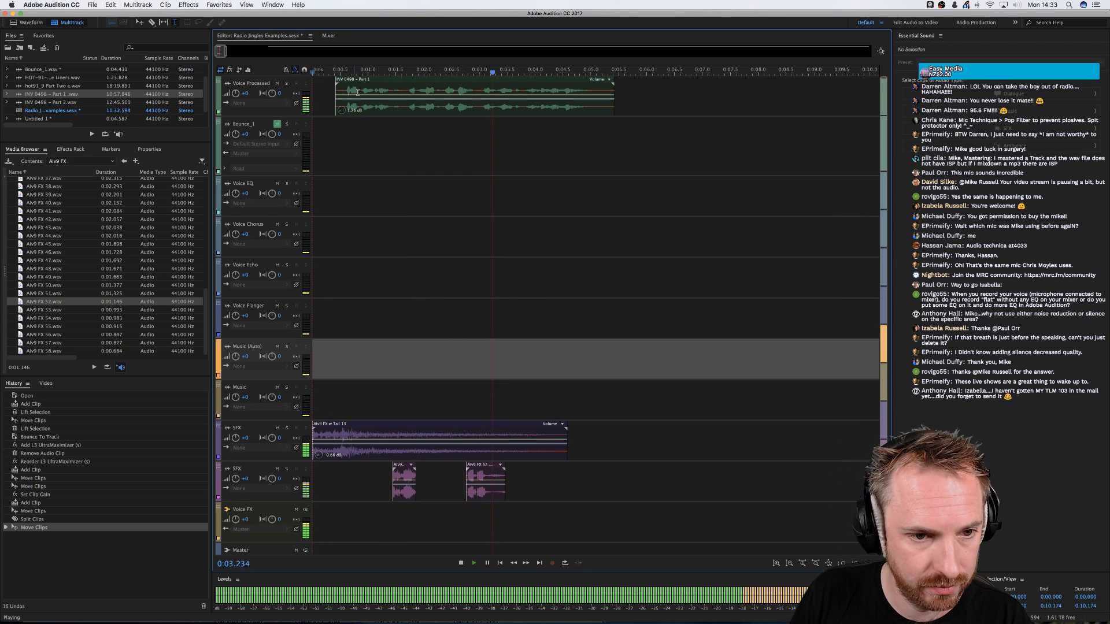
key("space")
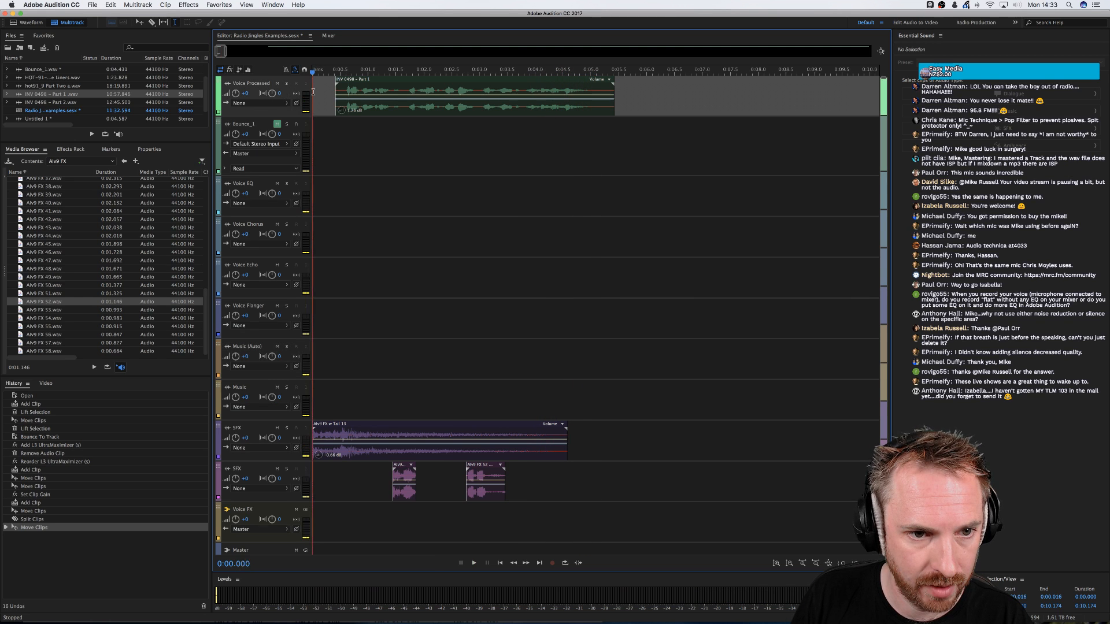
Open L3 UltraMaximizer on the Voice Processed track and examine its limiting during playback of the jingle
left_click(70, 150)
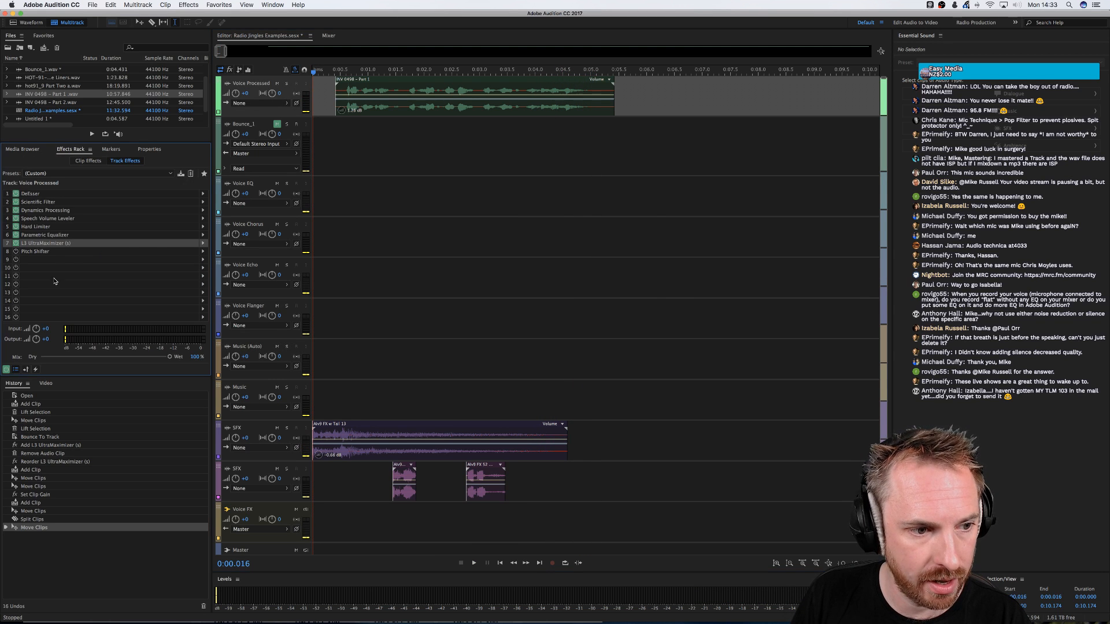
double_click(45, 244)
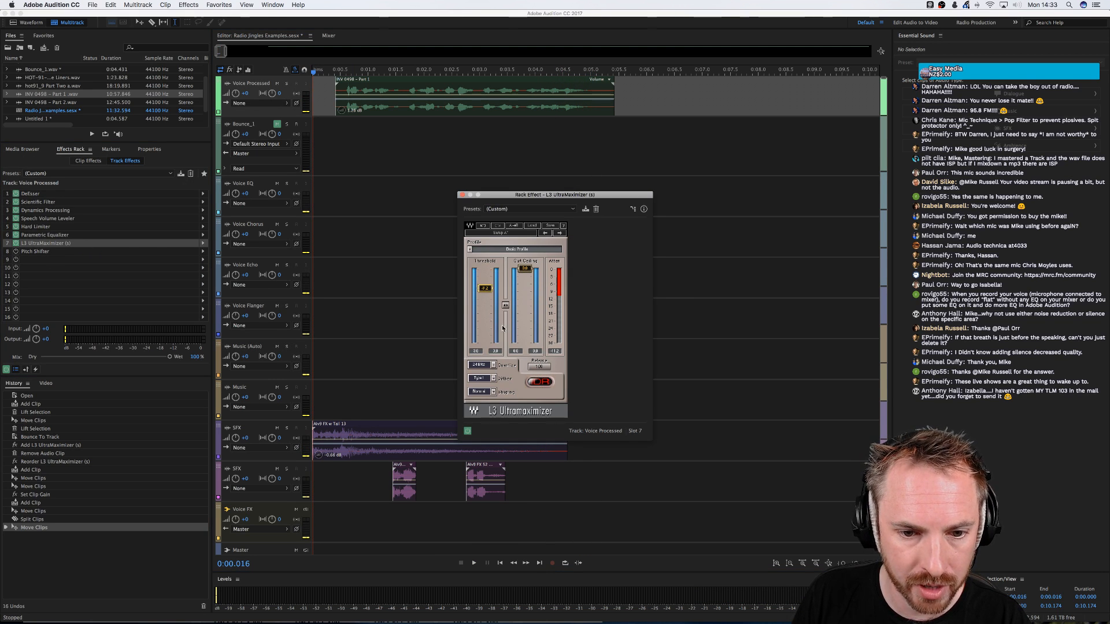
key("space")
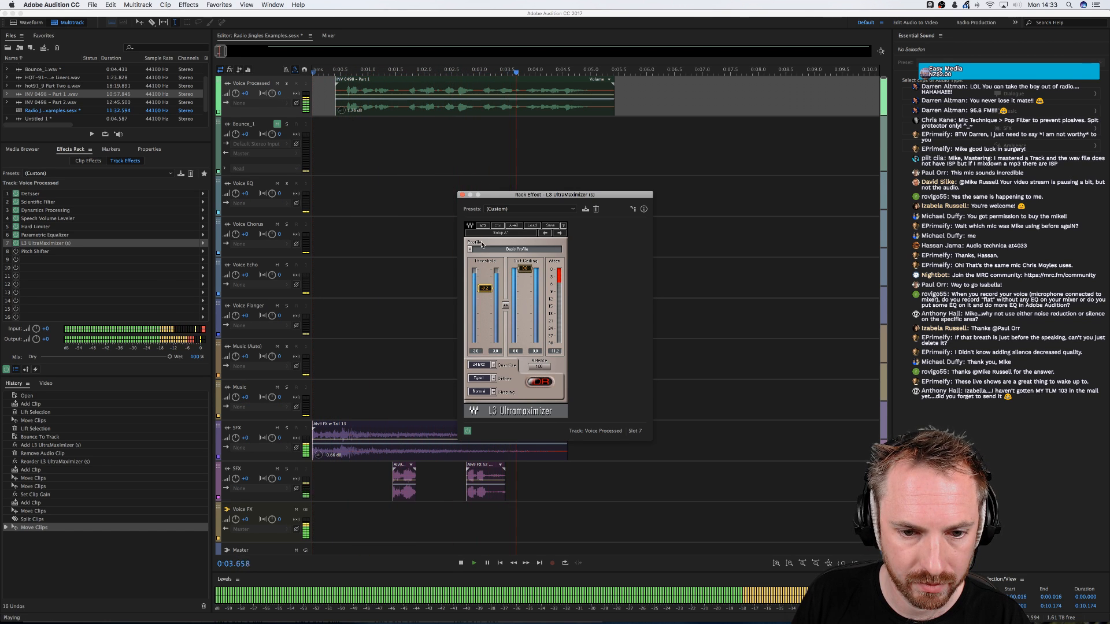
key("space")
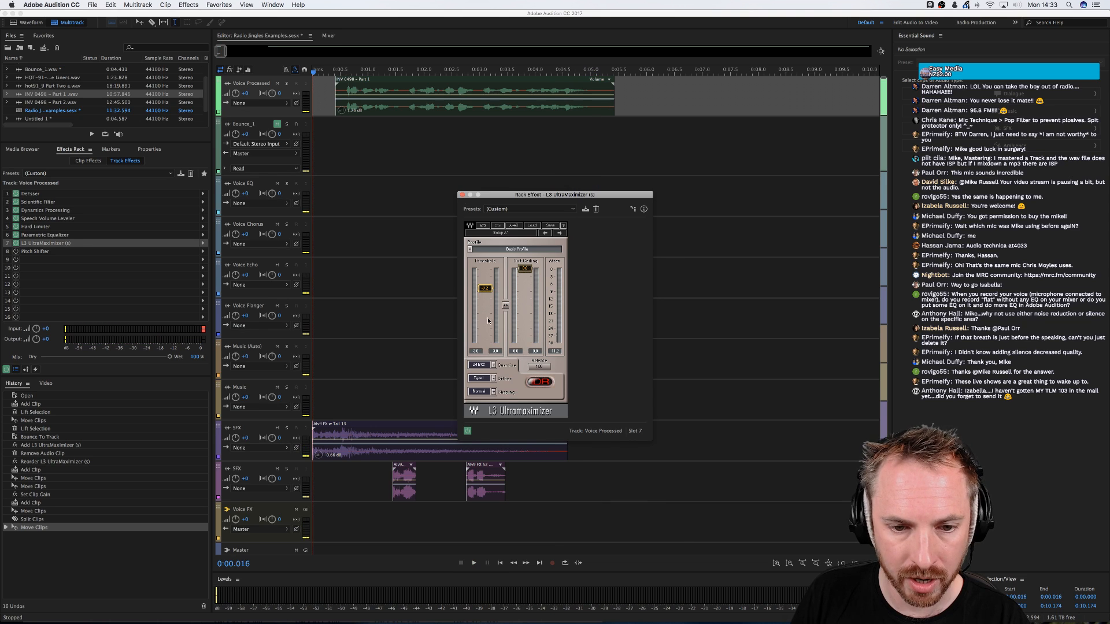
key("space")
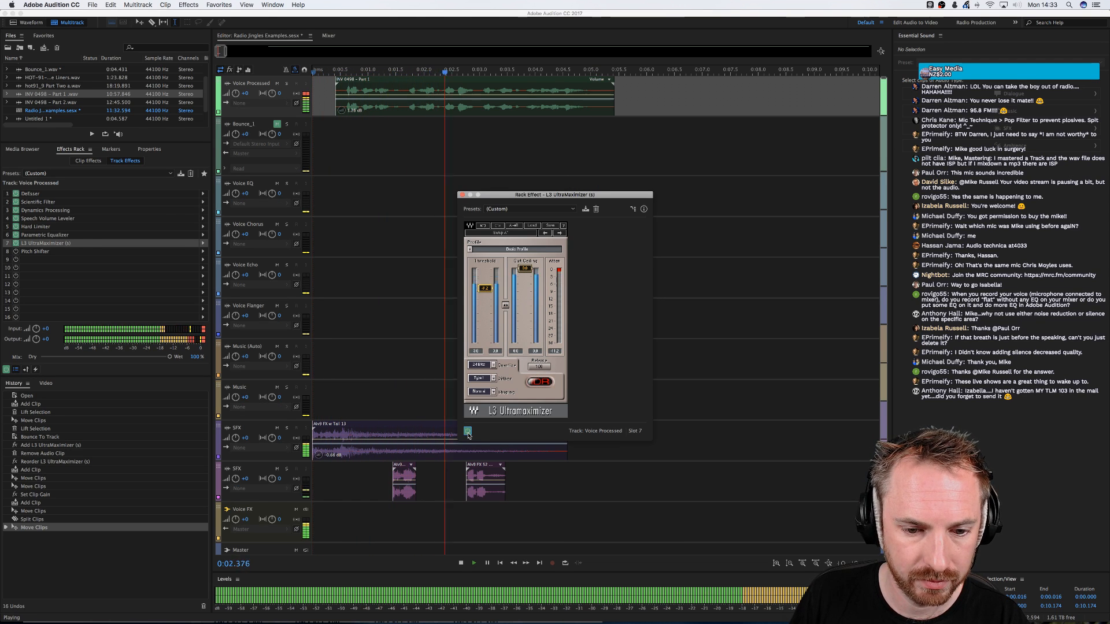
key("space")
left_click(462, 194)
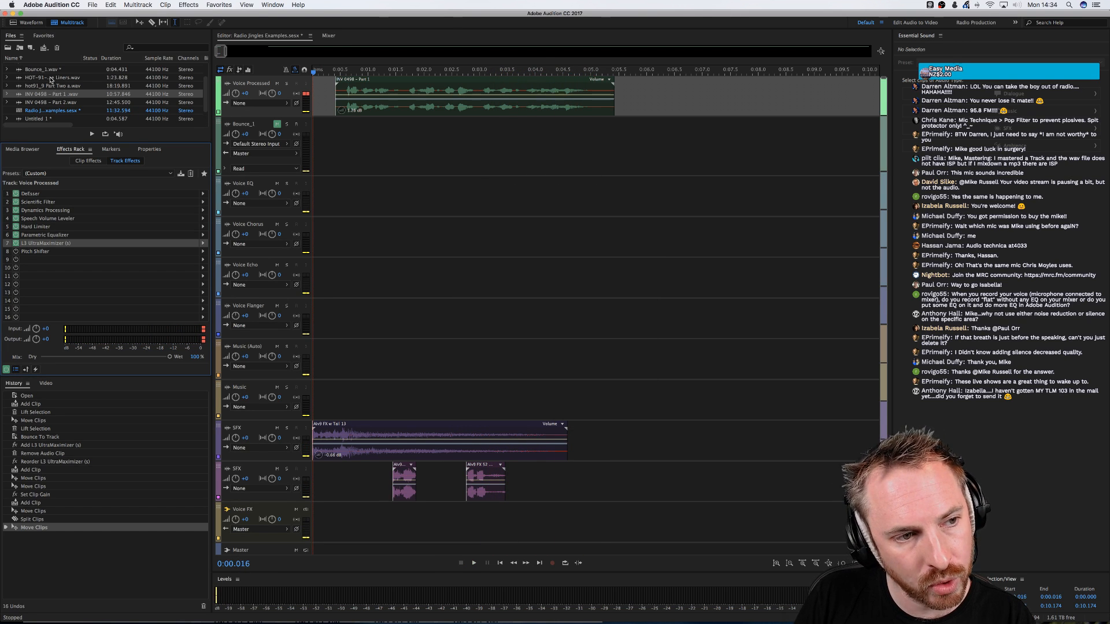
Add the HOT-91-9 More Liners recording to the session and place it on the Voice EQ track
left_click_drag(51, 79, 693, 148)
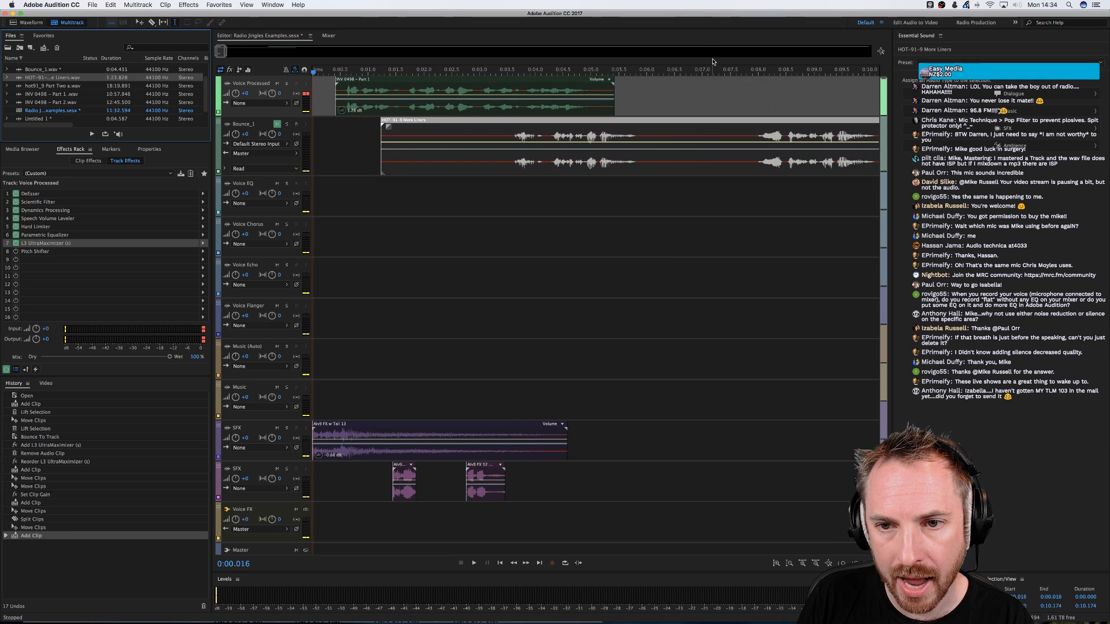
scroll(708, 67, "down", 2)
left_click(602, 101)
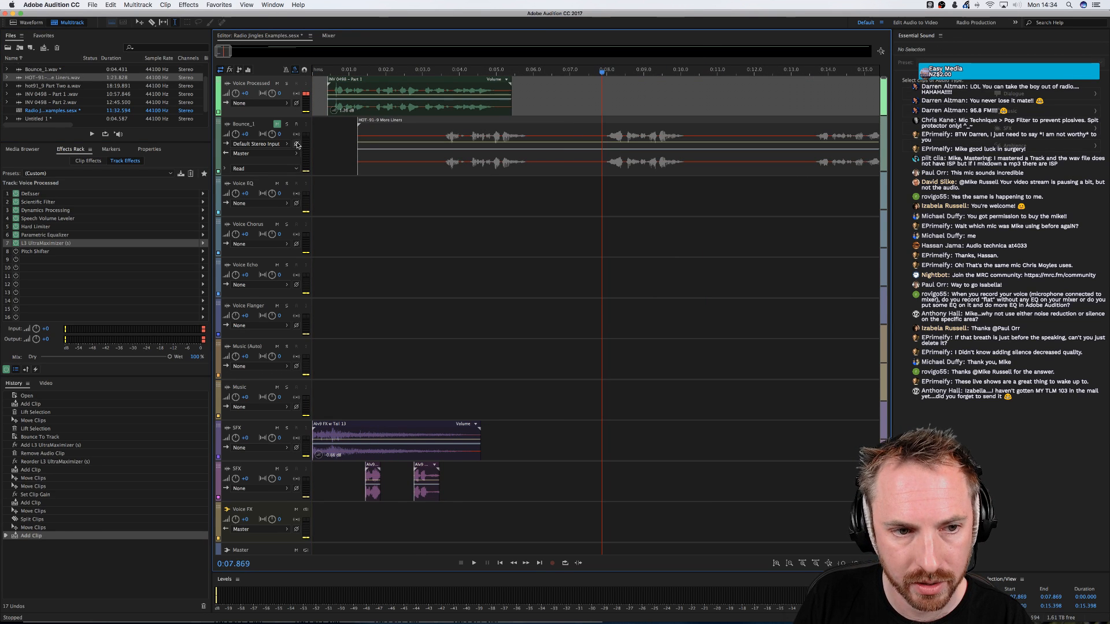
left_click_drag(621, 174, 623, 199)
Audition the liners on the Voice EQ track and delete the section from about 29.41 to 37.57 s
key("space")
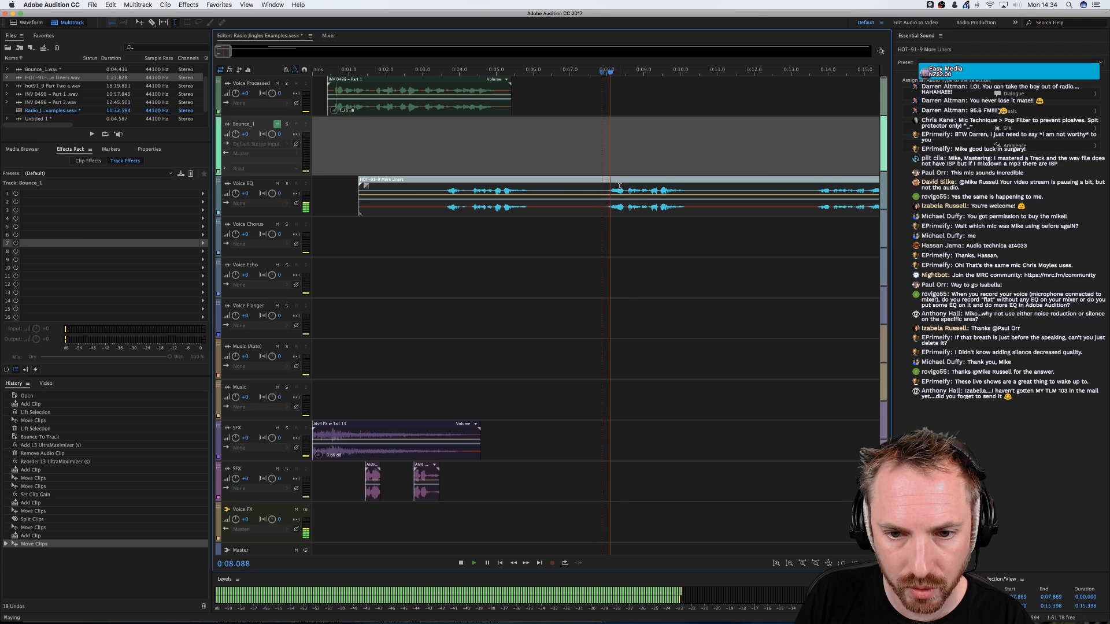
scroll(650, 145, "down", 3)
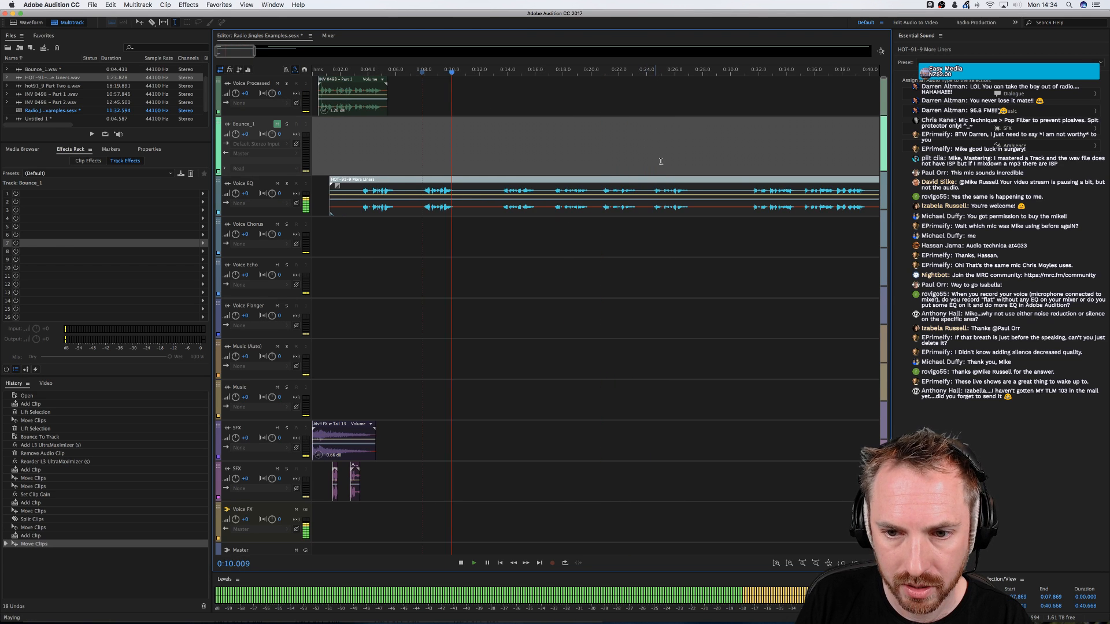
left_click(650, 206)
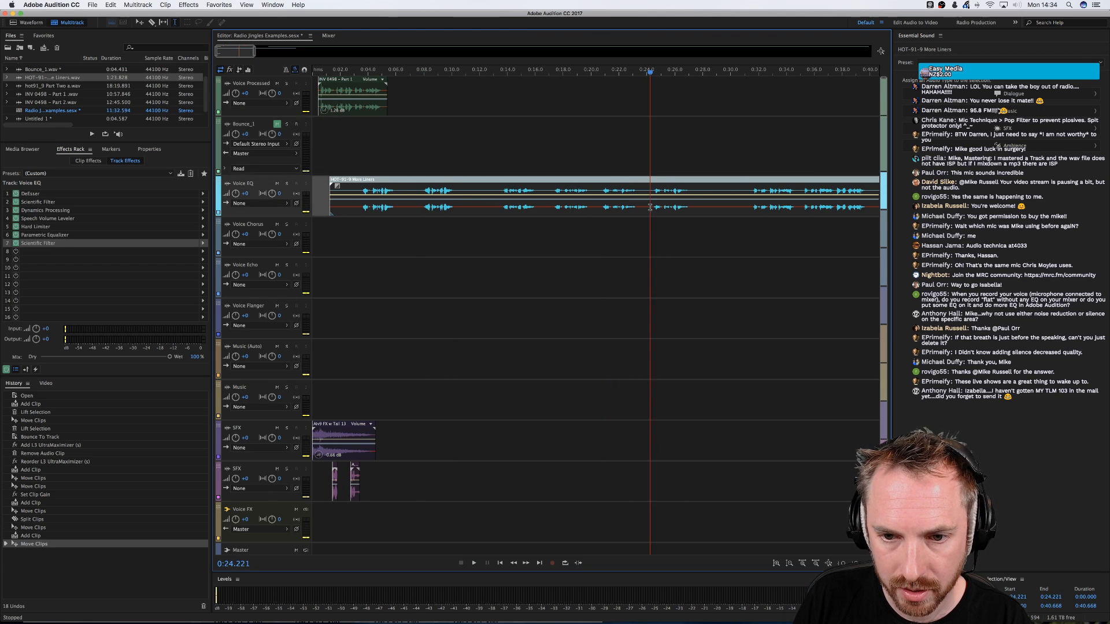
left_click(837, 207)
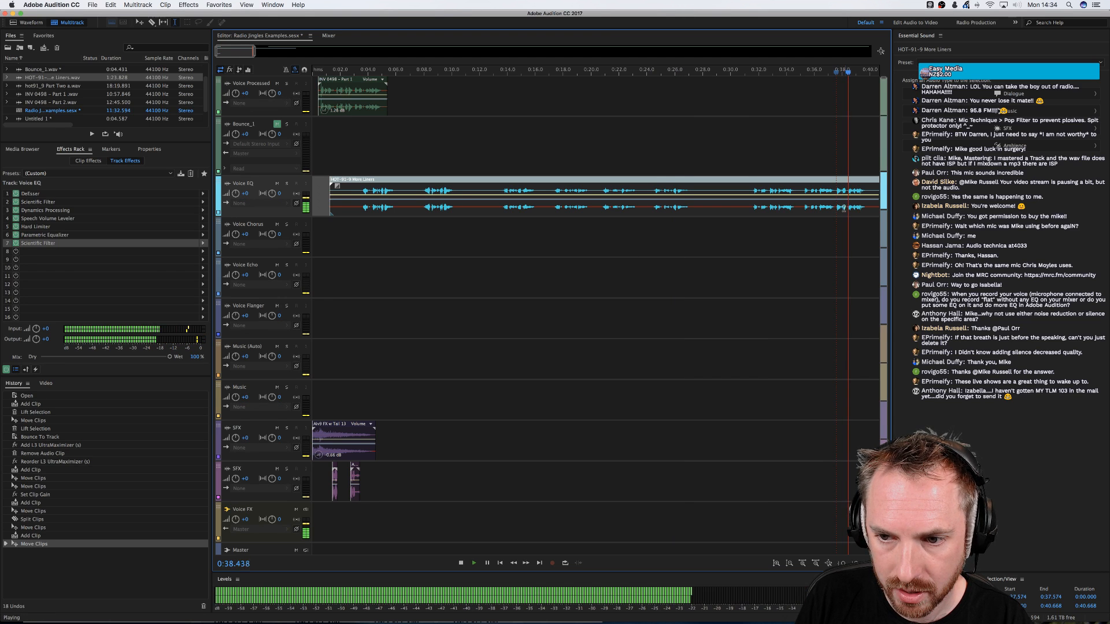
key("space")
left_click_drag(836, 209, 721, 207)
key("Delete")
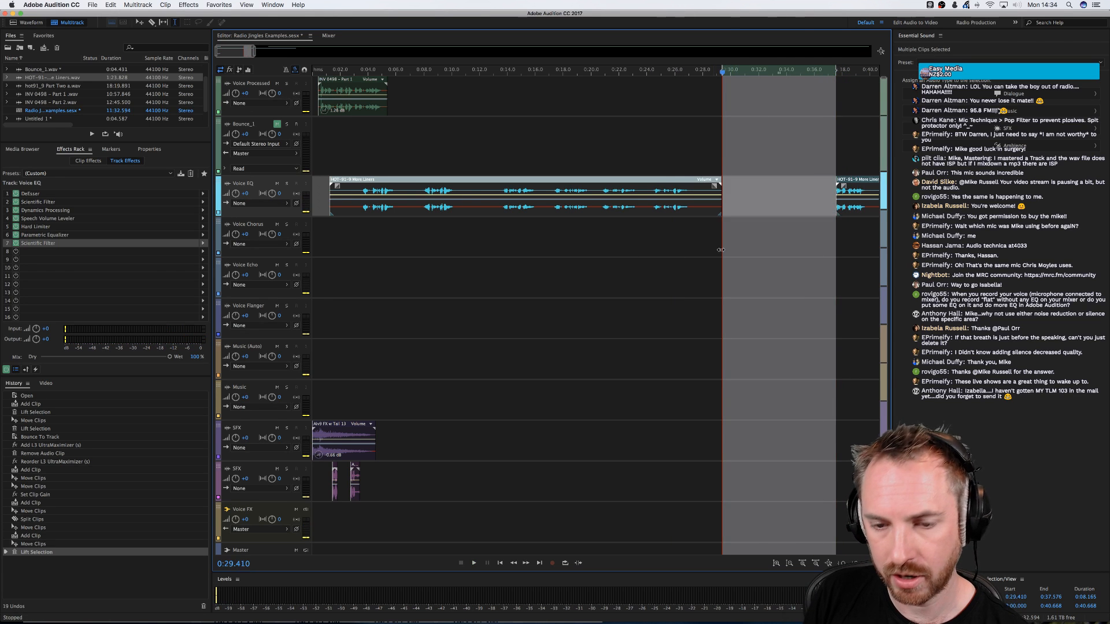
Delete the first liners clip on the Voice EQ track and move the remaining one to start at about 3.4 s
left_click(684, 207)
key("Delete")
left_click_drag(847, 207, 370, 207)
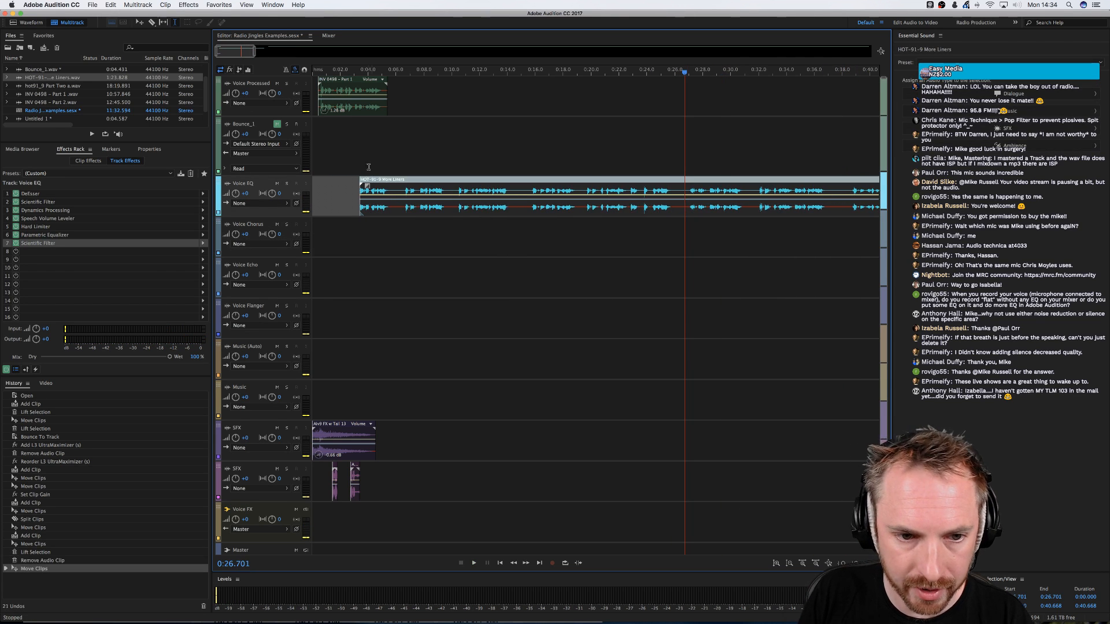
Move the liners clip earlier to about 3.0 s and audition it with the jingle from 3.767 s
left_click(367, 144)
scroll(363, 68, "up", 3)
scroll(363, 68, "up", 3)
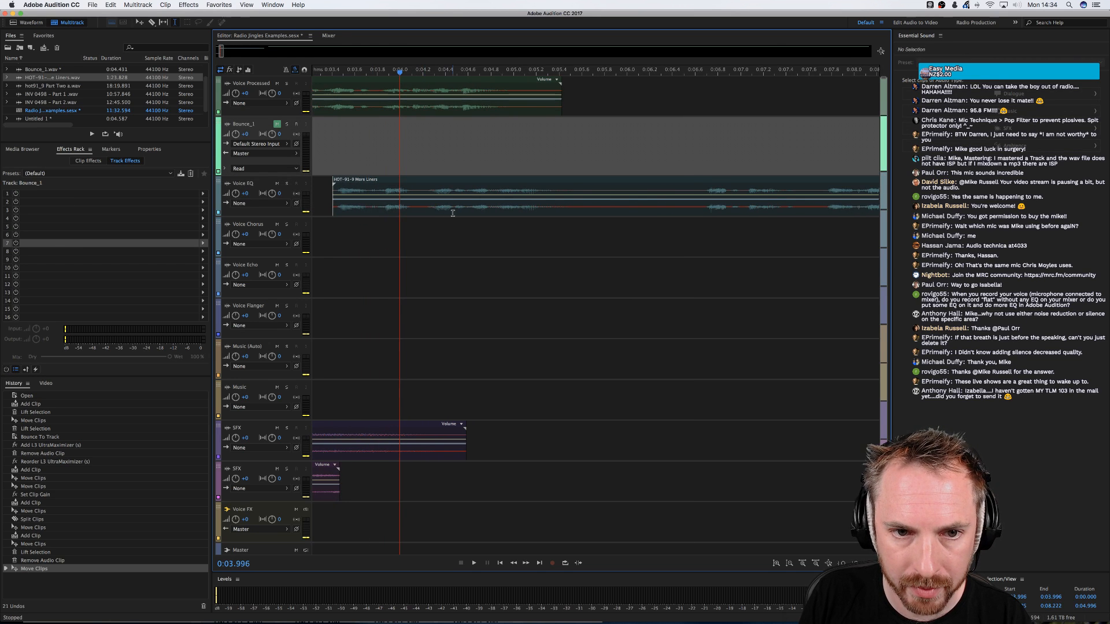
left_click_drag(453, 213, 400, 213)
left_click(373, 205)
key("space")
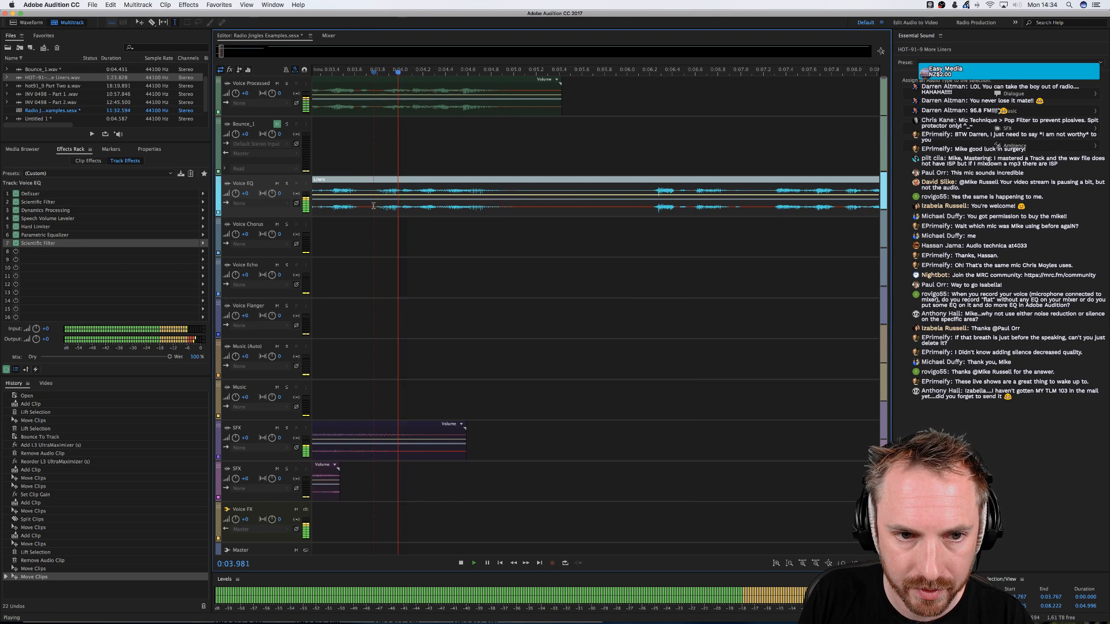
scroll(394, 212, "left", 3)
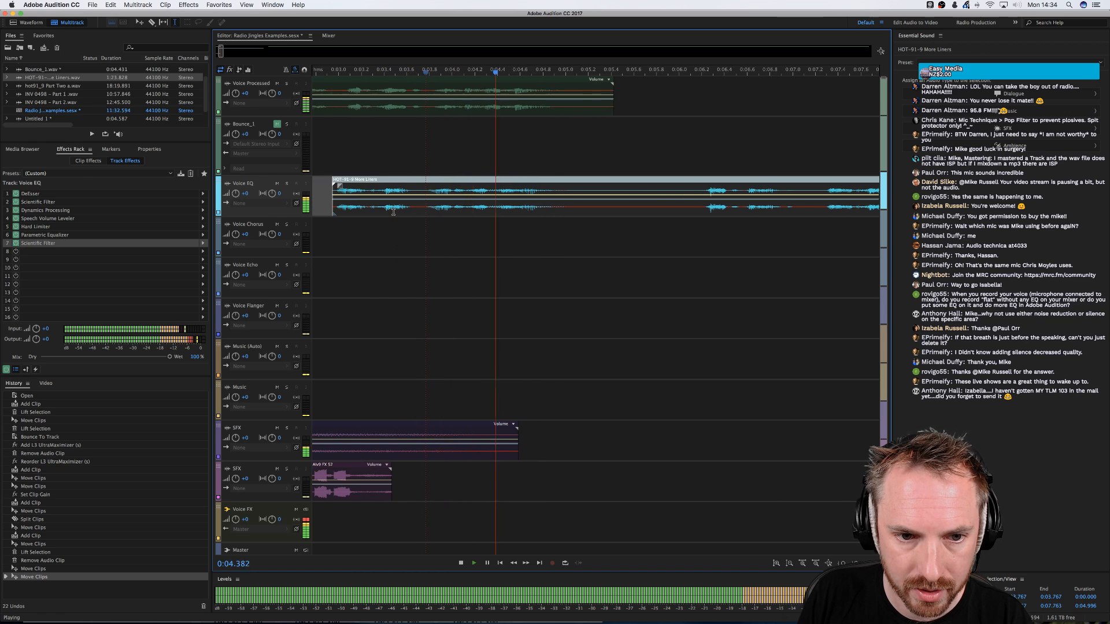
key("space")
Trim off the beginning of the liners clip on the Voice EQ track, removing everything before about 3.77 s
left_click(446, 158)
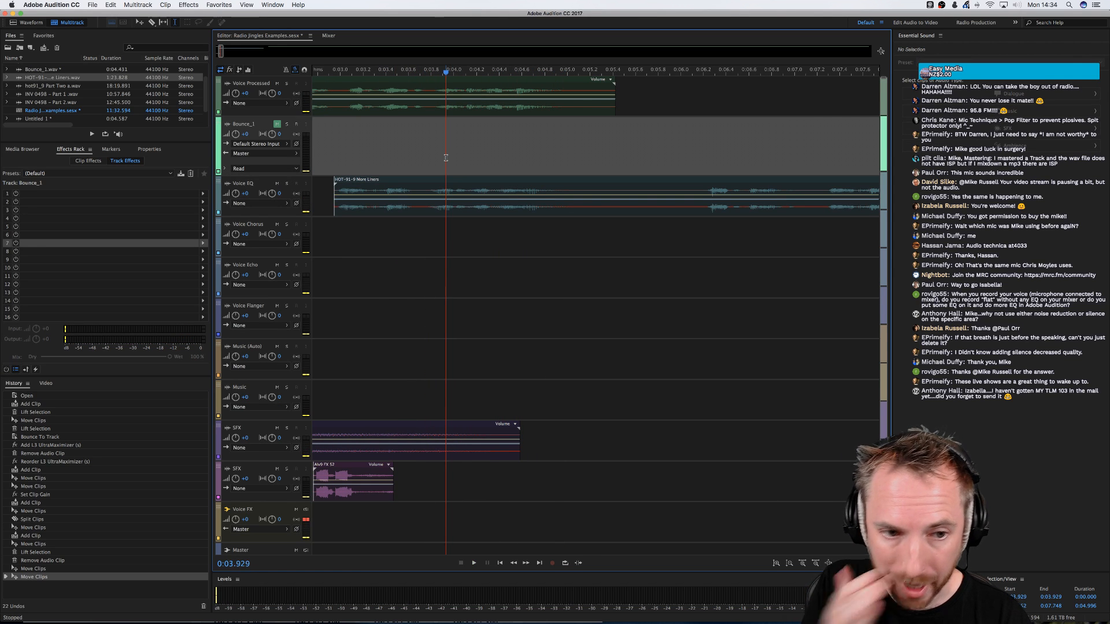
scroll(439, 204, "up", 2)
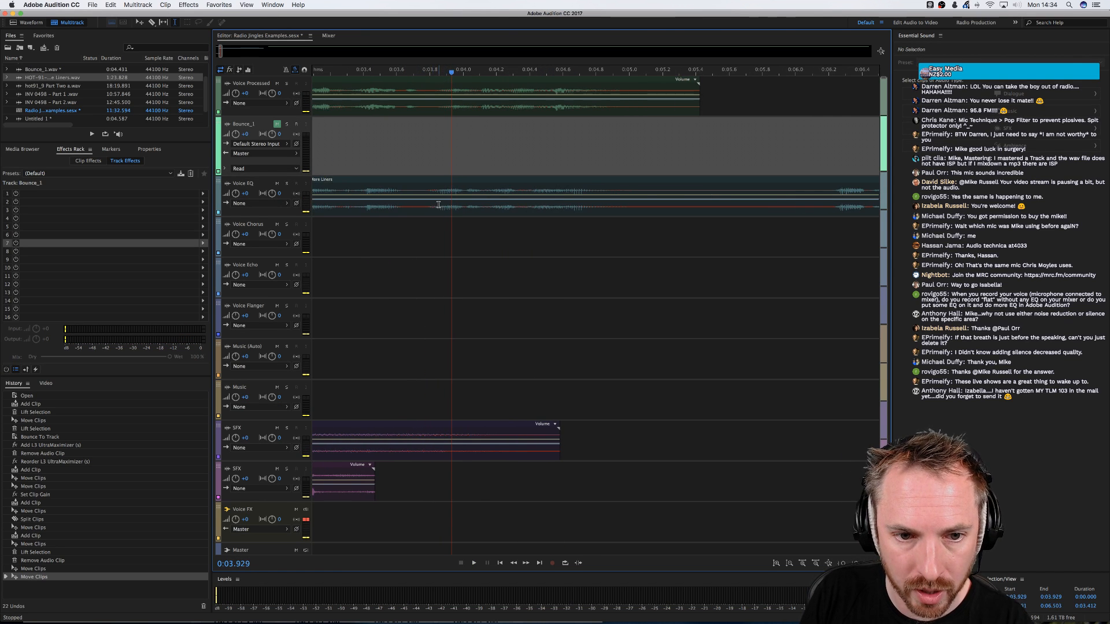
left_click_drag(425, 204, 406, 203)
key("Delete")
left_click(391, 204)
key("Delete")
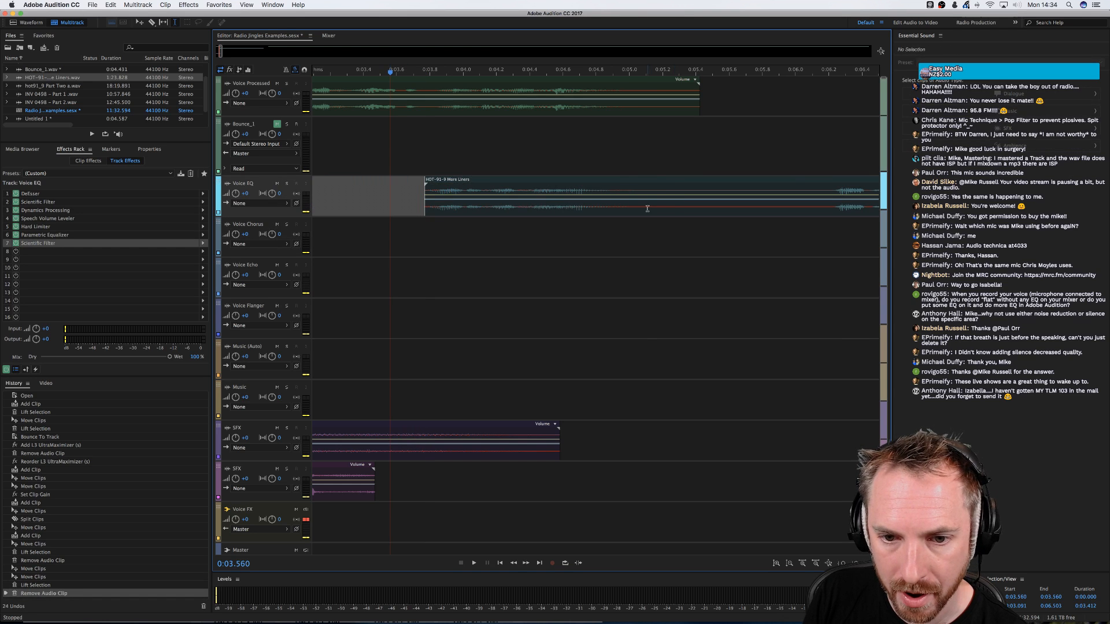
Cut the liners clip after its first phrase at about 5.25 s and delete the rest of the recording
left_click(650, 207)
left_click_drag(673, 206, 880, 206)
key("Delete")
left_click(826, 204)
key("Delete")
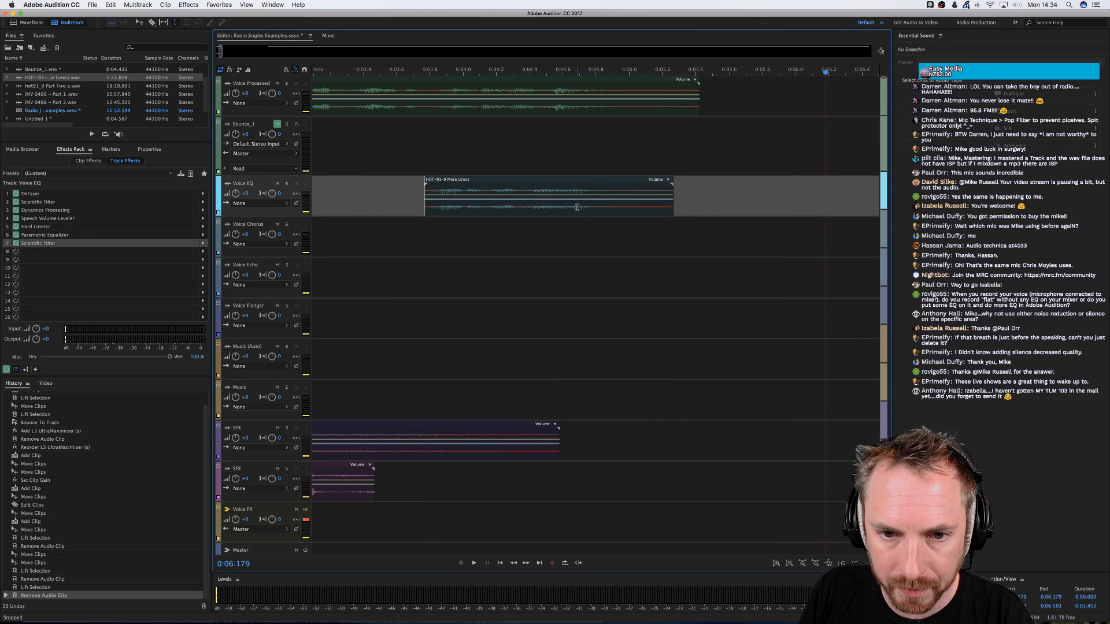
Nudge the trimmed liners clip slightly later so its phrase lines up with the waveform on the Voice Processed track
left_click_drag(584, 205, 588, 205)
left_click(411, 134)
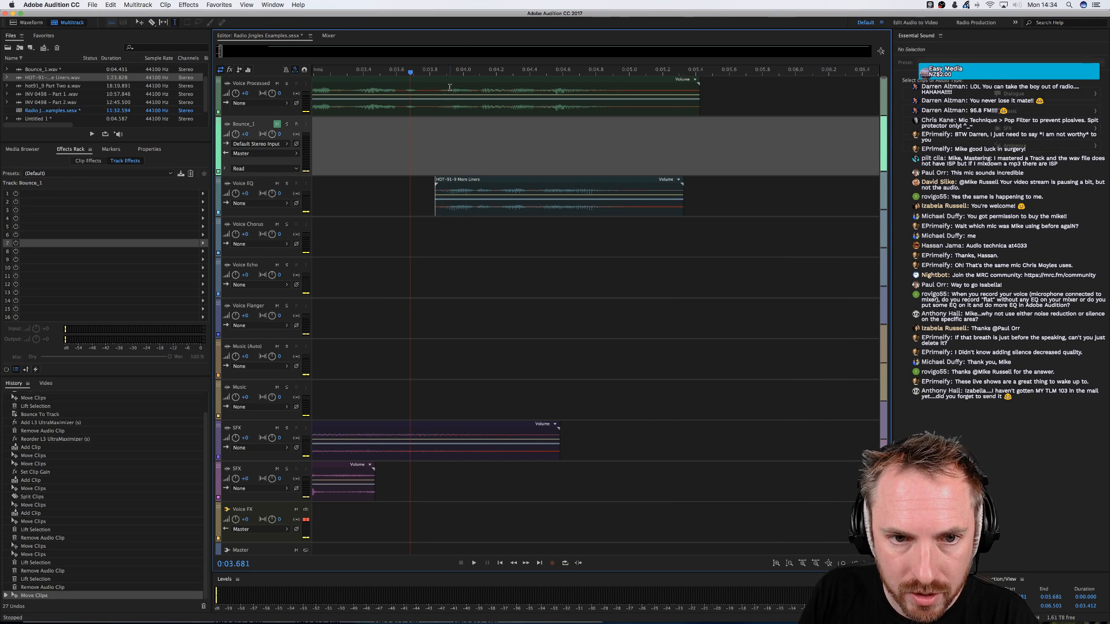
scroll(448, 75, "up", 3)
left_click(459, 108)
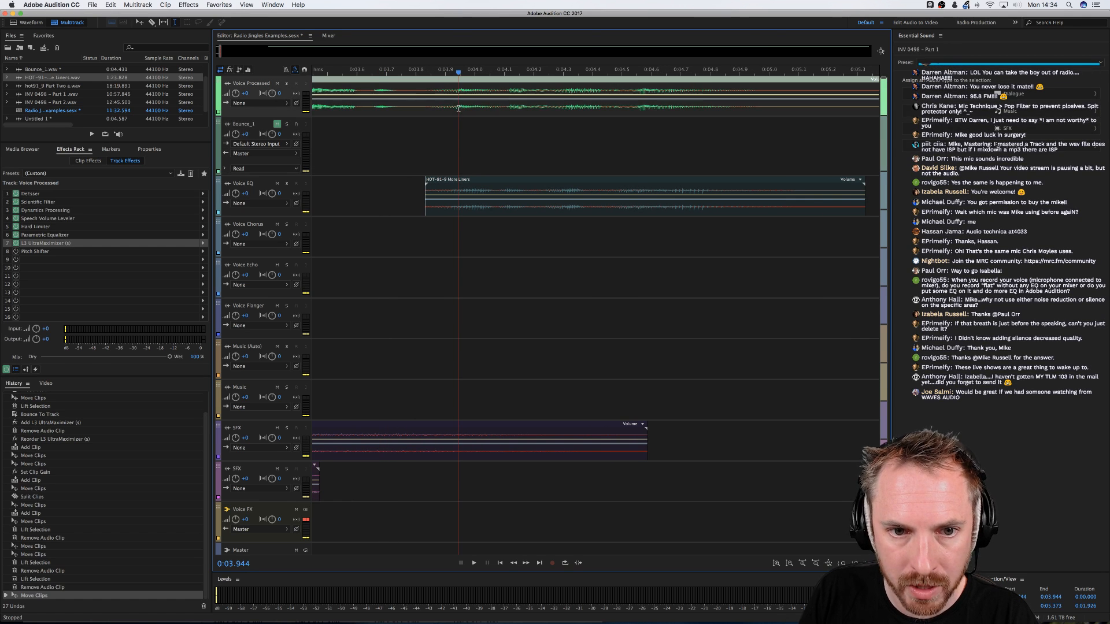
scroll(460, 78, "up", 2)
left_click(452, 105)
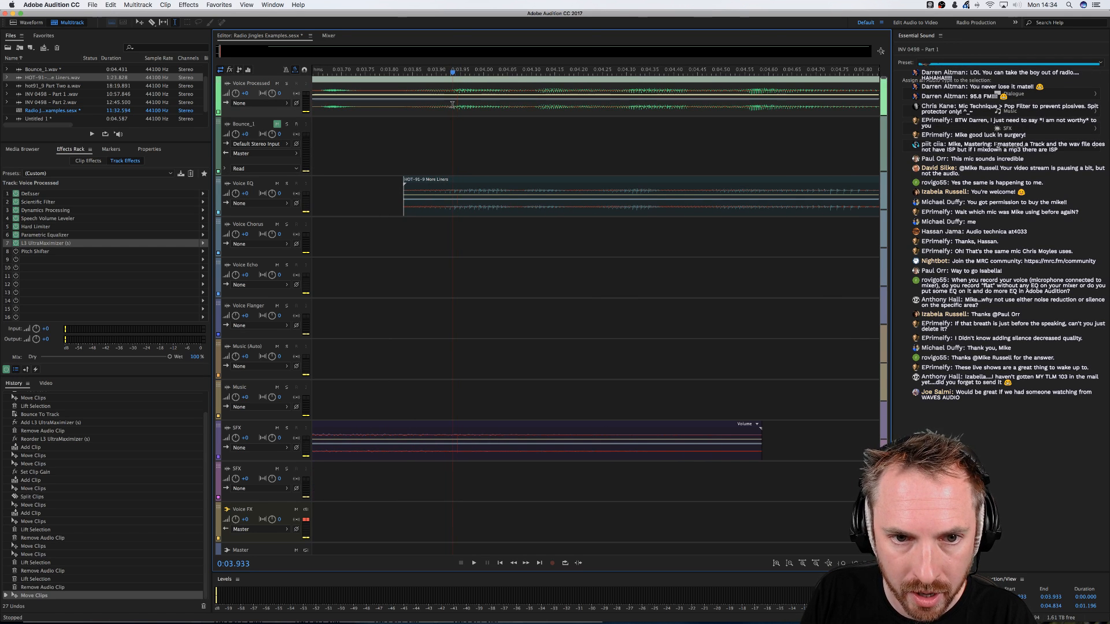
left_click_drag(467, 211, 471, 215)
left_click(381, 141)
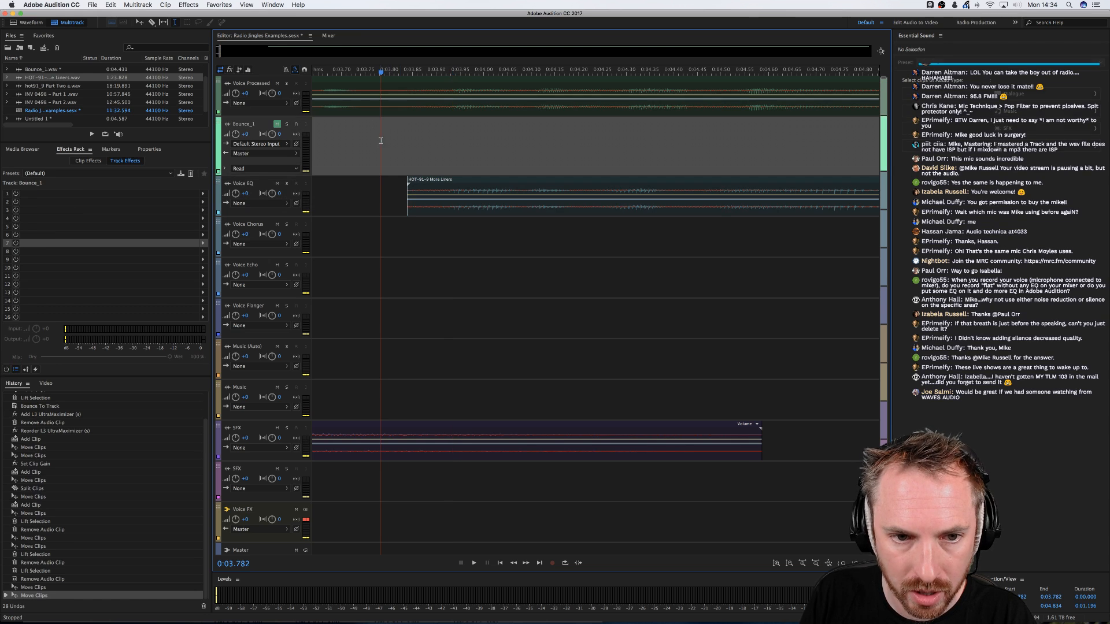
scroll(456, 84, "down", 4)
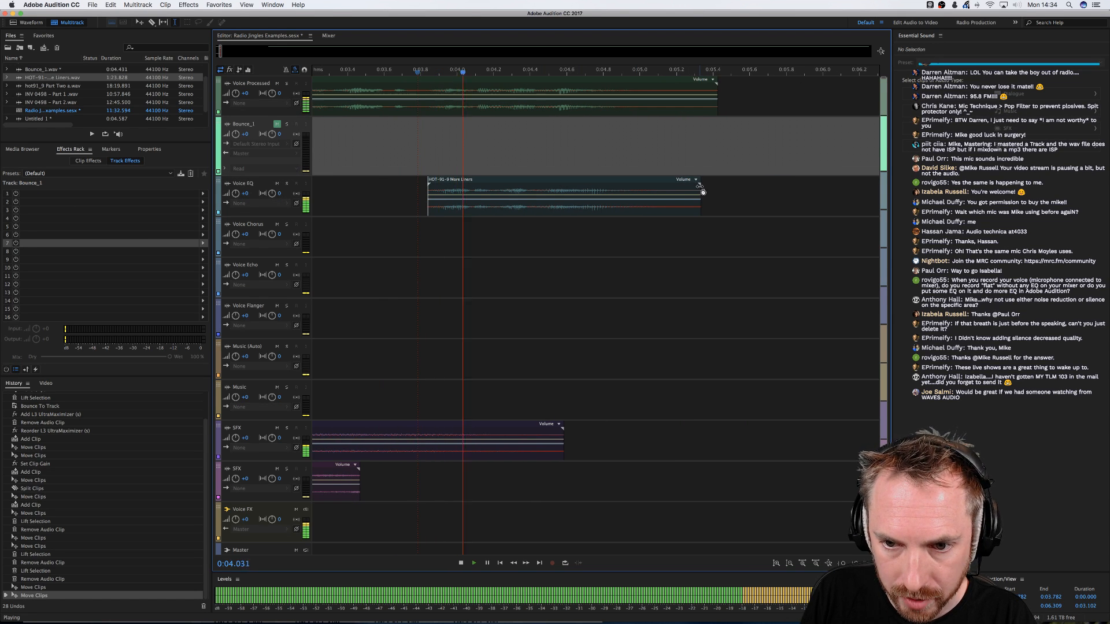
Try to stretch the liners clip to the end of the Voice Processed clip and audition it
left_click_drag(697, 185, 715, 187)
key("space")
key("space")
key("super+z")
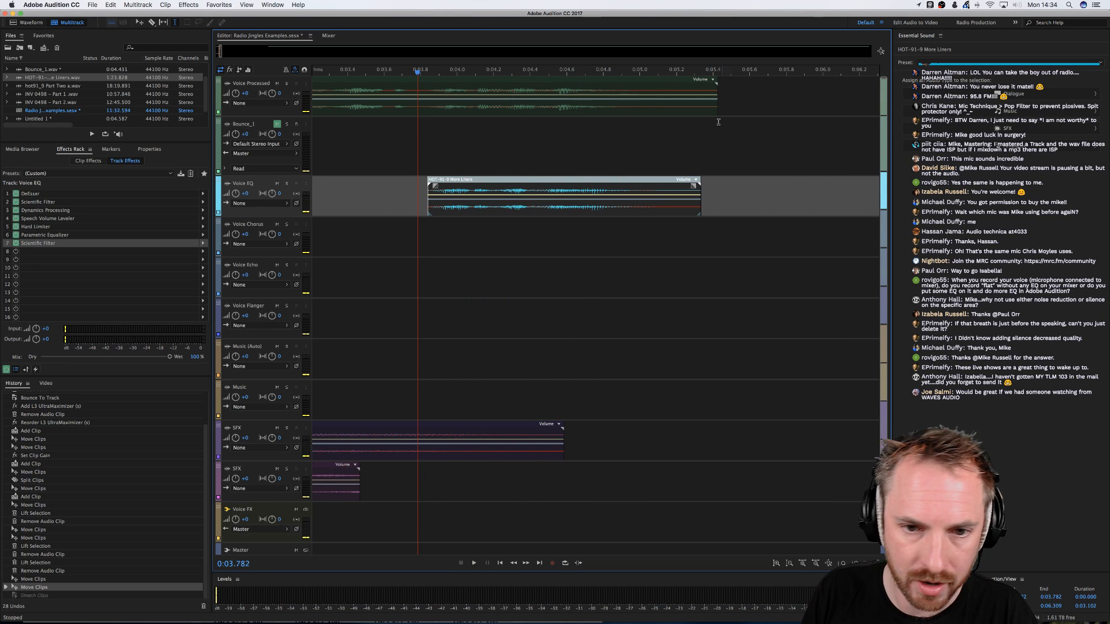
Split the Voice Processed clip at 3.820 s and stretch its second part to 94% so it ends with the liners clip
left_click(425, 105)
key("super+k")
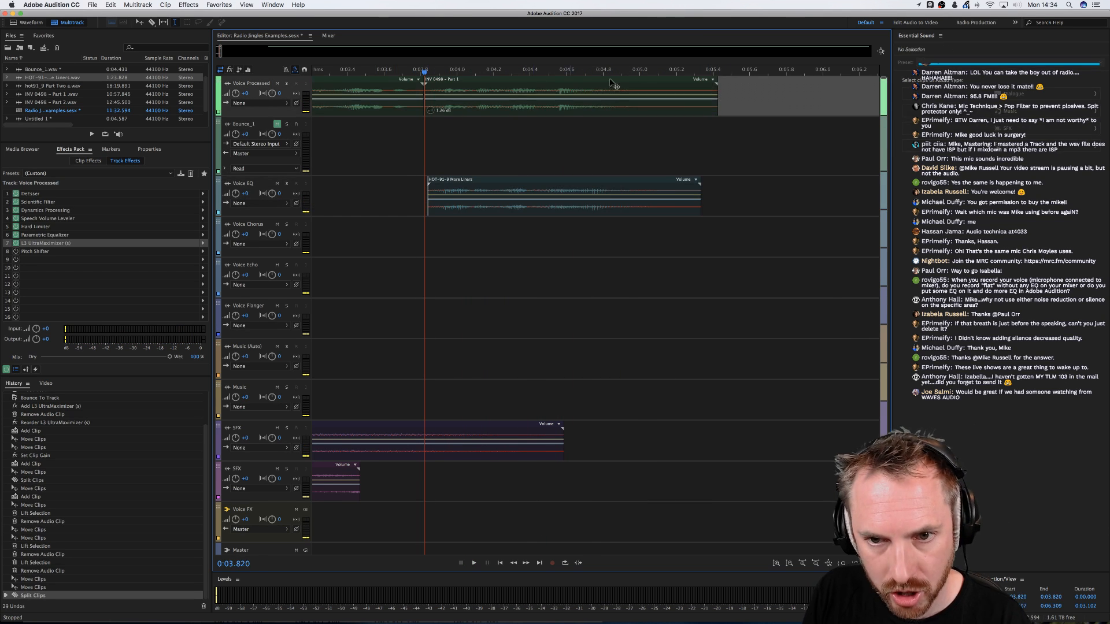
left_click_drag(720, 90, 698, 86)
key("space")
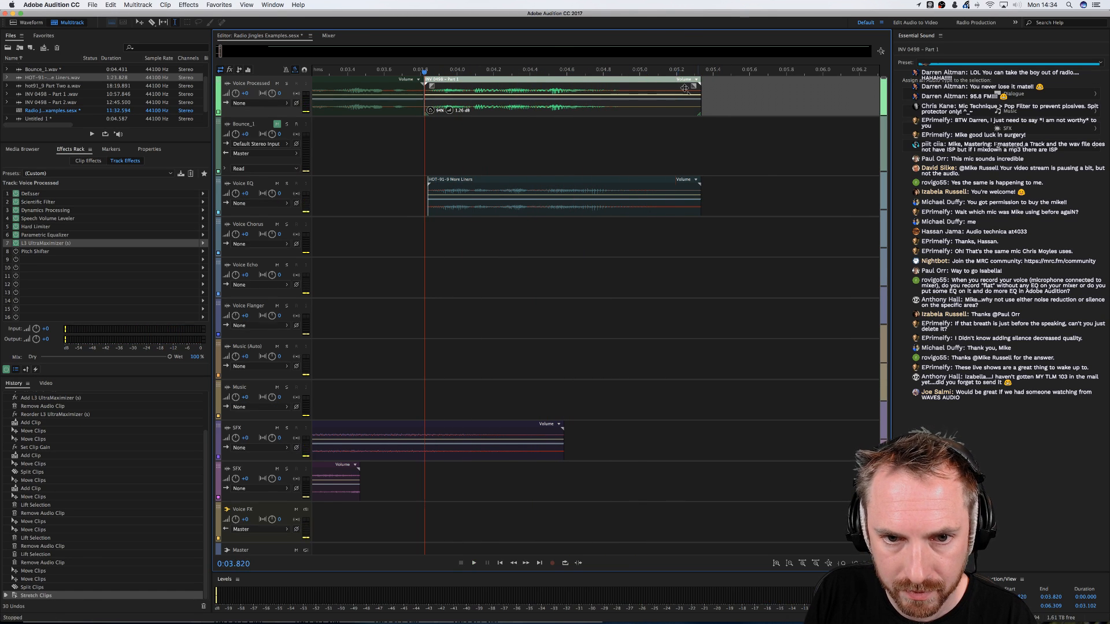
key("space")
Split the liners clip at 4.722 s and shorten its second part by stretching it to about 64%
left_click(589, 192)
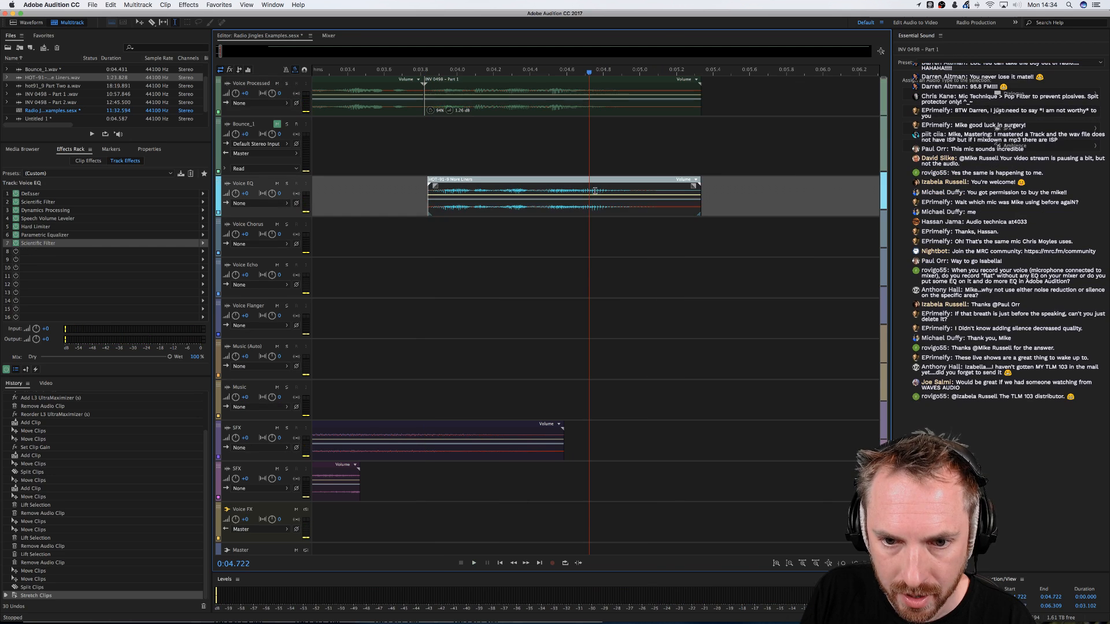
key("super+k")
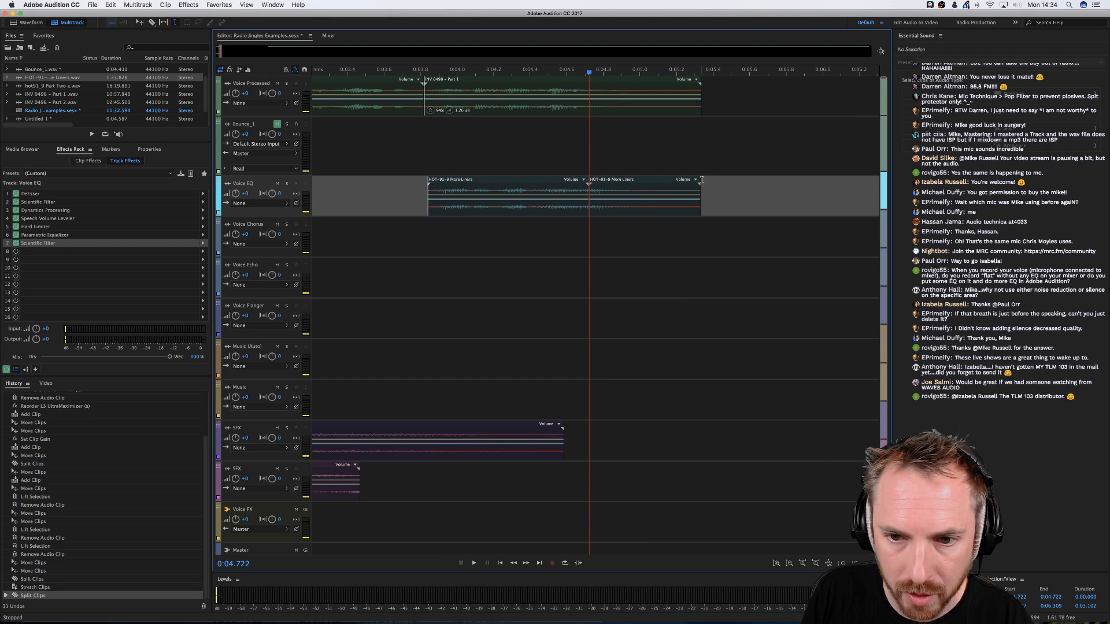
left_click_drag(700, 180, 659, 179)
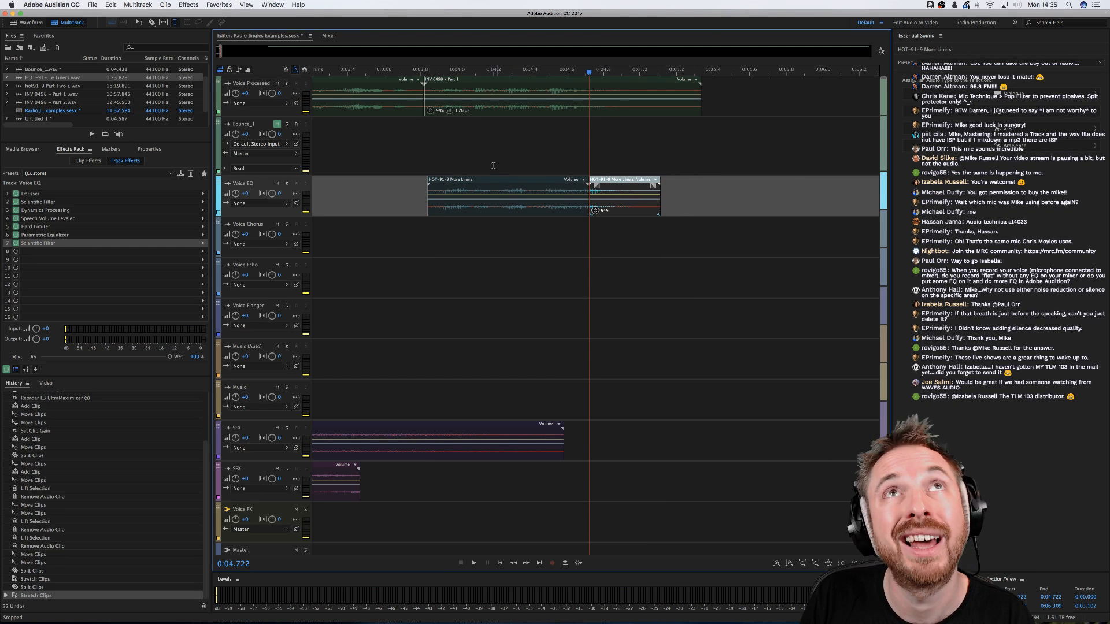
Audition the layered voices from about 3.72 s and adjust the stretch of the liners' second part to 66%
left_click(404, 149)
key("space")
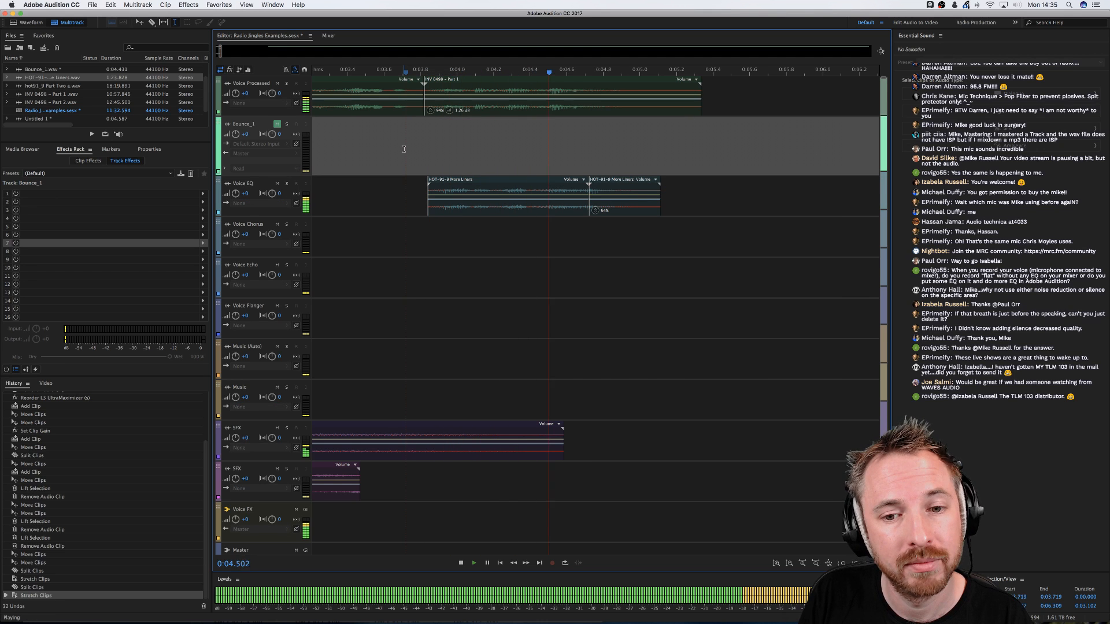
key("space")
left_click(405, 149)
key("space")
left_click_drag(660, 186, 663, 187)
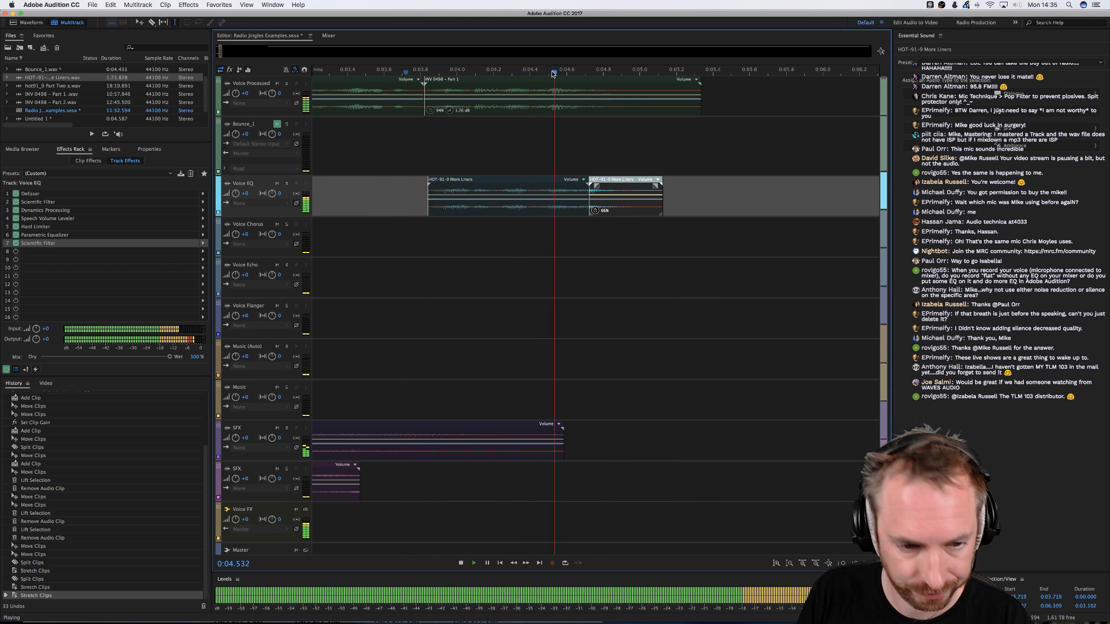
scroll(552, 73, "down", 3)
key("space")
Replace the Studio Reverb on the Voice FX bus with the Waves H-Reverb (s) effect
scroll(399, 431, "left", 5)
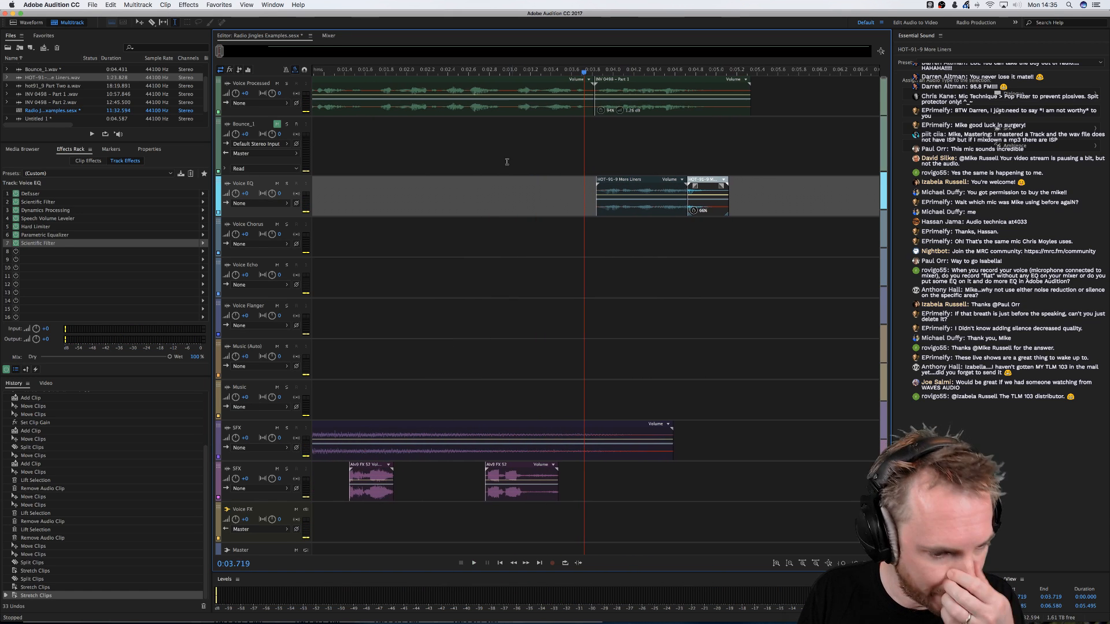
scroll(399, 430, "down", 2)
left_click(351, 494)
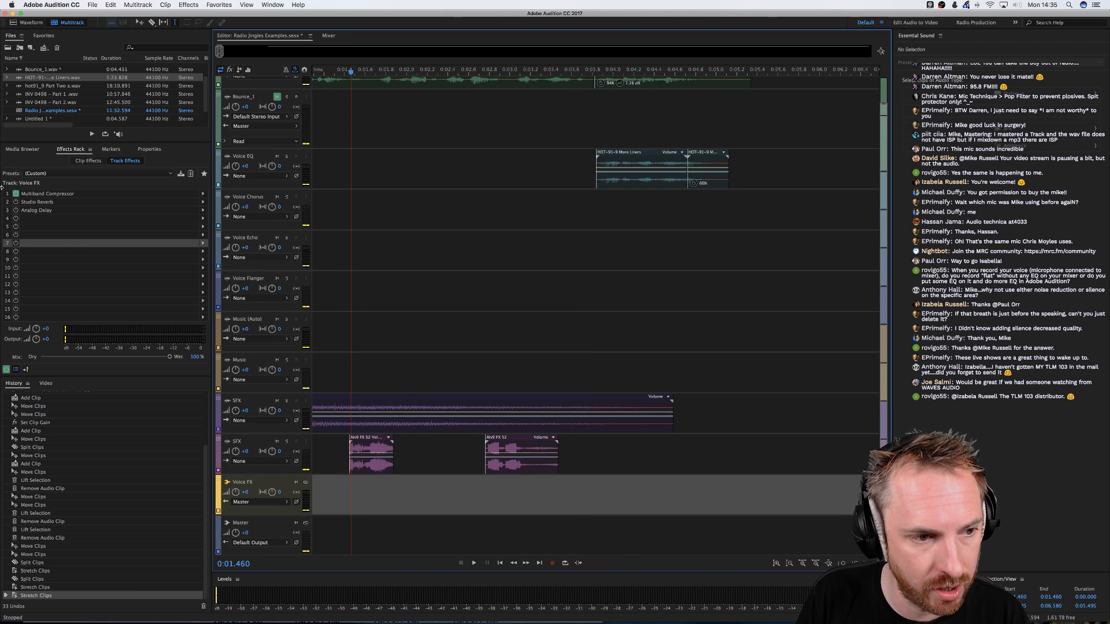
double_click(34, 203)
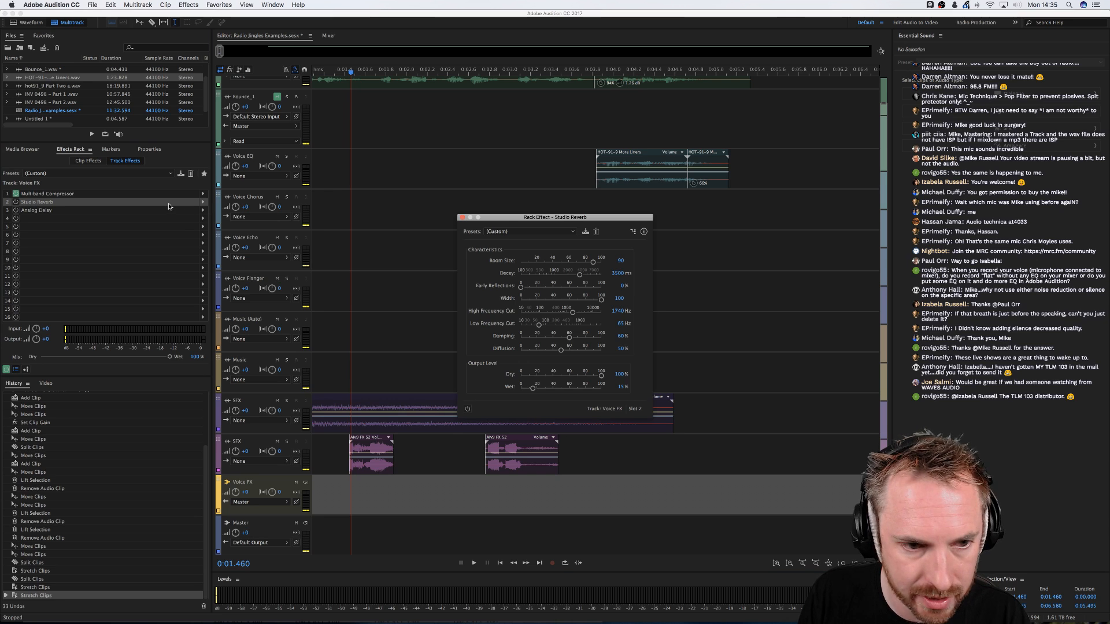
left_click(203, 202)
mouse_move(254, 327)
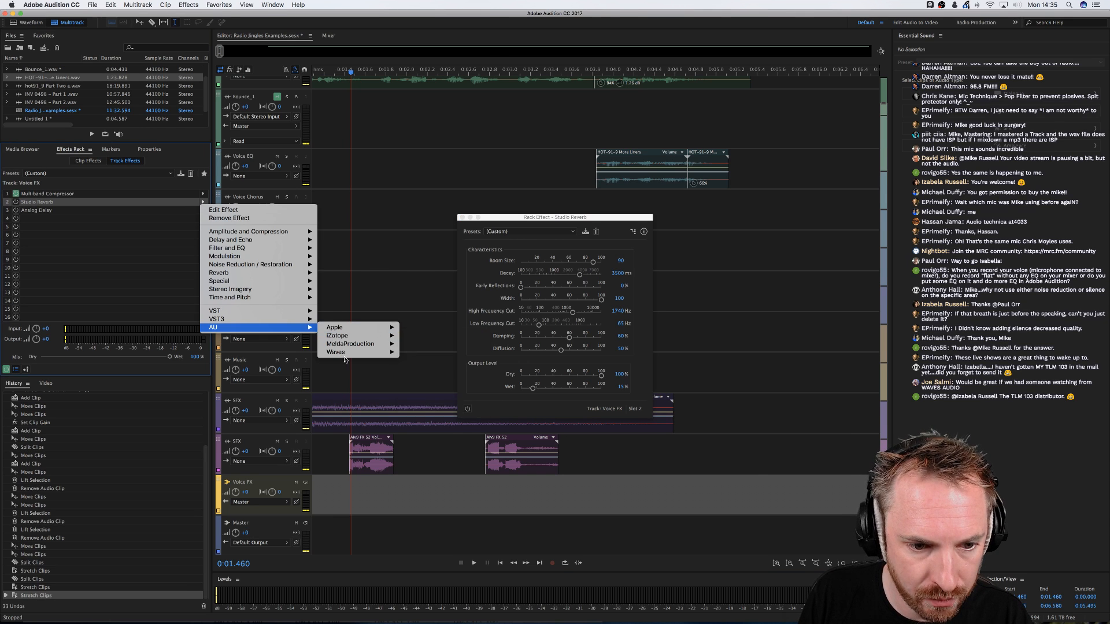
mouse_move(341, 352)
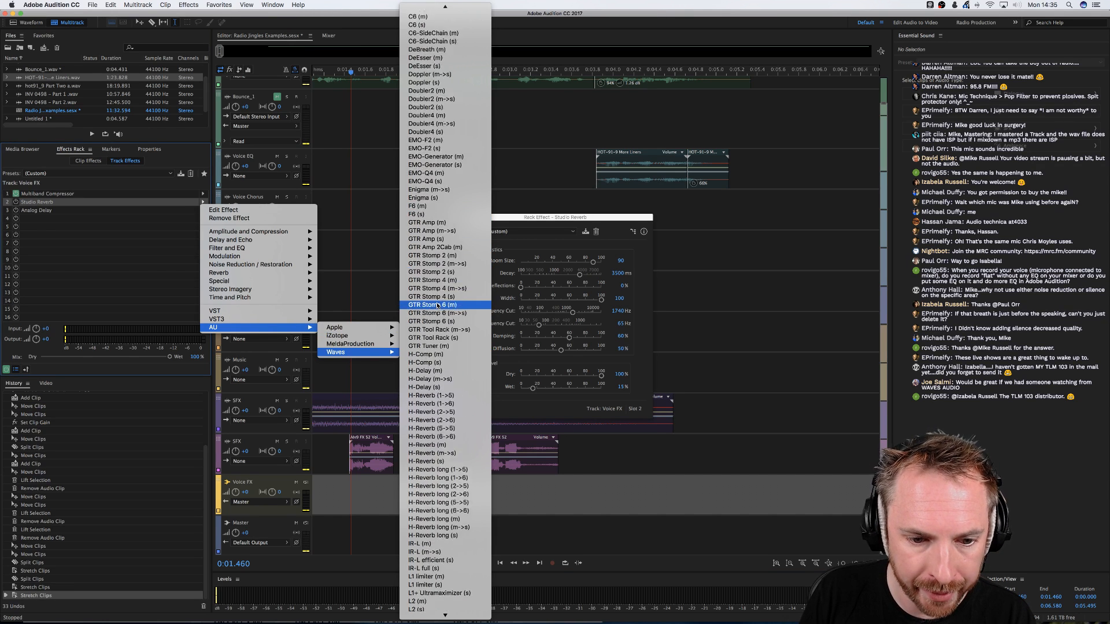
scroll(437, 305, "down", 5)
left_click(439, 354)
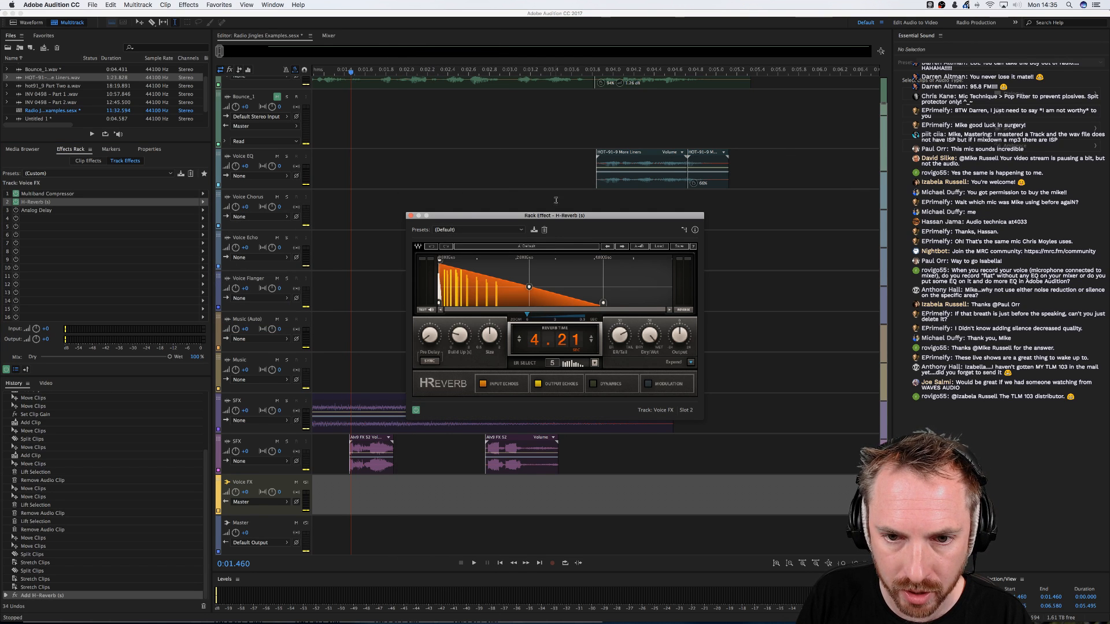
Play the jingle from 0.332 s to hear the default H-Reverb on the voices
scroll(571, 158, "up", 2)
scroll(365, 81, "left", 5)
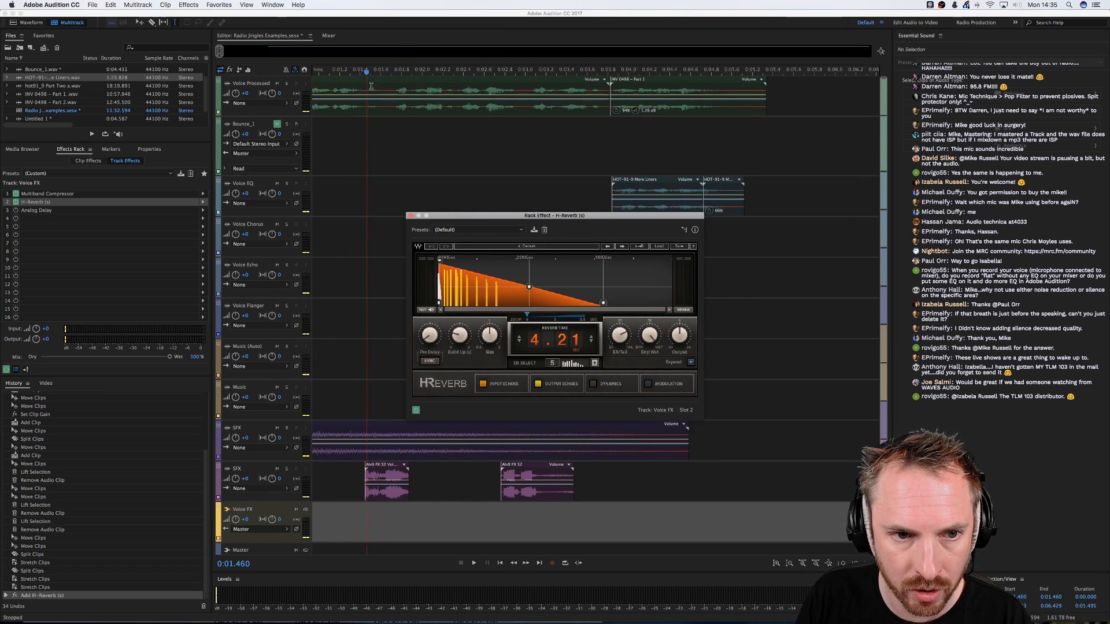
left_click(347, 72)
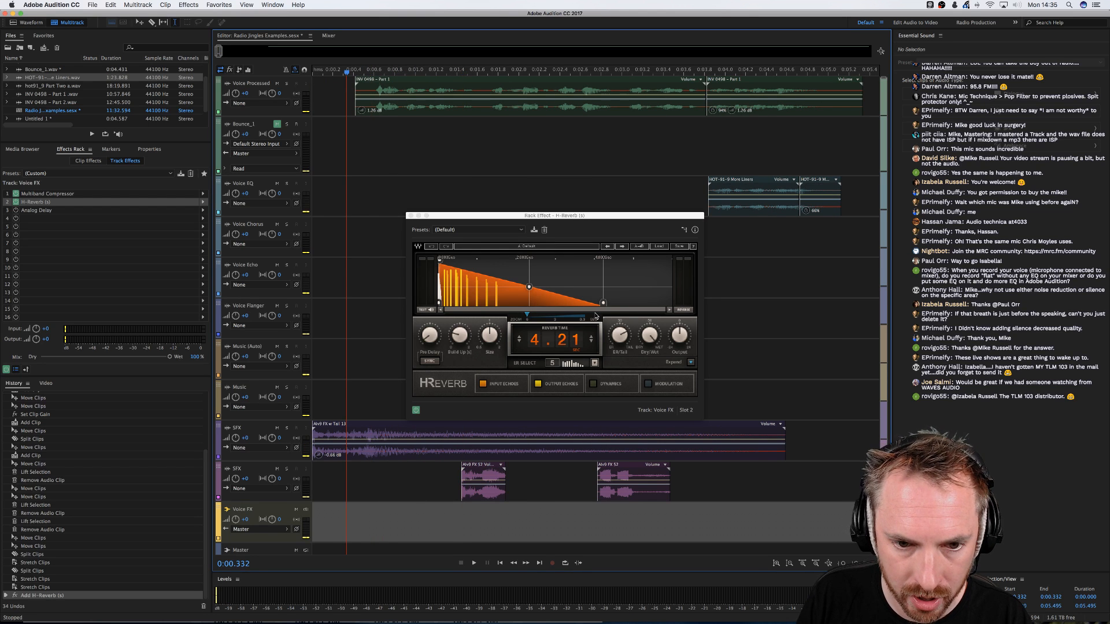
key("space")
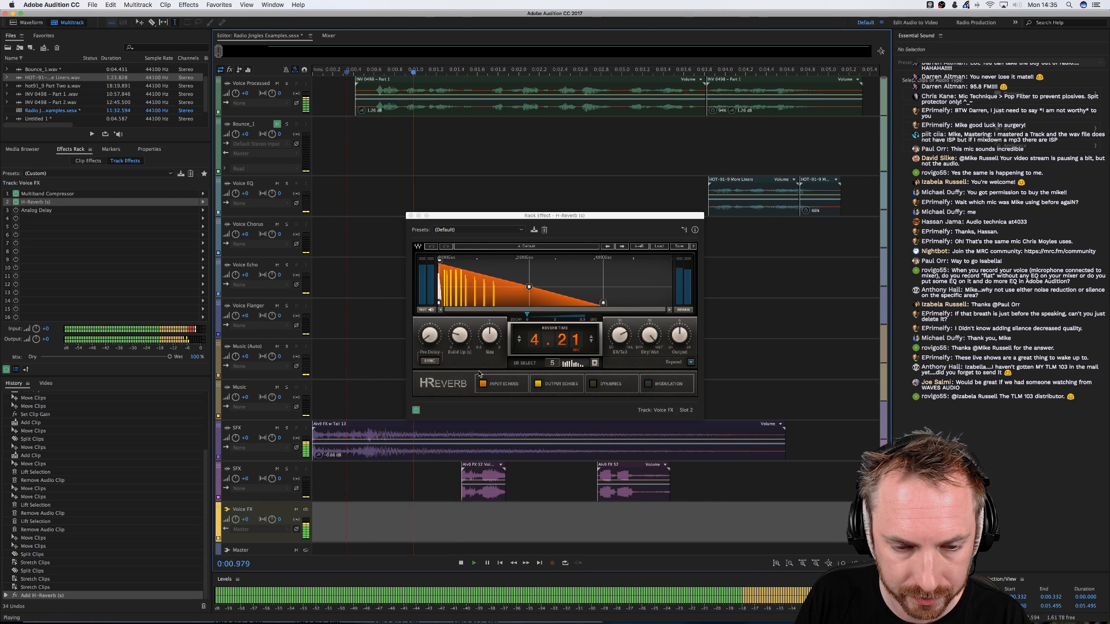
key("space")
Adjust the H-Reverb Dry/Wet mix while replaying the jingle, and switch the effect off
left_click(644, 341)
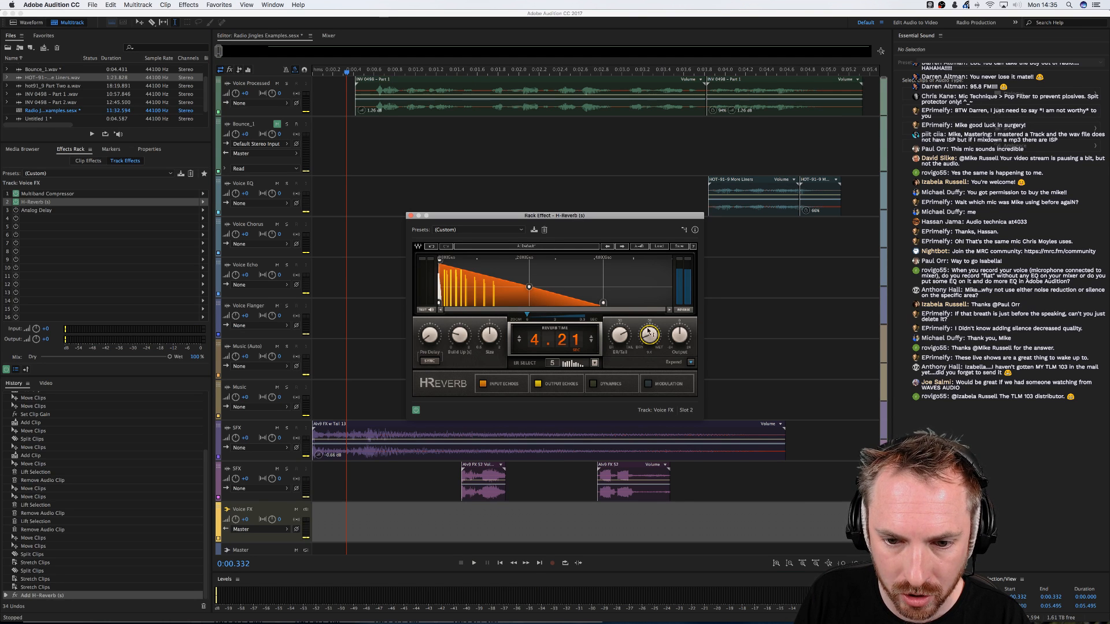
key("space")
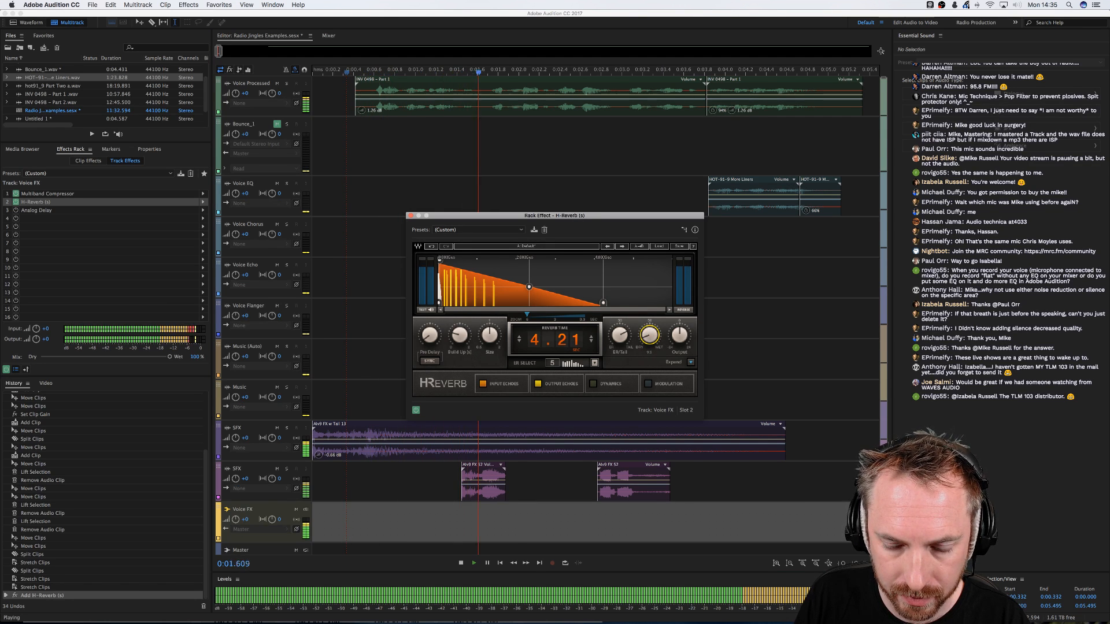
left_click_drag(648, 347, 649, 344)
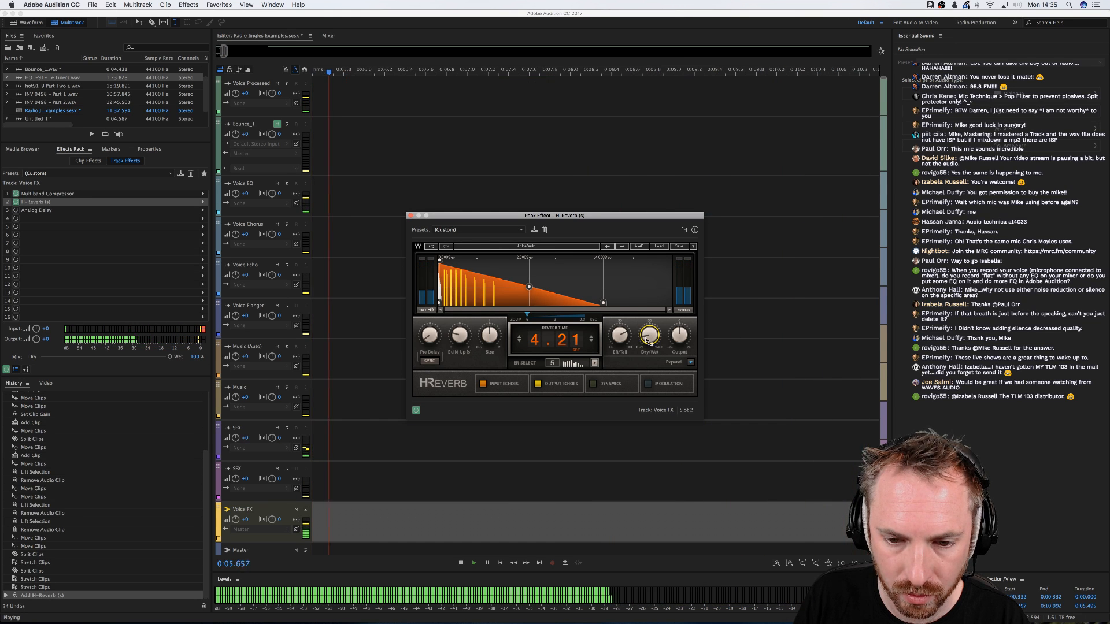
key("space")
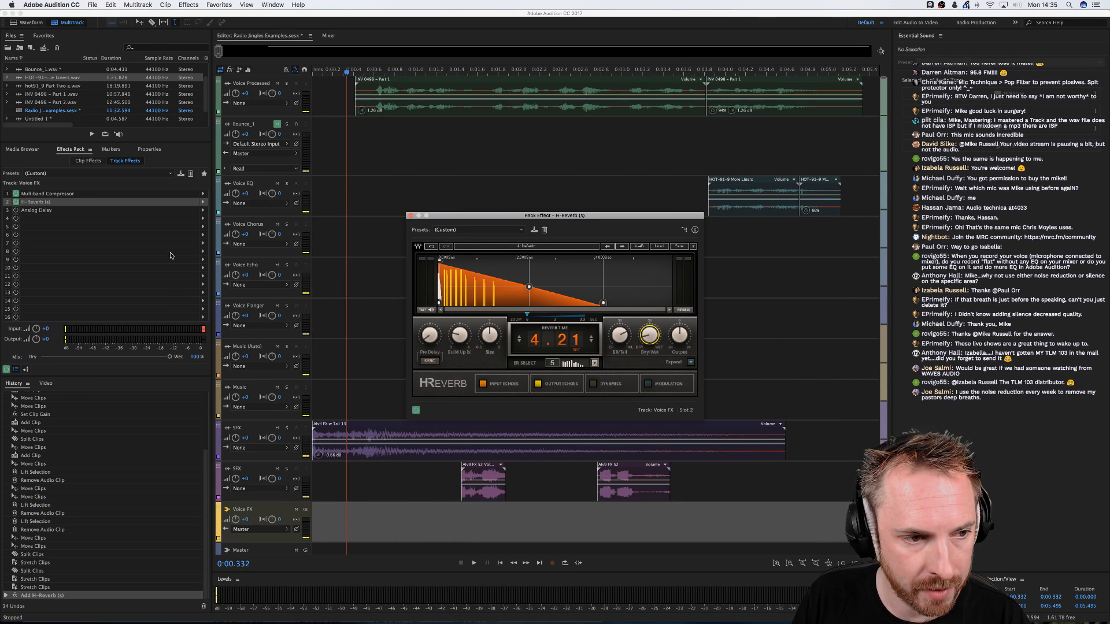
left_click(16, 201)
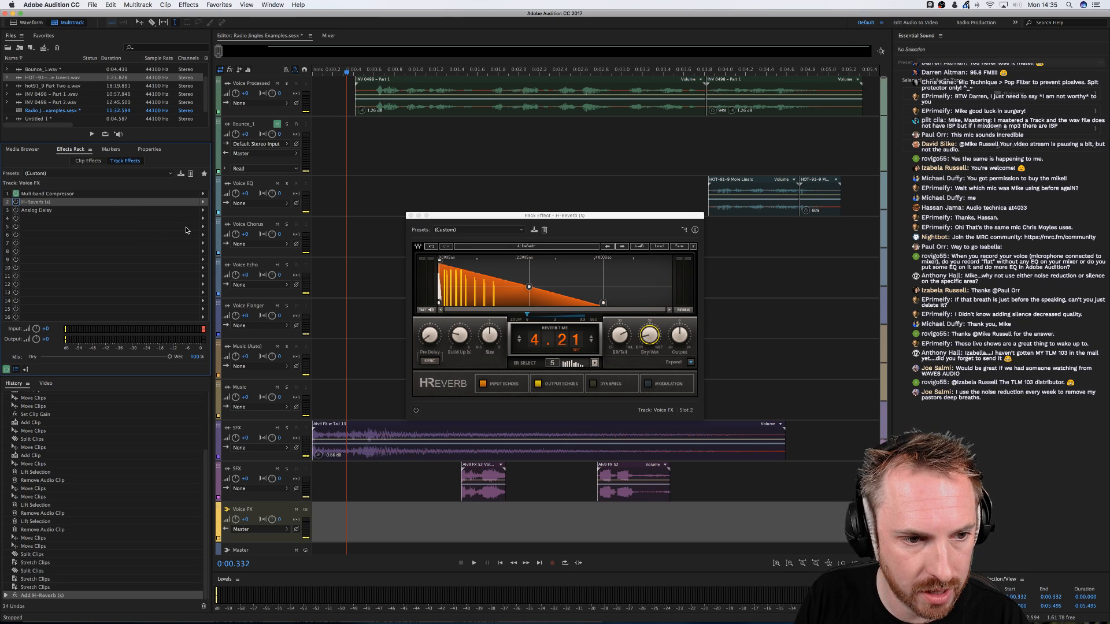
Add the Waves Abbey Road Plates (s) reverb in slot 4 of the Voice FX bus and audition the jingle from 0.332 s
left_click(204, 219)
mouse_move(271, 338)
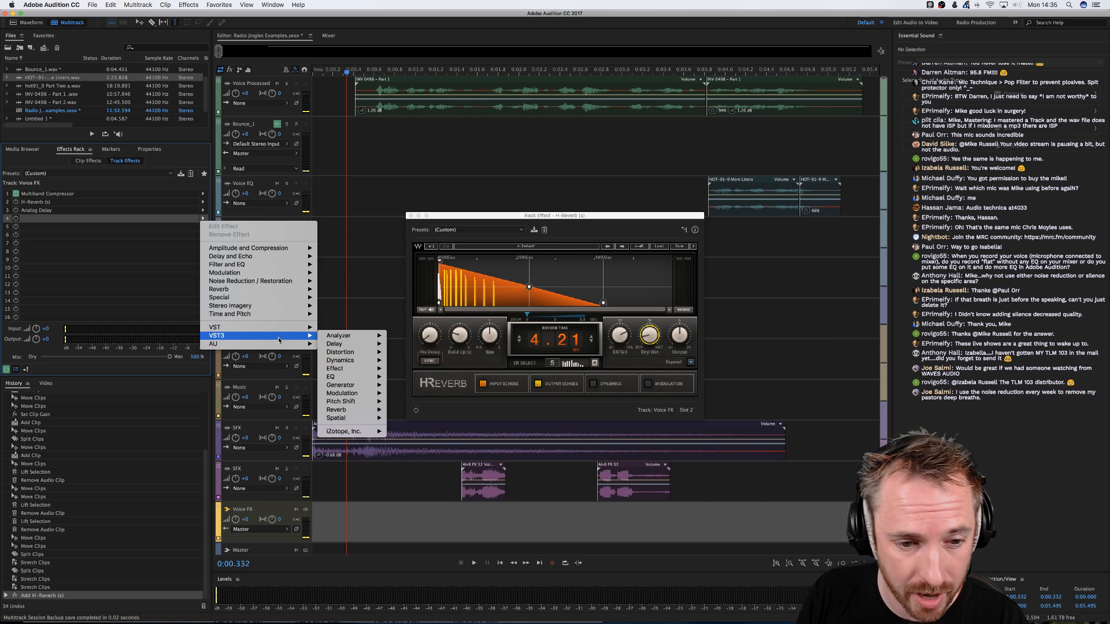
mouse_move(386, 374)
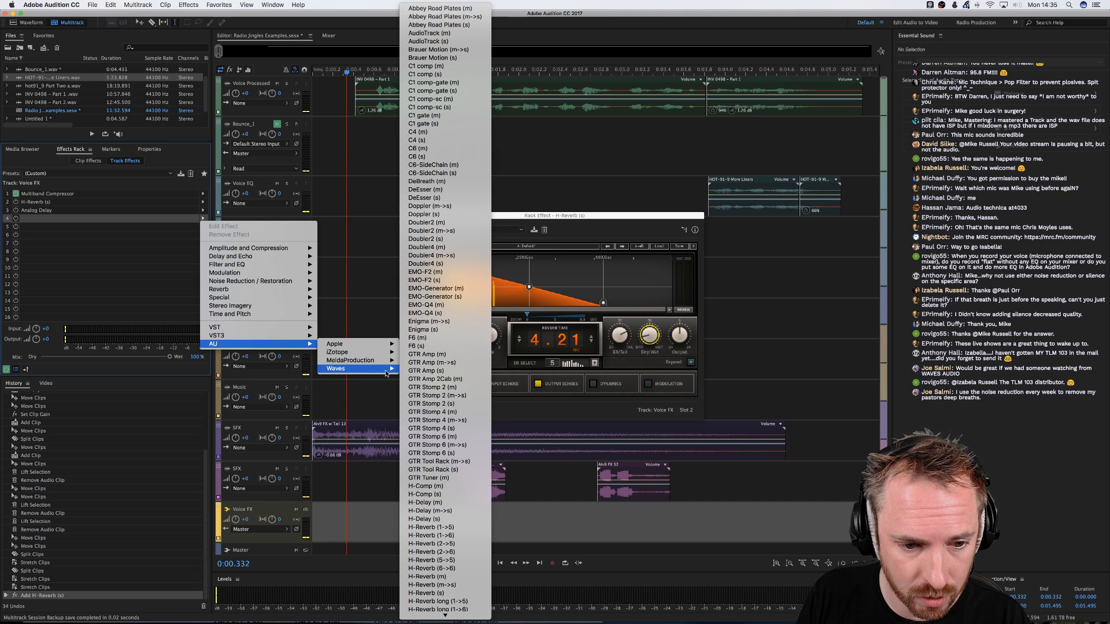
left_click(465, 25)
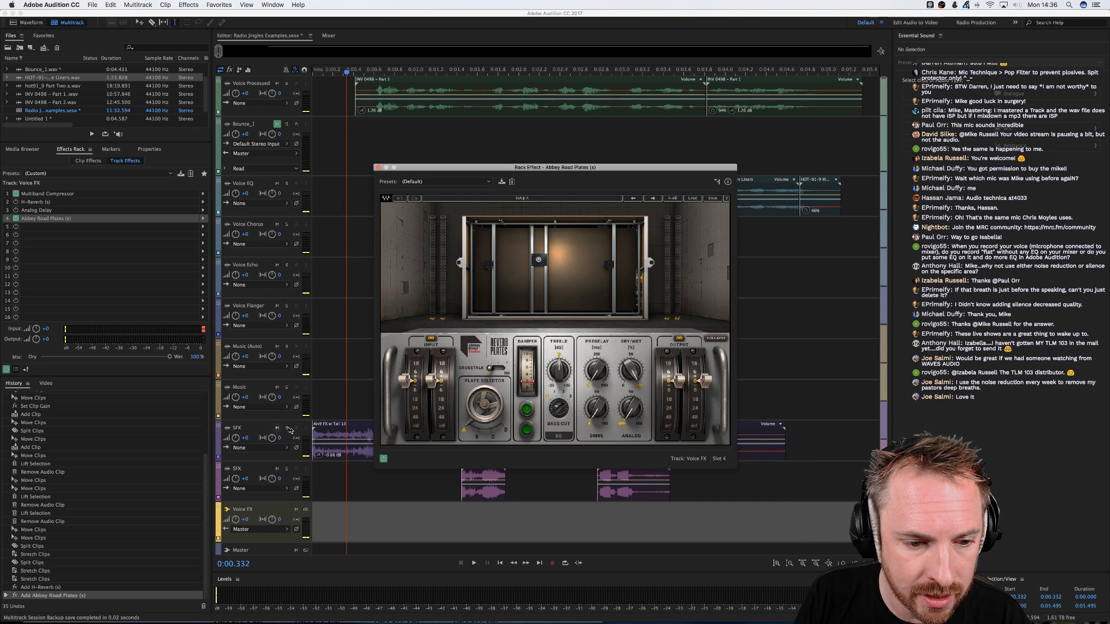
key("space")
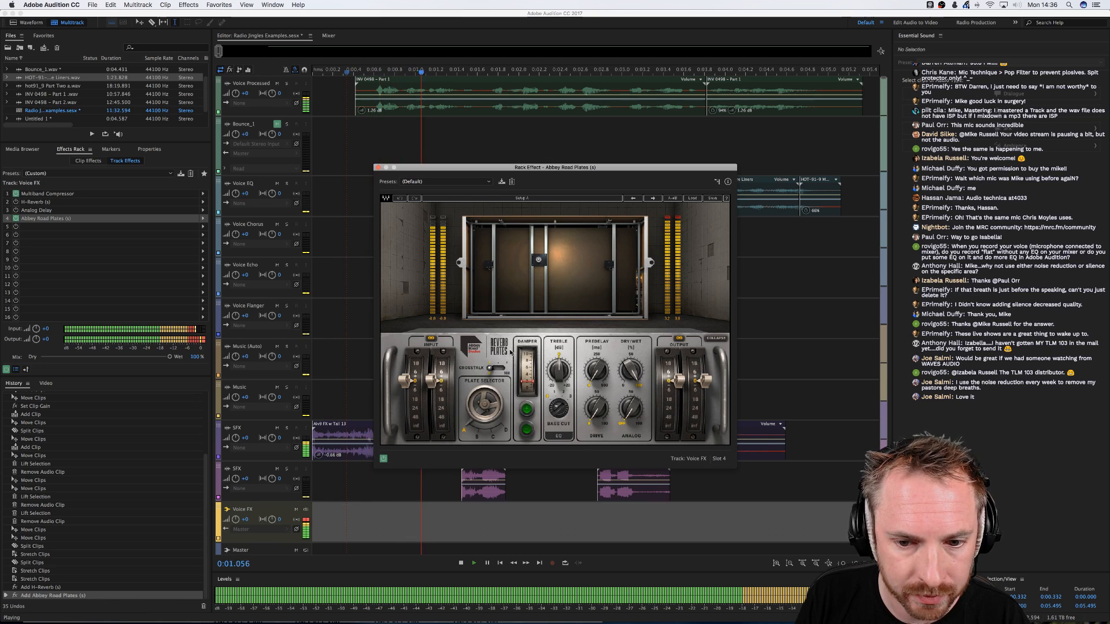
key("space")
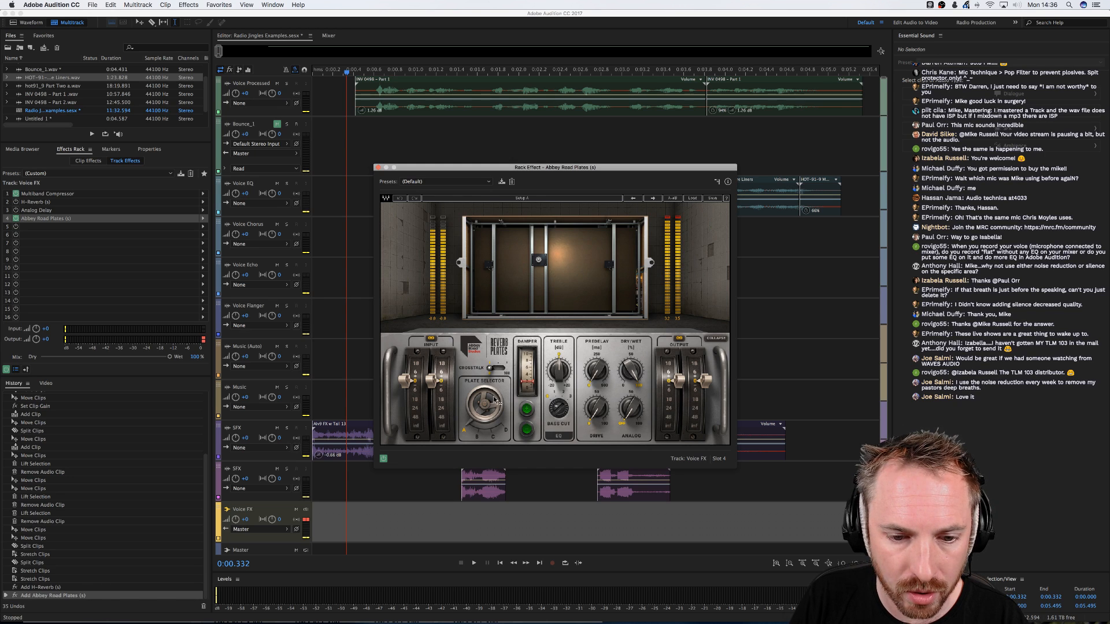
Adjust the Abbey Road Plates damper and Dry/Wet mix while replaying the jingle
left_click(527, 386)
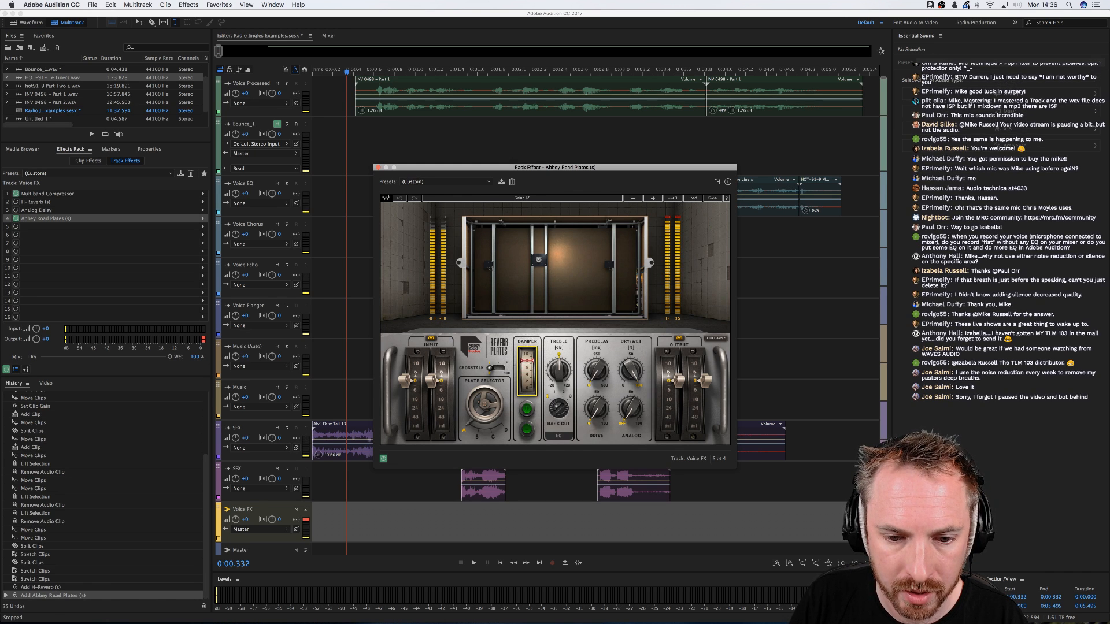
key("space")
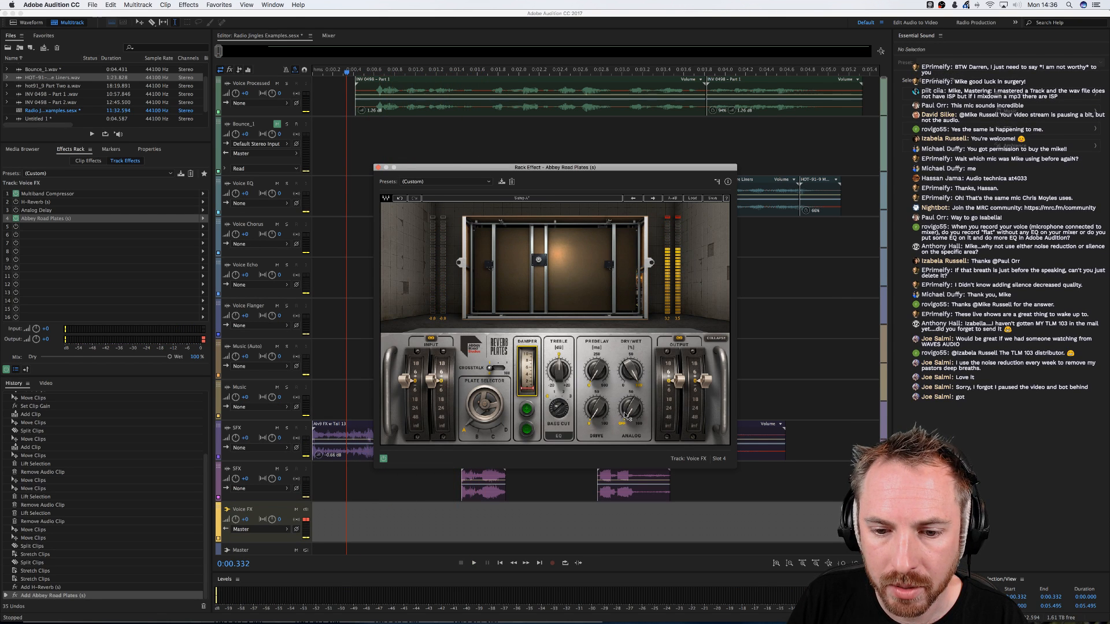
mouse_move(631, 370)
left_mouse_down()
mouse_move(631, 383)
mouse_move(633, 368)
left_mouse_up()
key("space")
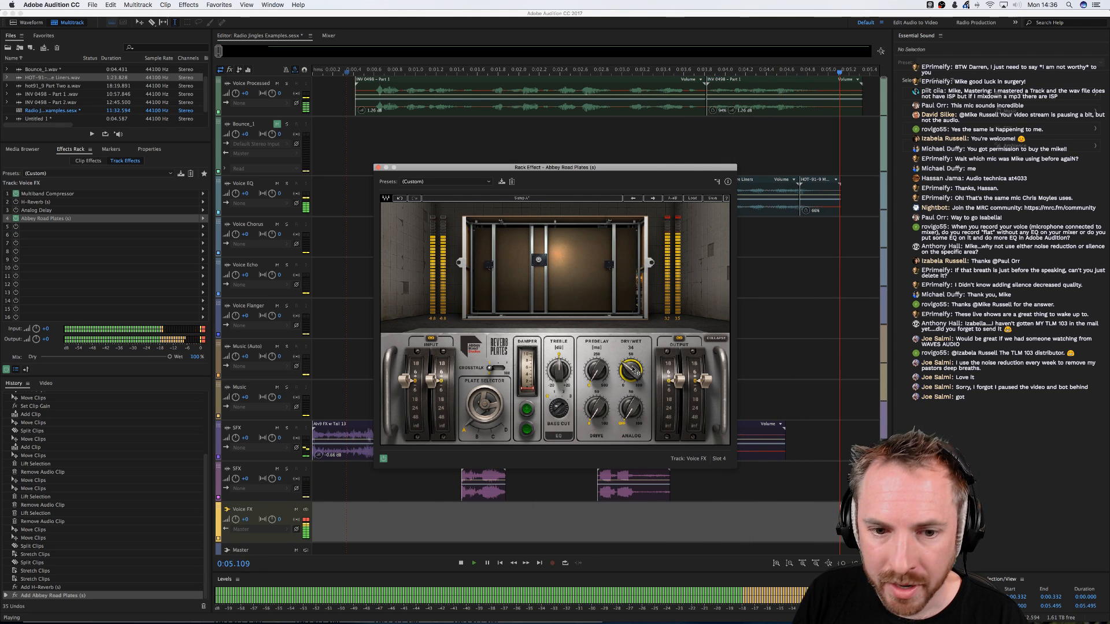
key("space")
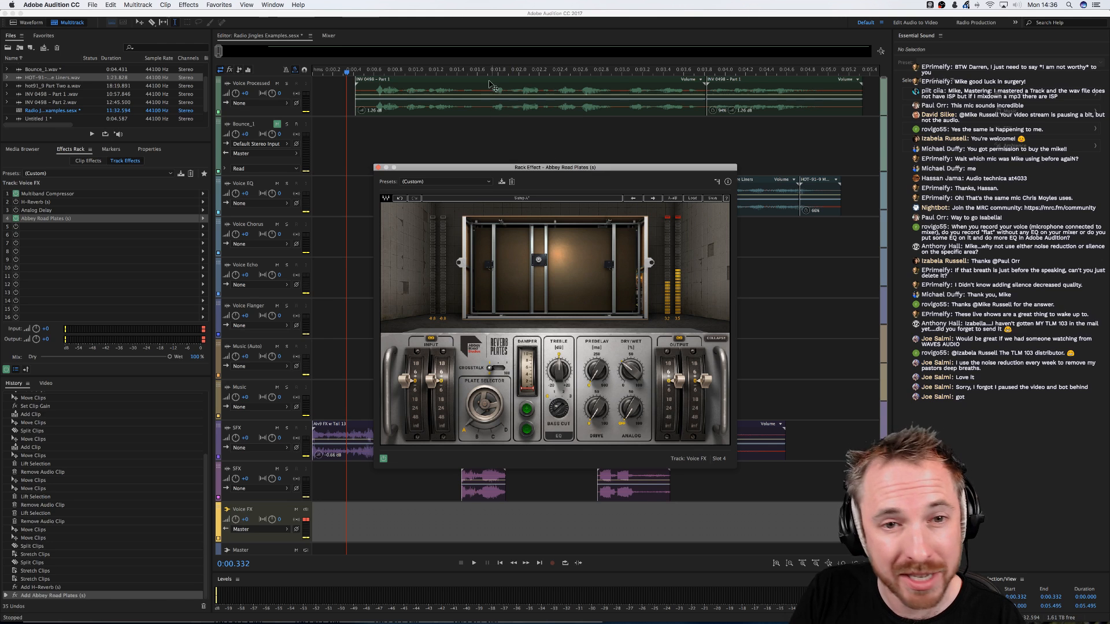
Try plates B and C of the Abbey Road Plates reverb while replaying the jingle, and close both reverb windows
scroll(387, 77, "down", 3)
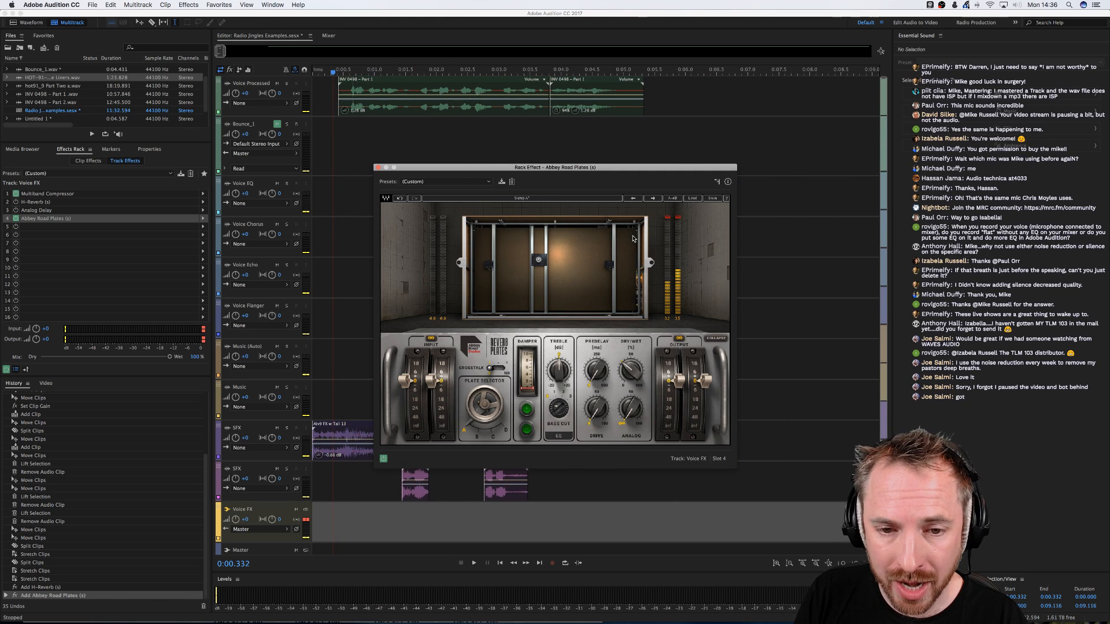
left_click_drag(595, 172, 574, 180)
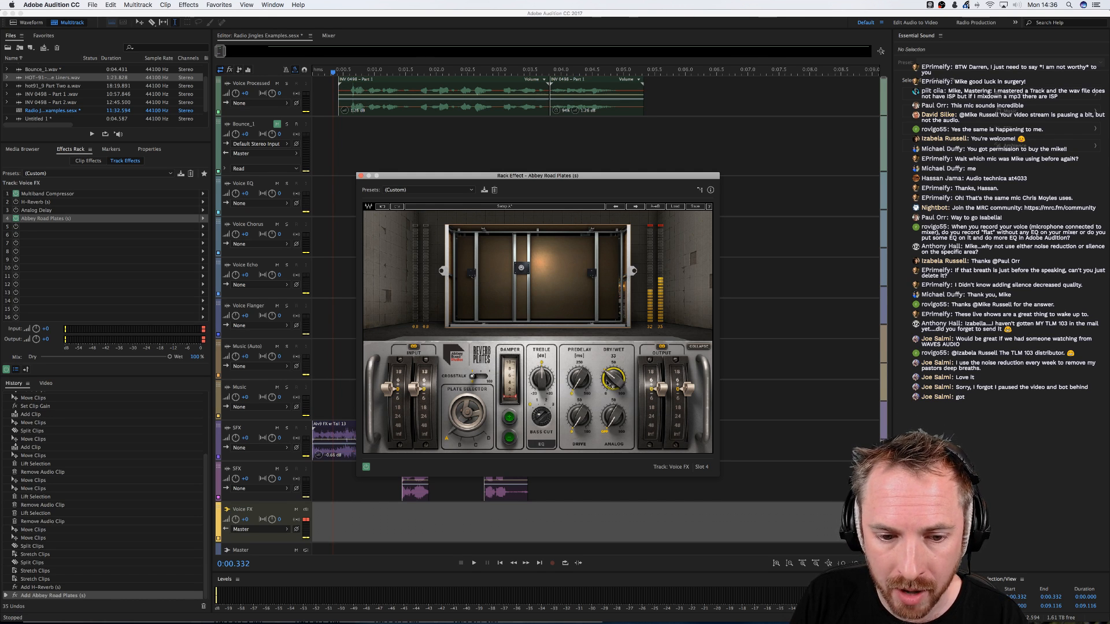
left_click(467, 433)
left_click_drag(467, 434, 467, 422)
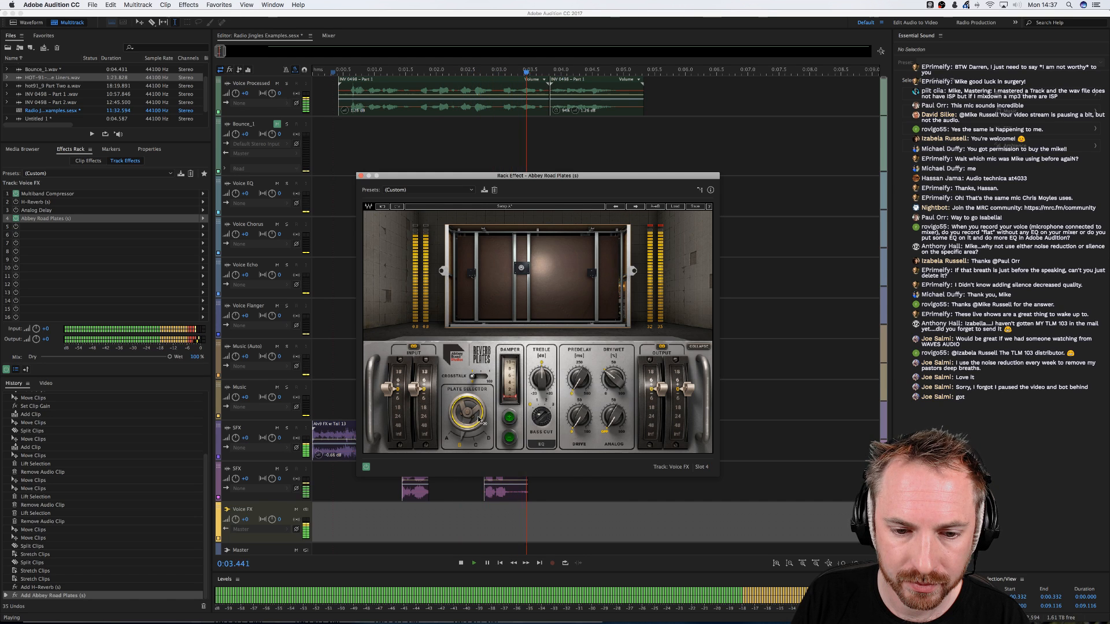
key("space")
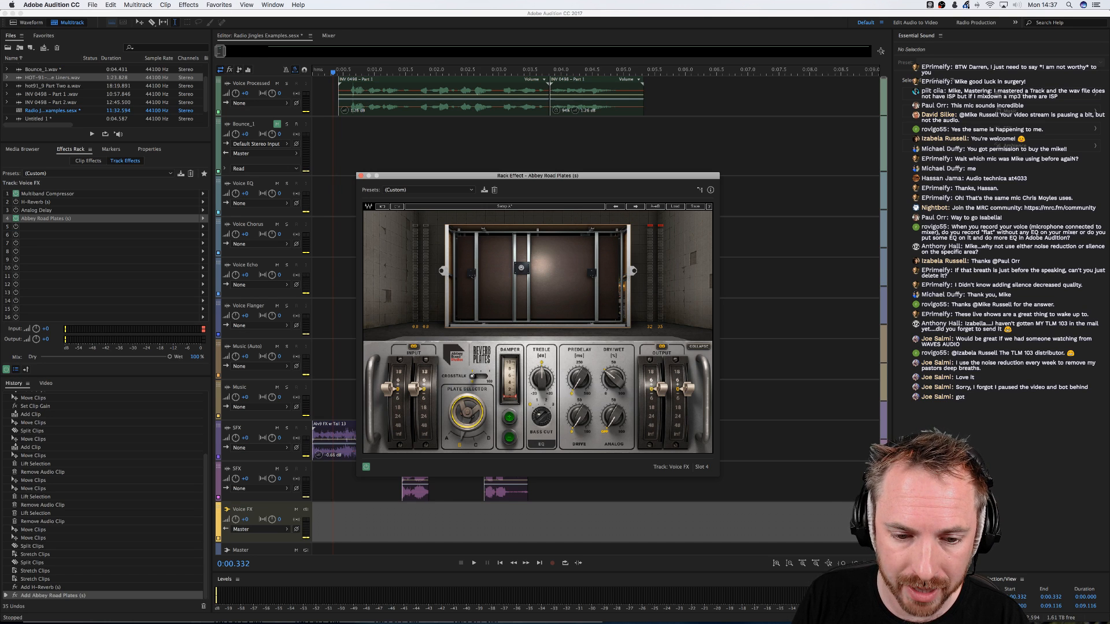
left_click(474, 447)
key("space")
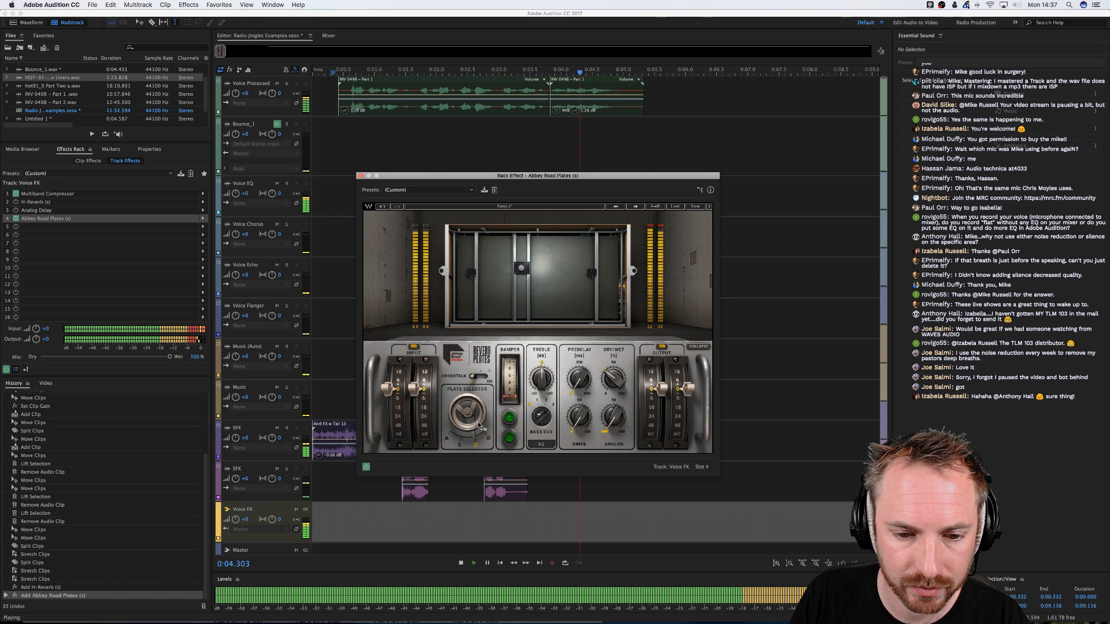
key("space")
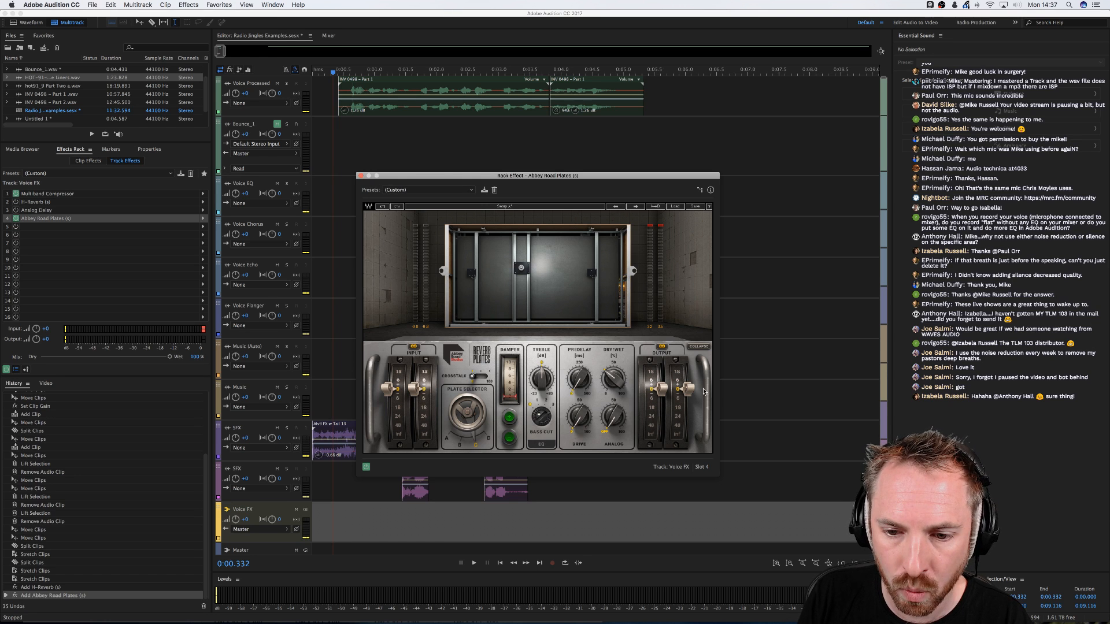
left_click(362, 176)
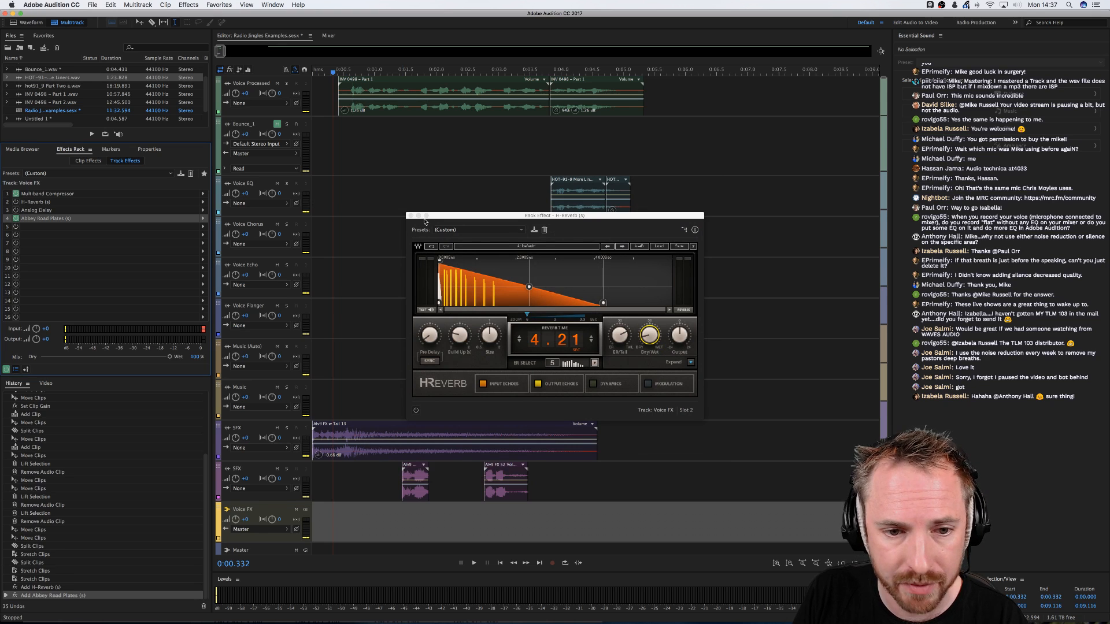
left_click(410, 216)
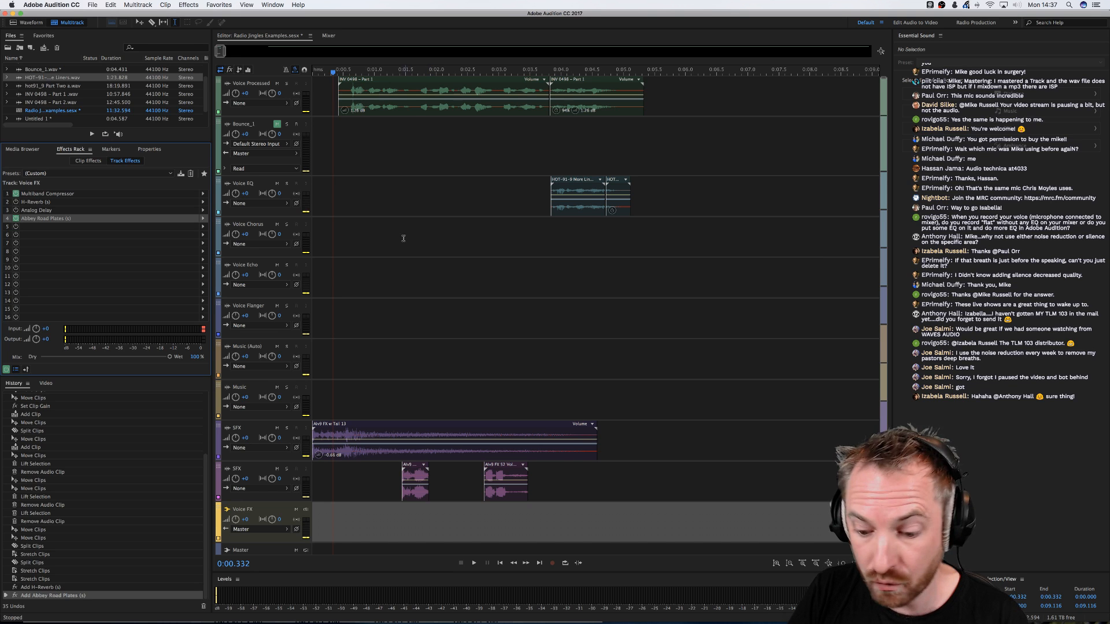
Split the first voice clip on the Voice Processed track at 1.615 s
left_click(415, 105)
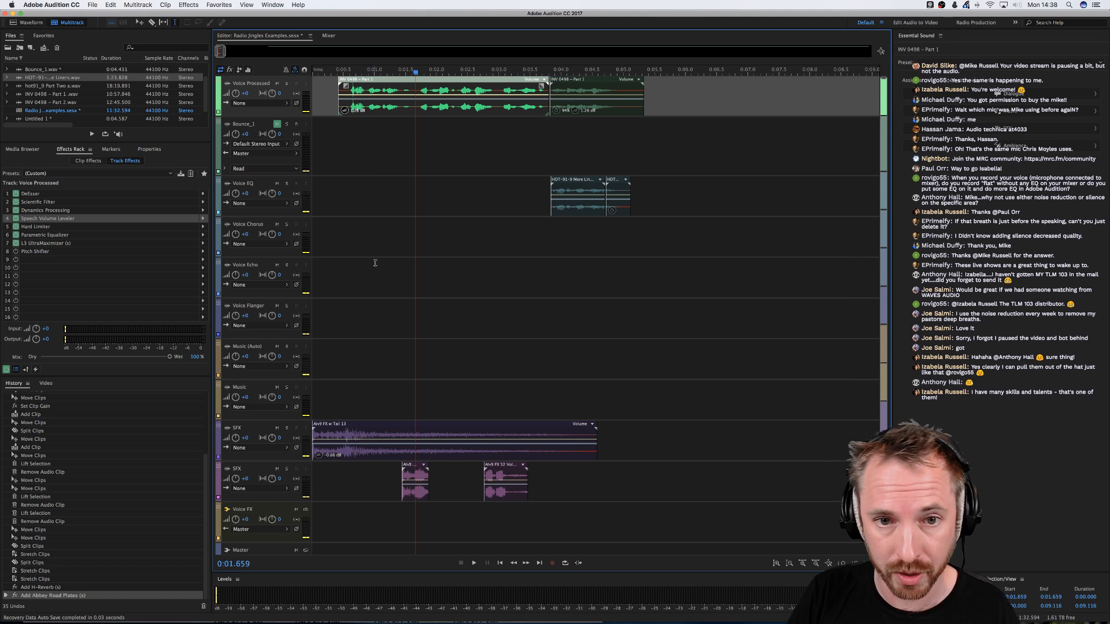
left_click(412, 105)
key("super+k")
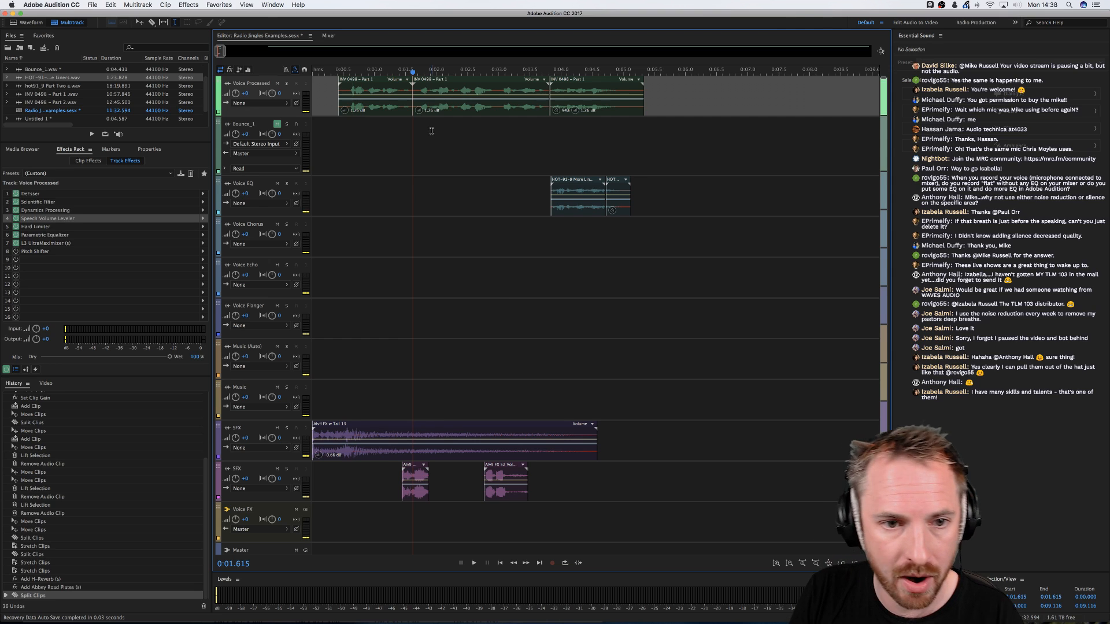
Move the first voice piece to the Voice Chorus track and the second to Voice Flanger, and return the playhead to 0:00.000
left_click(508, 95)
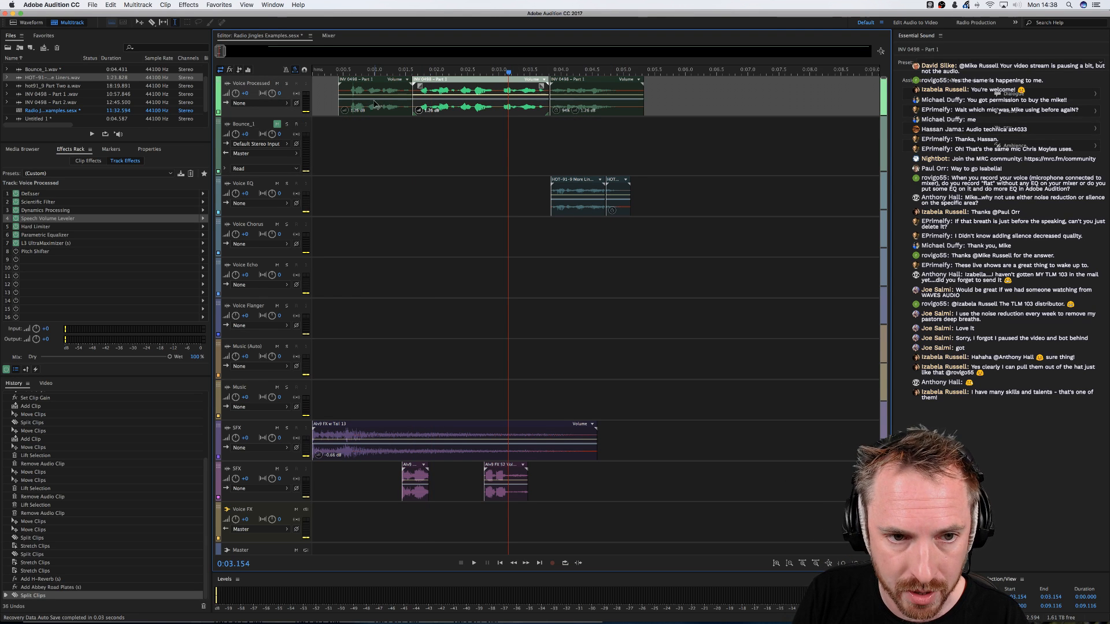
left_click_drag(366, 107, 354, 262)
left_click_drag(471, 107, 471, 328)
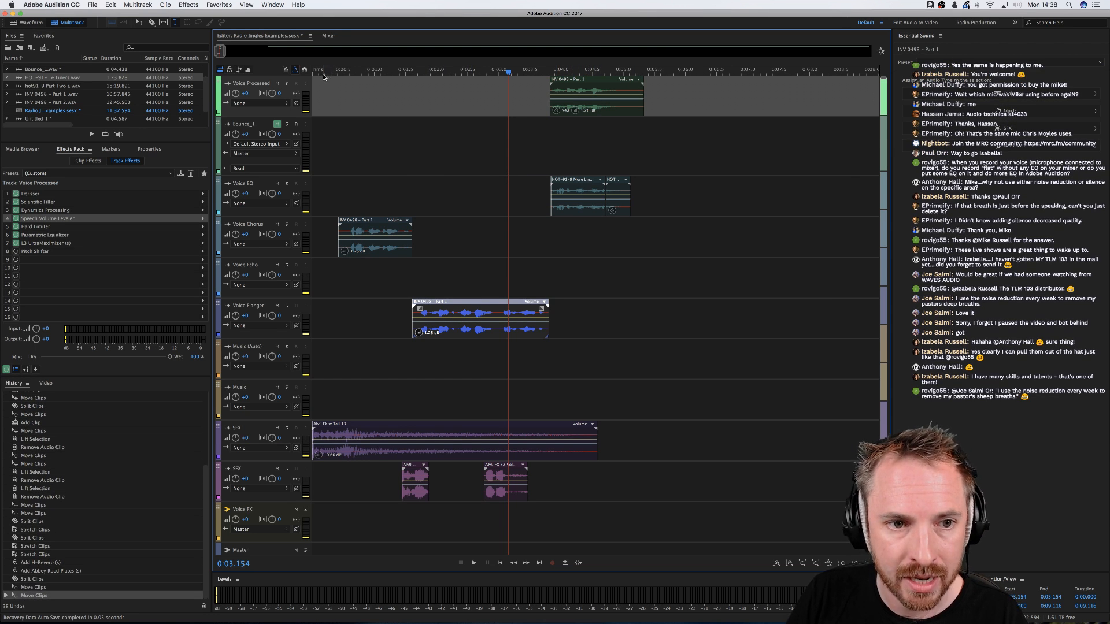
left_click_drag(323, 76, 312, 77)
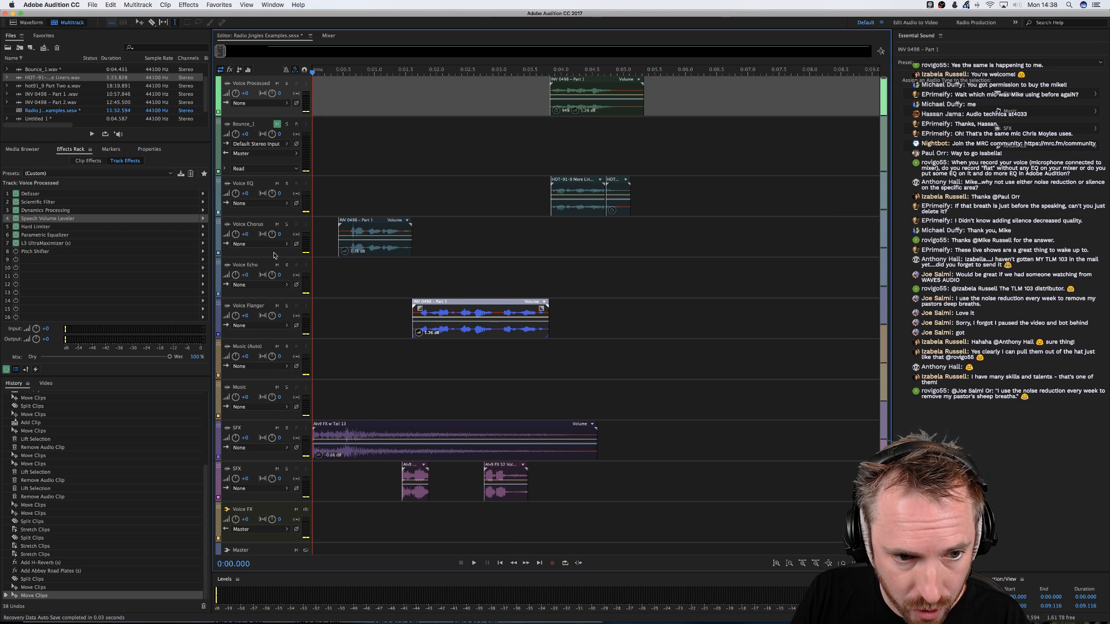
Play the multitrack session from the start to hear the current jingle mix
key("space")
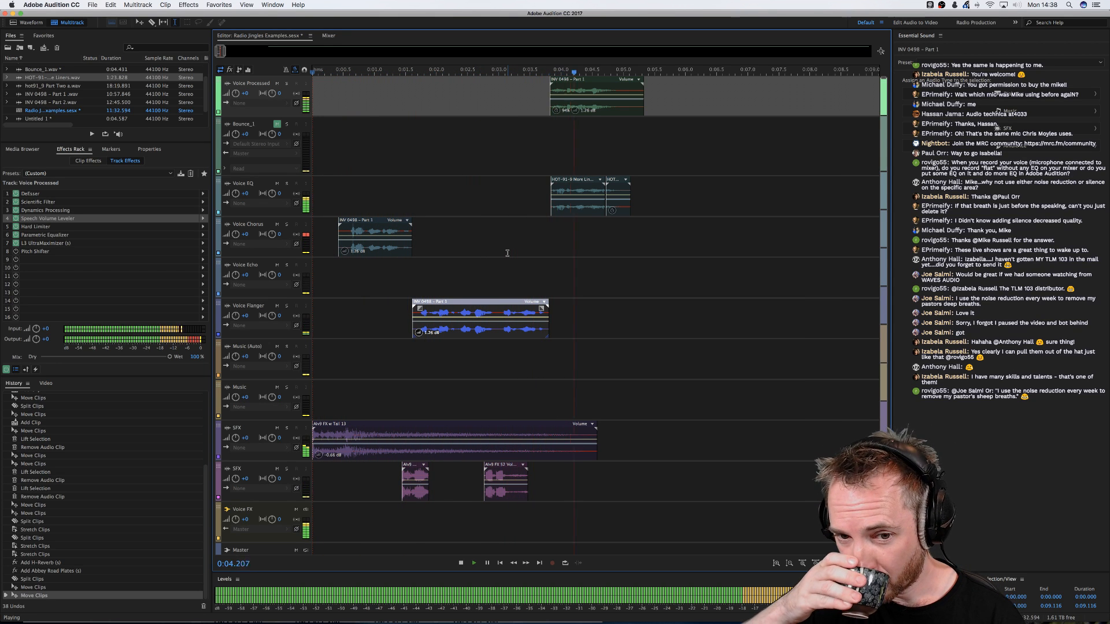
key("space")
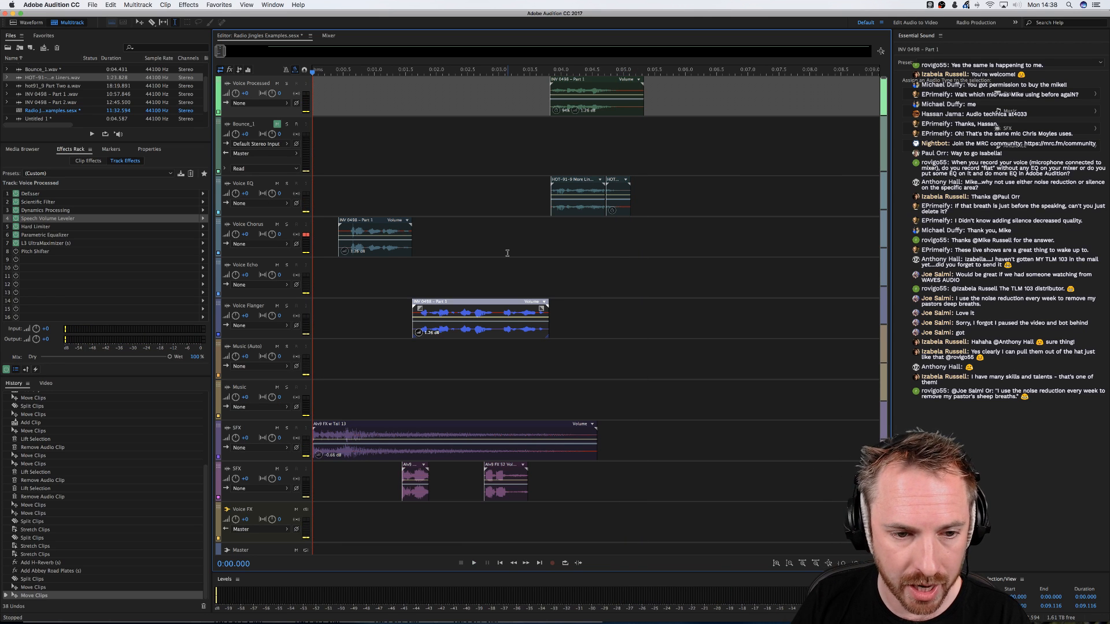
key("space")
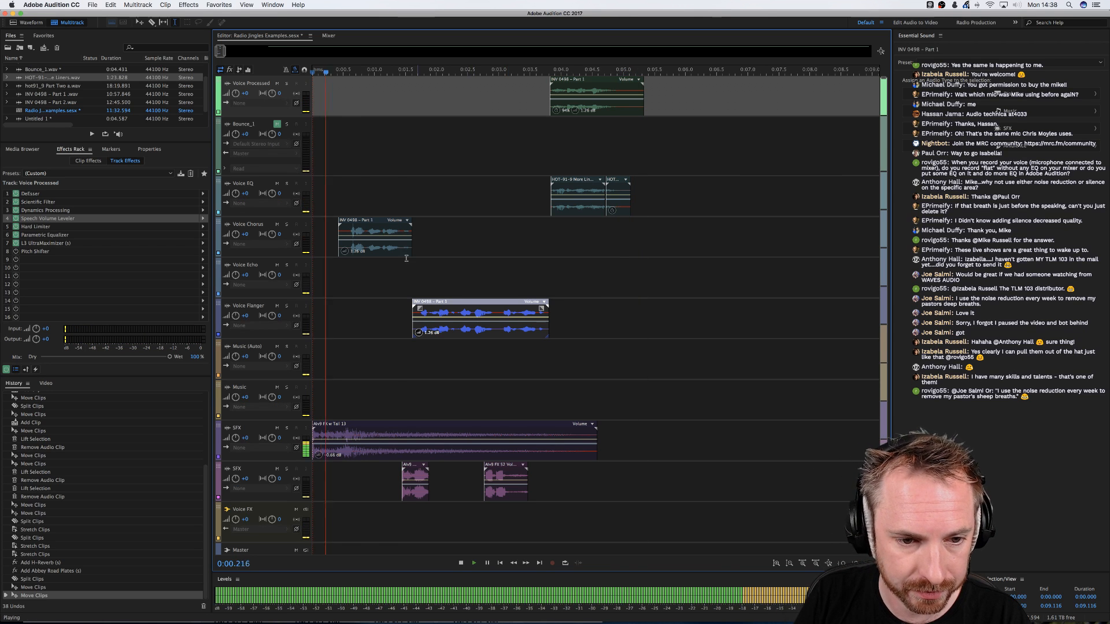
Replace the Chorus effect in slot 7 of the Voice Chorus track with the AU plug-in iZotope VocalSynth
left_click(332, 246)
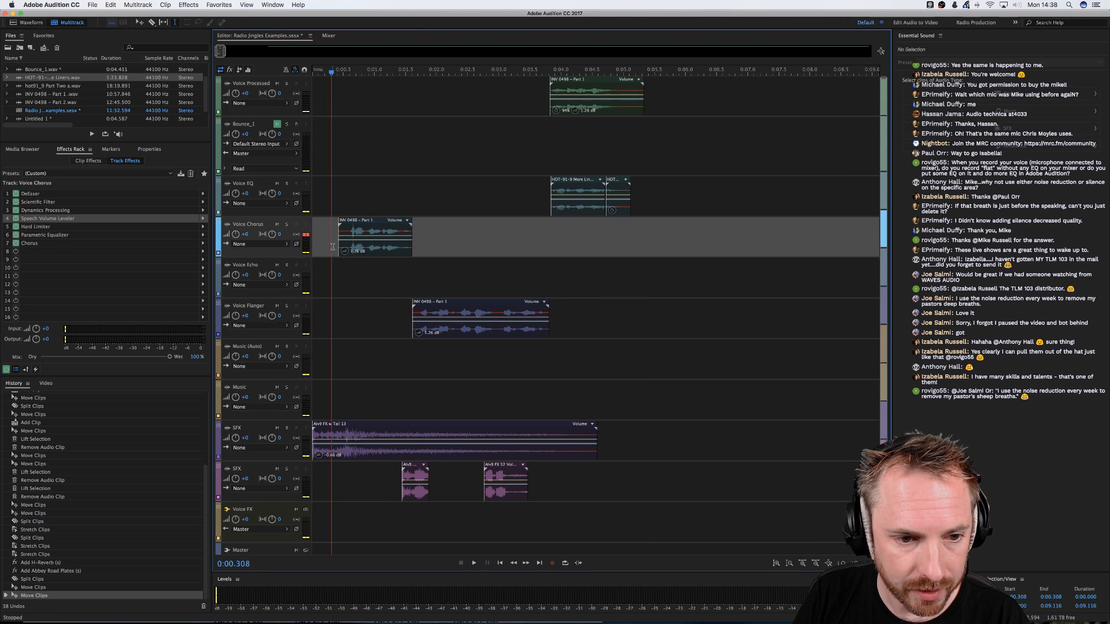
left_click(200, 244)
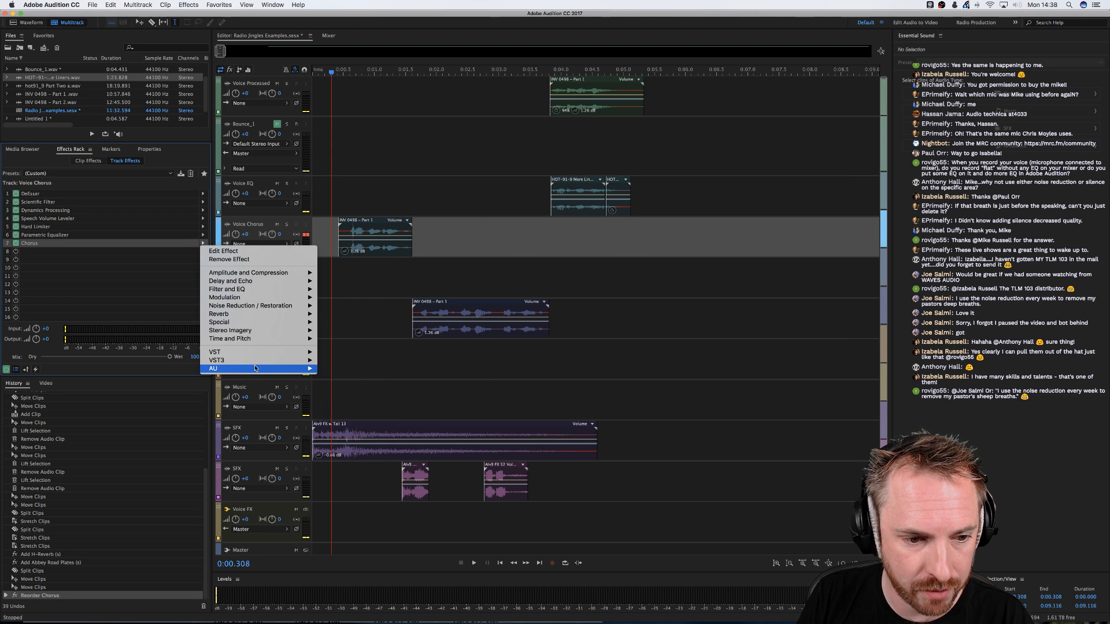
mouse_move(255, 368)
mouse_move(337, 377)
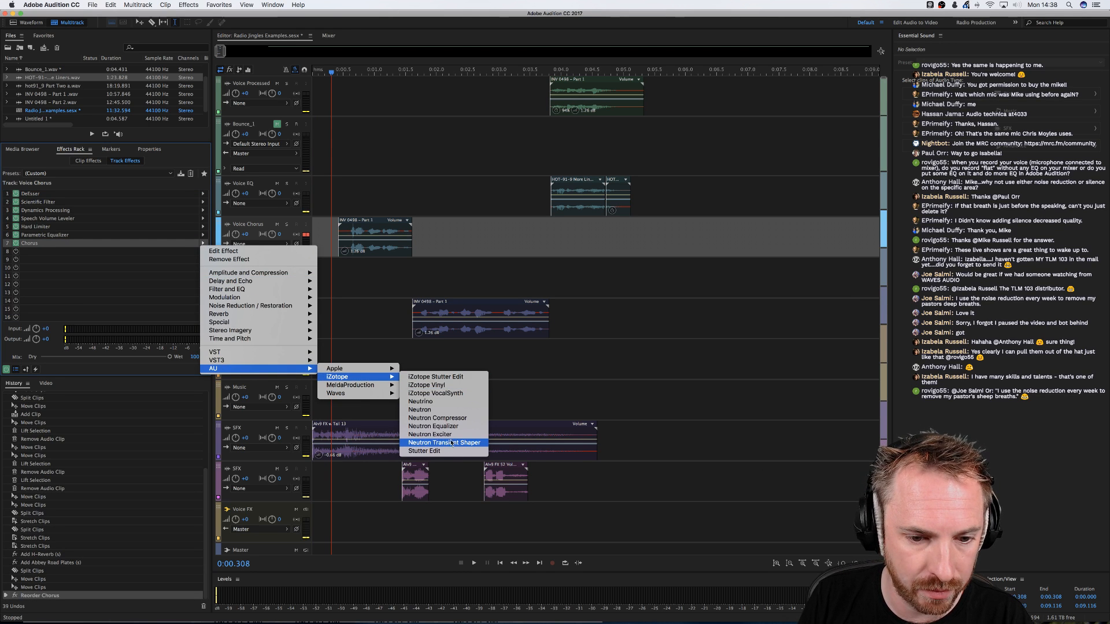
left_click(445, 393)
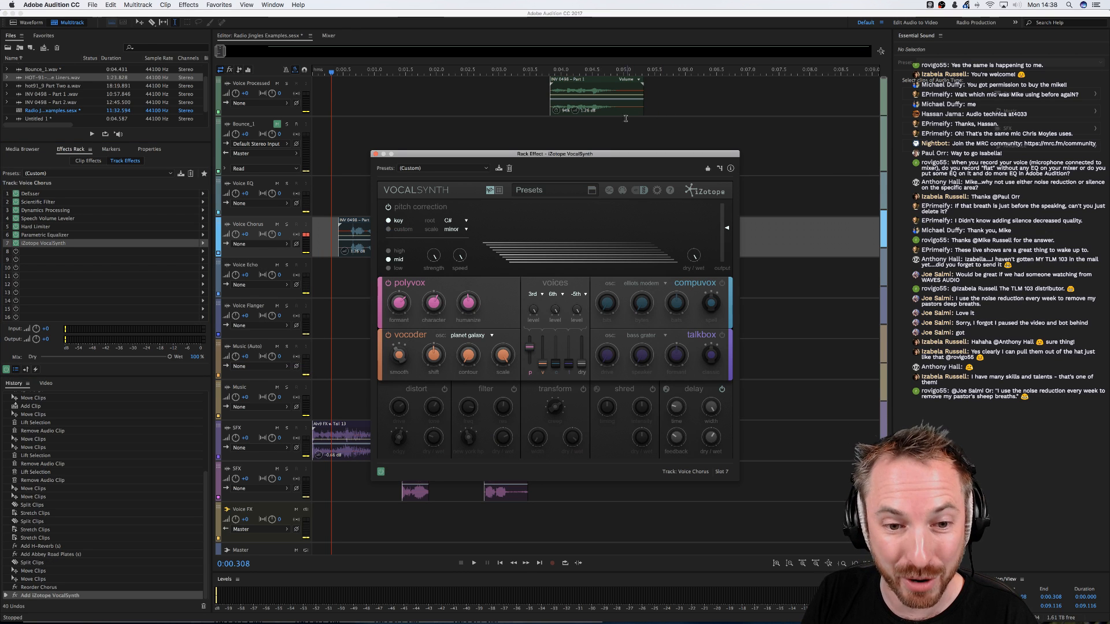
left_click_drag(587, 160, 613, 168)
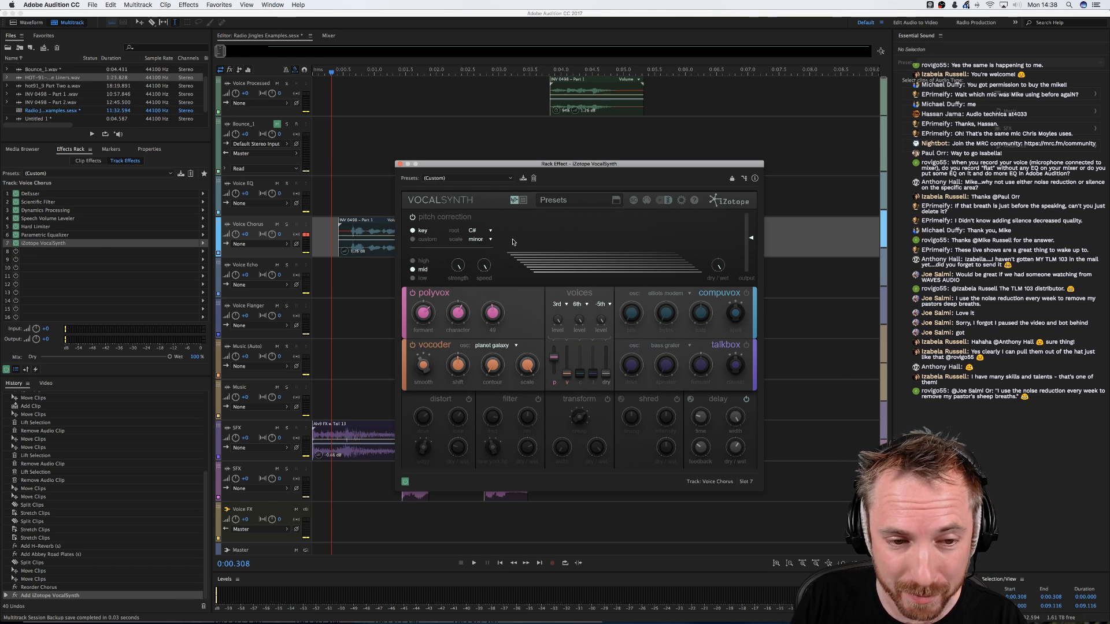
left_click_drag(501, 167, 487, 168)
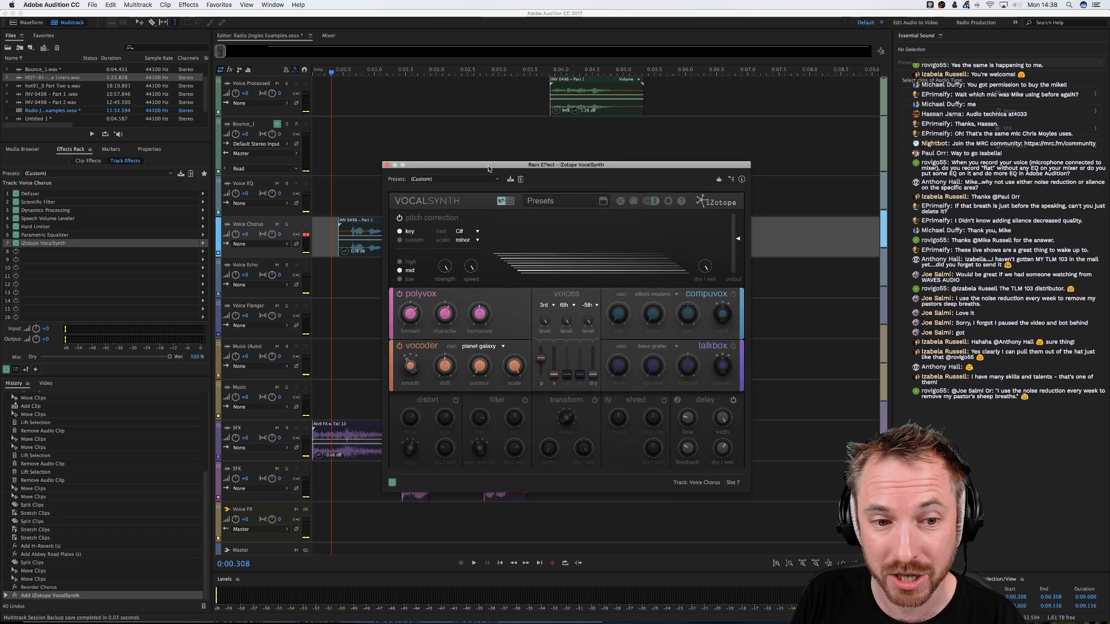
Solo the Voice Chorus track, enable Compuvox in place of the polyvox voice level in VocalSynth, and audition the sound
left_click(287, 223)
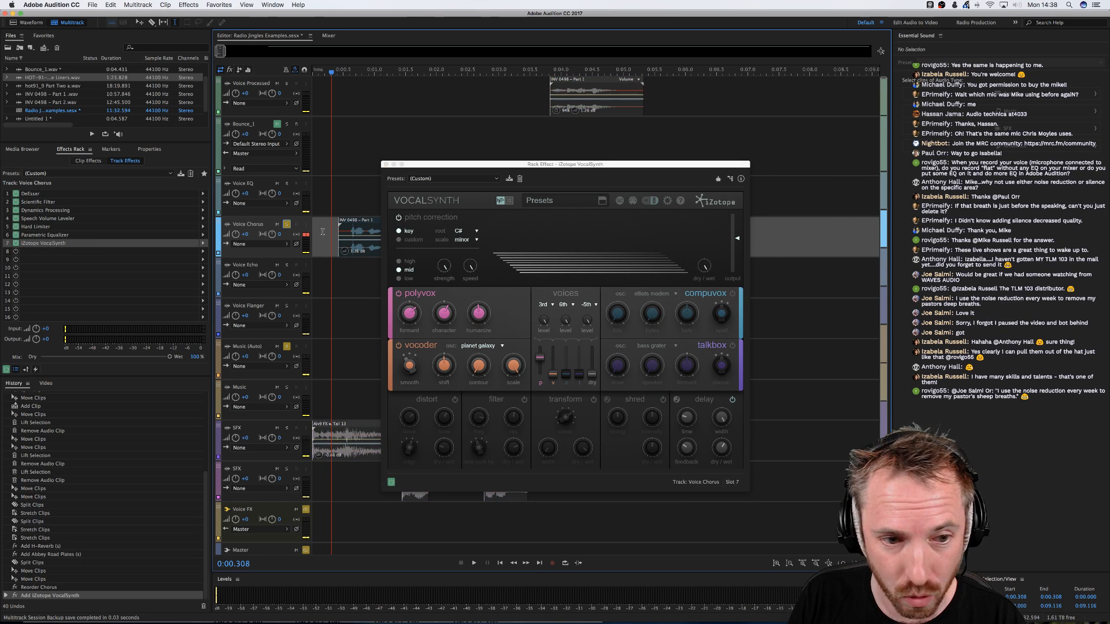
left_click(732, 293)
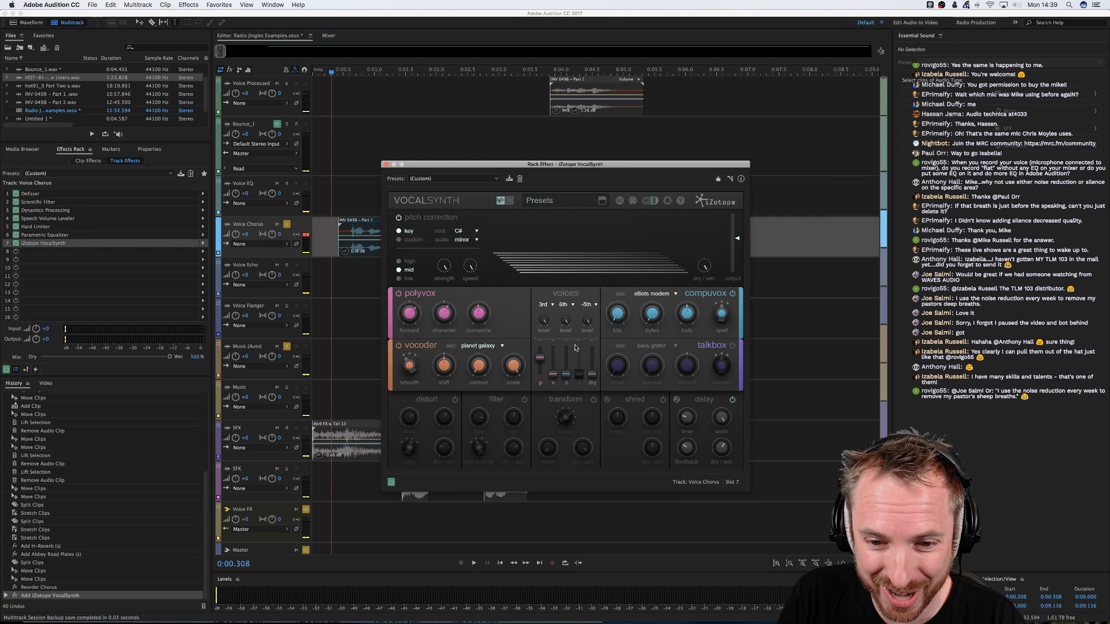
left_click_drag(565, 374, 540, 376)
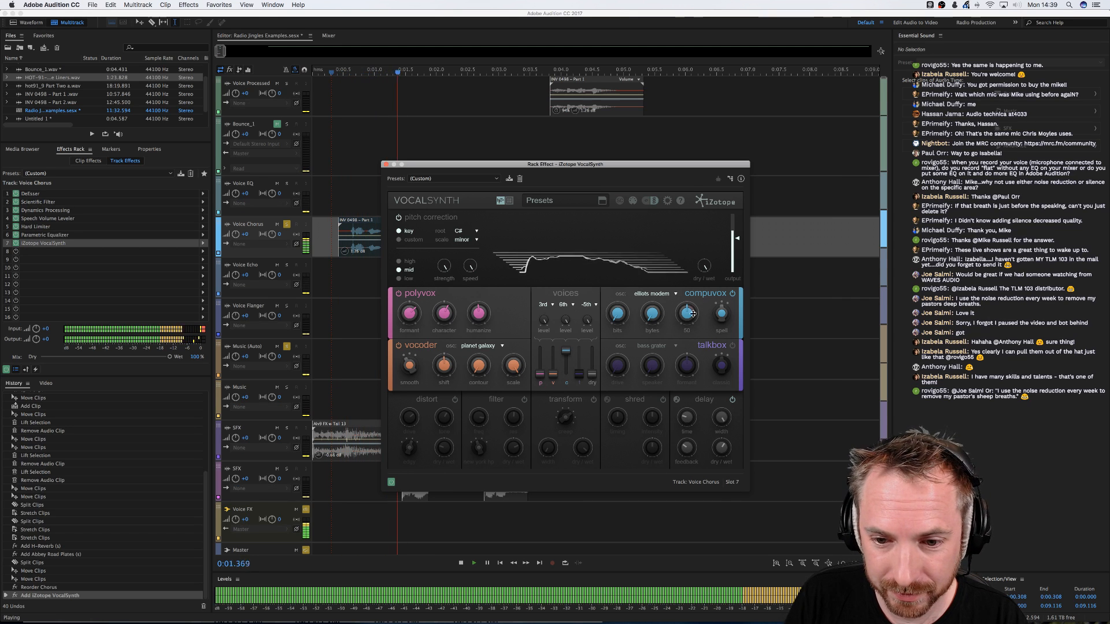
key("space")
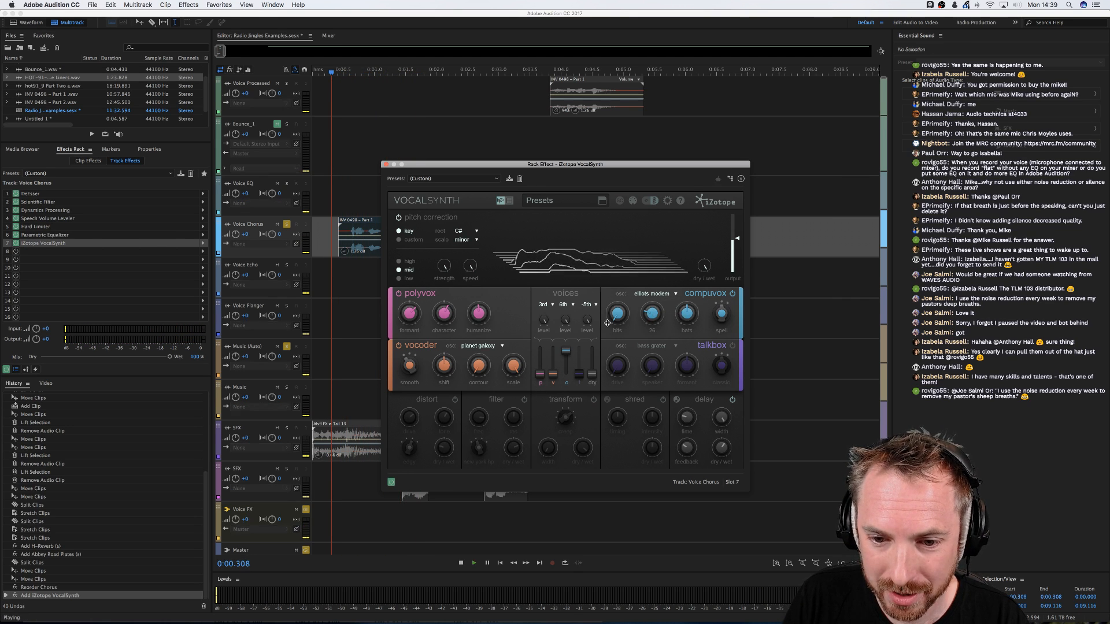
key("space")
key("space")
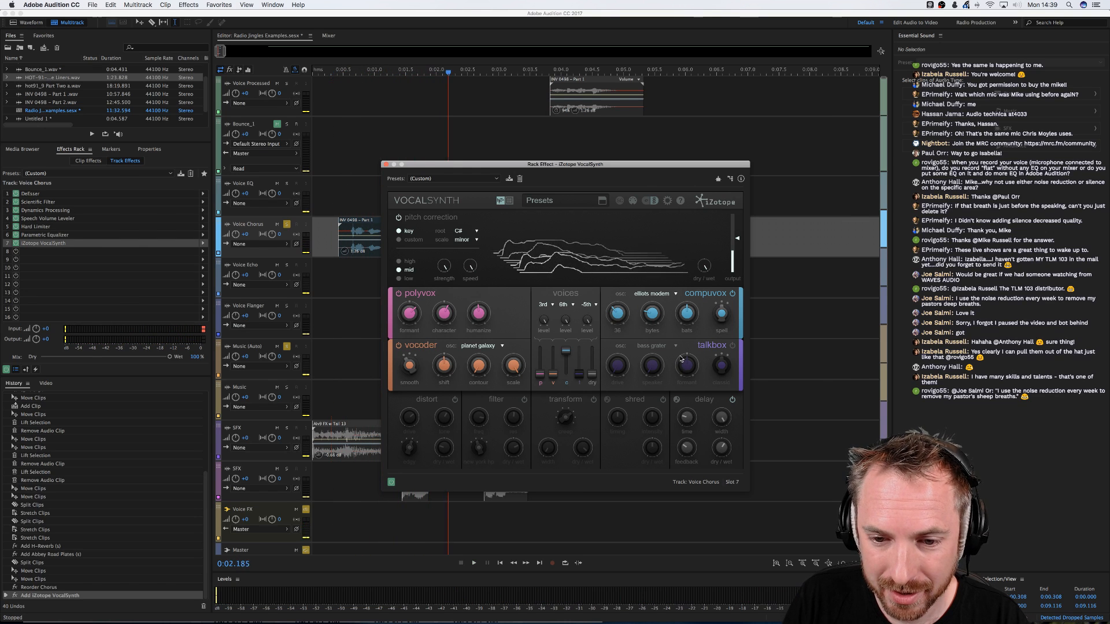
Try Talkbox instead of Compuvox with its voice level raised, audition it, and switch Talkbox off
left_click(732, 294)
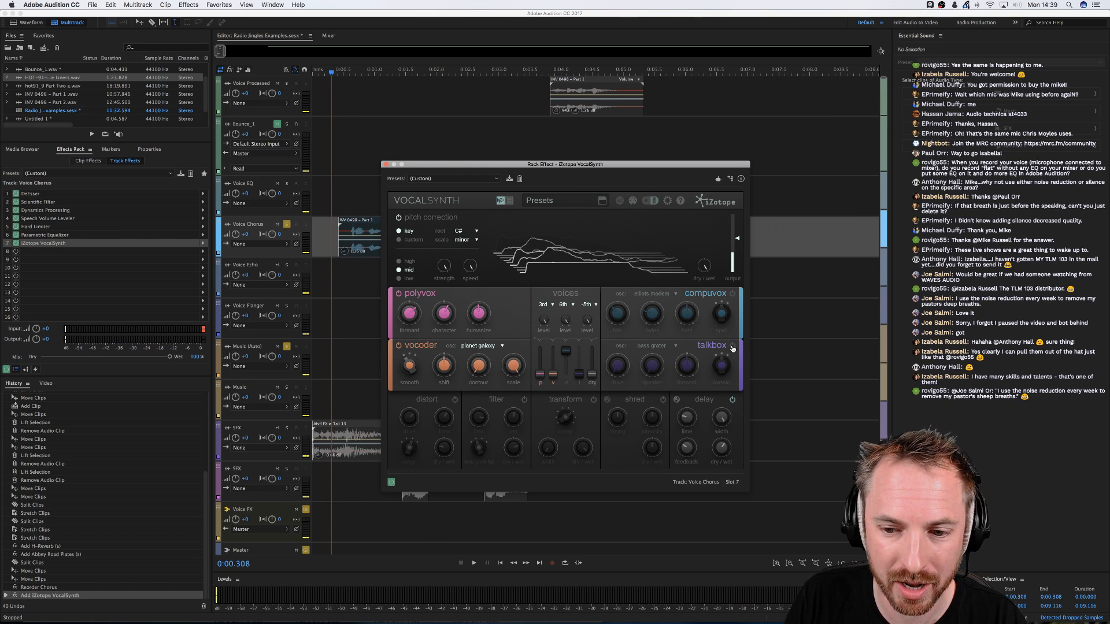
left_click(732, 346)
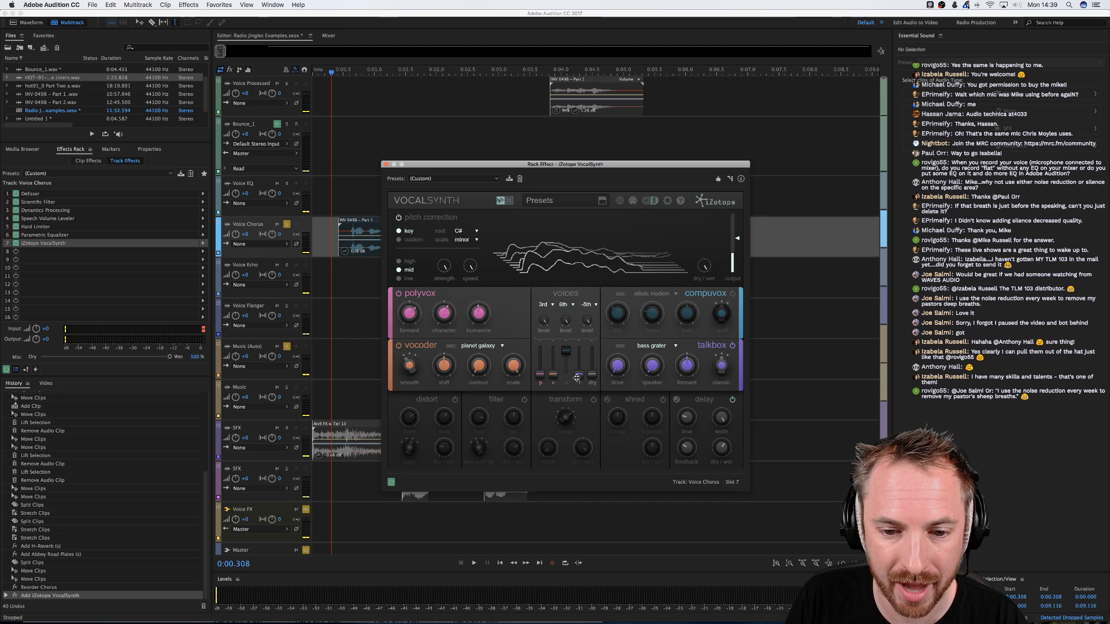
left_click_drag(576, 378, 578, 350)
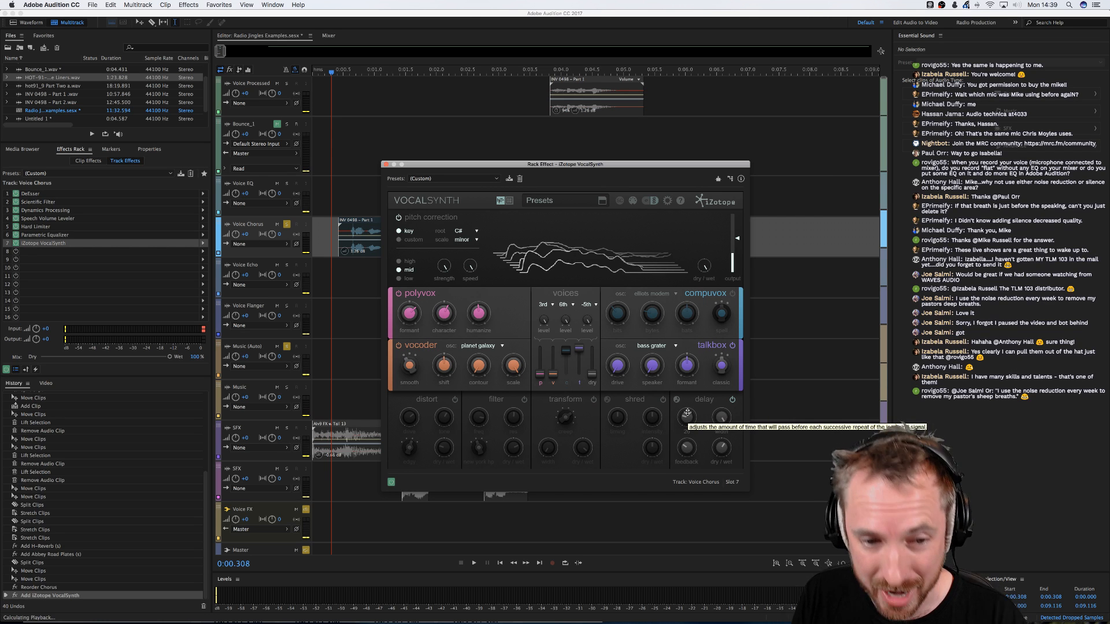
key("space")
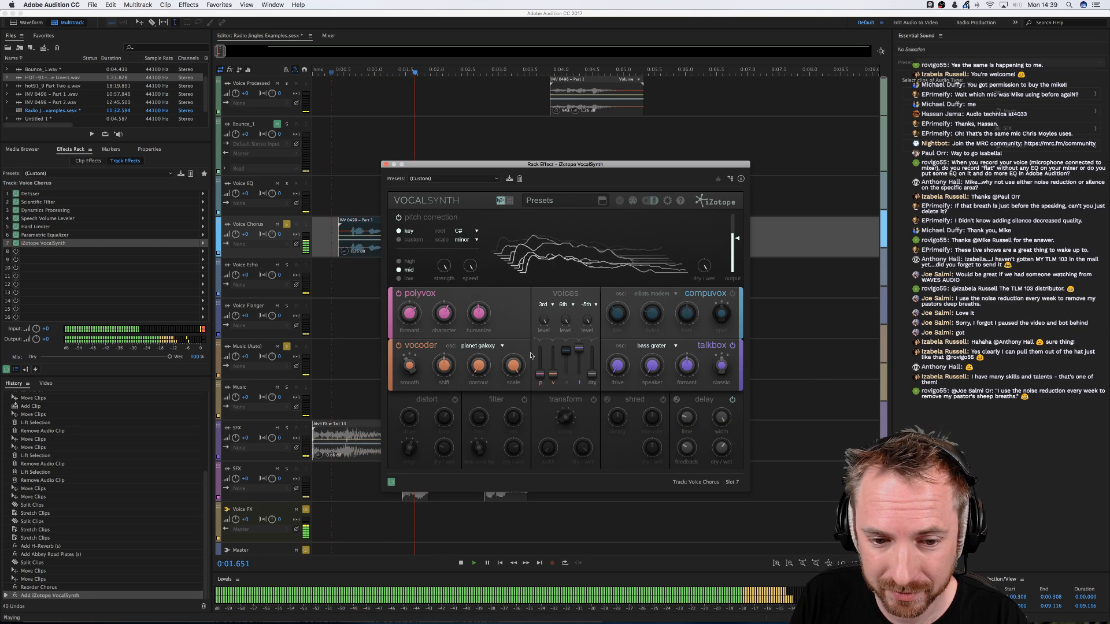
key("space")
left_click(732, 346)
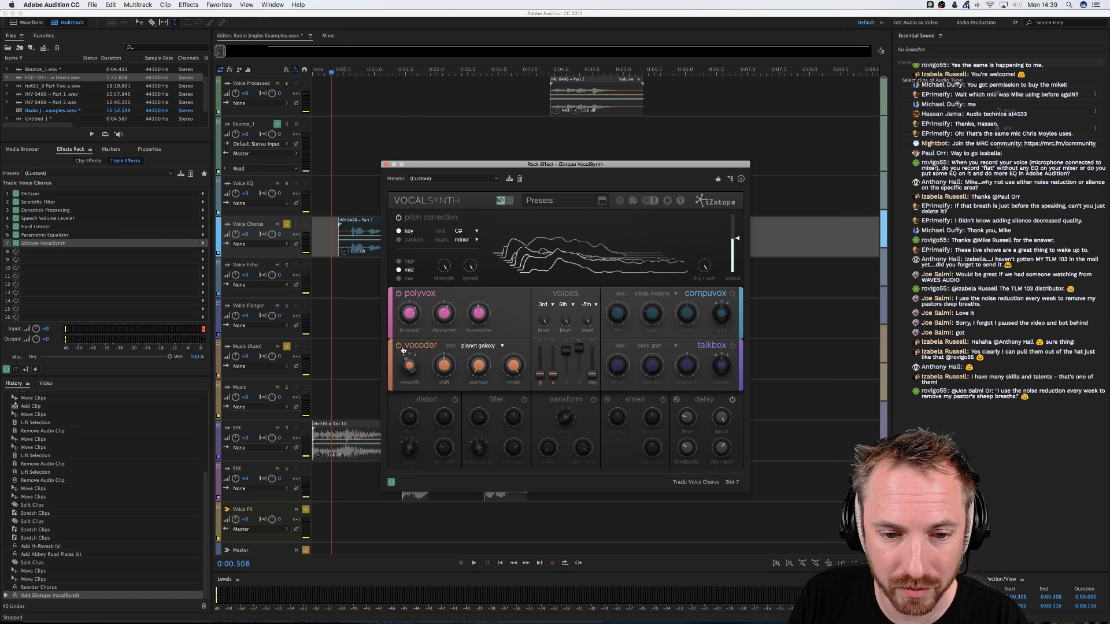
Raise the polyvox, vocoder and dry levels in VocalSynth's voice mixer and audition the blend on the soloed track
mouse_move(553, 374)
left_mouse_down()
mouse_move(553, 348)
mouse_move(592, 349)
mouse_move(539, 360)
left_mouse_up()
key("space")
key("space")
key("space")
key("space")
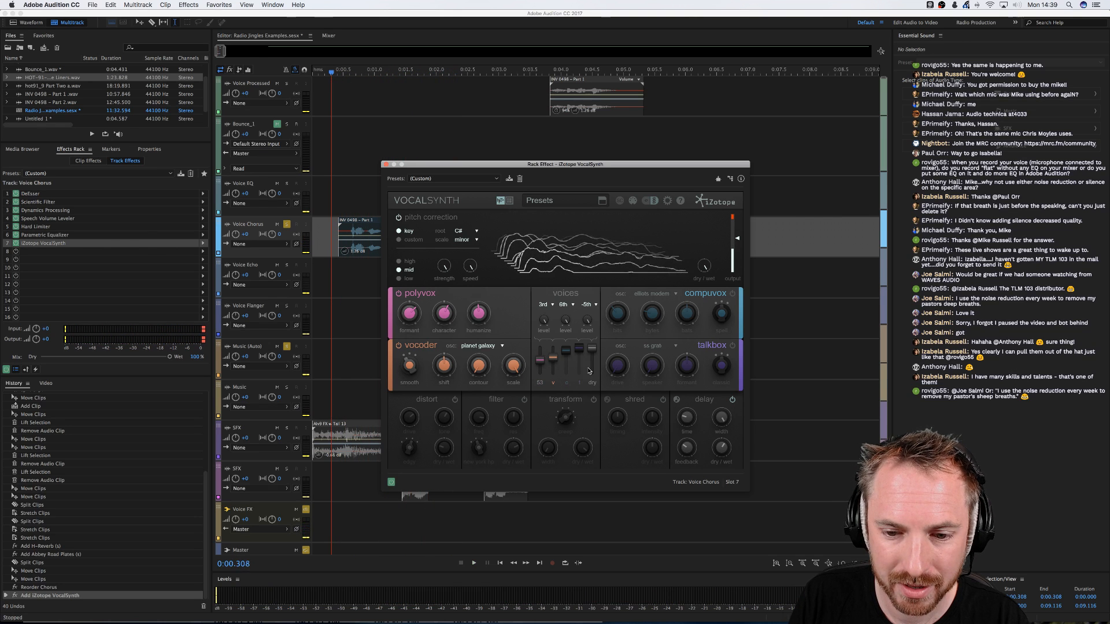
Turn off VocalSynth's delay module and audition the Voice Chorus clip while fine-tuning the vocoder level
left_click(732, 400)
key("space")
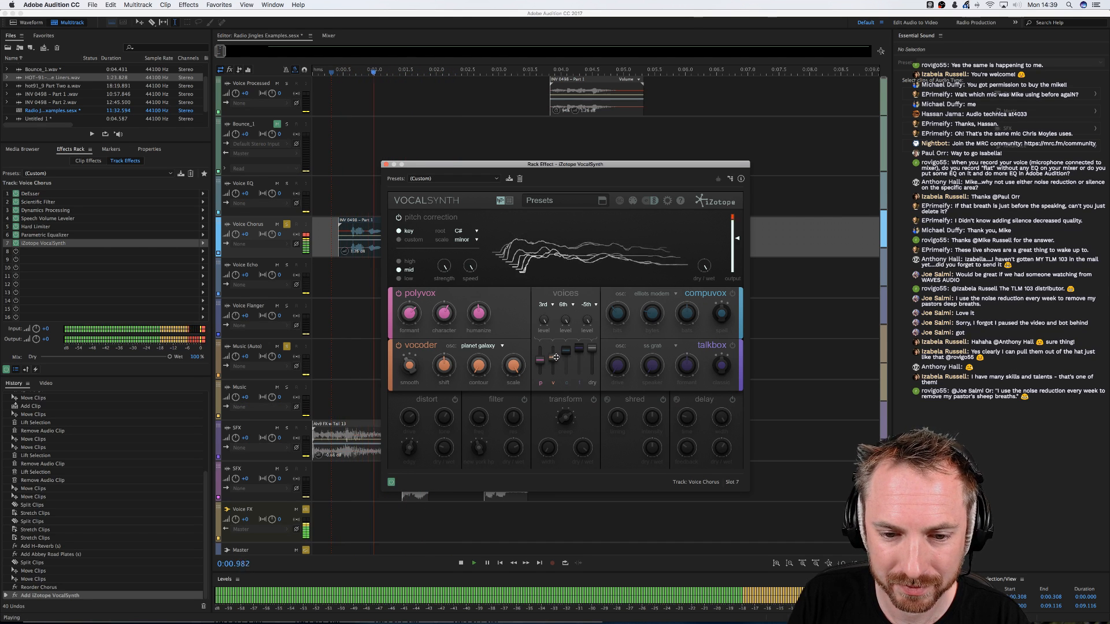
key("space")
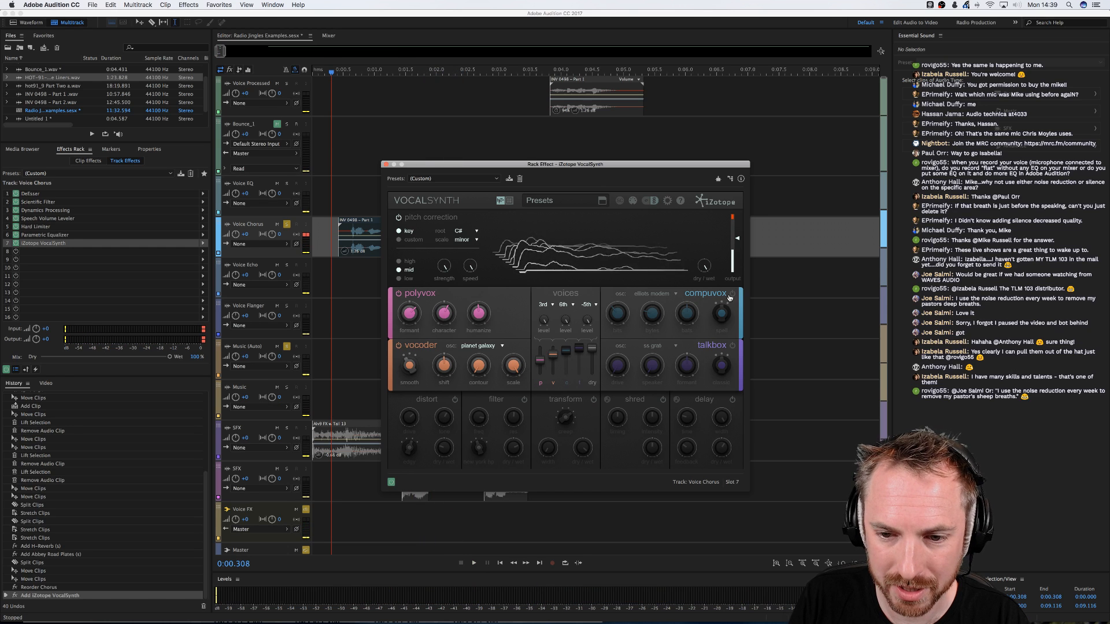
Re-enable Compuvox, bring the vocoder and polyvox levels down to minimum, and audition the result
left_click(731, 294)
left_click_drag(555, 358, 554, 375)
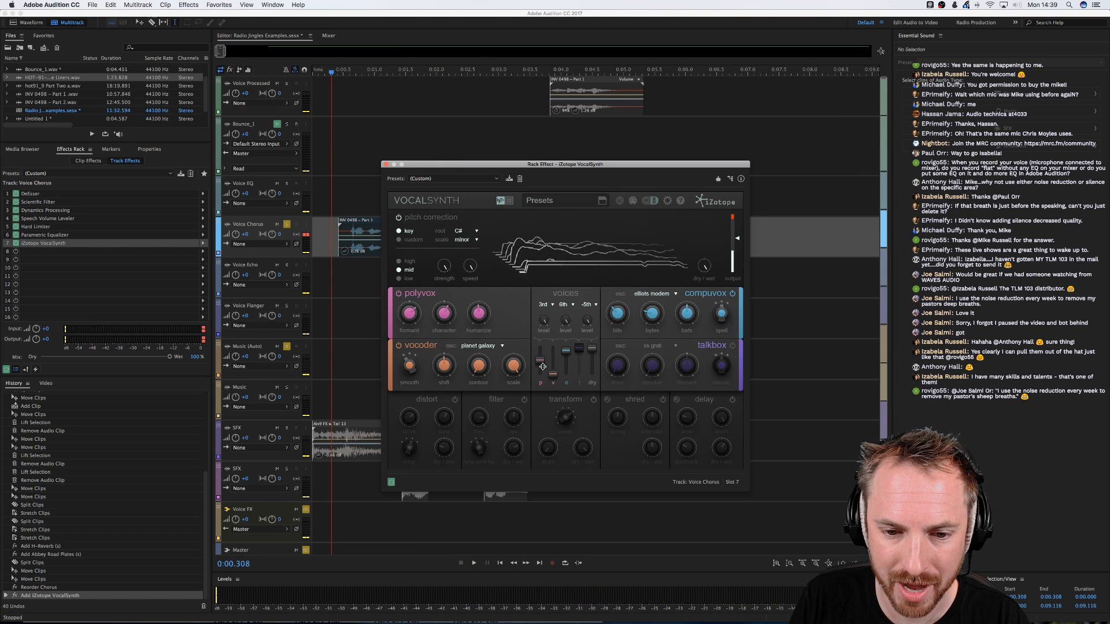
key("space")
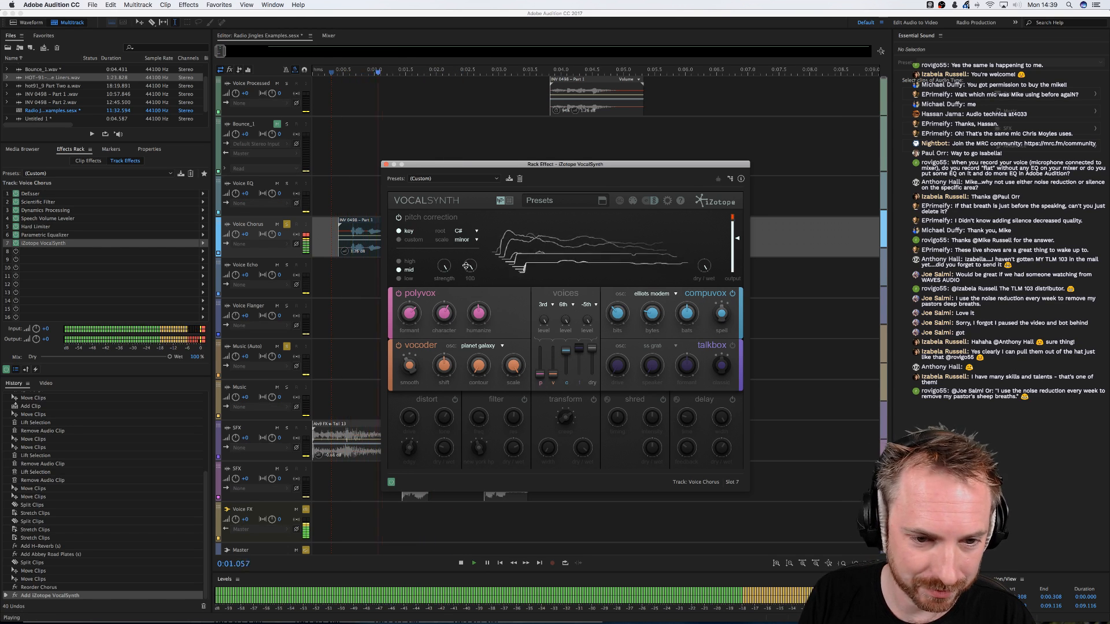
key("space")
Close VocalSynth and add the MeldaProduction MRingModulator AU plug-in to slot 8 of the Voice Chorus track
left_click(386, 164)
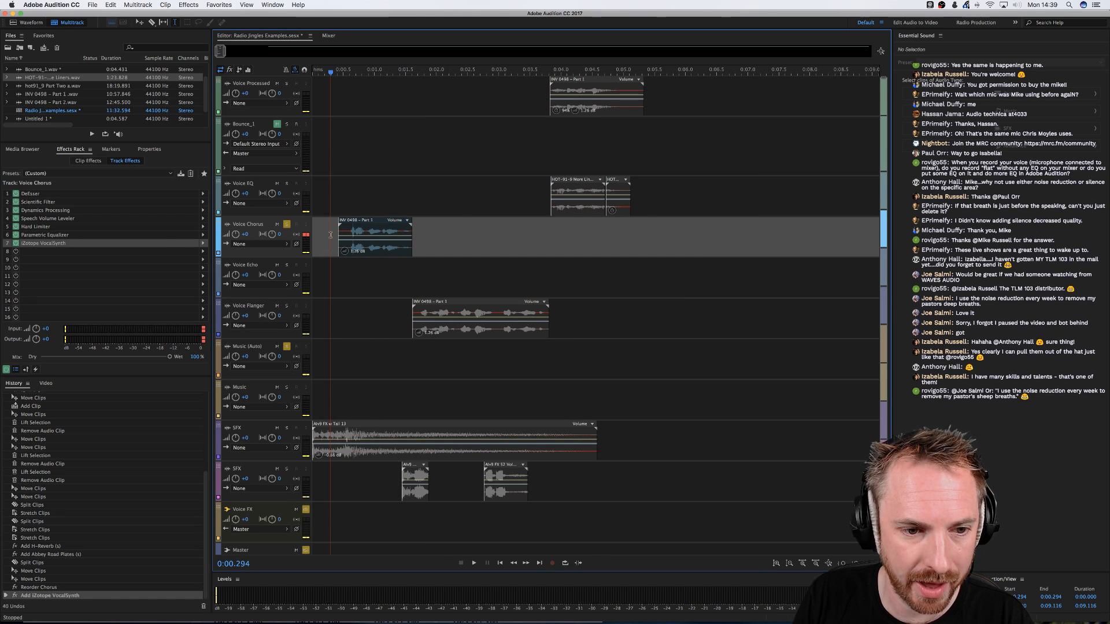
left_click(202, 250)
mouse_move(251, 379)
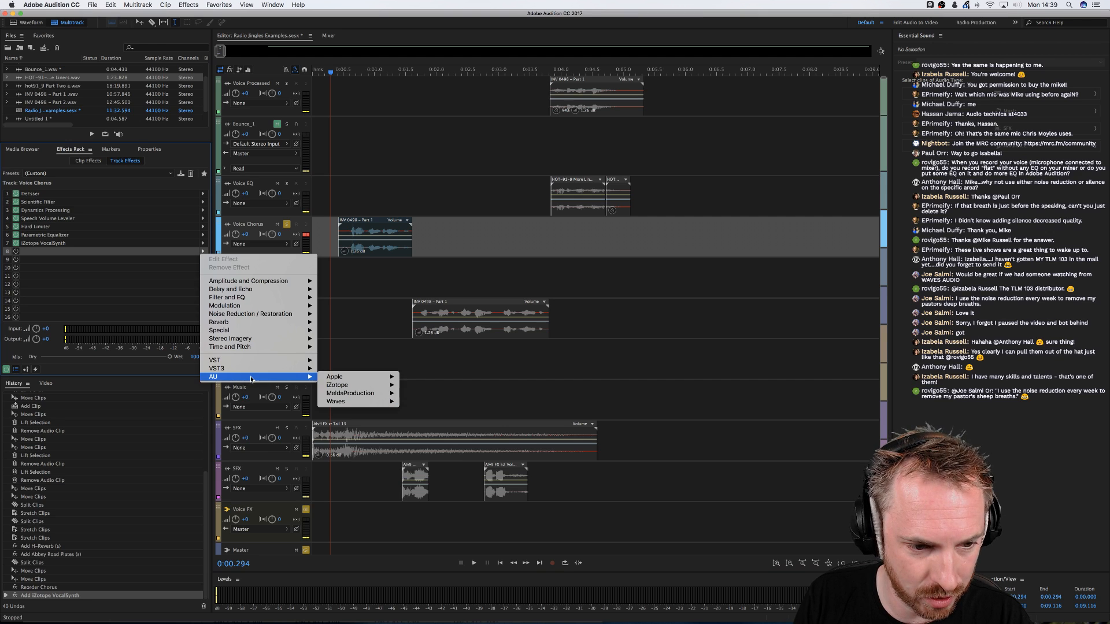
mouse_move(346, 398)
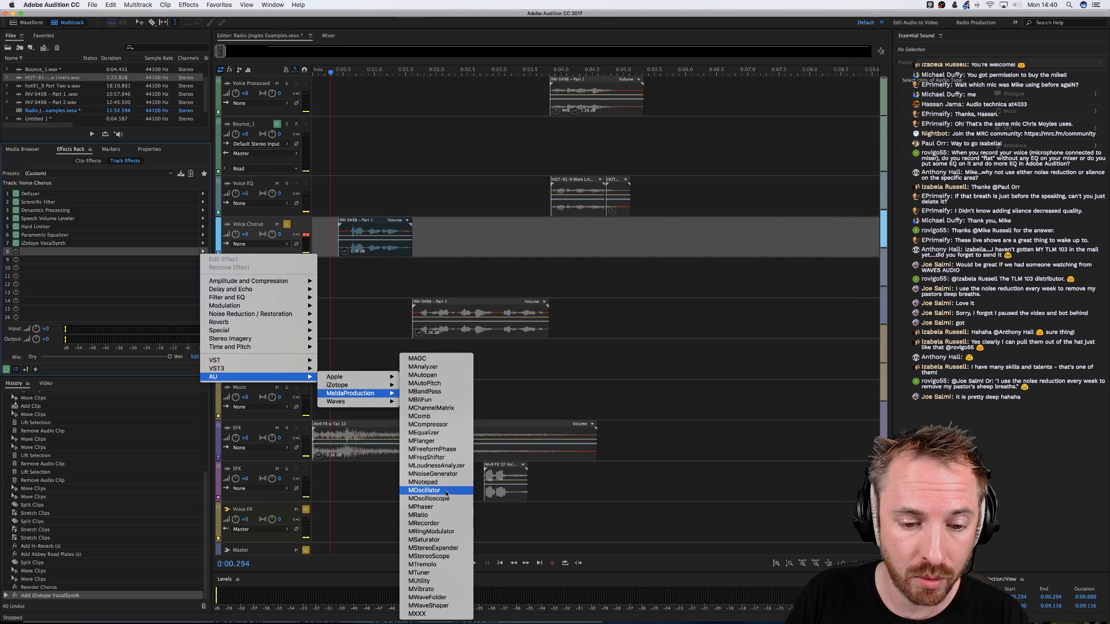
left_click(445, 531)
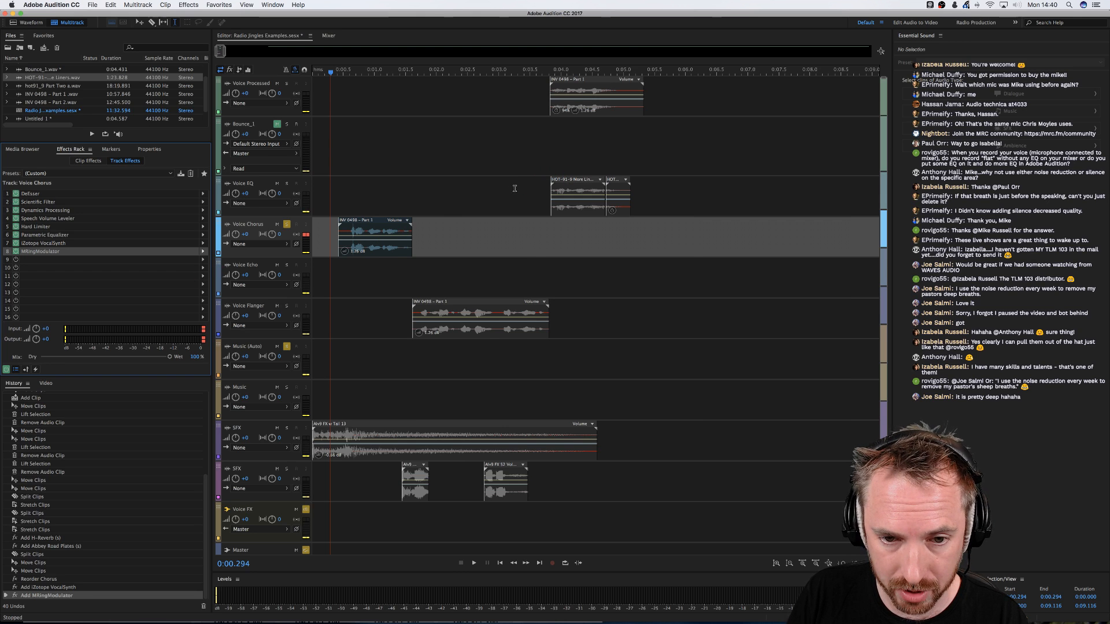
Open MRingModulator's preset browser, select a preset, and audition the Voice Chorus clip from just before its start
left_click(555, 242)
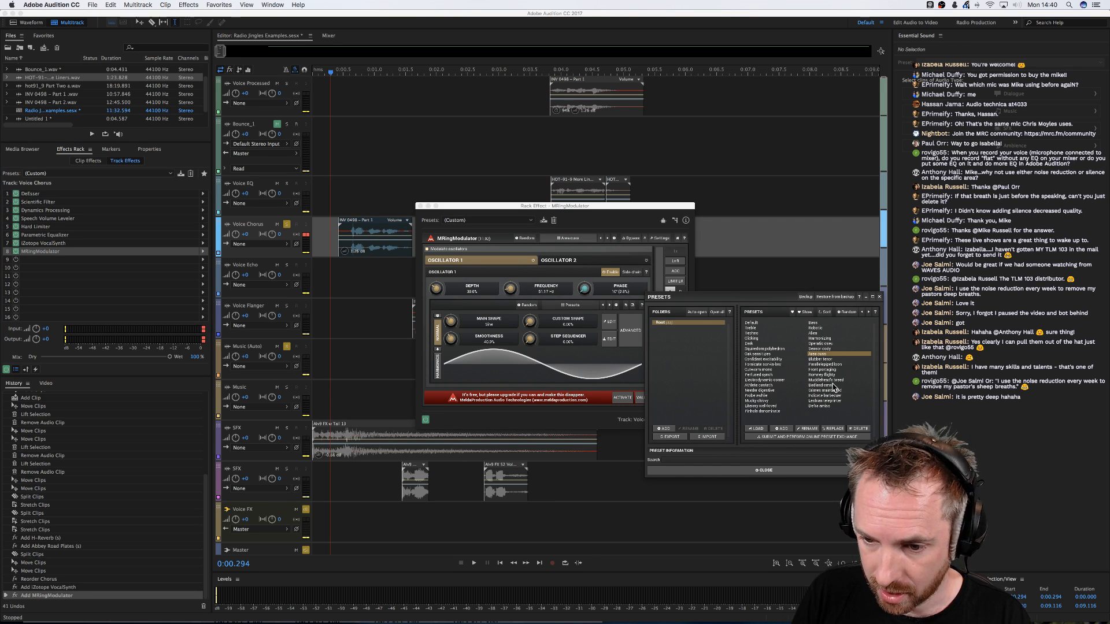
left_click(828, 385)
left_click(321, 236)
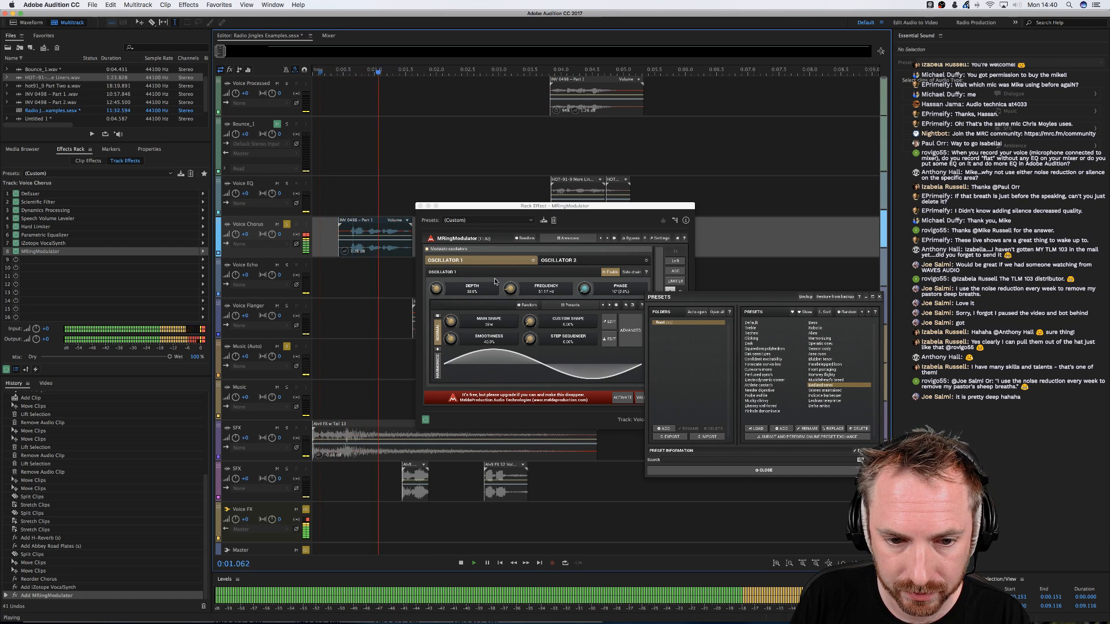
key("space")
key("space")
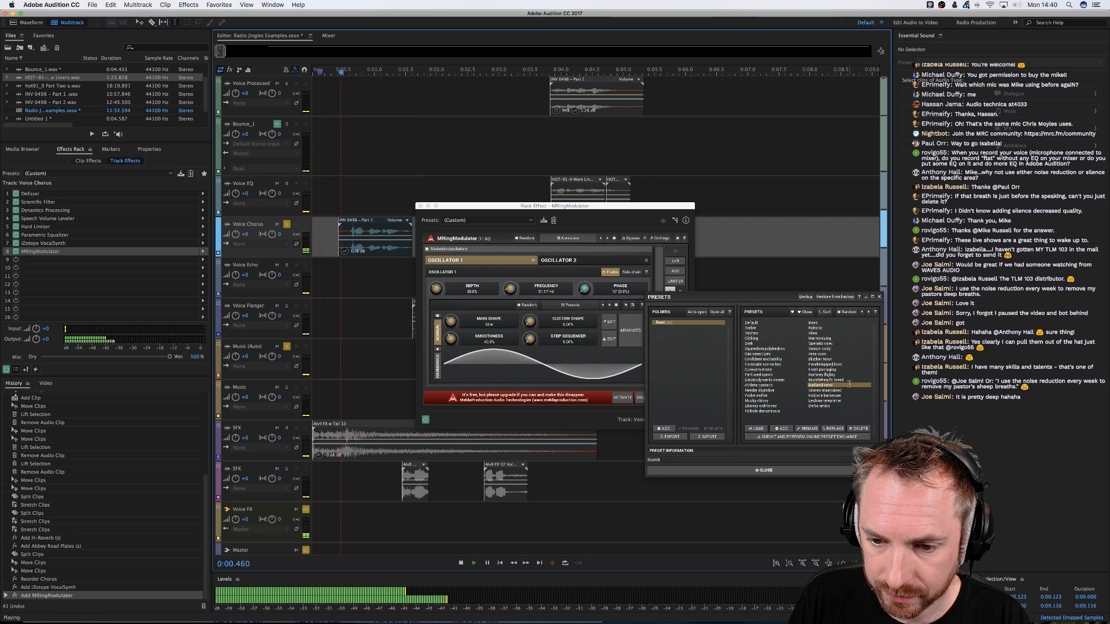
key("space")
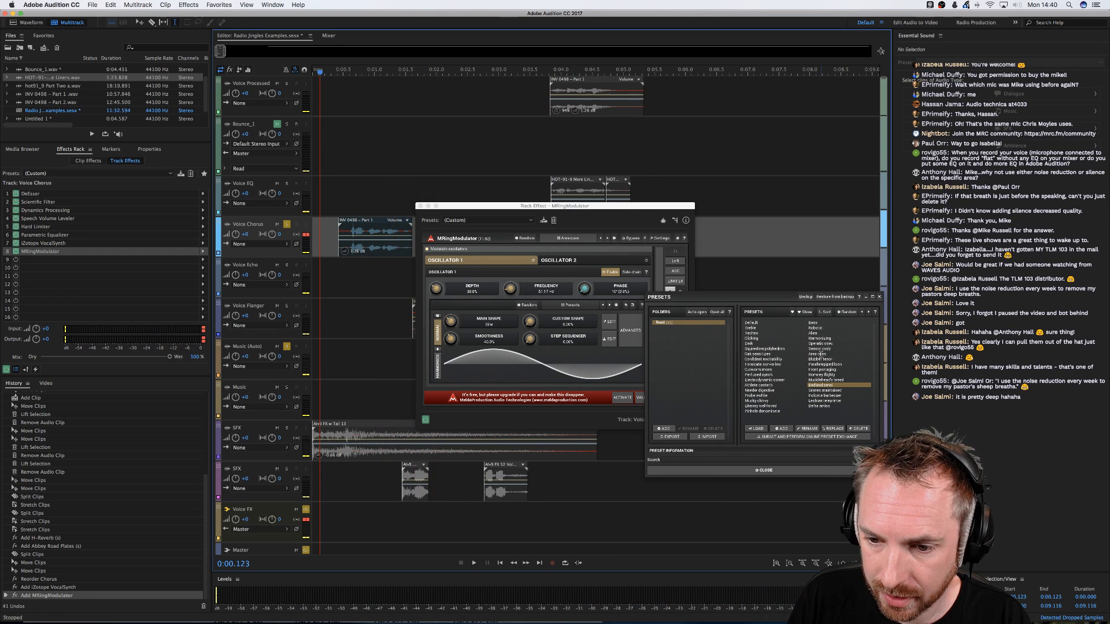
Try a different preset higher up the MRingModulator preset list and play the Voice Chorus clip
left_click(823, 350)
left_click(322, 248)
key("space")
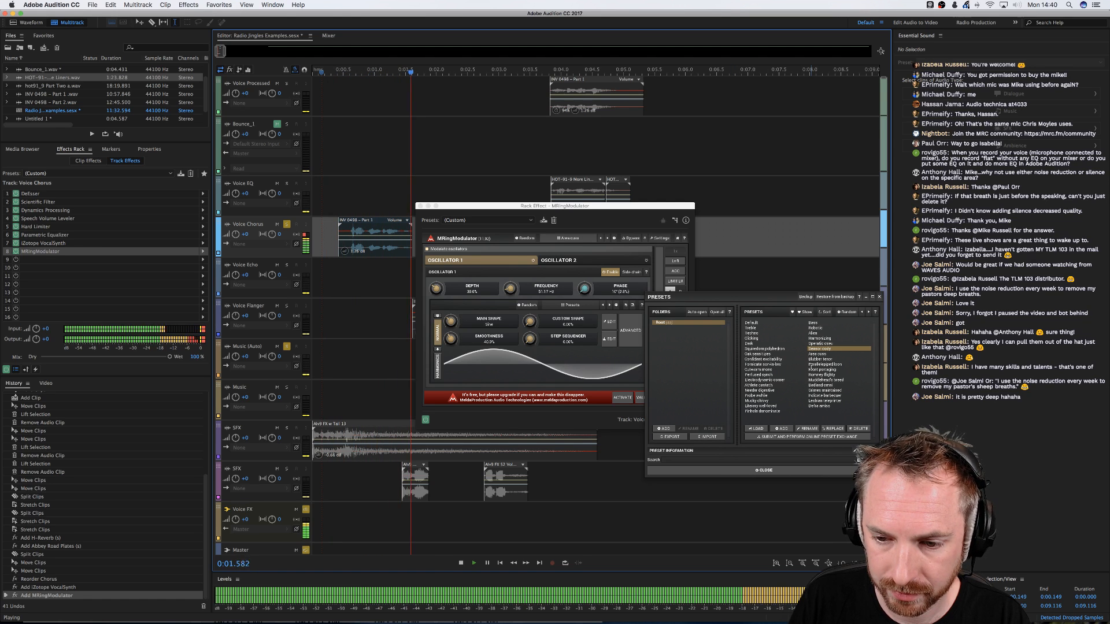
key("space")
Load the first-tried MRingModulator preset from the preset browser and audition the Voice Chorus clip with it
left_click(820, 385)
left_click(326, 241)
key("space")
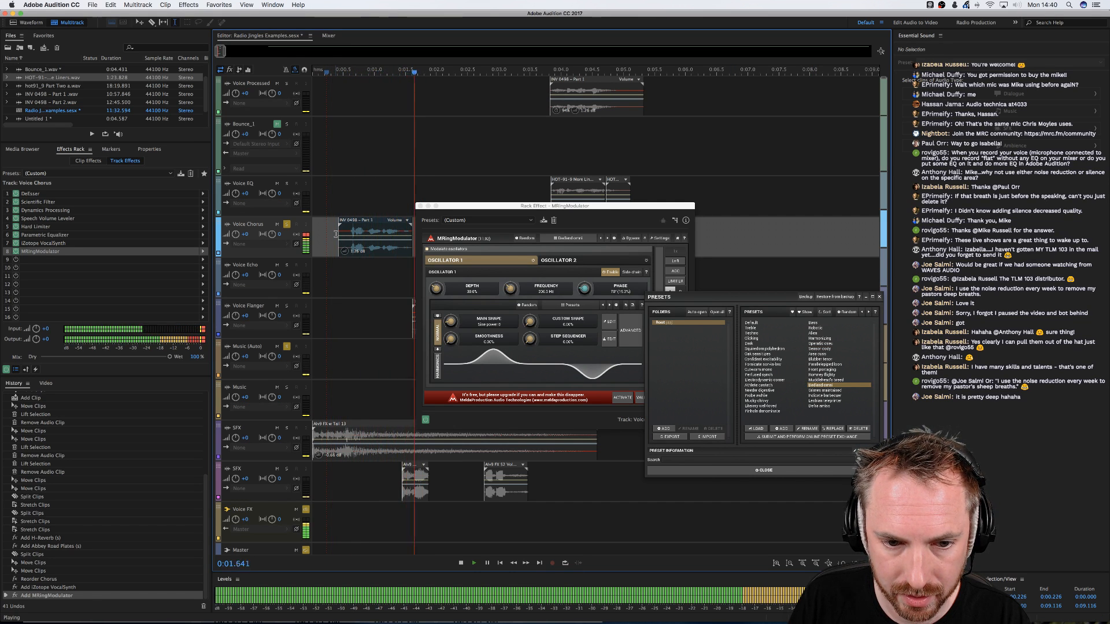
key("space")
key("space")
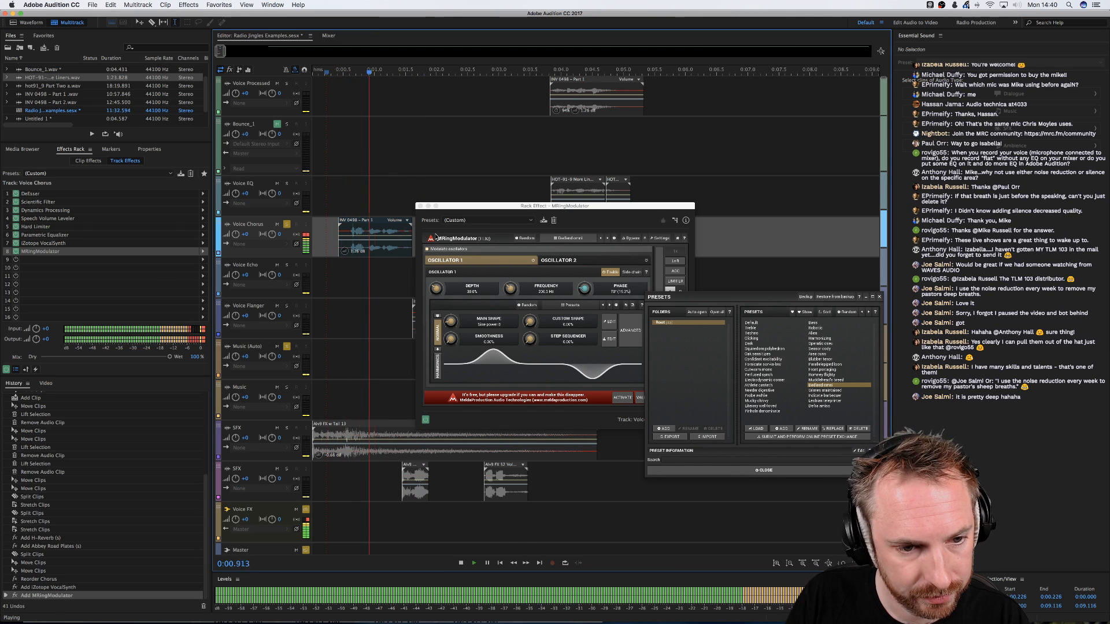
Audition the Voice Chorus clip with MRingModulator bypassed, then re-enable the effect and close its windows
key("space")
left_click(16, 252)
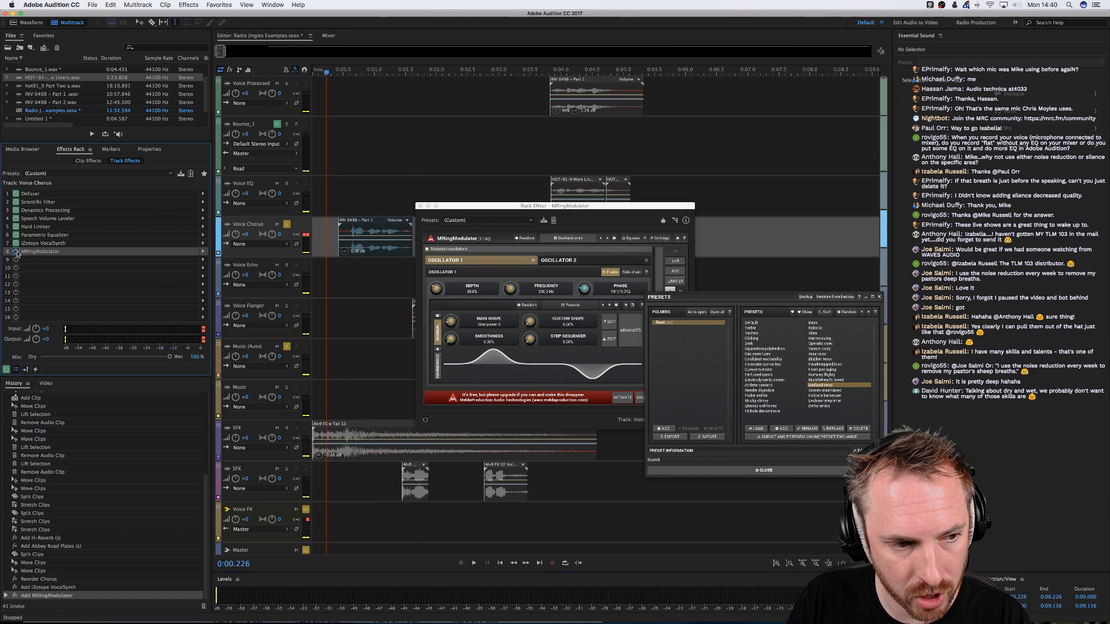
key("space")
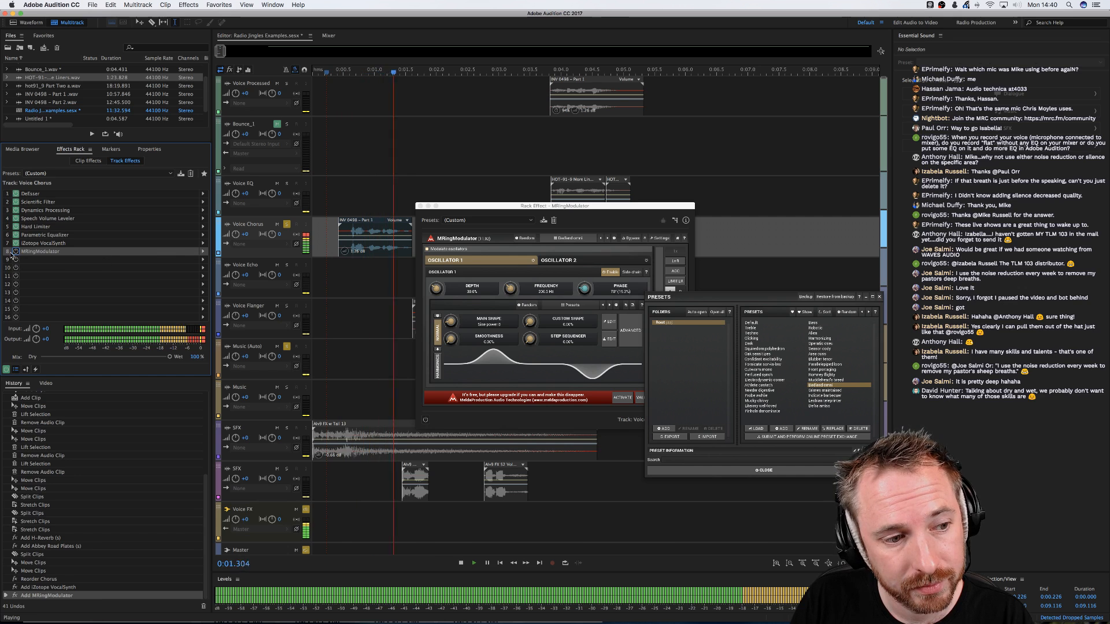
key("space")
left_click(16, 251)
left_click(420, 206)
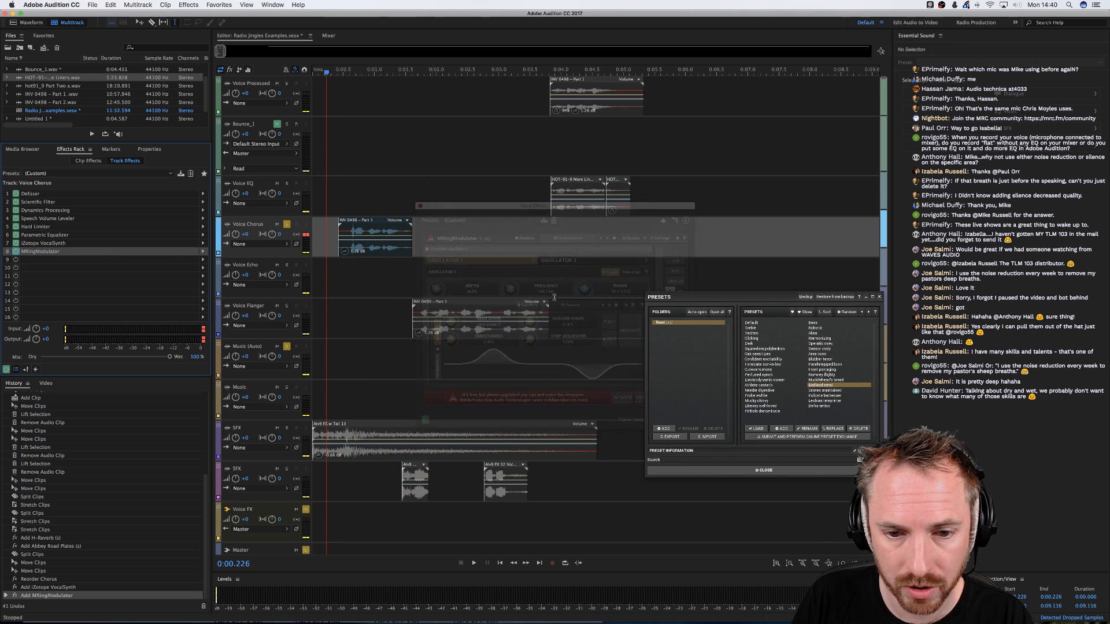
left_click(880, 297)
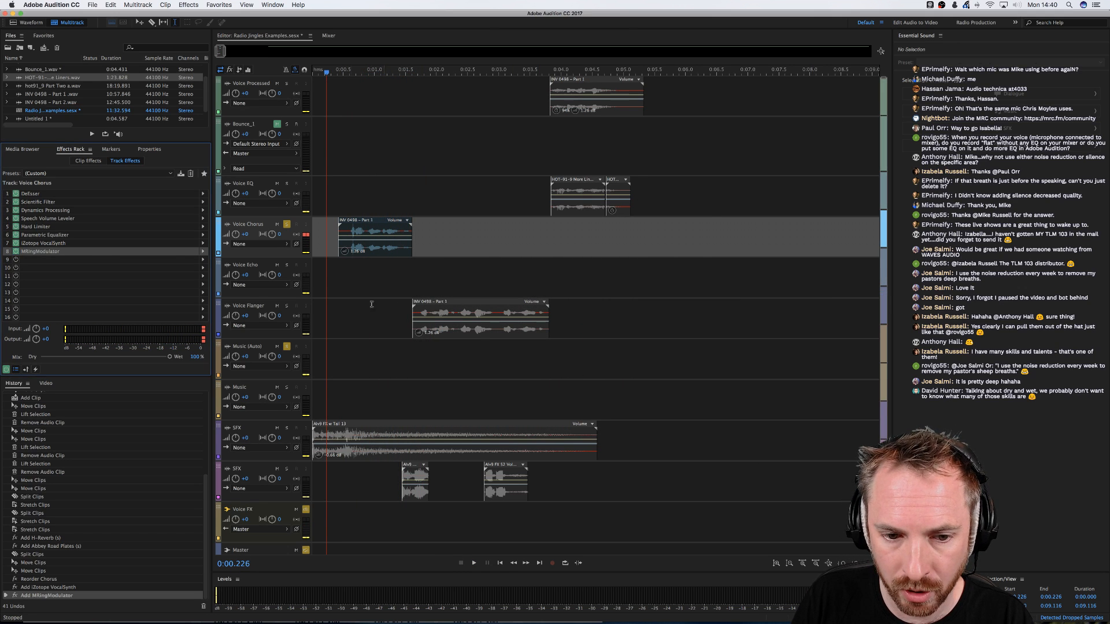
Switch solo from the Voice Chorus track to Voice Flanger and place the playhead just before the Voice Flanger clip
left_click(379, 306)
left_click(286, 225)
left_click(374, 322)
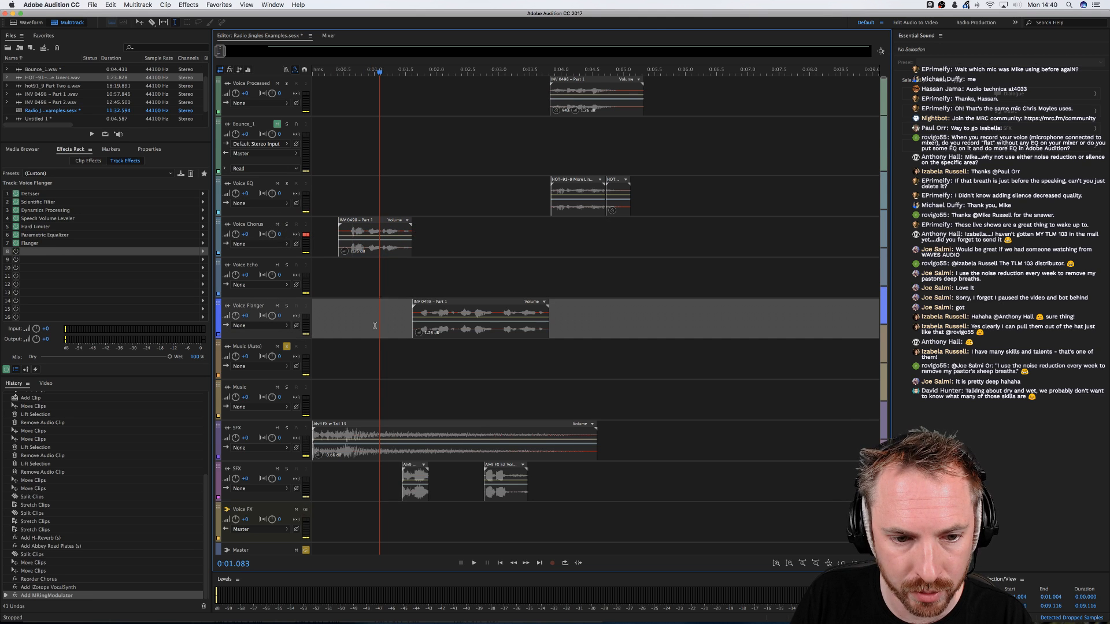
left_click(287, 306)
left_click(405, 319)
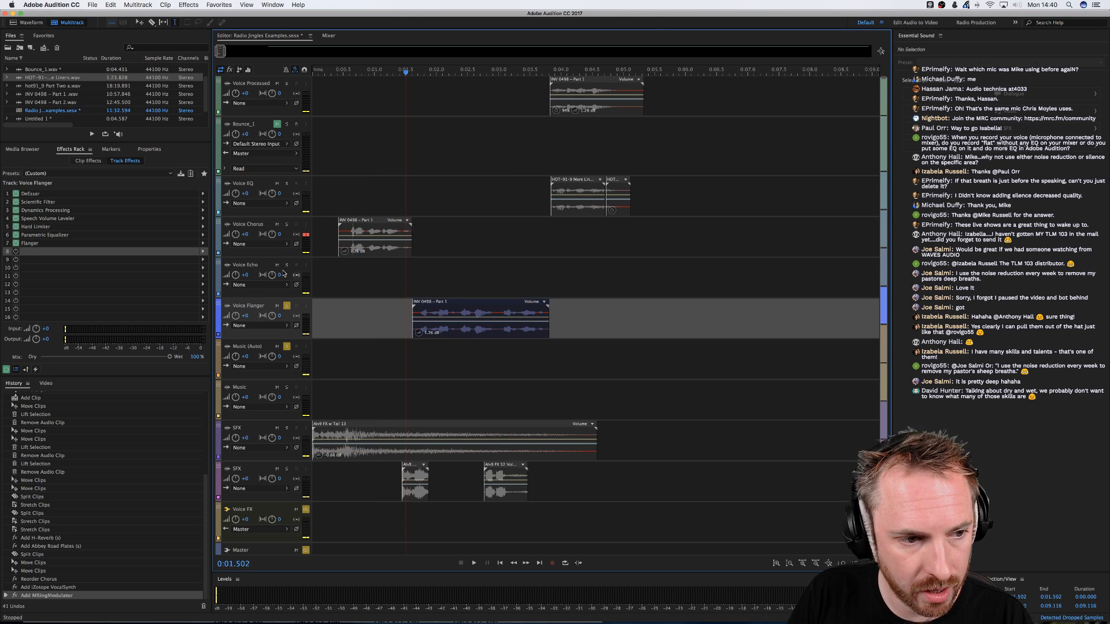
Replace the Flanger in slot 7 of the Voice Flanger track with the Waves AU plug-in MetaFlanger (s) and audition the clip
left_click(205, 245)
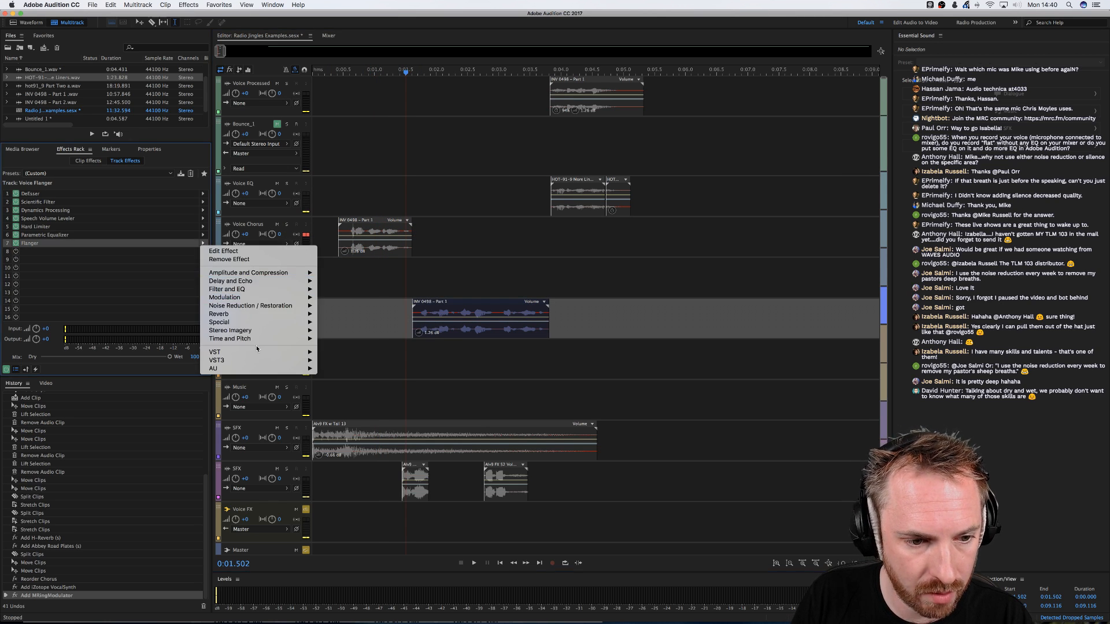
mouse_move(259, 368)
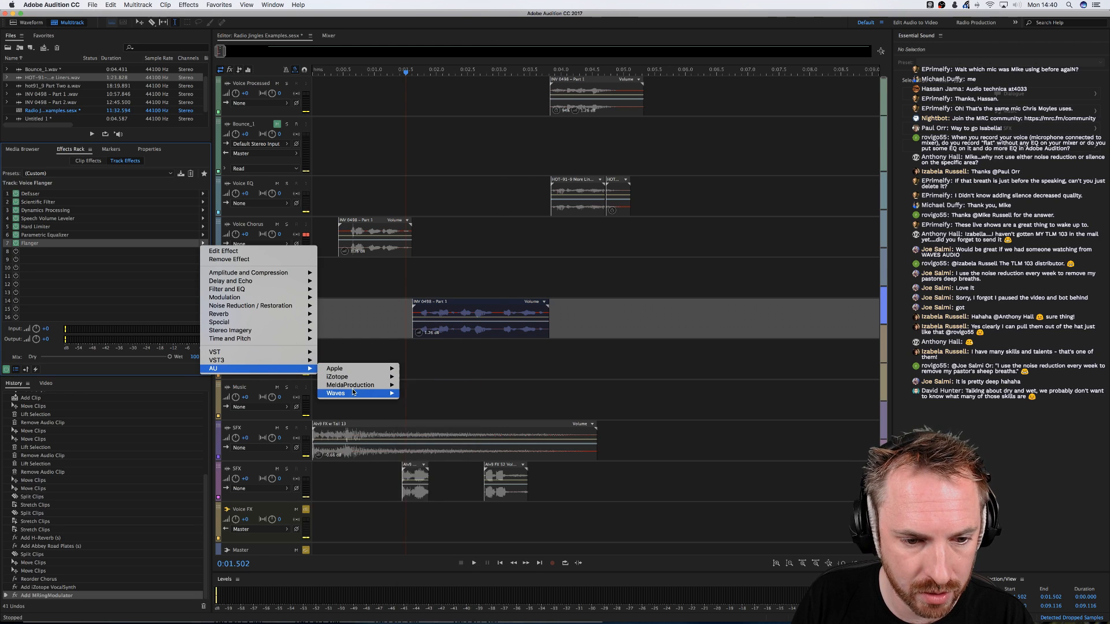
mouse_move(352, 393)
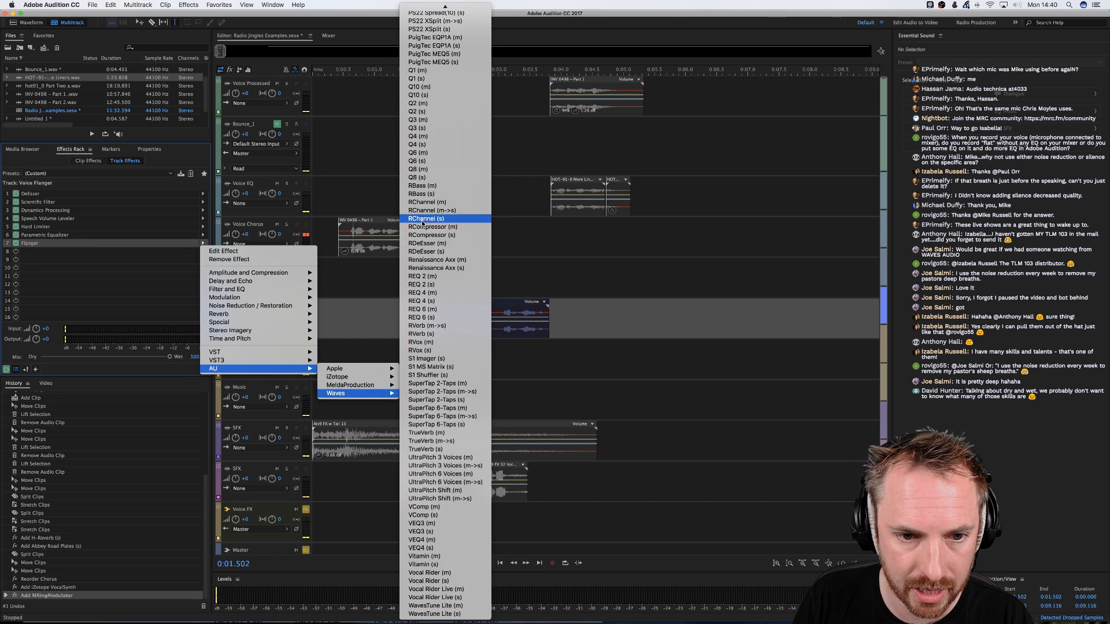
scroll(422, 223, "up", 5)
scroll(422, 222, "up", 10)
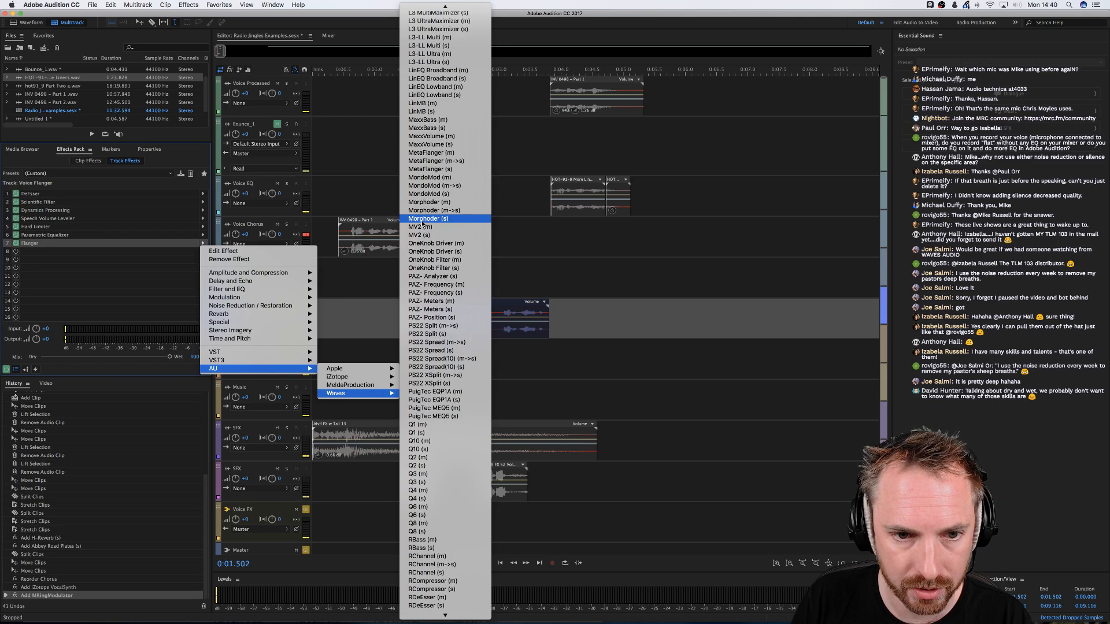
left_click(435, 168)
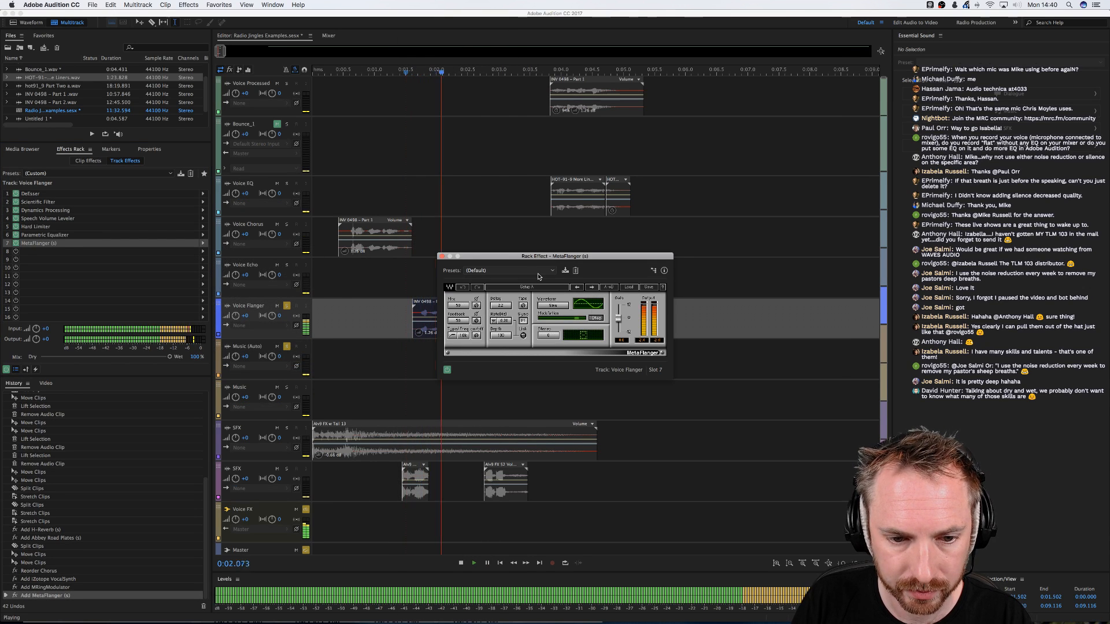
key("space")
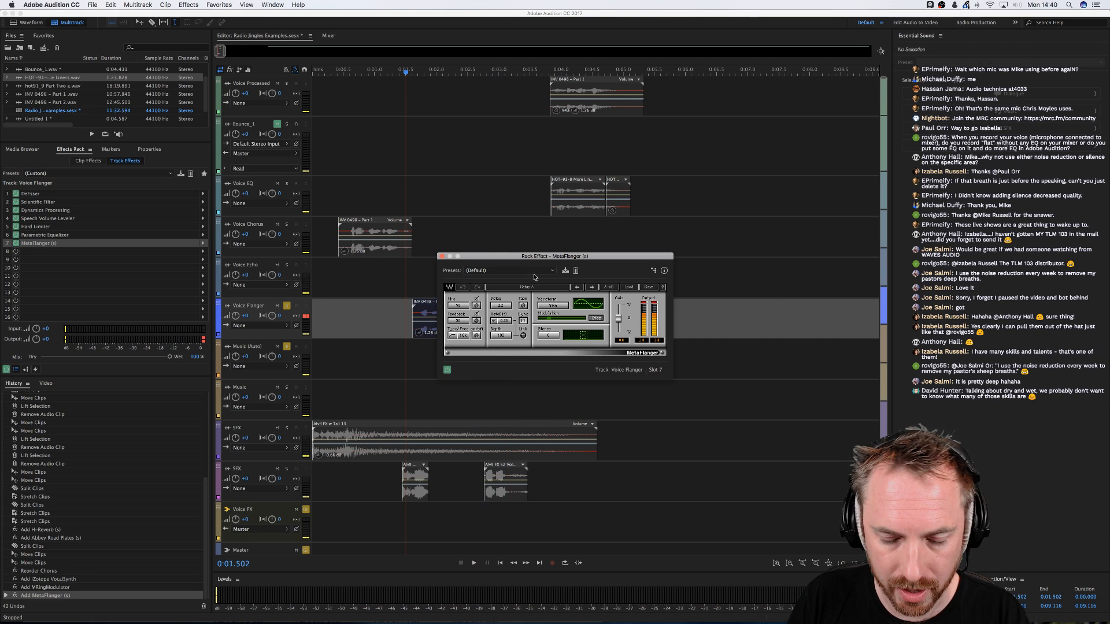
Try the MetaFlanger presets Queenguitar and Slow Rotor, playing the Voice Flanger clip with each
left_click(512, 270)
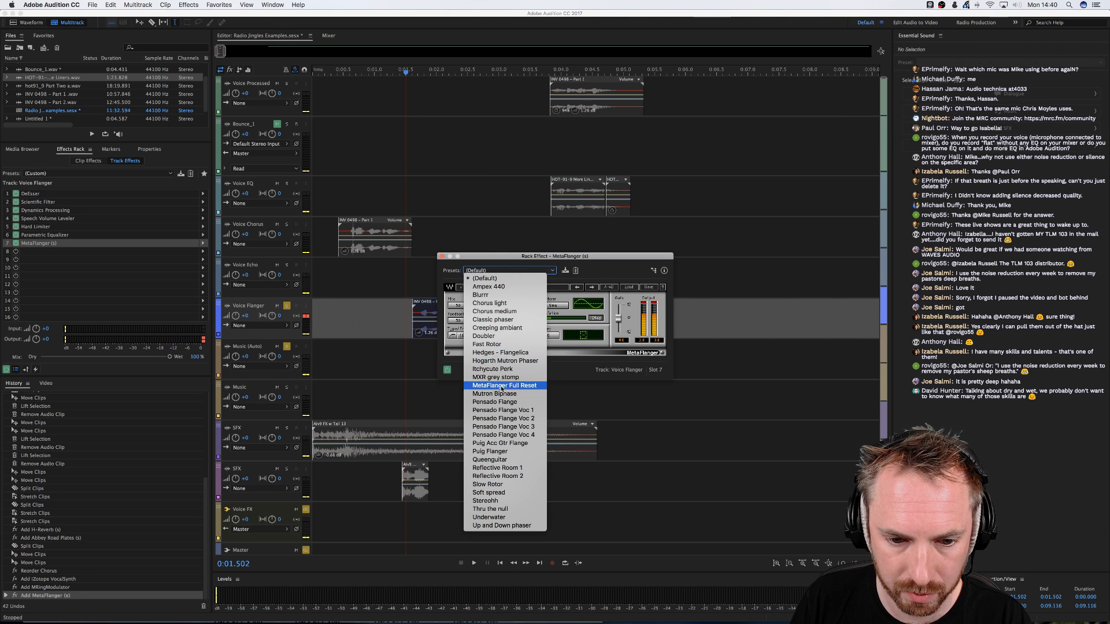
left_click(501, 460)
key("space")
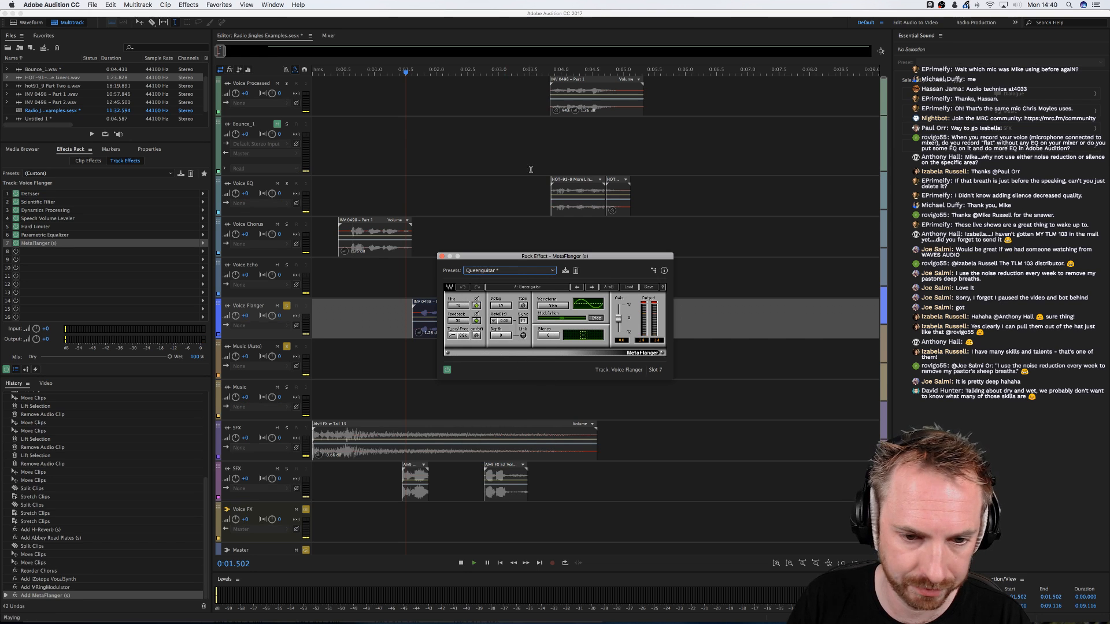
key("space")
left_click(512, 271)
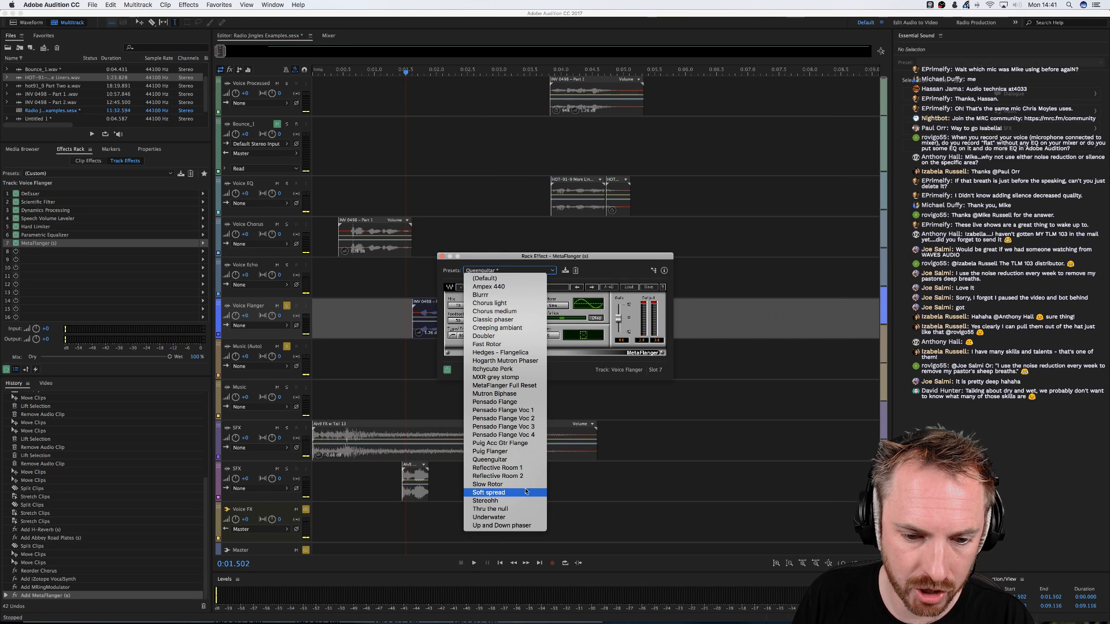
left_click(501, 484)
key("space")
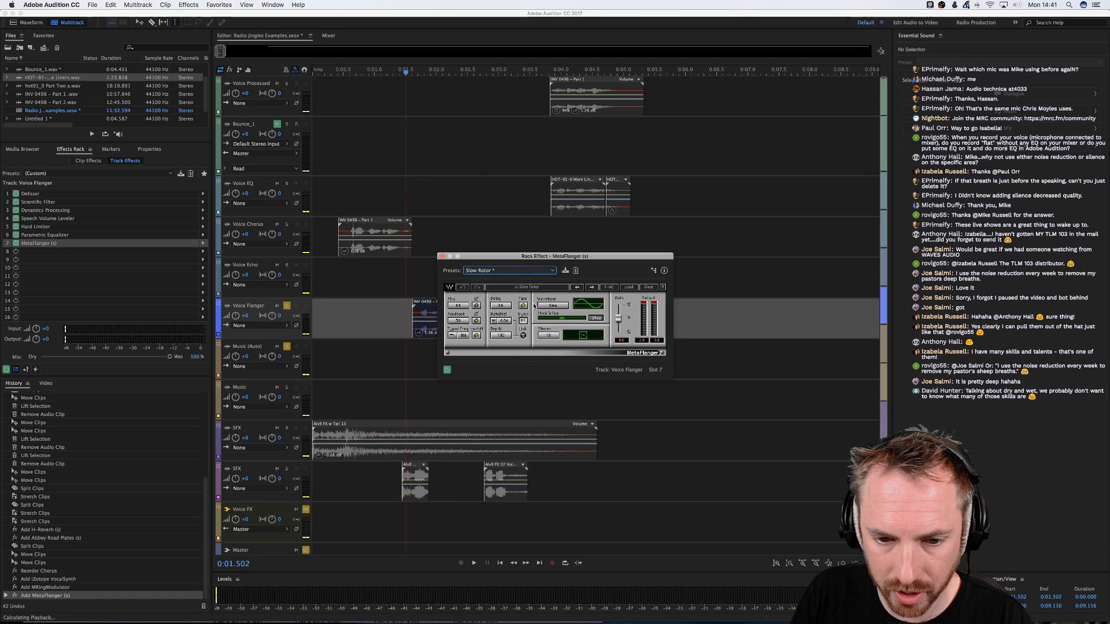
key("space")
Load MetaFlanger's Stereohh preset, audition the Voice Flanger clip with it, and close the effect window
left_click(489, 270)
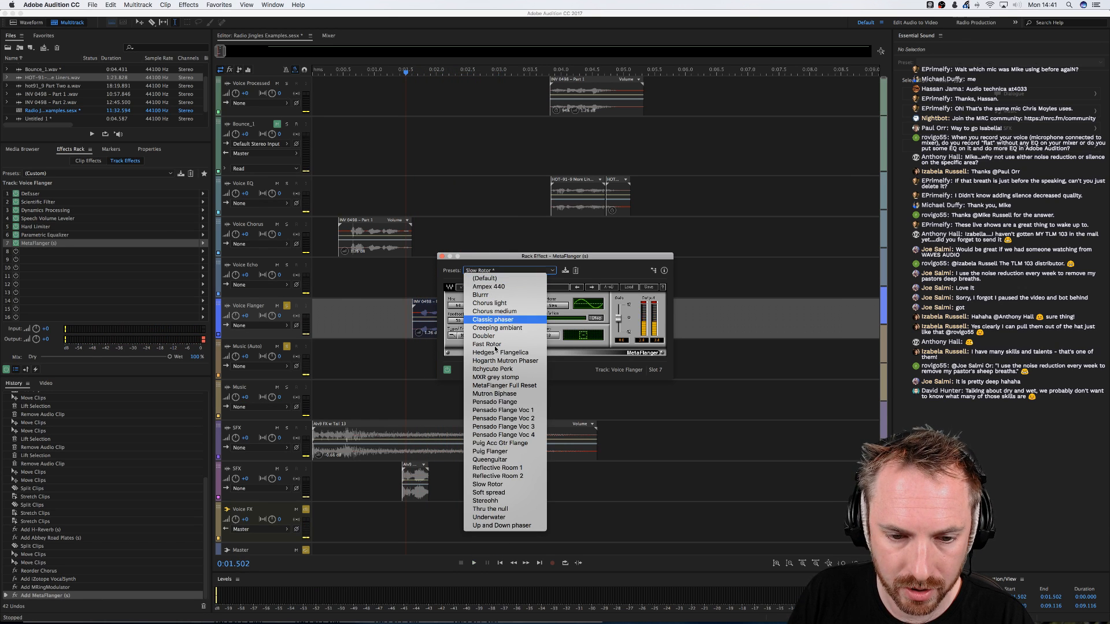
left_click(501, 500)
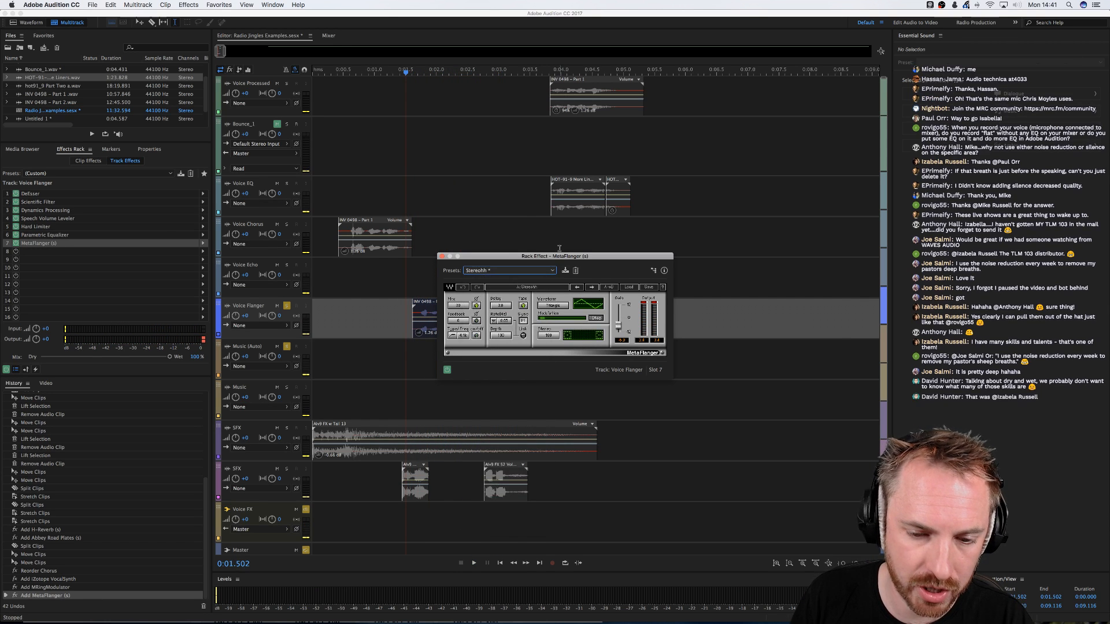
key("space")
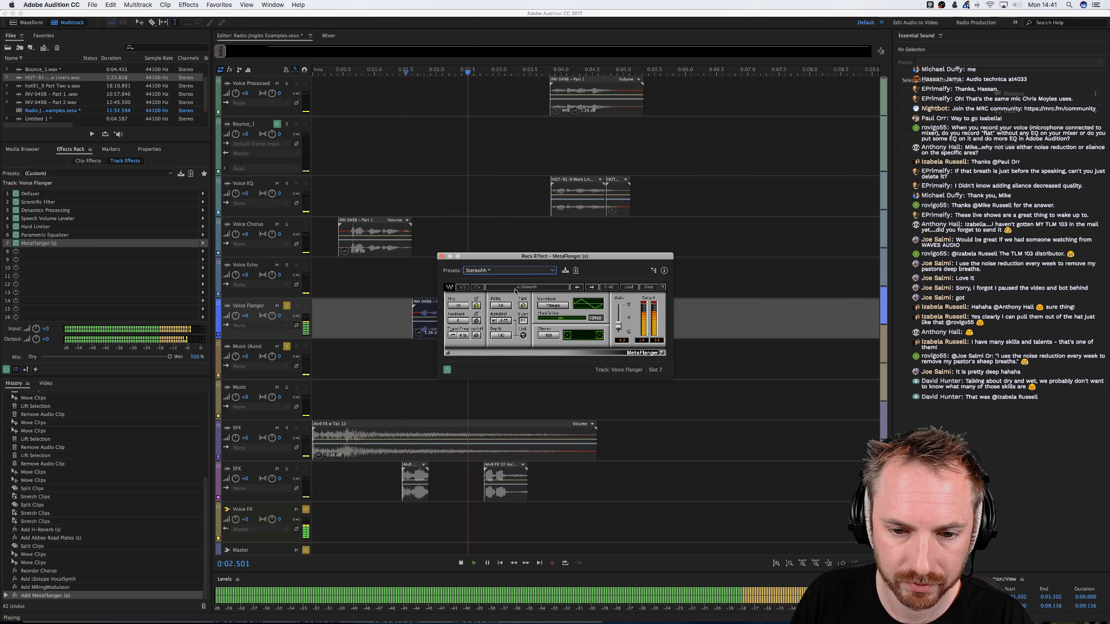
key("space")
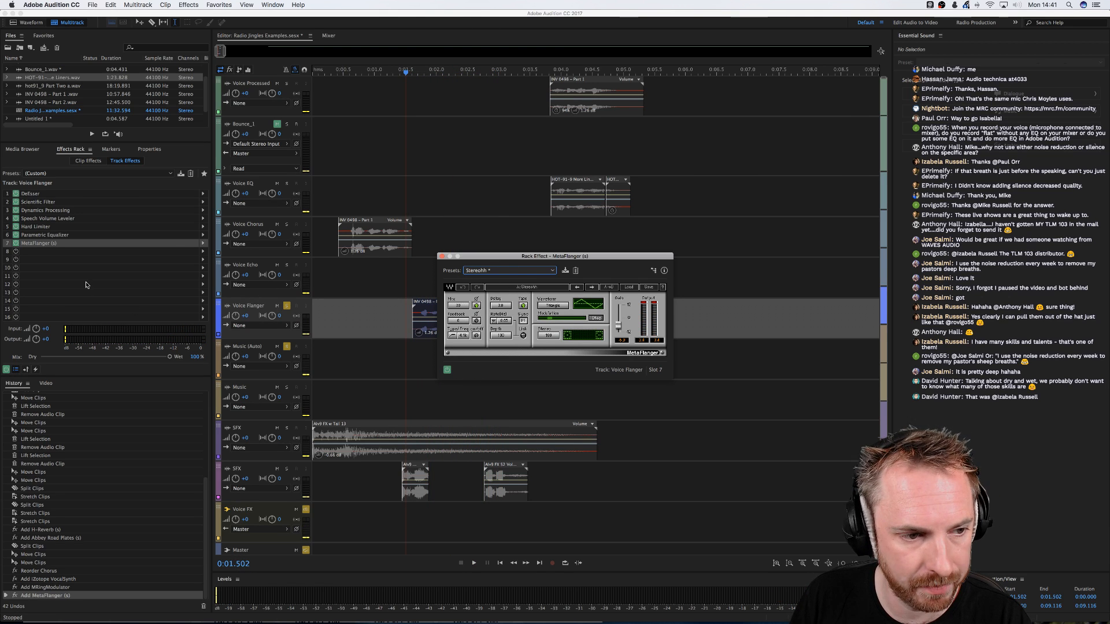
left_click(441, 256)
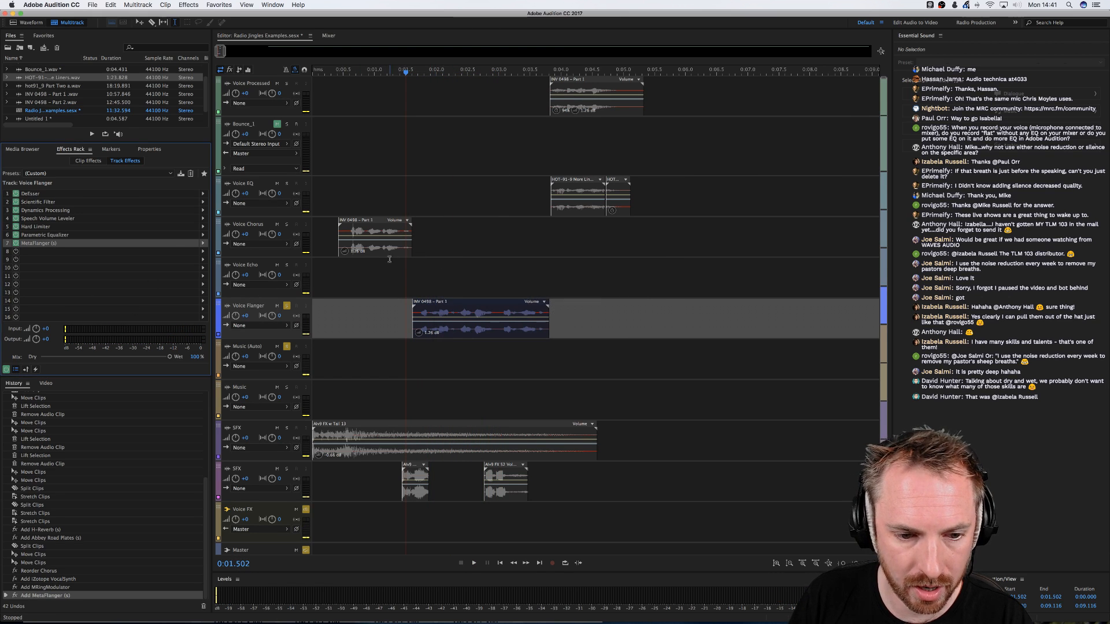
Inspect the L3 UltraMaximizer settings in slot 7 of the Voice Processed track and close the effect window
scroll(389, 260, "down", 1)
scroll(390, 296, "up", 1)
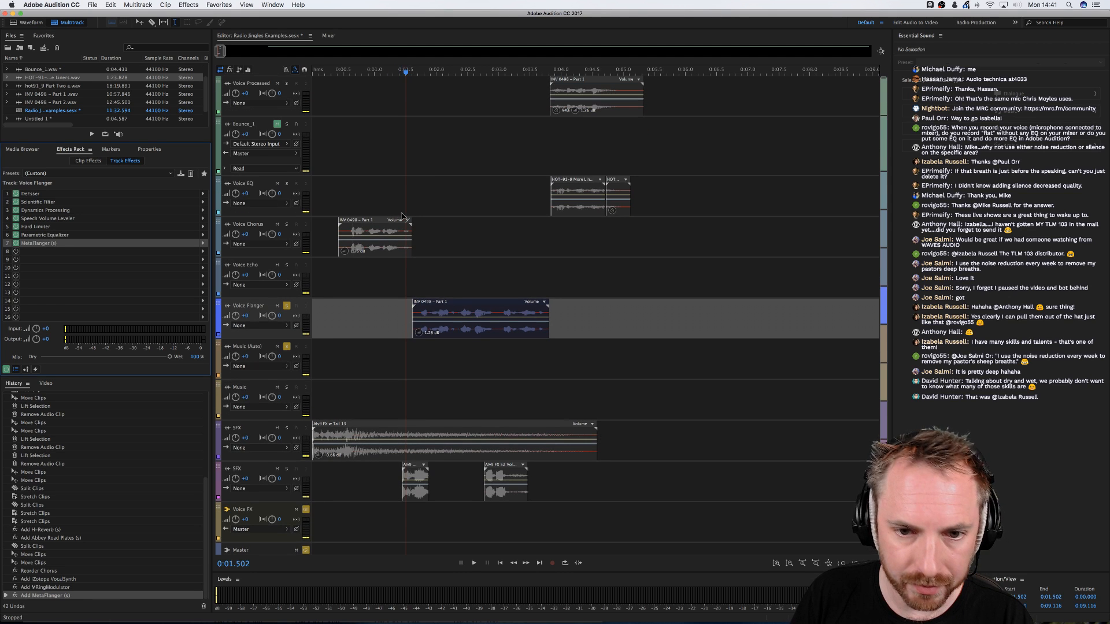
left_click(341, 105)
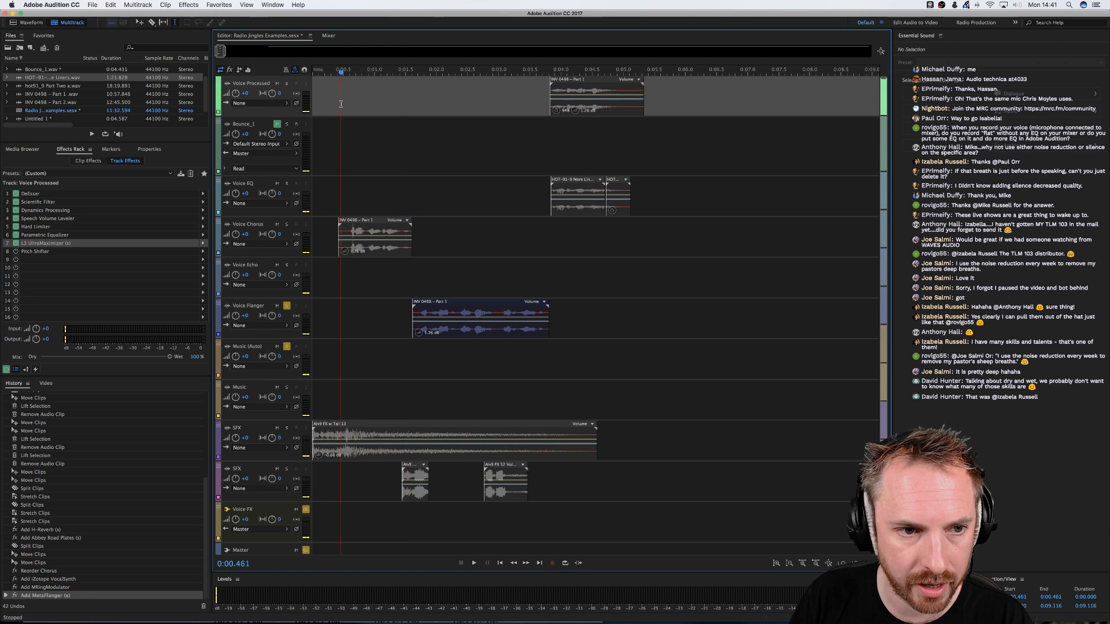
double_click(29, 244)
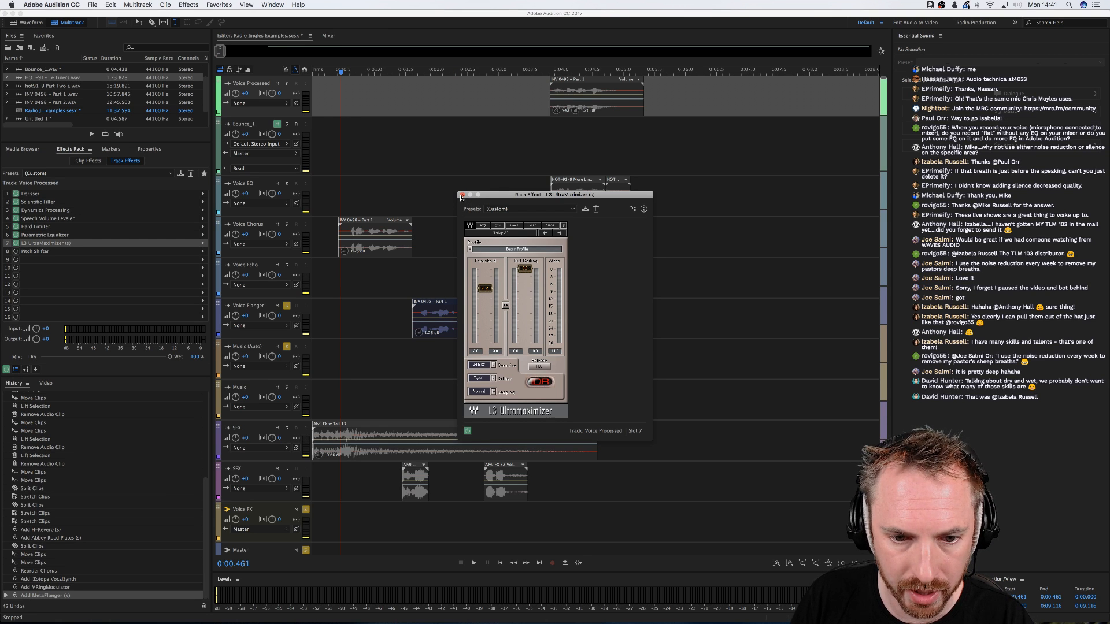
left_click(461, 195)
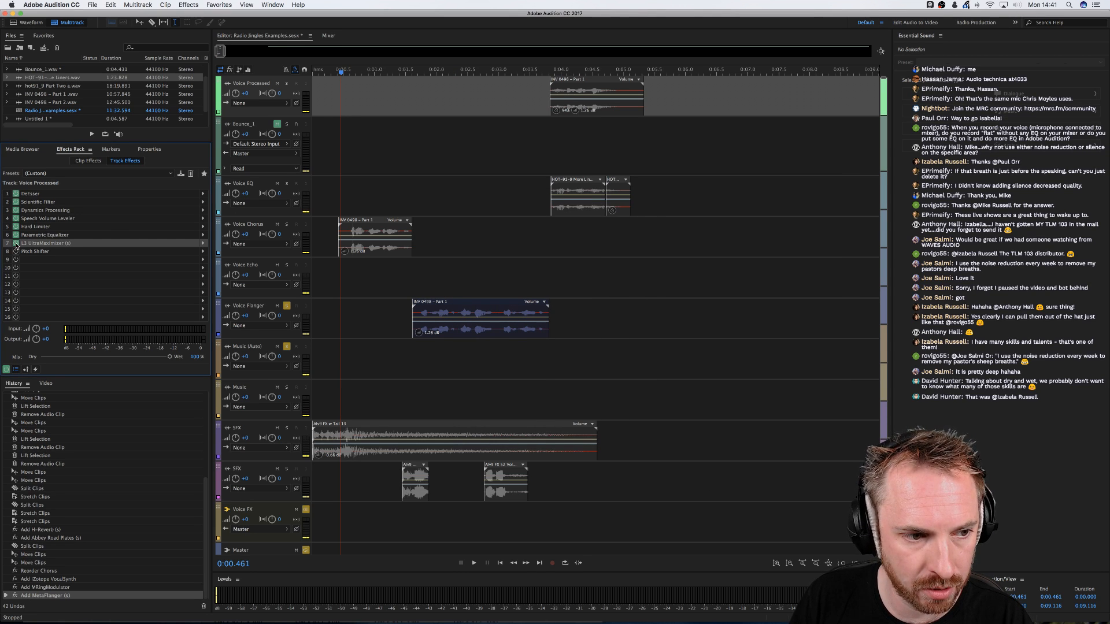
Add the Waves AU plug-in L3 UltraMaximizer (s) to slot 5 of the Voice FX bus and raise its threshold slightly
scroll(366, 370, "down", 2)
left_click(331, 494)
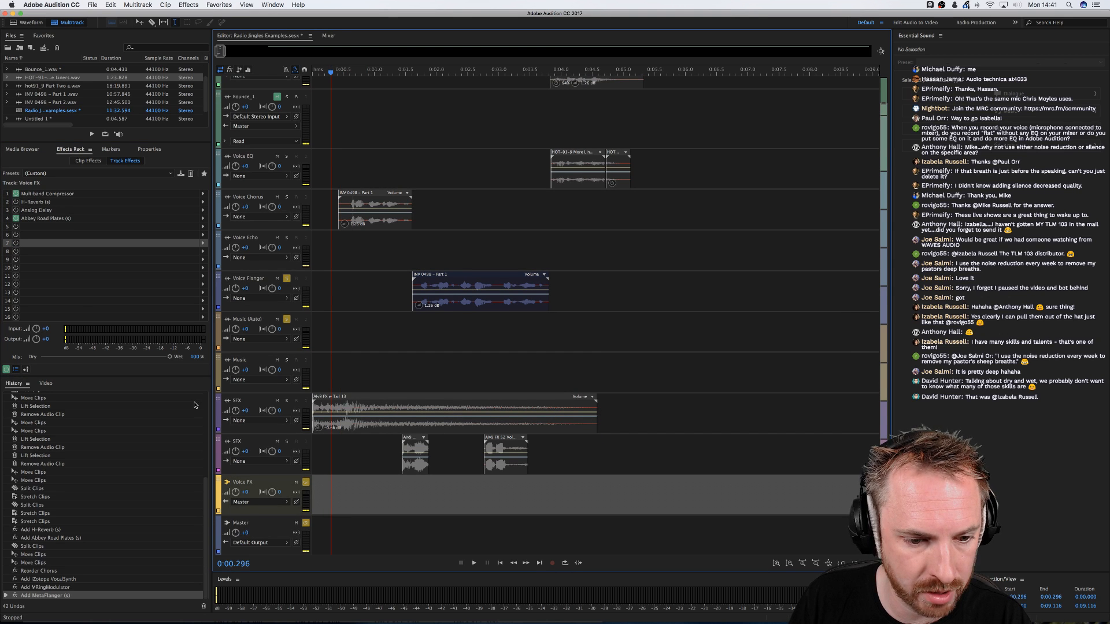
left_click(203, 227)
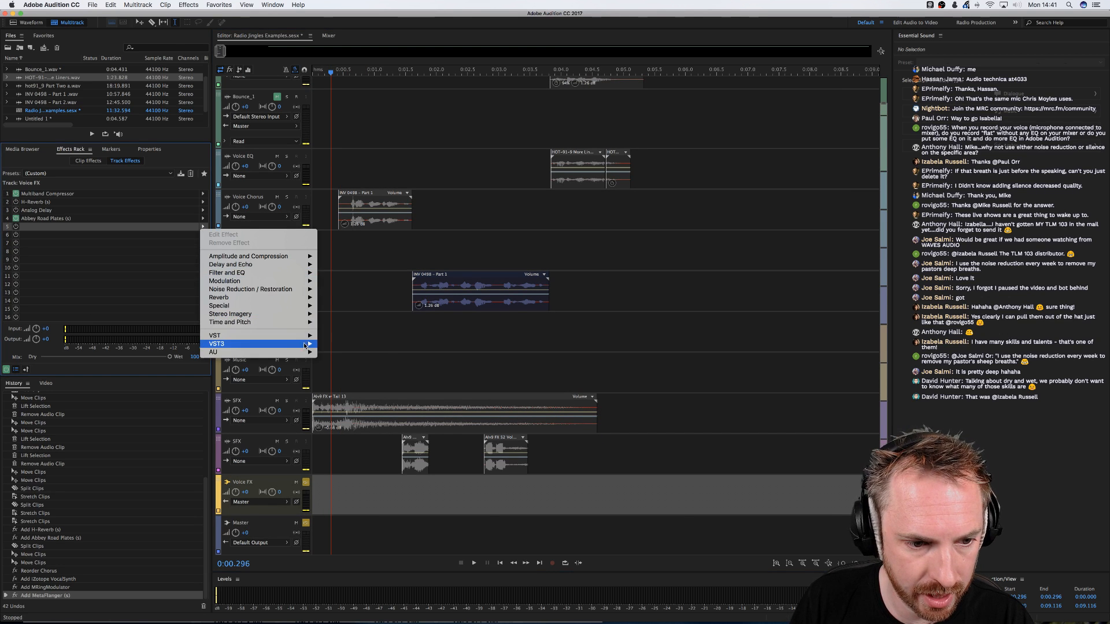
mouse_move(370, 379)
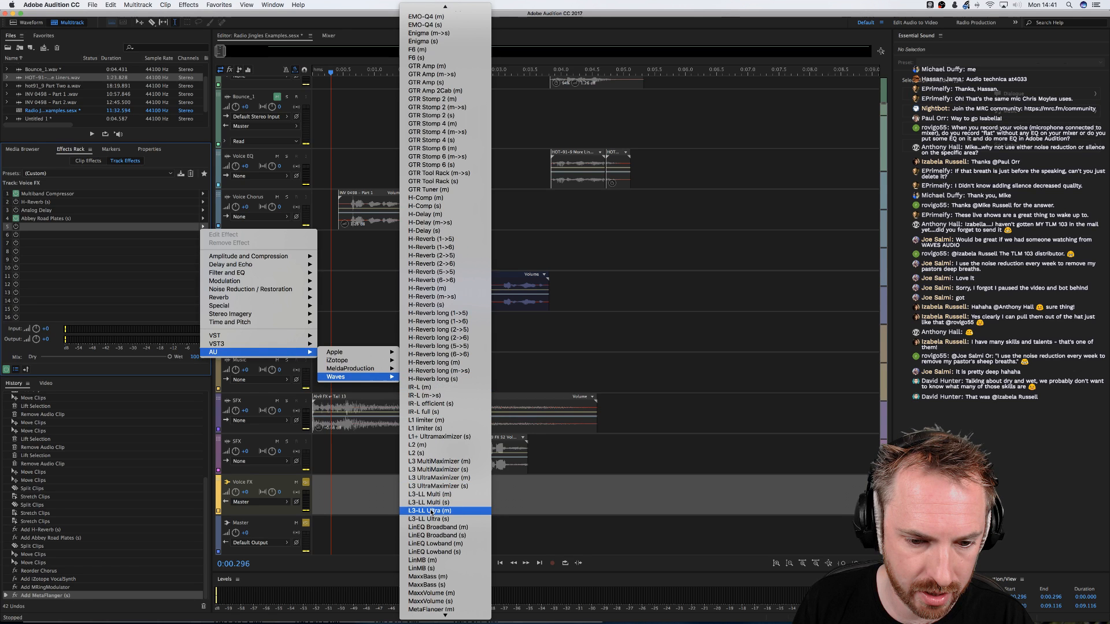
left_click(435, 486)
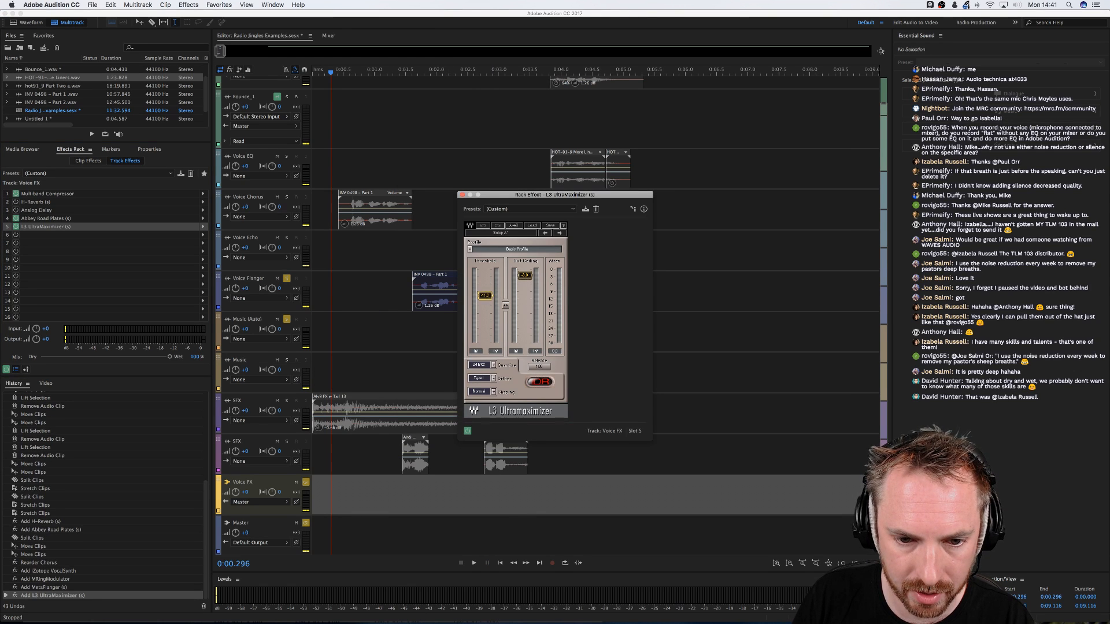
left_click_drag(484, 295, 484, 288)
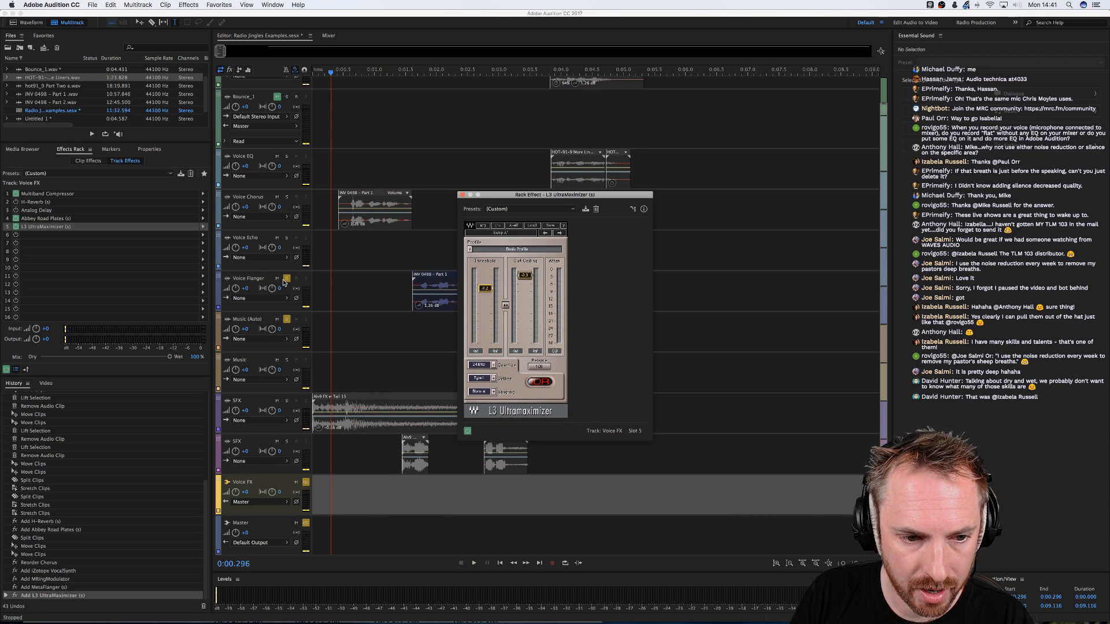
Turn off solo on Voice Flanger and Music (Auto), and lower the L3 UltraMaximizer threshold while the full mix plays
left_click(286, 291)
left_click(287, 319)
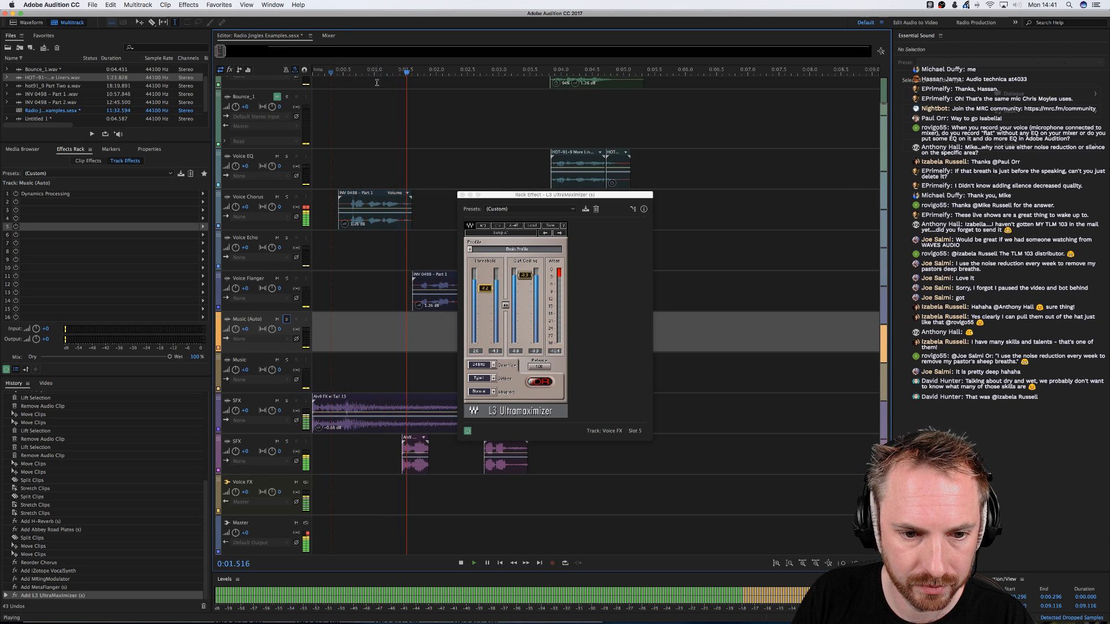
left_click_drag(484, 288, 484, 298)
key("space")
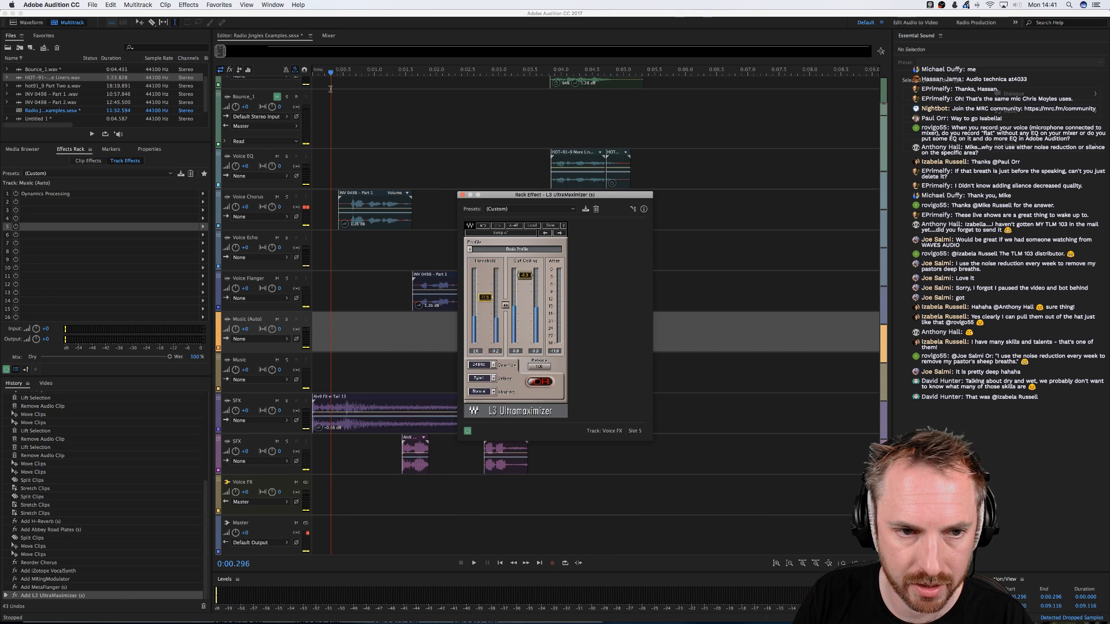
Play the full jingle from the start of the session and close the L3 UltraMaximizer window
left_click(309, 73)
key("space")
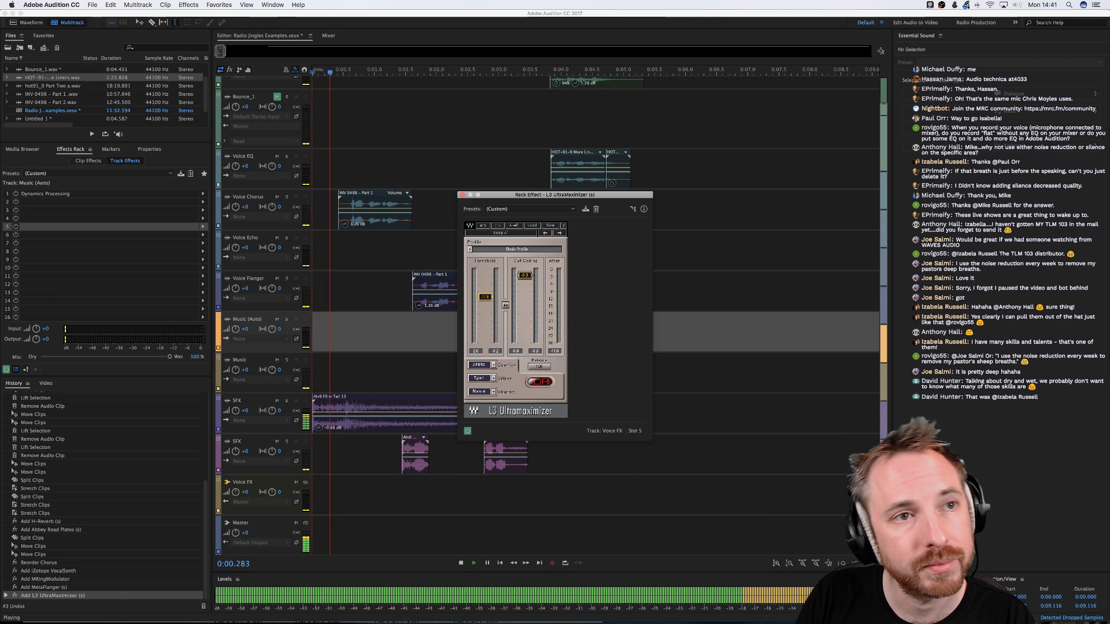
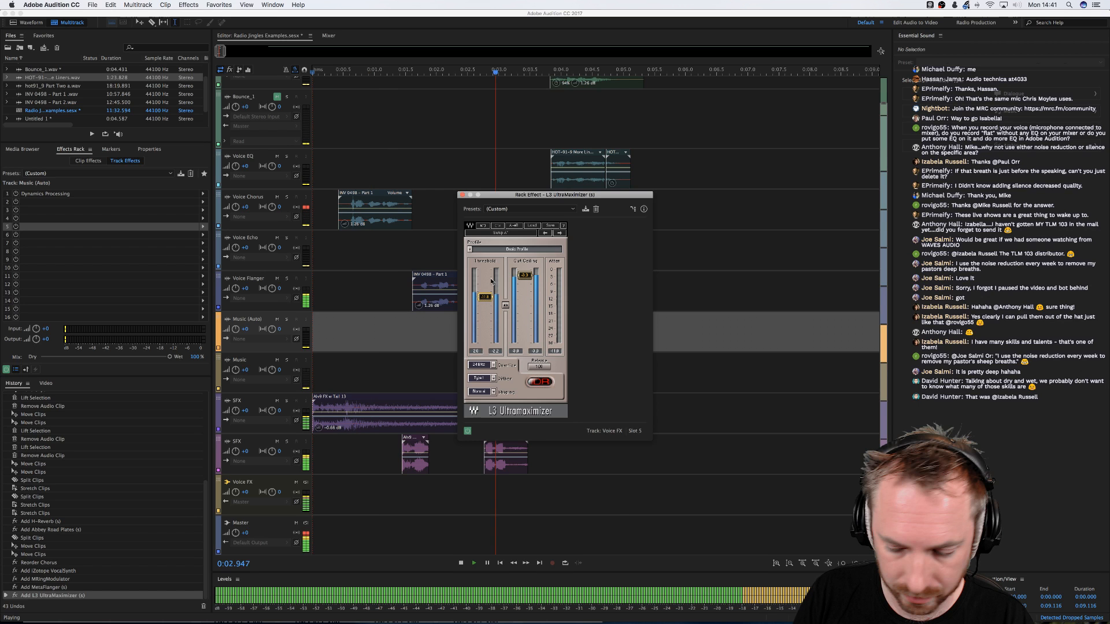
left_click(463, 195)
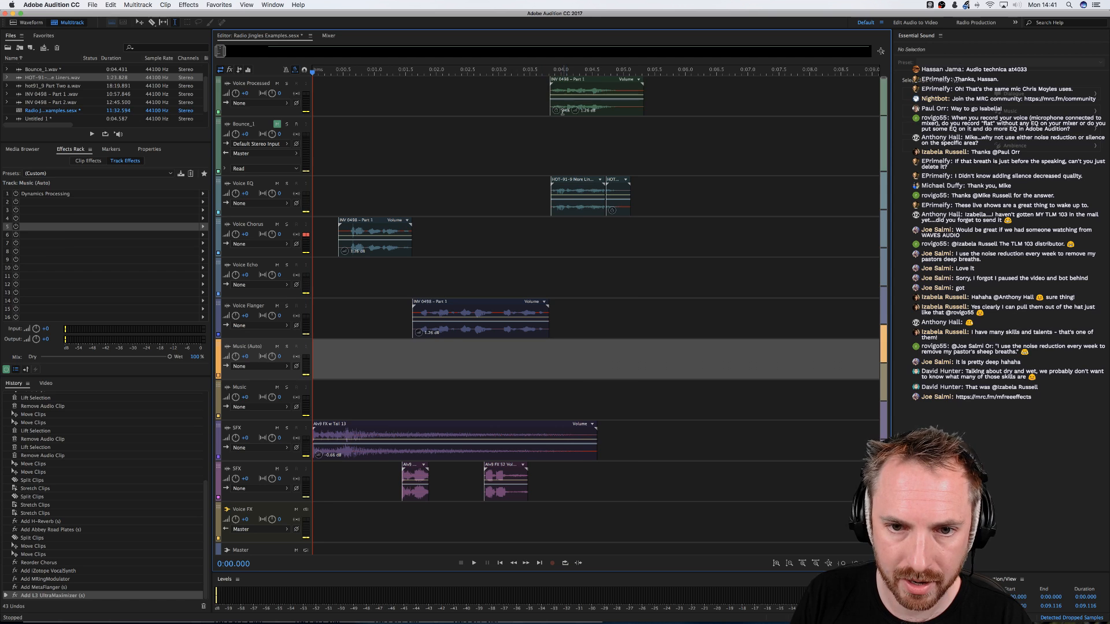
Nudge the closing clips on Voice Processed and Voice EQ slightly later together, and play the ending to check the timing
left_click_drag(562, 108, 581, 208)
left_click(521, 72)
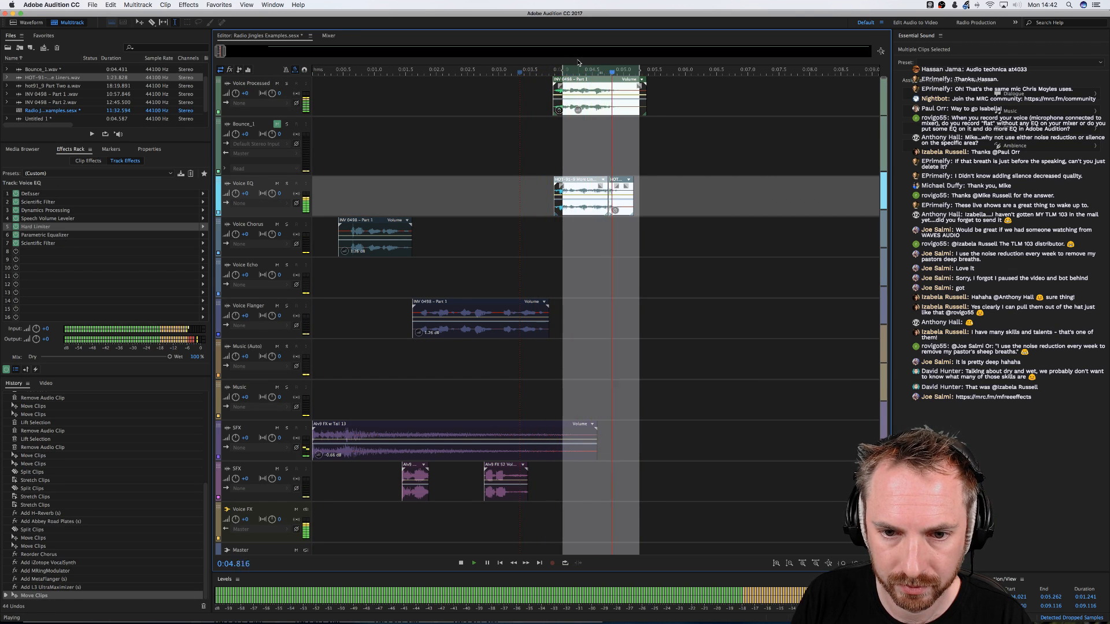
key("space")
left_click_drag(567, 210, 568, 211)
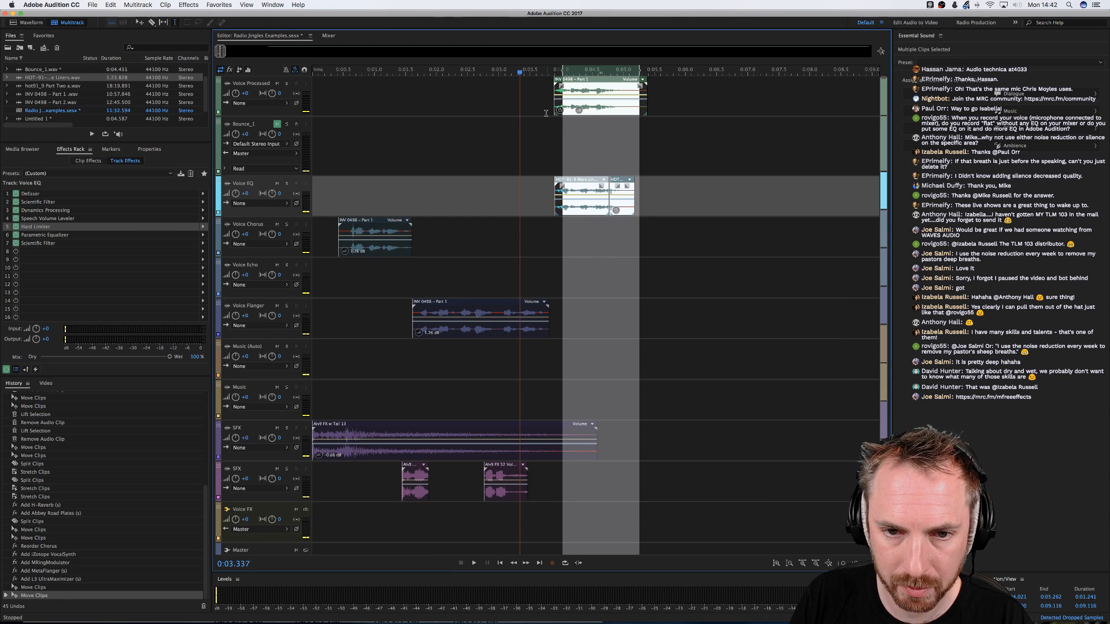
left_click(481, 95)
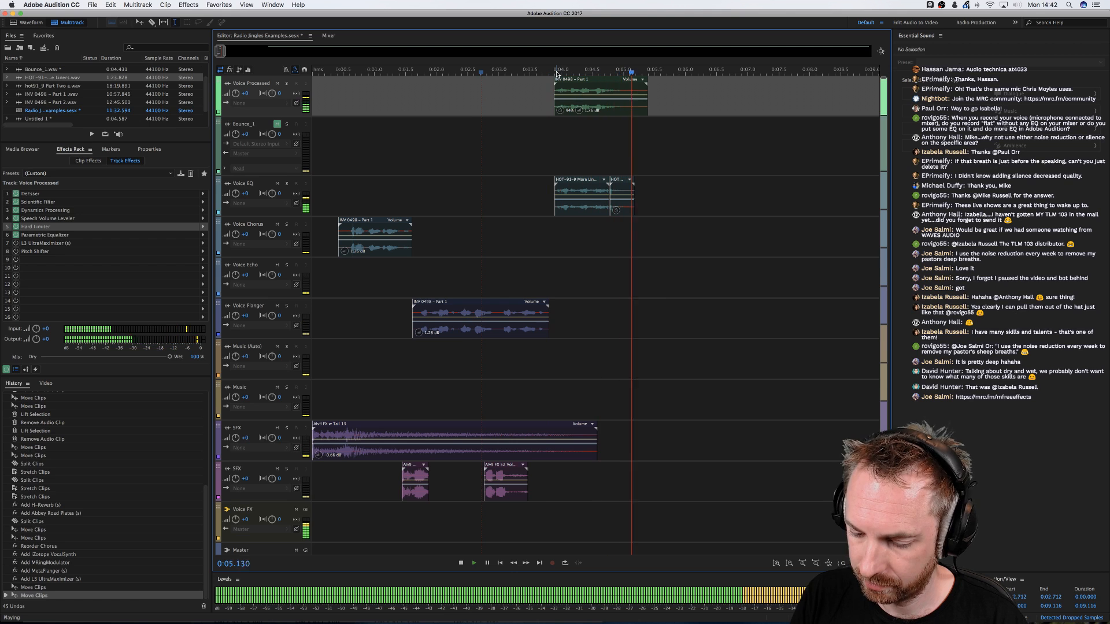
key("space")
scroll(557, 74, "down", 2)
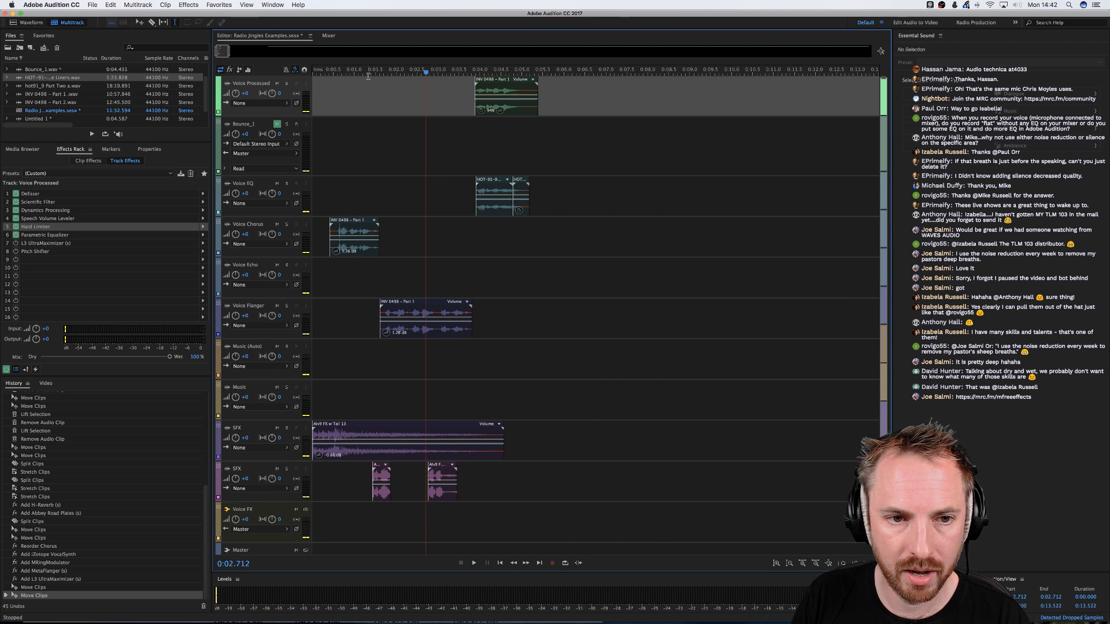
Play the jingle from the start with both SFX tracks muted, and unmute both tracks
key("Home")
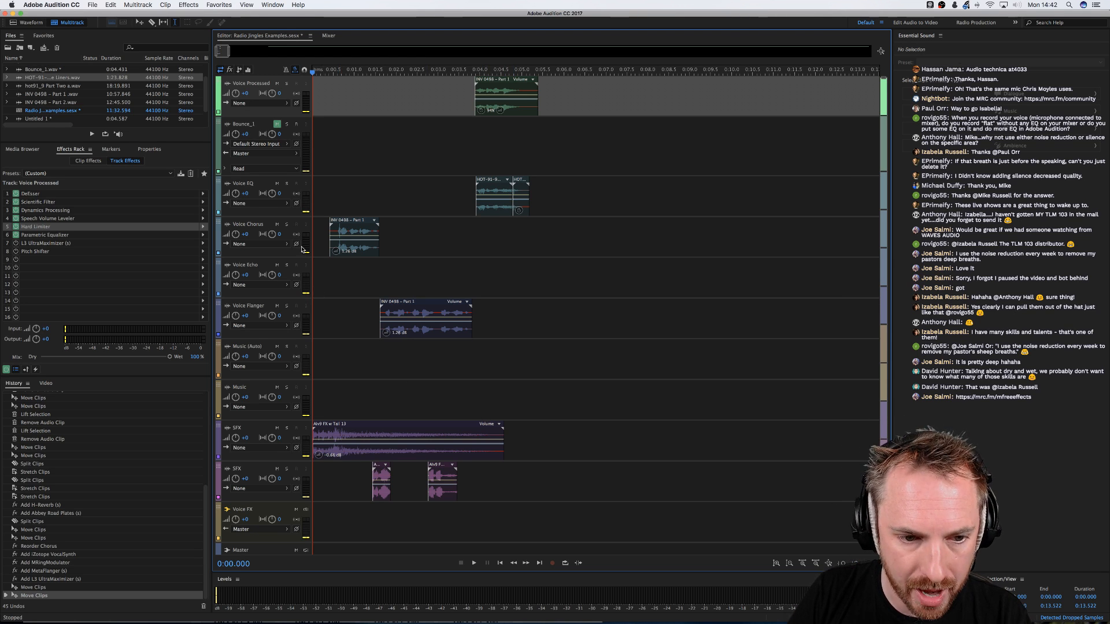
left_click(277, 428)
left_click(278, 469)
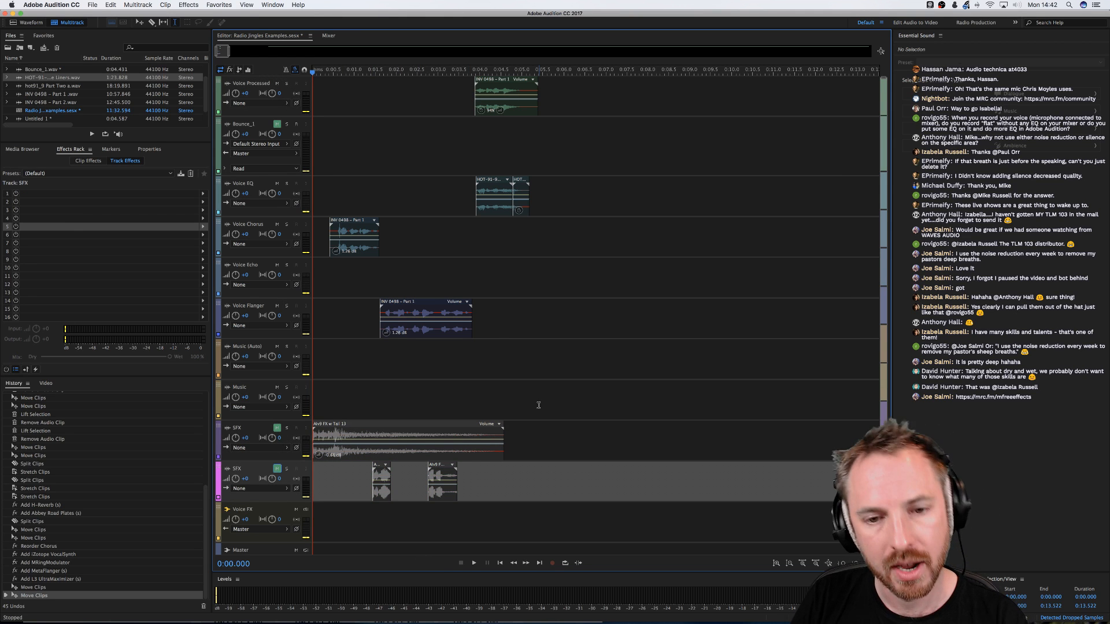
key("space")
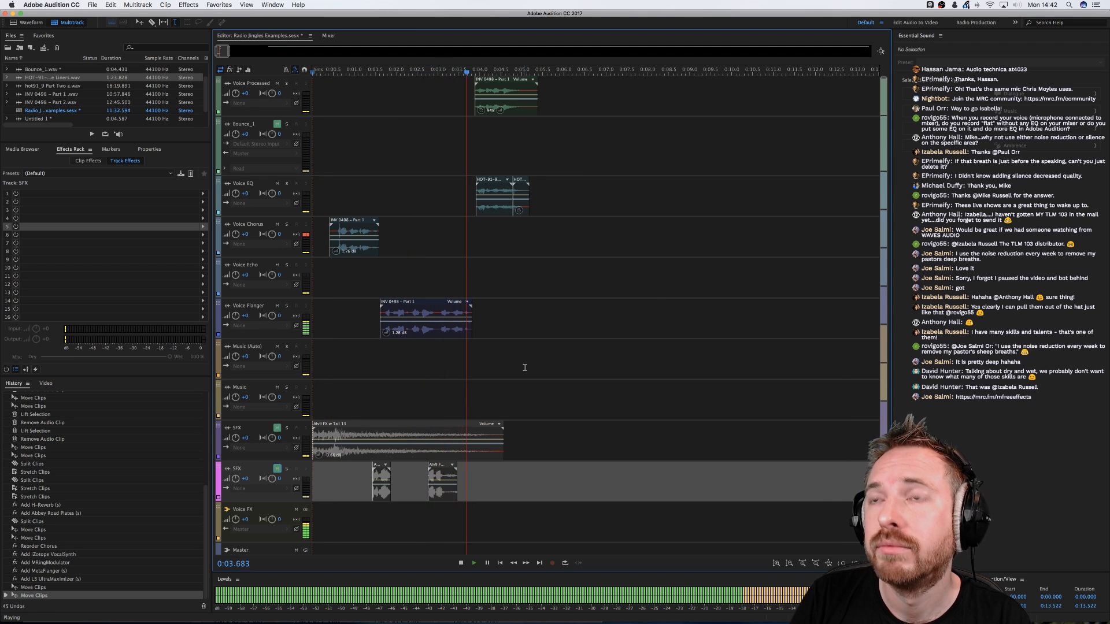
key("space")
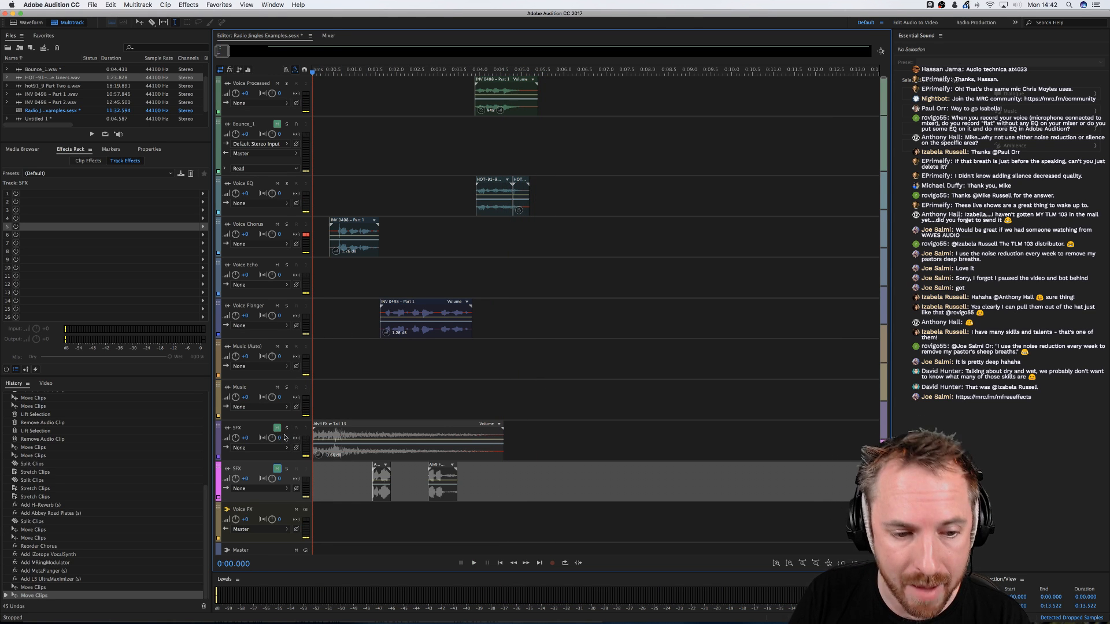
left_click(277, 428)
left_click(278, 469)
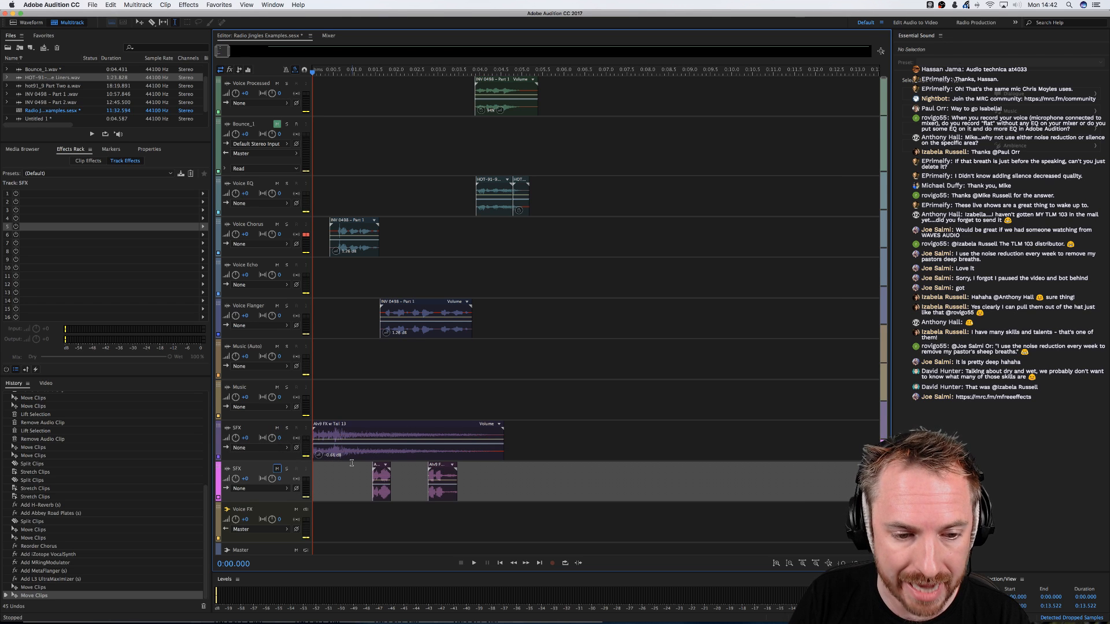
Browse the Library's Music Beds to the Ibiza Deep House folder and audition loops 015 and 016
left_click(23, 149)
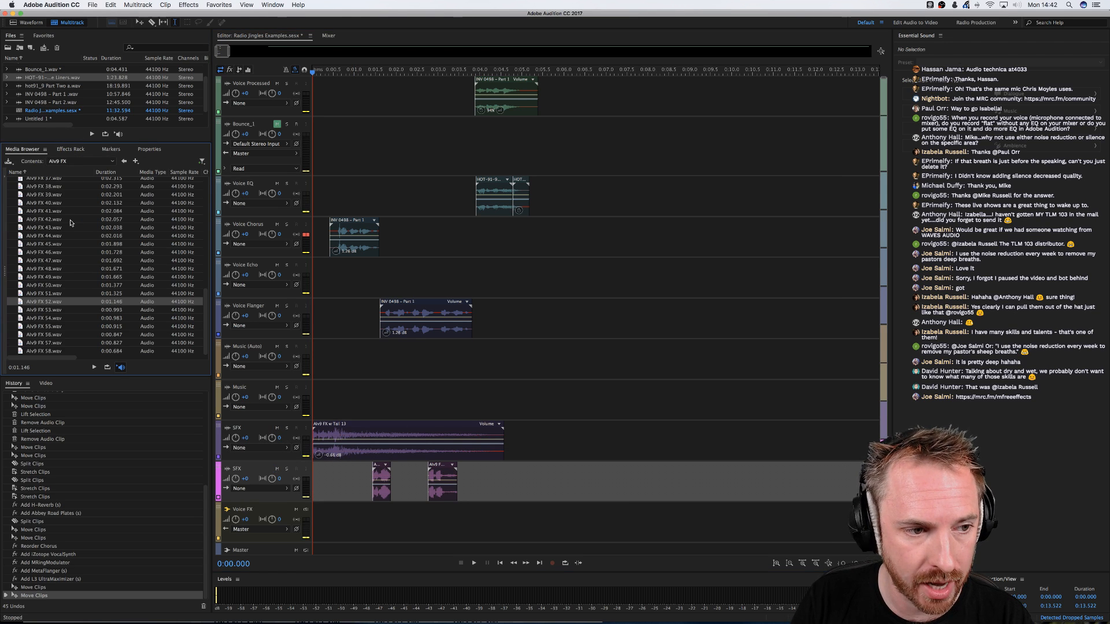
left_click(75, 161)
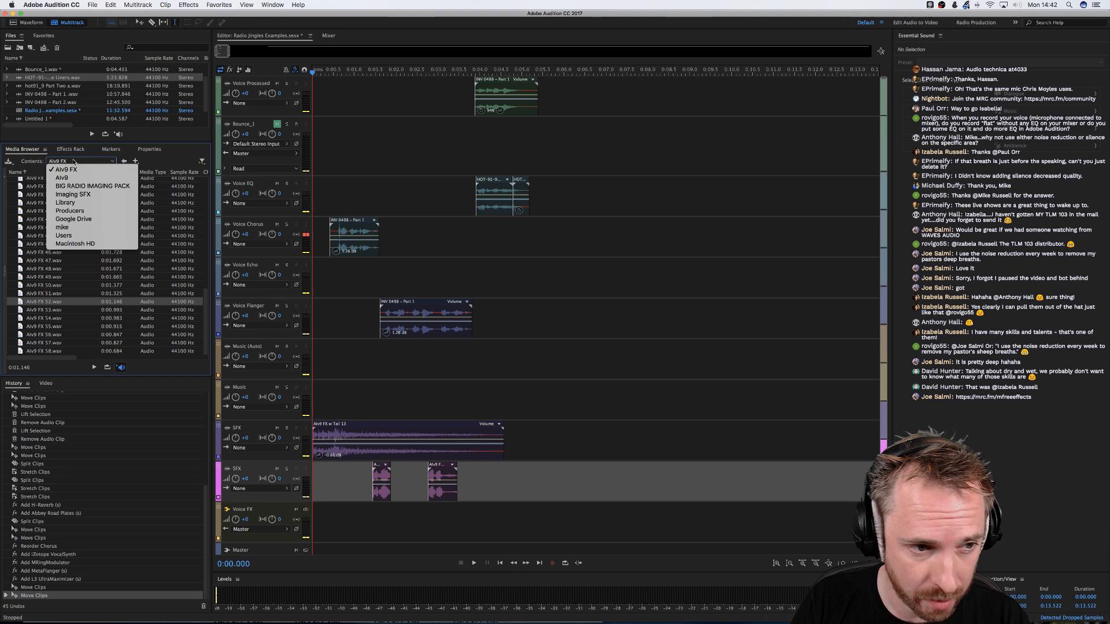
left_click(74, 202)
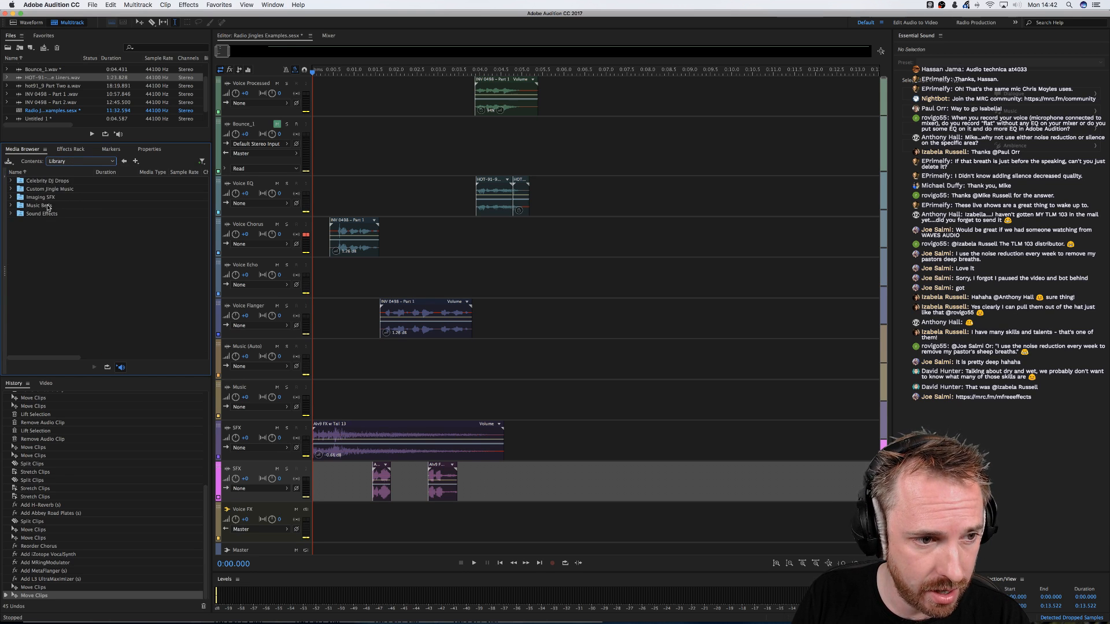
double_click(48, 206)
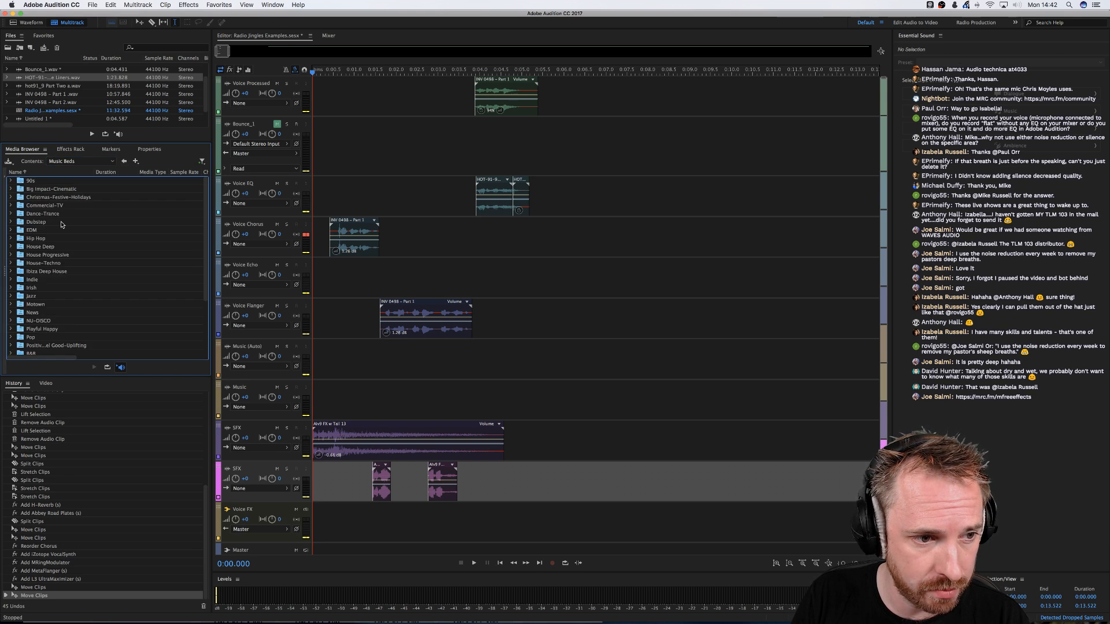
double_click(50, 272)
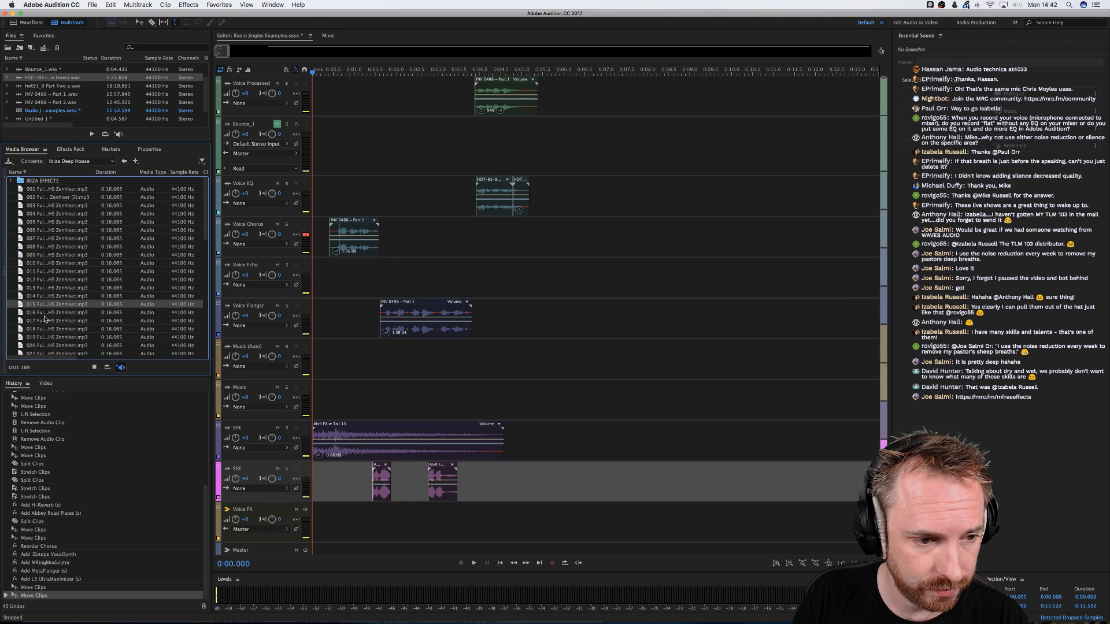
left_click(52, 312)
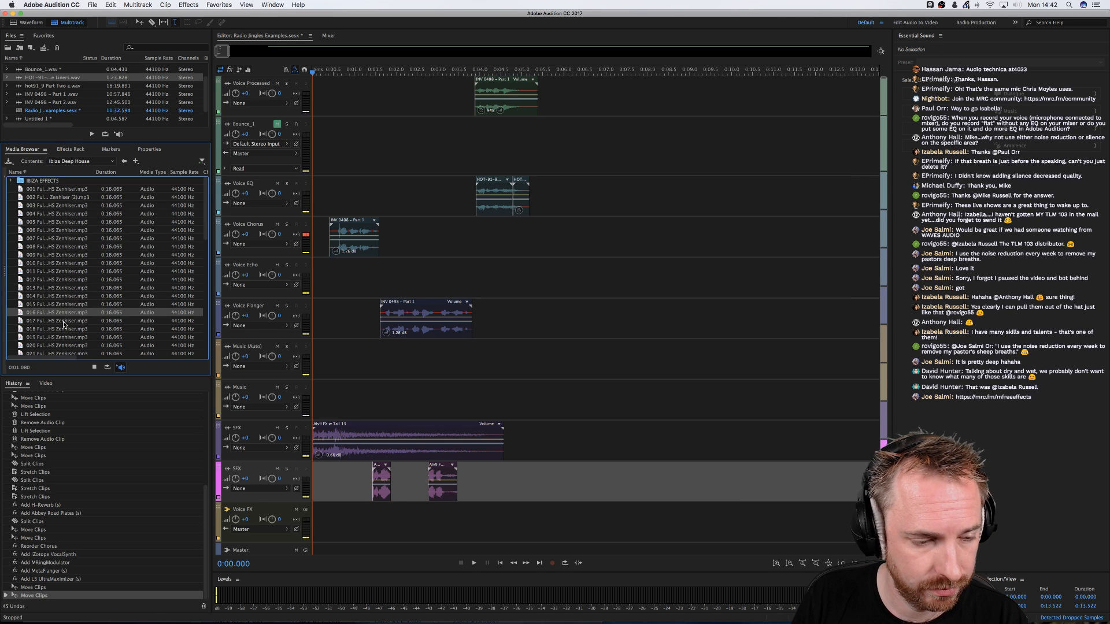
Add the 016 Full Loop 120bpm F music bed to the Music (Auto) track, starting at about 0.5 seconds
left_click_drag(64, 315, 340, 400)
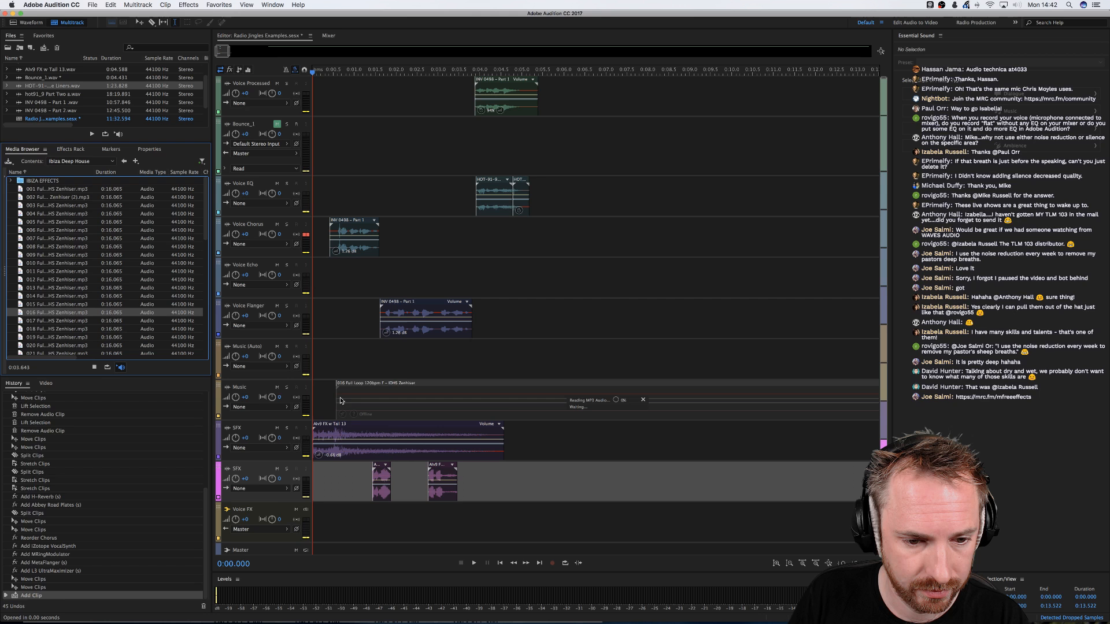
left_click(348, 359)
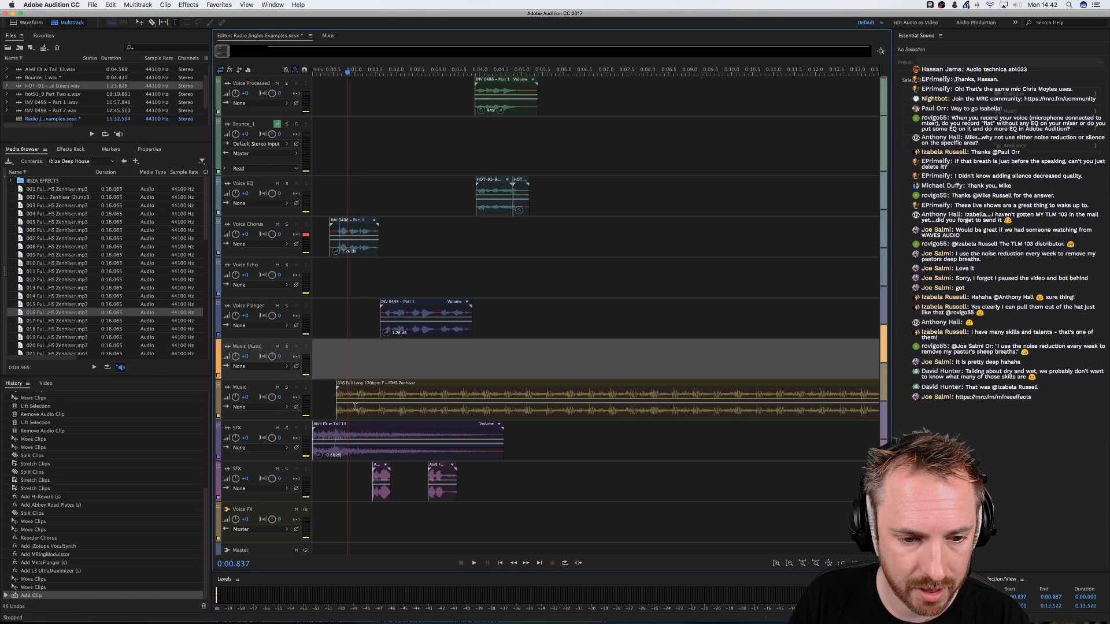
left_click_drag(355, 406, 360, 370)
key("Home")
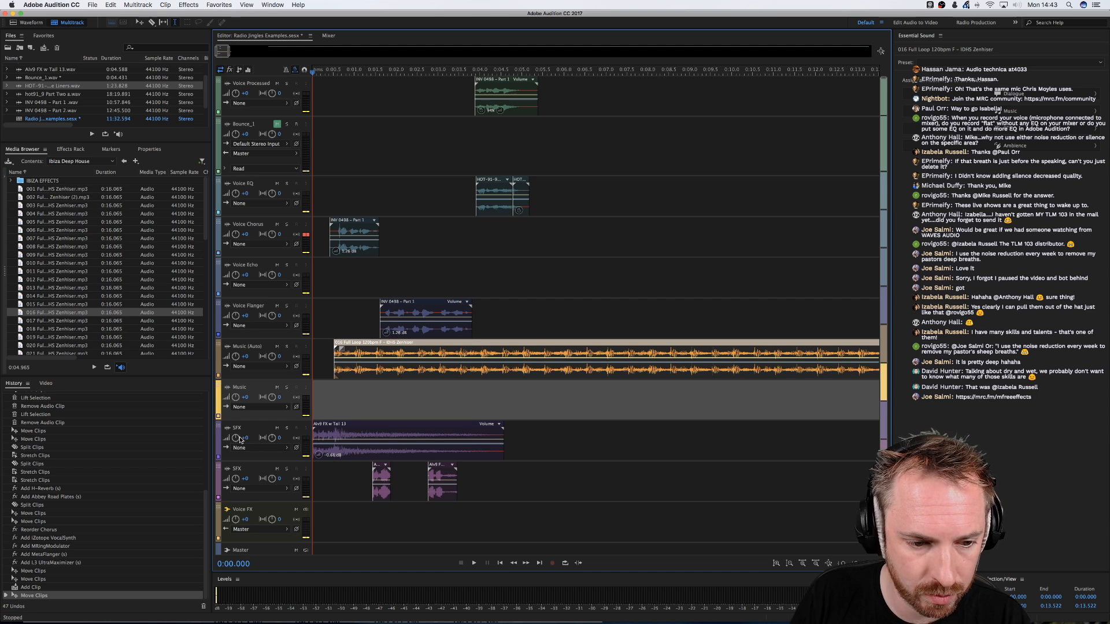
Set the SFX track volumes to -5.1 and -2.4 dB and Music (Auto) to -1.5 dB while checking playback
left_click_drag(240, 439, 235, 479)
key("space")
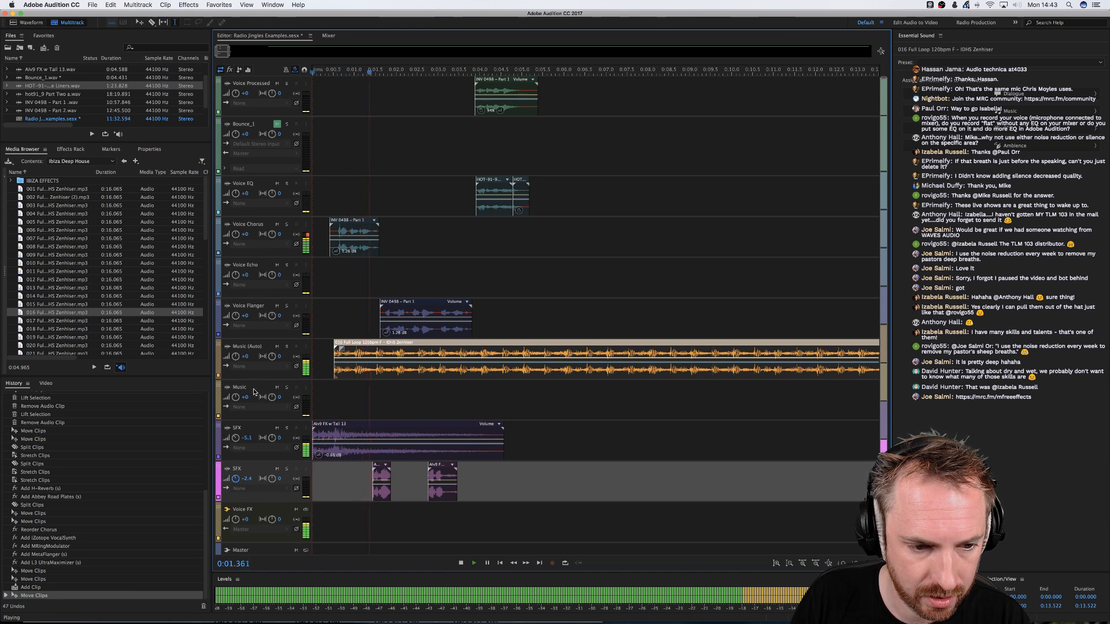
left_click_drag(236, 357, 236, 363)
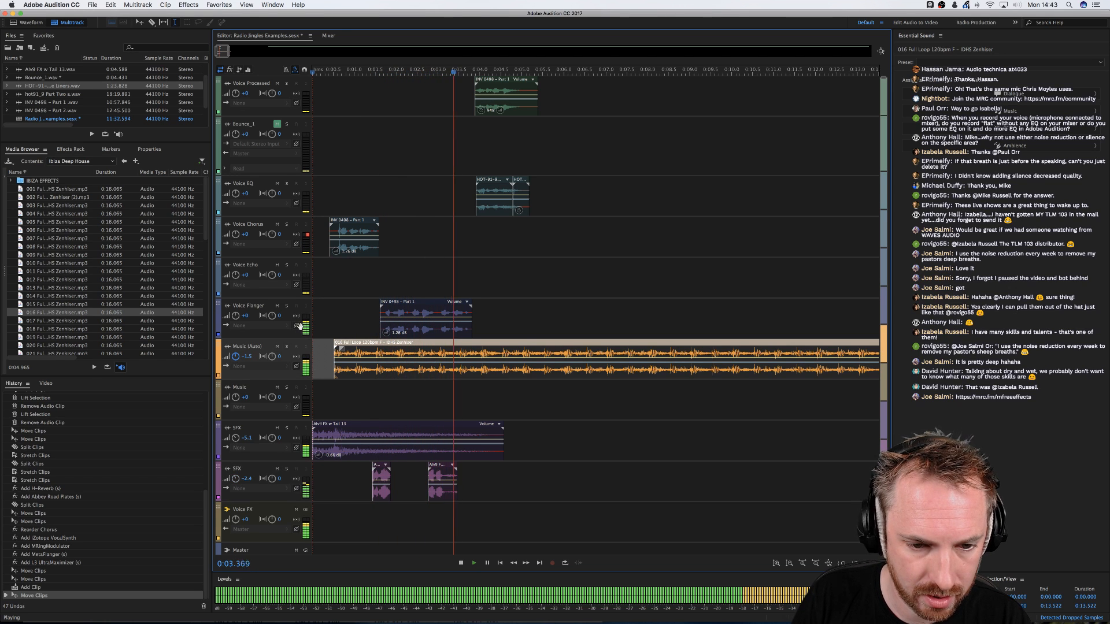
key("space")
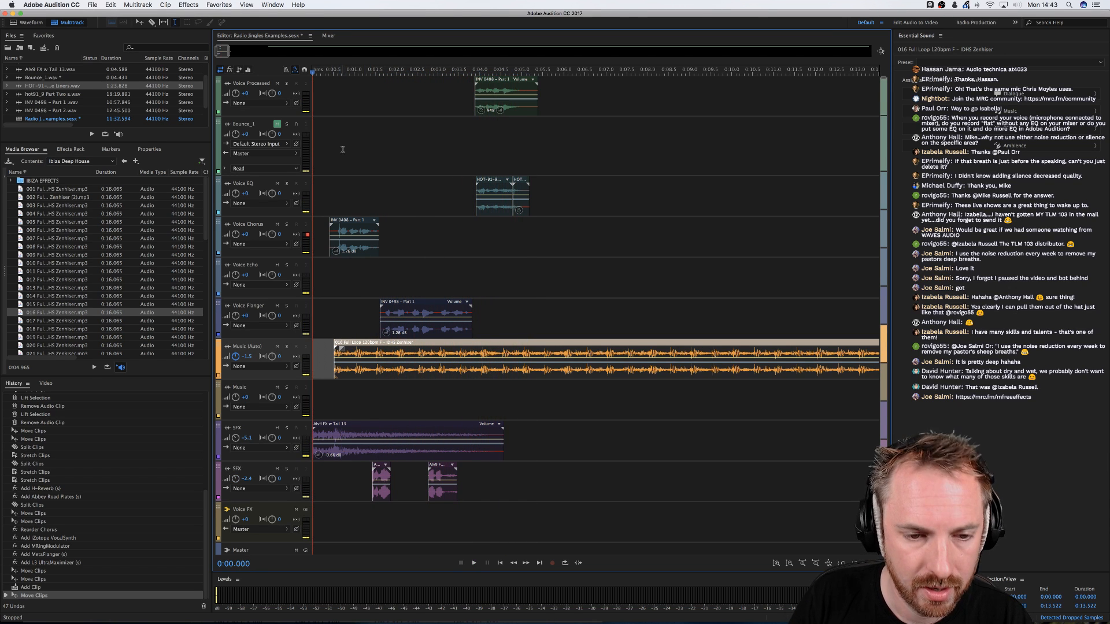
Move the Voice Chorus clip later and cut its quiet lead-in so it starts at about 1.03 seconds
left_click(315, 70)
scroll(315, 70, "up", 5)
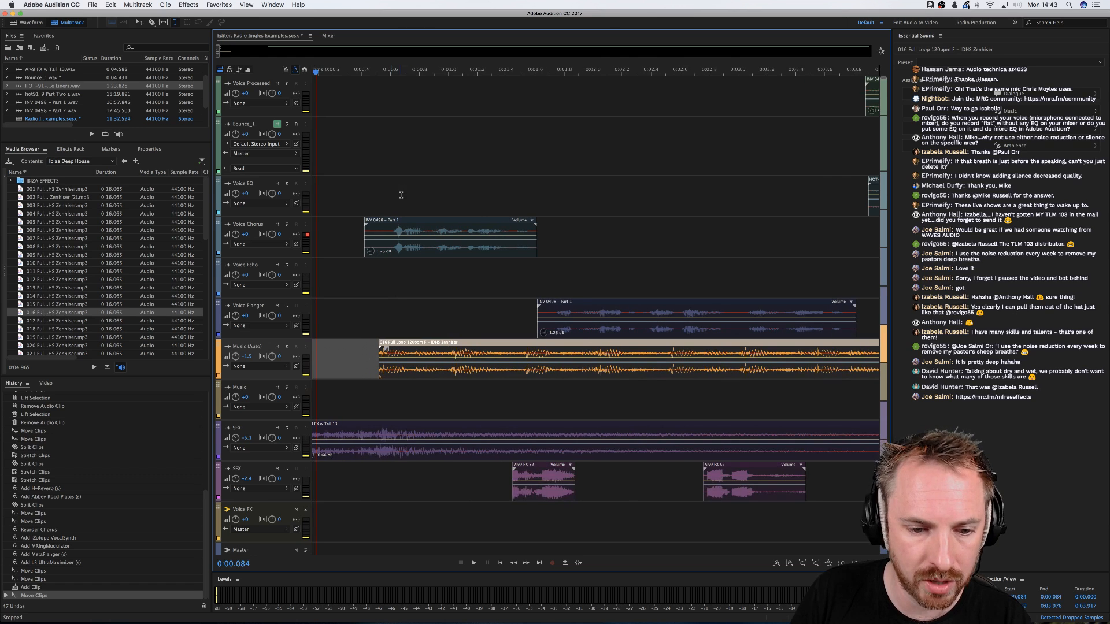
scroll(411, 237, "left", 1)
left_click_drag(418, 370, 416, 372)
left_click_drag(418, 243, 359, 246)
key("Delete")
left_click(425, 246)
left_click(476, 246)
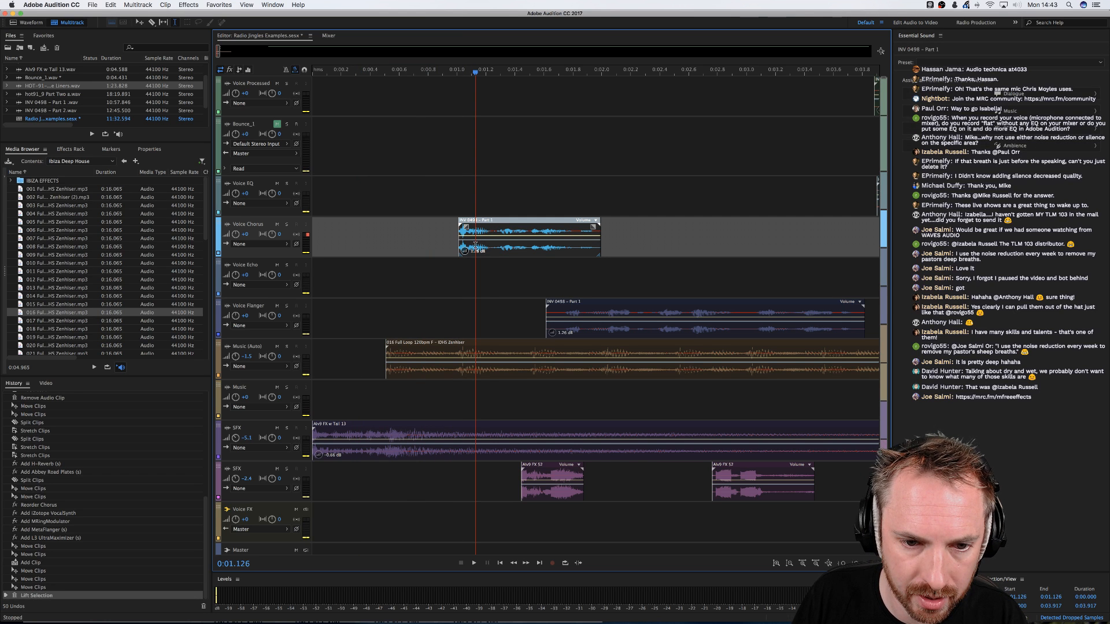
Copy the opening word of the Voice Chorus clip and paste it at 0.530 and 0.787 seconds on the same track
left_click_drag(483, 244, 387, 259)
left_click(408, 271)
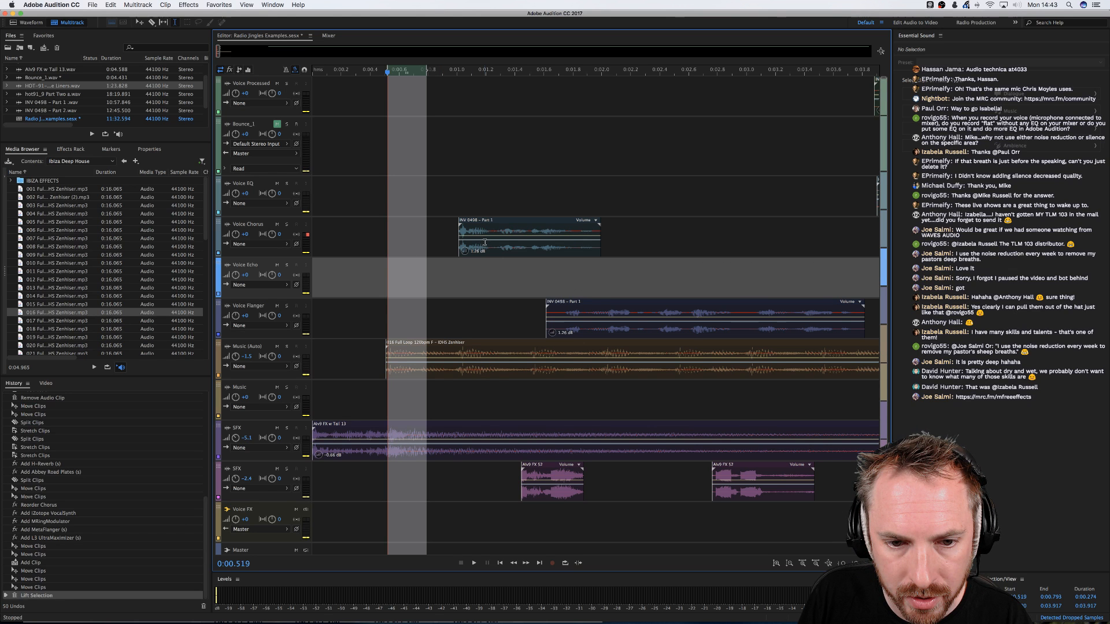
left_click_drag(461, 246, 491, 252)
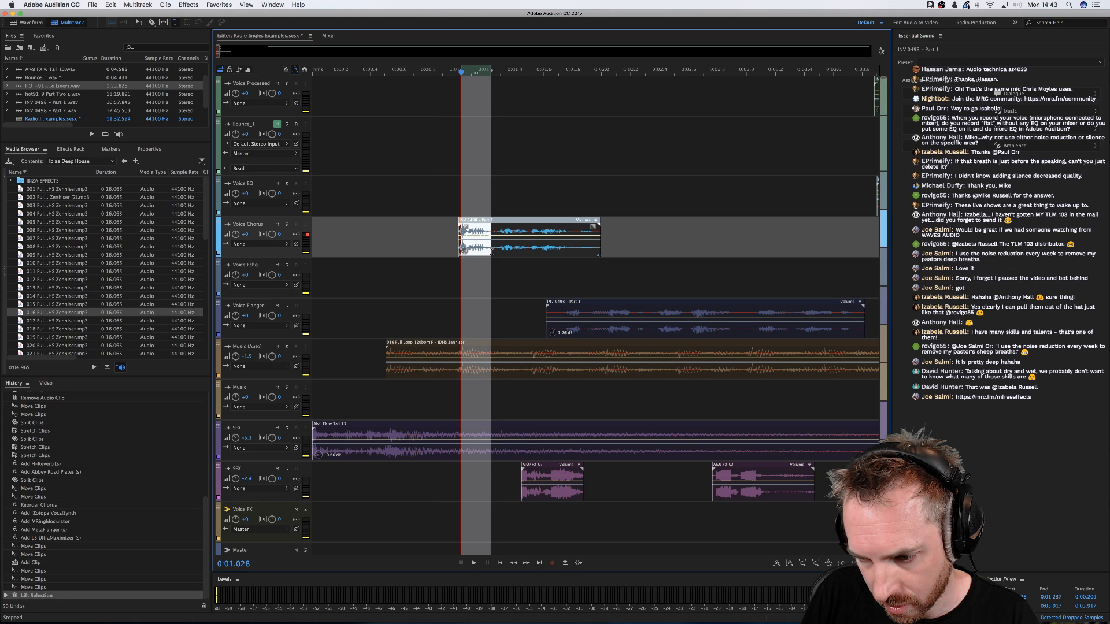
left_click(389, 238)
key("super+v")
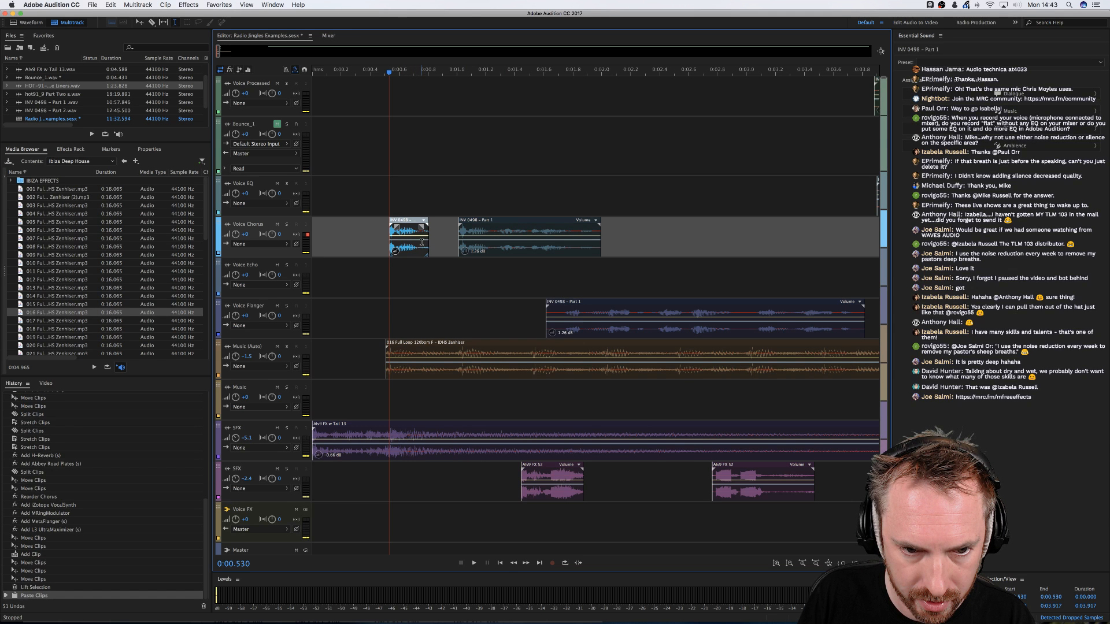
left_click(426, 243)
key("super+v")
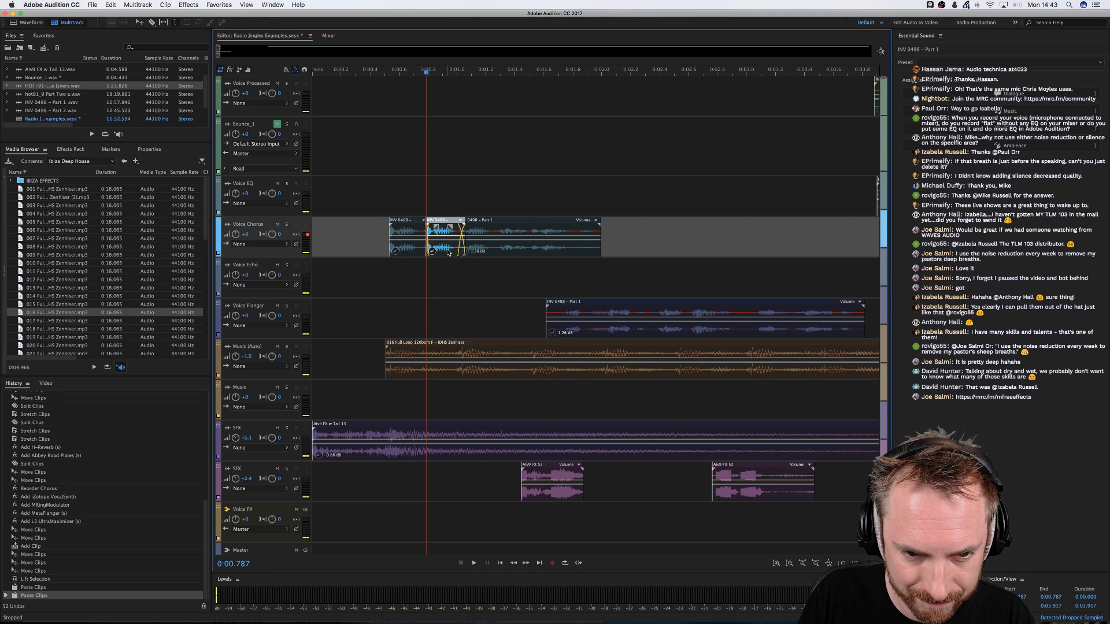
Shorten the second pasted Voice Chorus piece to about half, duplicate it right behind itself, and play the stutter
left_click(376, 251)
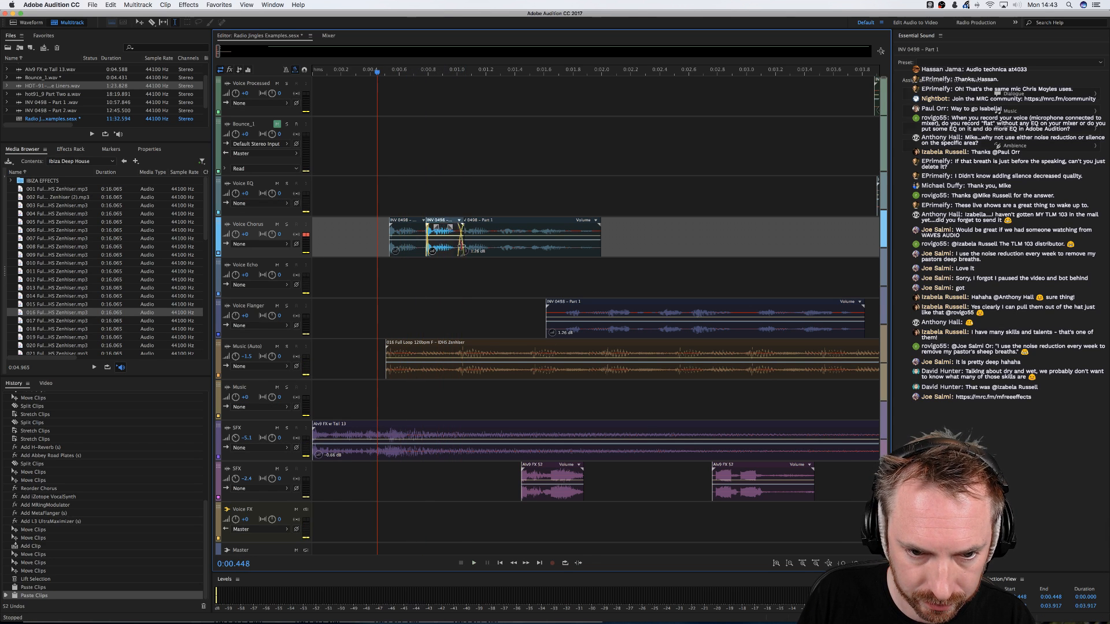
mouse_move(461, 248)
left_mouse_down()
mouse_move(440, 243)
mouse_move(454, 233)
left_mouse_up()
left_click(453, 233)
key("space")
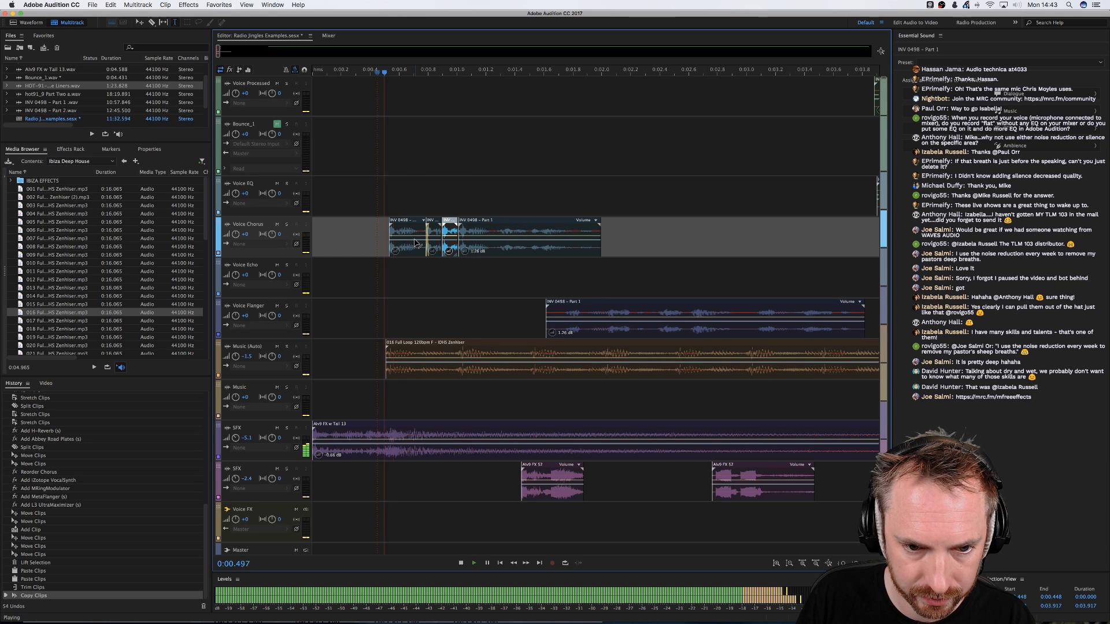
key("space")
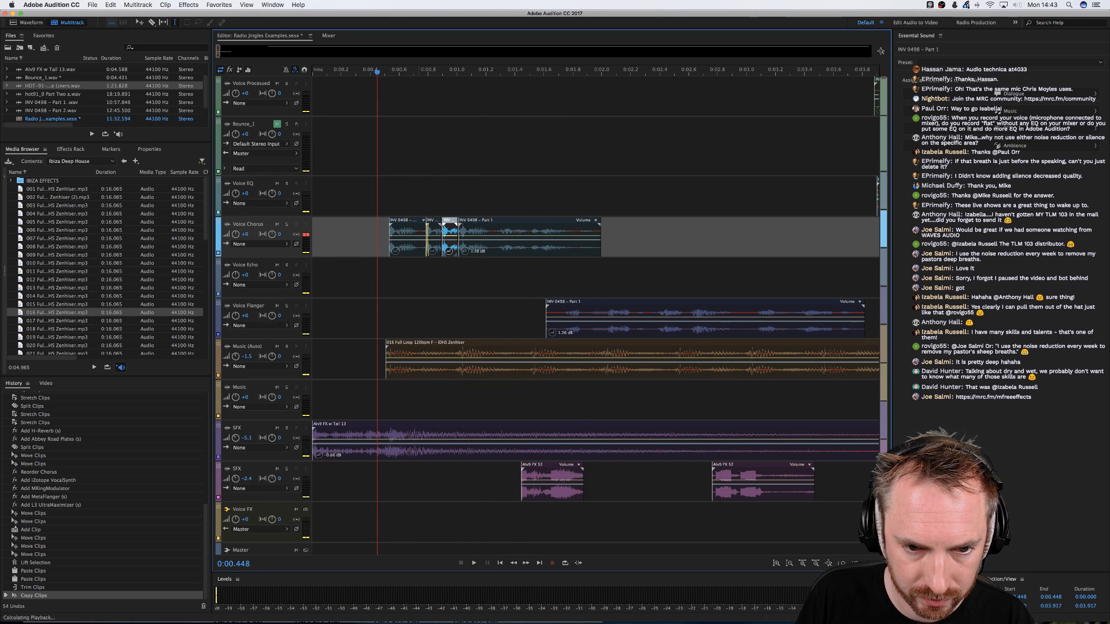
key("space")
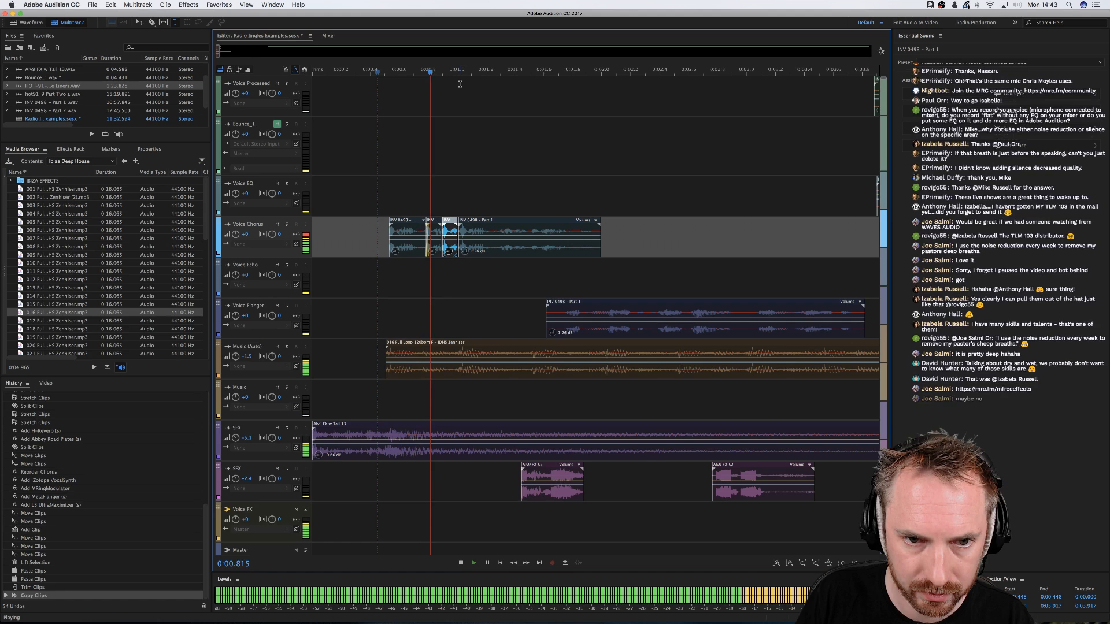
key("space")
Shift the last stutter piece slightly earlier, trim it shorter, duplicate it up to the main Voice Chorus clip, and play the result
scroll(460, 84, "up", 3)
left_click_drag(450, 238, 446, 238)
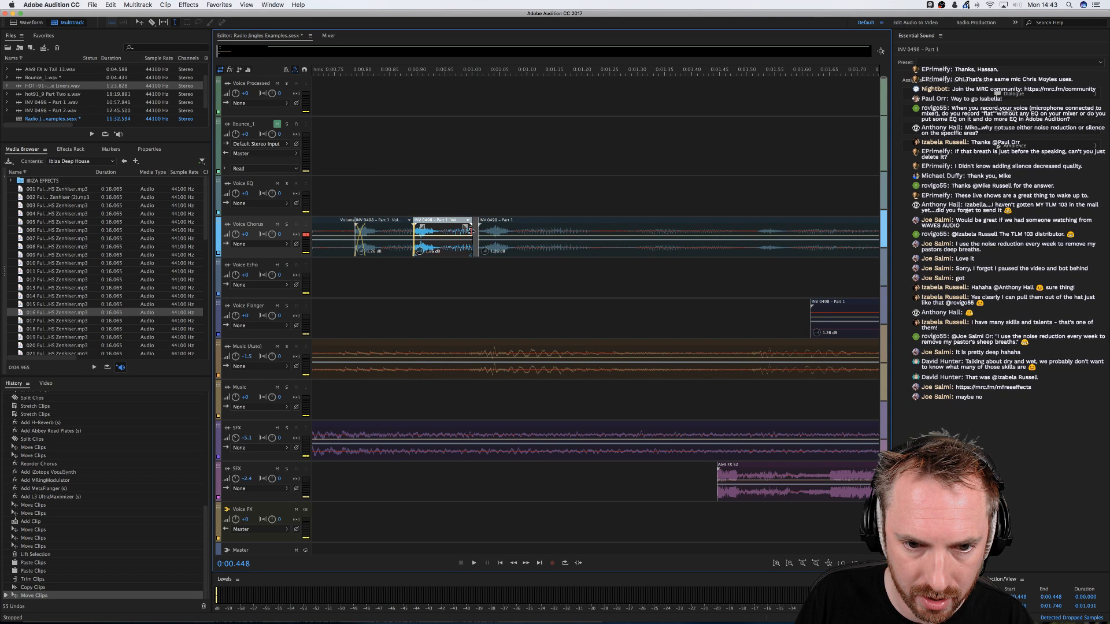
left_click_drag(471, 231, 445, 232)
left_click_drag(431, 230, 464, 225)
left_click(479, 229)
scroll(444, 75, "down", 5)
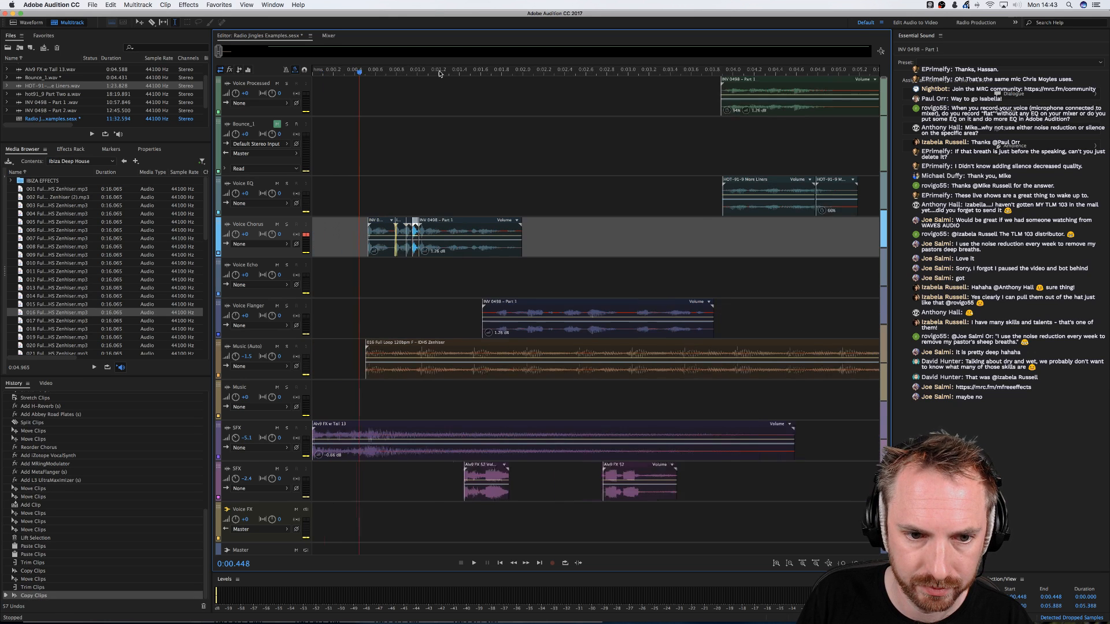
key("space")
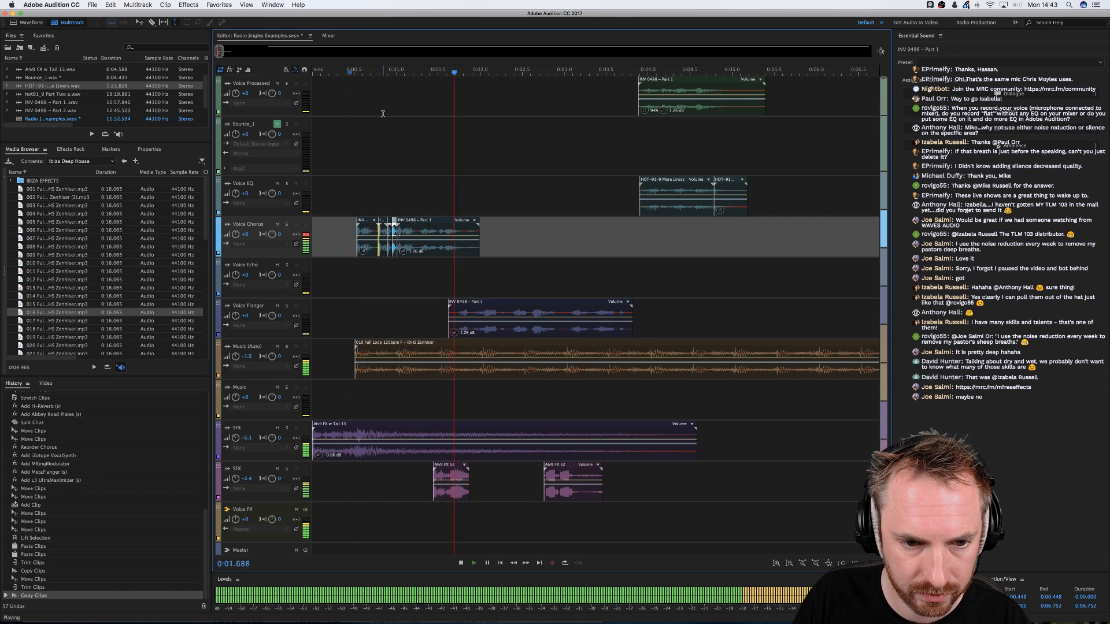
key("space")
scroll(398, 70, "up", 8)
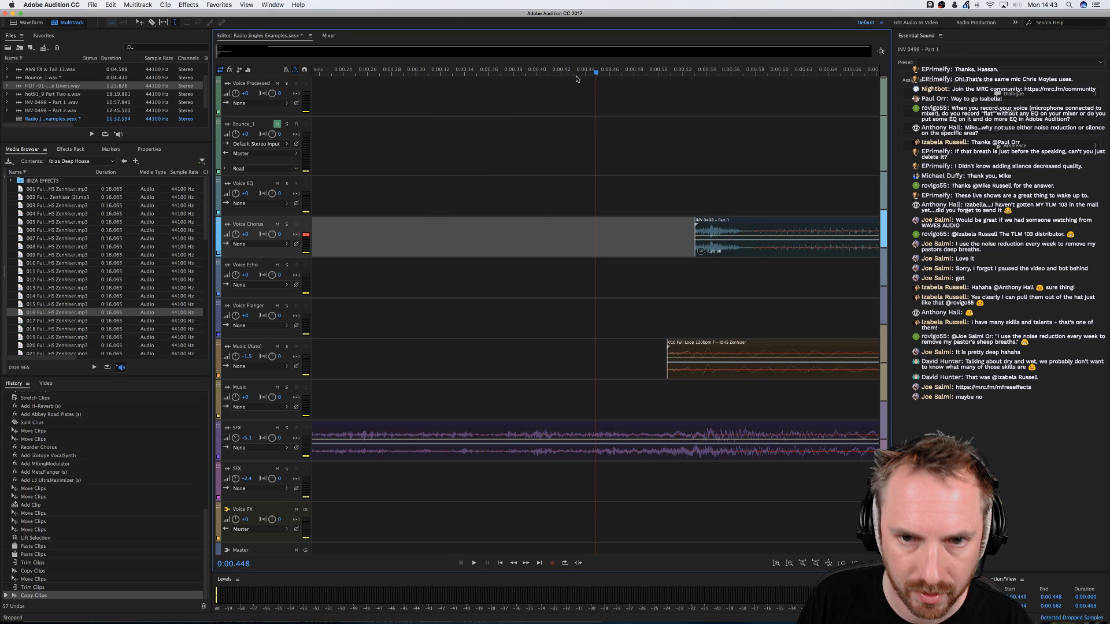
Trim the last Voice Chorus stutter piece to about half, duplicate it right behind itself, and play the intro from near the start
scroll(619, 168, "right", 5)
left_click(660, 253)
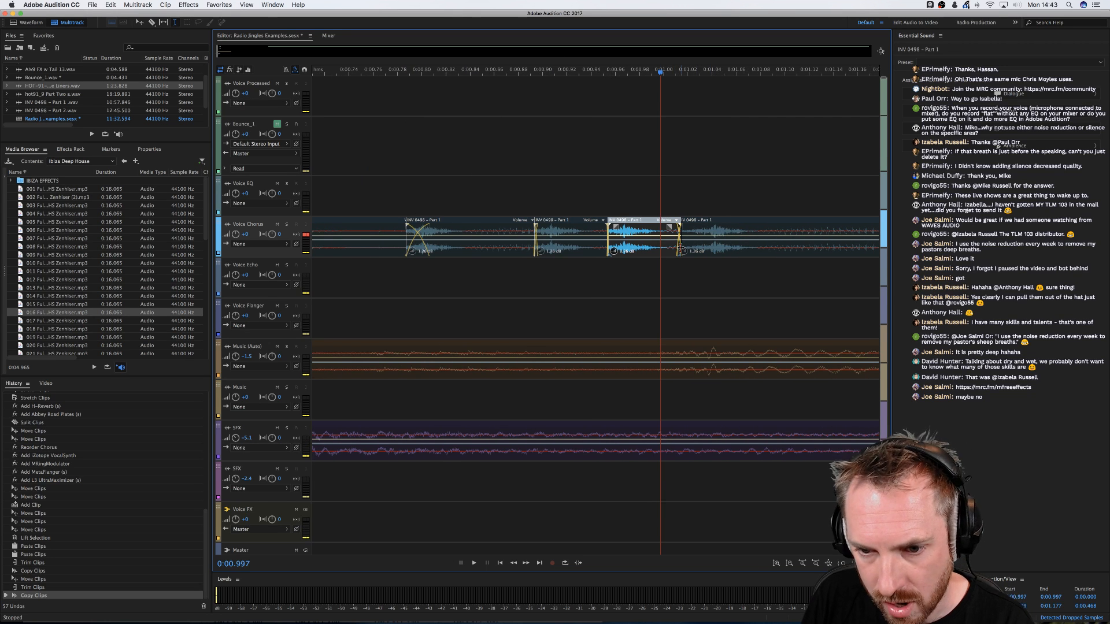
left_click_drag(680, 248, 639, 247)
left_click_drag(621, 214, 657, 227)
left_click(659, 228)
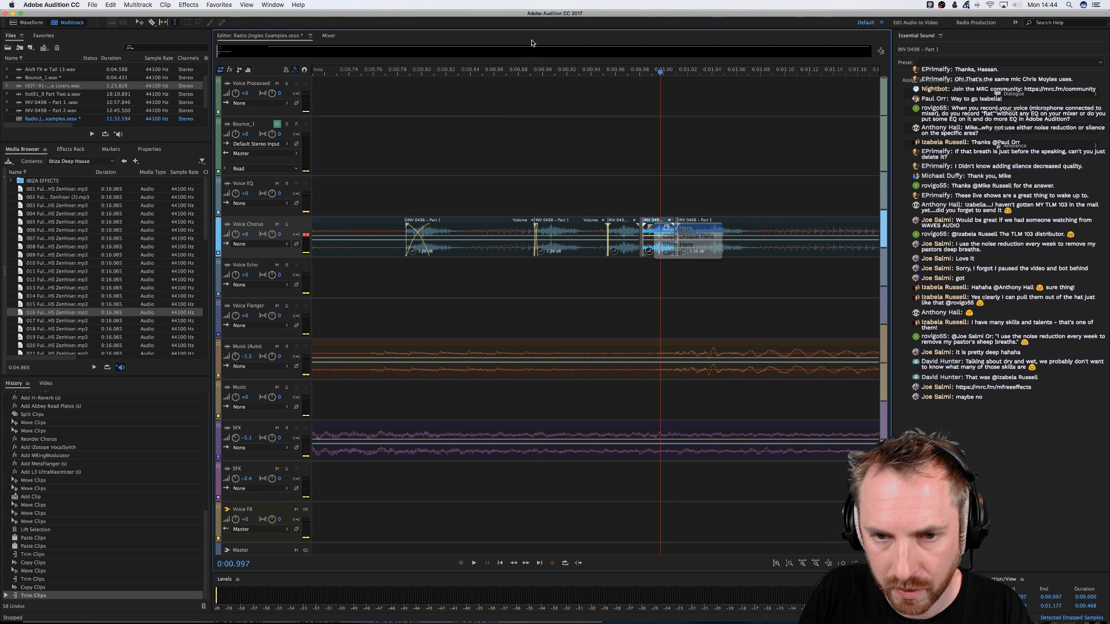
scroll(545, 71, "down", 10)
left_click_drag(508, 72, 318, 67)
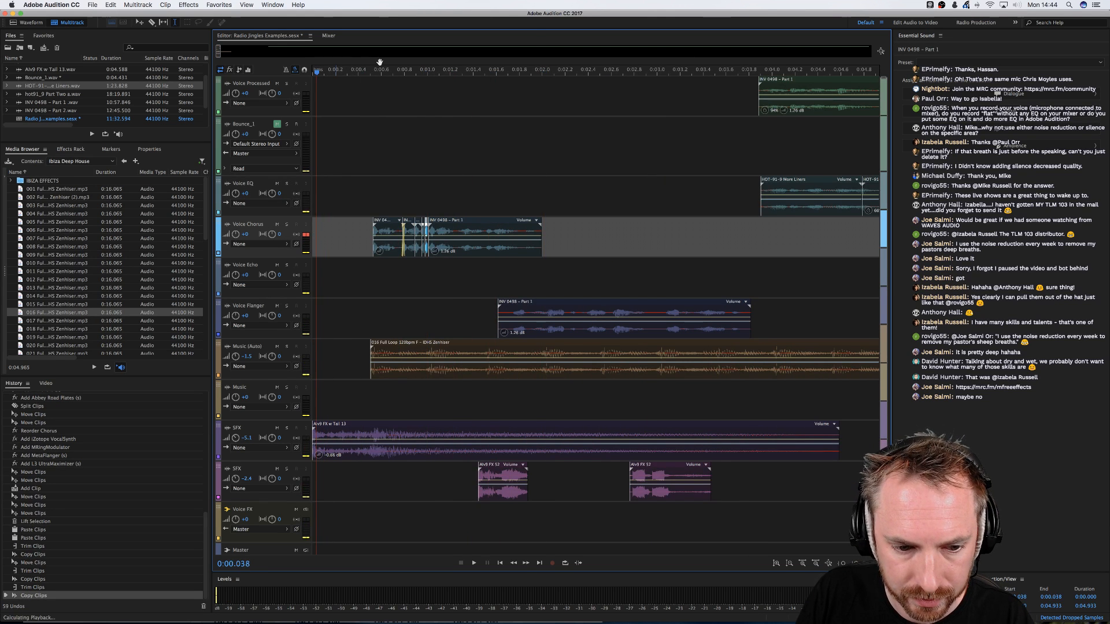
key("space")
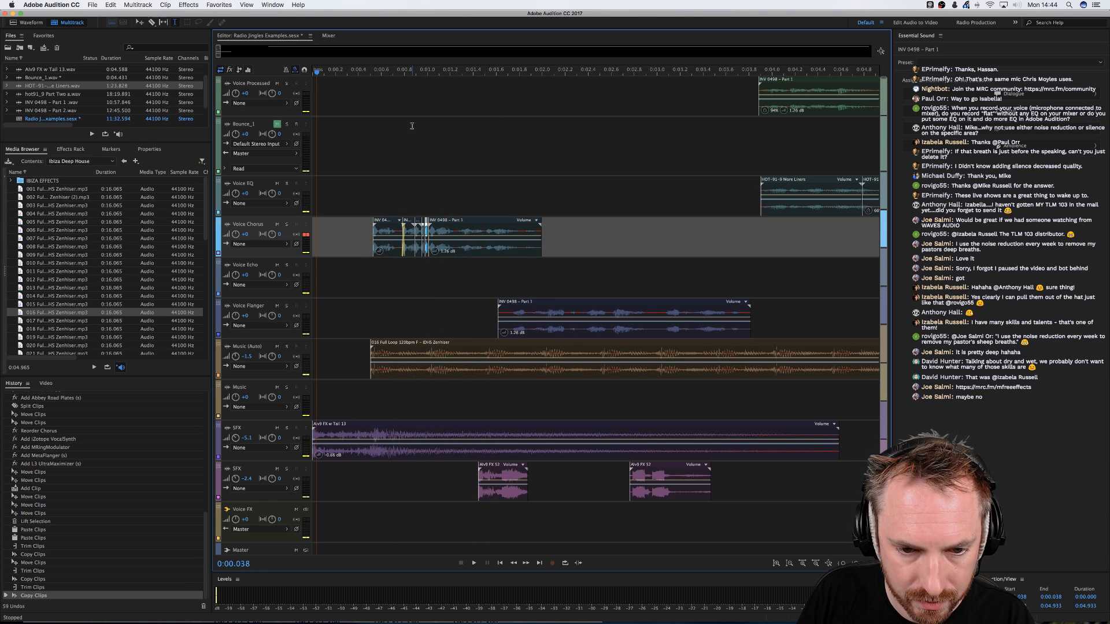
Move the Voice Flanger clip later so that it starts at about 3.4 seconds, playing the intro in between
left_click_drag(540, 326, 625, 331)
key("space")
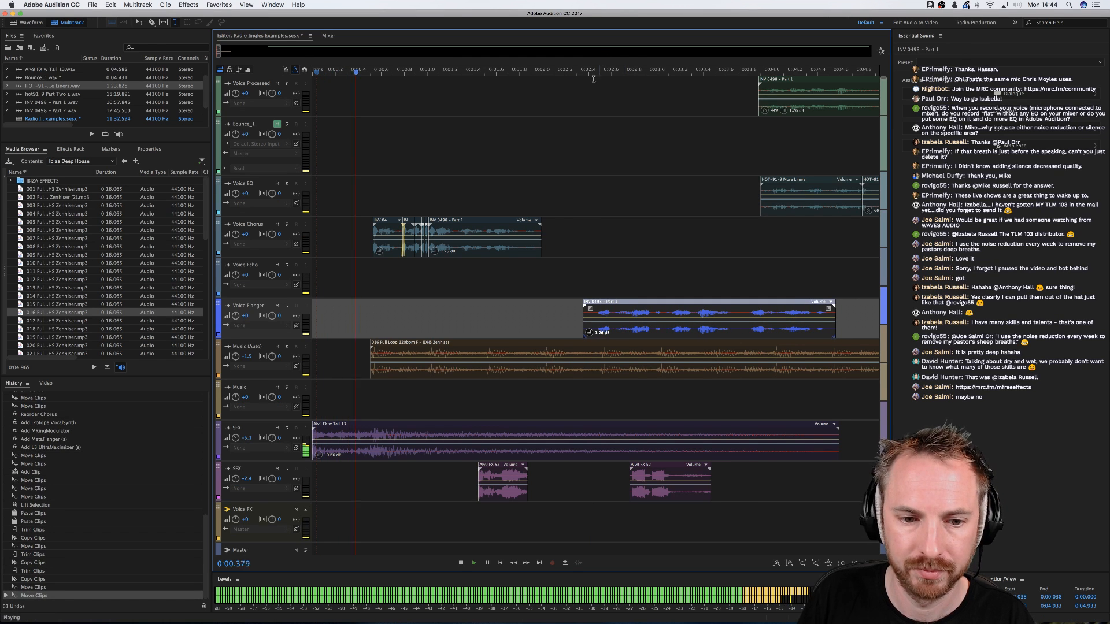
key("space")
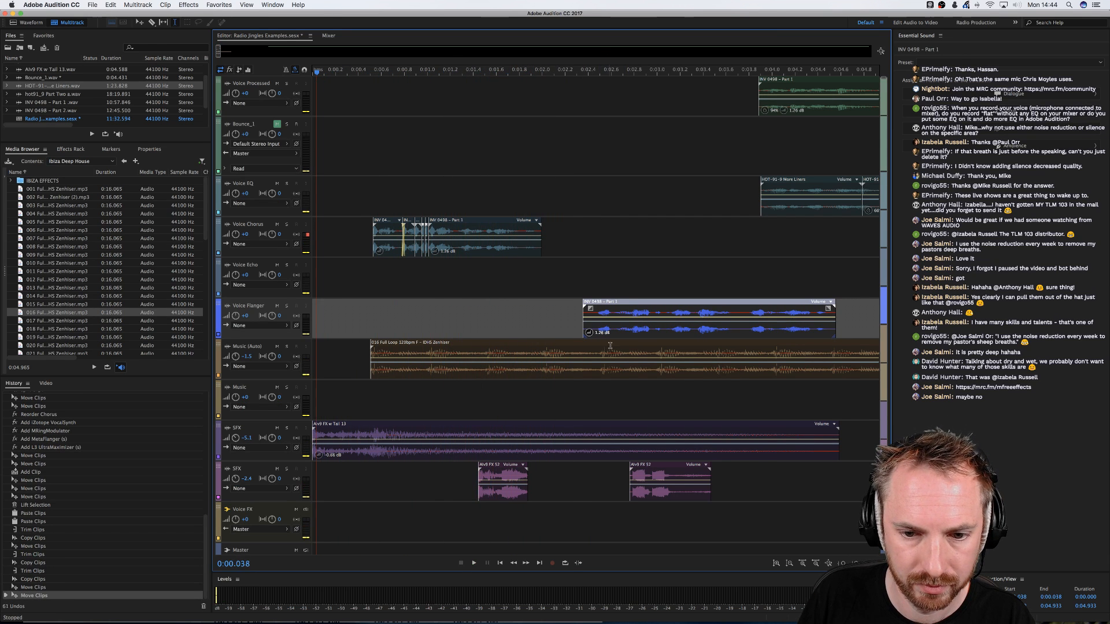
left_click_drag(653, 332, 776, 326)
Split the main Voice Chorus clip at 1.505 seconds and move its second part straight down to the Voice Echo track
left_click(463, 246)
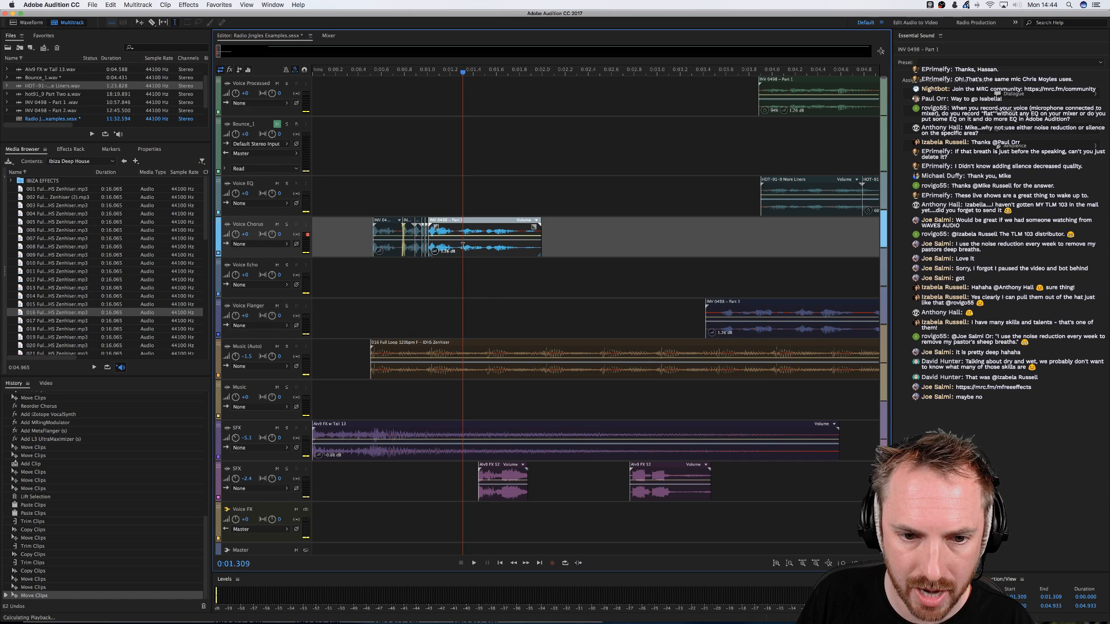
left_click(486, 243)
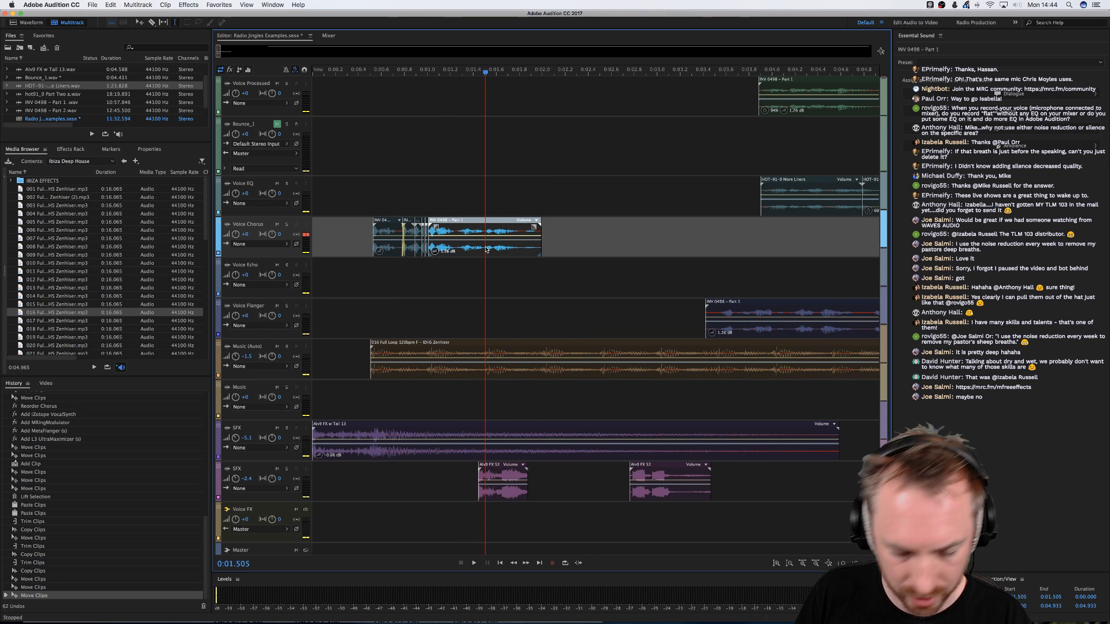
key("super+k")
left_click_drag(499, 250, 500, 290)
key("space")
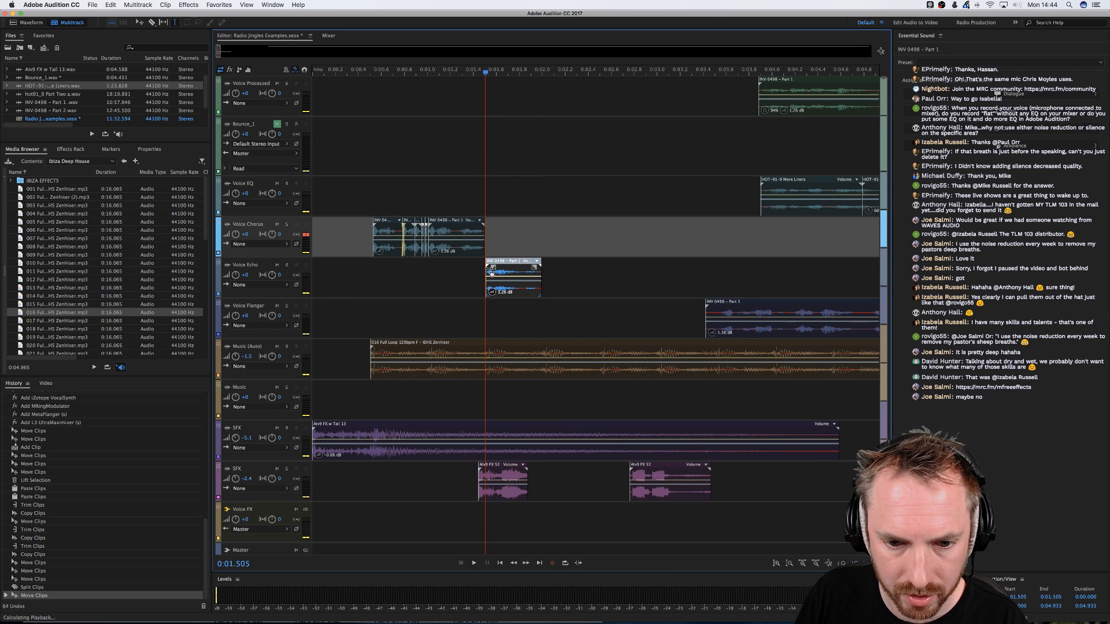
key("space")
Measure the time from the main Voice Chorus clip's start to the Voice Echo clip and calculate 509/2 in Spotlight
left_click(426, 296)
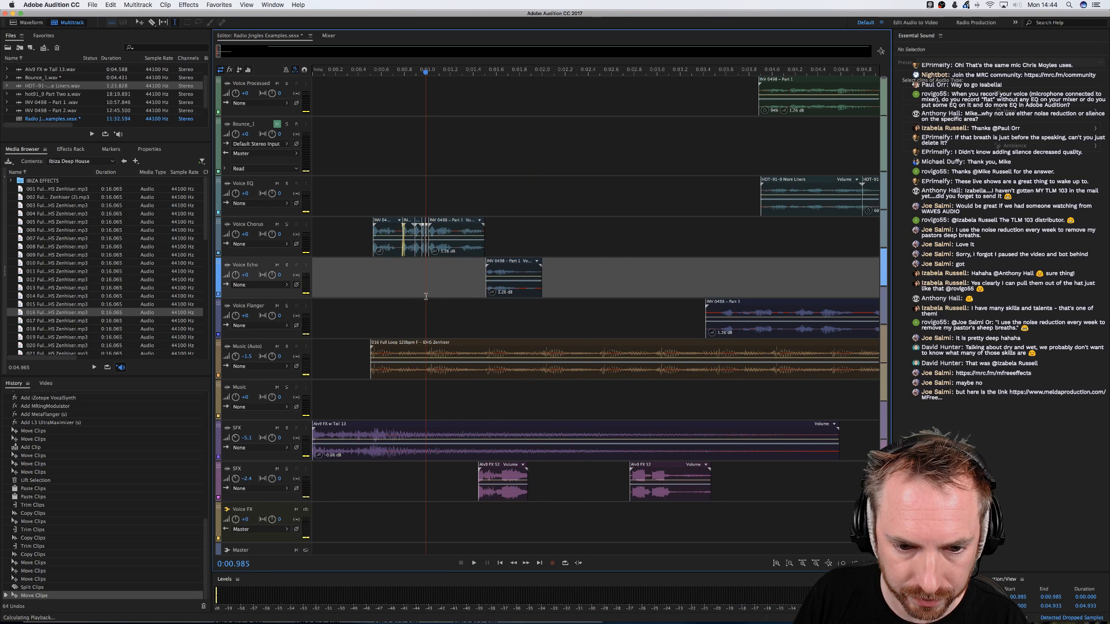
key("space")
left_click_drag(430, 293, 488, 292)
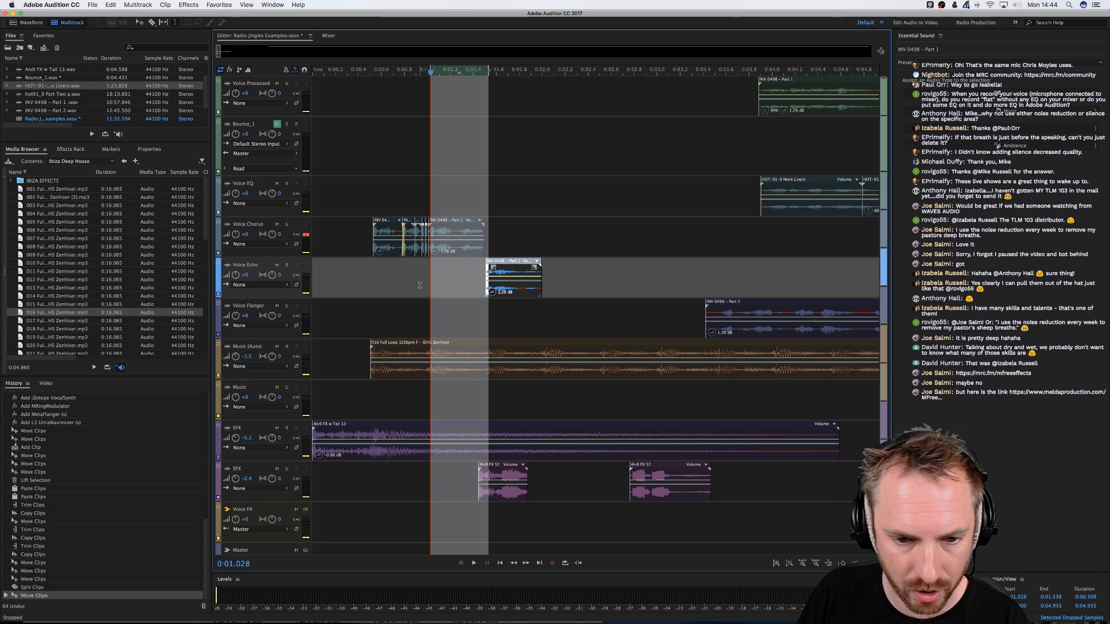
key("super+space")
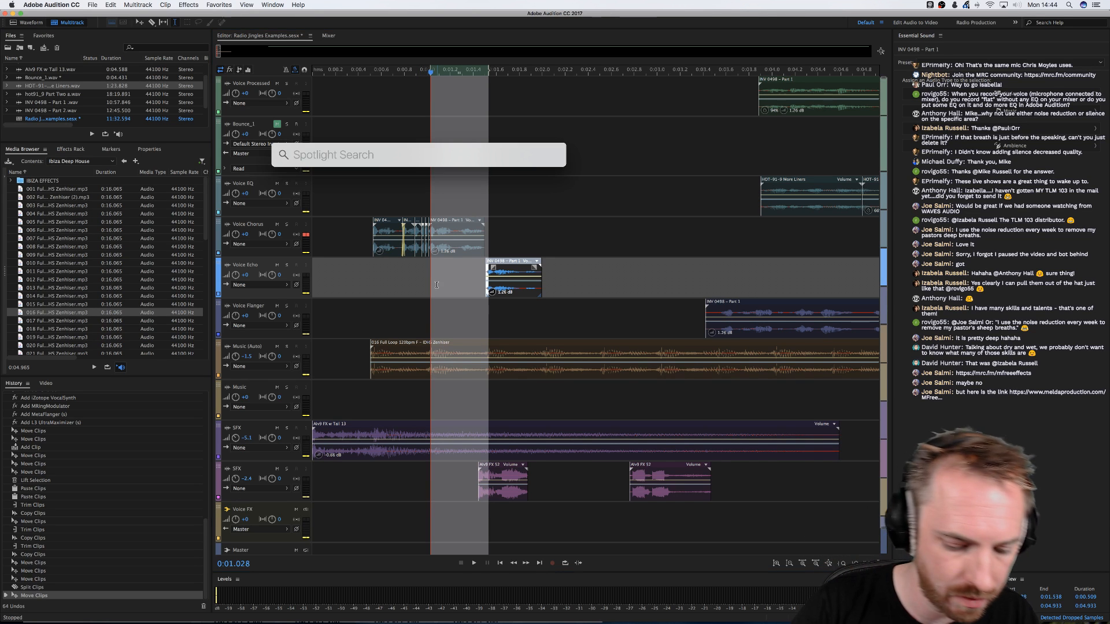
type("509/2")
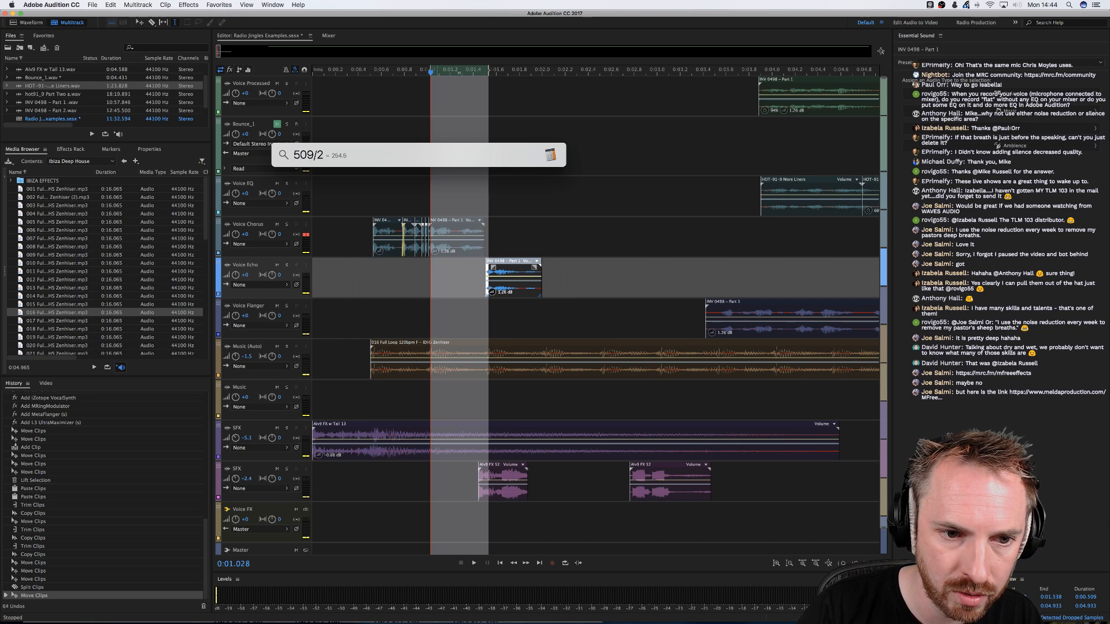
left_click(598, 242)
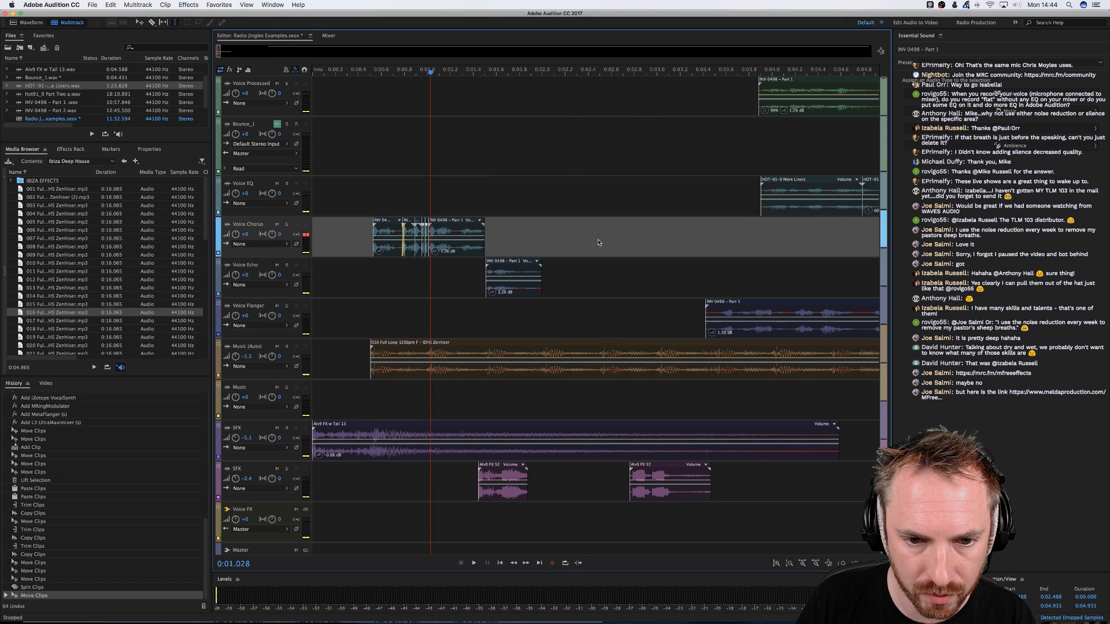
Replace the Echo effect in slot 7 of the Voice Echo track with the Waves H-Delay (s) and move its window off the clip
left_click(476, 274)
left_click(65, 149)
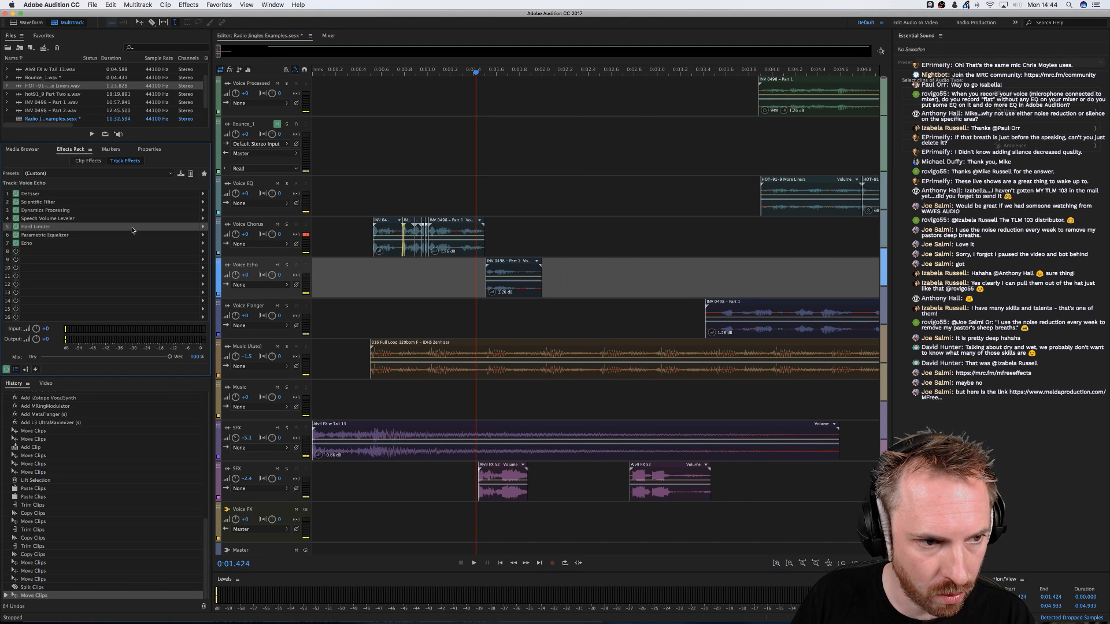
left_click(202, 244)
mouse_move(289, 368)
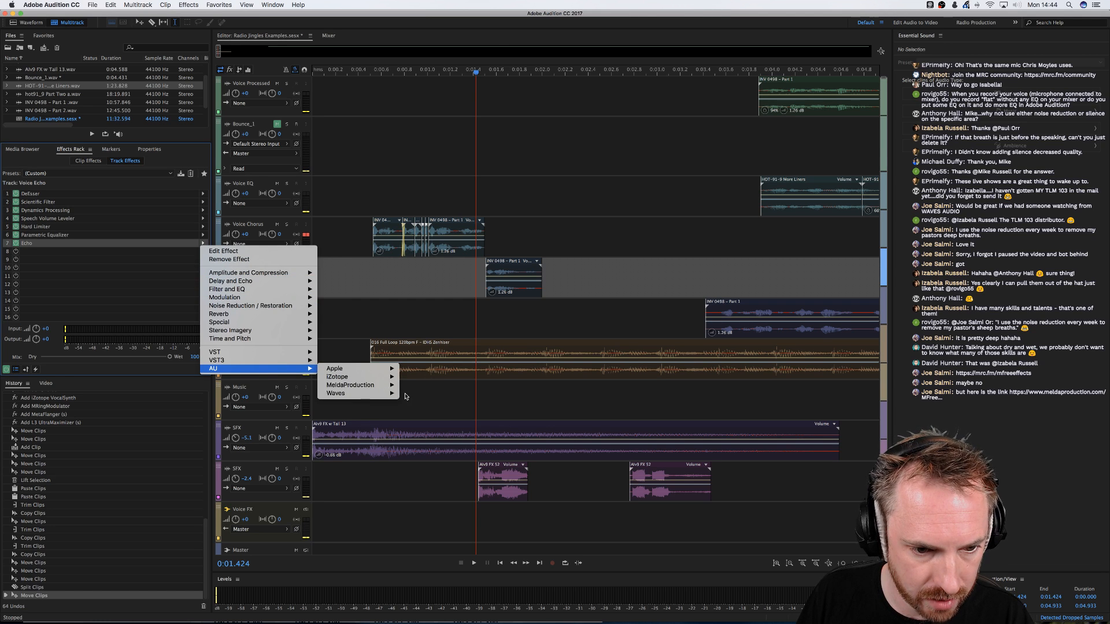
mouse_move(382, 394)
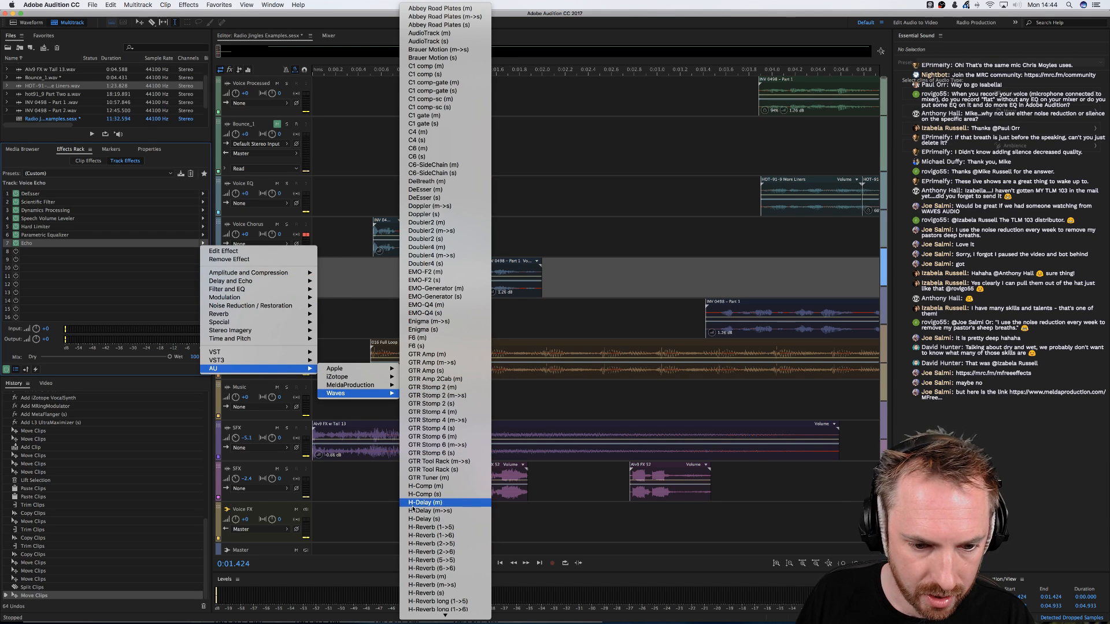
left_click(435, 519)
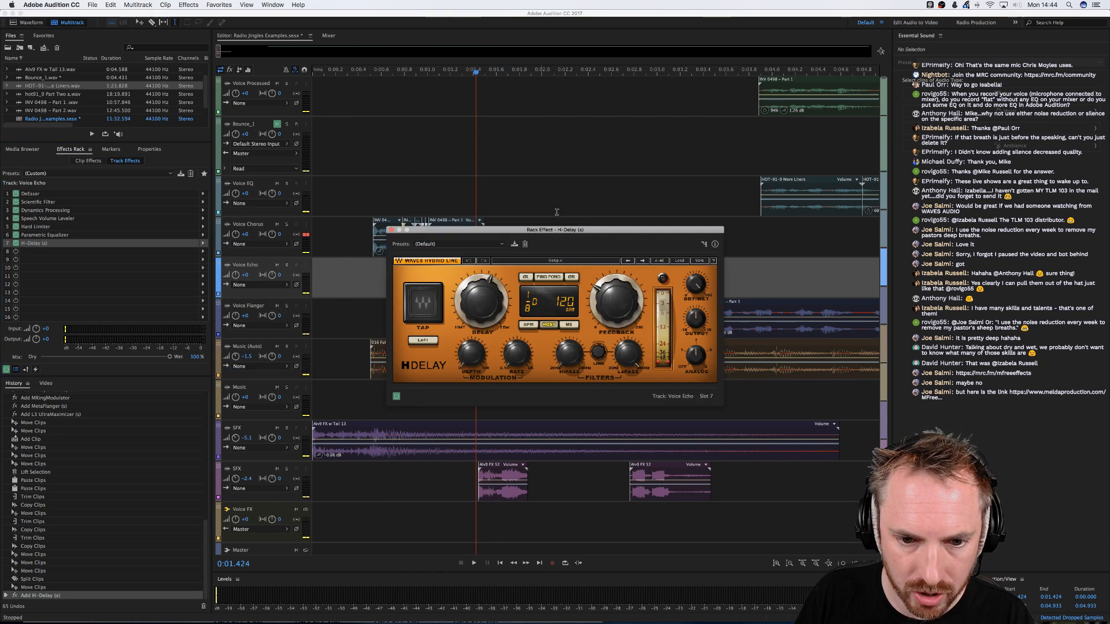
left_click_drag(575, 232, 544, 71)
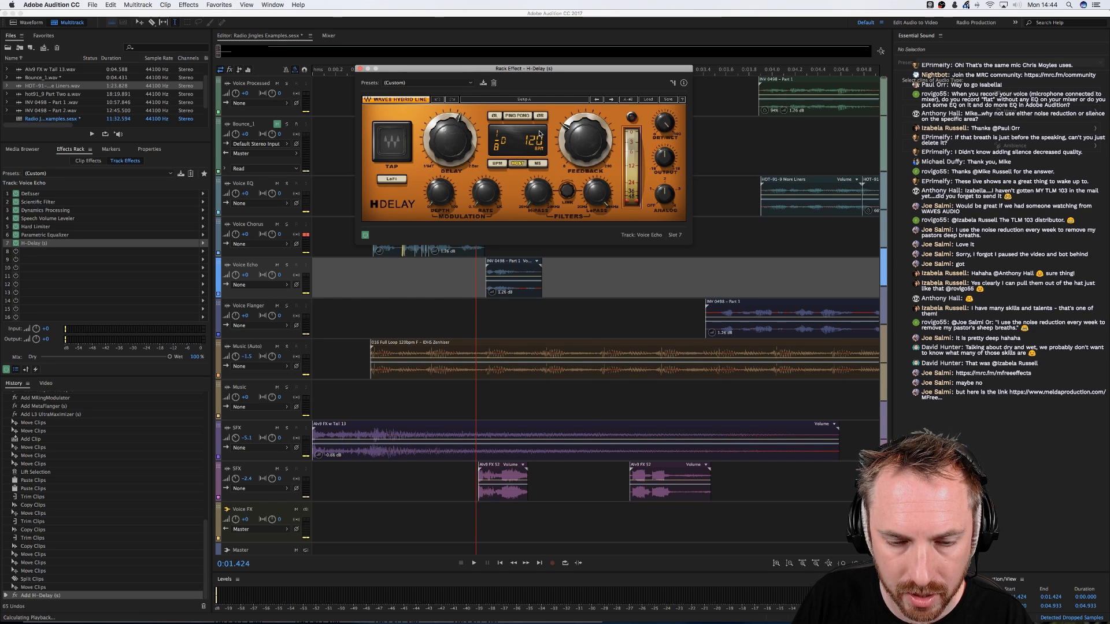
Set the H-Delay tempo on the Voice Echo track to 126 BPM and play from just before the echo clip
scroll(539, 131, "up", 3)
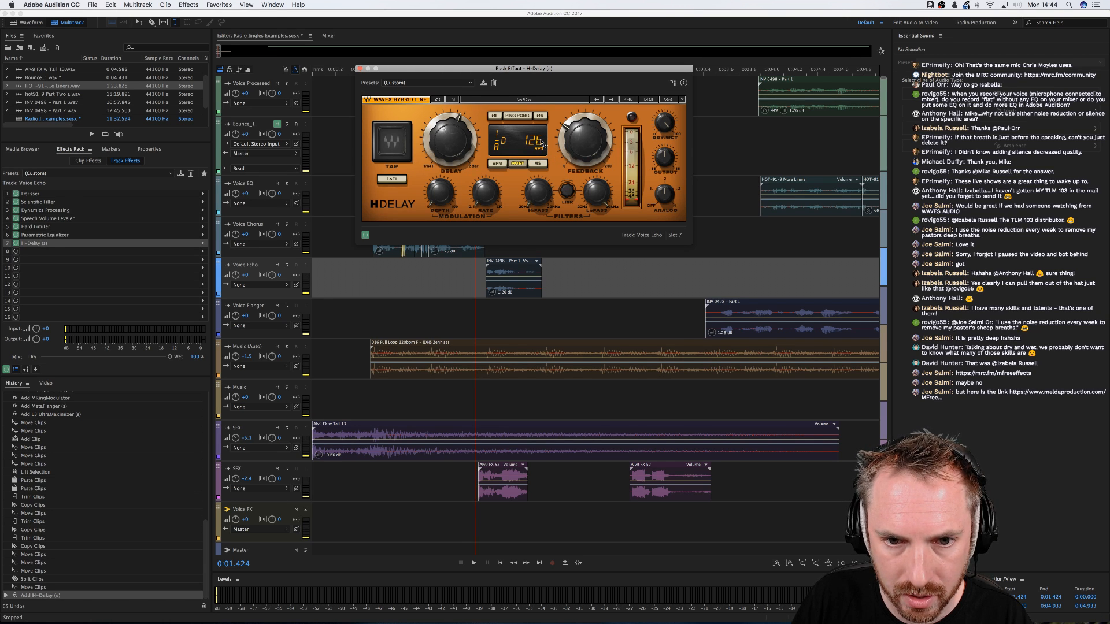
key("Down")
key("Down")
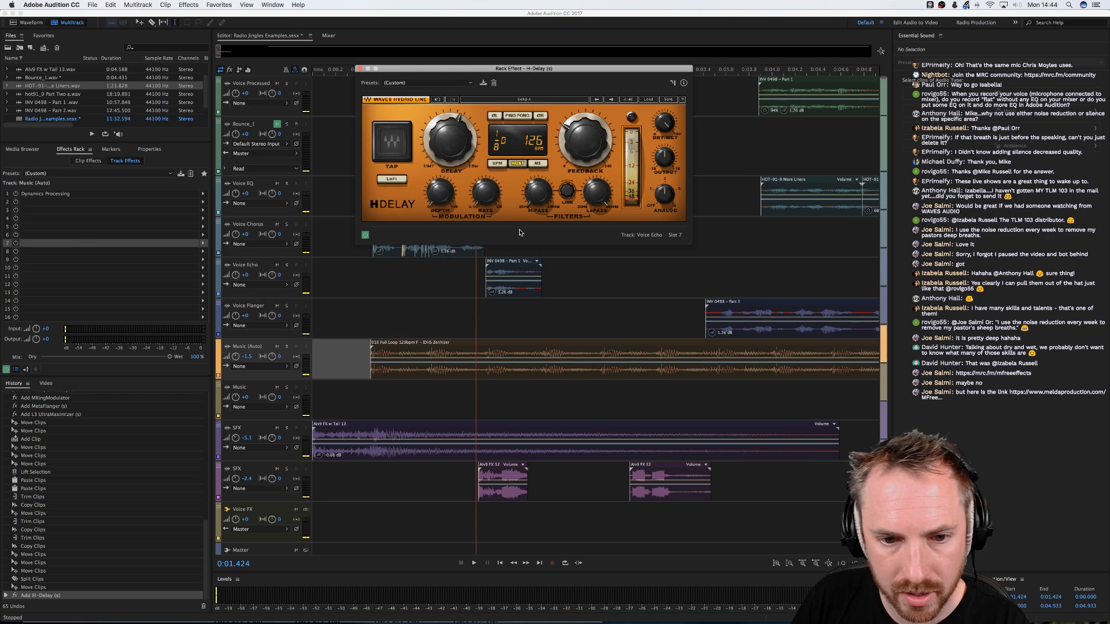
key("Up")
key("Up")
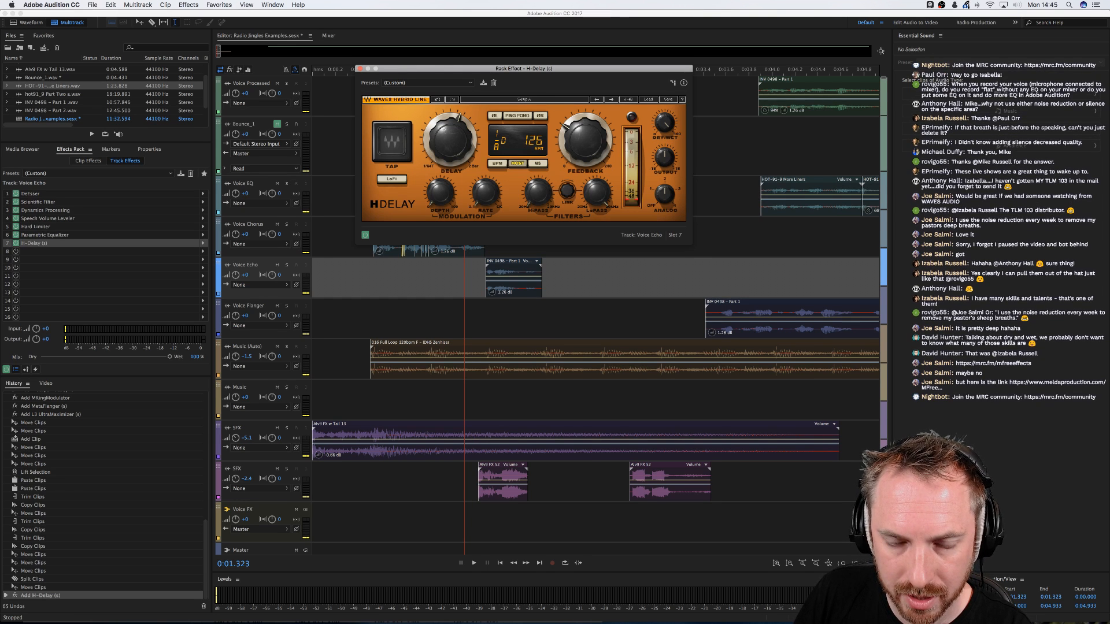
key("Down")
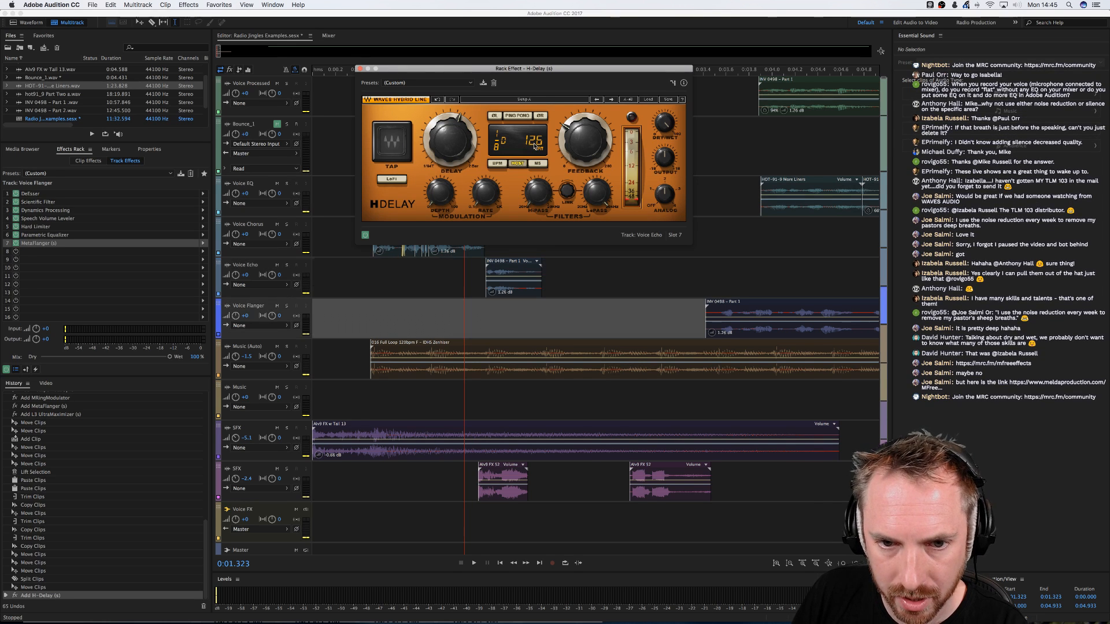
left_click(485, 280)
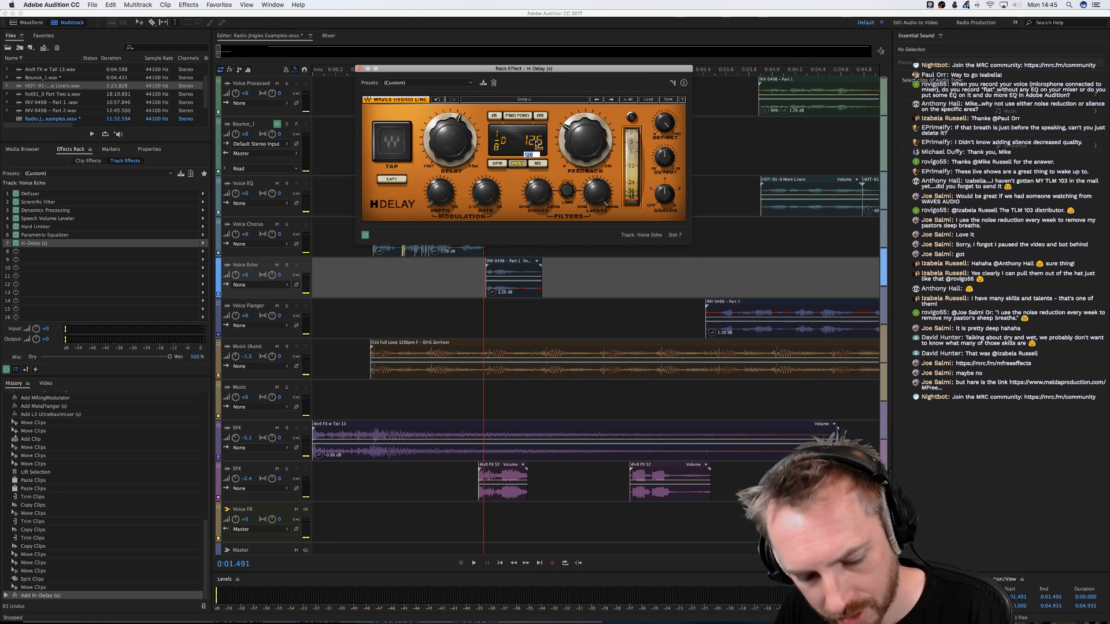
key("Return")
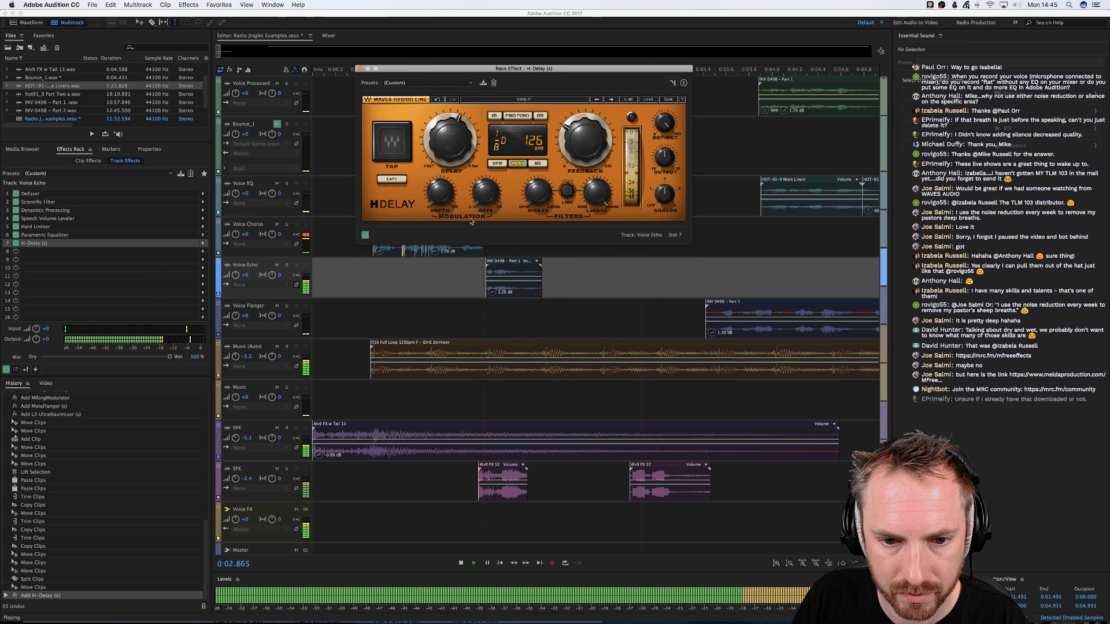
key("space")
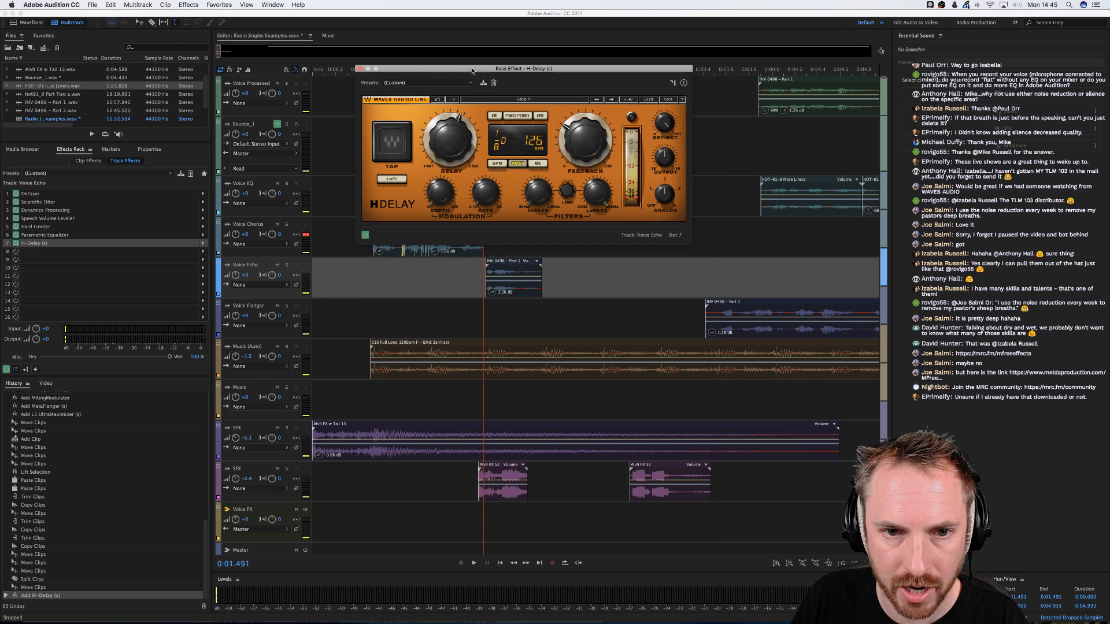
Move the H-Delay window clear of the opening clips and play the jingle from the start to check the delay and timing
left_click_drag(472, 70, 582, 86)
left_click_drag(340, 71, 216, 72)
left_click(359, 71)
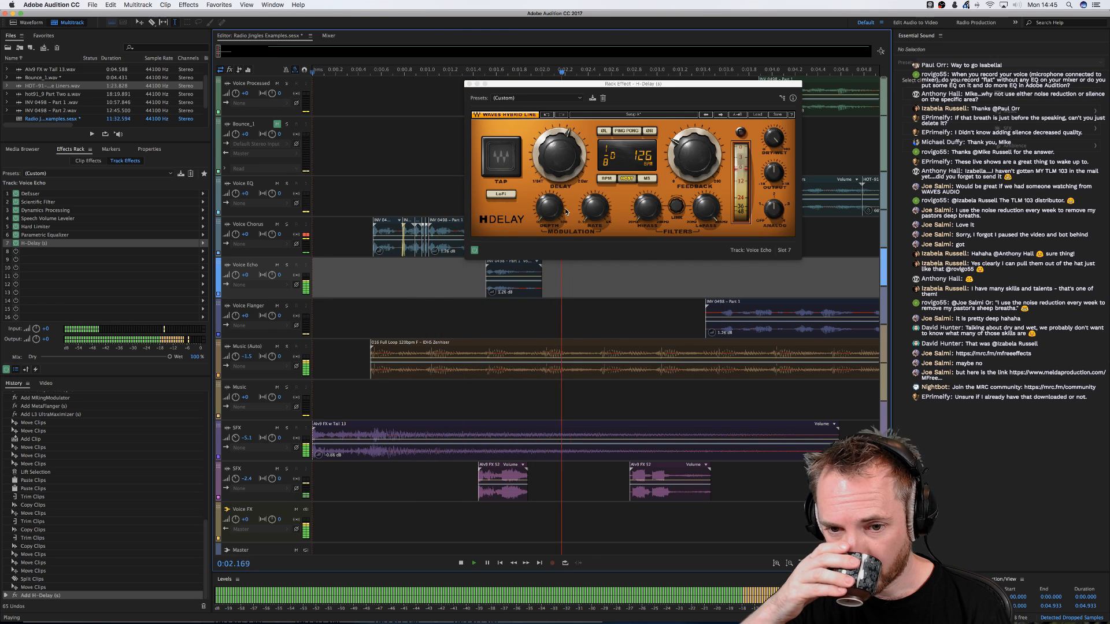
key("space")
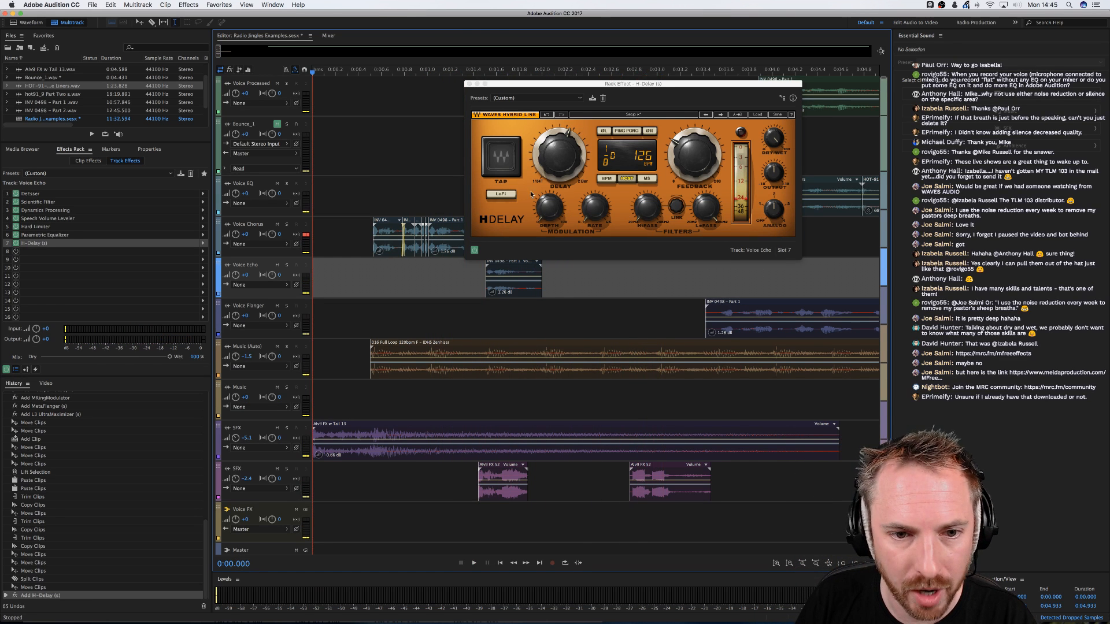
left_click_drag(542, 84, 692, 170)
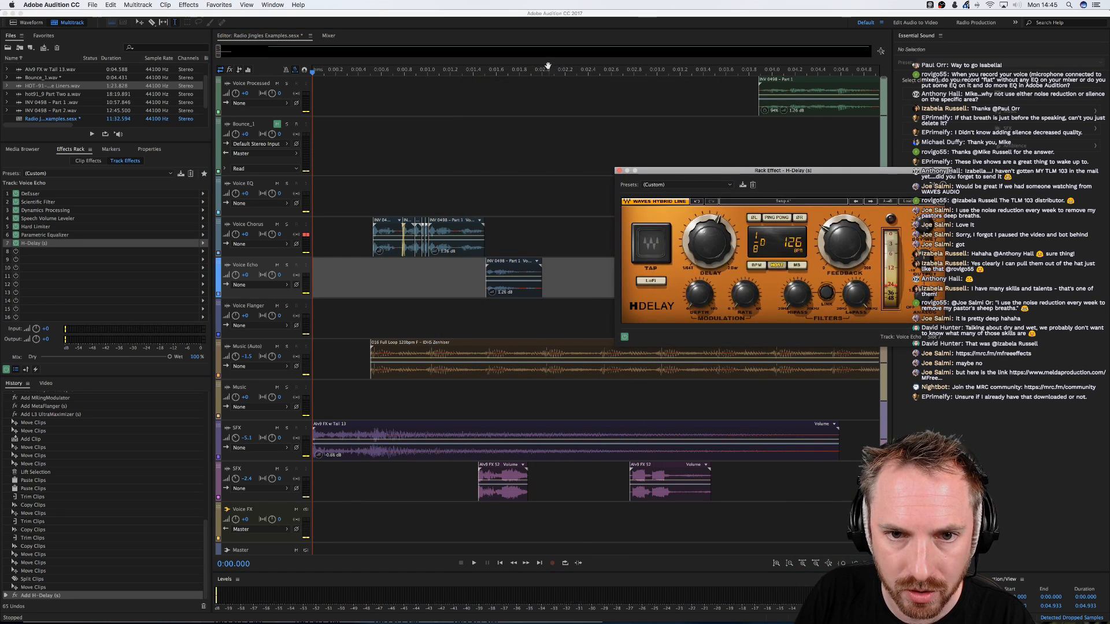
scroll(548, 65, "down", 3)
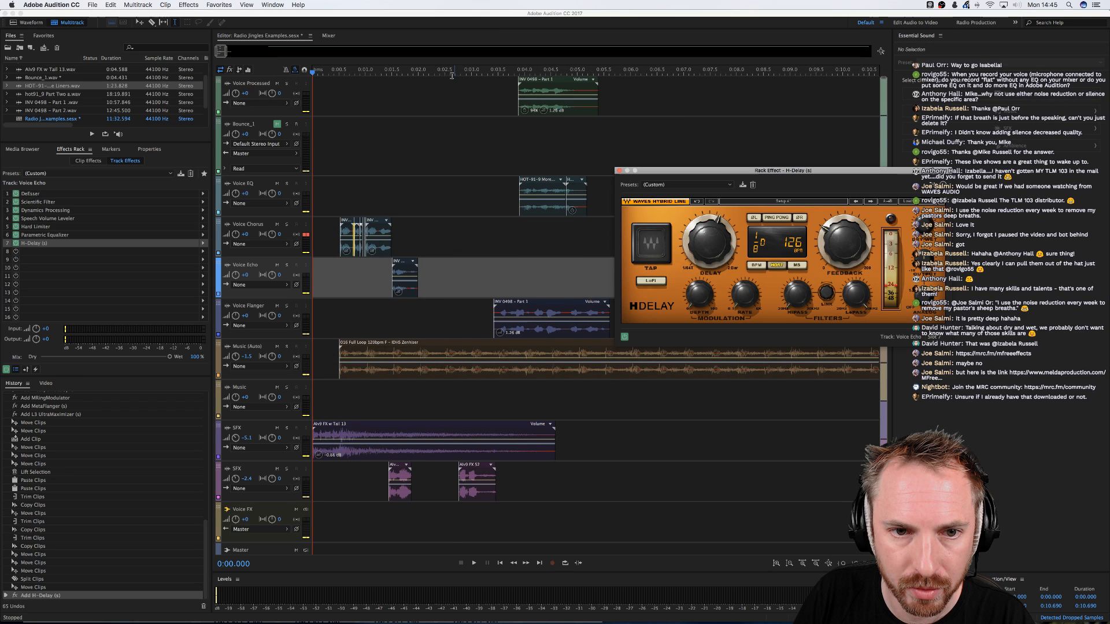
left_click(452, 87)
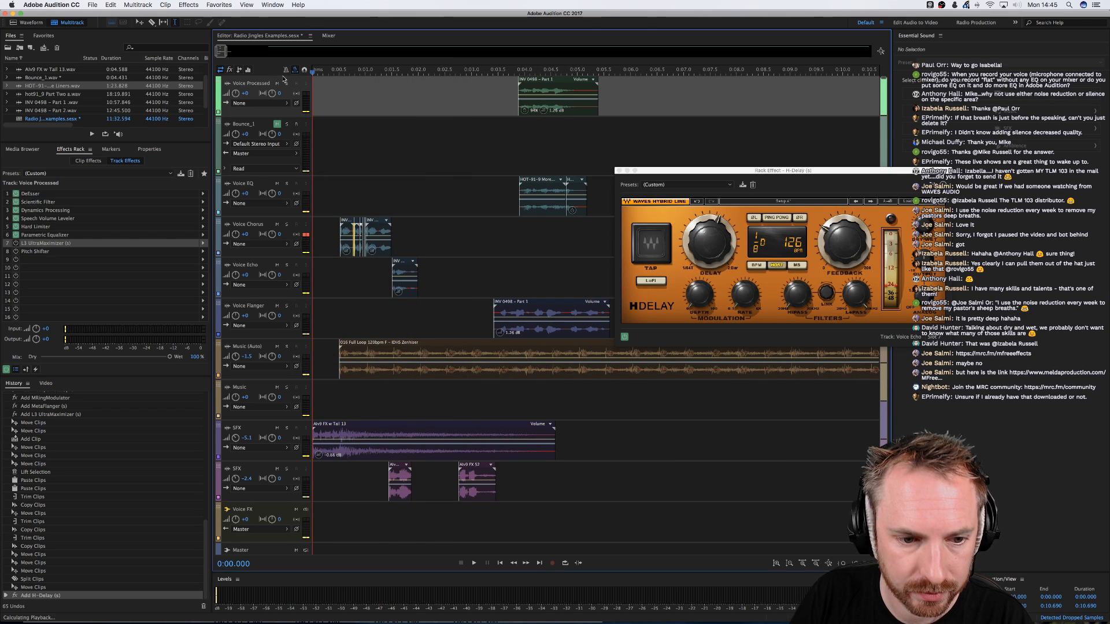
key("space")
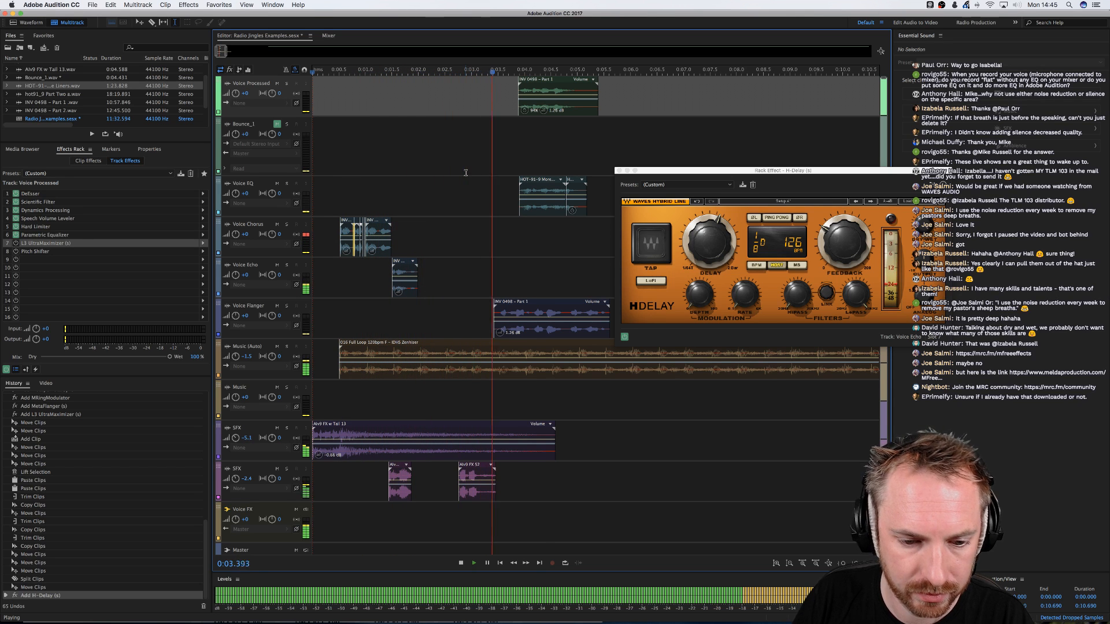
key("space")
Move the lower SFX track's clips to about 3.7 and 4.3 seconds and the Voice Flanger clip to about 4.9 seconds, and play the result
left_click_drag(407, 490, 571, 496)
left_click(482, 495)
left_click_drag(508, 324, 586, 324)
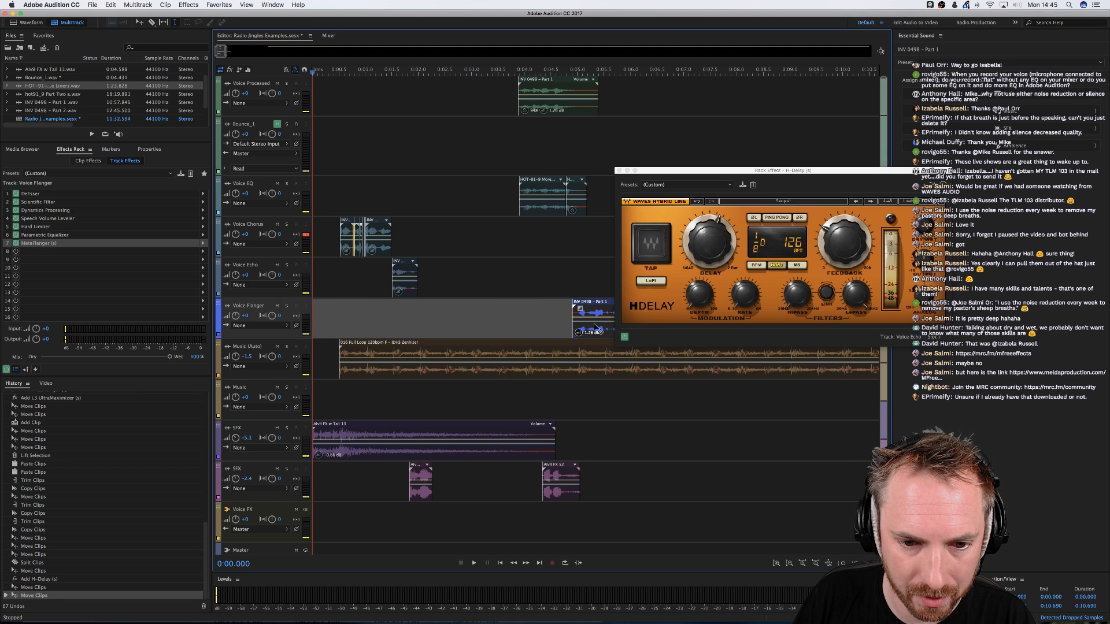
left_click_drag(418, 483, 516, 483)
left_click(324, 300)
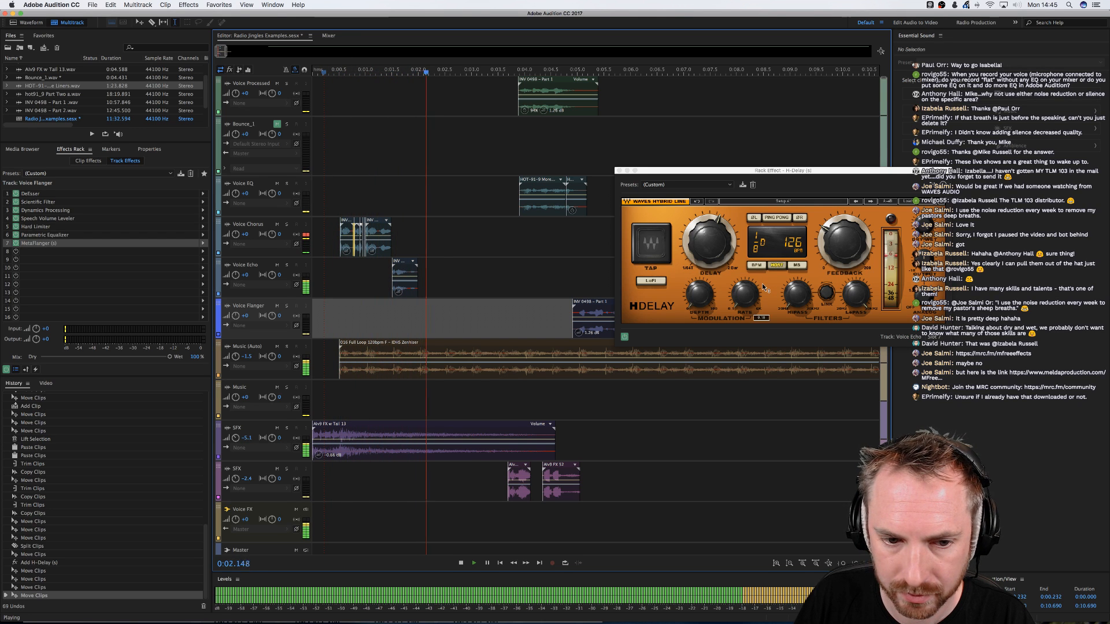
key("space")
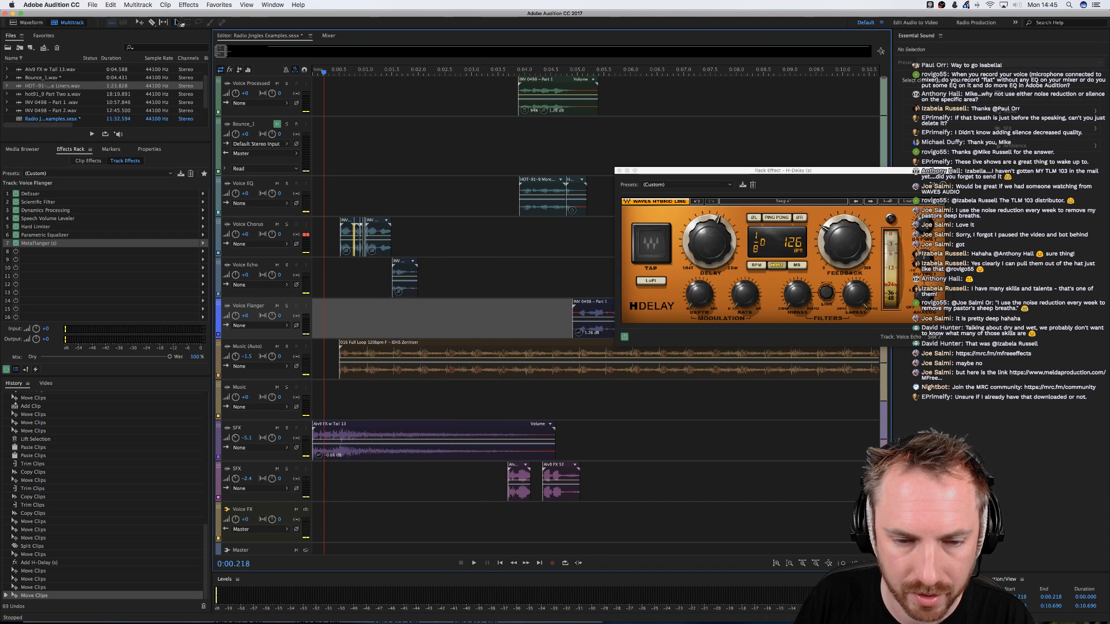
left_click(147, 5)
mouse_move(225, 42)
left_click(264, 51)
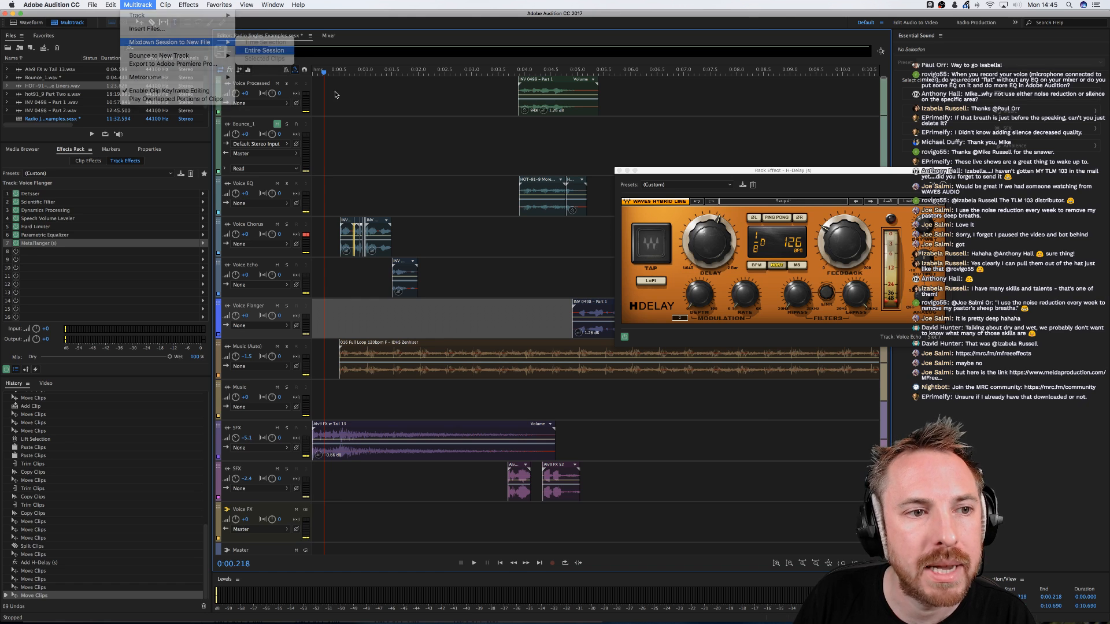
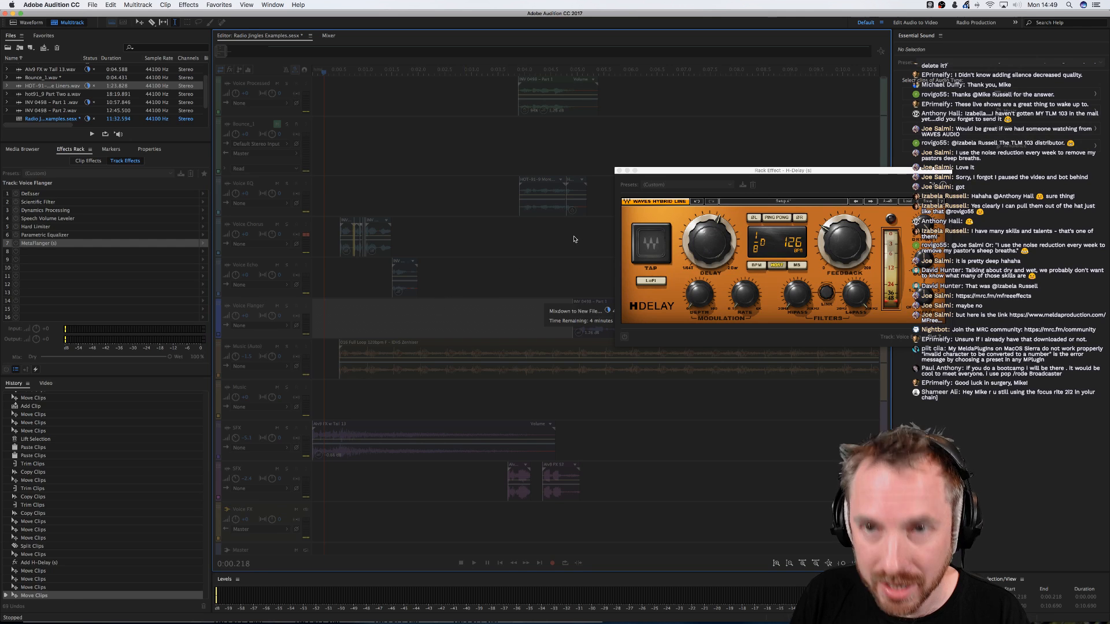
left_click_drag(655, 172, 632, 80)
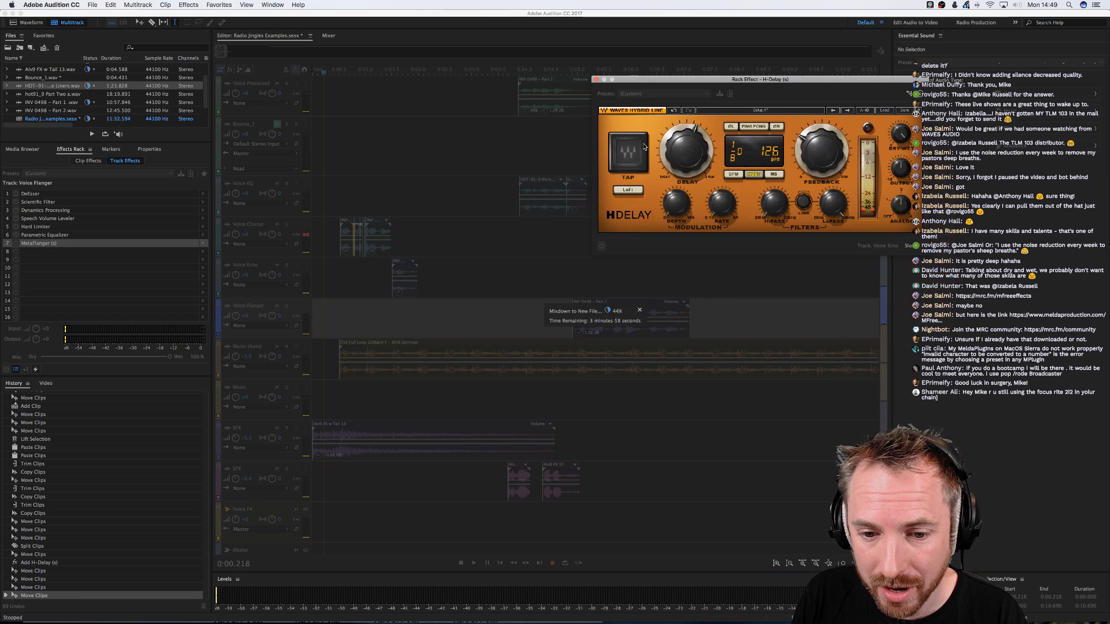
left_click(640, 310)
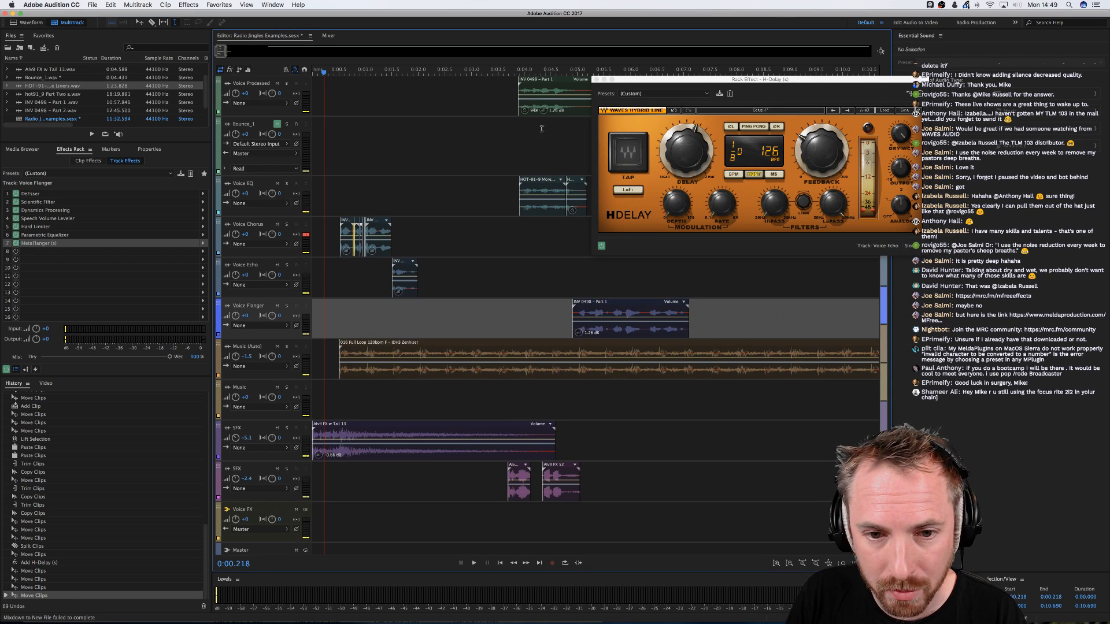
Replace the H-Delay effect in slot 7 of the Voice Echo track with the built-in Echo effect
scroll(472, 72, "down", 5)
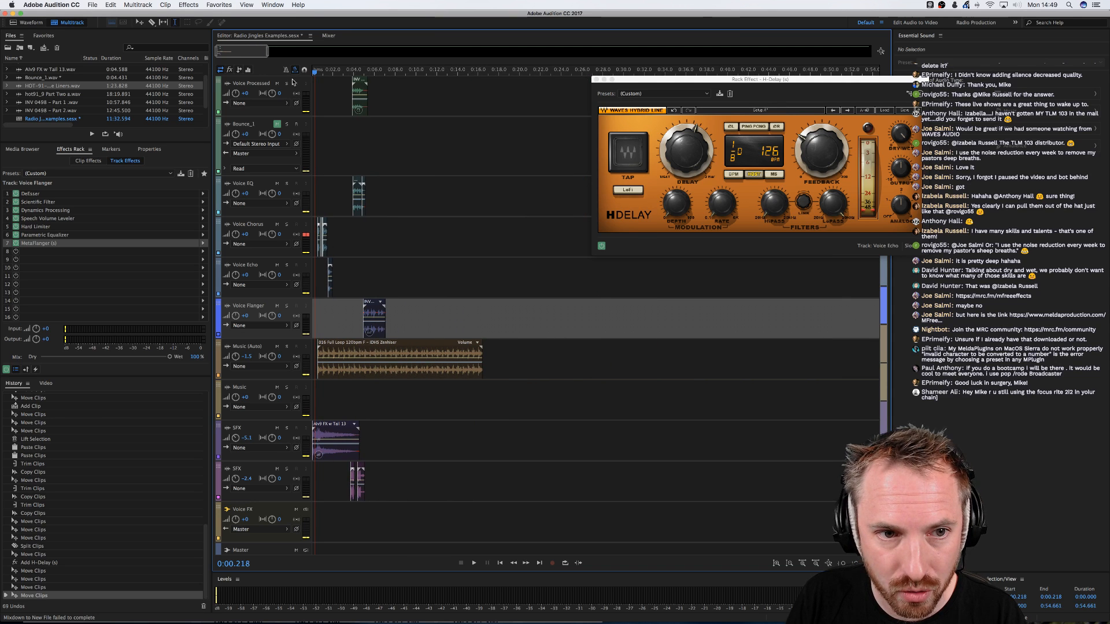
scroll(317, 76, "up", 5)
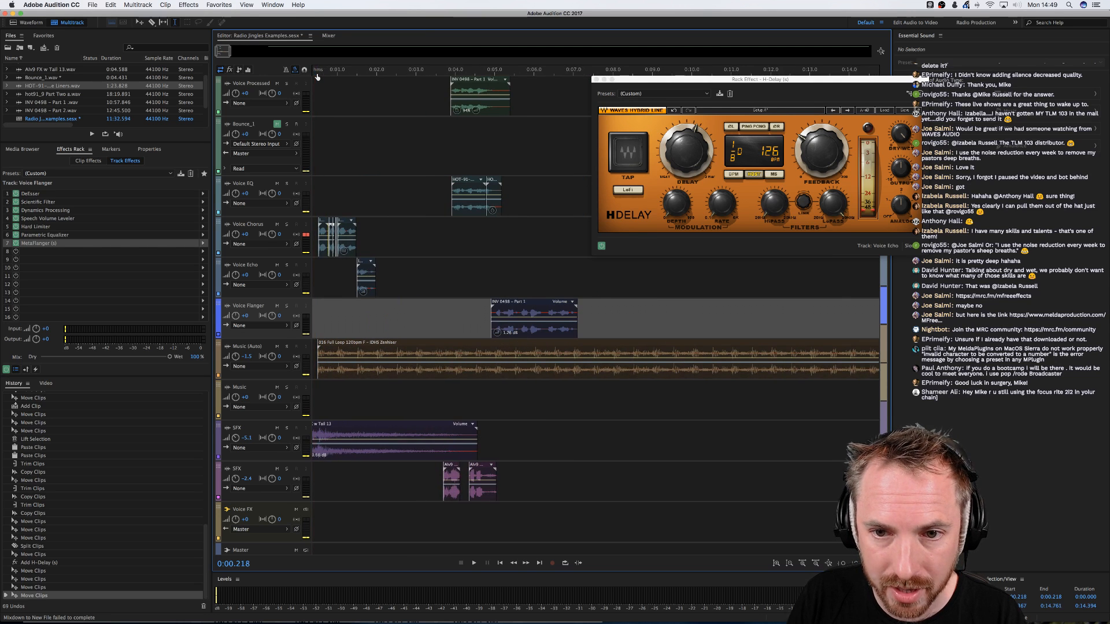
left_click(351, 281)
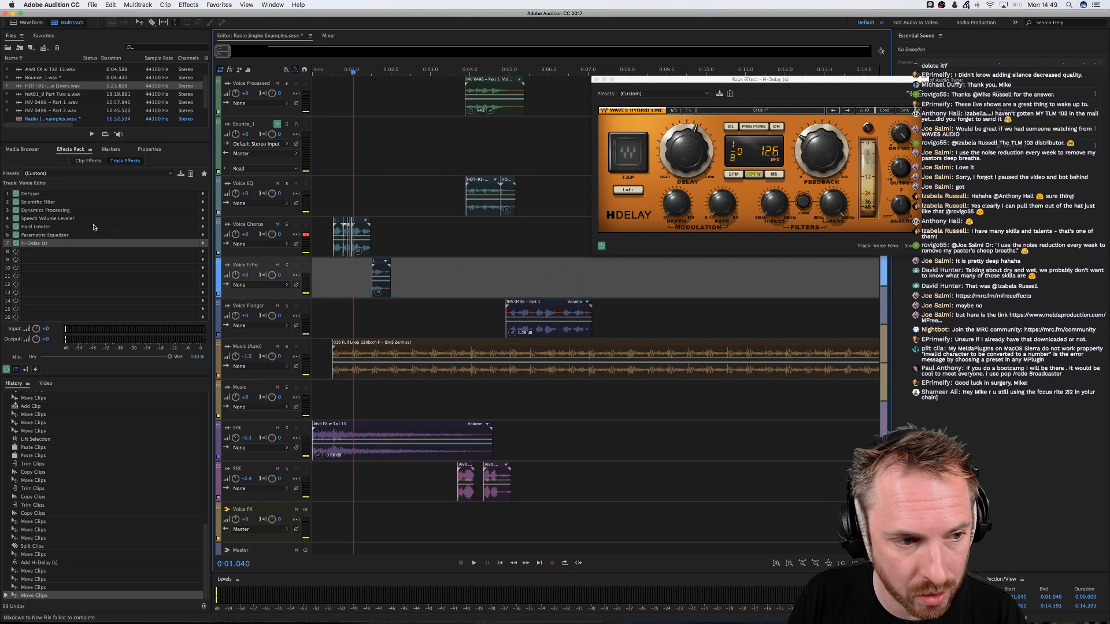
left_click(202, 243)
mouse_move(289, 281)
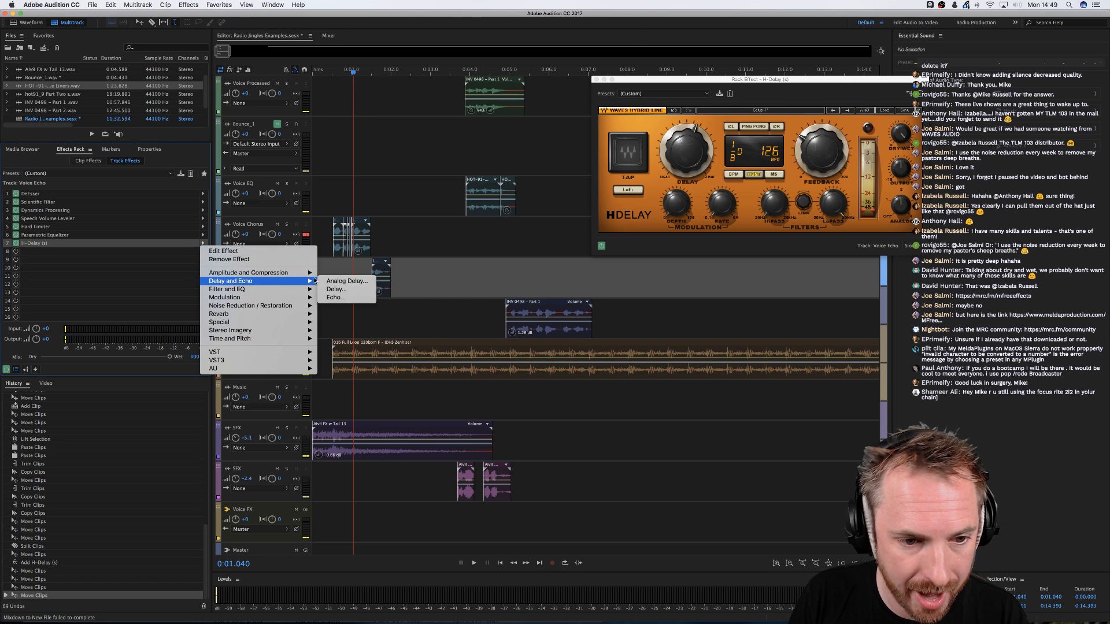
left_click(342, 298)
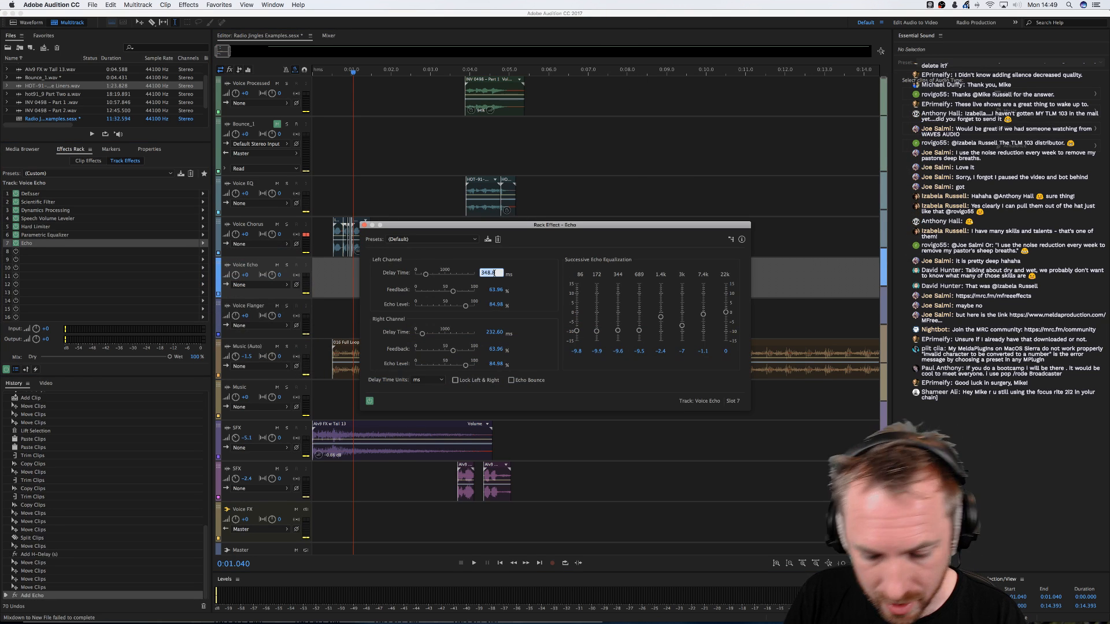
Set the Echo delay time to 509 ms left and 255 ms right, play the echo clip, and close the effect window
type("509")
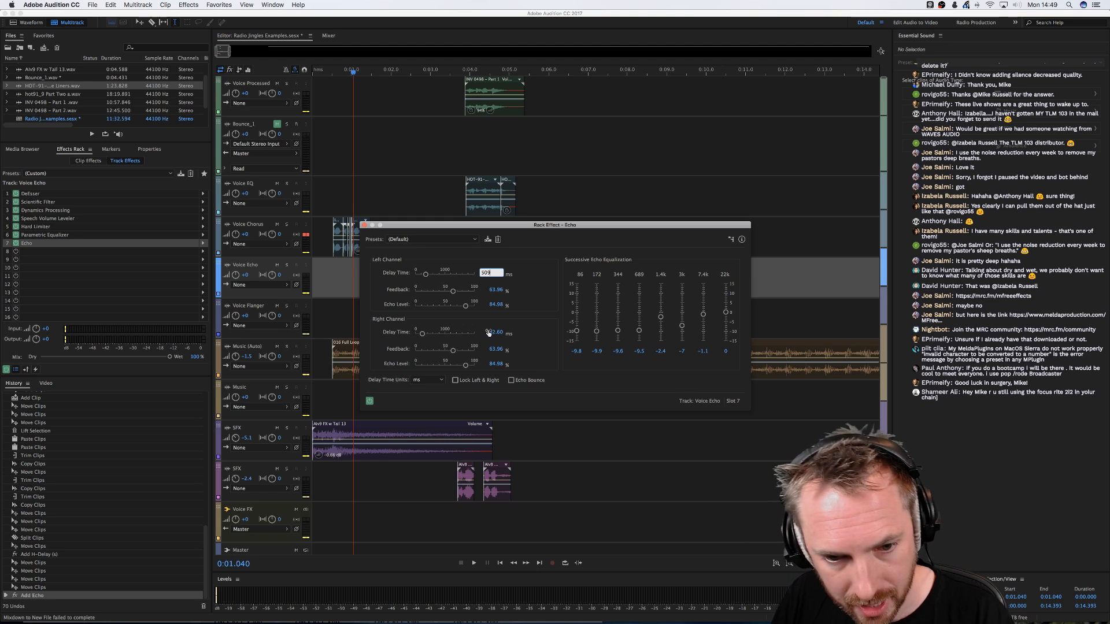
left_click(489, 332)
type("255")
key("Return")
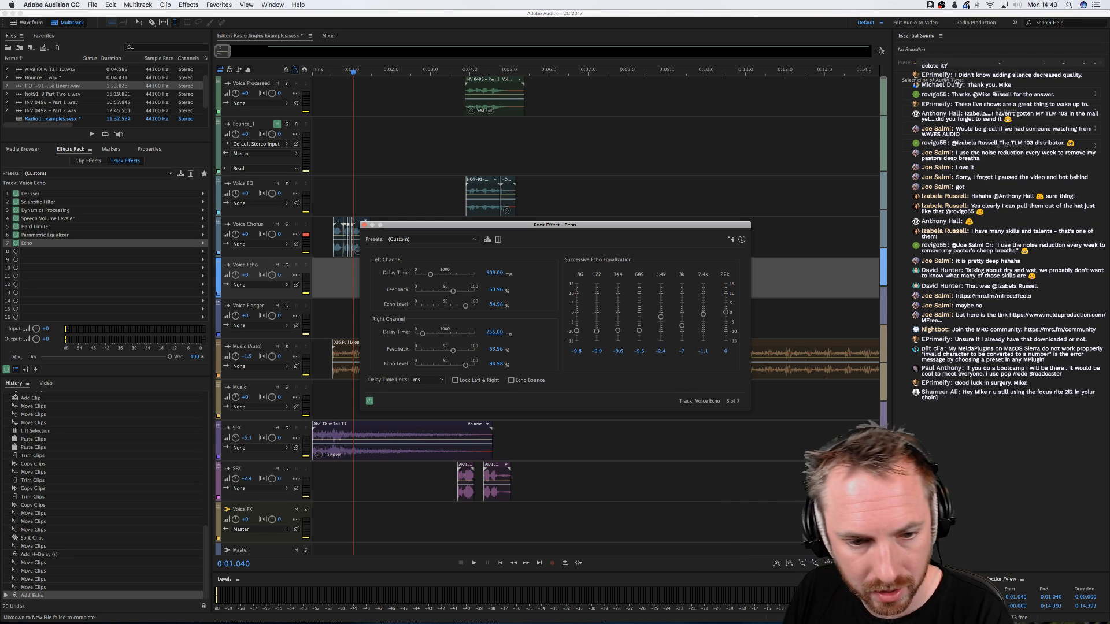
key("space")
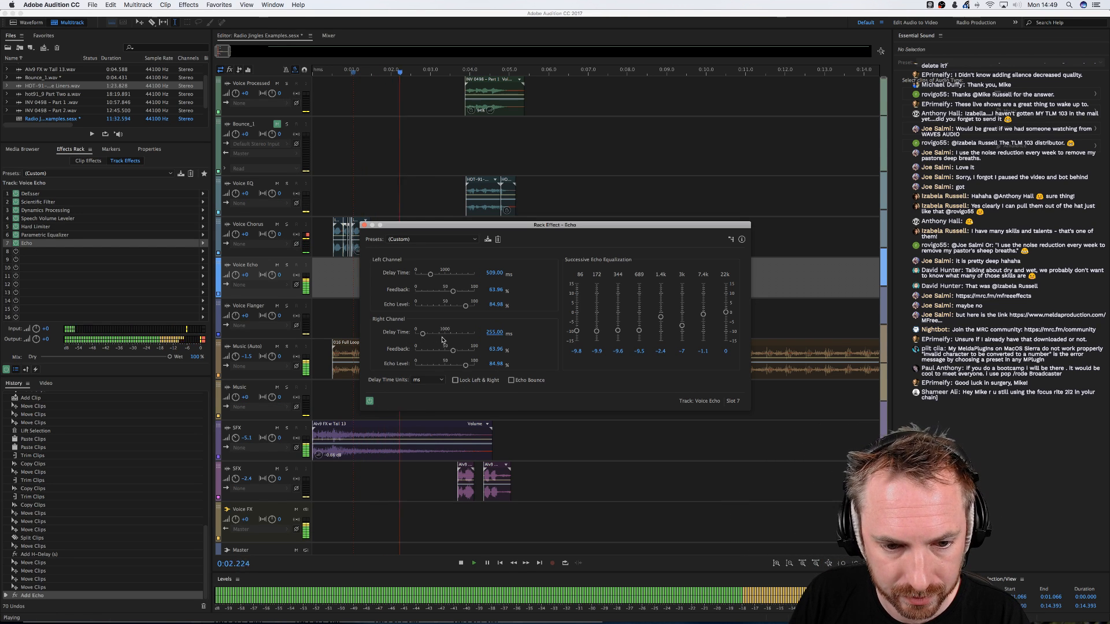
key("space")
left_click(365, 226)
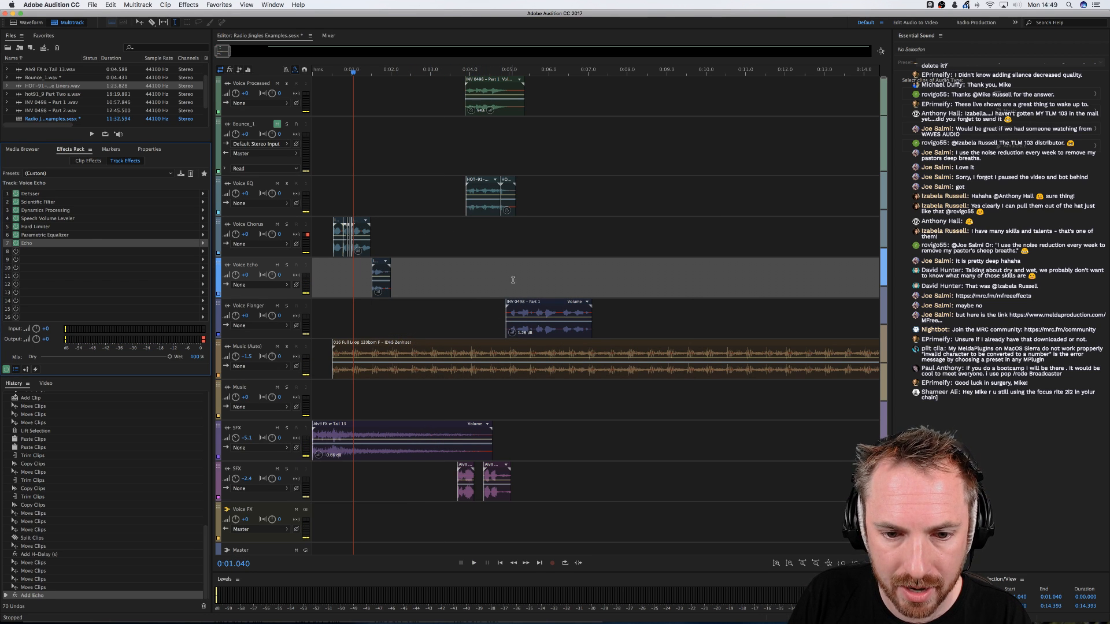
Move the Voice Flanger clip to about 2.9 seconds and the Voice Processed and Voice EQ clips to about 4.8 seconds, and play the jingle
left_click_drag(518, 326, 459, 335)
left_click_drag(468, 96, 533, 211)
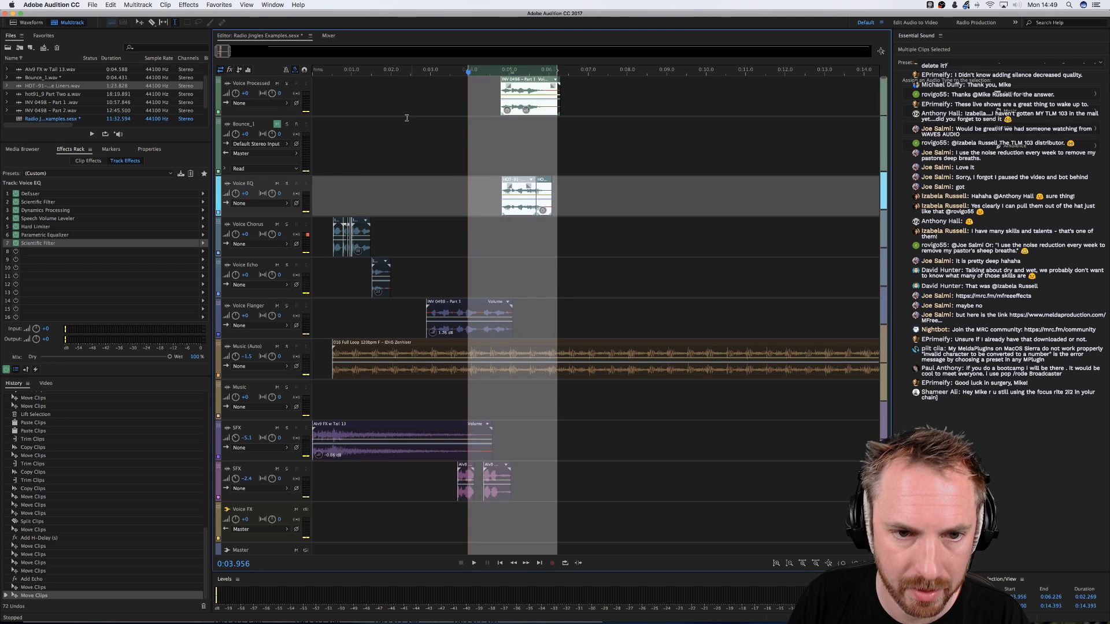
left_click_drag(361, 68, 331, 69)
left_click(334, 71)
key("space")
key("Home")
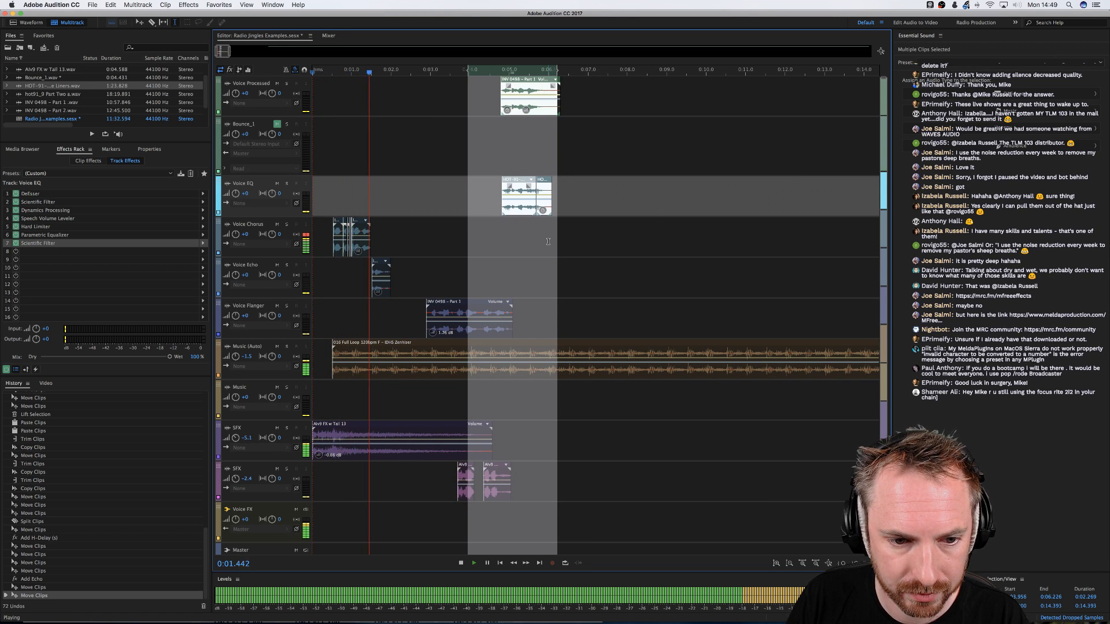
Move the Voice Flanger clip to about 2.4 seconds and the first clip on the lower SFX track to about 3.75 seconds
left_click(413, 324)
left_click_drag(426, 340, 407, 340)
left_click(365, 322)
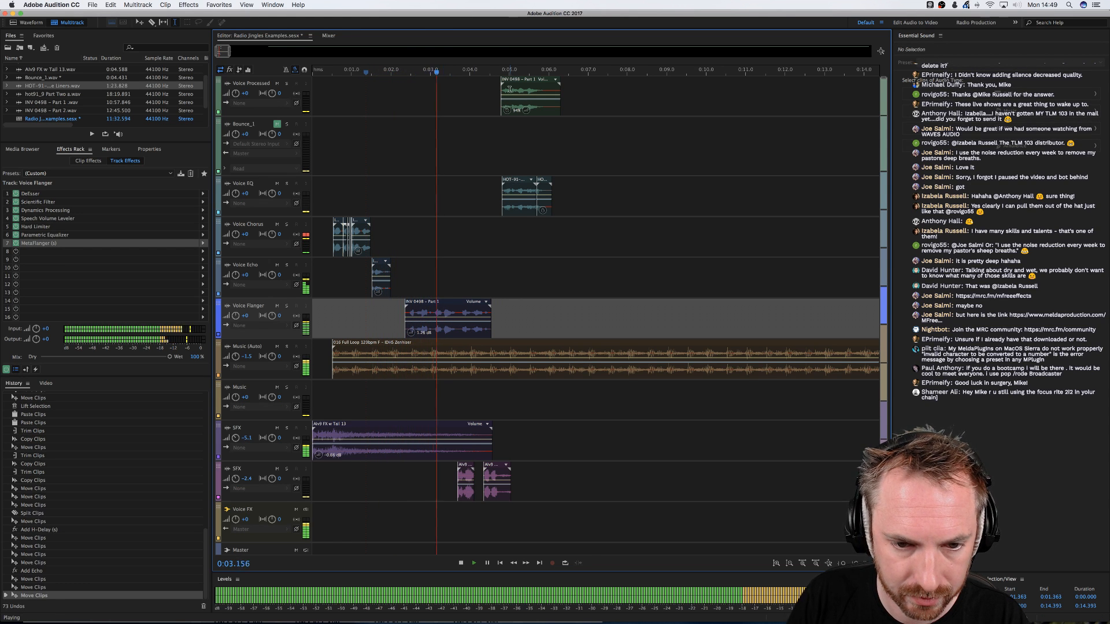
key("space")
scroll(471, 65, "up", 5)
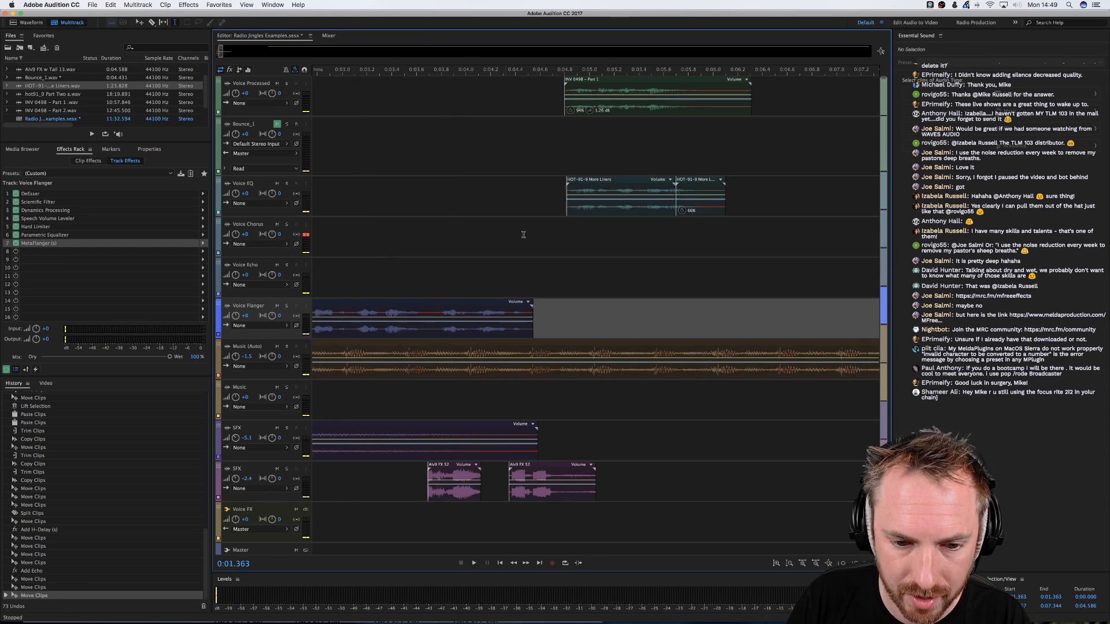
left_click_drag(475, 488, 482, 488)
scroll(520, 384, "left", 10)
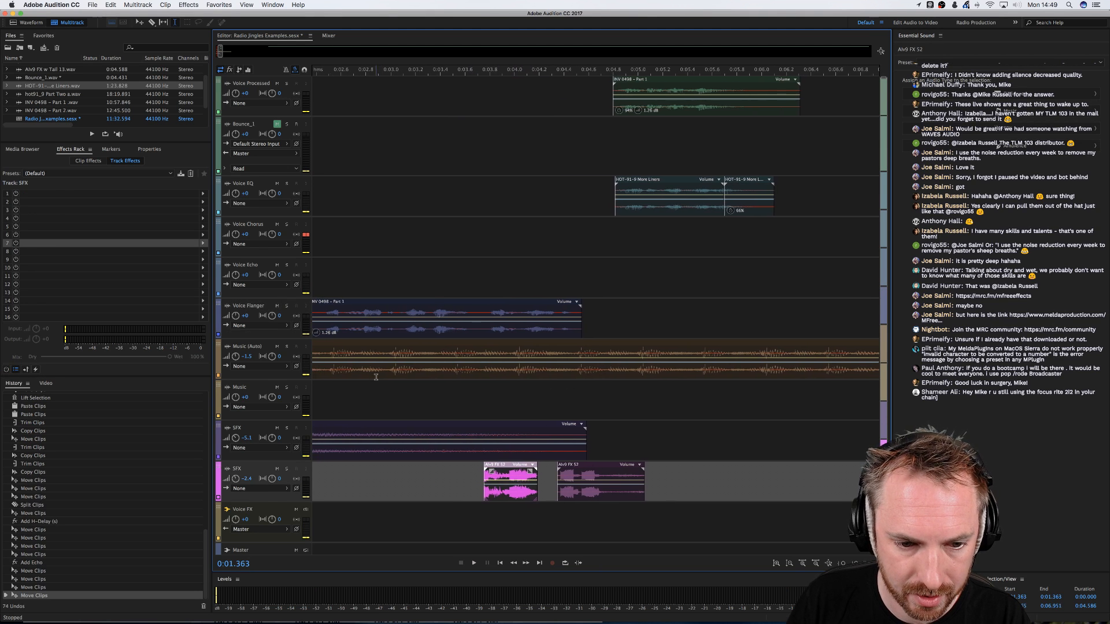
Try soloing the Music (Auto) track, play from about 0.27 seconds, and clear the solo
left_click(284, 350)
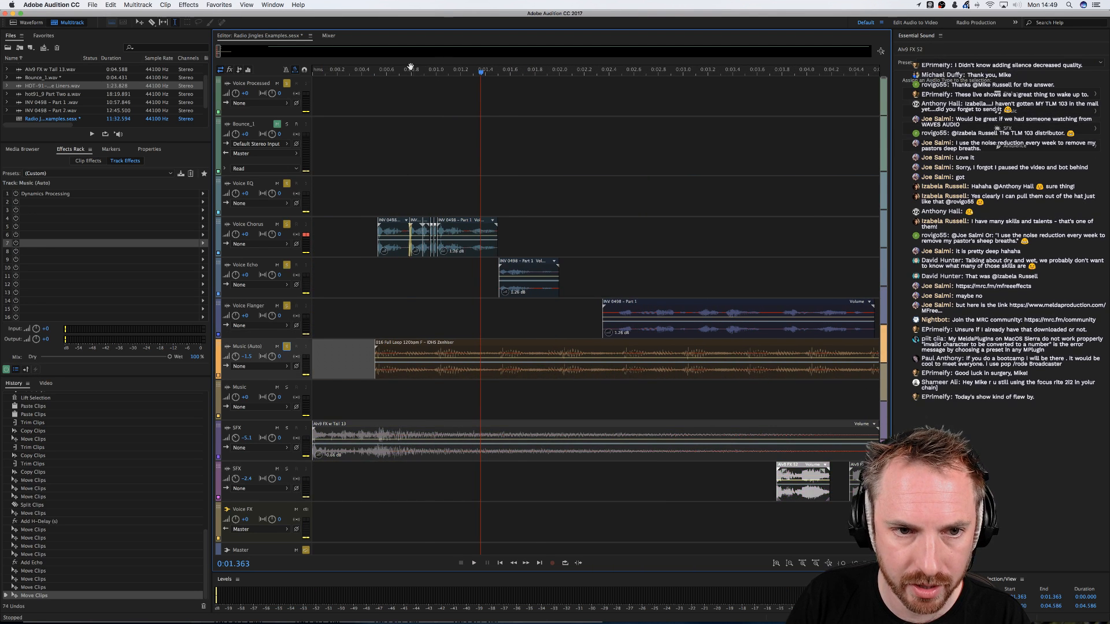
scroll(408, 67, "down", 2)
left_click(334, 285)
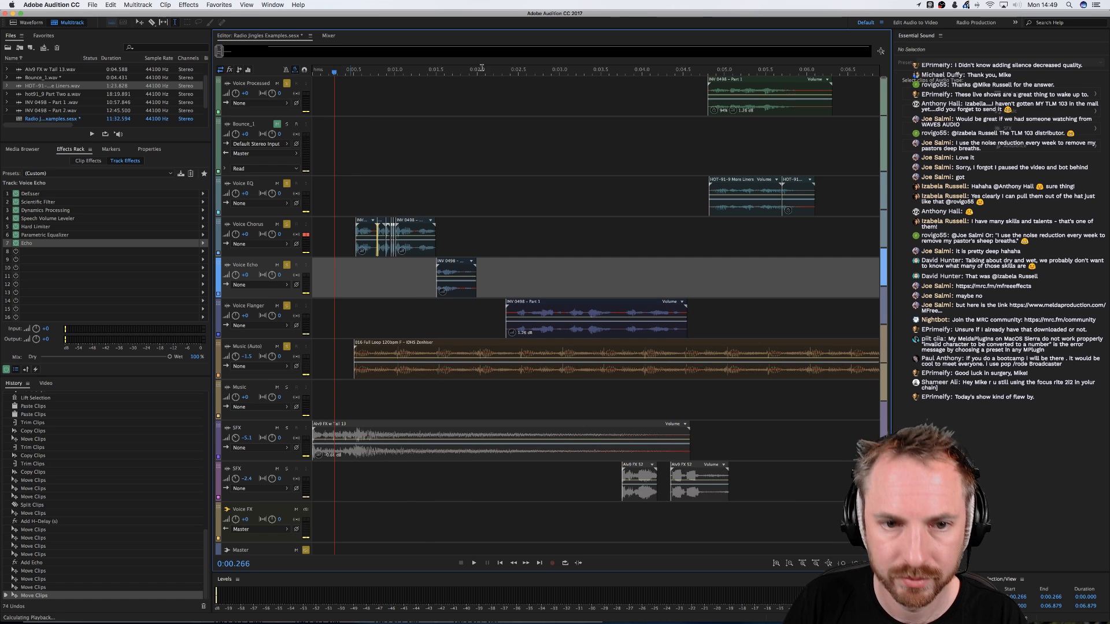
key("space")
left_click(288, 347, "shift+super")
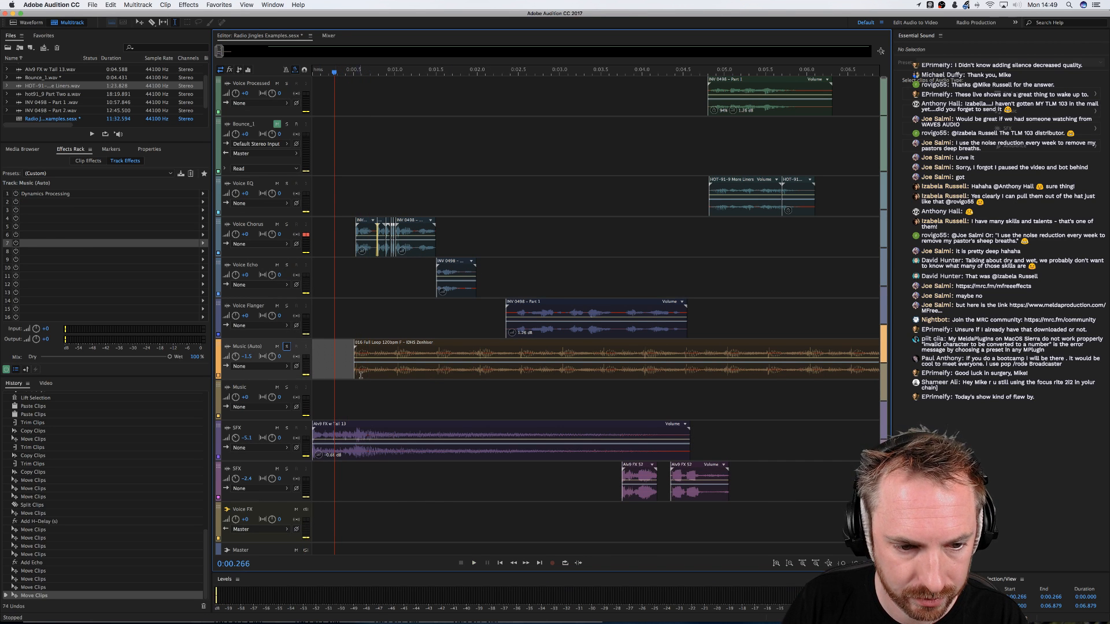
Move the music loop from the Music (Auto) track down to the Music track, solo that track, and play it
left_click_drag(360, 375, 361, 415)
left_click(286, 387)
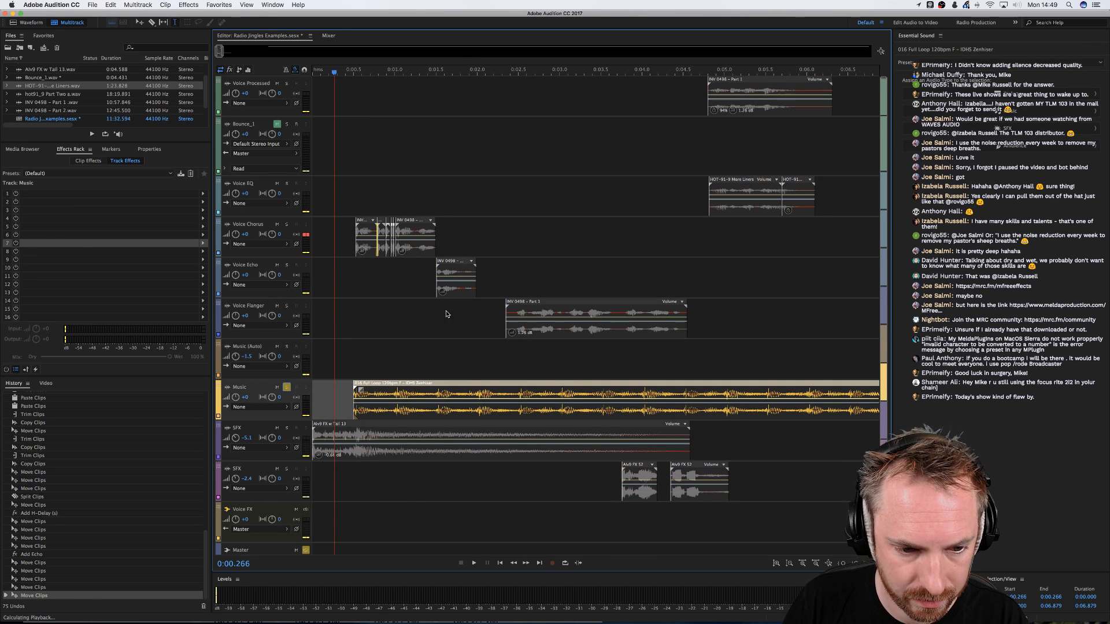
key("space")
scroll(441, 75, "down", 1)
scroll(441, 75, "down", 1)
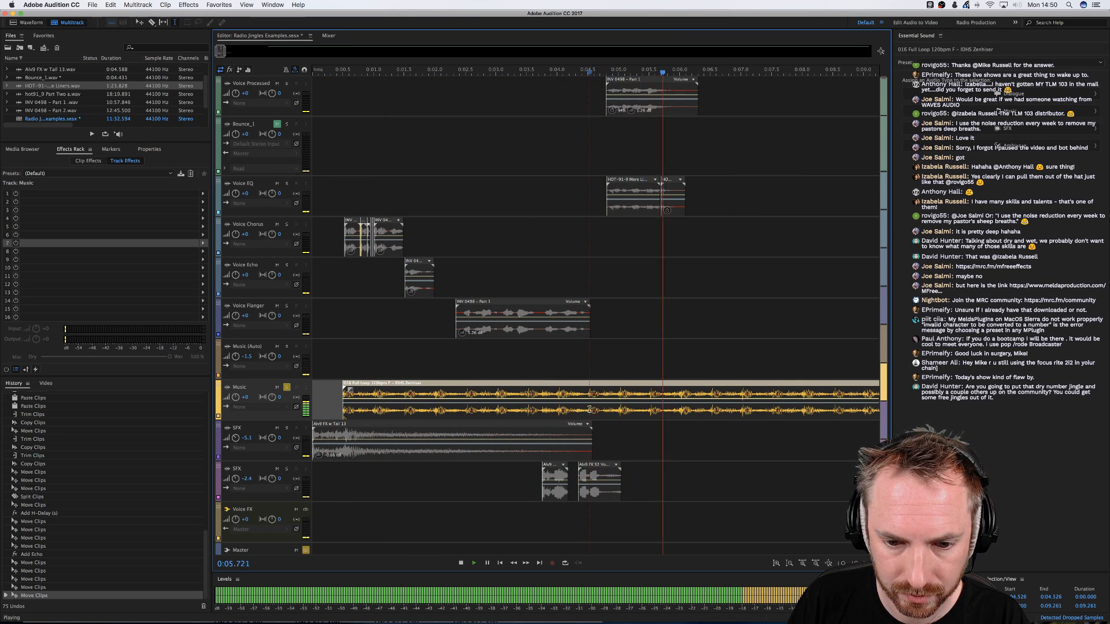
Stop playback and cut out the music loop between about 4.55 and 5.15 seconds, leaving a gap
key("space")
left_click_drag(590, 409, 627, 409)
key("Delete")
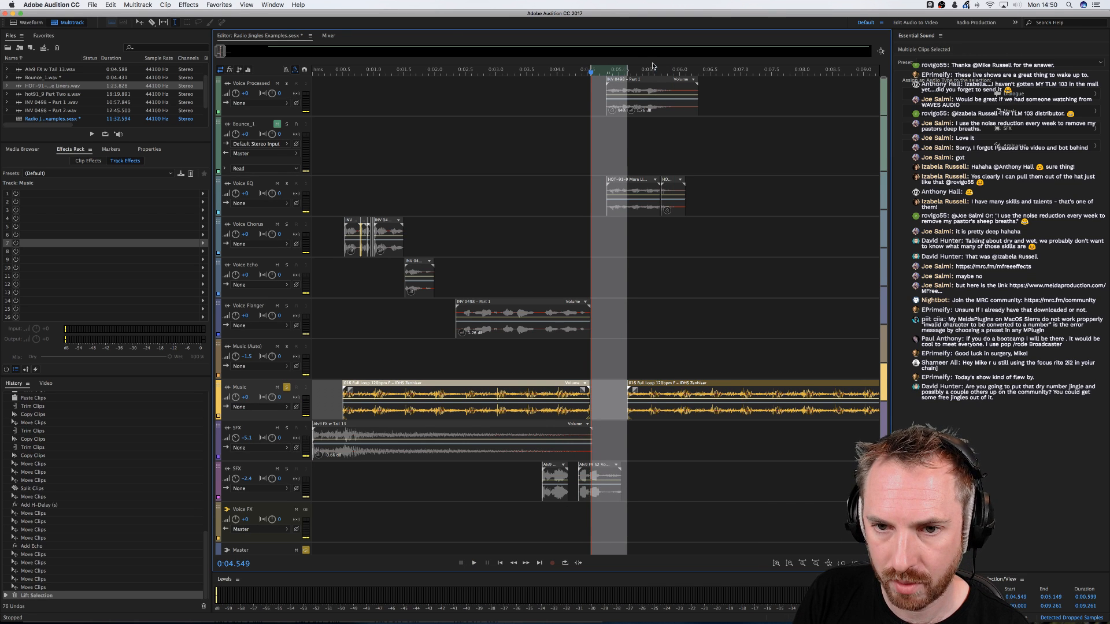
Delete the long leftover INV 0498 - Part 1 clip far beyond the jingle on the Voice Processed track
scroll(652, 65, "down", 6)
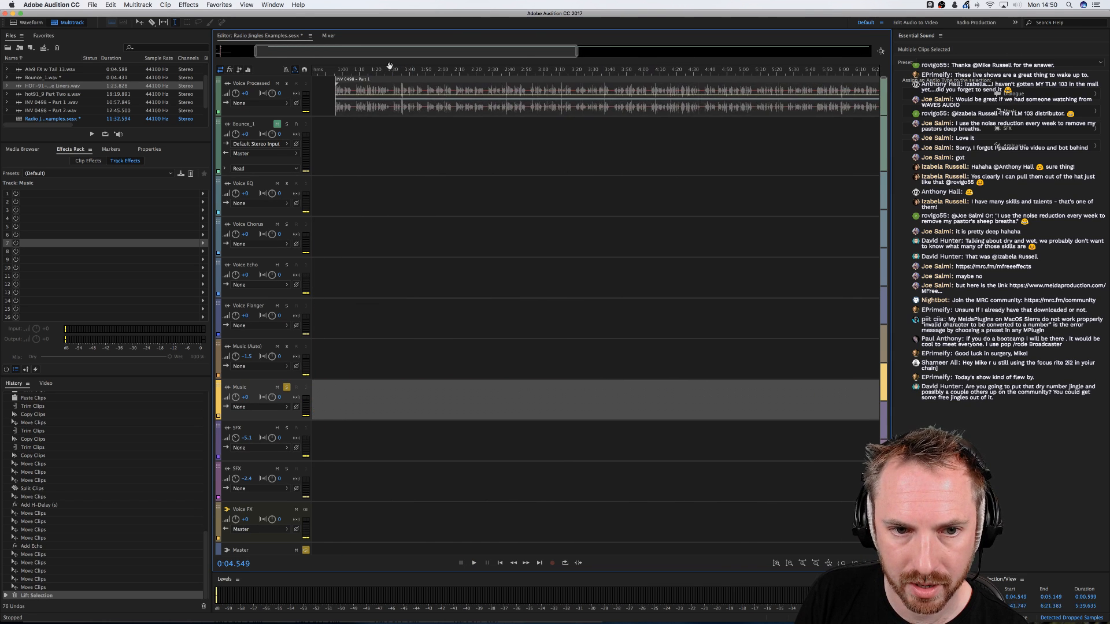
scroll(390, 66, "left", 3)
left_click(455, 104)
key("Delete")
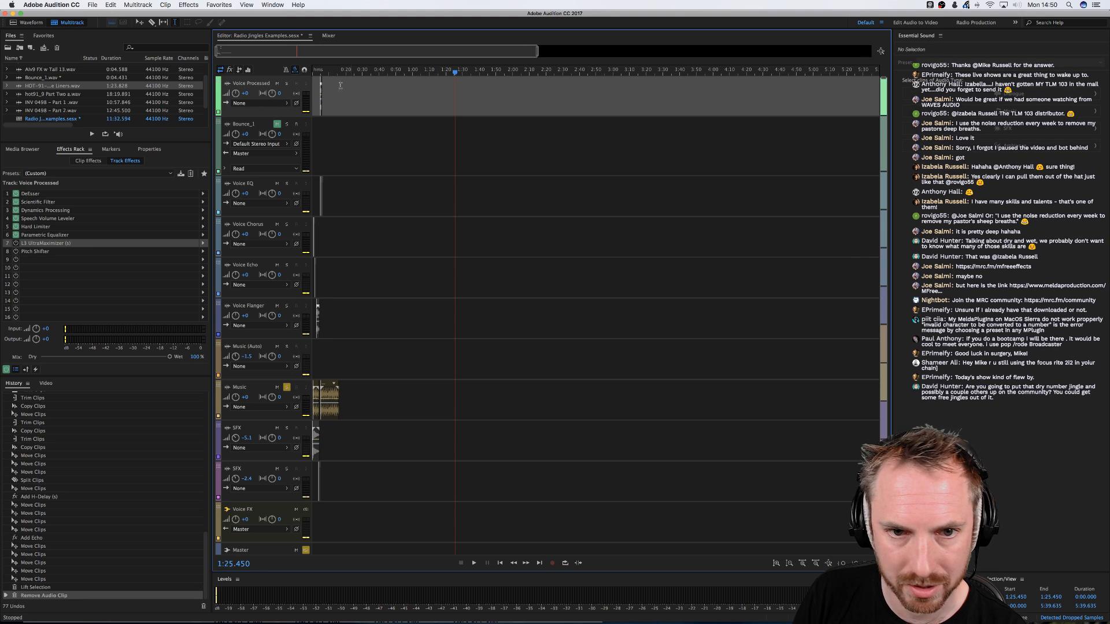
Extend the end of the music clip after the gap slightly, play its ending, and delete that clip
scroll(315, 77, "up", 6)
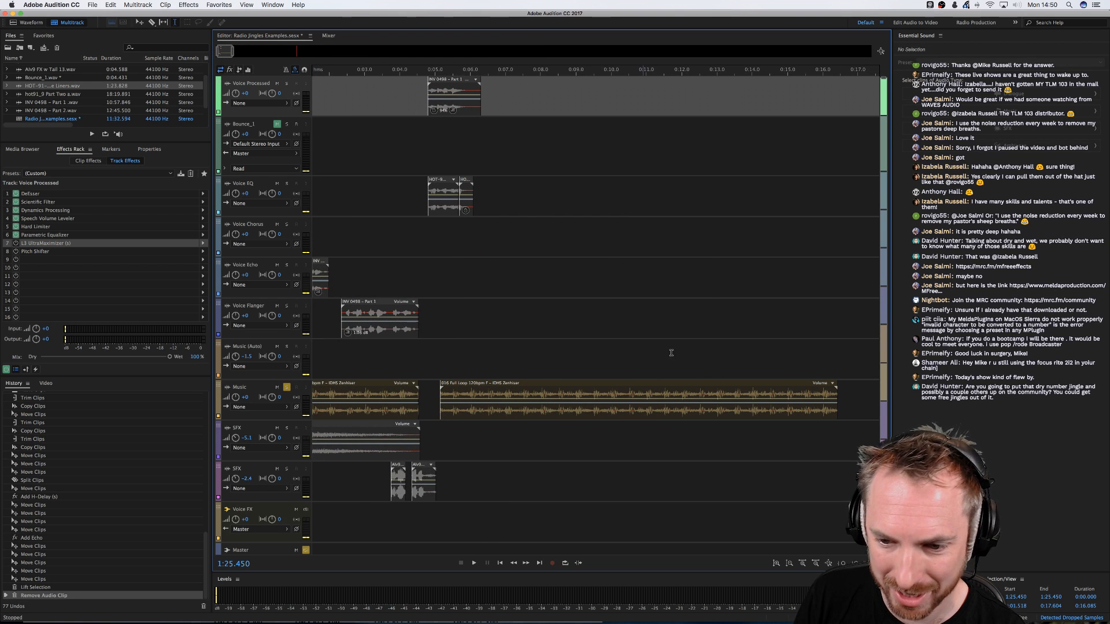
left_click_drag(835, 413, 838, 411)
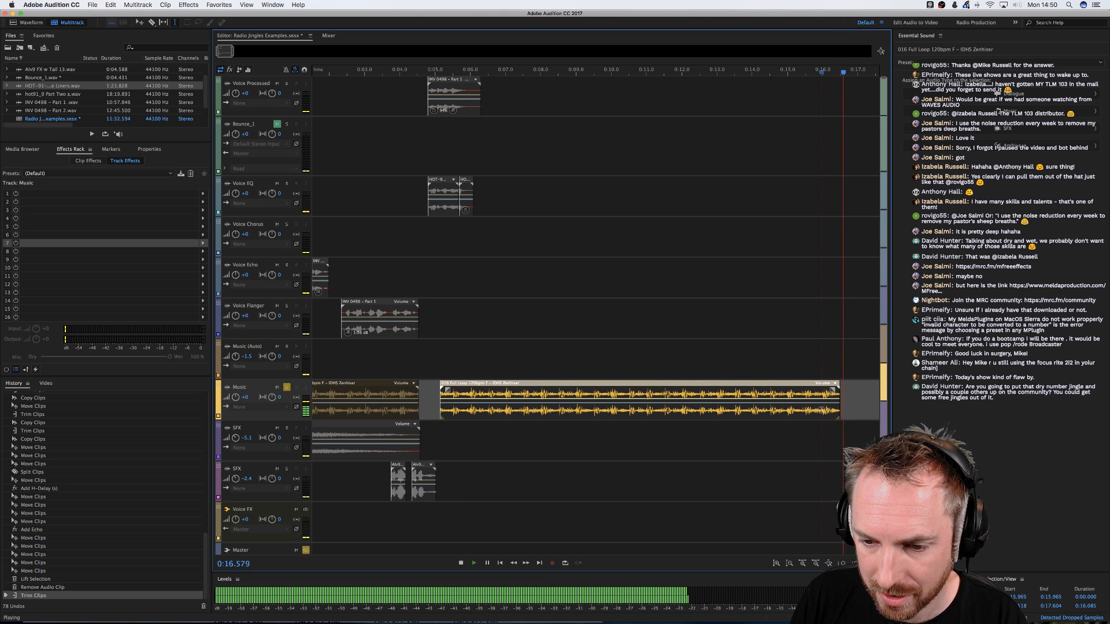
key("space")
left_click(688, 406)
key("Delete")
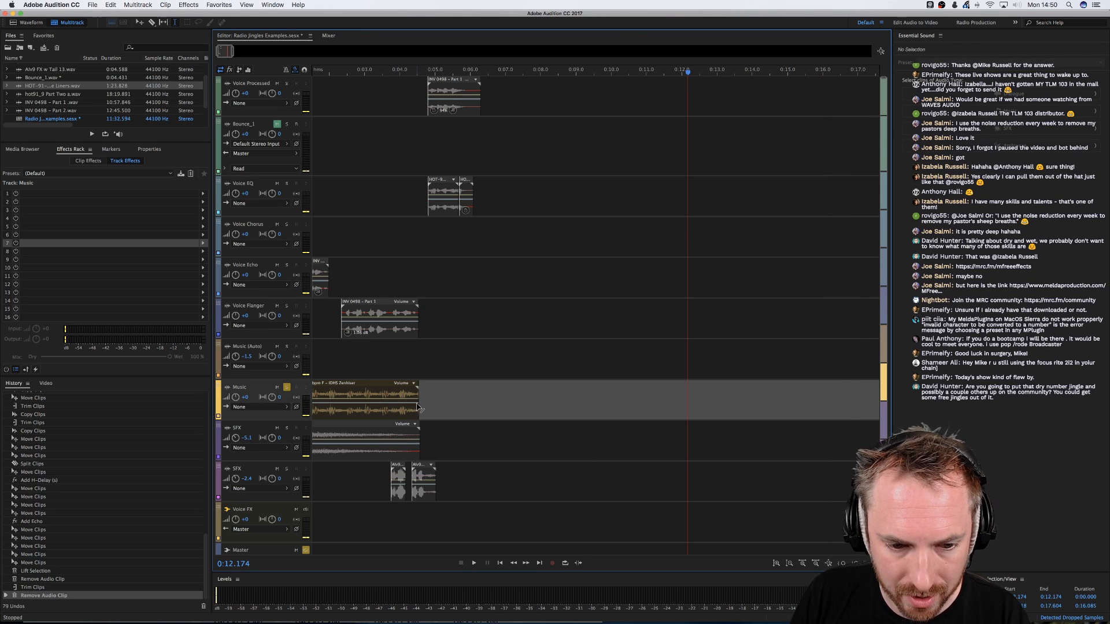
Browse to the IBIZA EFFECTS folder inside Ibiza Deep House and audition the 018 vocal sample
left_click(23, 149)
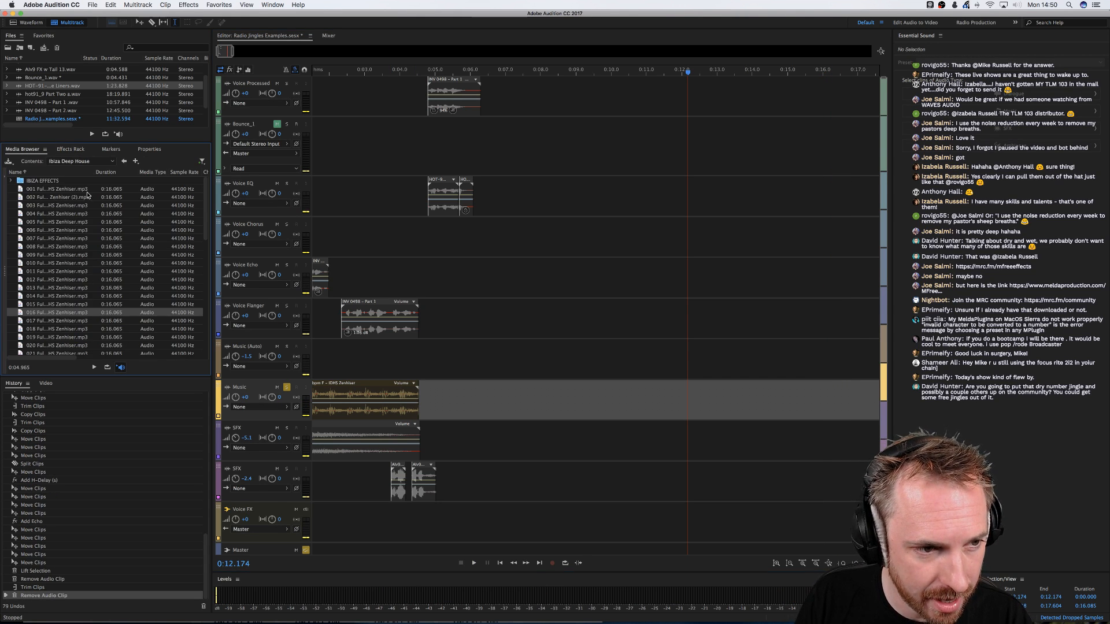
left_click(68, 162)
left_click(69, 169)
double_click(36, 180)
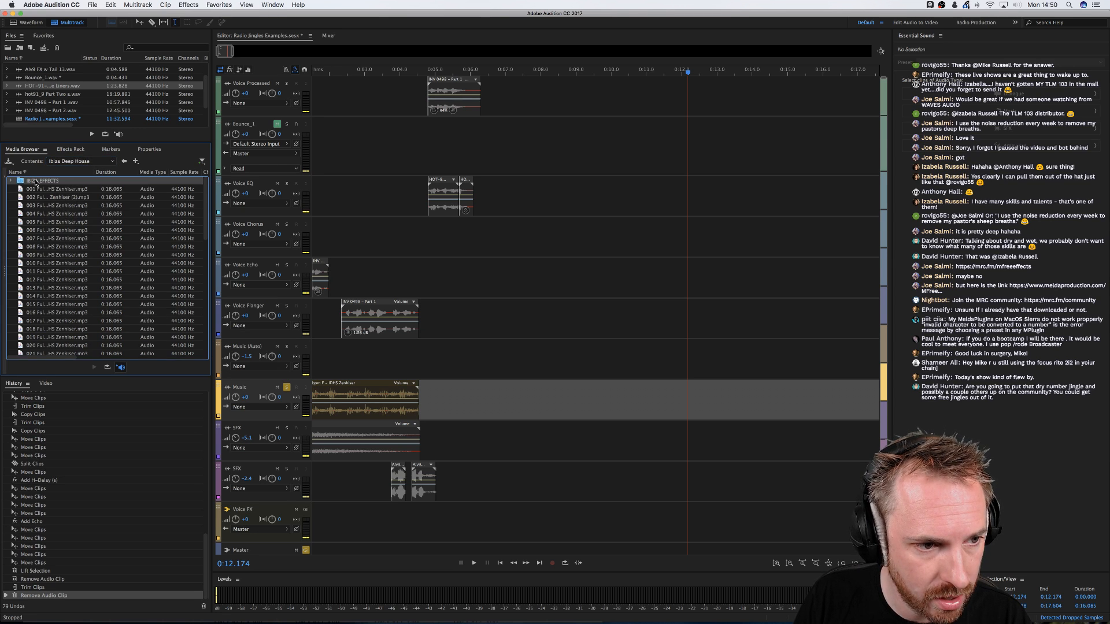
left_click(57, 322)
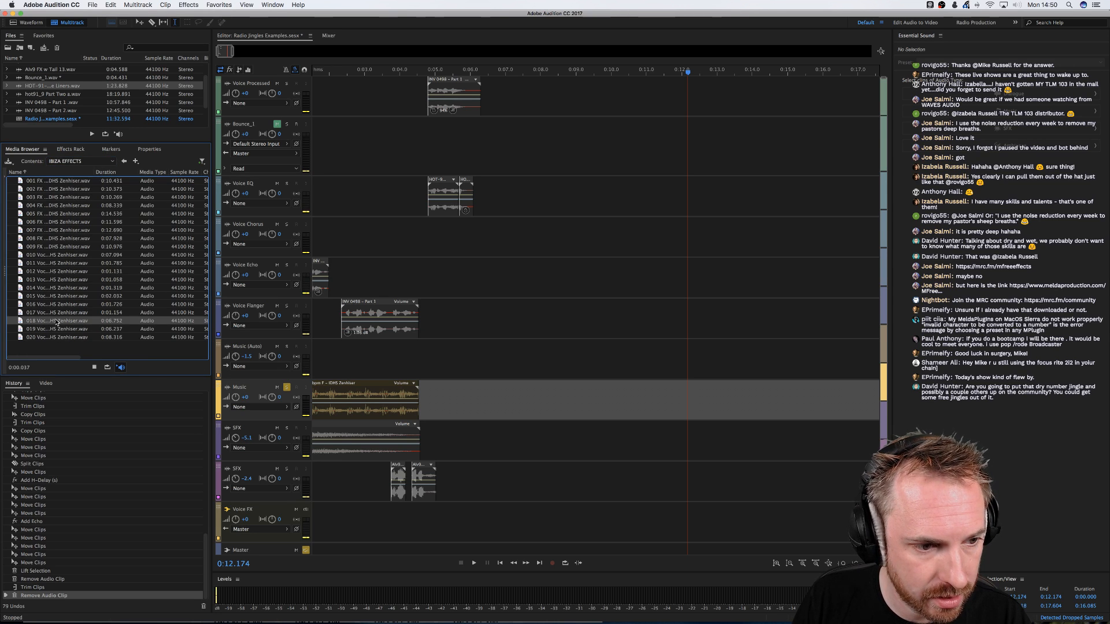
Audition the 004 FX Noise sample, try it at about 2.9 seconds on the Music (Auto) track, and remove it
left_click(40, 205)
left_click_drag(72, 210, 439, 371)
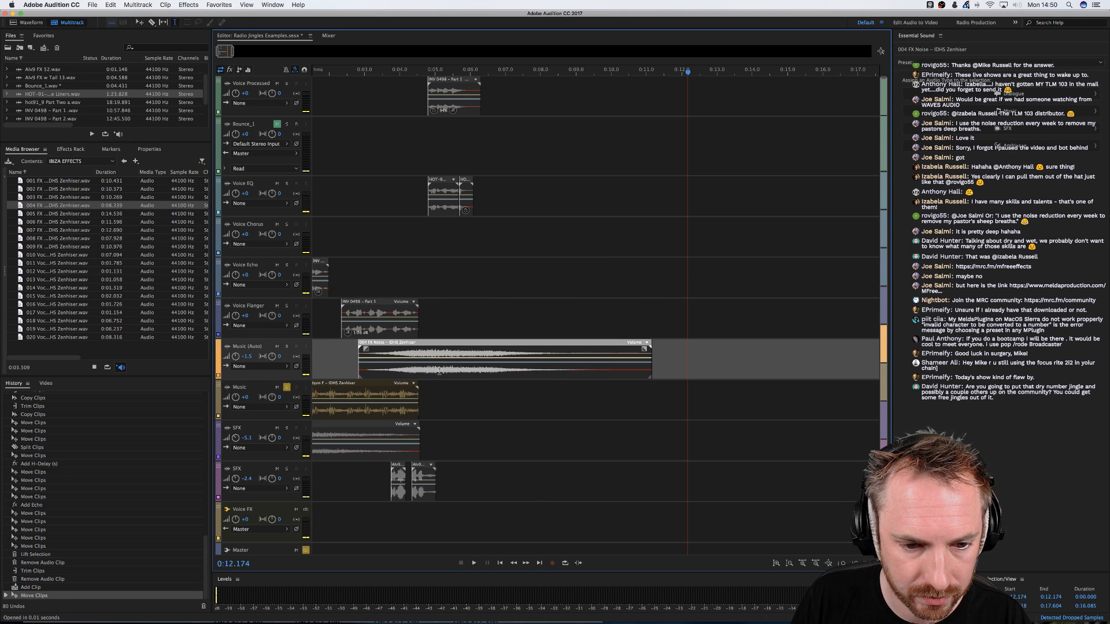
key("Delete")
Audition the 005, 003 and 001 FX samples in the IBIZA EFFECTS folder
left_click(67, 213)
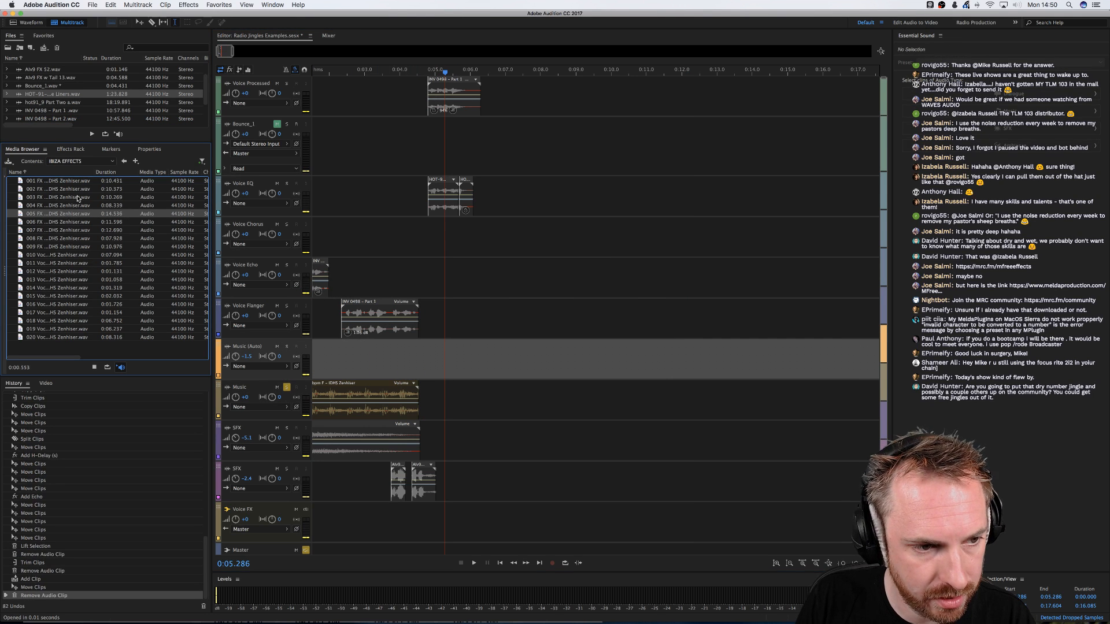
left_click(78, 198)
left_click(76, 182)
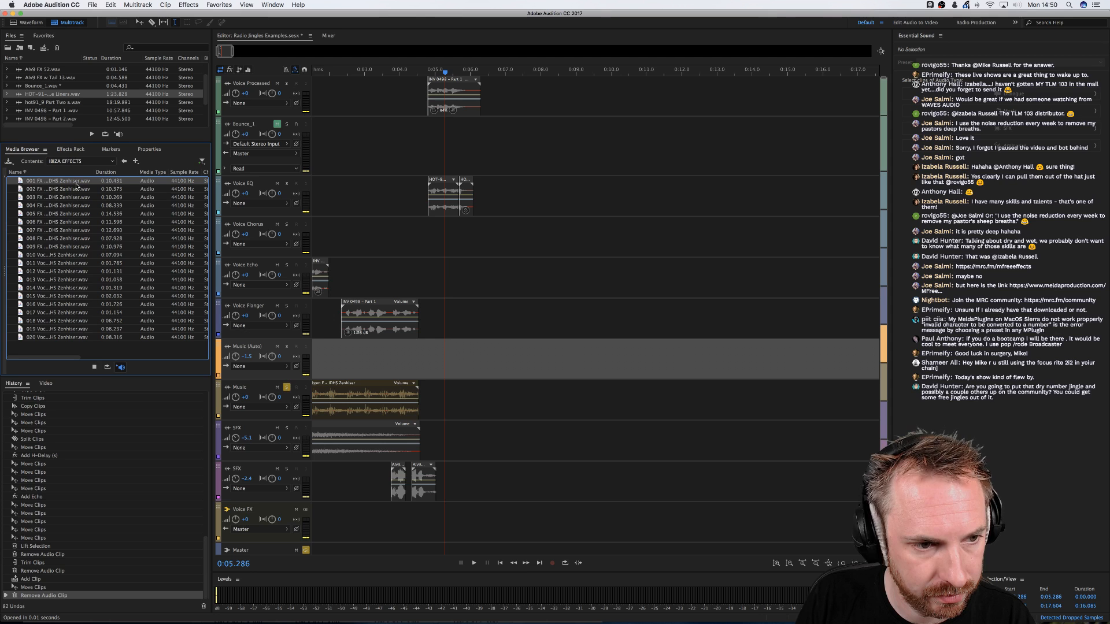
Browse the library to the Alv11 folder inside Imaging SFX and BIG RADIO IMAGING PACK
left_click(124, 161)
left_click(87, 161)
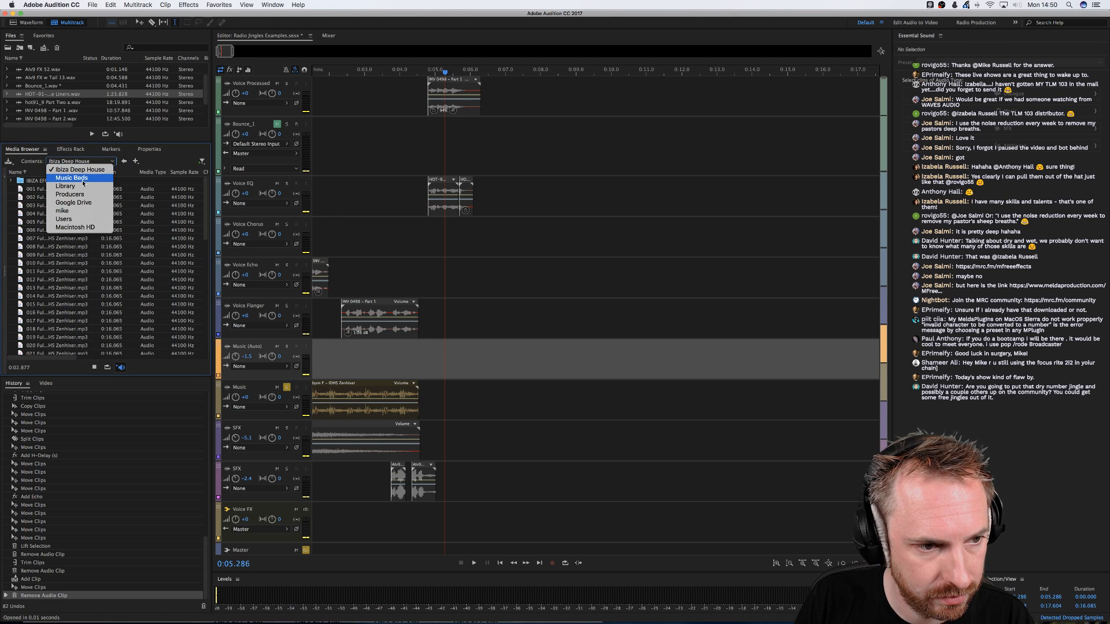
left_click(83, 179)
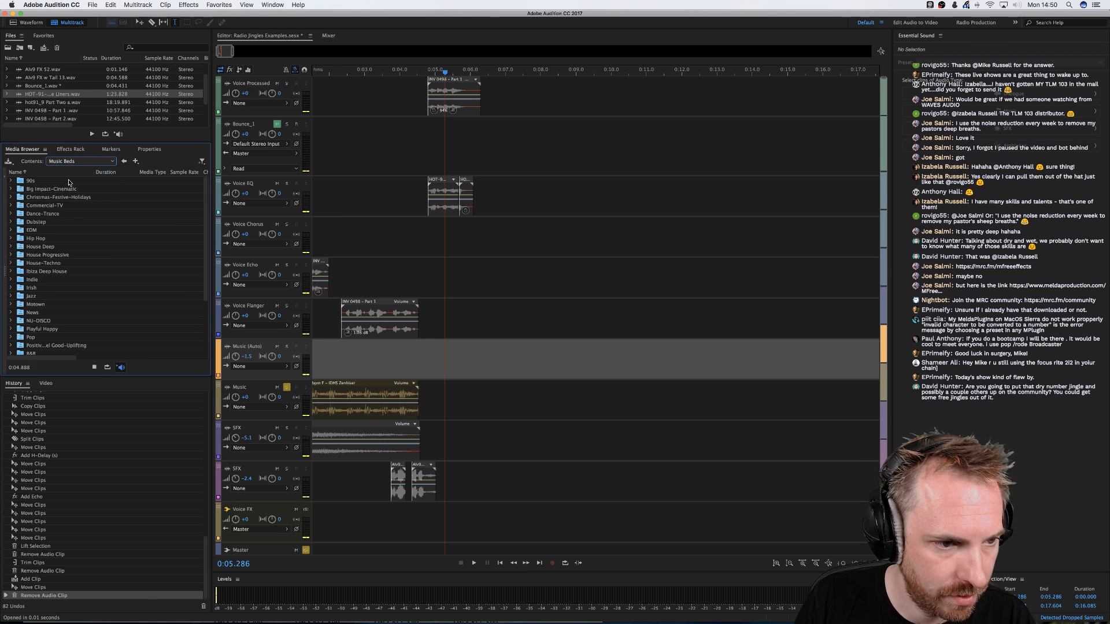
left_click(70, 164)
left_click(63, 173)
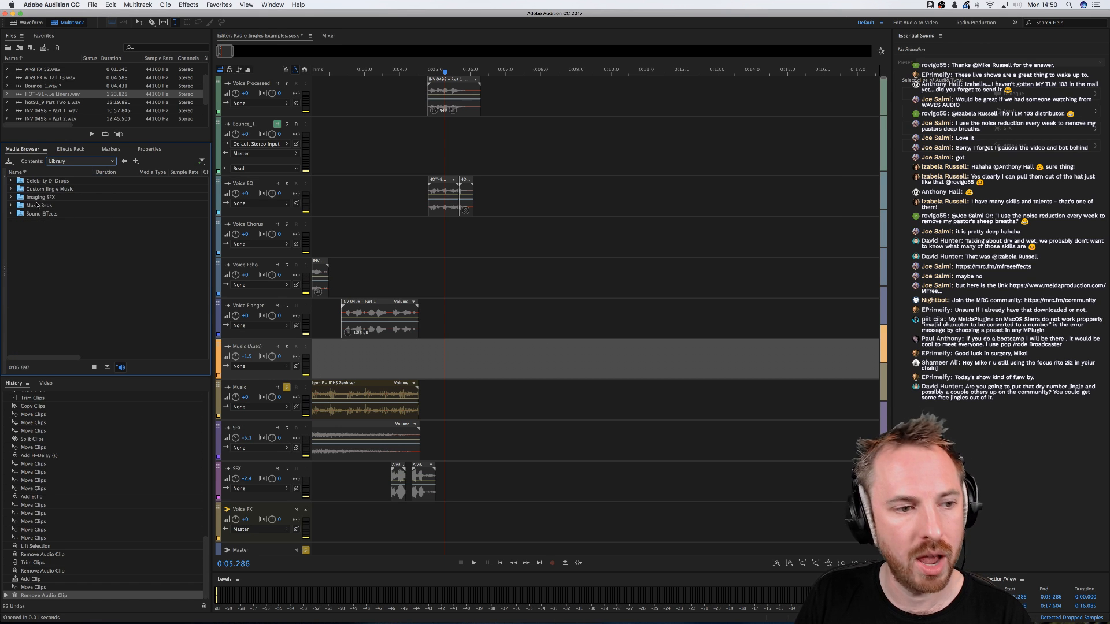
double_click(40, 198)
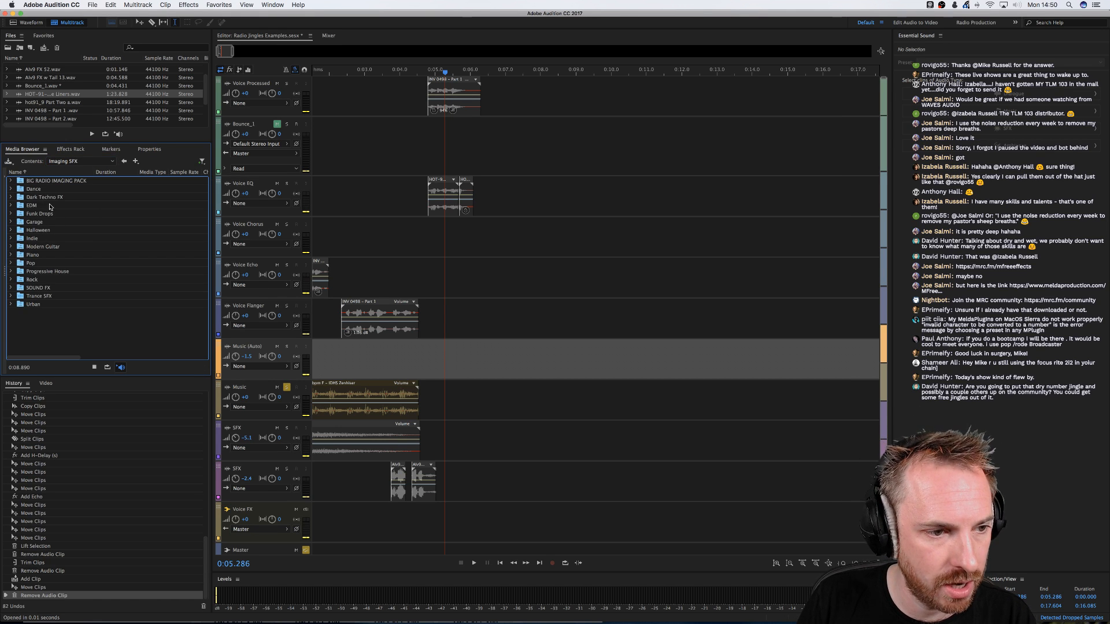
double_click(45, 182)
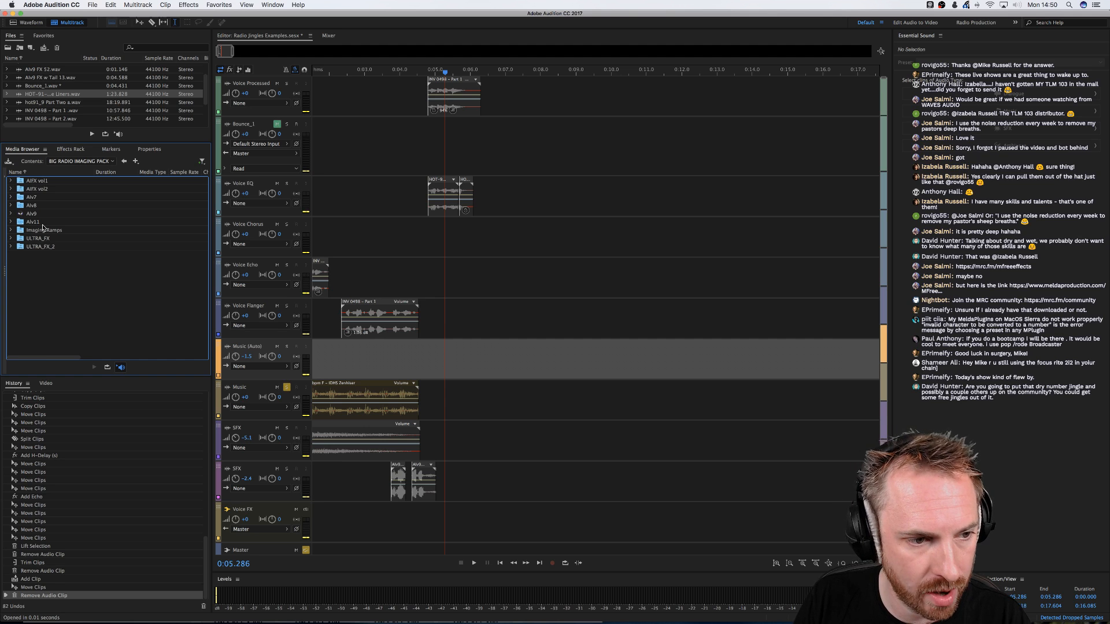
double_click(40, 225)
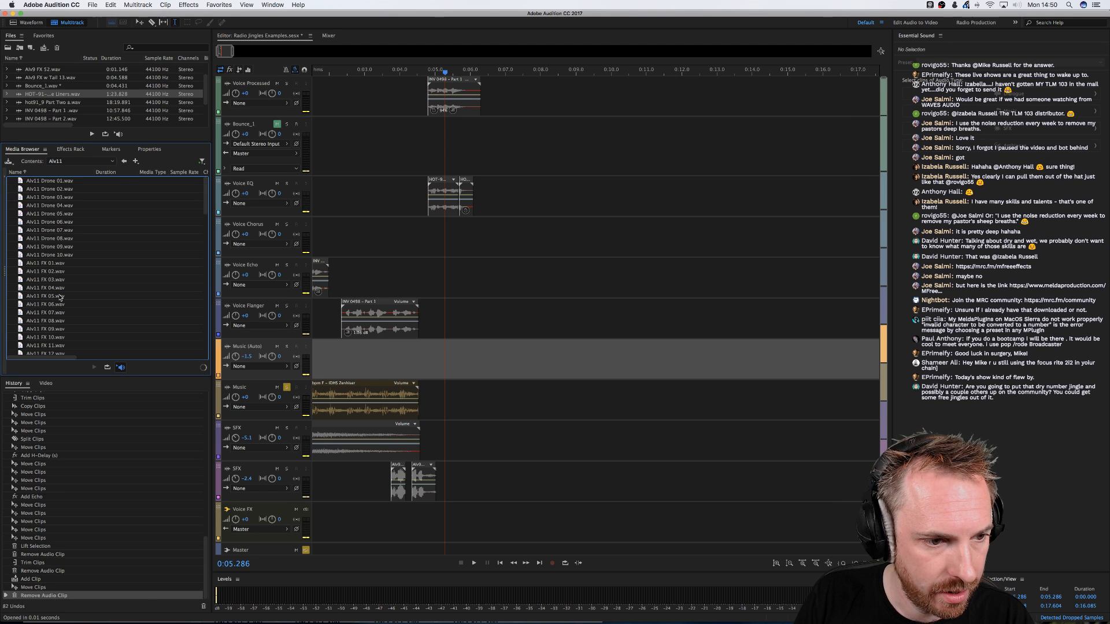
Audition several Alv11 Impakt samples, working up the list from Impakt 10 to Impakt 01
scroll(60, 297, "down", 10)
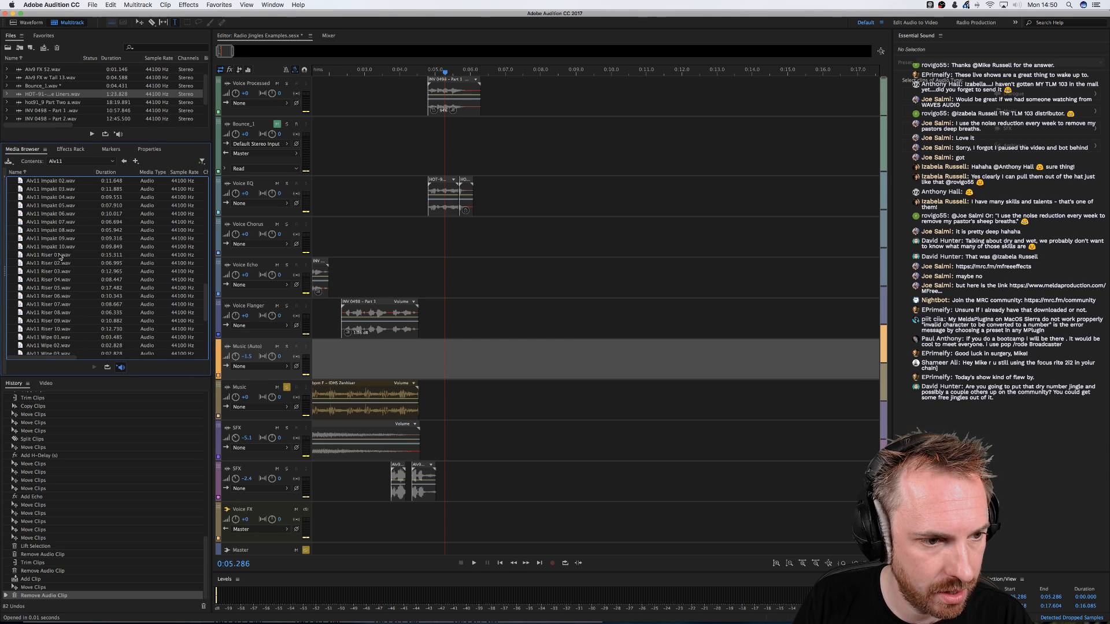
left_click(59, 248)
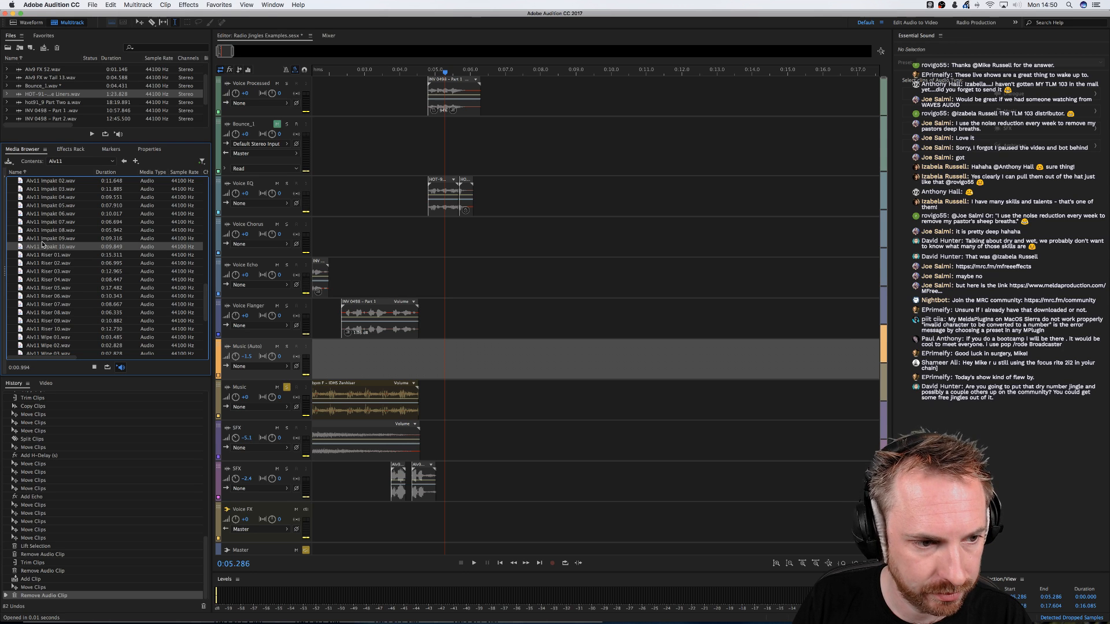
left_click(42, 239)
left_click(50, 230)
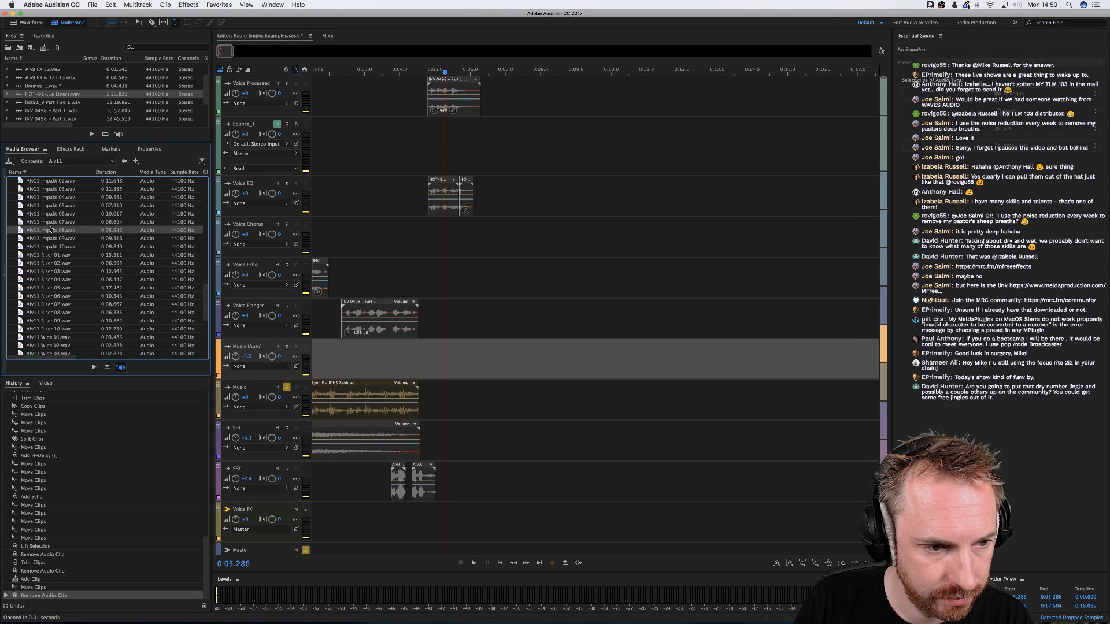
left_click(53, 208)
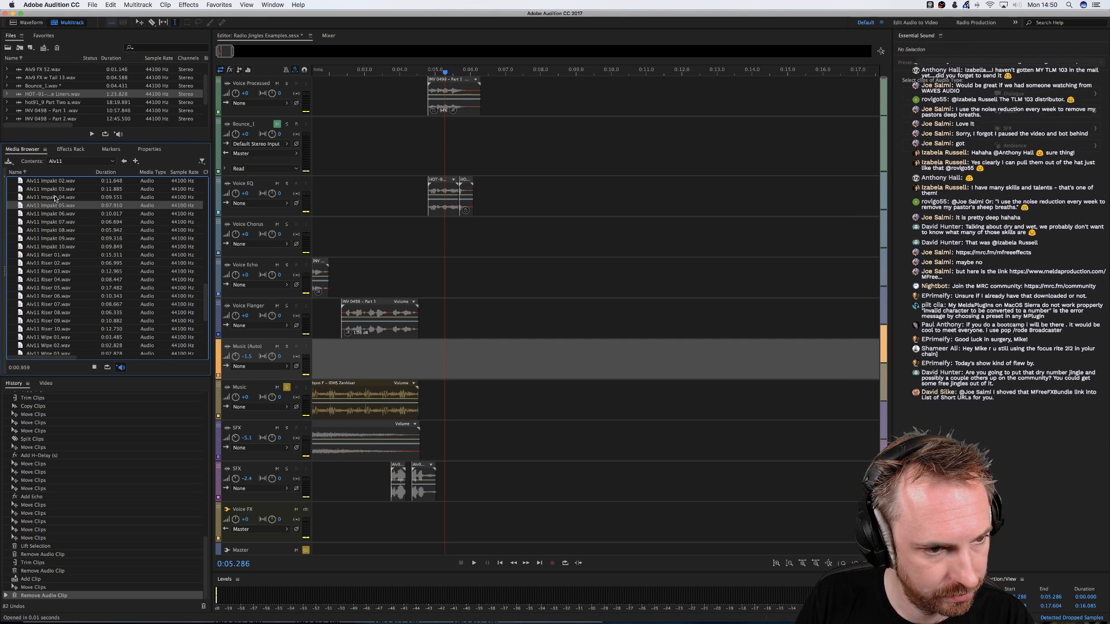
left_click(56, 198)
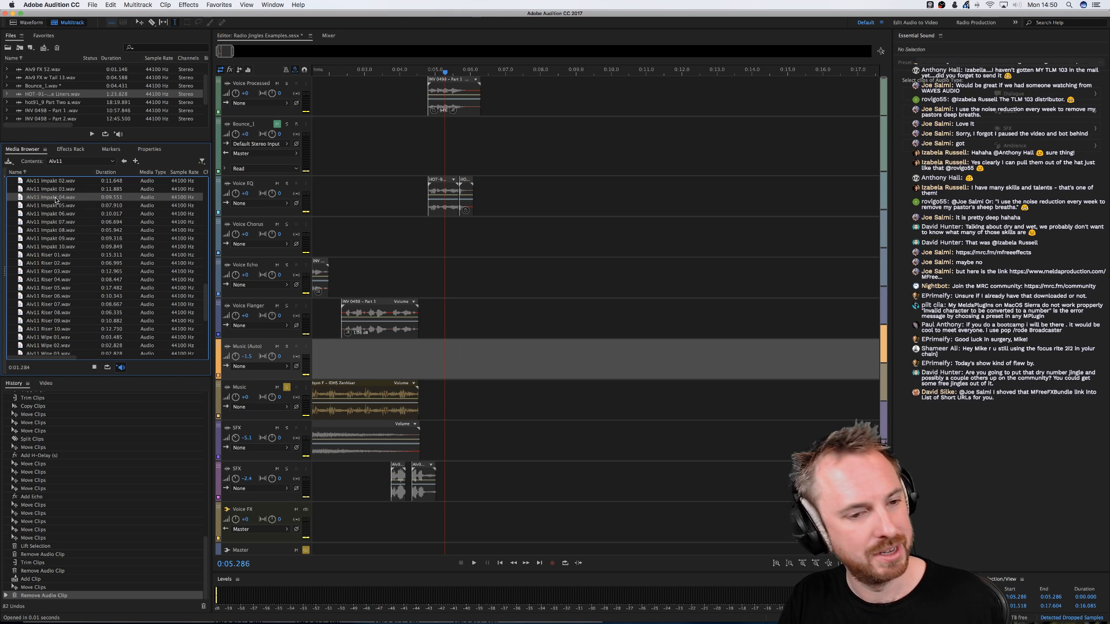
left_click(54, 190)
scroll(52, 191, "up", 2)
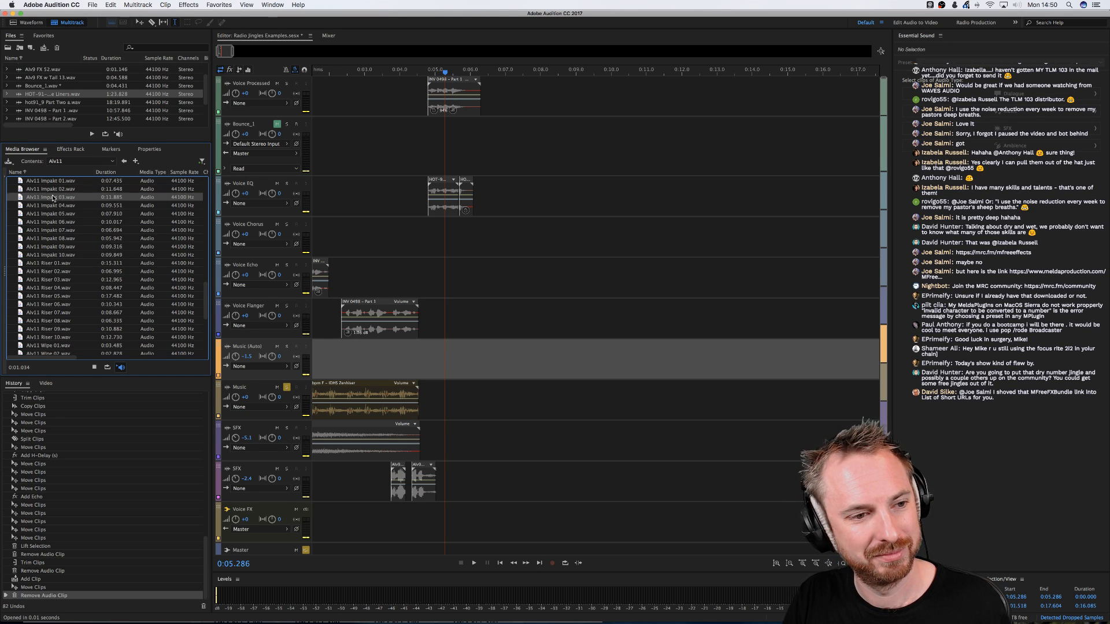
left_click(52, 191)
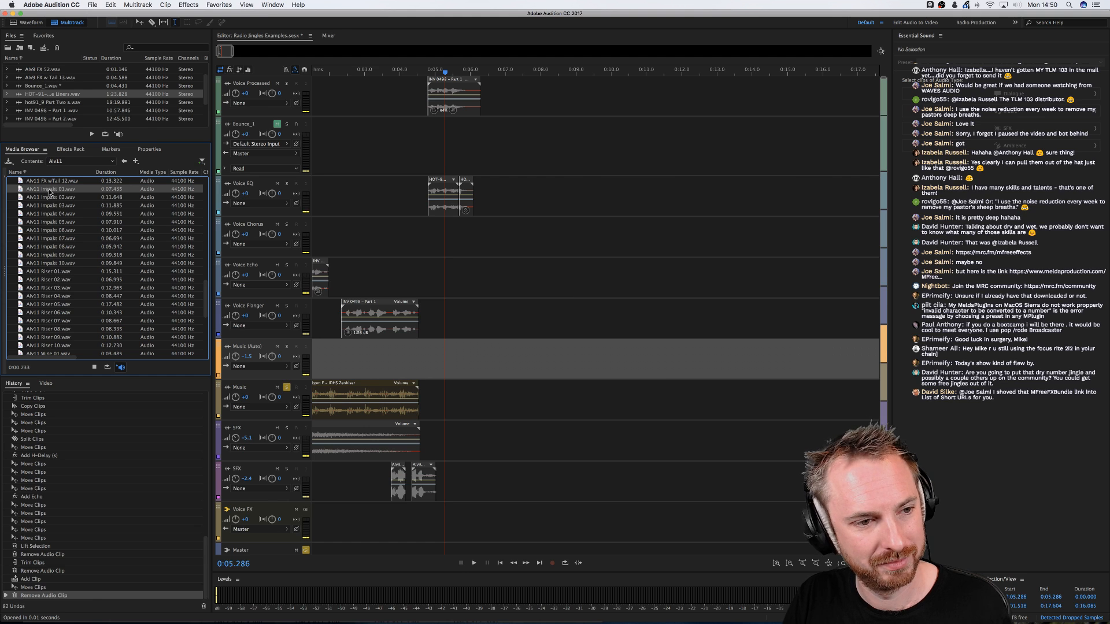
Place Alv11 Impakt 01 on the upper SFX track at about 4.3 seconds, unsolo the Music track, and play the result briefly
left_click_drag(50, 193, 436, 451)
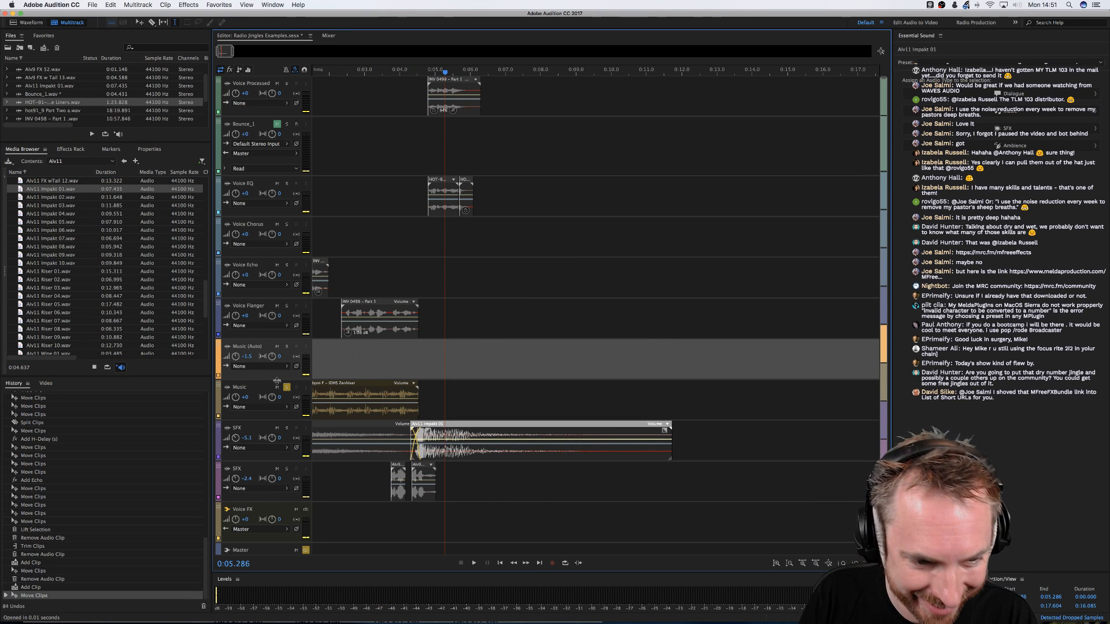
left_click(287, 387)
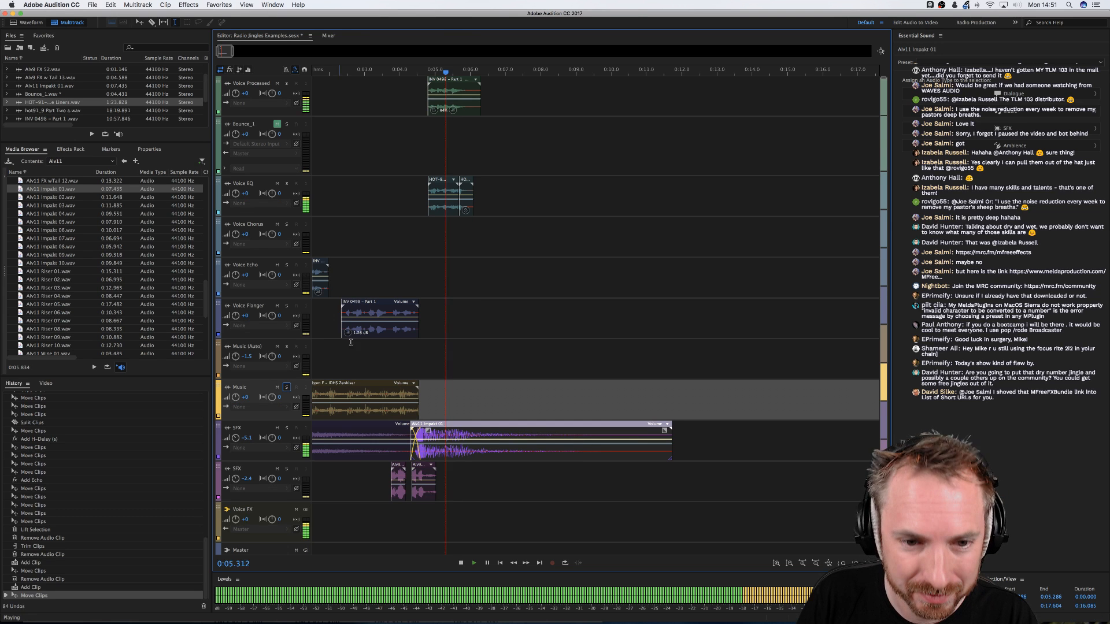
key("space")
scroll(451, 196, "left", 3)
left_click(450, 197)
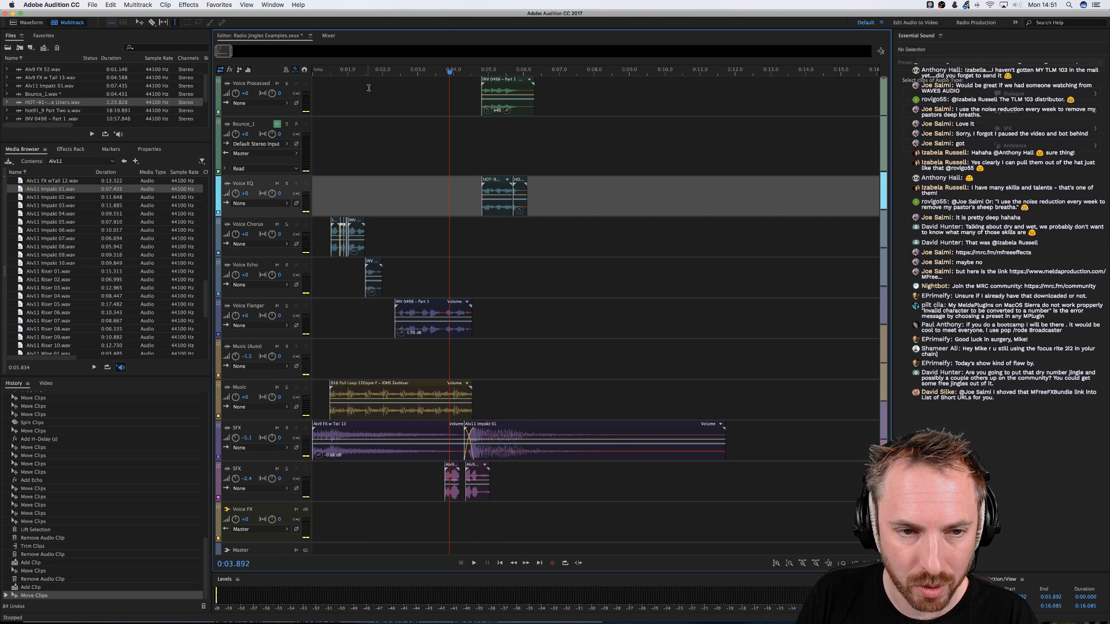
Play the jingle from the start of the session
left_click(369, 74)
left_click_drag(369, 75, 314, 90)
key("space")
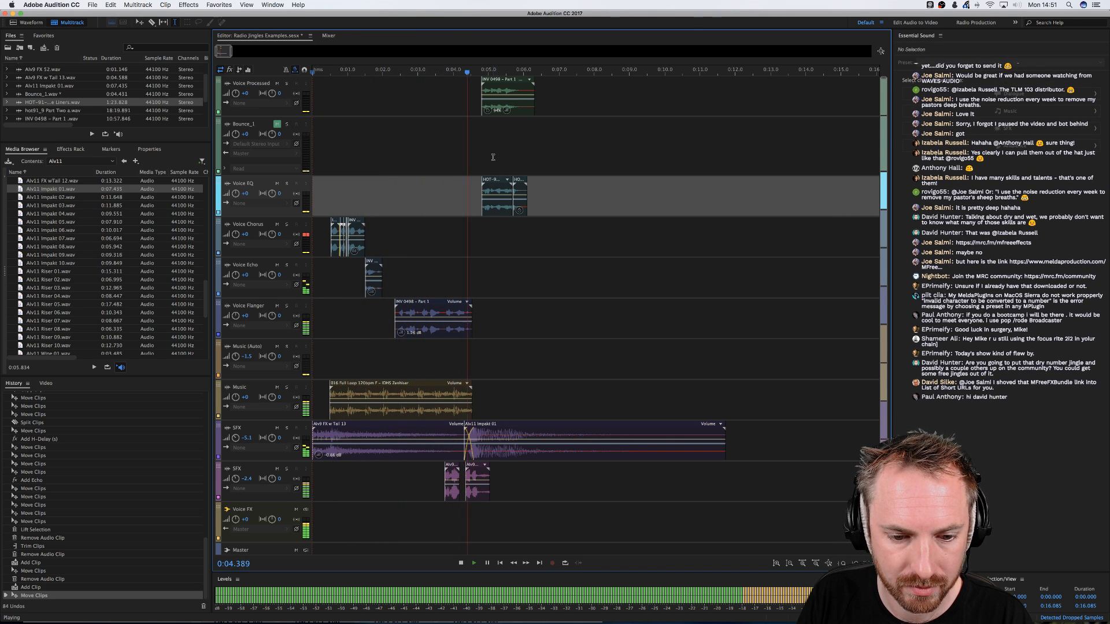
Stop playback and move the first short clip on the lower SFX track earlier, to about 1.9 seconds
left_click(452, 481)
key("space")
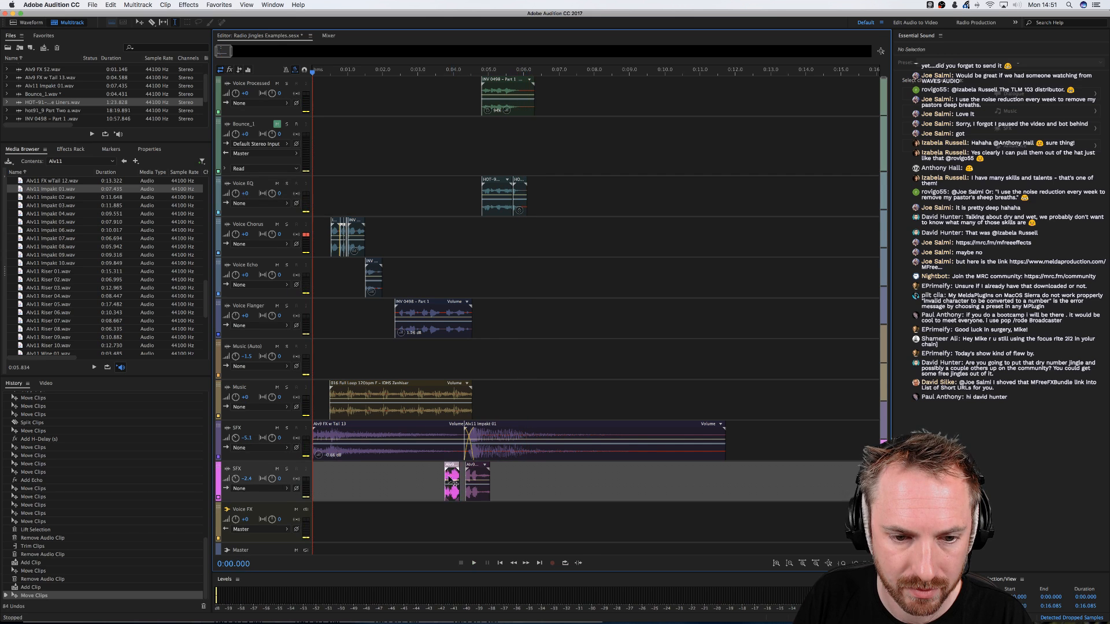
left_click_drag(452, 481, 388, 481)
Play through the jingle again to hear the moved sound effect, and stop playback
left_click(348, 471)
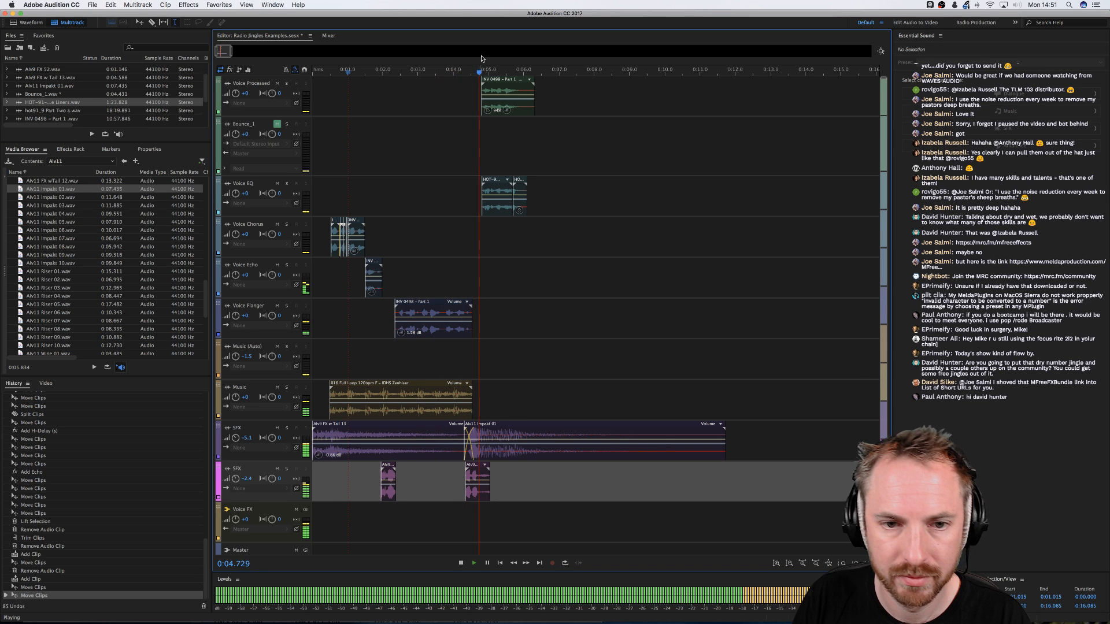
key("space")
key("Home")
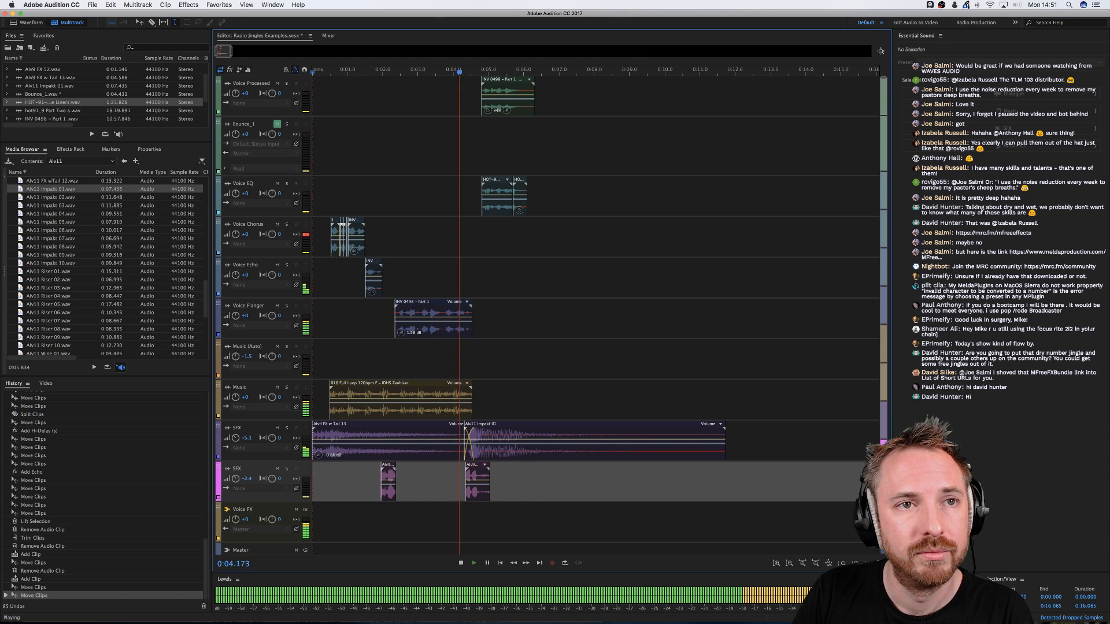
left_click(415, 197)
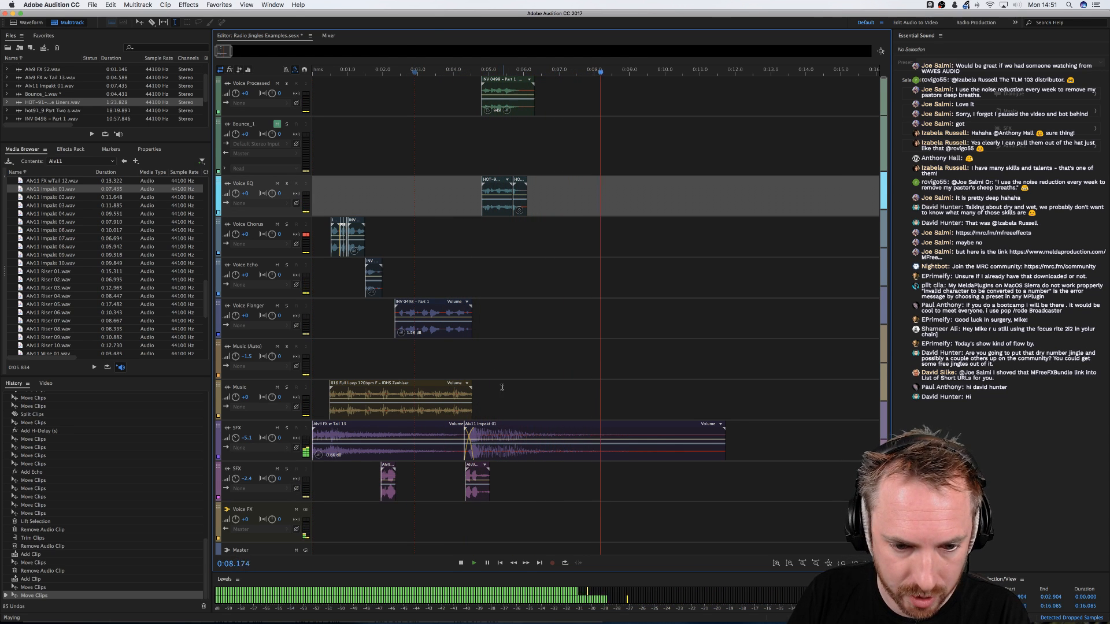
left_click(340, 361)
key("space")
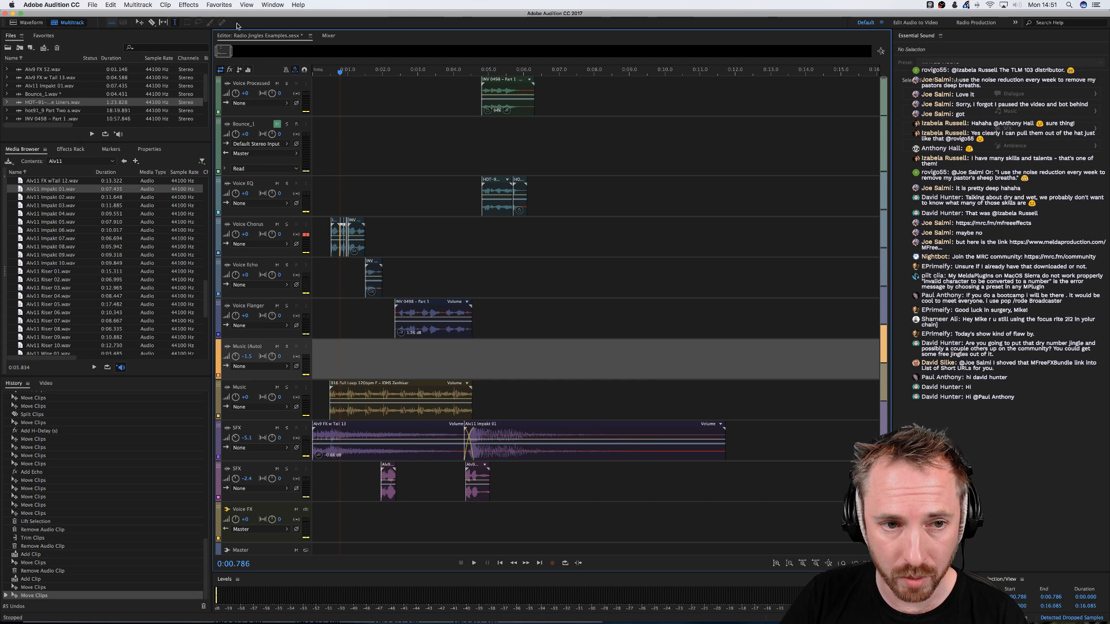
Mute both SFX tracks and play the opening of the jingle from the start
left_click_drag(307, 70, 297, 69)
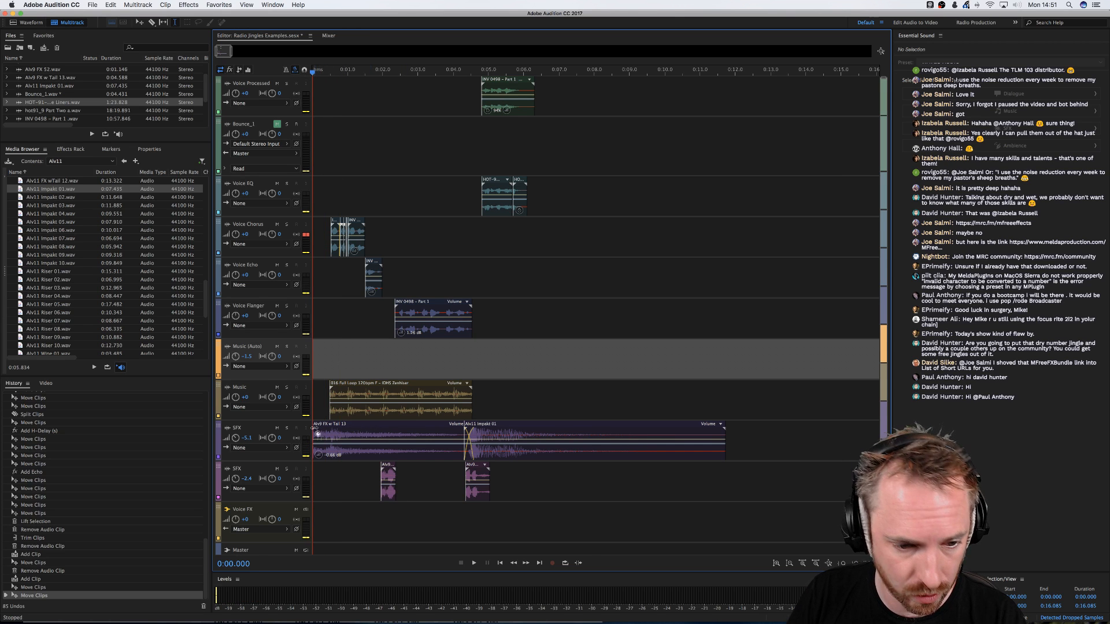
left_click(279, 428)
left_click(277, 469)
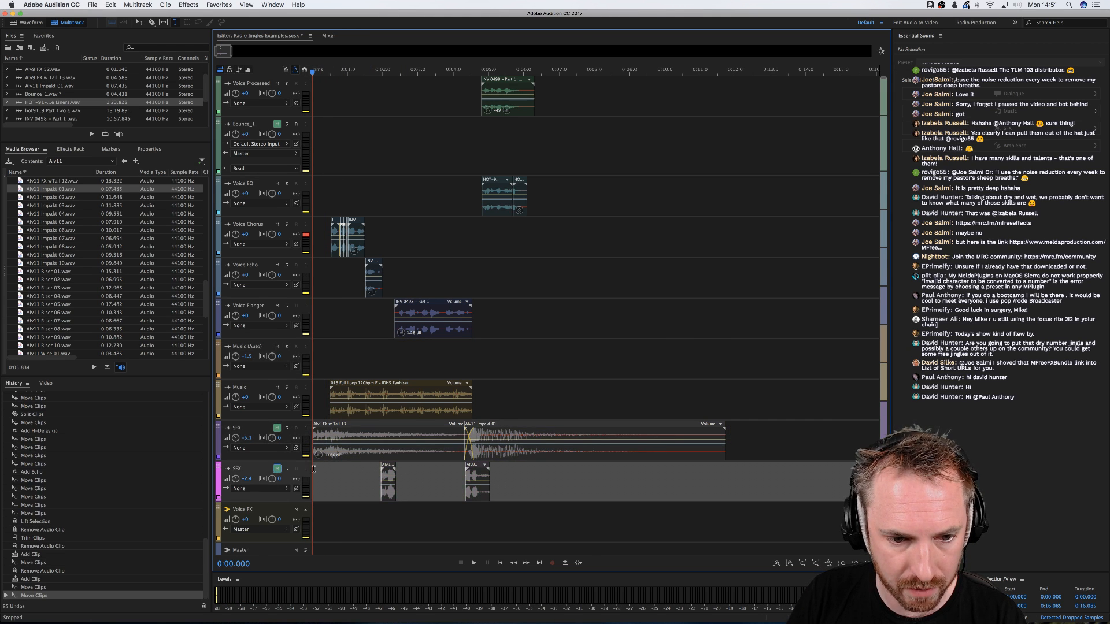
key("space")
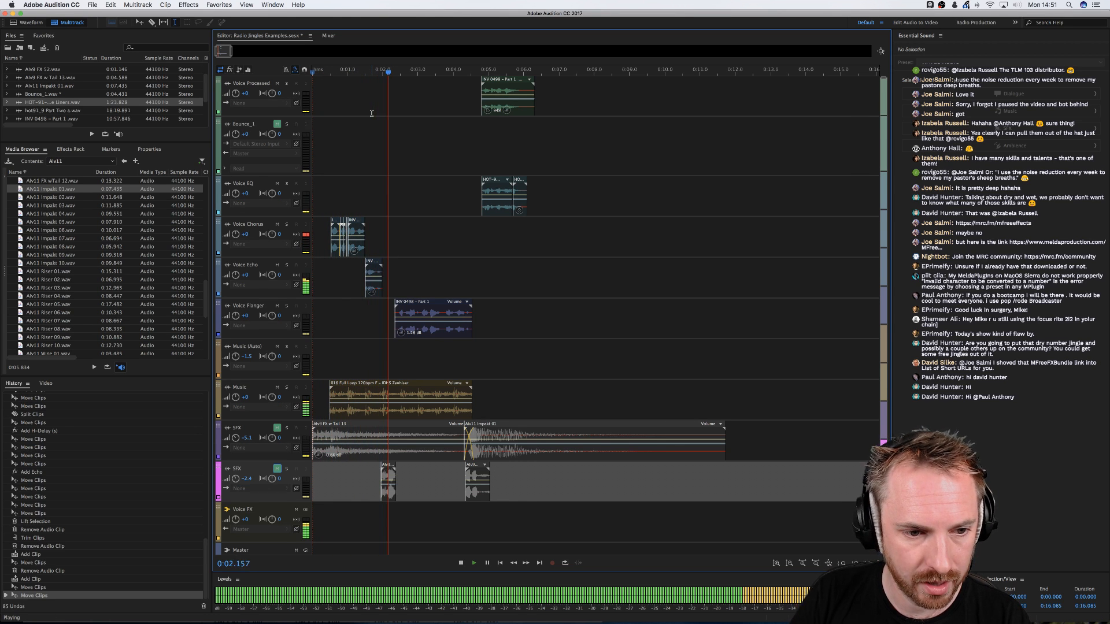
key("space")
Bypass VocalSynth and MRingModulator on Voice Chorus, Echo on Voice Echo, and MetaFlanger on Voice Flanger, and check the other voice tracks' effects
left_click(319, 245)
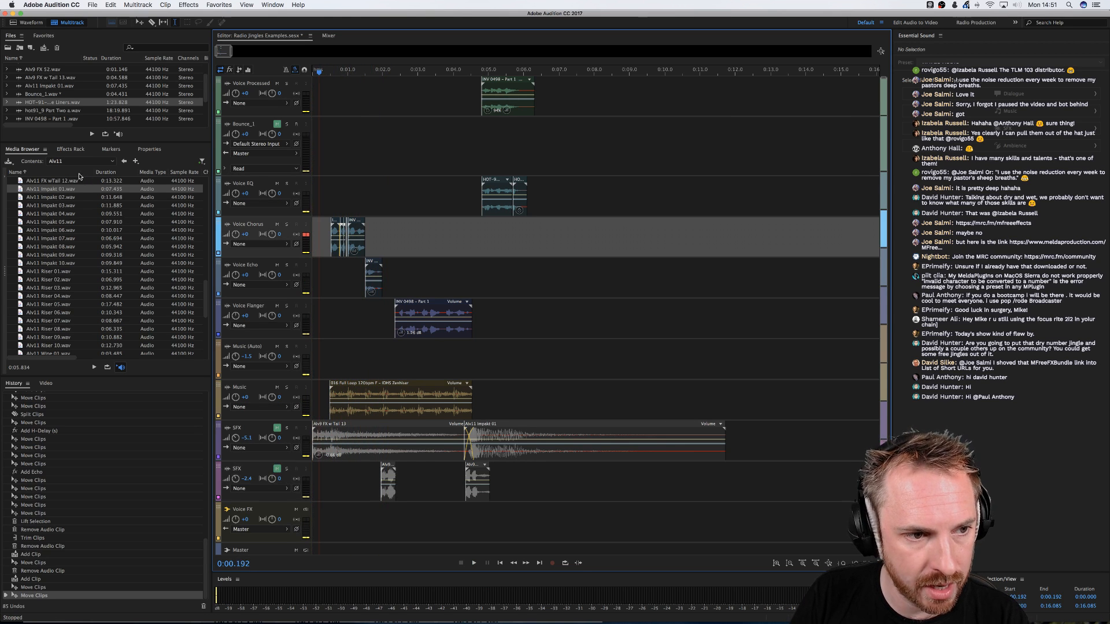
left_click(69, 149)
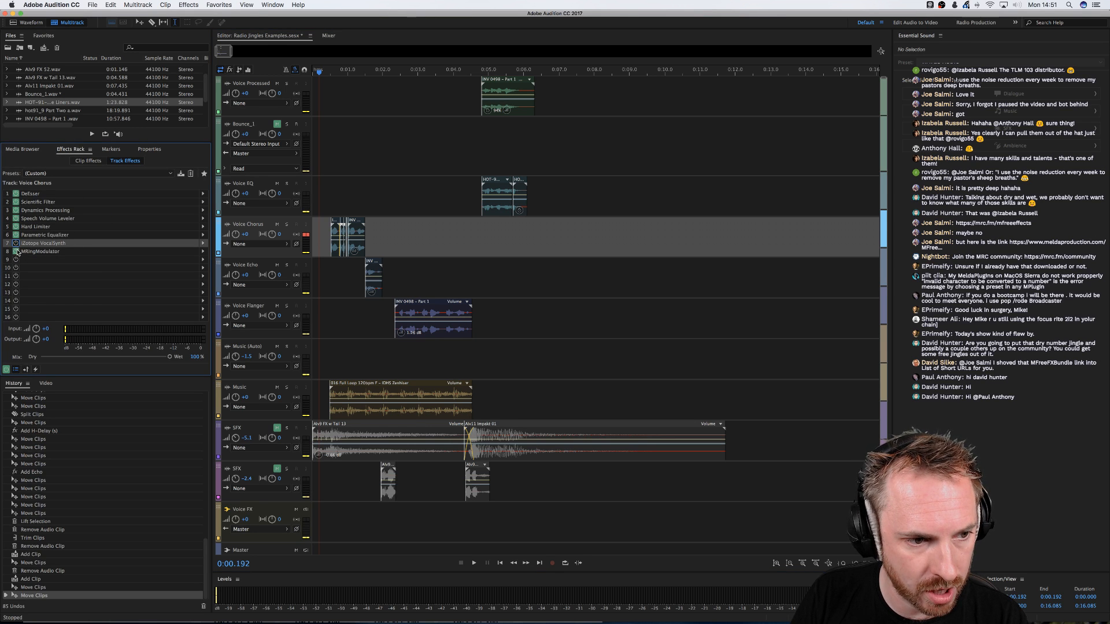
left_click(321, 276)
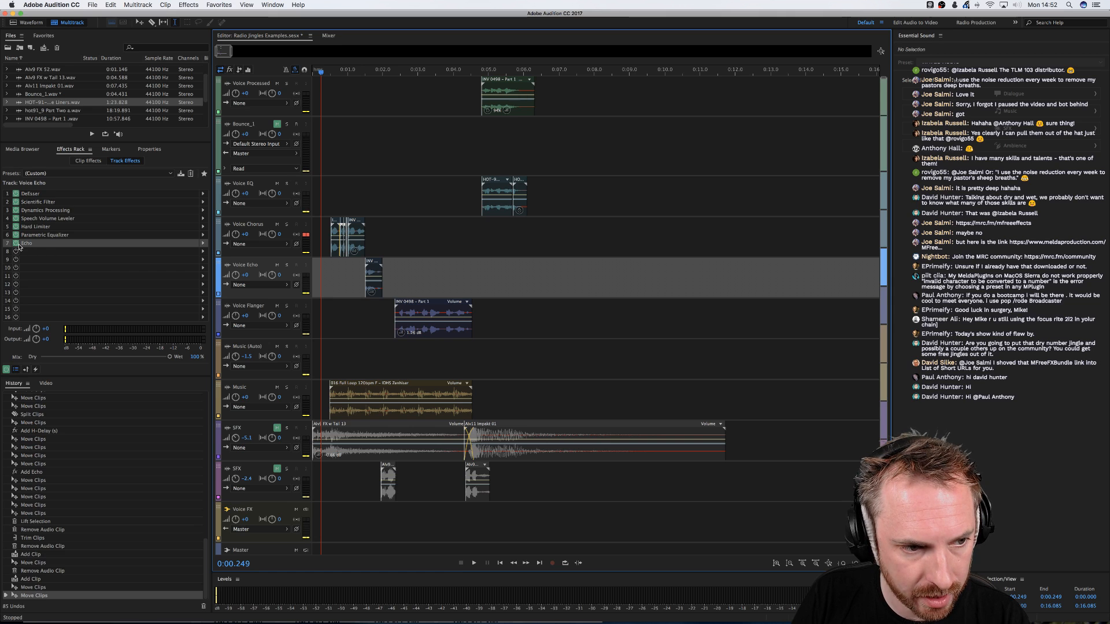
left_click(362, 318)
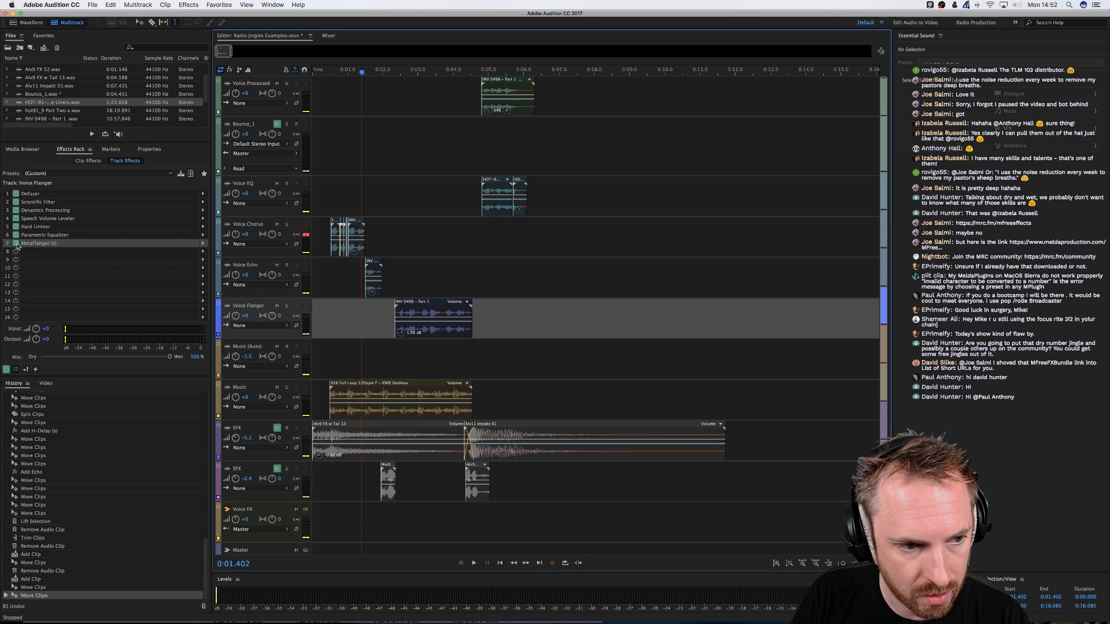
left_click(437, 191)
left_click(399, 104)
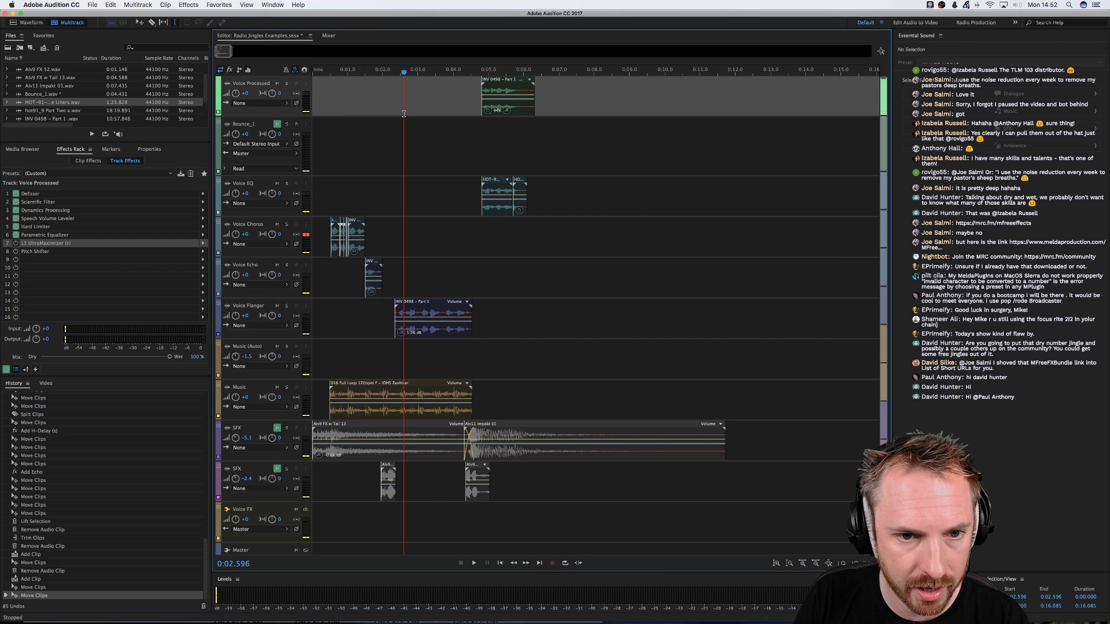
left_click(349, 279)
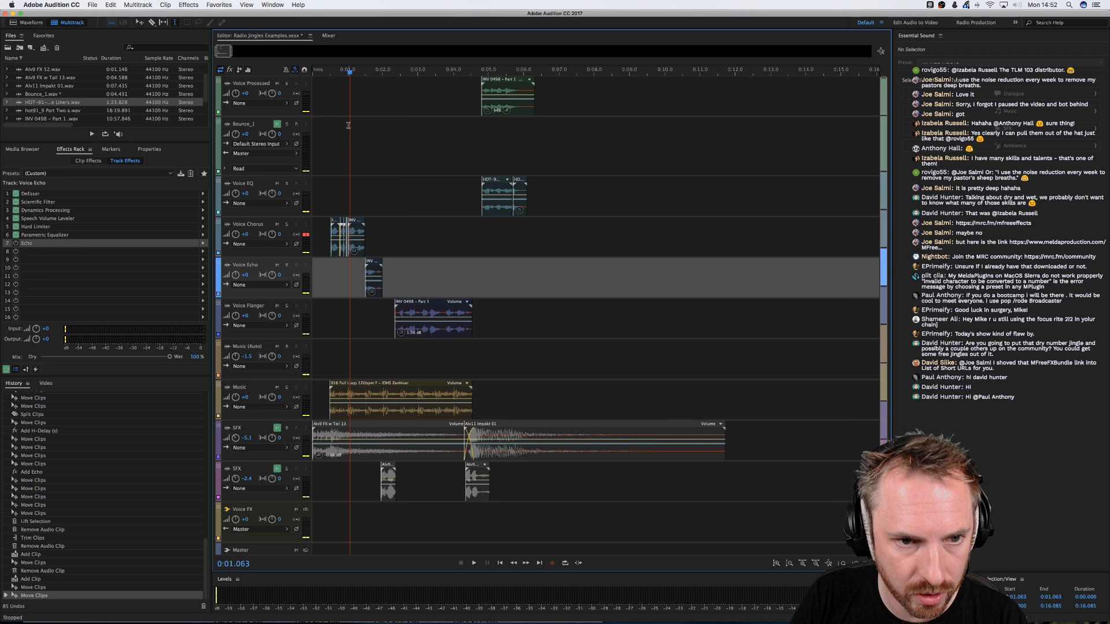
Select the stutter clips on the Voice Chorus track across 0.637 to 0.996 seconds and mute them
scroll(337, 71, "up", 6)
left_click_drag(337, 70, 391, 70)
left_click(380, 246)
left_click_drag(381, 248, 493, 250)
right_click(493, 250)
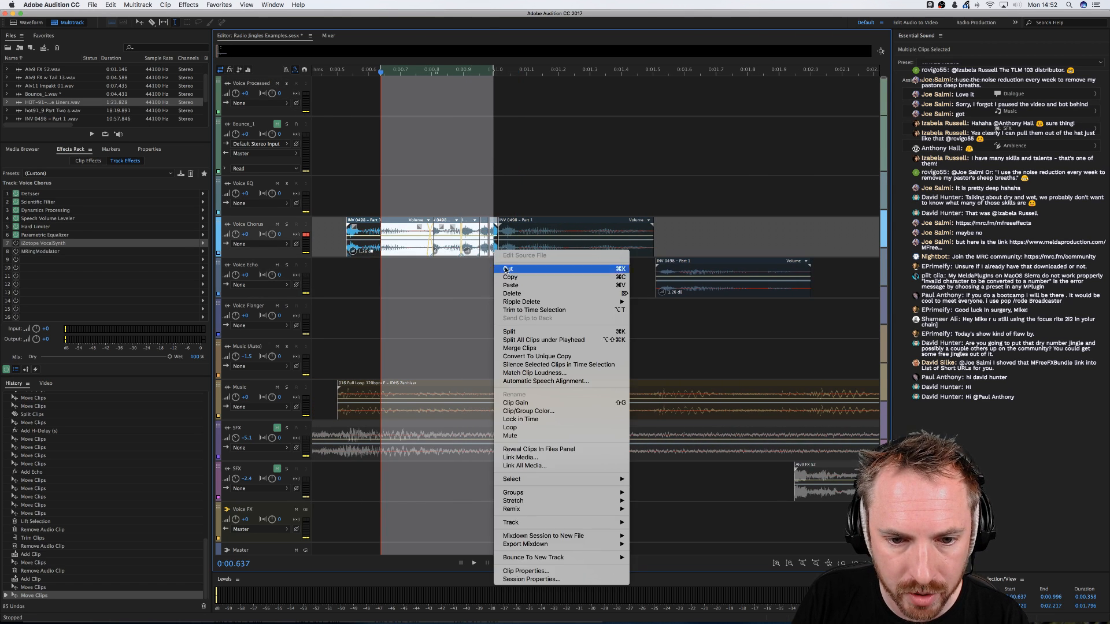
left_click(510, 436)
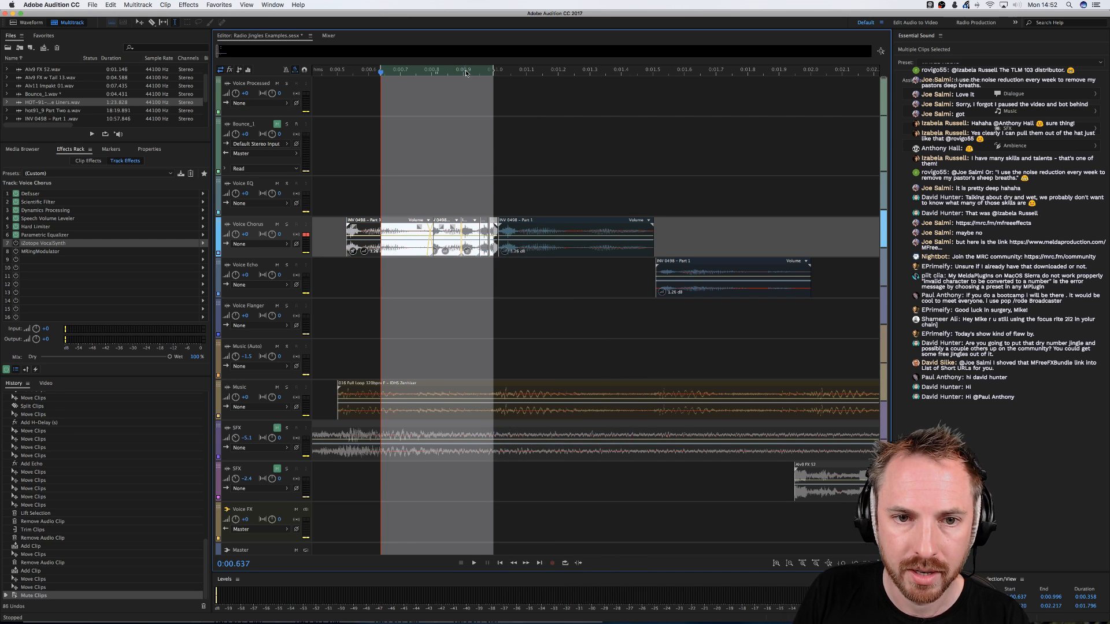
Play the jingle from the start to hear it with the voice effects bypassed and the stutters and SFX muted
scroll(465, 66, "down", 2)
scroll(465, 66, "down", 6)
left_click(376, 148)
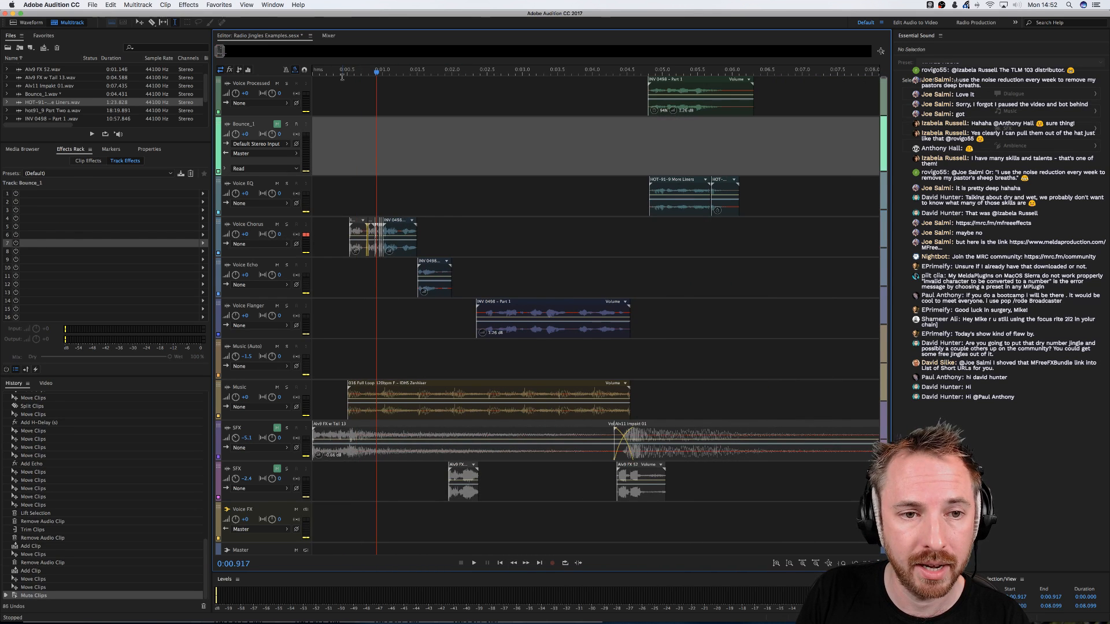
key("Home")
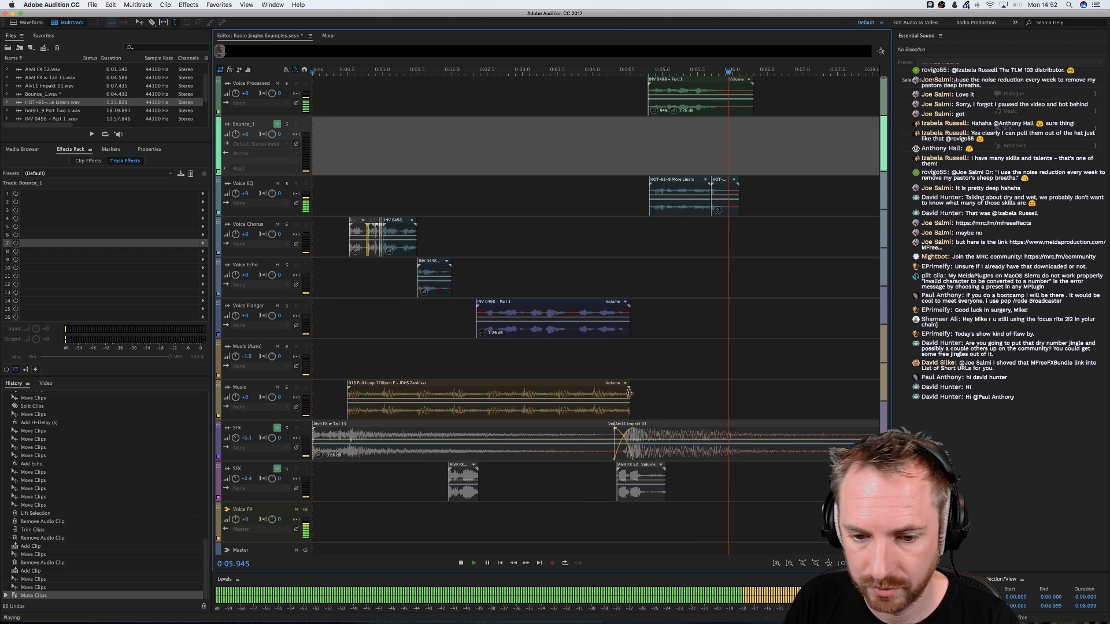
Extend the end of the music clip to about 4.7 seconds and play the ending to check the cut
left_click_drag(630, 396, 707, 397)
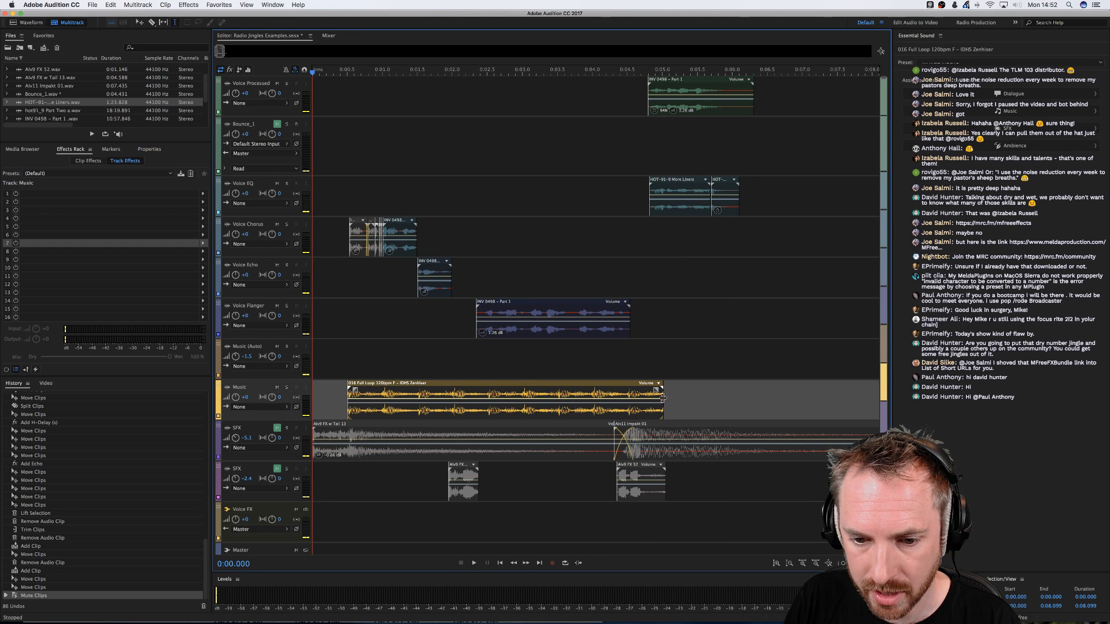
left_click_drag(663, 398, 663, 398)
left_click(559, 353)
key("space")
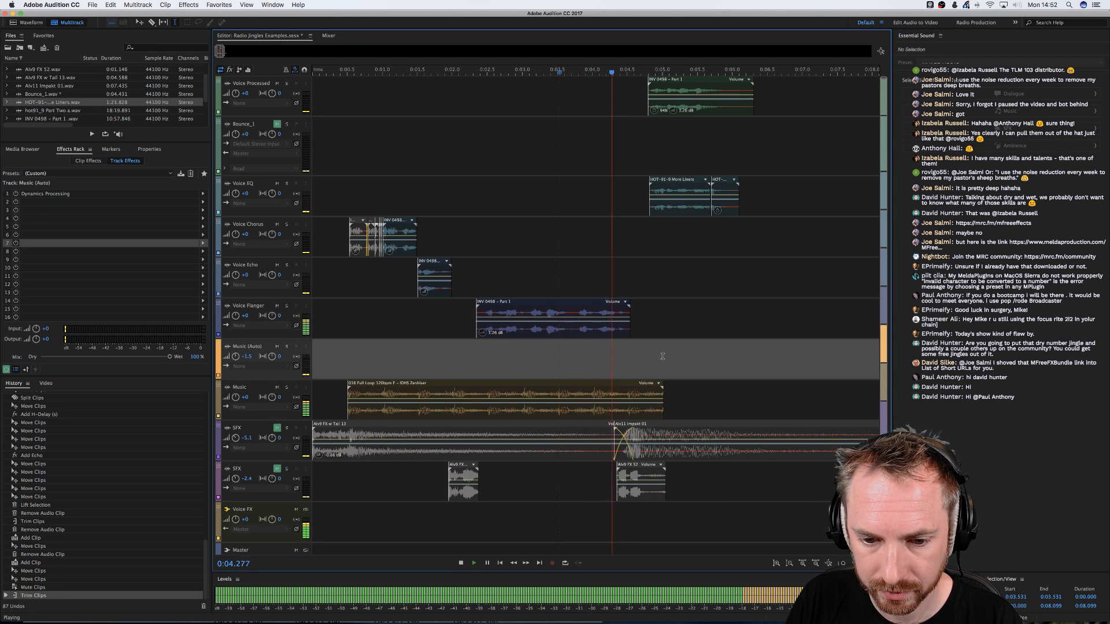
key("space")
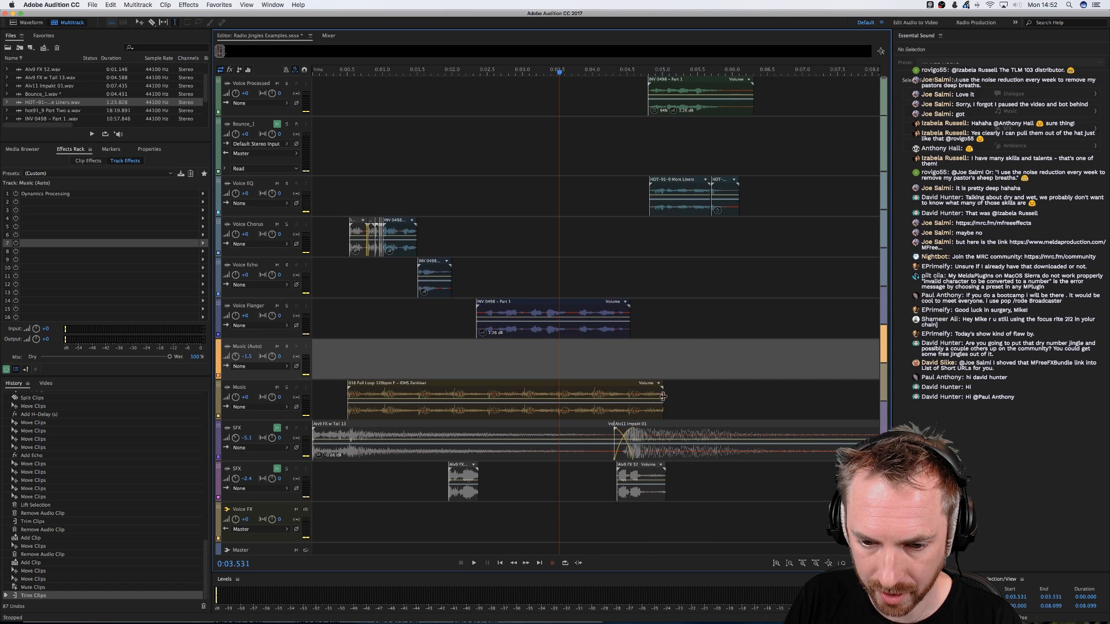
left_click_drag(663, 396, 643, 397)
left_click(611, 366)
key("space")
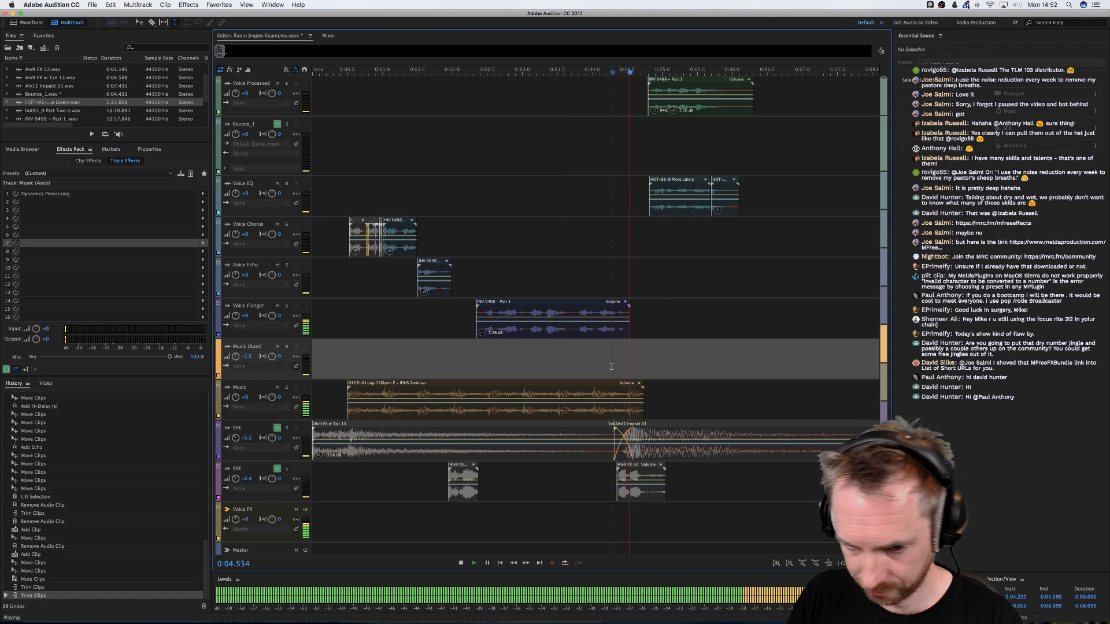
Split the music clip at 4.492 seconds and move its short tail to a new audio track below Music
left_click(626, 390)
key("space")
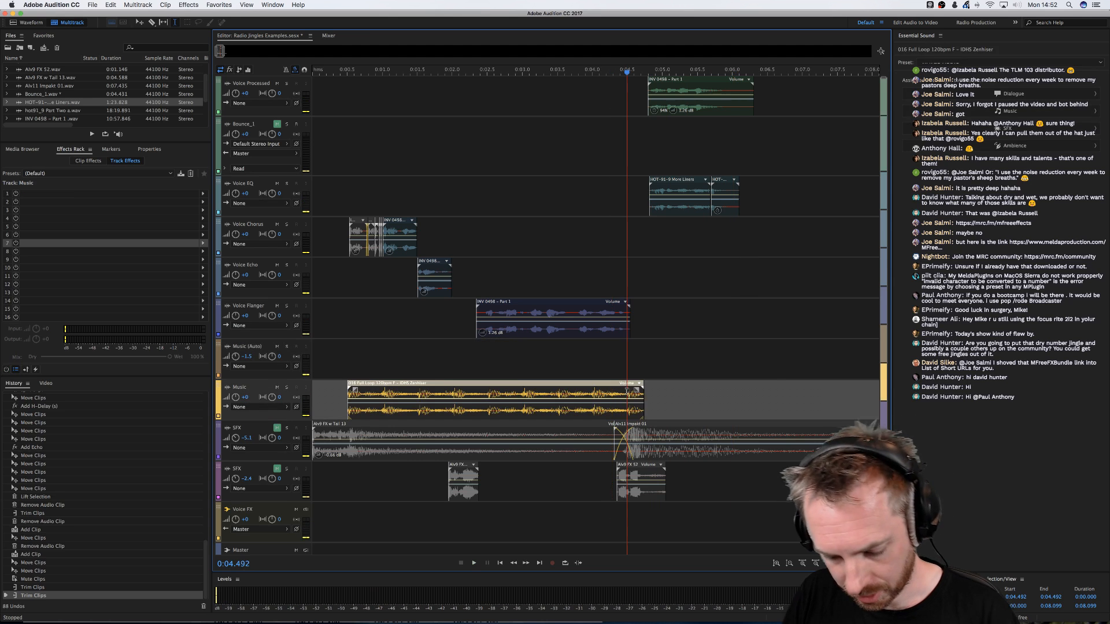
right_click(626, 392)
left_click(660, 392)
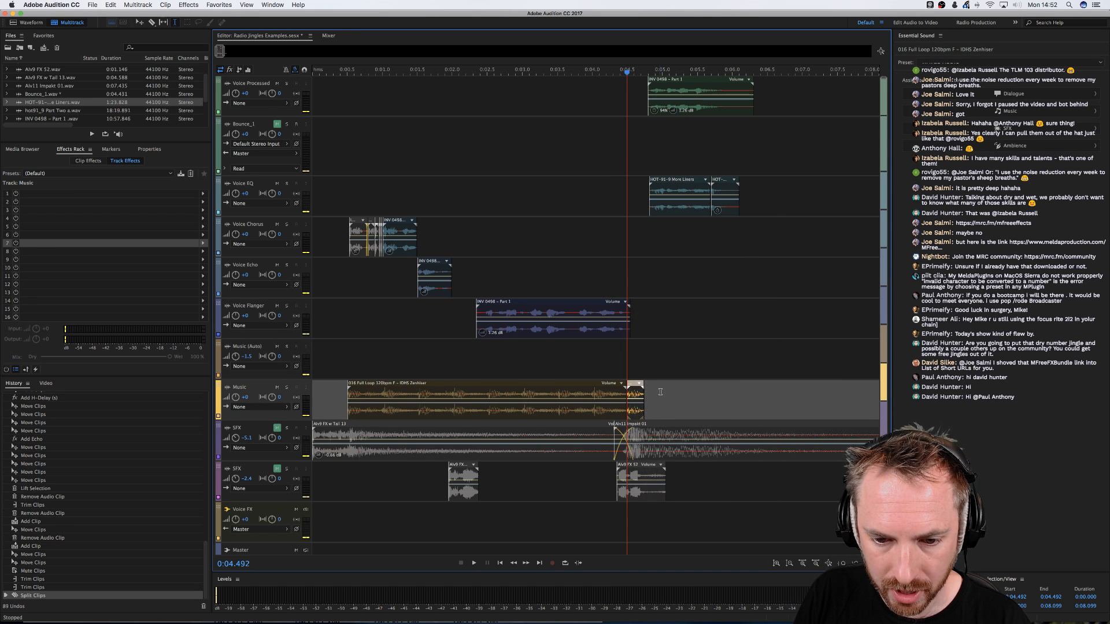
left_click(661, 392)
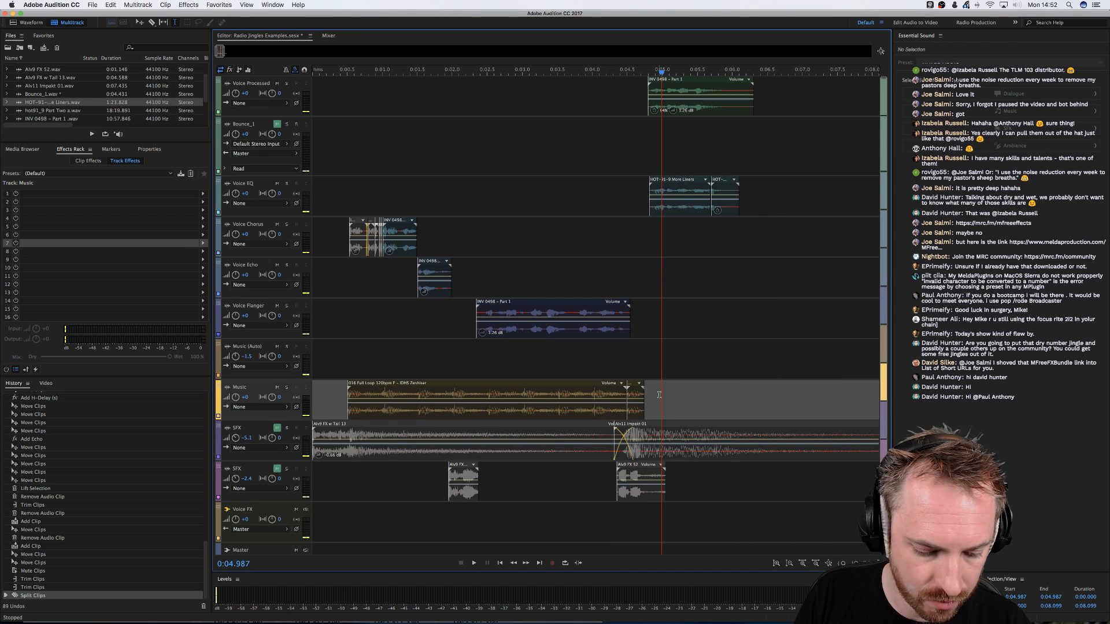
key("alt+a")
left_click_drag(638, 413, 638, 441)
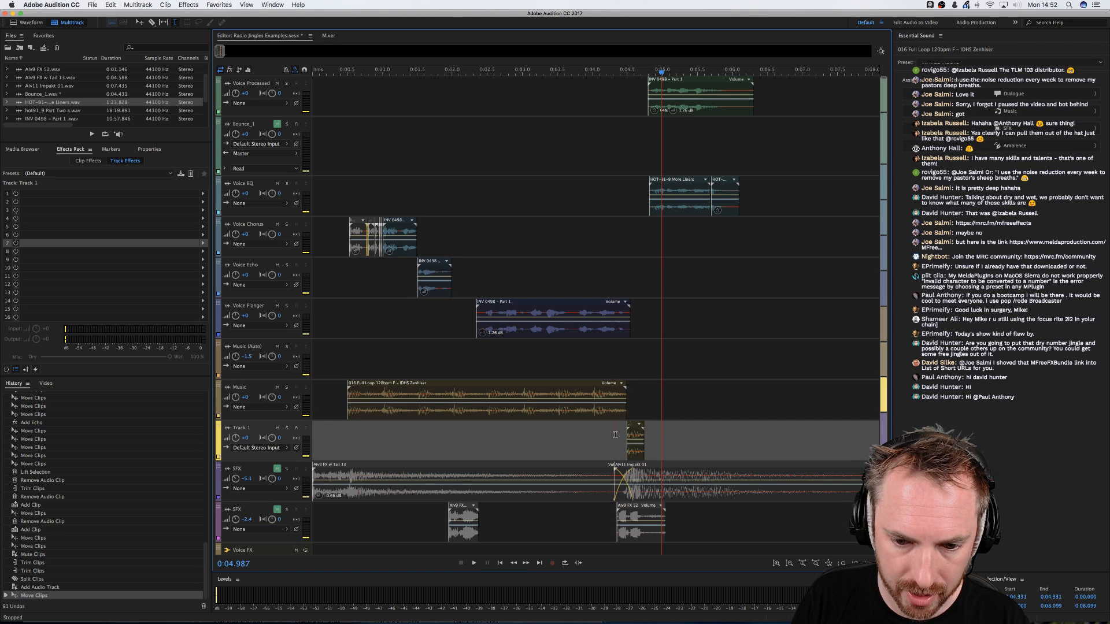
Add the Waves Abbey Road Plates (s) reverb to Track 1 and play the ending from about 3.7 seconds
left_click(192, 194)
mouse_move(301, 319)
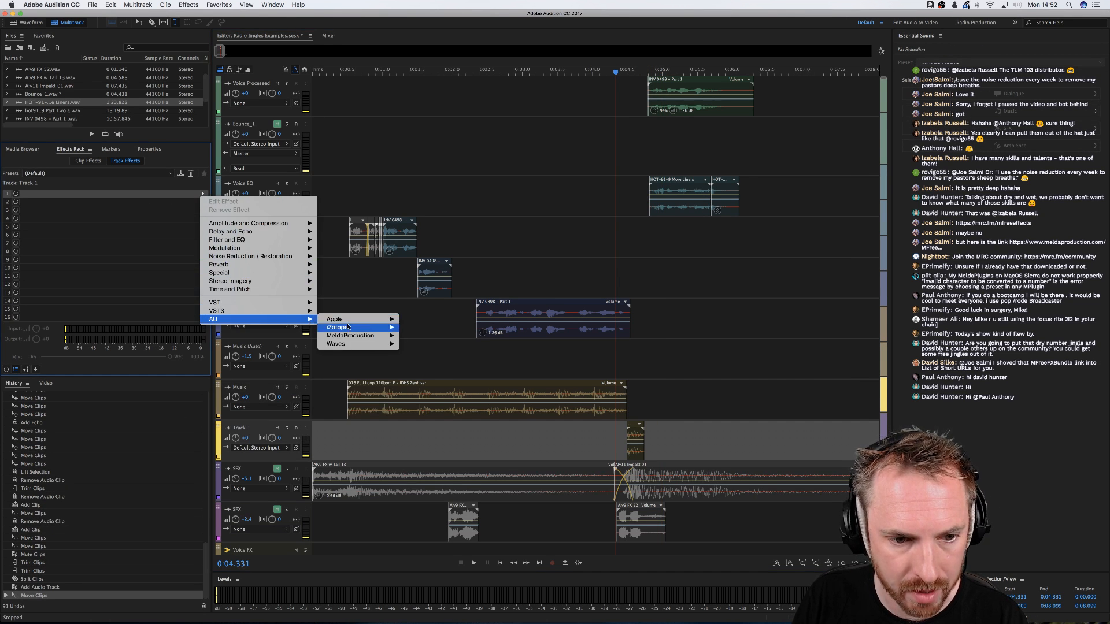
mouse_move(347, 344)
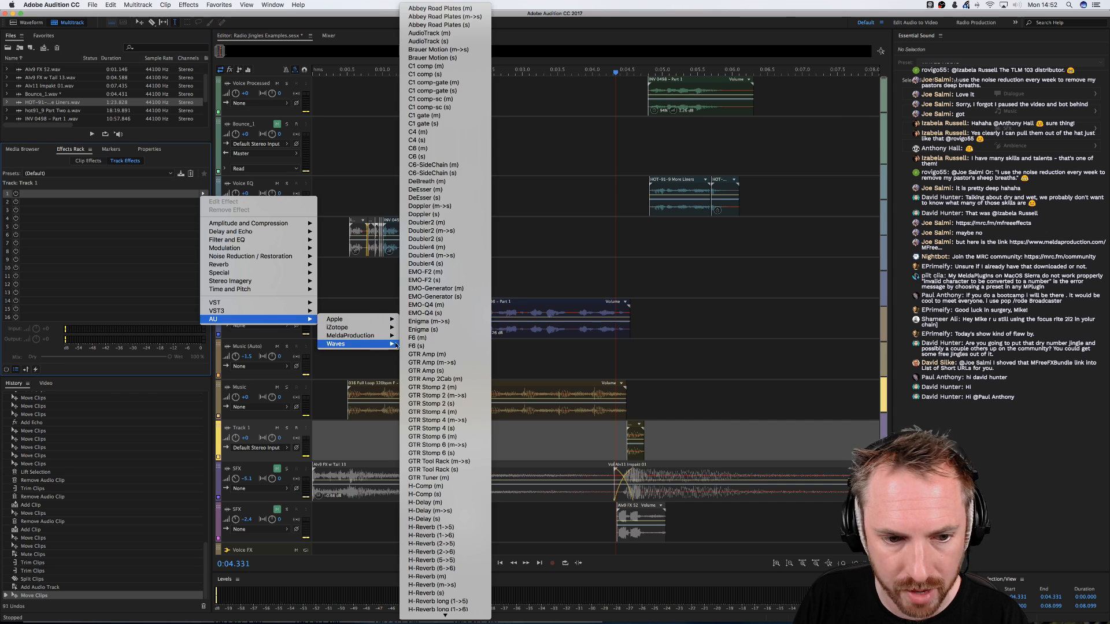
left_click(441, 25)
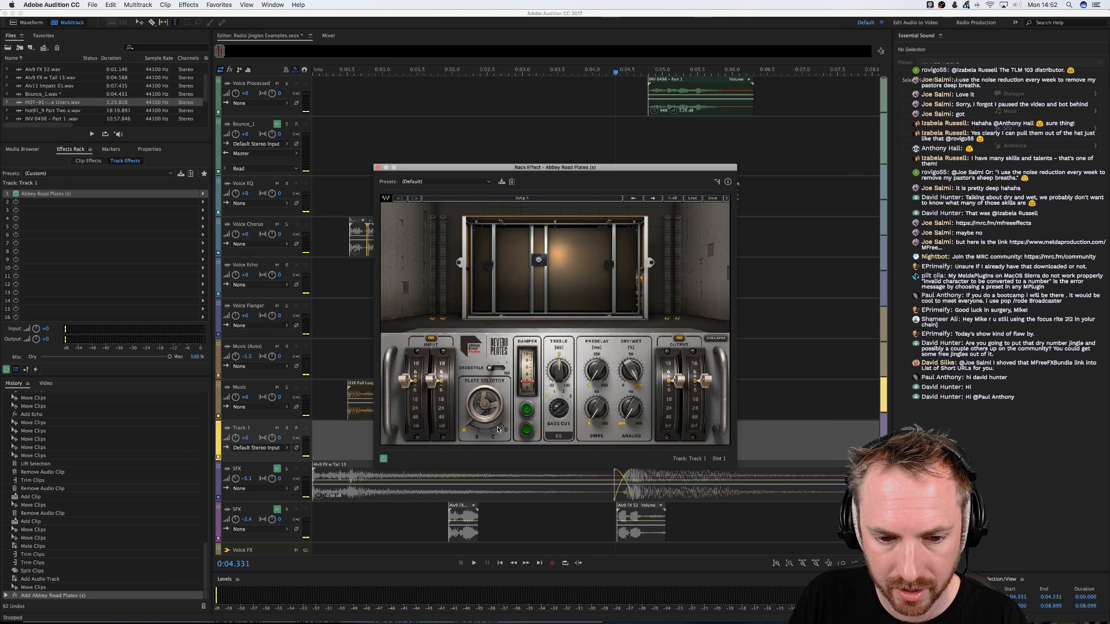
left_click(492, 434)
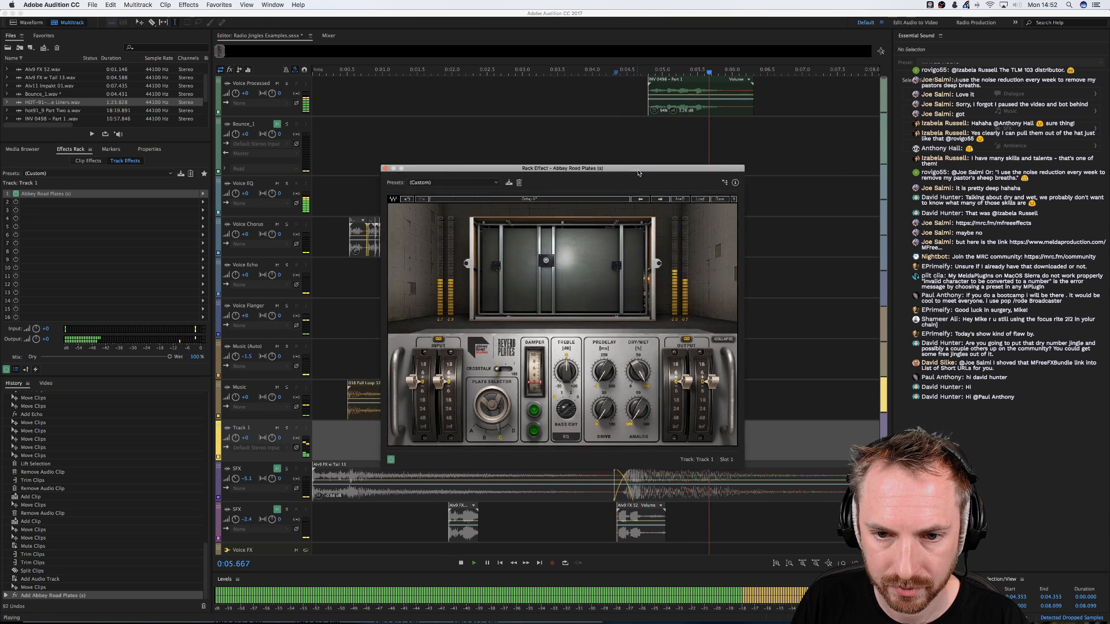
left_click_drag(641, 167, 926, 164)
left_click(574, 441)
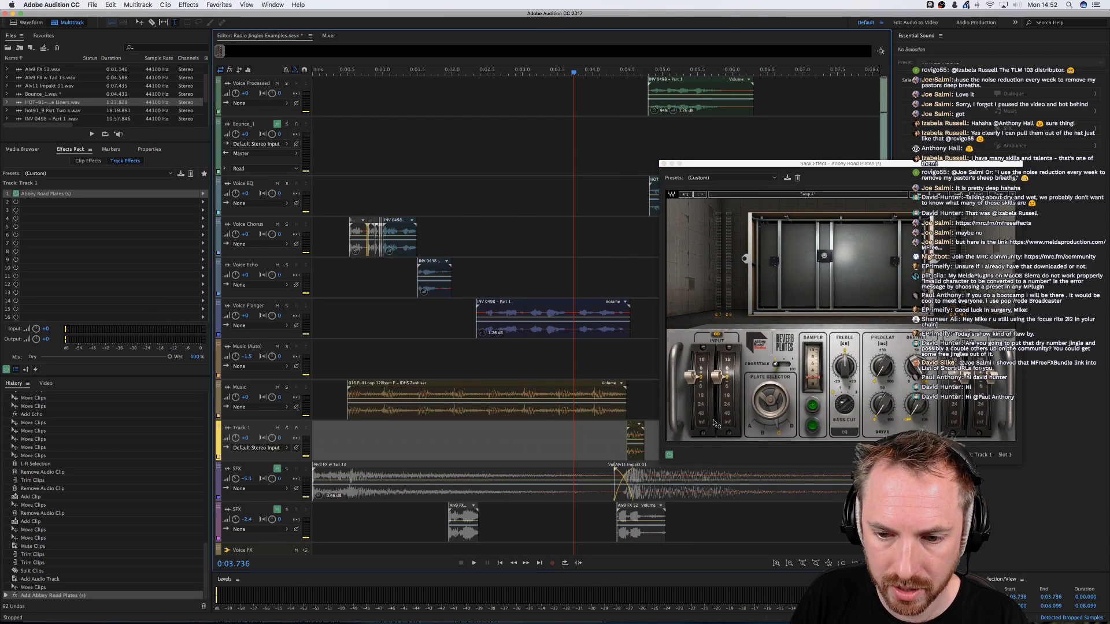
left_click(754, 420)
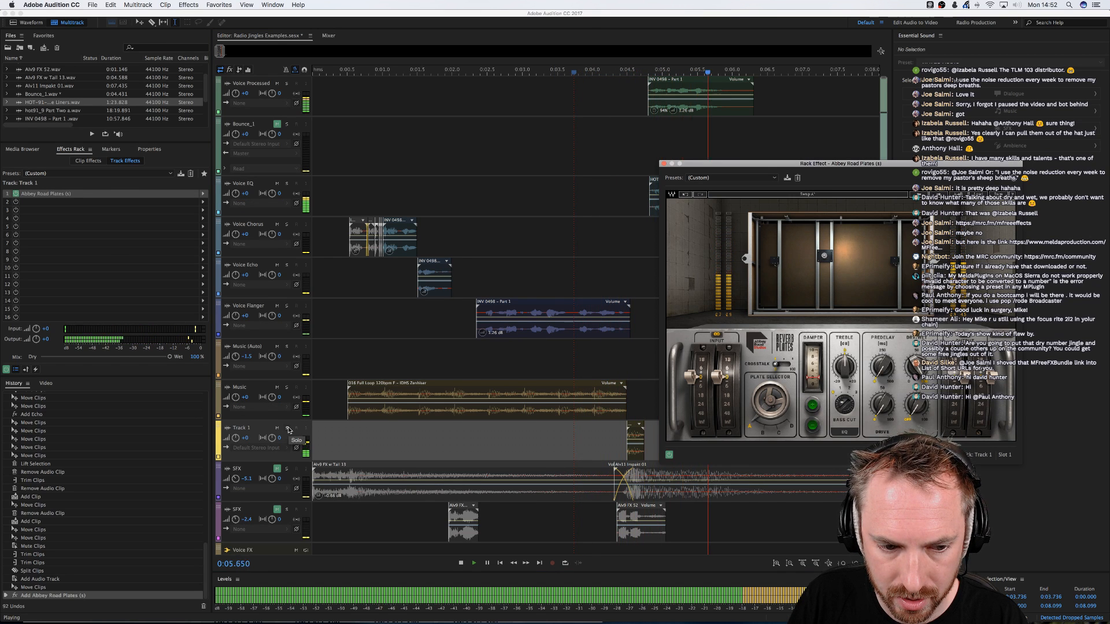
Solo Track 1 and play from about 3.7 seconds several times to hear the plate reverb on the music tail
left_click(288, 429)
key("space")
left_click_drag(705, 165, 123, 183)
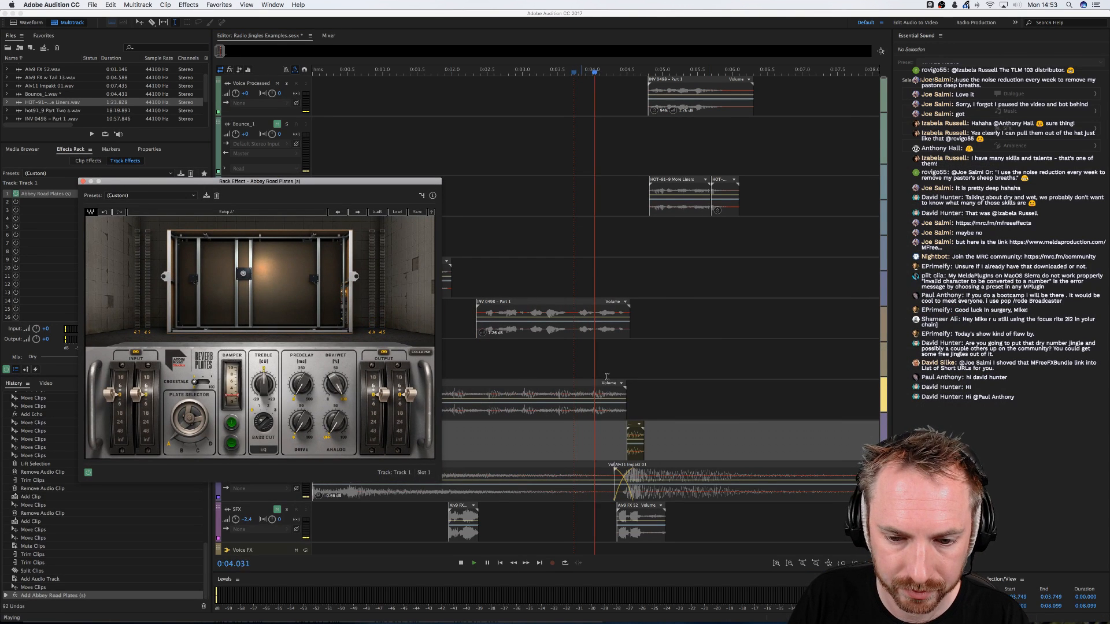
key("space")
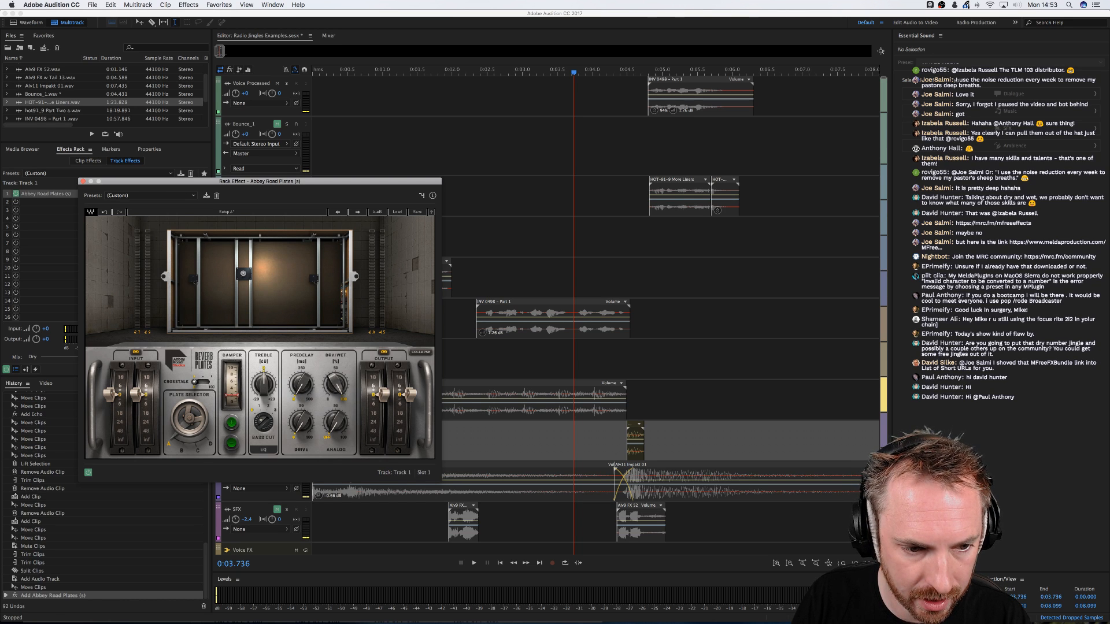
key("space")
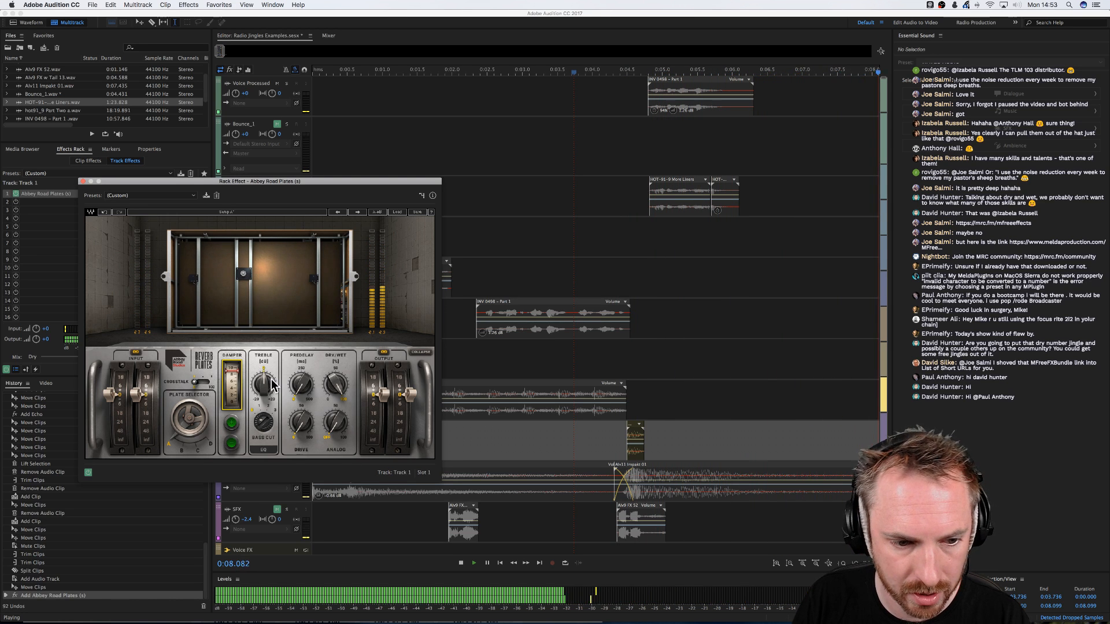
key("space")
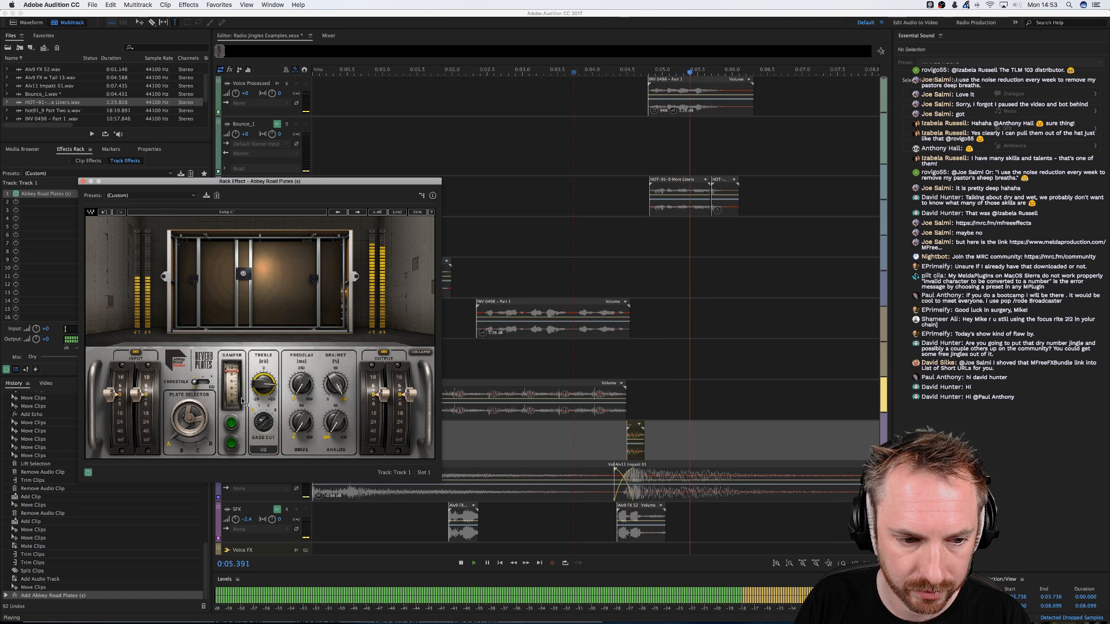
key("space")
Copy the tail clip from Track 1 back to the end of the Music track, play it, and close the reverb window
left_click_drag(635, 429, 639, 399)
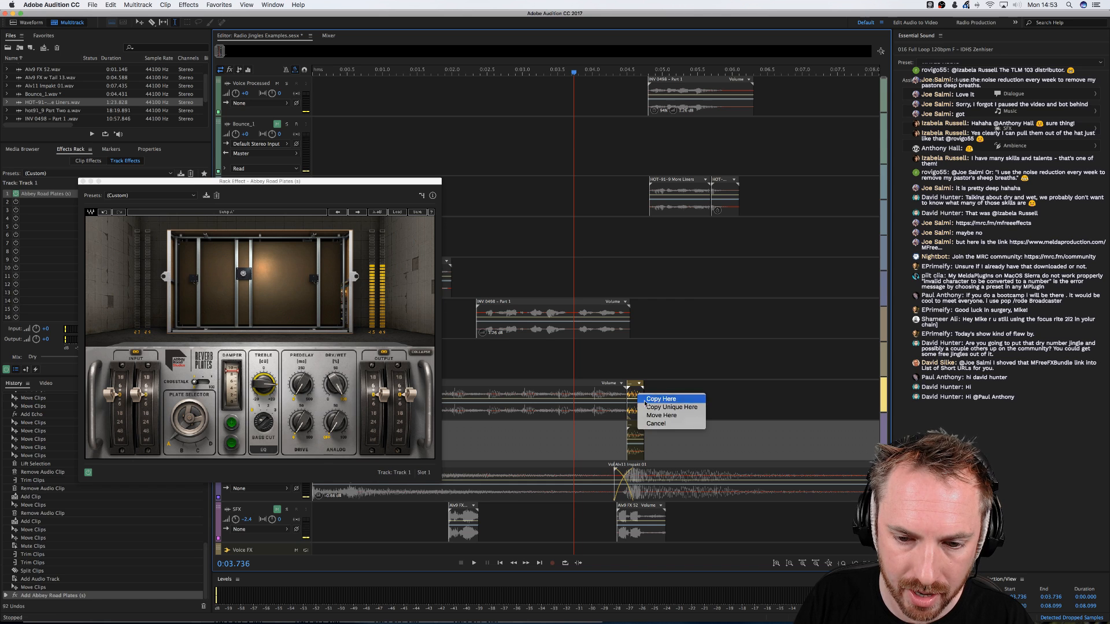
left_click(659, 399)
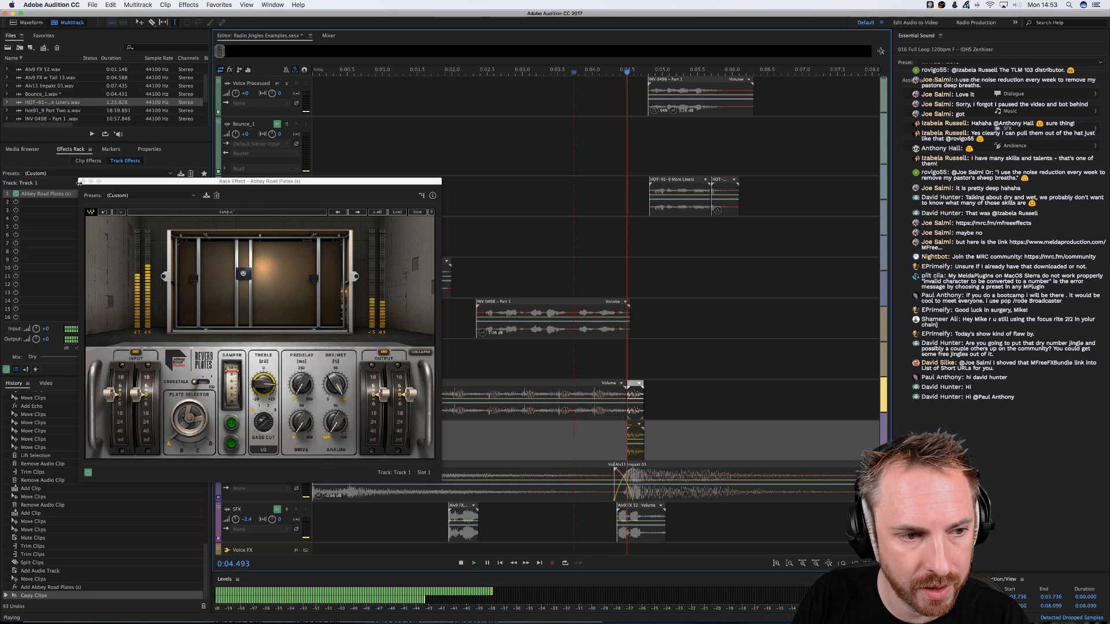
key("space")
left_click(83, 181)
Add fade-outs to the tail clips on the Music track and Track 1, both starting at about 4.6 seconds
left_click(634, 393)
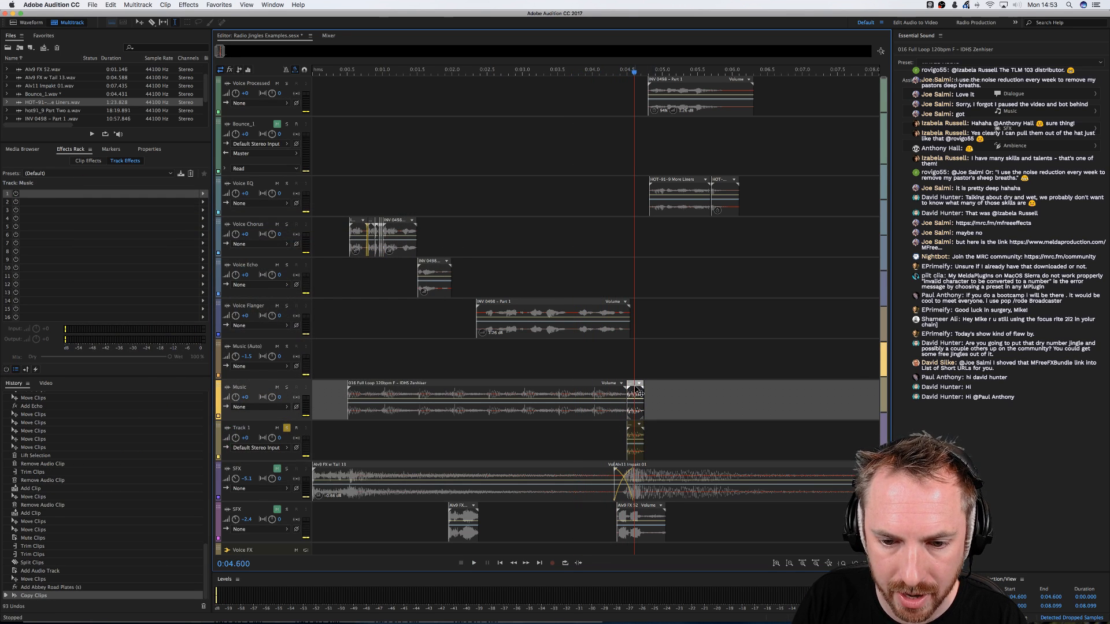
scroll(630, 71, "up", 5)
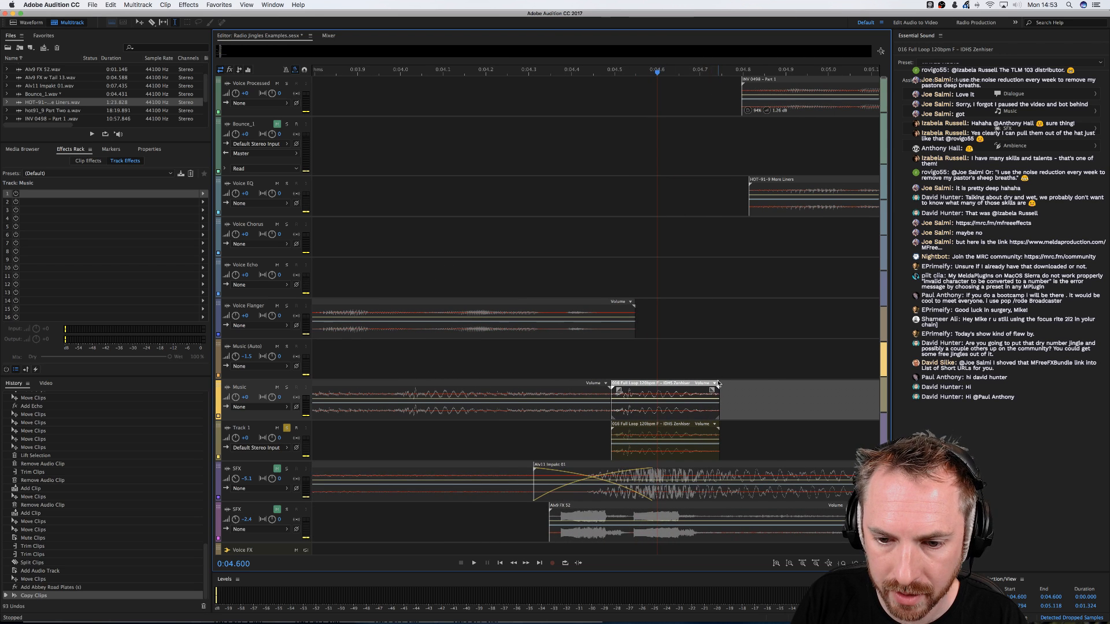
left_click_drag(718, 389, 655, 390)
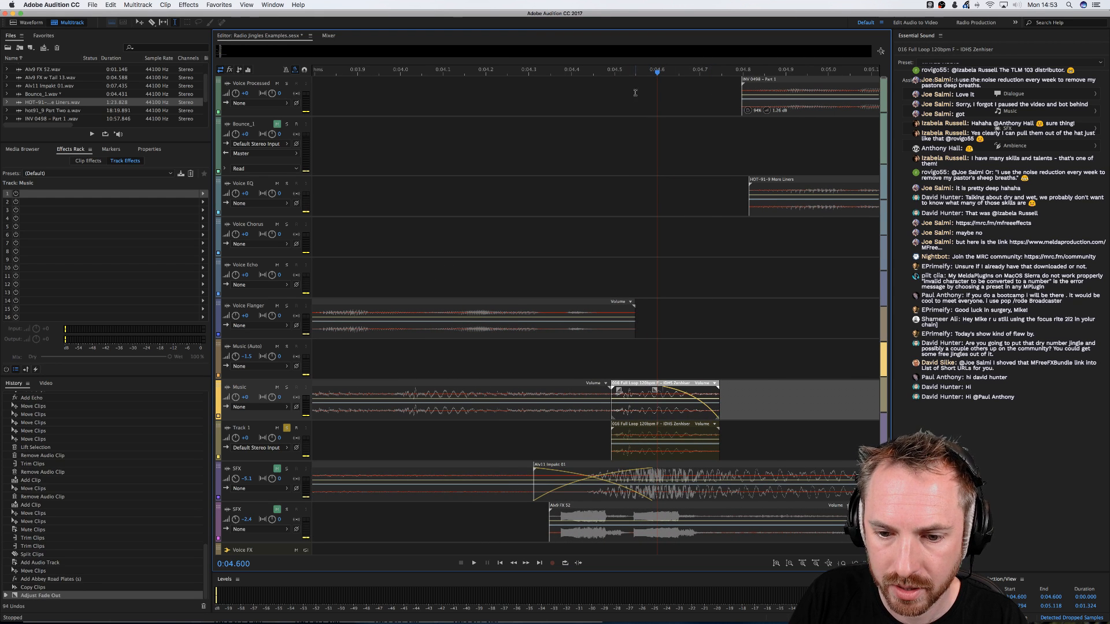
left_click(703, 436)
left_click_drag(713, 431, 674, 431)
Turn off solo on Track 1 and play the jingle from the start to hear the reverberated music ending
scroll(629, 74, "down", 8)
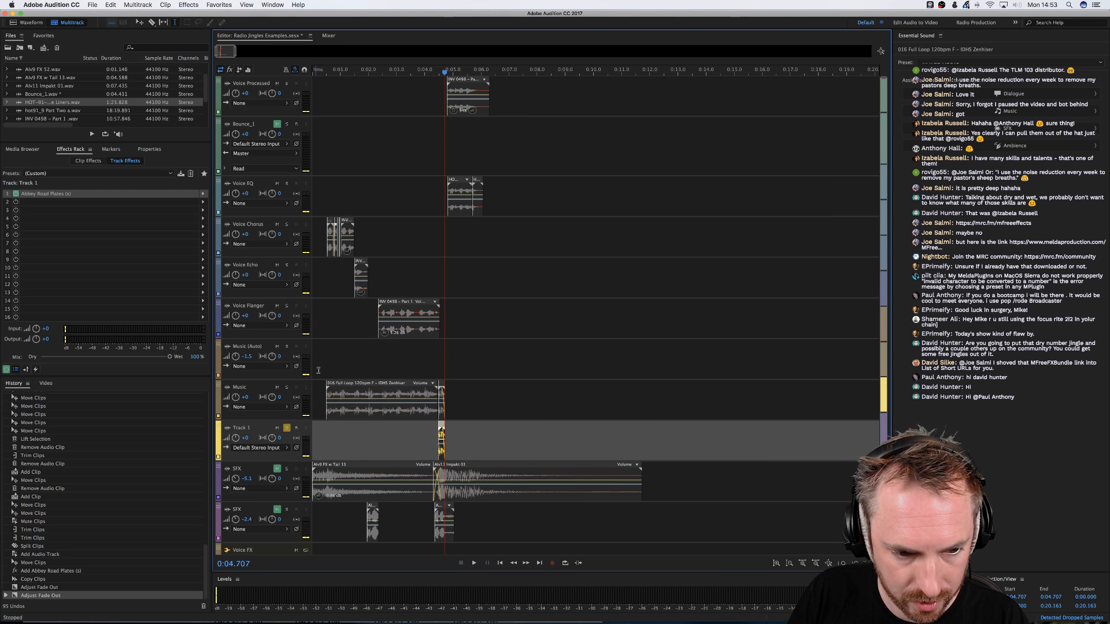
left_click(287, 428)
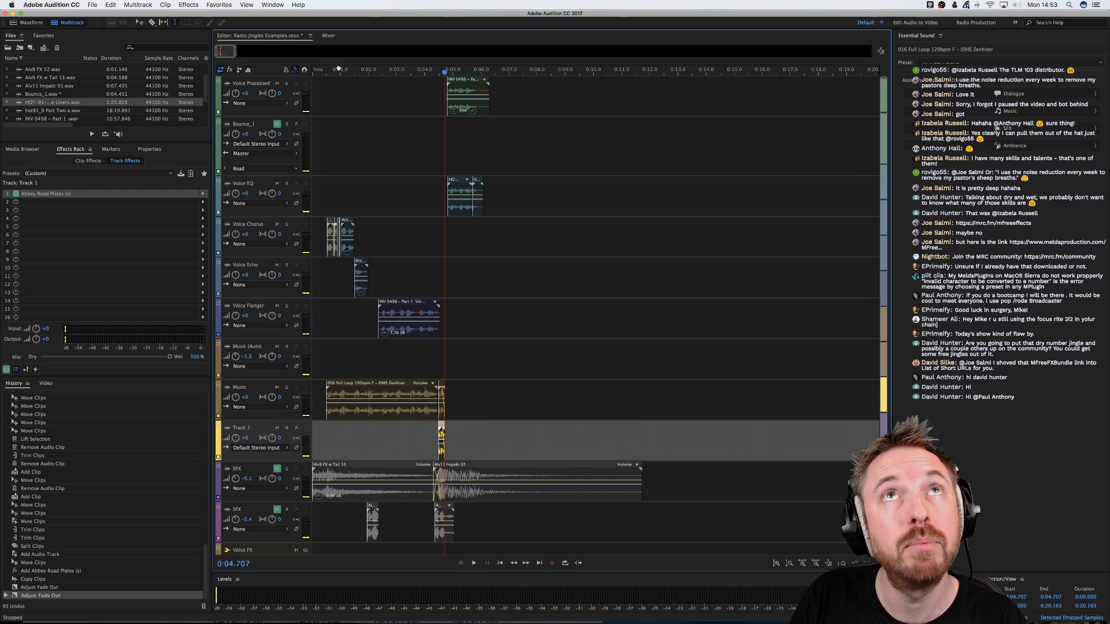
key("Home")
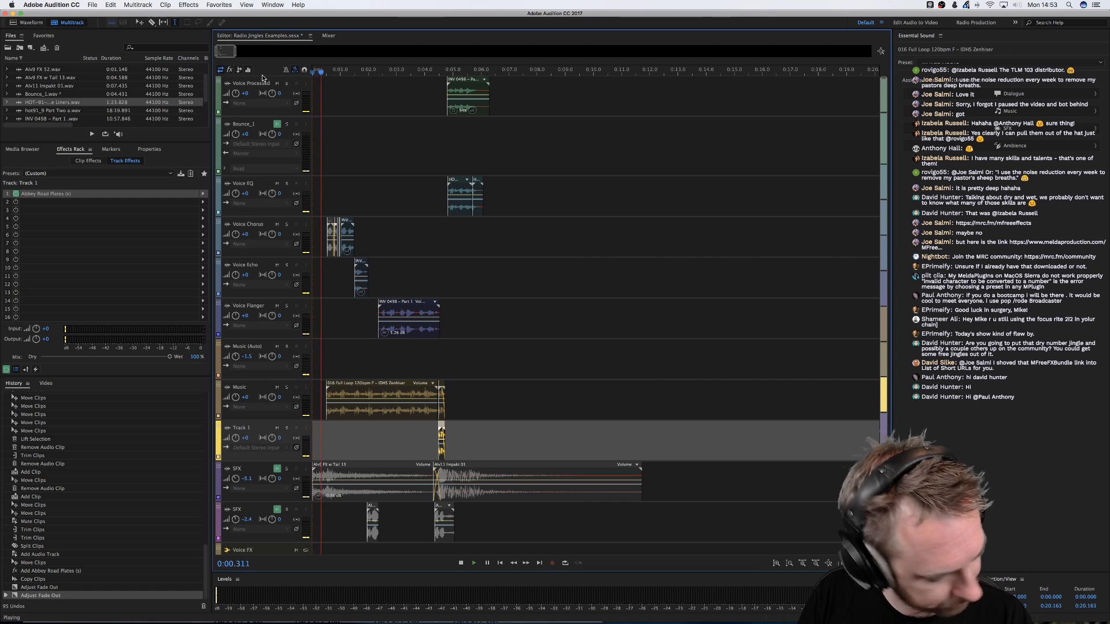
key("space")
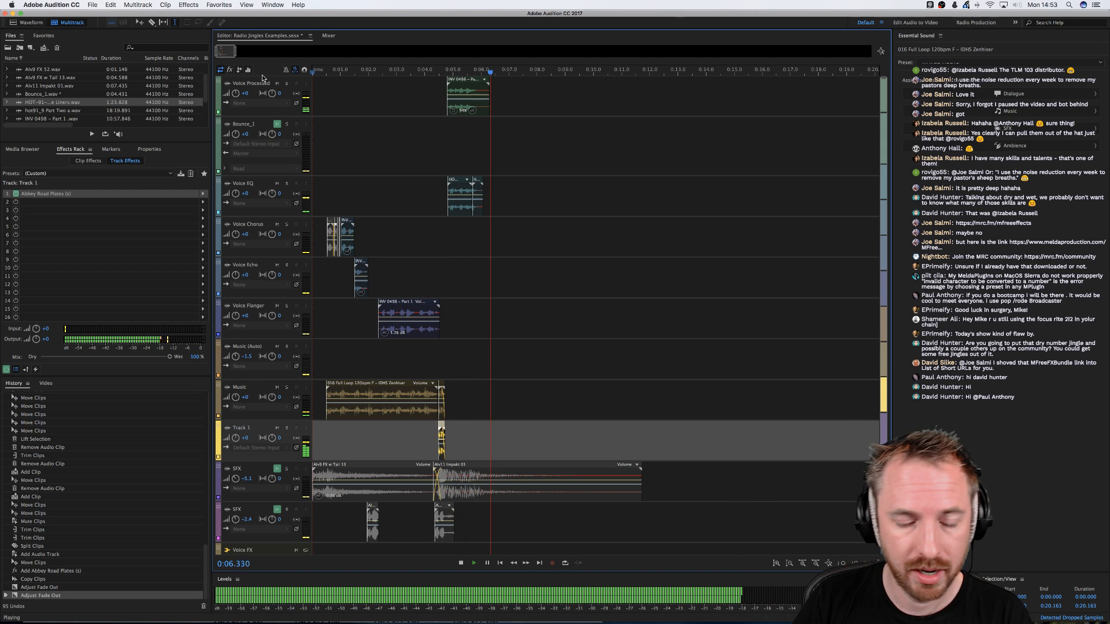
key("space")
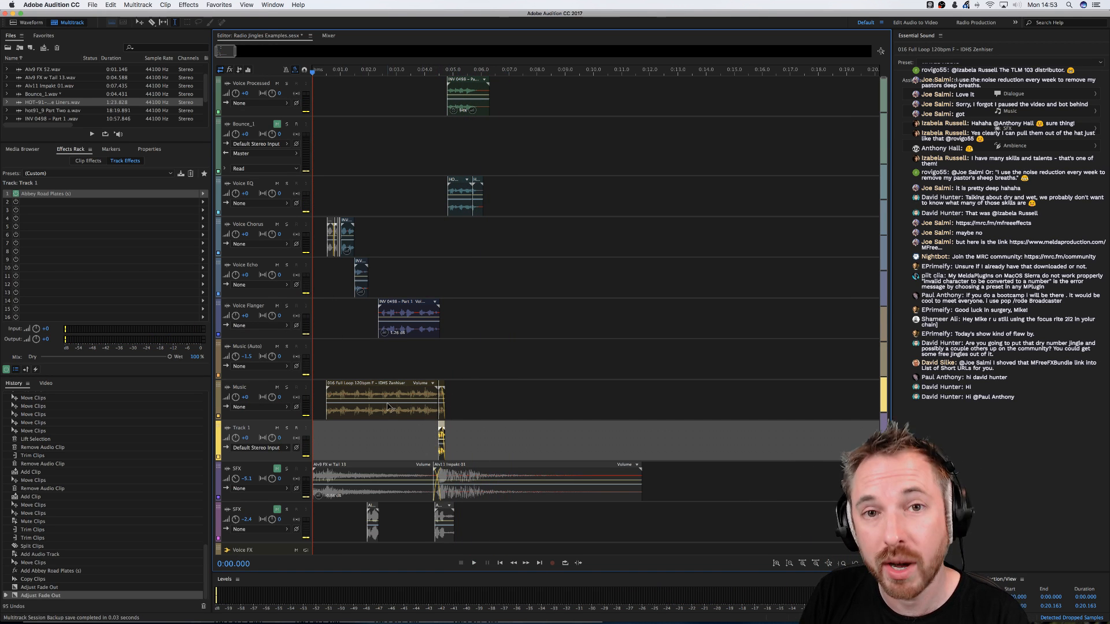
Play from the start with the Music track and Track 1 soloed to hear the music ending with its reverb
key("space")
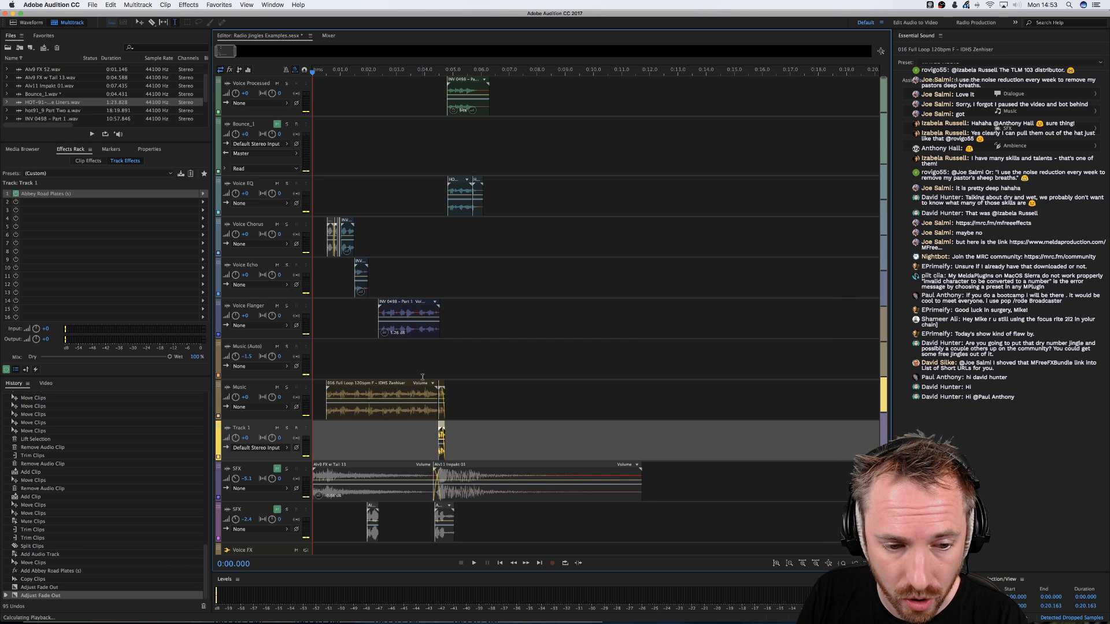
left_click(287, 386)
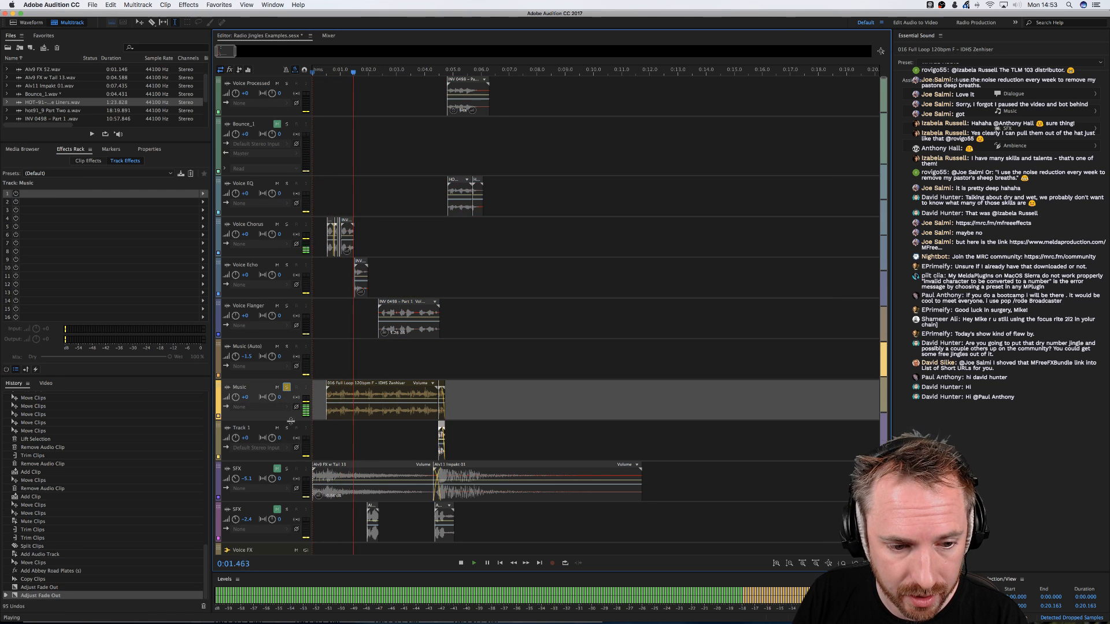
left_click(286, 427)
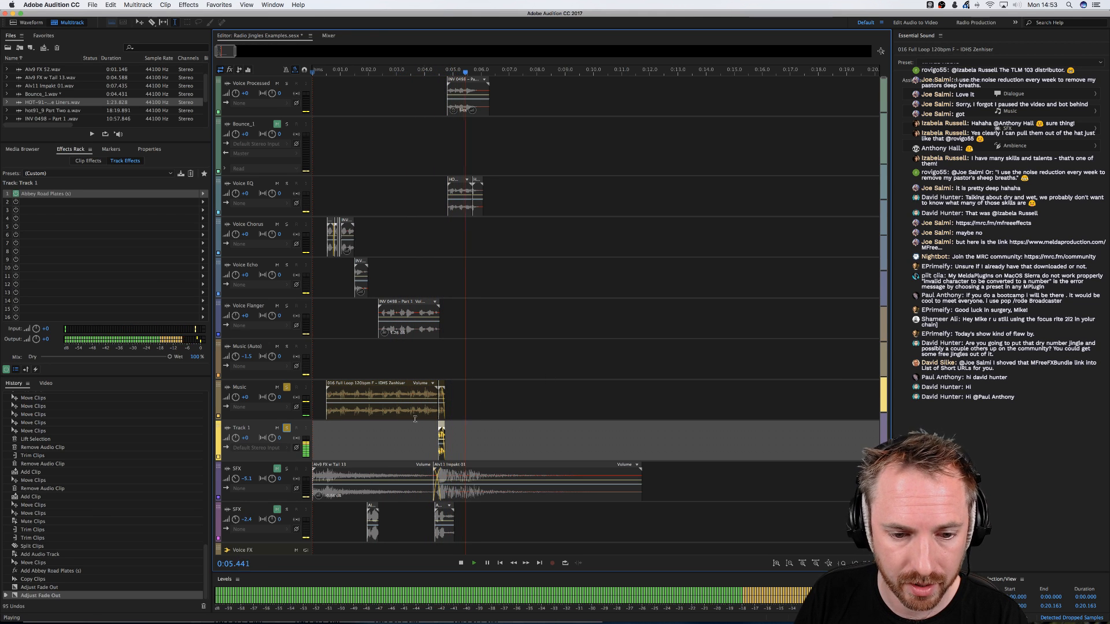
key("space")
Lower the volume envelope of the tail clip on Track 1
scroll(438, 73, "up", 5)
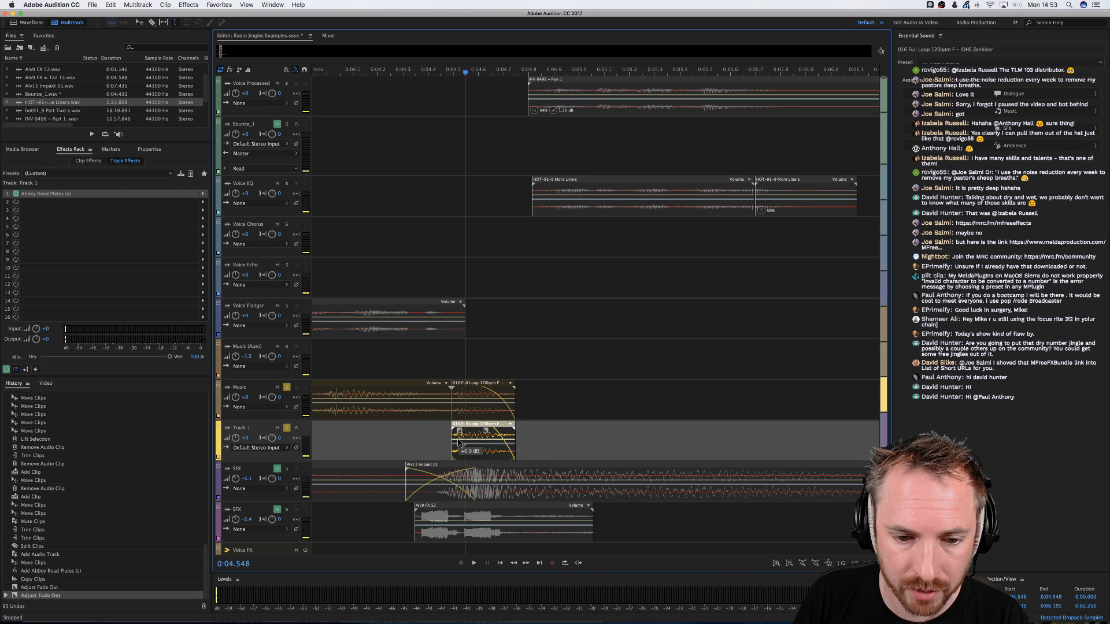
left_click_drag(458, 440, 458, 449)
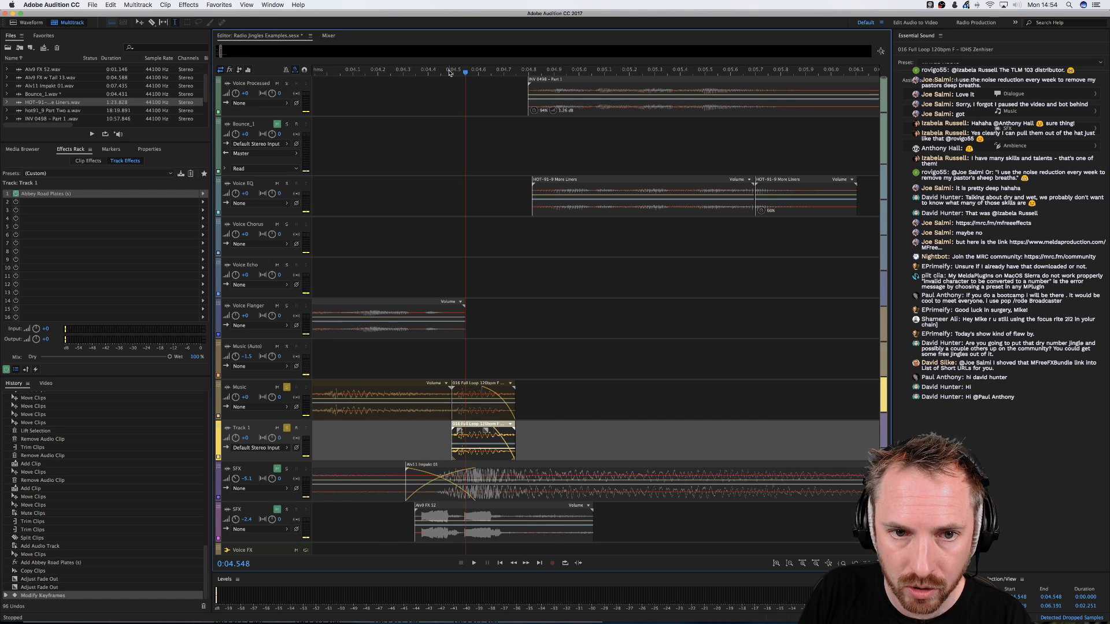
Play the soloed Music track and Track 1 from the start to hear the quieter reverb tail
scroll(449, 72, "down", 5)
key("Home")
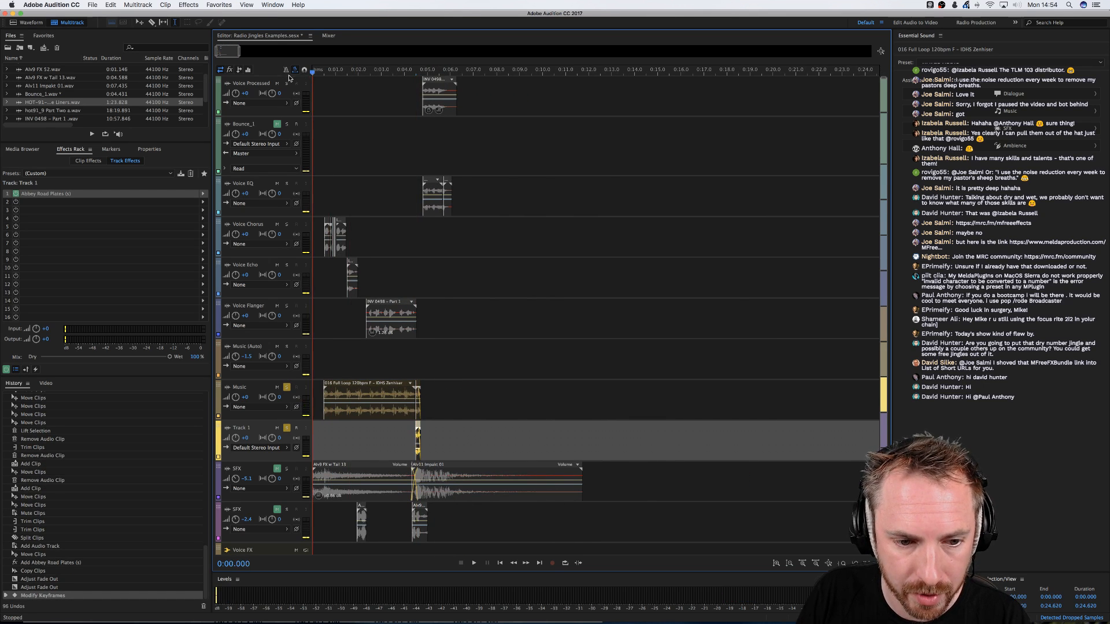
key("space")
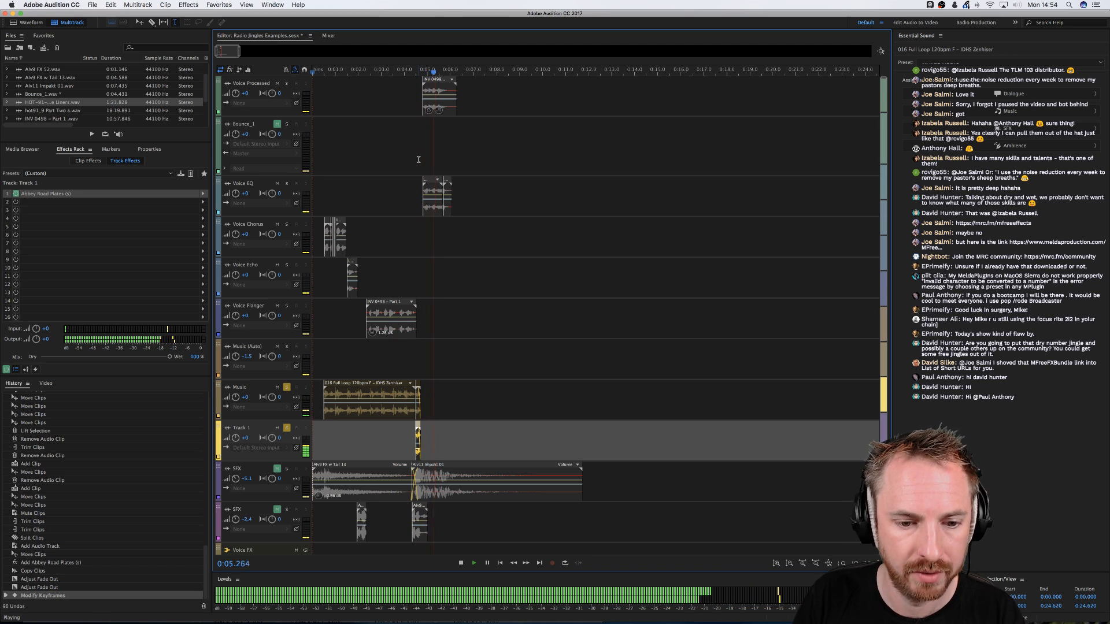
Turn off solo on Track 1 and on the Music track
left_click(366, 358)
left_click(289, 427)
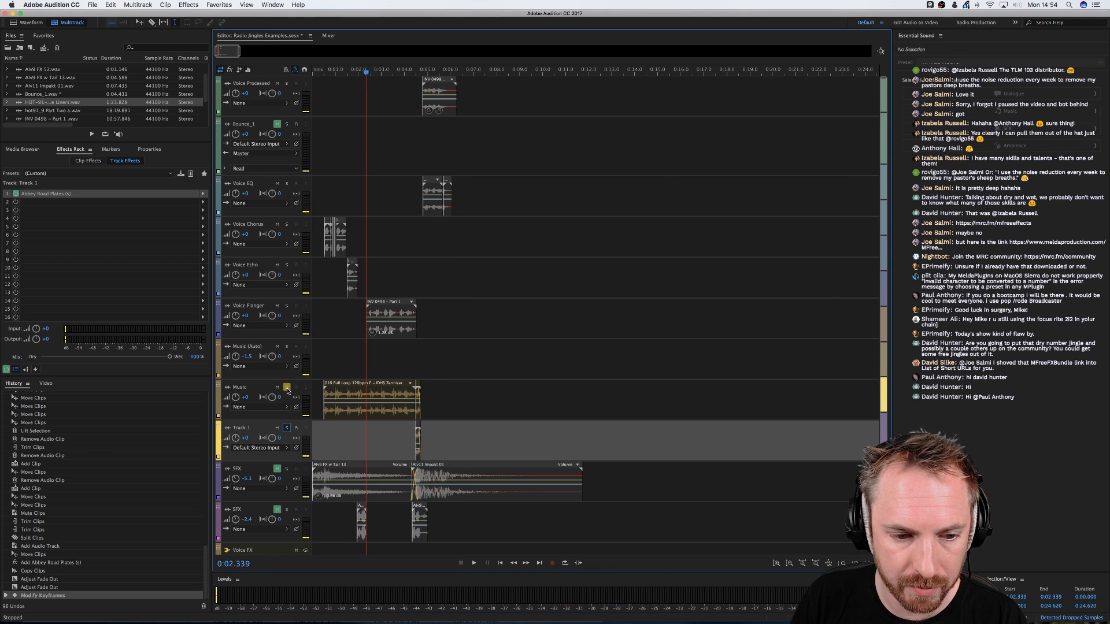
left_click(287, 388)
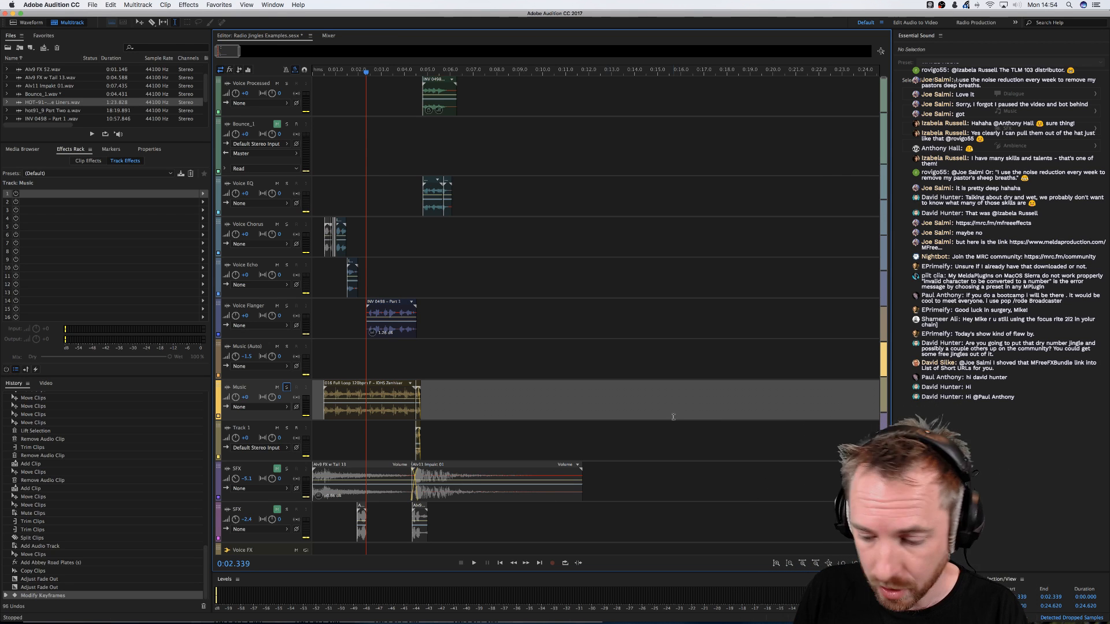
Turn on the Echo effect on the Voice Echo track and play the jingle from about 0.25 seconds
left_click(322, 316)
scroll(319, 75, "up", 4)
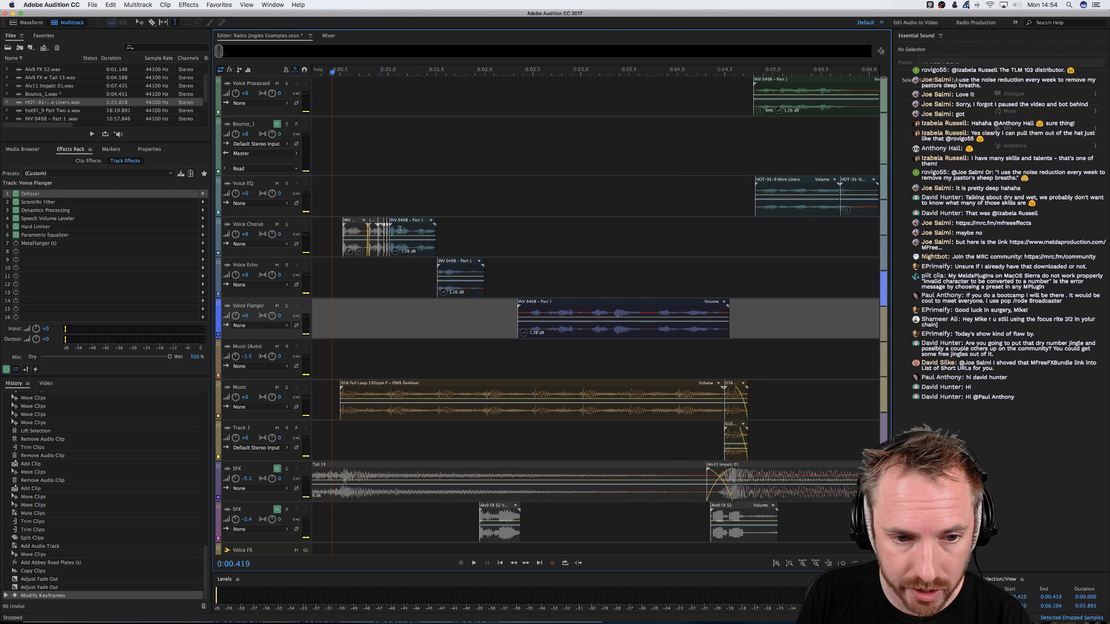
left_click(386, 282)
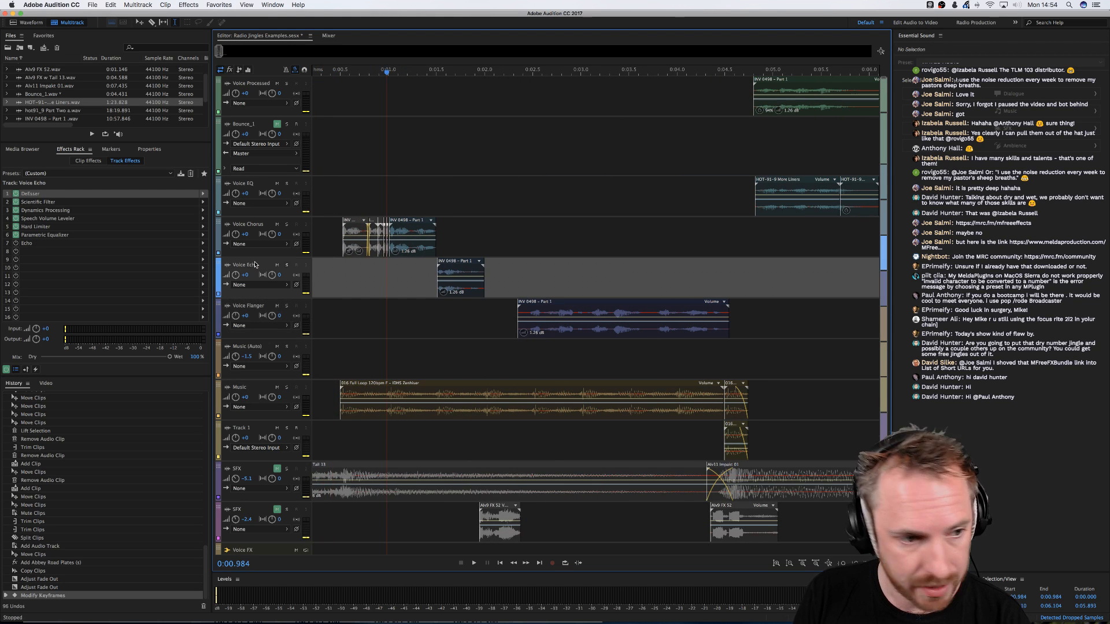
left_click(16, 243)
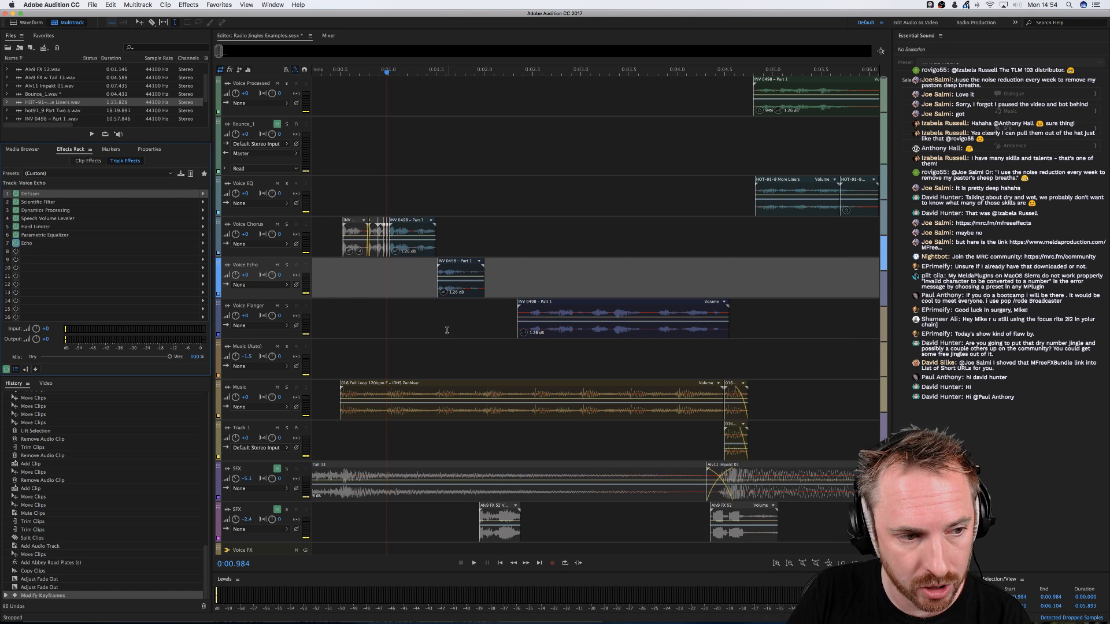
scroll(599, 75, "down", 2)
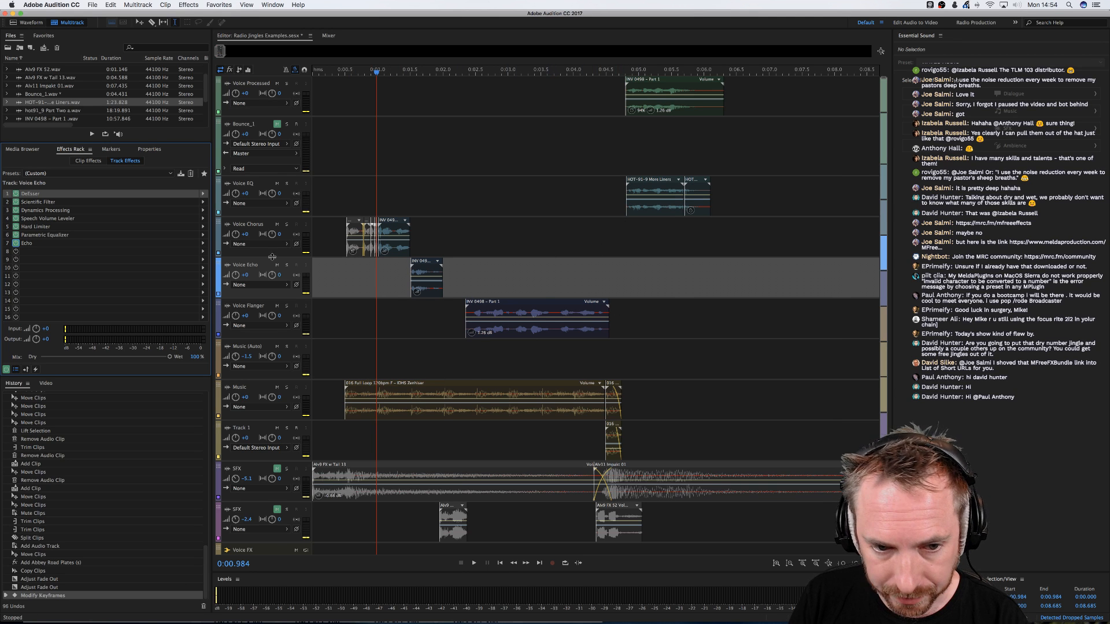
left_click(328, 273)
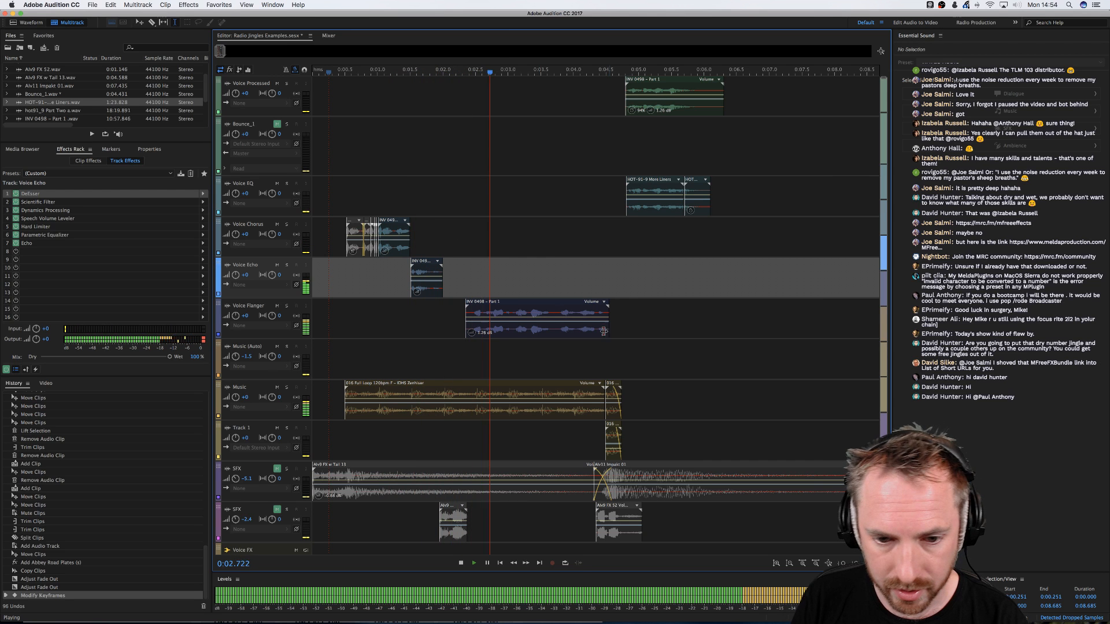
Mute the Music track and Track 1, and play the voice tracks on their own from near the start
left_click(277, 387)
key("space")
left_click(278, 429)
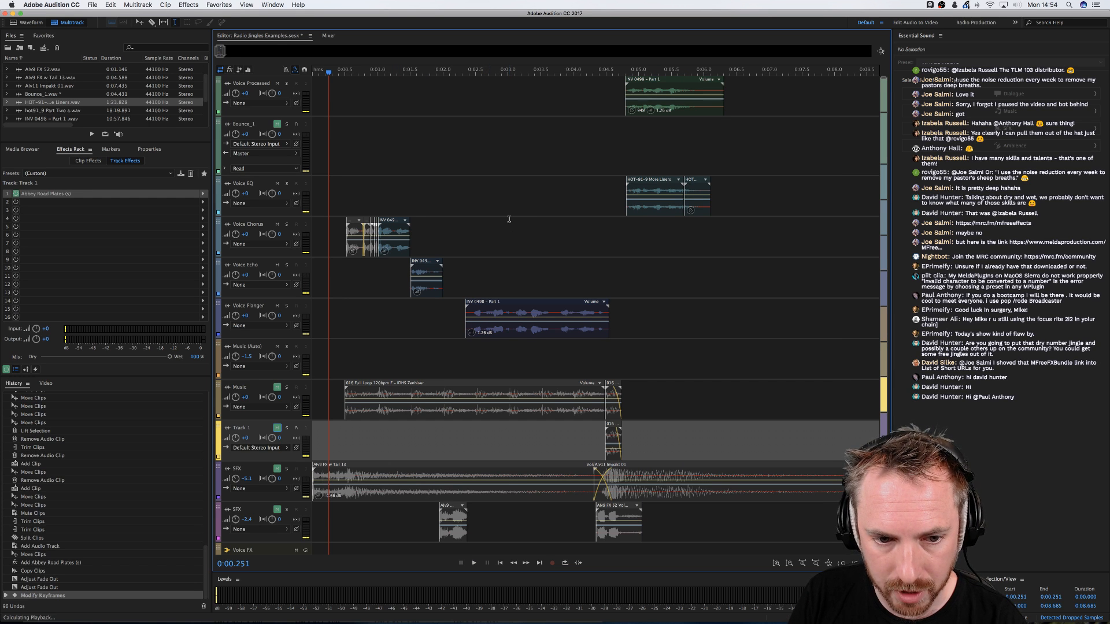
key("space")
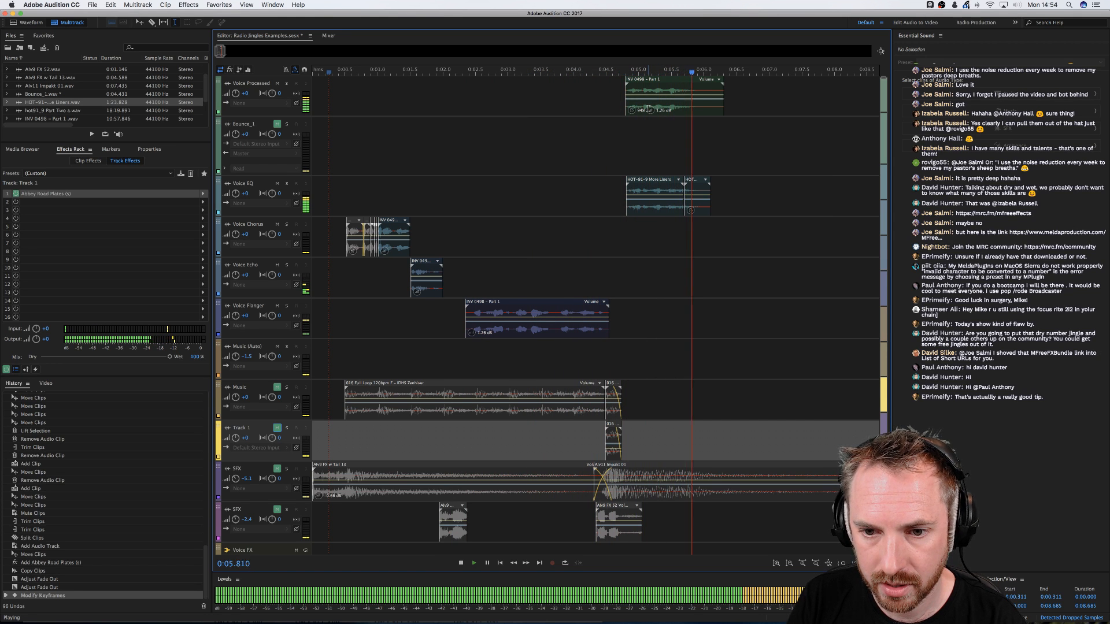
key("space")
Add pan keyframes to the first HOT-91-9 More Liners clip on Voice EQ so it sweeps from right to left
left_click(656, 204)
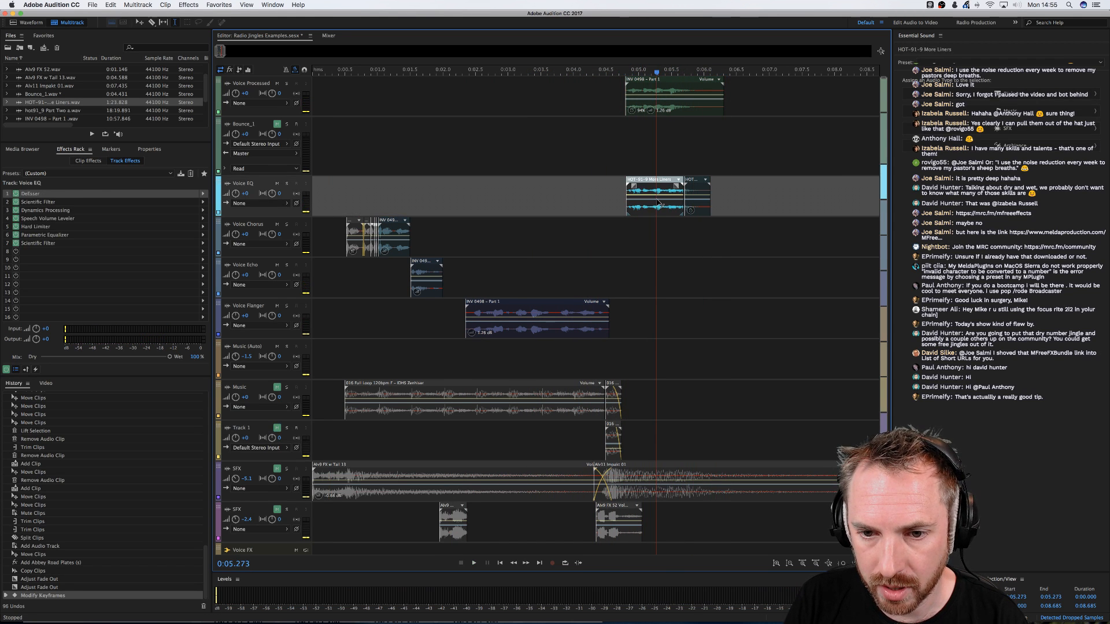
left_click(650, 201)
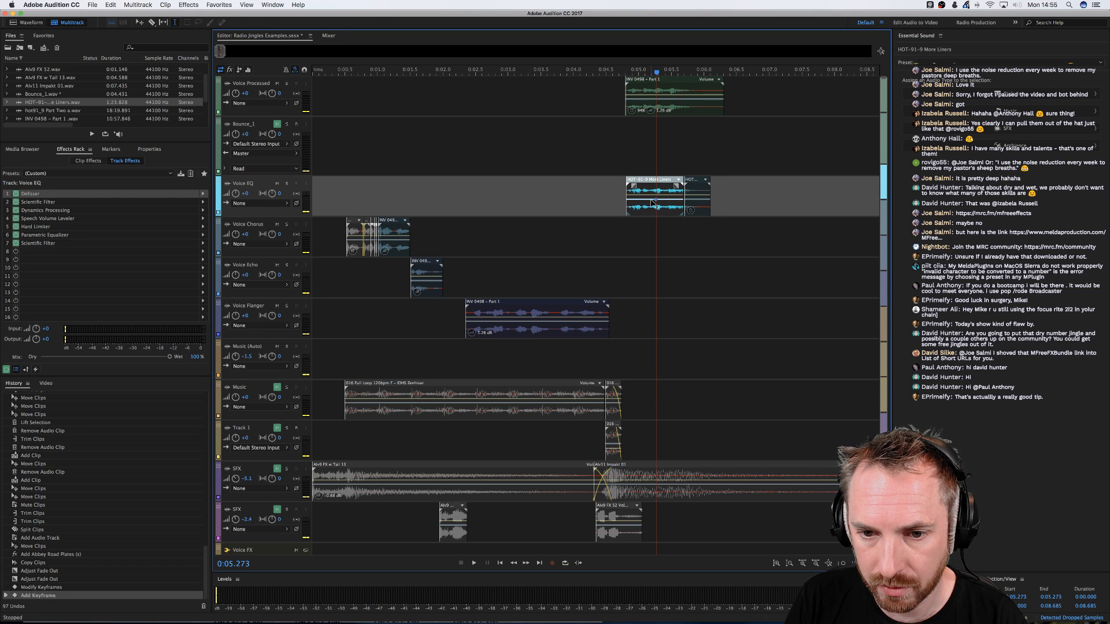
left_click_drag(651, 201, 669, 183)
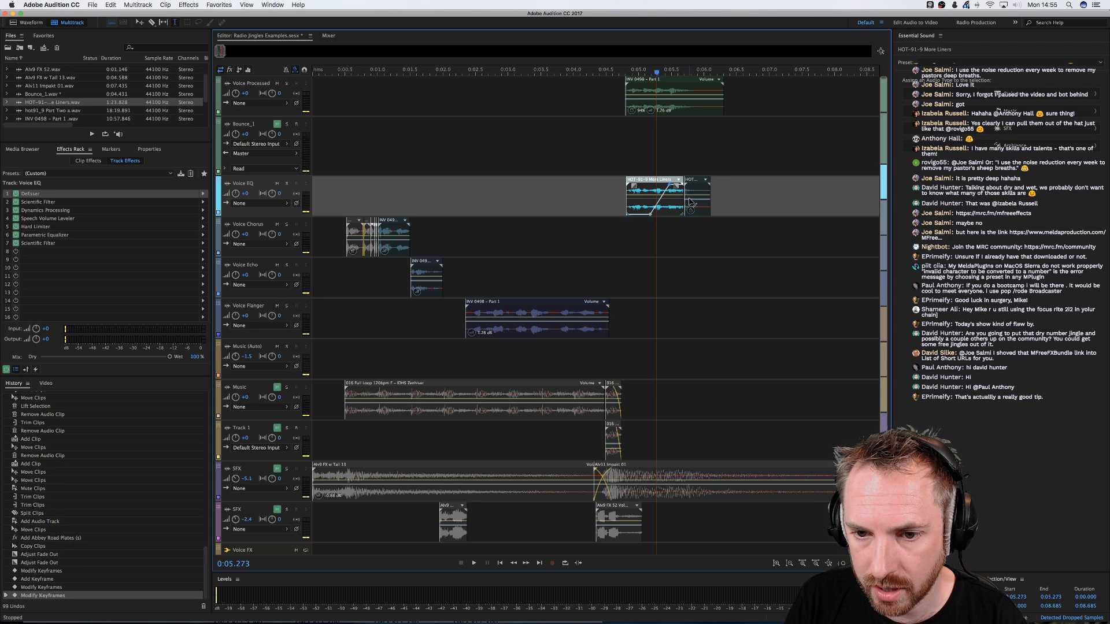
left_click(690, 204)
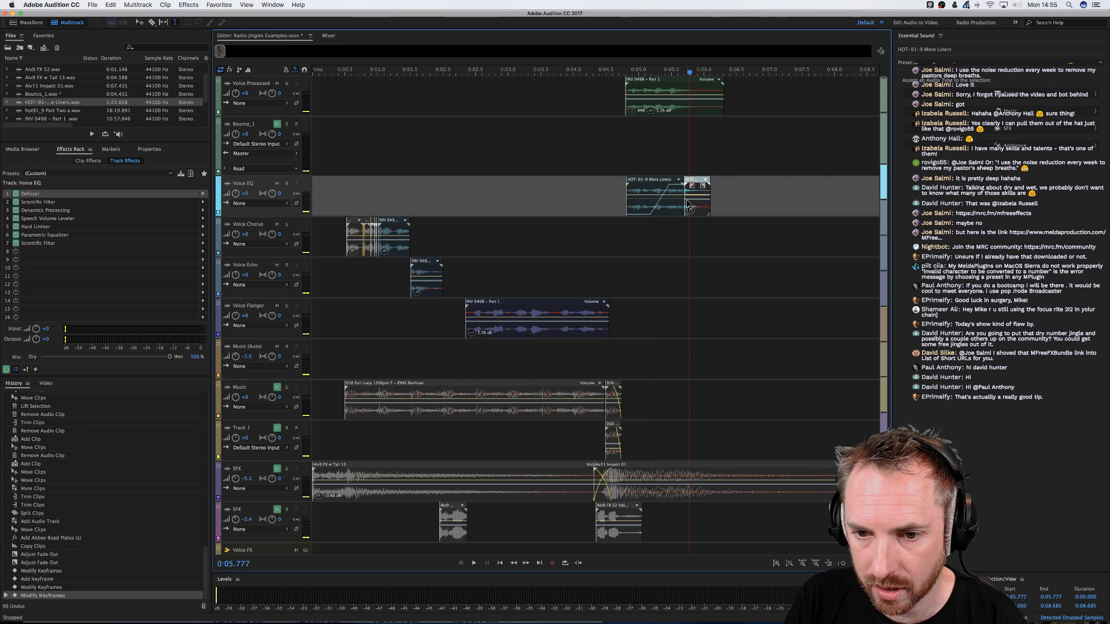
Add pan keyframes sweeping the INV 0498 - Part 1 clip on Voice Processed from left to R100, and play the panned ending
left_click(653, 102)
left_click(655, 99)
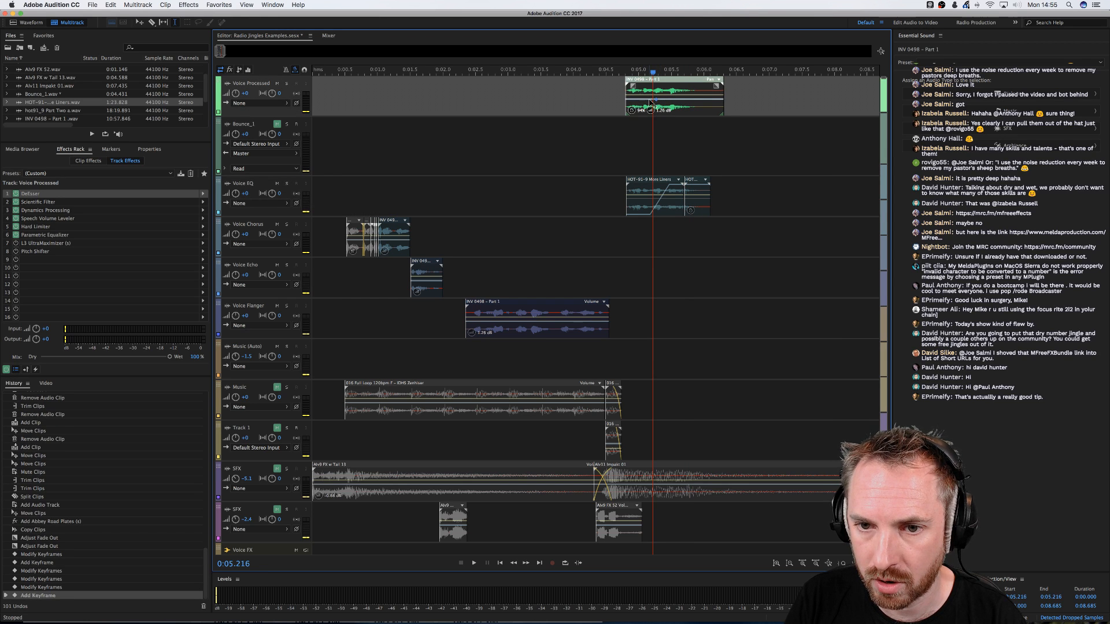
left_click_drag(651, 99, 651, 85)
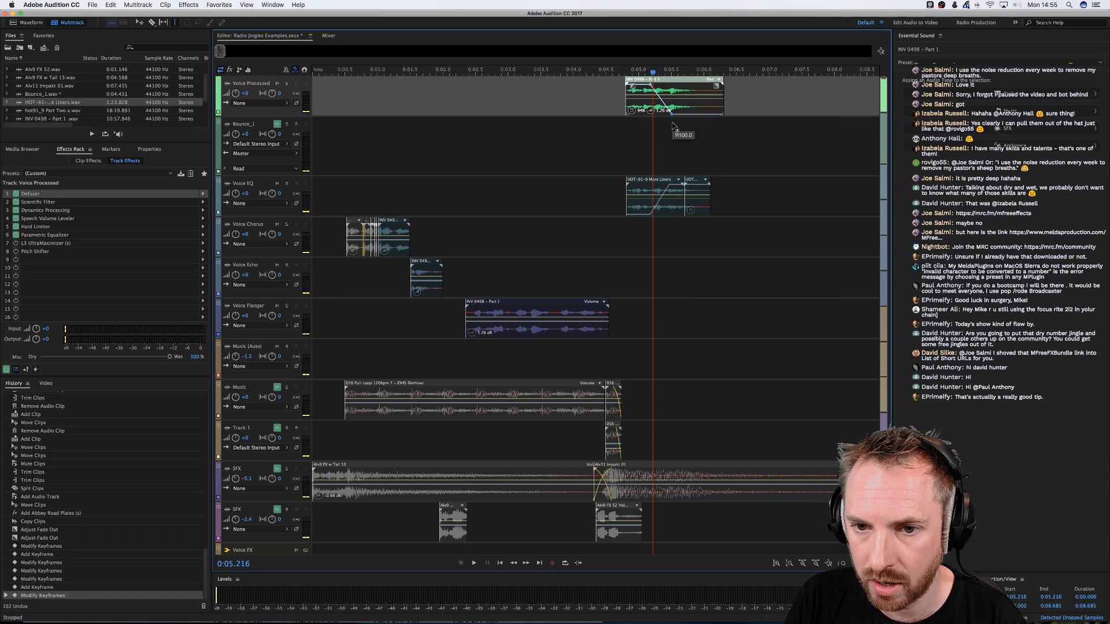
left_click(611, 133)
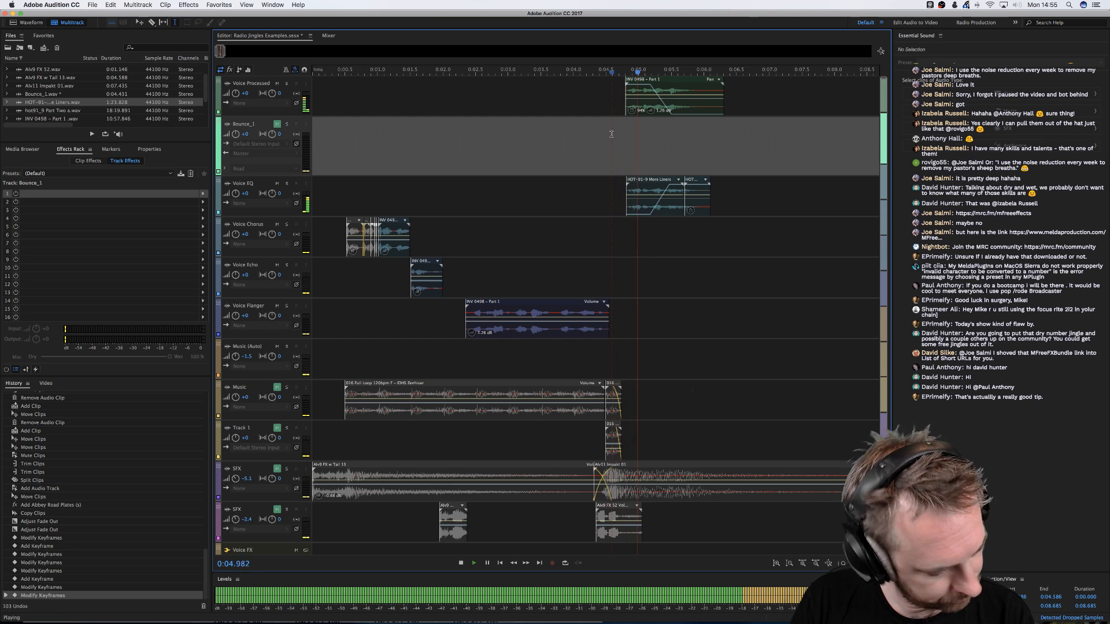
key("space")
Move the closing INV 0498 clip to Voice EQ and the HOT-91-9 clips to Voice Echo, and play from about 3.6 seconds
left_click_drag(634, 108, 747, 193)
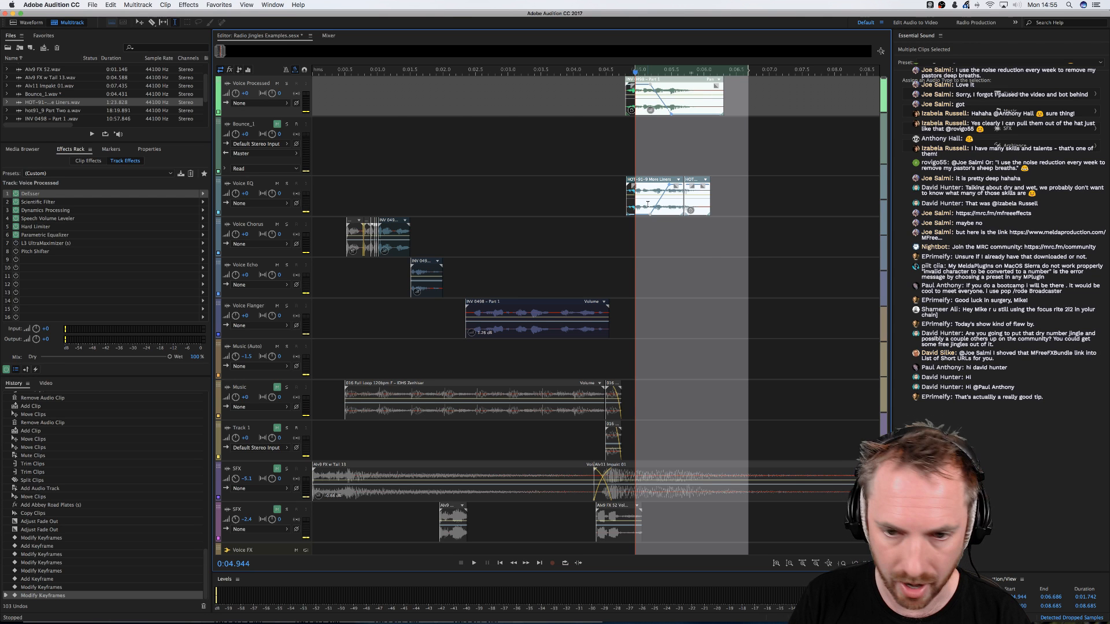
left_click_drag(648, 181, 640, 273)
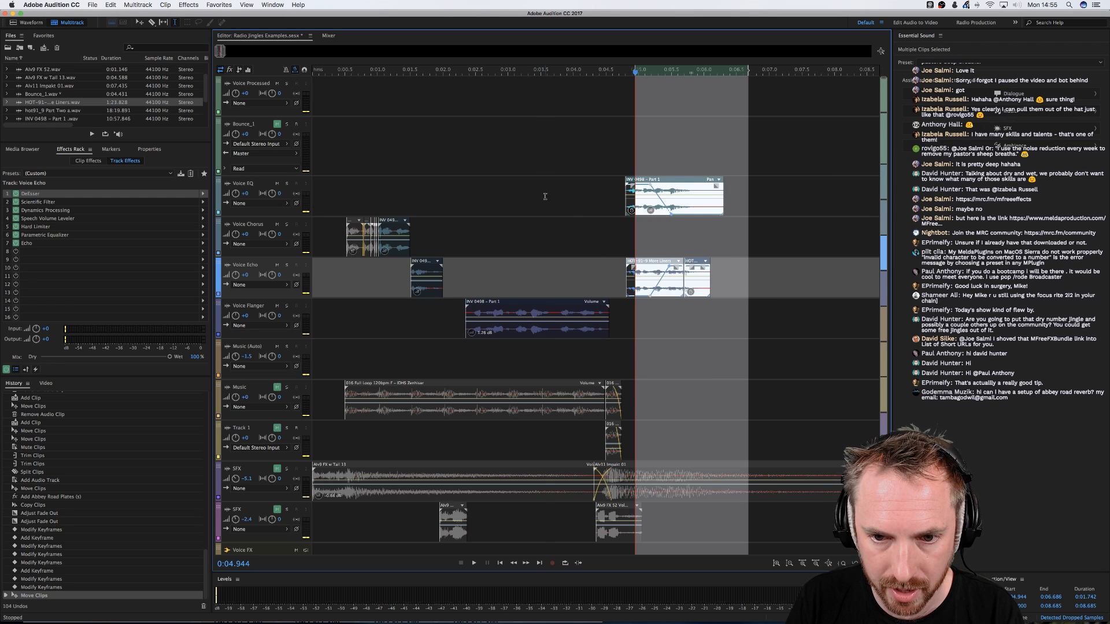
left_click(545, 166)
key("space")
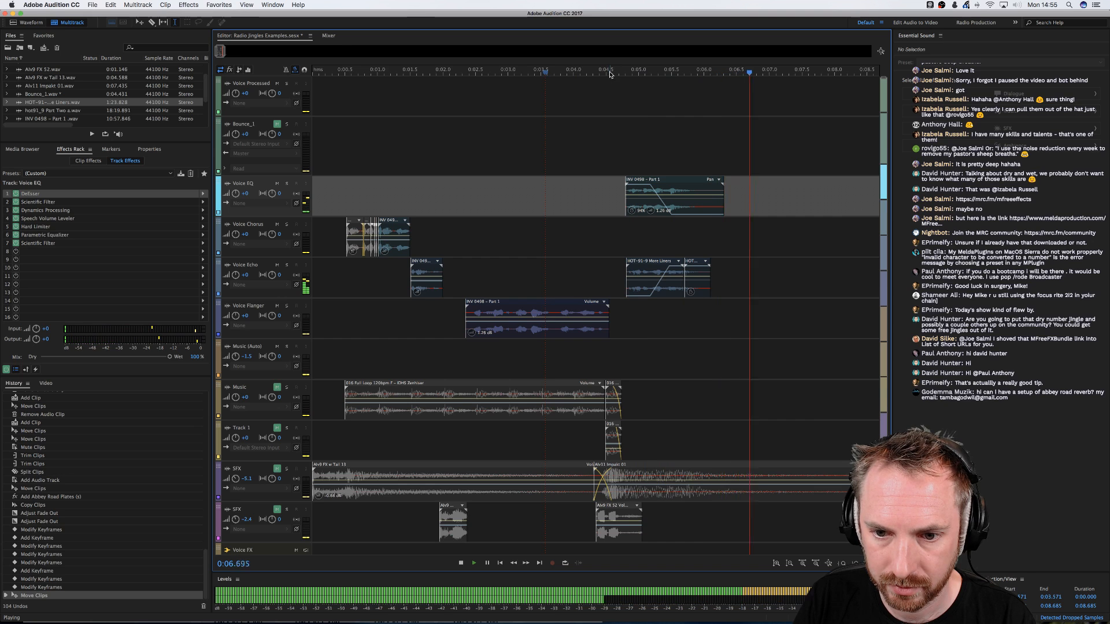
scroll(510, 145, "down", 4)
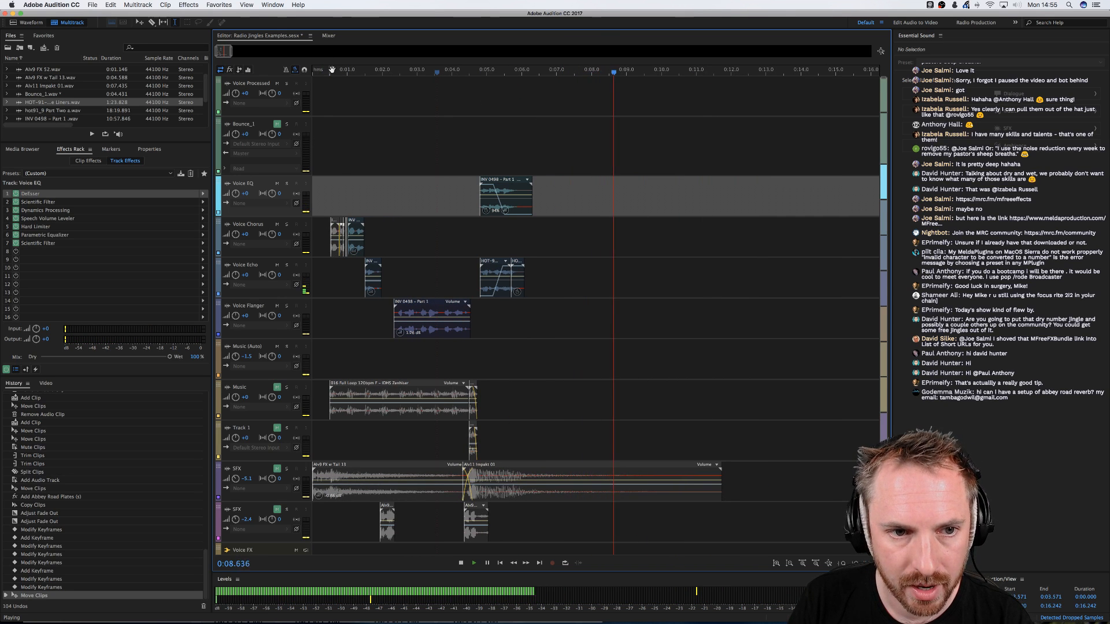
key("space")
Play the voice tracks from the start to hear the echo on the closing lines
left_click_drag(359, 72, 239, 76)
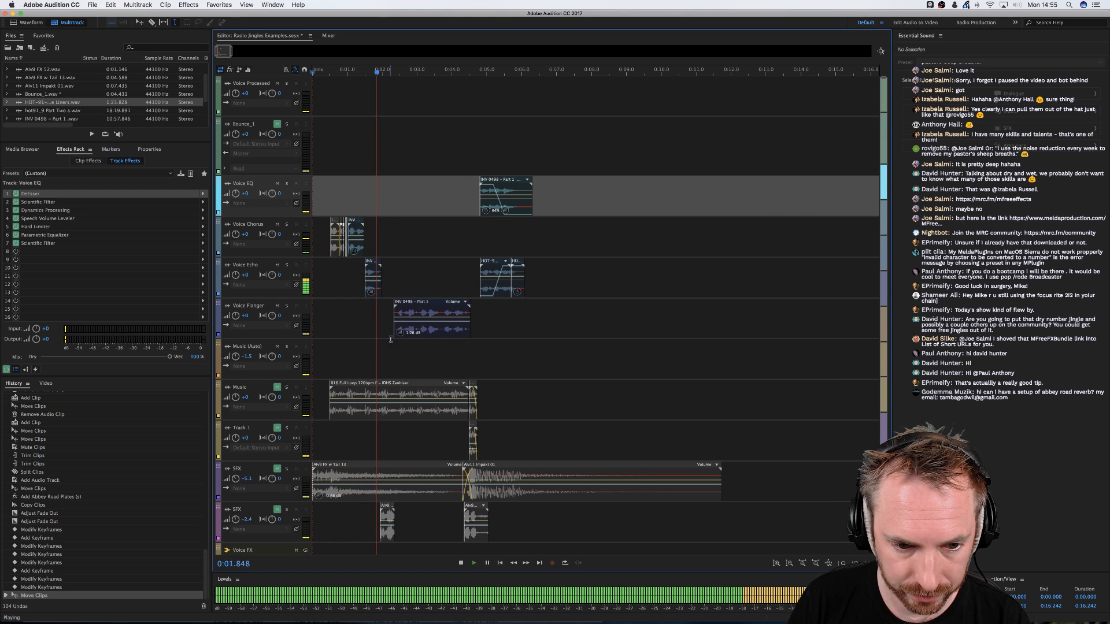
left_click(442, 331)
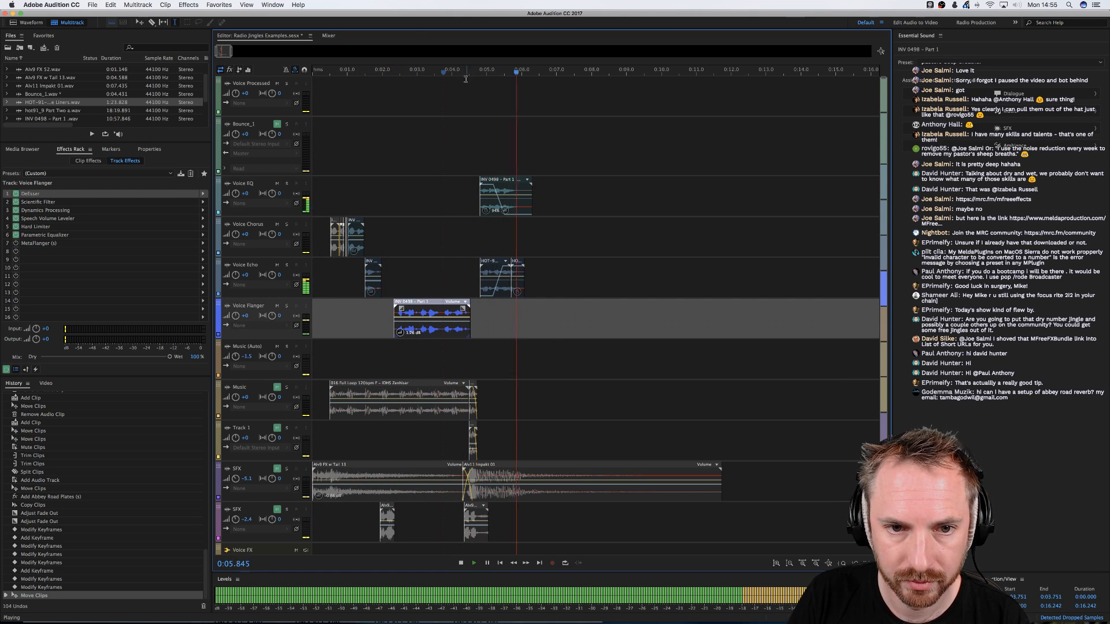
key("space")
Split the Voice Flanger clip at 0:03.766 and move its second part about 0.2 seconds later
scroll(457, 76, "up", 6)
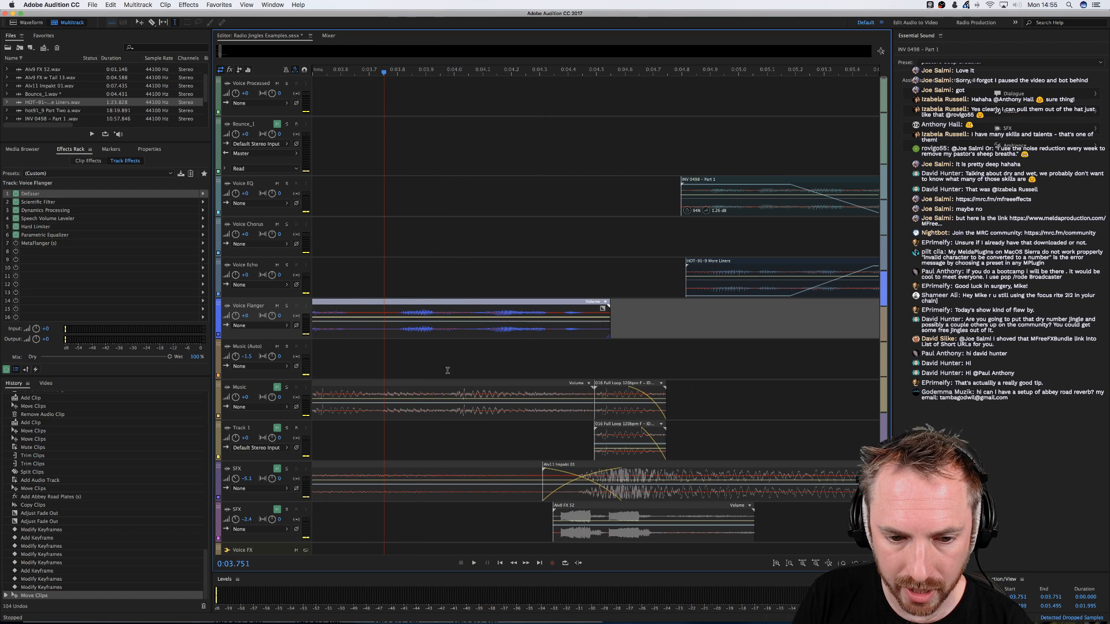
left_click(388, 329)
key("super+k")
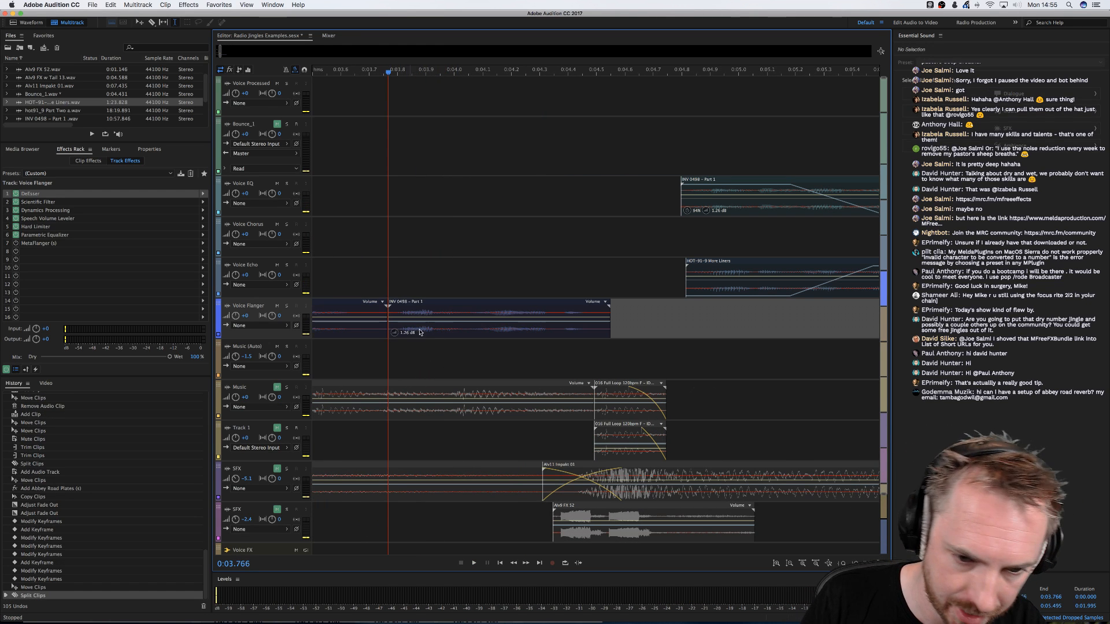
left_click_drag(452, 338, 484, 356)
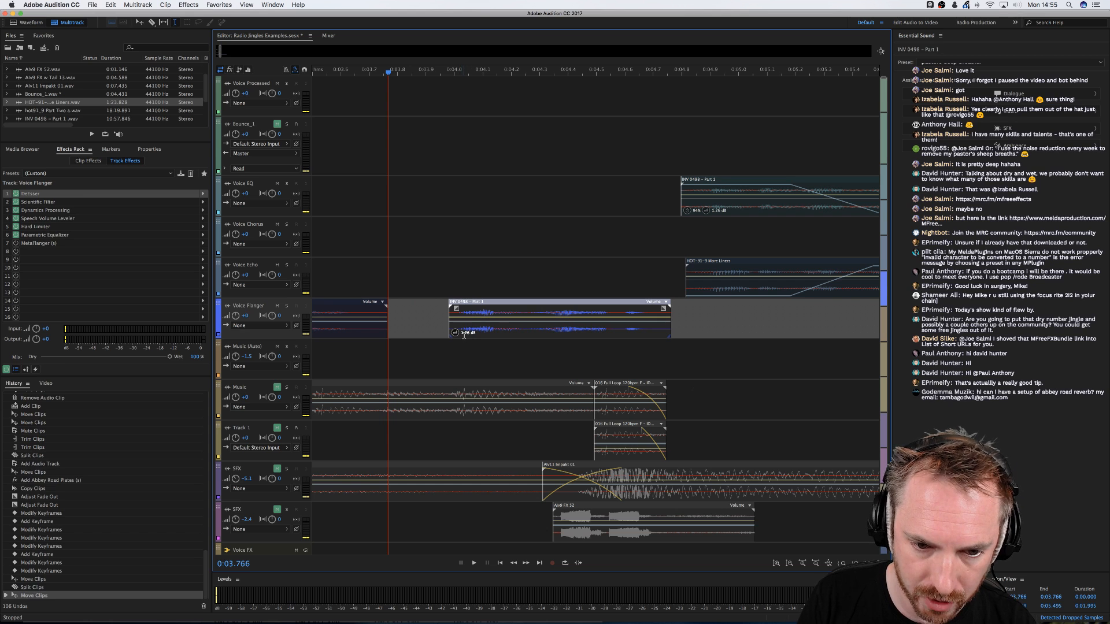
left_click_drag(464, 336, 465, 314)
Play the voices from the start to check the new gap between the two Voice Flanger clips
key("backslash")
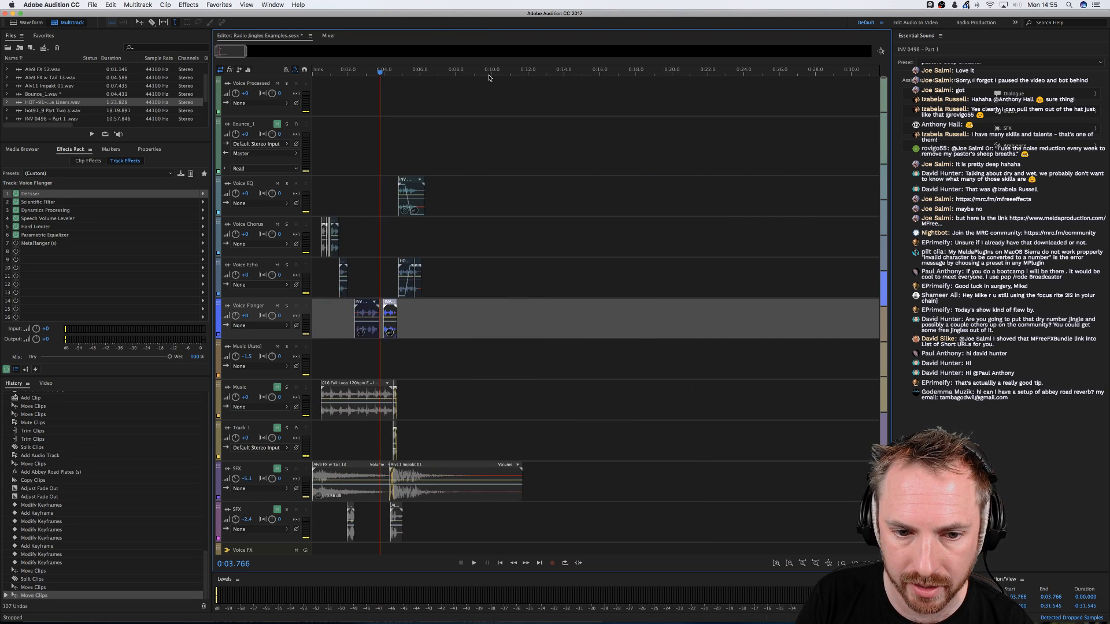
key("Home")
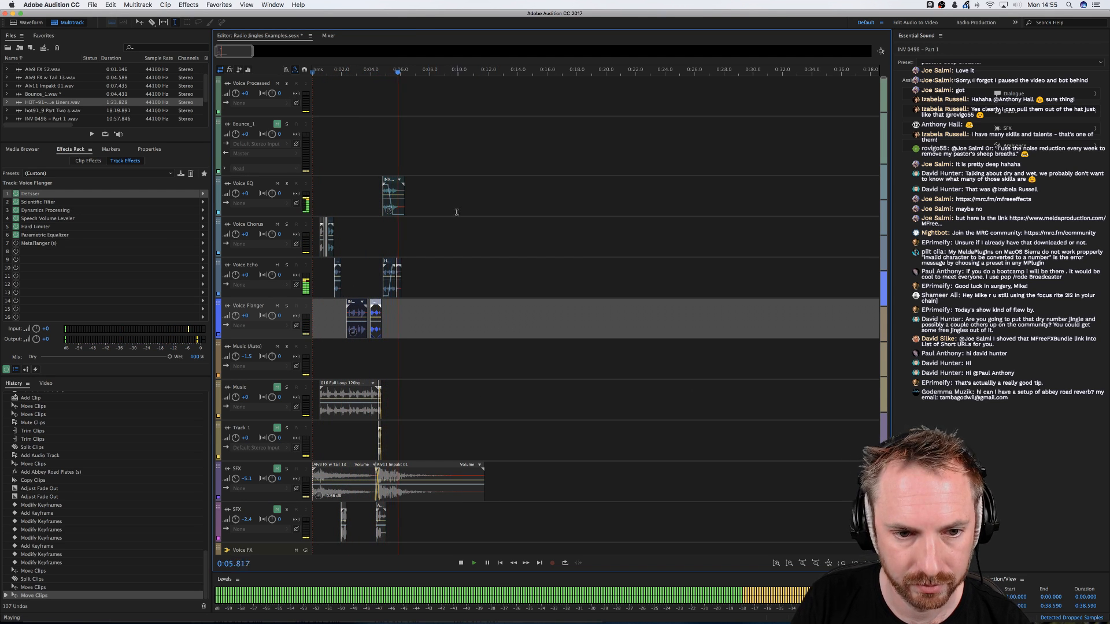
key("space")
scroll(371, 77, "up", 15)
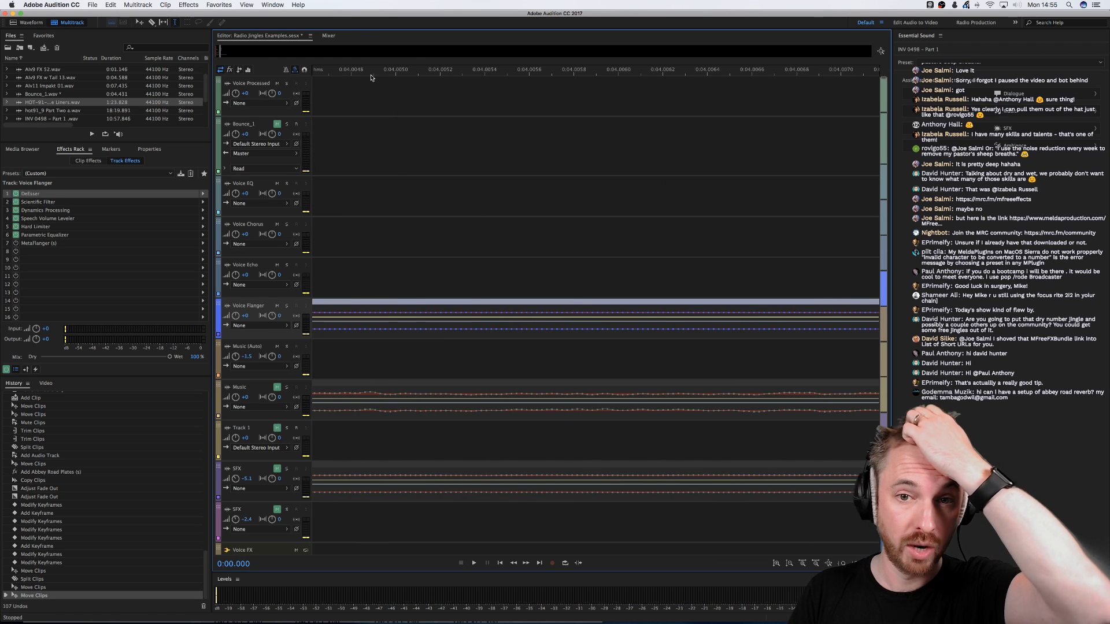
scroll(372, 77, "down", 15)
scroll(371, 78, "down", 6)
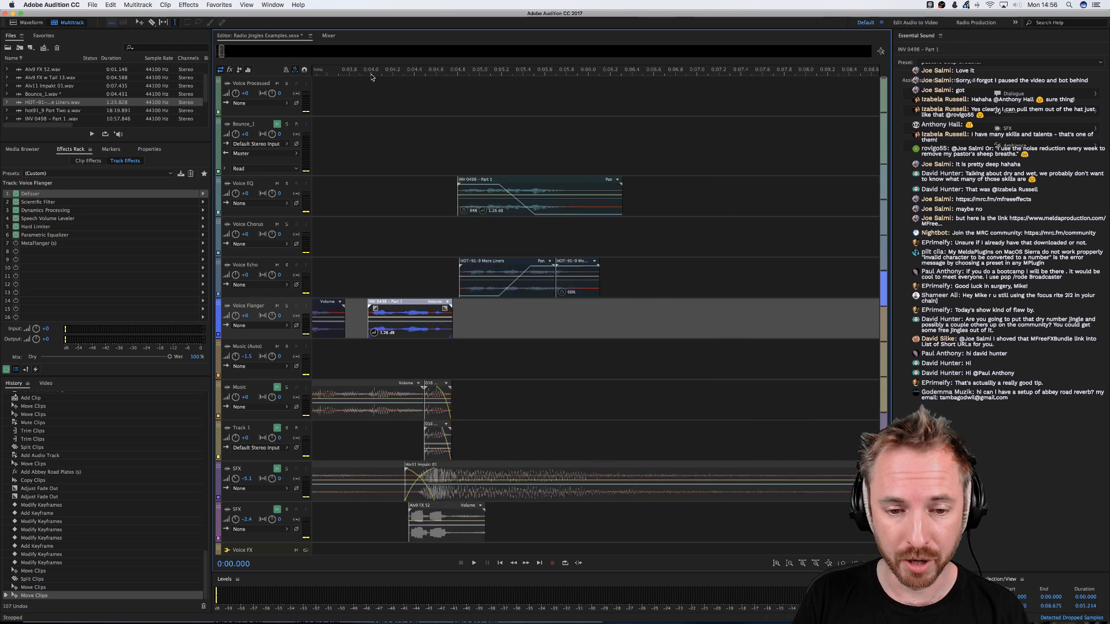
scroll(375, 163, "down", 2)
scroll(375, 162, "up", 2)
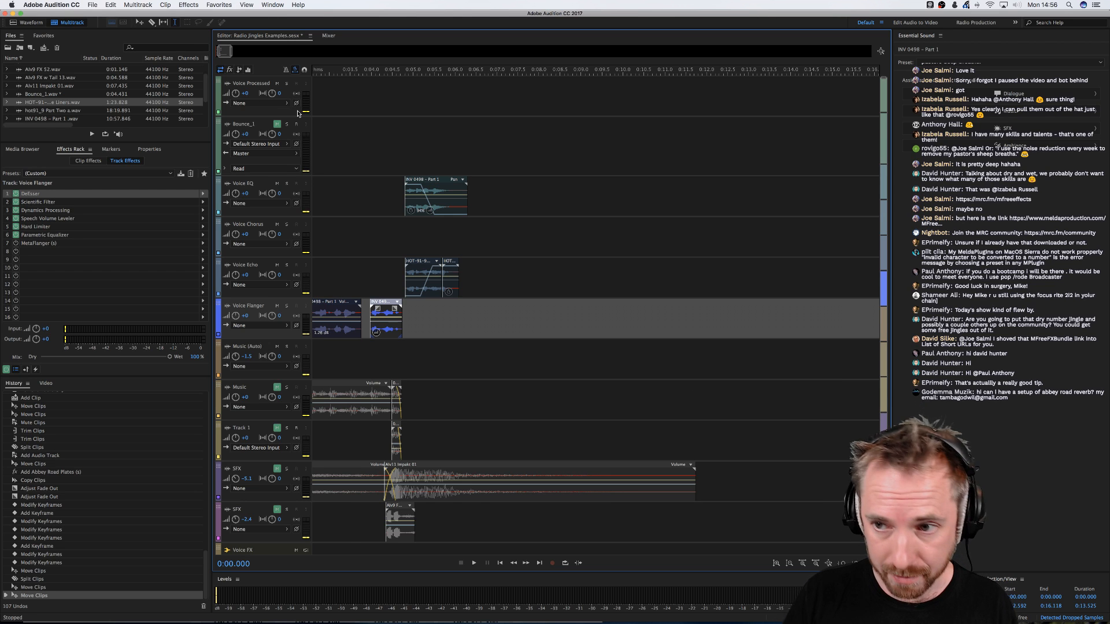
Replace the Echo effect in slot 7 of the Voice Echo track with the Waves H-Delay (s) plug-in
scroll(404, 220, "left", 5)
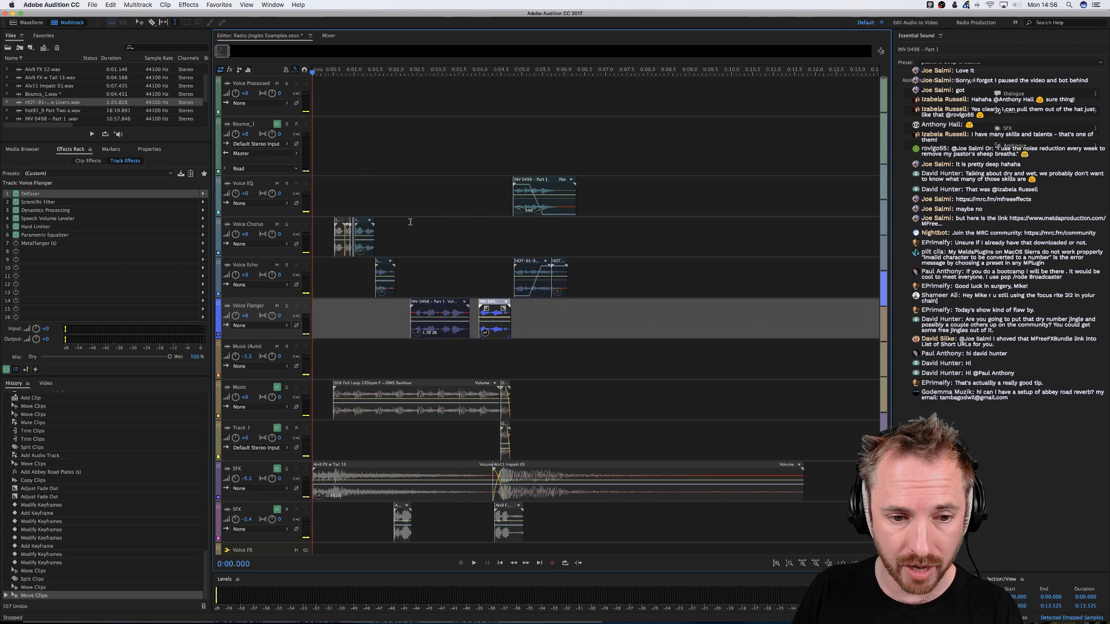
left_click(360, 275)
double_click(25, 244)
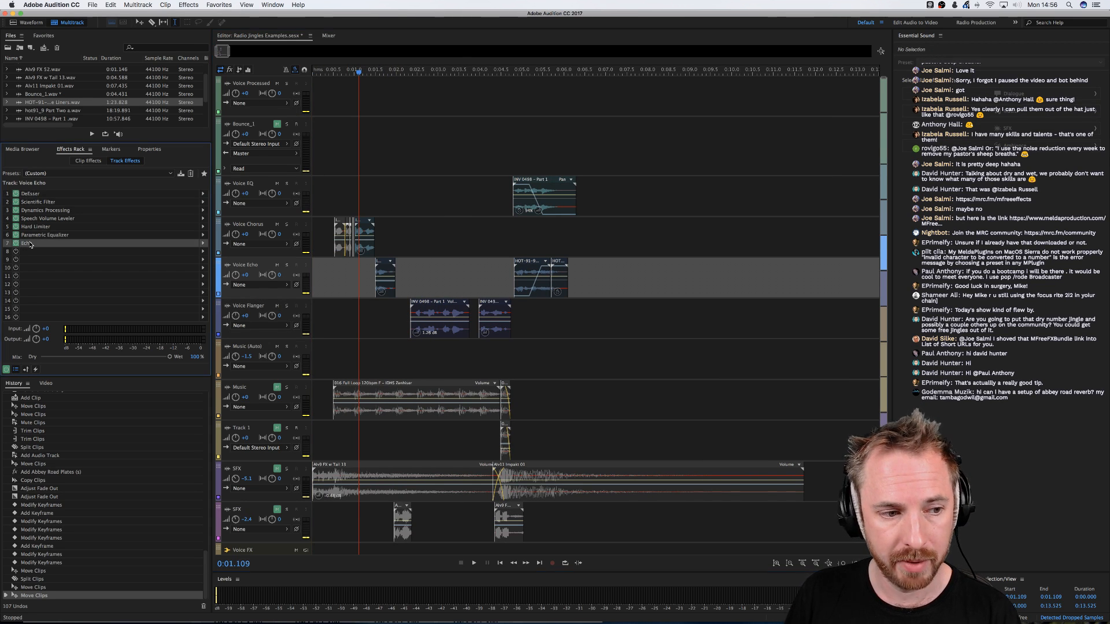
left_click(202, 244)
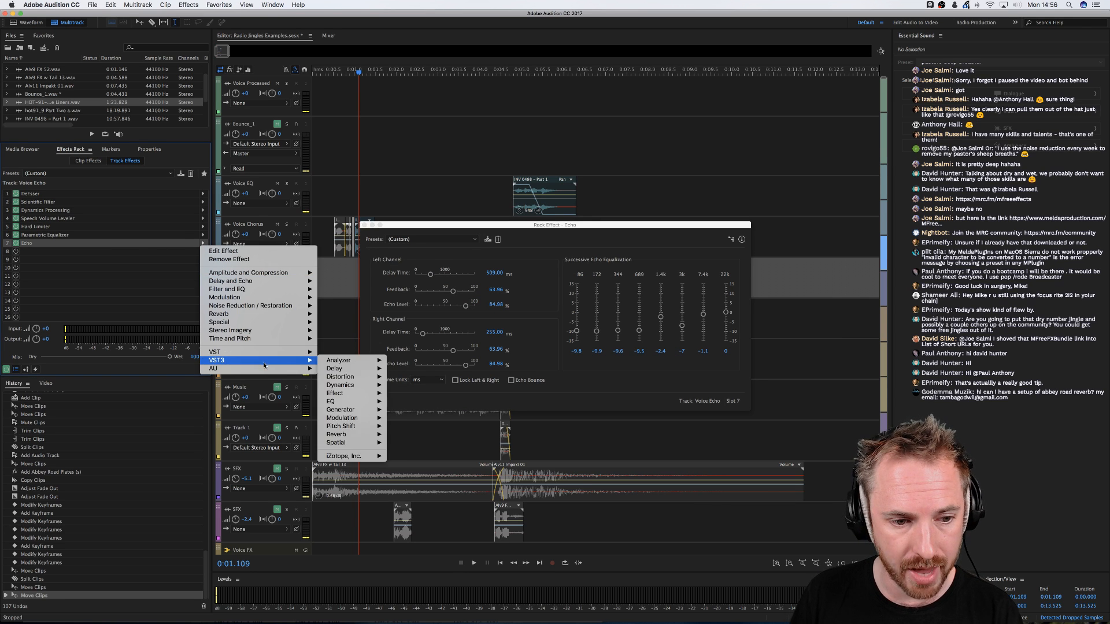
mouse_move(215, 369)
mouse_move(338, 376)
mouse_move(354, 394)
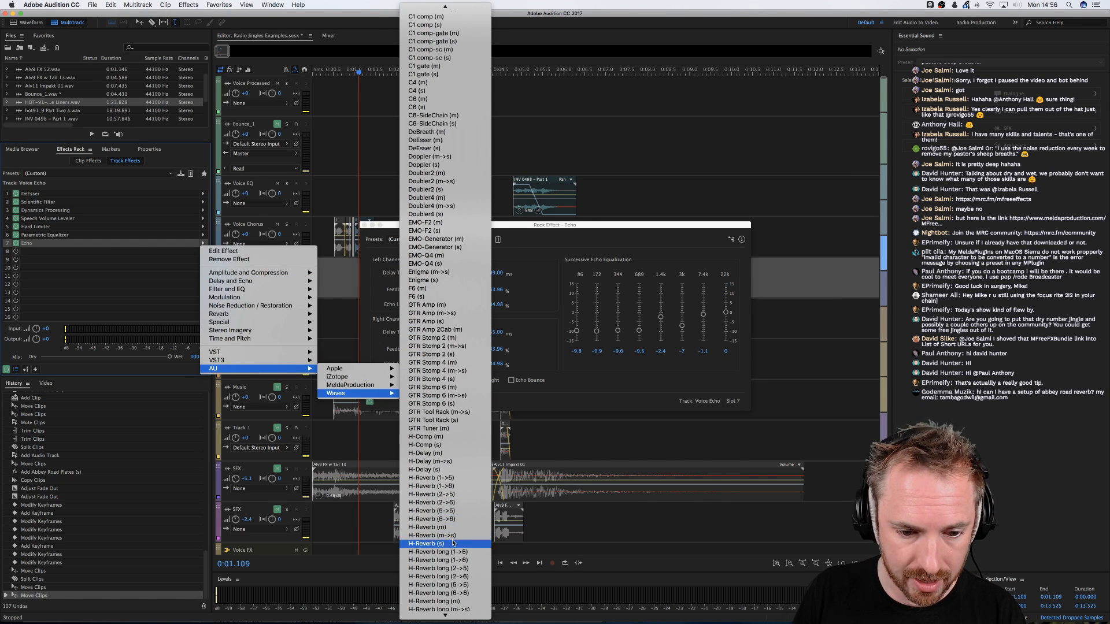
left_click(448, 469)
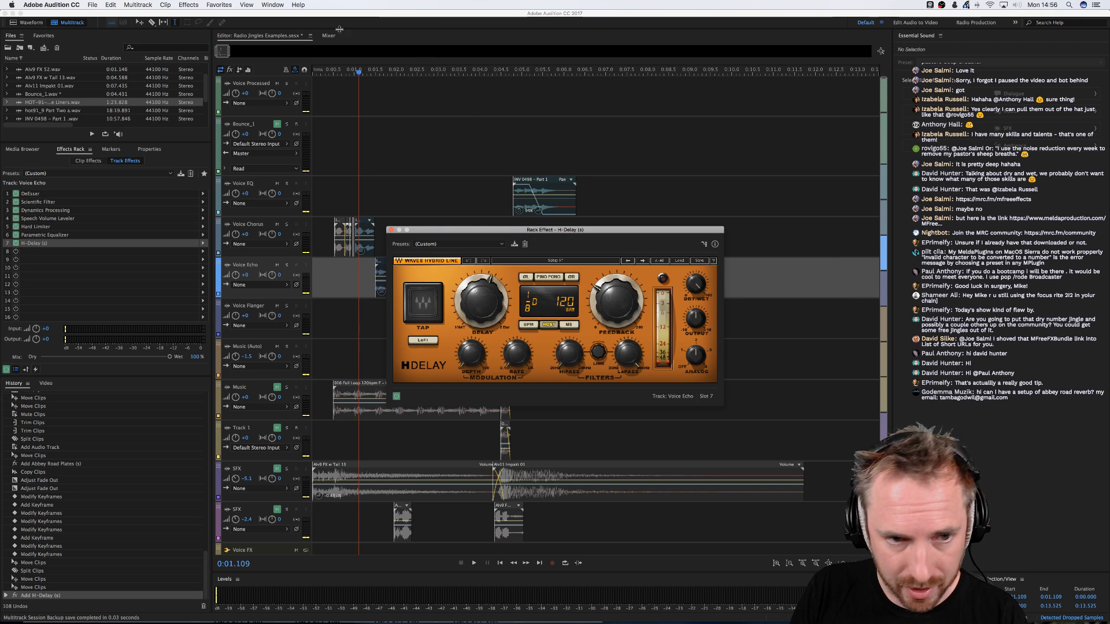
Load H-Delay's From The Next Room preset, solo the Voice Echo track and play it from the start
left_click_drag(347, 70, 278, 69)
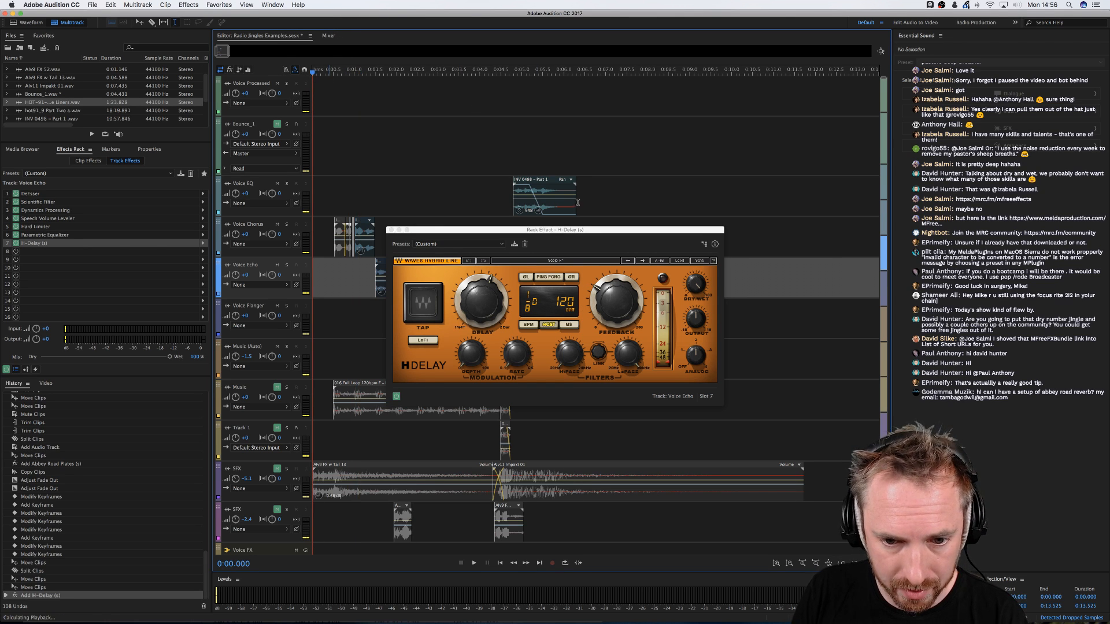
key("space")
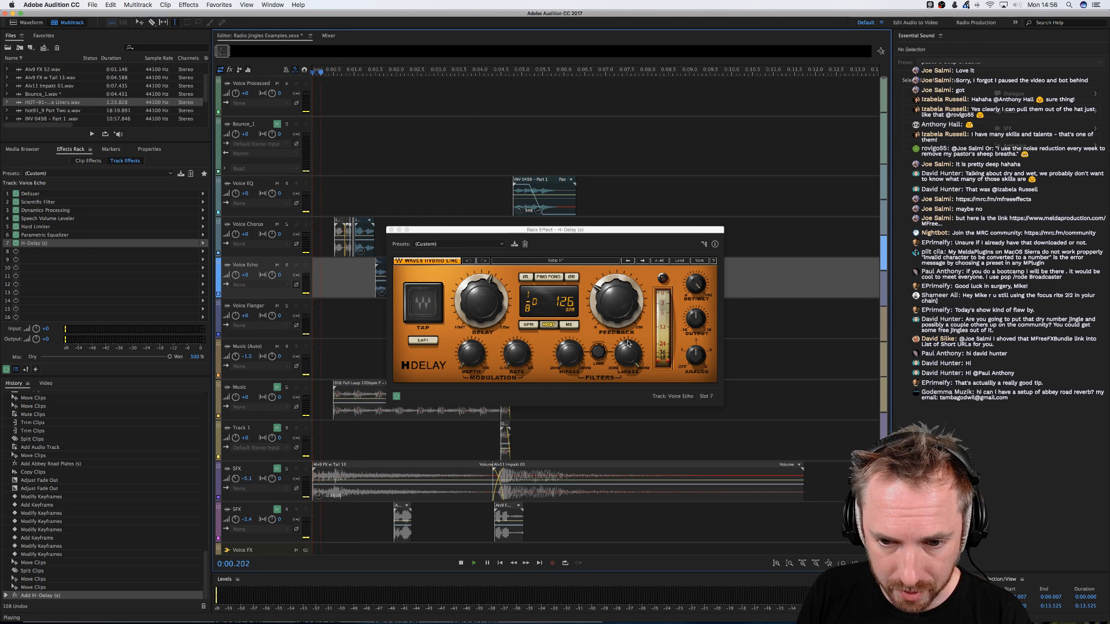
key("space")
left_click(462, 244)
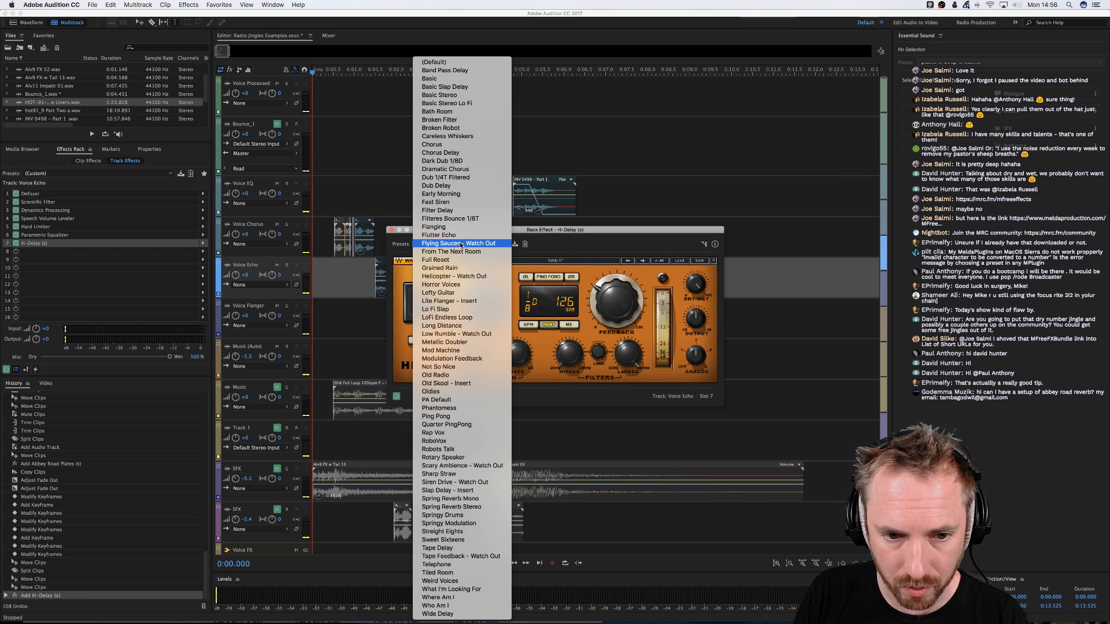
left_click(463, 252)
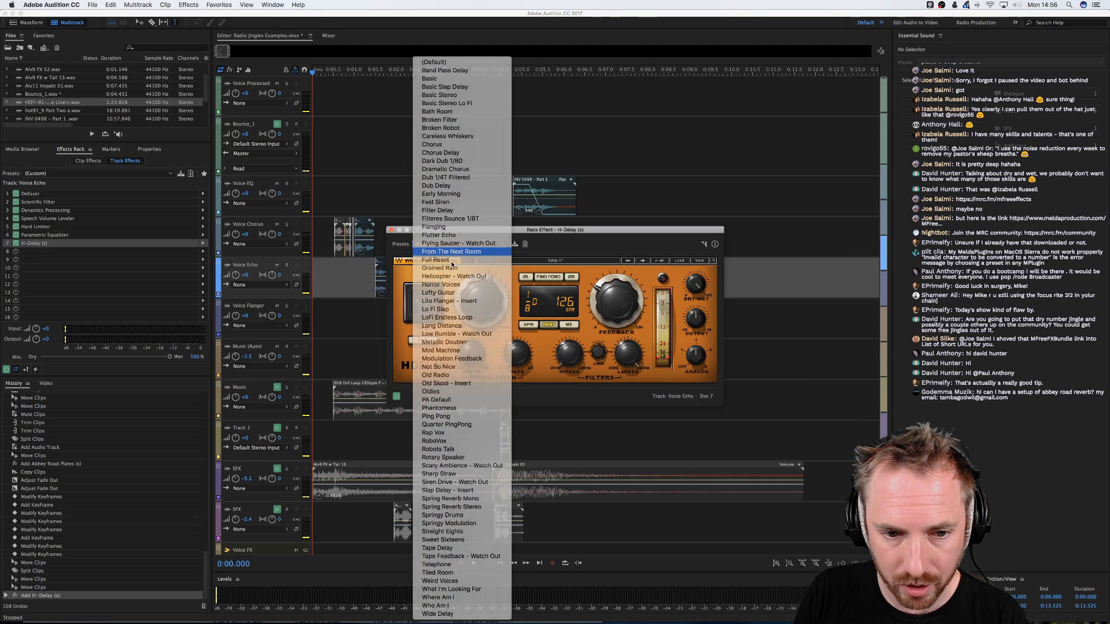
left_click(286, 265)
key("space")
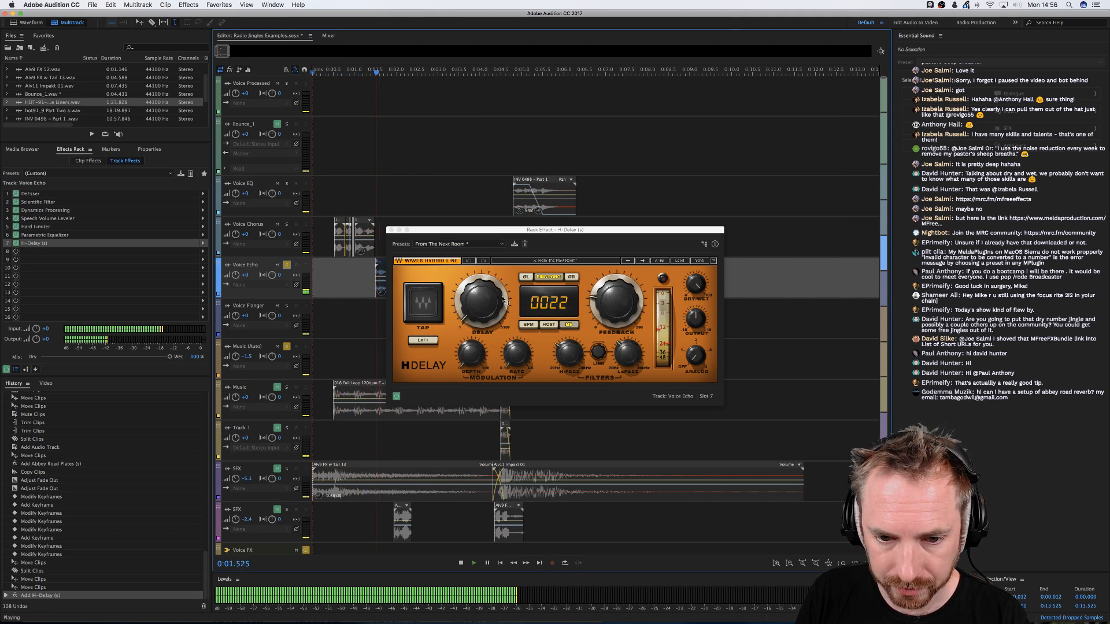
key("space")
Try the Lo Fi Slap and Rotary Speaker presets in H-Delay, playing the soloed Voice Echo track from the start with each
left_click(460, 252)
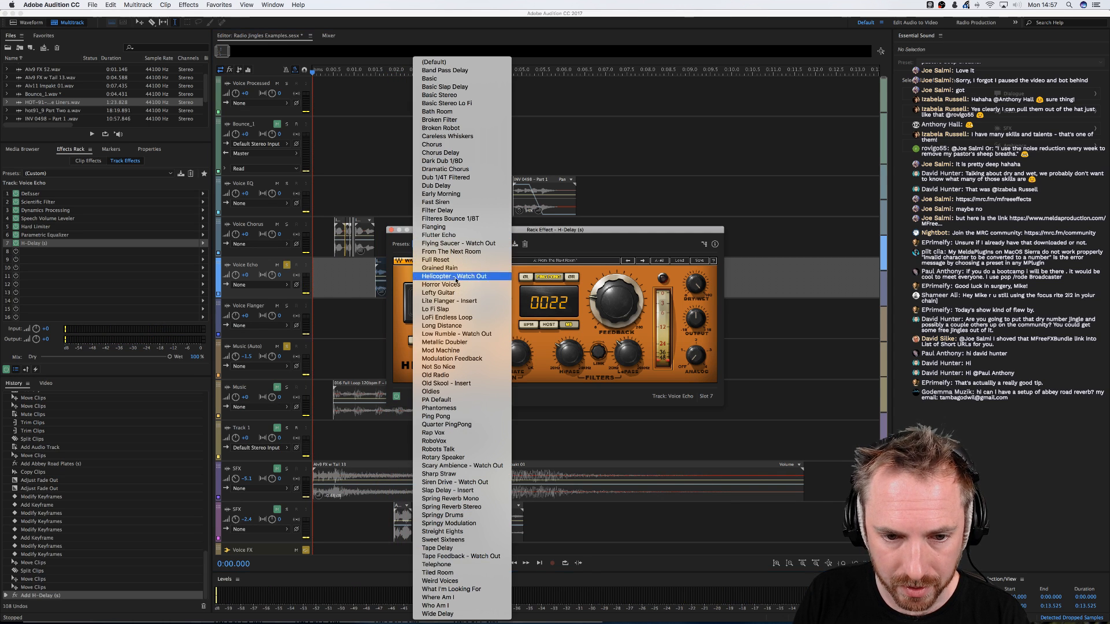
left_click(456, 309)
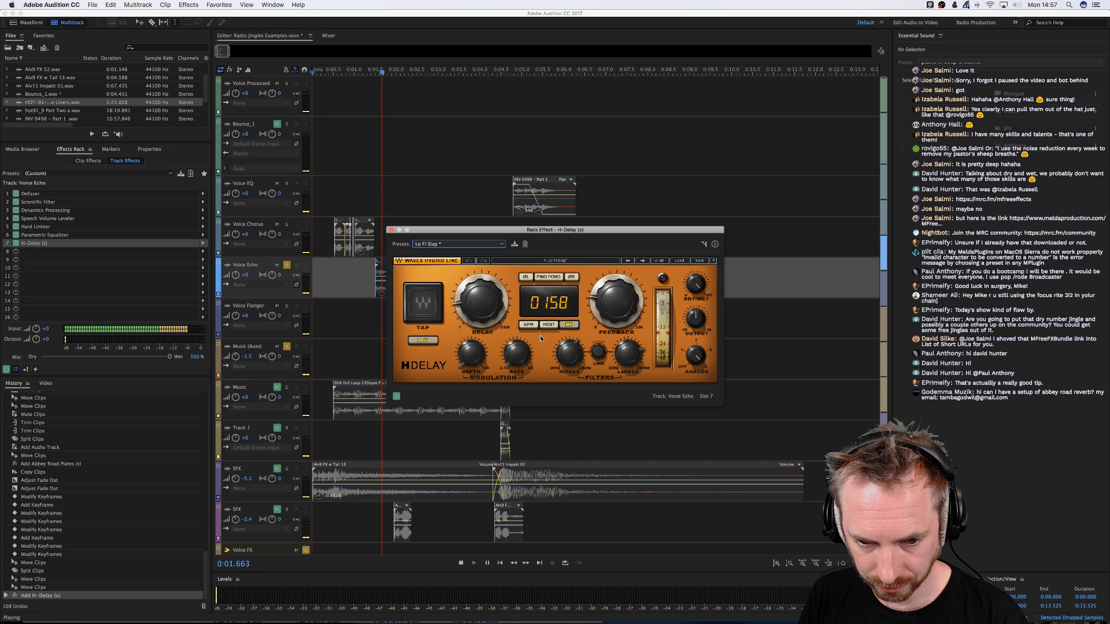
key("space")
left_click(458, 244)
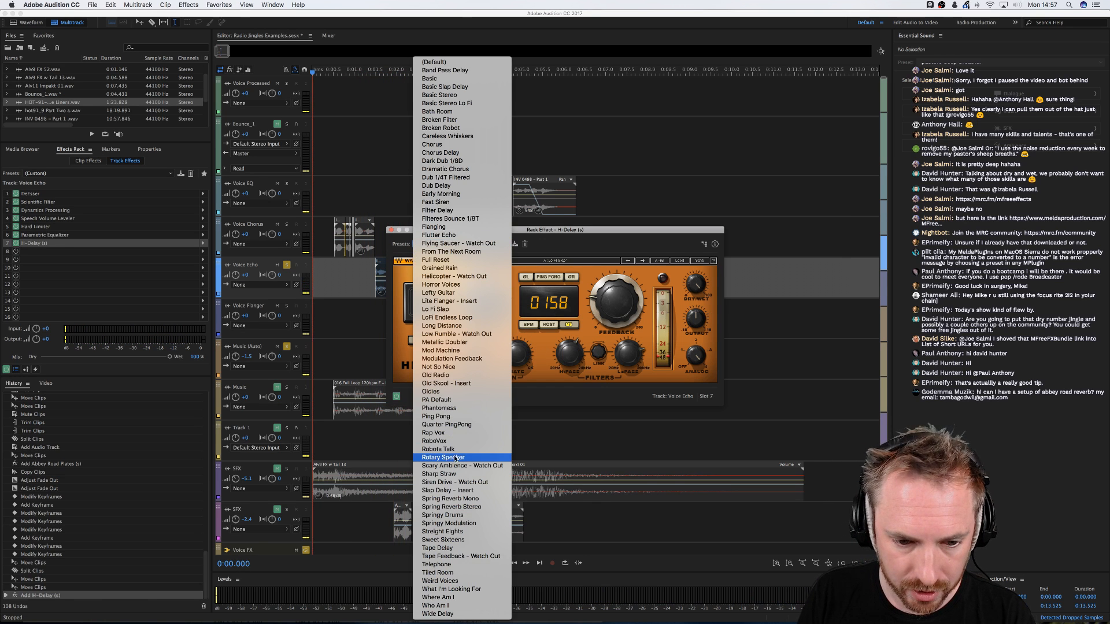
left_click(457, 457)
key("space")
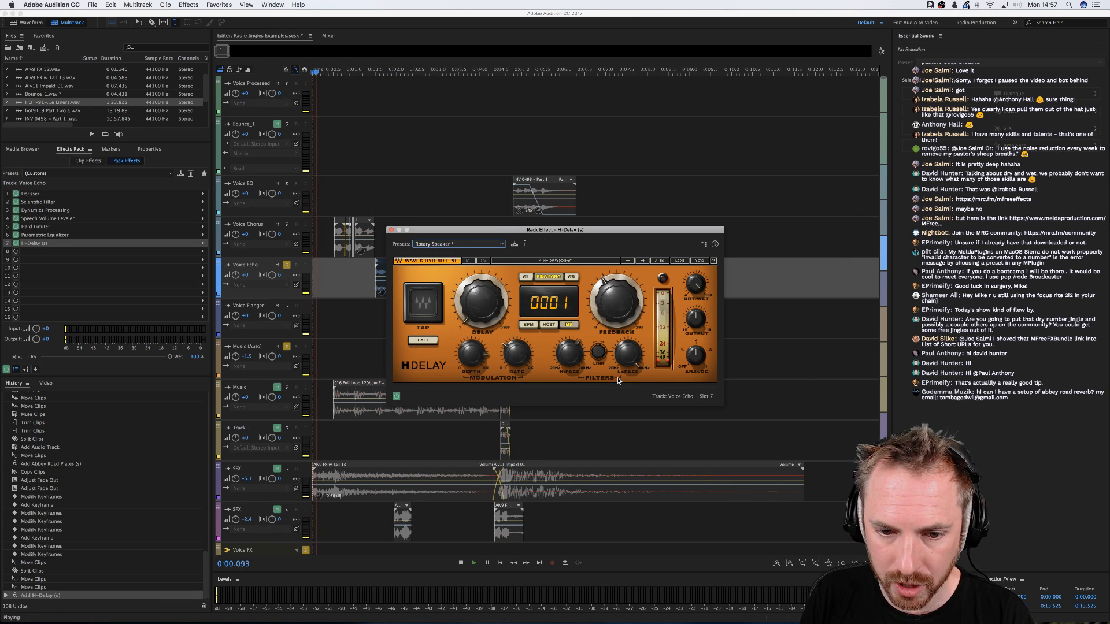
key("space")
Load H-Delay's Springy Drums preset and play the soloed Voice Echo track, moving the effect window clear of its clips
left_click(483, 244)
left_click(498, 514)
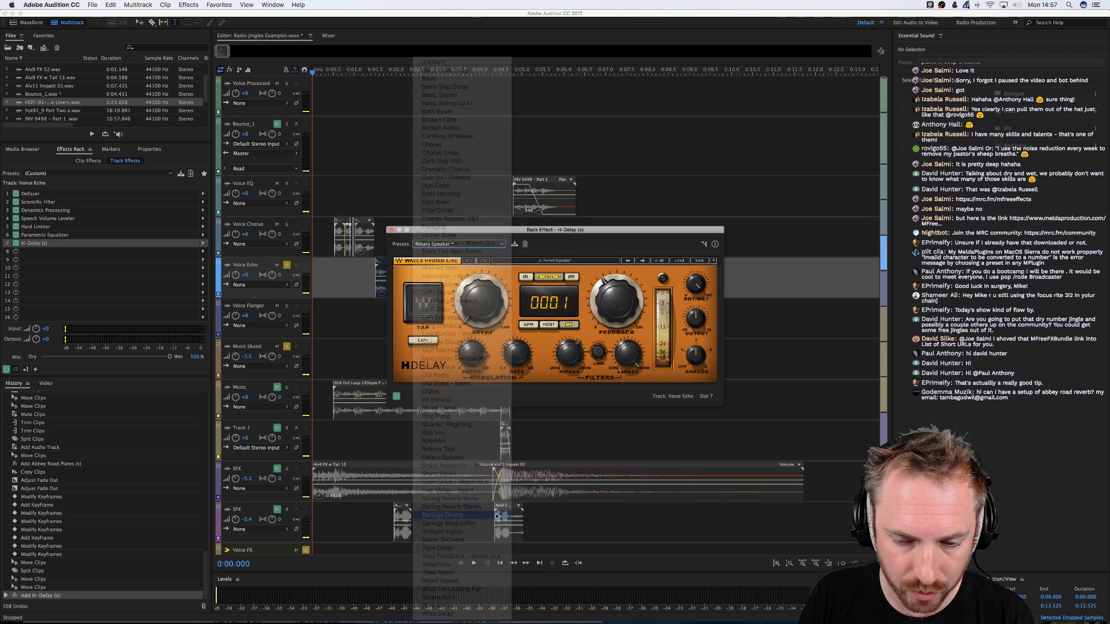
key("space")
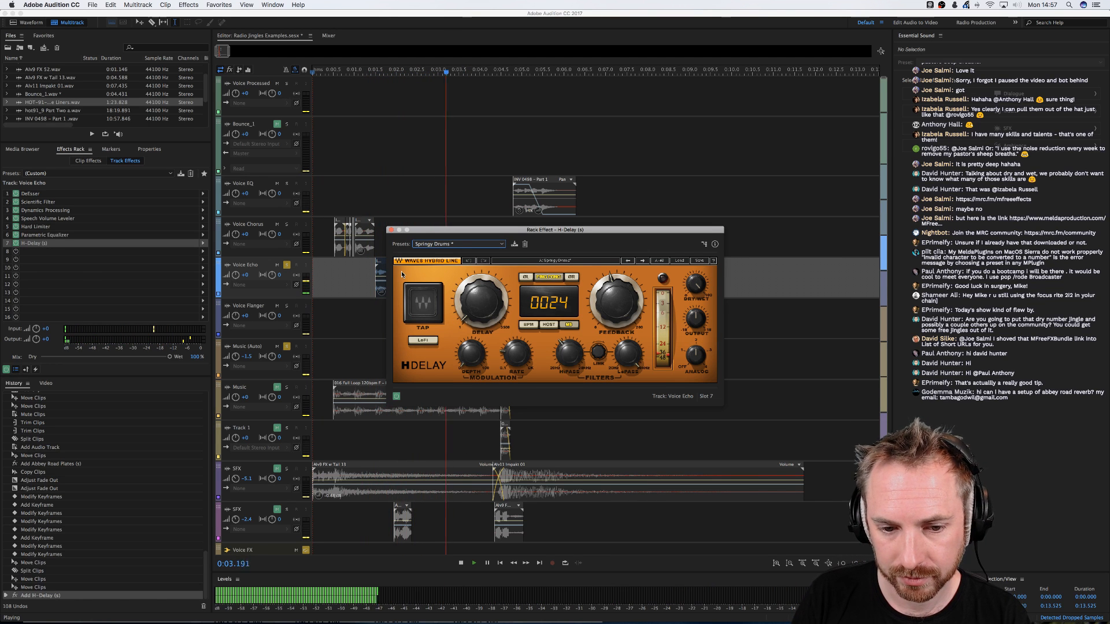
left_click_drag(520, 230, 489, 349)
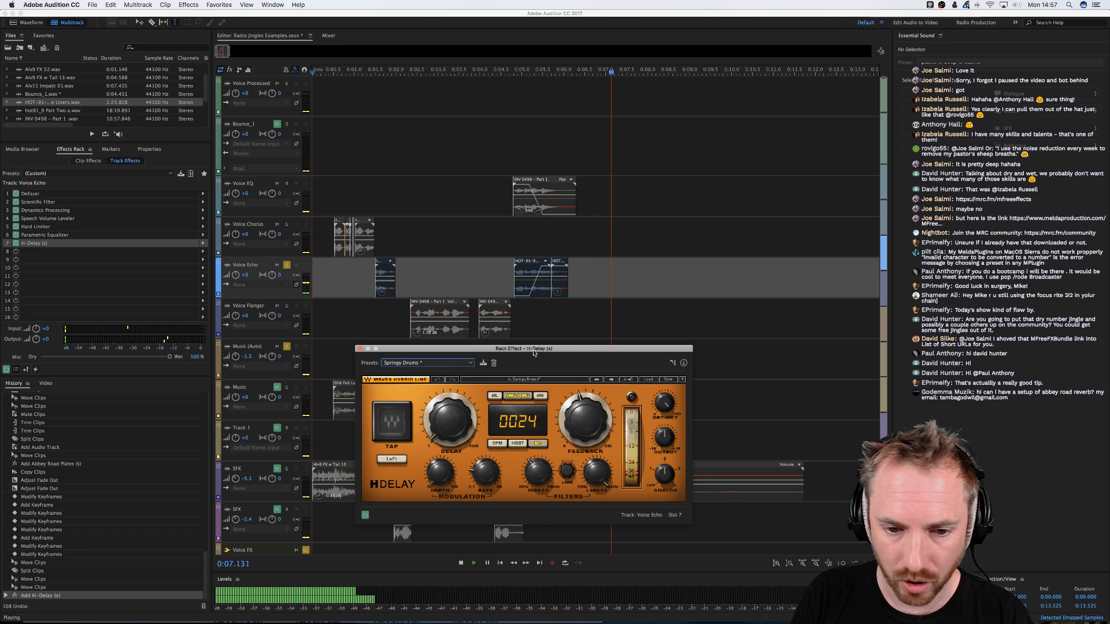
key("space")
left_click_drag(533, 351, 526, 291)
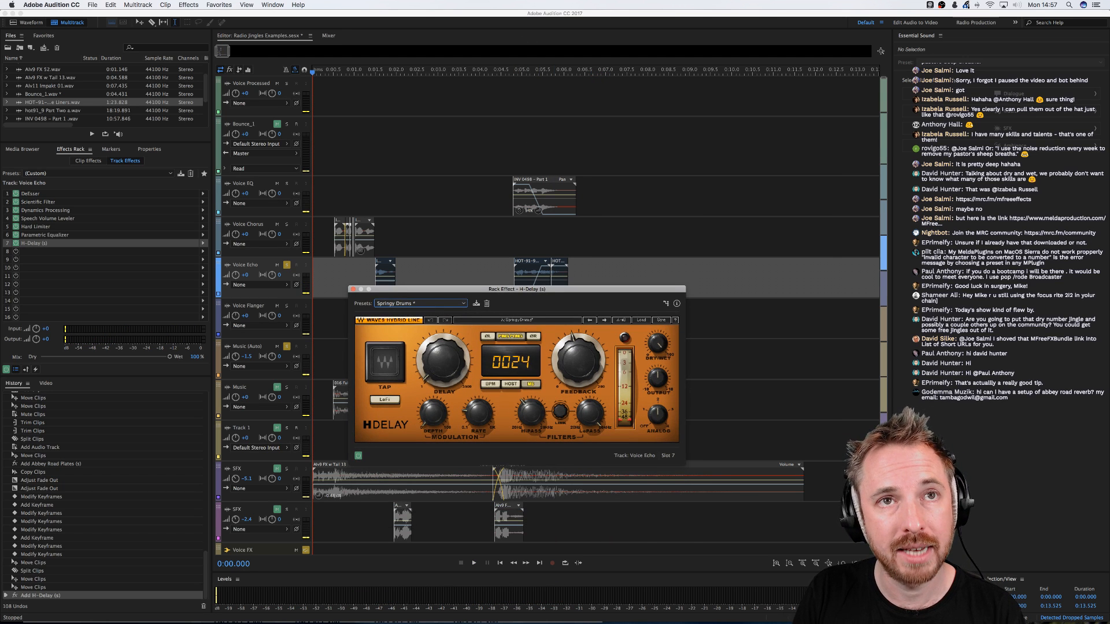